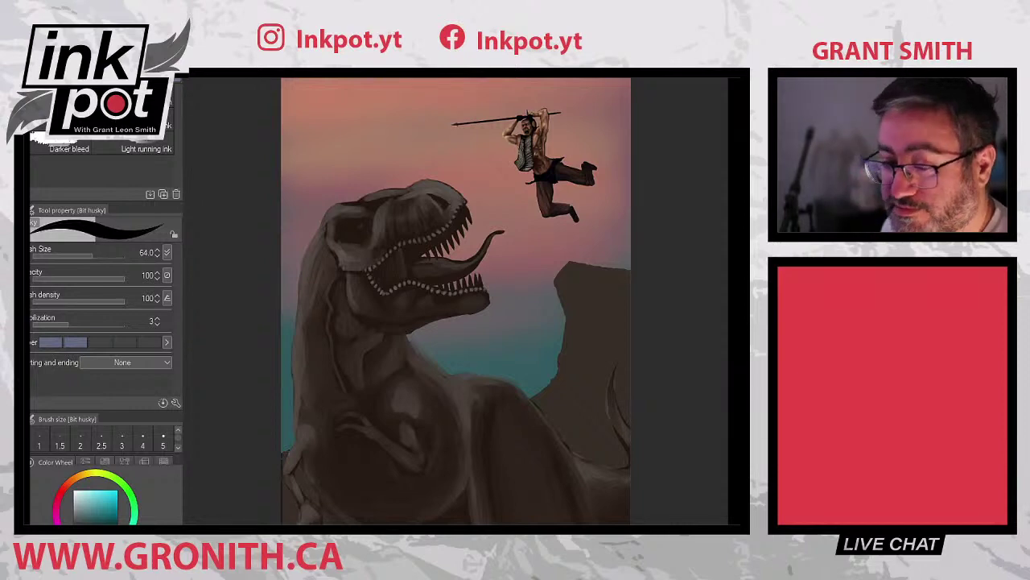
# - Frame the T-rex jaws and leaping warrior, then zoom in until the warrior fills the view
pyautogui.scroll(5, 451, 354)
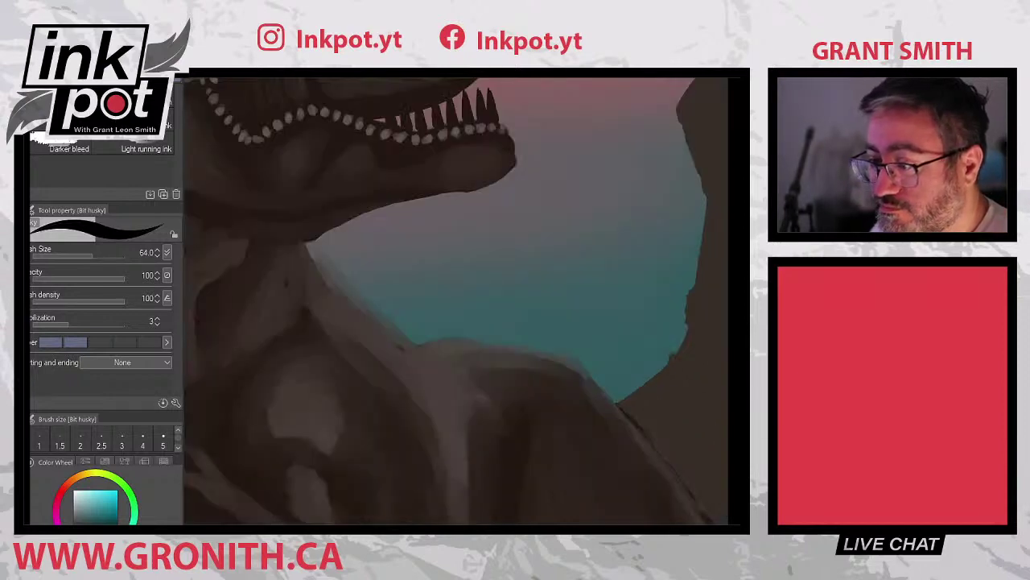
pyautogui.moveTo(472, 395); pyautogui.dragTo(506, 471)
pyautogui.scroll(-3, 593, 368)
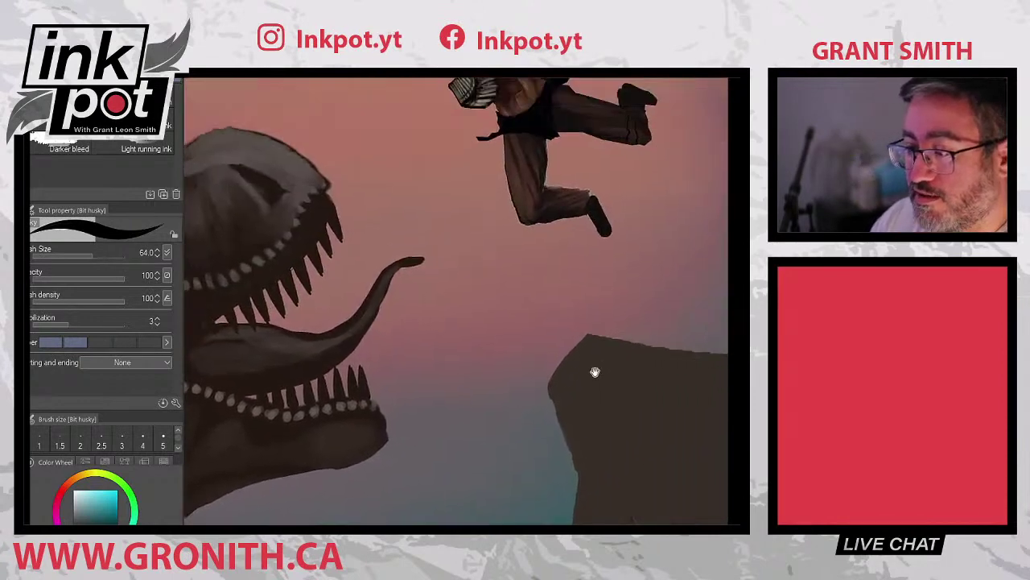
pyautogui.moveTo(593, 368); pyautogui.dragTo(505, 511)
pyautogui.scroll(-3, 507, 510)
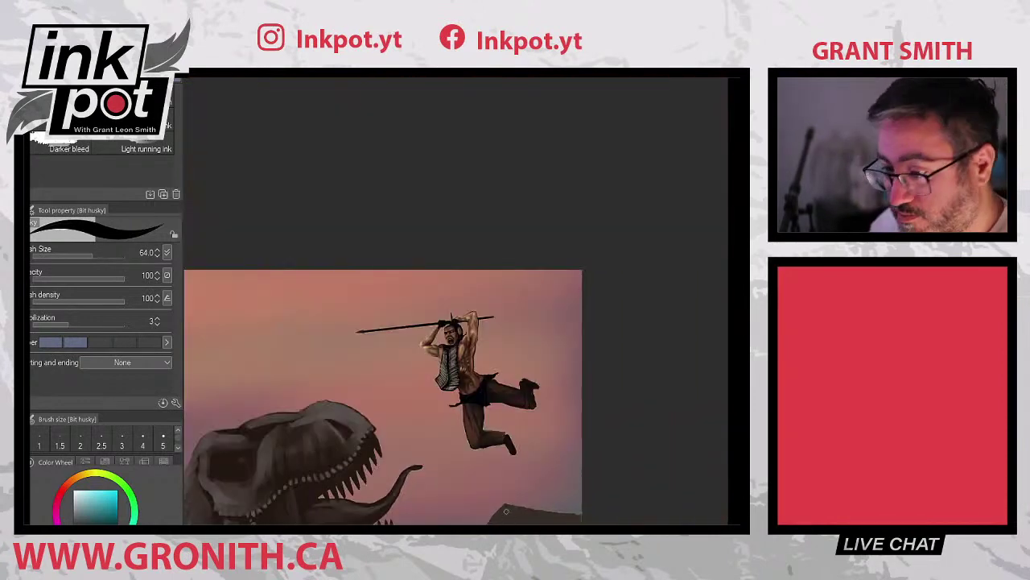
pyautogui.scroll(1, 510, 456)
pyautogui.moveTo(510, 456); pyautogui.dragTo(559, 375)
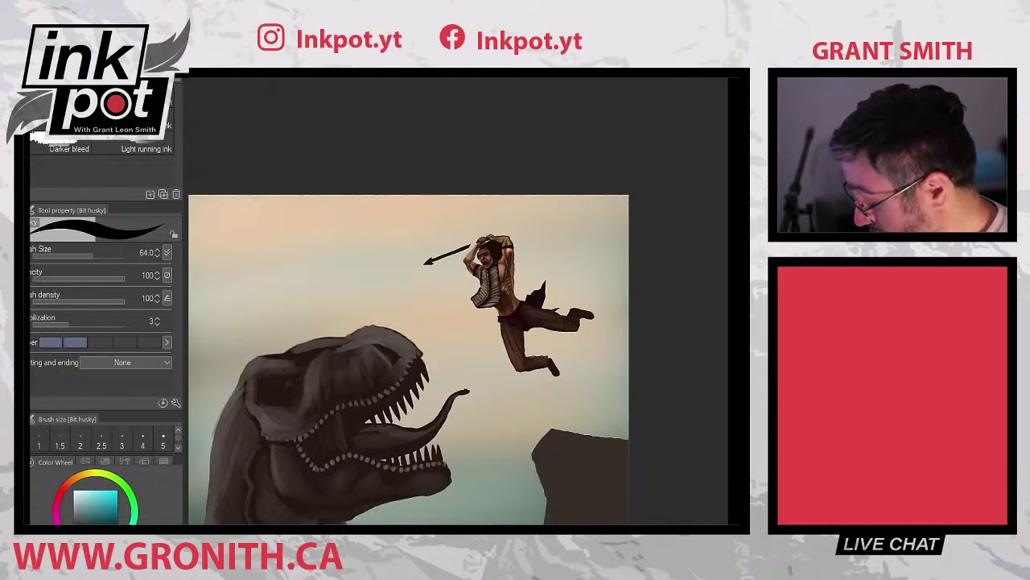
pyautogui.hotkey('ctrl', '+')
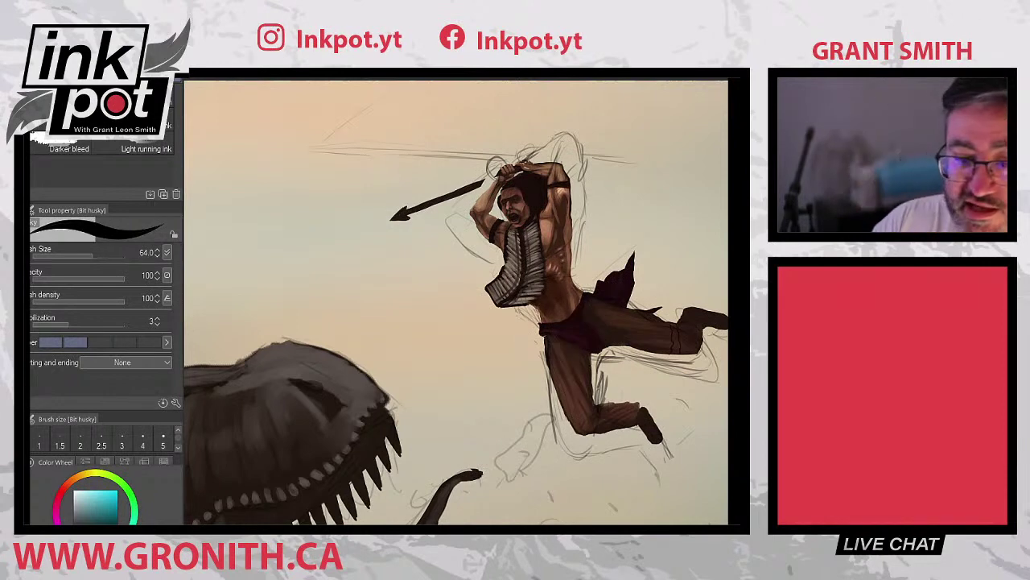
# - Lasso the leaping warrior, scale him to 112%, and shift him slightly up and right
pyautogui.press('m')
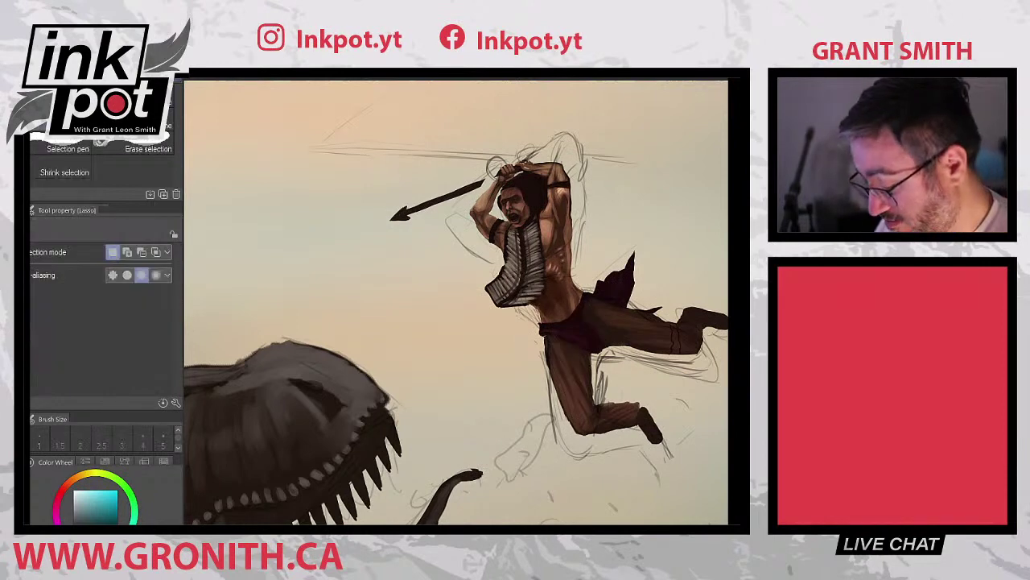
pyautogui.moveTo(634, 215)
pyautogui.mouseDown()
pyautogui.moveTo(634, 190)
pyautogui.moveTo(377, 165)
pyautogui.moveTo(558, 452)
pyautogui.moveTo(704, 359)
pyautogui.moveTo(724, 297)
pyautogui.moveTo(591, 214)
pyautogui.mouseUp()
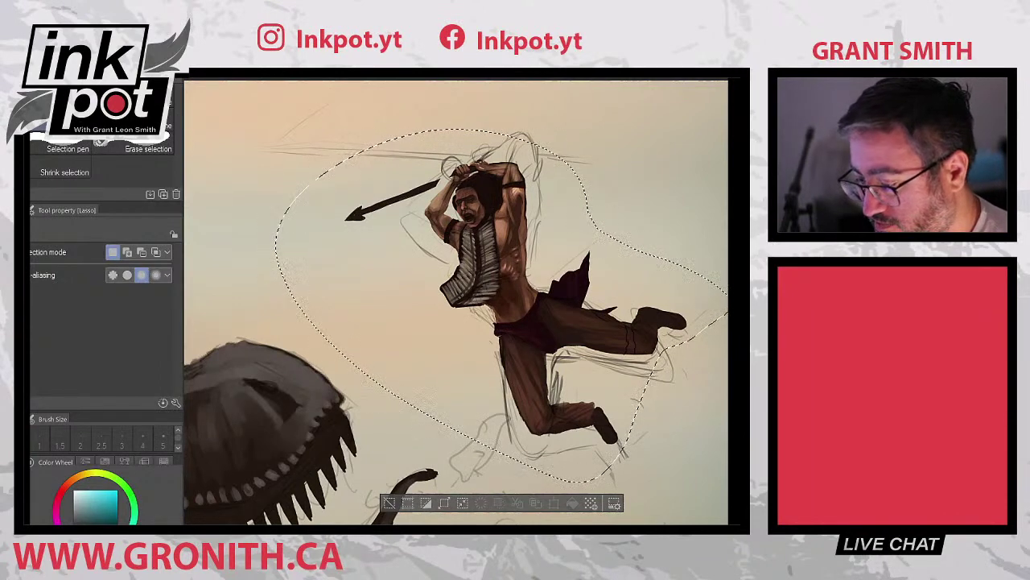
pyautogui.hotkey('ctrl', 't')
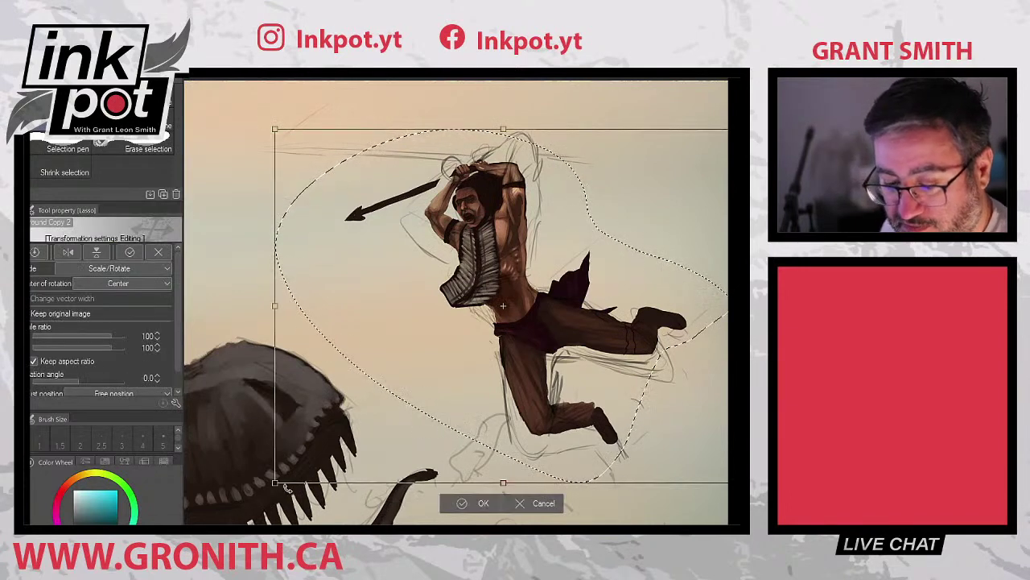
pyautogui.moveTo(275, 483); pyautogui.dragTo(220, 524)
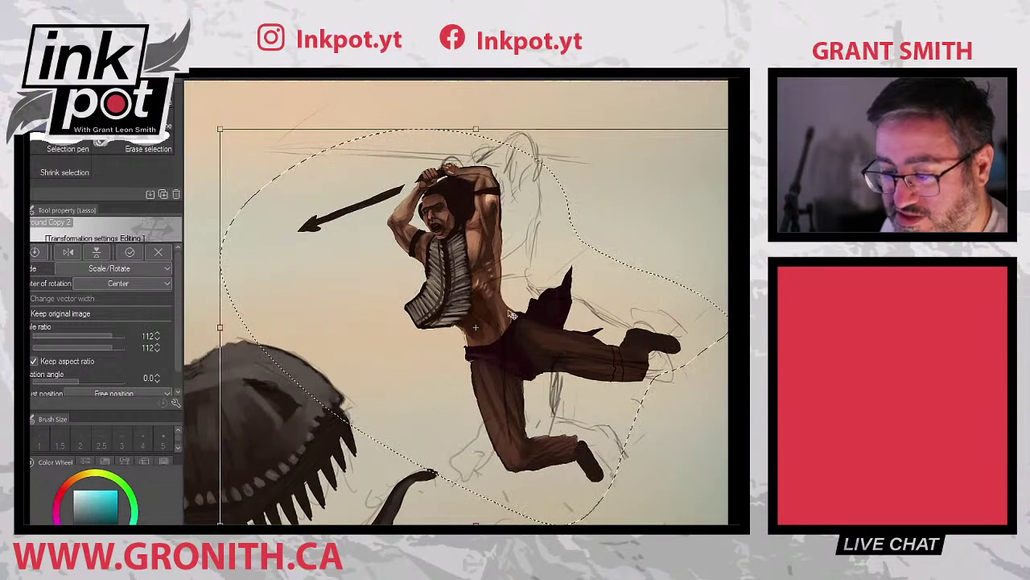
pyautogui.moveTo(499, 334); pyautogui.dragTo(527, 322)
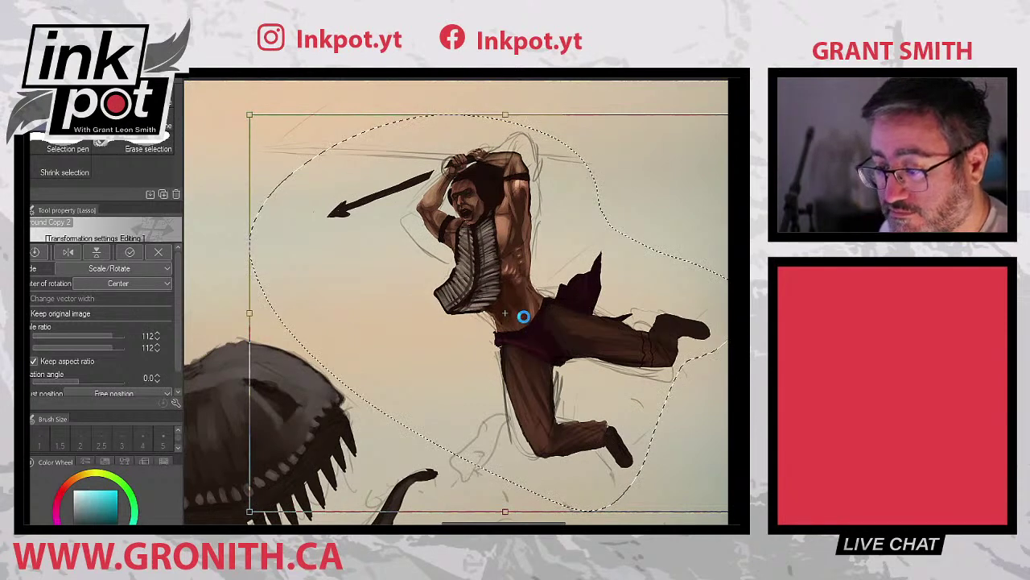
pyautogui.hotkey('ctrl', 'd')
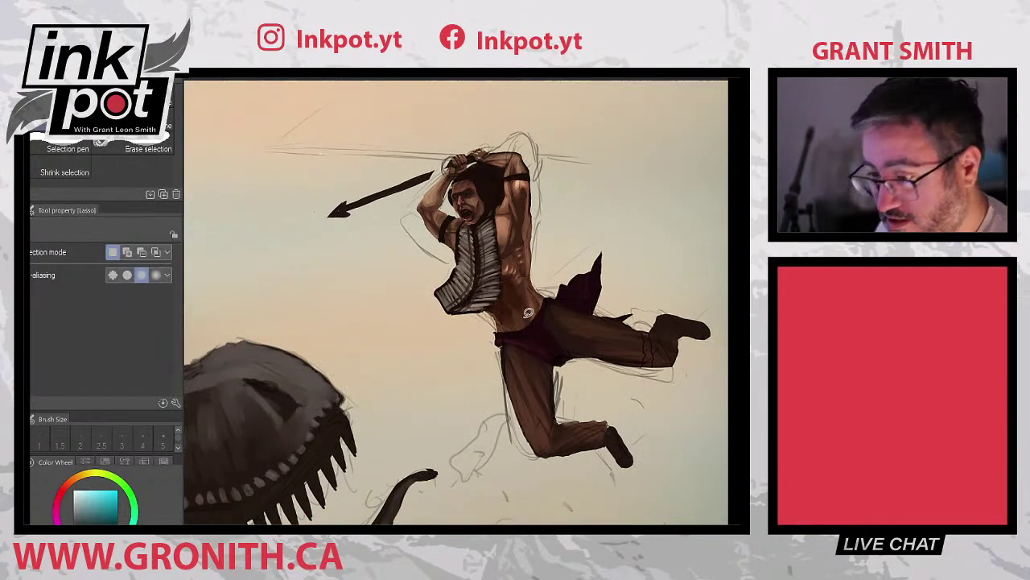
pyautogui.press('b')
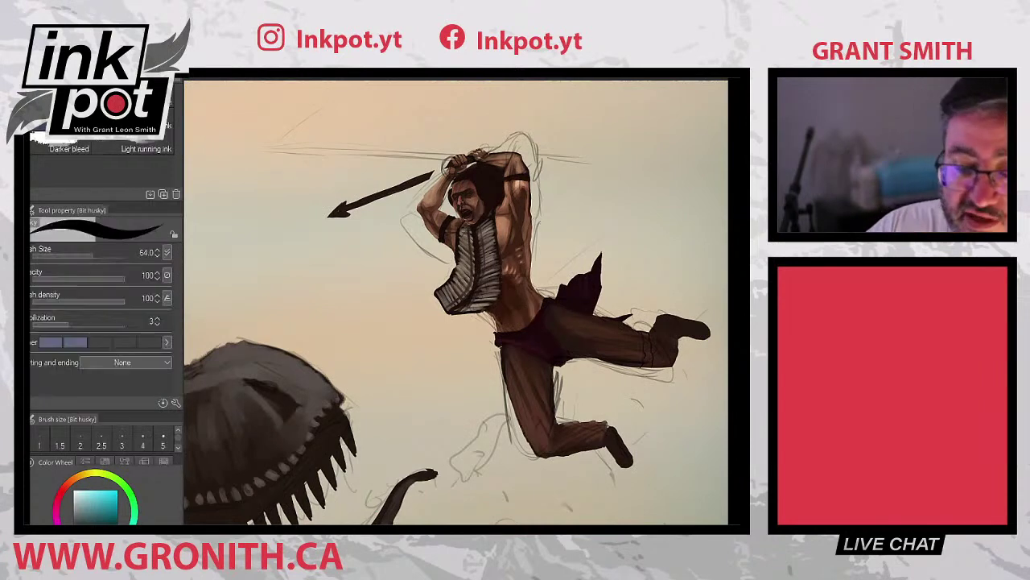
pyautogui.moveTo(437, 348)
pyautogui.mouseDown()
pyautogui.moveTo(479, 360)
pyautogui.moveTo(446, 337)
pyautogui.moveTo(425, 345)
pyautogui.moveTo(450, 361)
pyautogui.moveTo(498, 331)
pyautogui.moveTo(495, 360)
pyautogui.mouseUp()
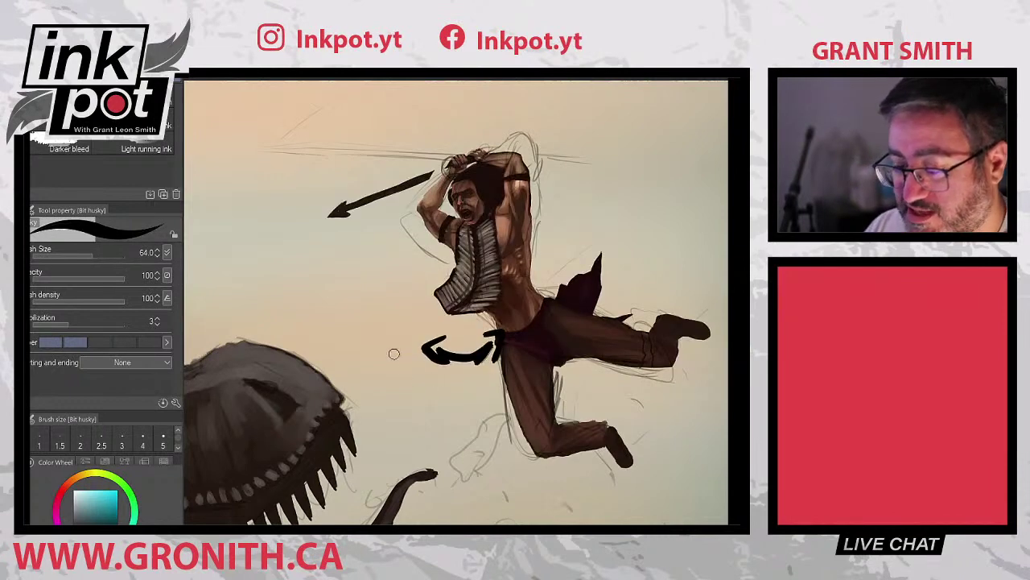
pyautogui.moveTo(400, 323)
pyautogui.mouseDown()
pyautogui.moveTo(372, 302)
pyautogui.moveTo(397, 304)
pyautogui.mouseUp()
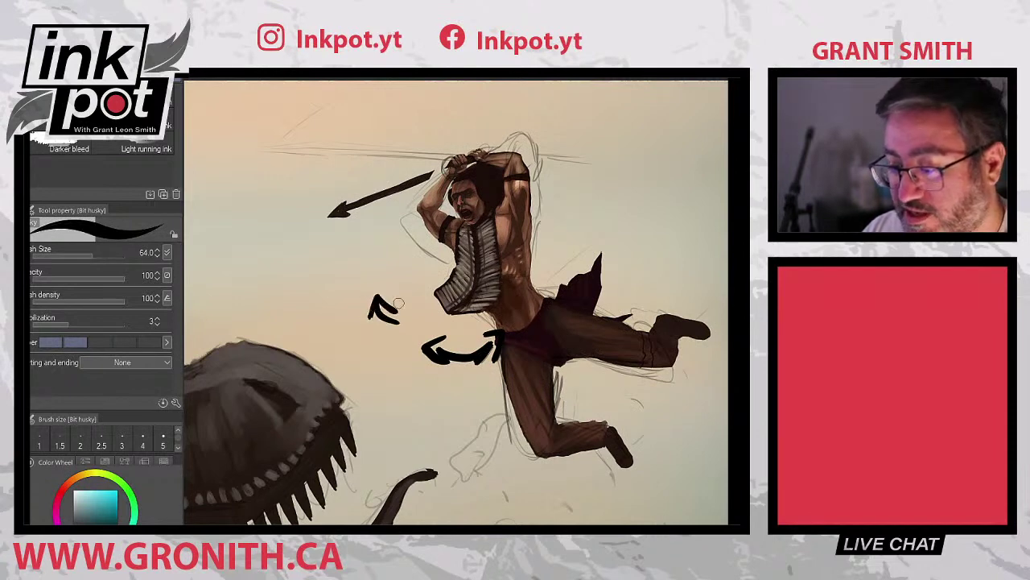
pyautogui.moveTo(447, 211)
pyautogui.mouseDown()
pyautogui.moveTo(436, 216)
pyautogui.moveTo(447, 232)
pyautogui.moveTo(459, 214)
pyautogui.moveTo(451, 238)
pyautogui.moveTo(462, 217)
pyautogui.moveTo(453, 241)
pyautogui.moveTo(427, 229)
pyautogui.moveTo(466, 221)
pyautogui.mouseUp()
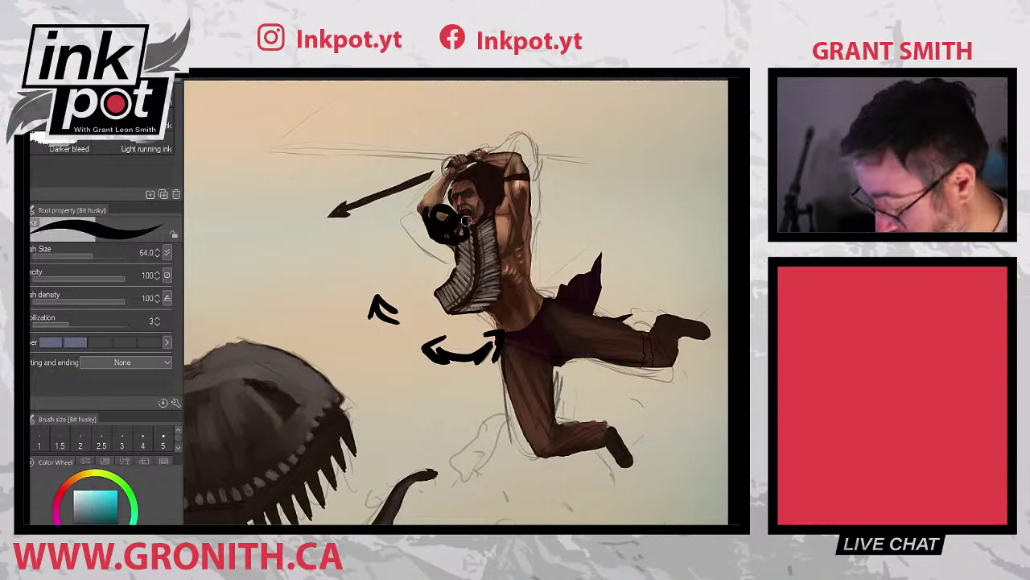
pyautogui.hotkey('ctrl', 'z')
pyautogui.hotkey('ctrl', 'z')
pyautogui.hotkey('ctrl', 'z')
pyautogui.hotkey('ctrl', 'z')
pyautogui.hotkey('ctrl', 'z')
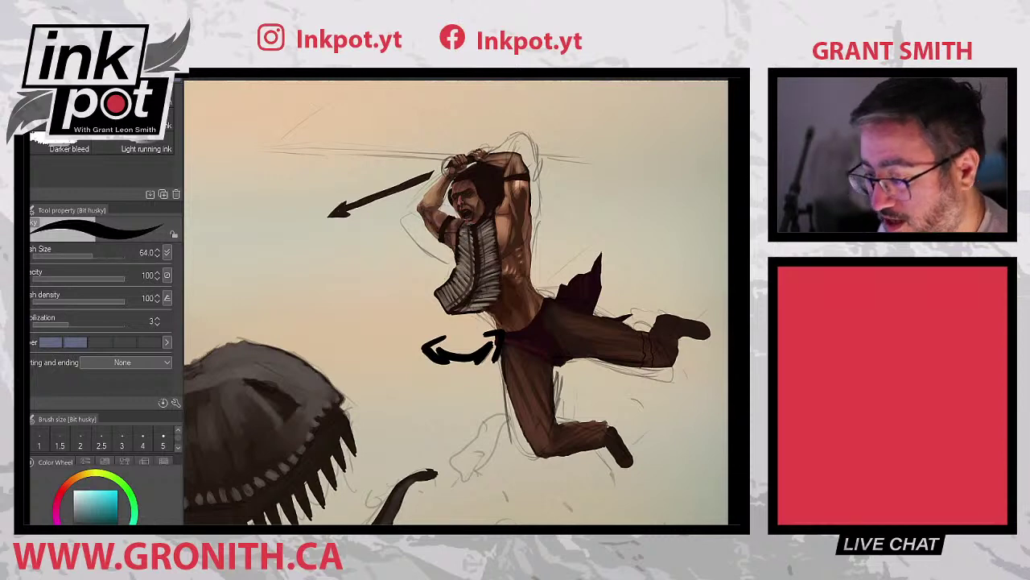
pyautogui.hotkey('ctrl', 'z')
pyautogui.hotkey('ctrl', 'z')
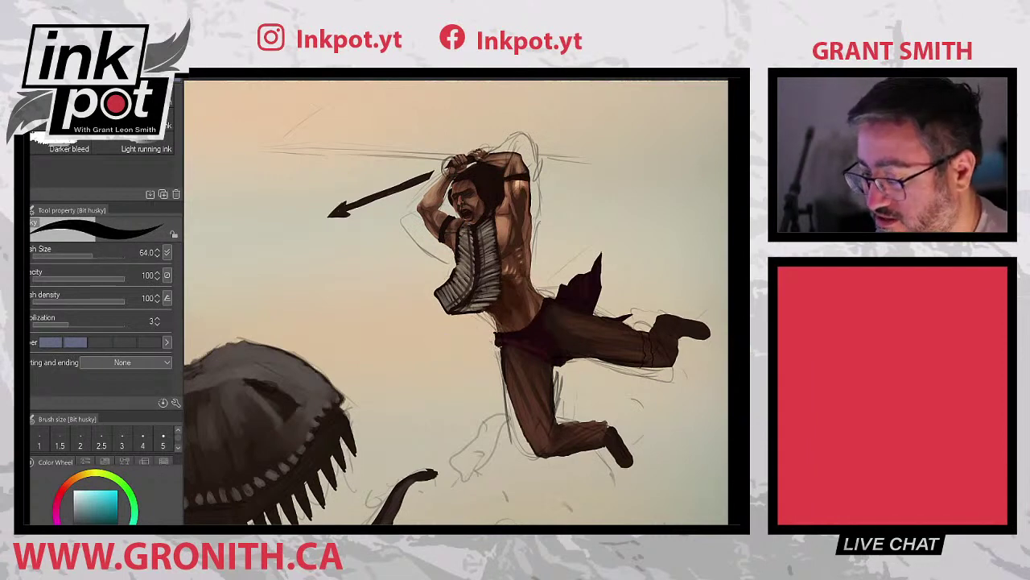
# - Try ink strokes across the sketched jaw, undo them, and restore the long-spear warrior
pyautogui.hotkey('ctrl', 'z')
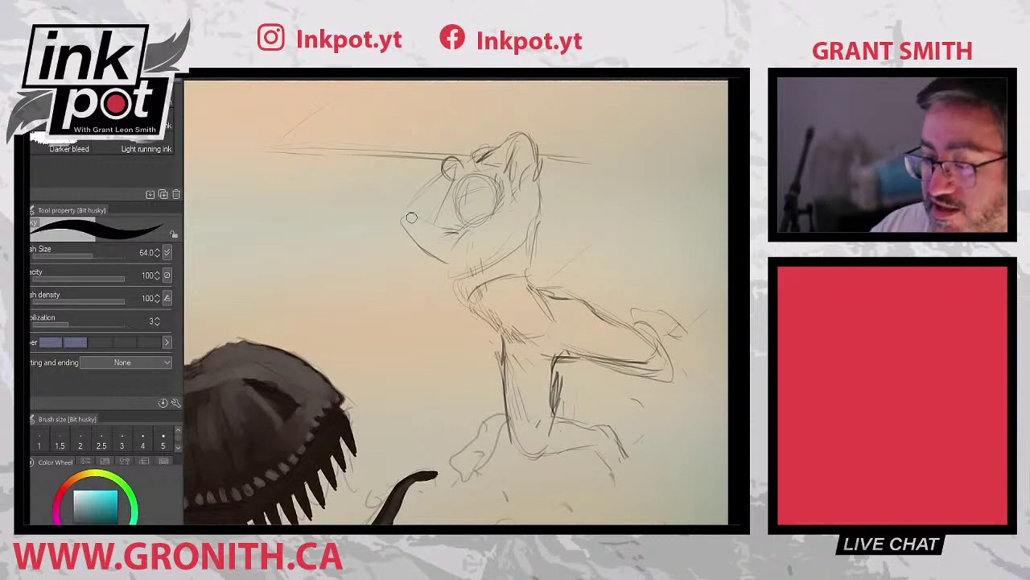
pyautogui.moveTo(400, 221)
pyautogui.mouseDown()
pyautogui.moveTo(459, 251)
pyautogui.moveTo(444, 254)
pyautogui.moveTo(438, 233)
pyautogui.moveTo(464, 235)
pyautogui.mouseUp()
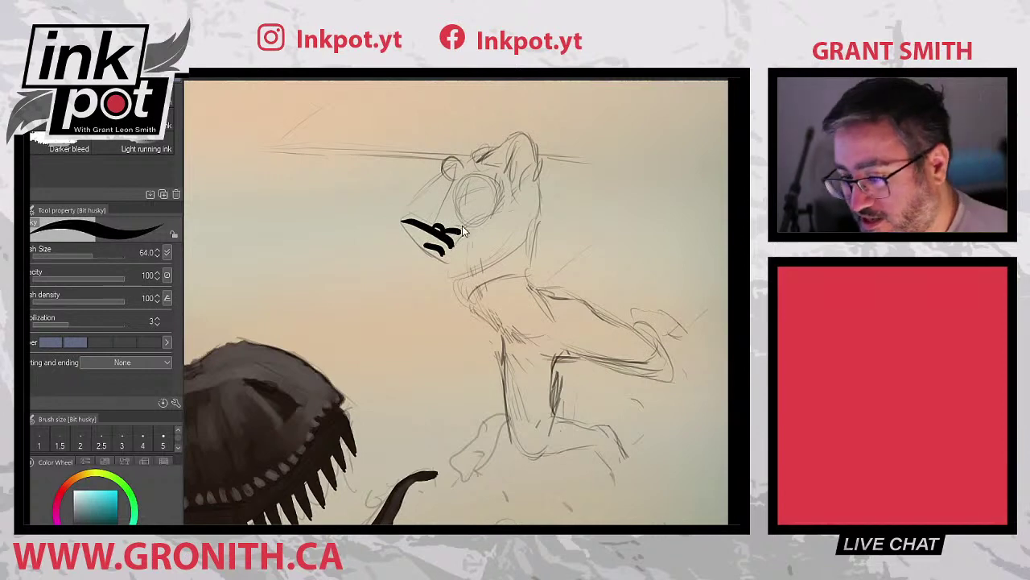
pyautogui.hotkey('ctrl', 'z')
pyautogui.hotkey('ctrl', 'z')
pyautogui.hotkey('ctrl', 'z')
pyautogui.hotkey('ctrl', 'z')
pyautogui.hotkey('ctrl', 'z')
pyautogui.hotkey('ctrl', 'z')
pyautogui.hotkey('ctrl', 'z')
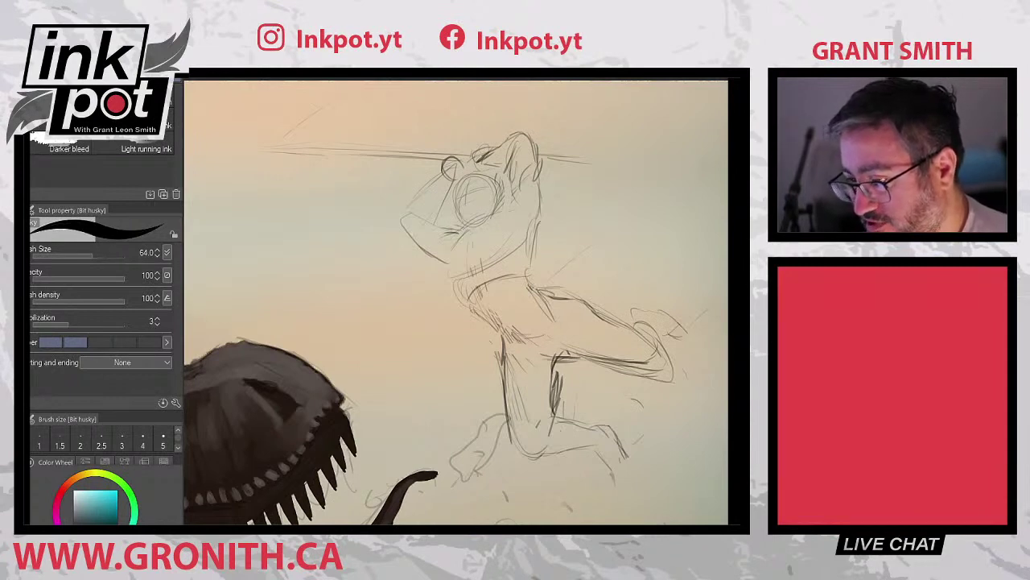
pyautogui.hotkey('ctrl', 'z')
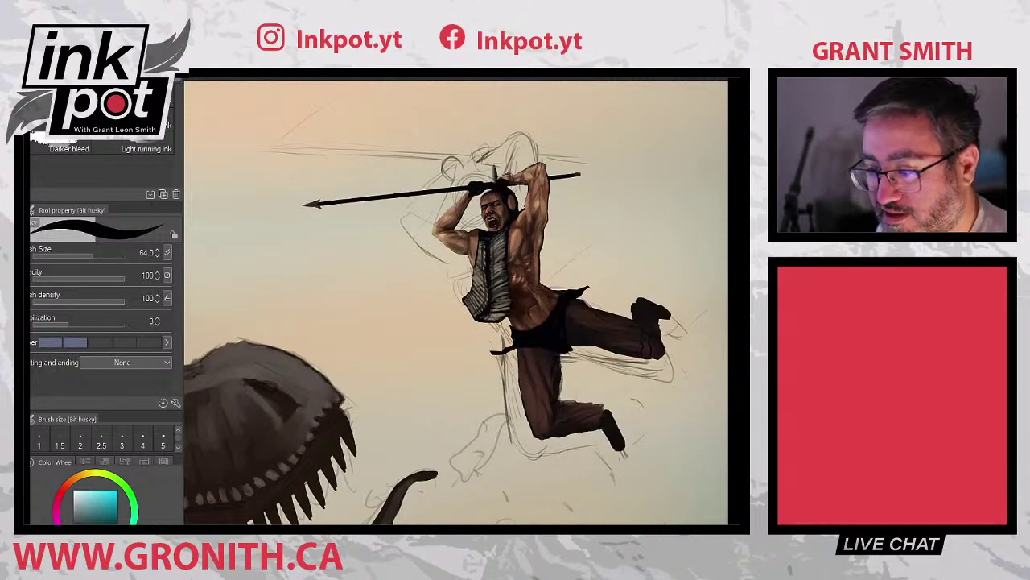
# - Show the enlarged warrior, move his layer left and down of the original, then lasso his head
pyautogui.hotkey('ctrl', 'z')
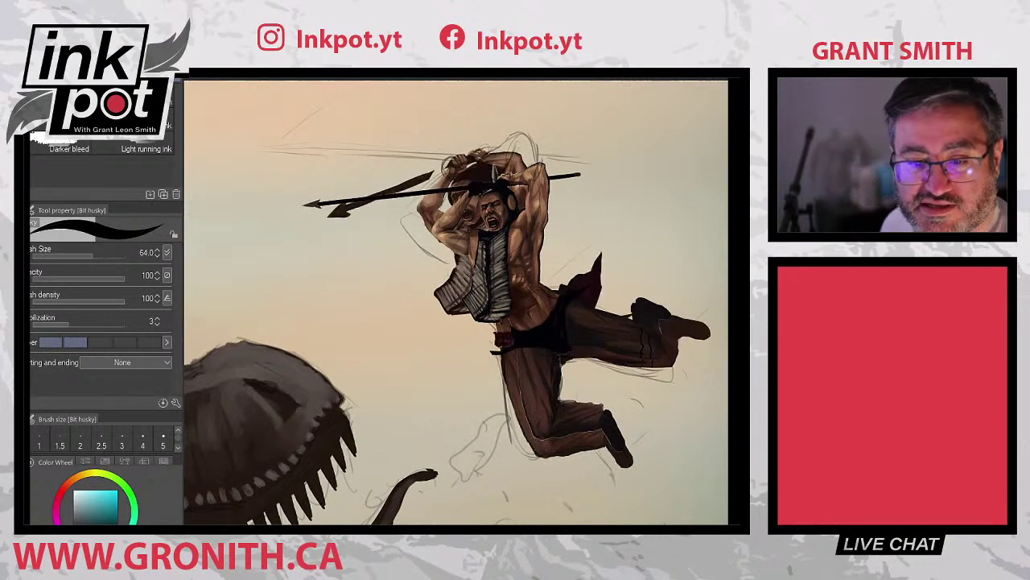
pyautogui.press('k')
pyautogui.moveTo(524, 256); pyautogui.dragTo(435, 271)
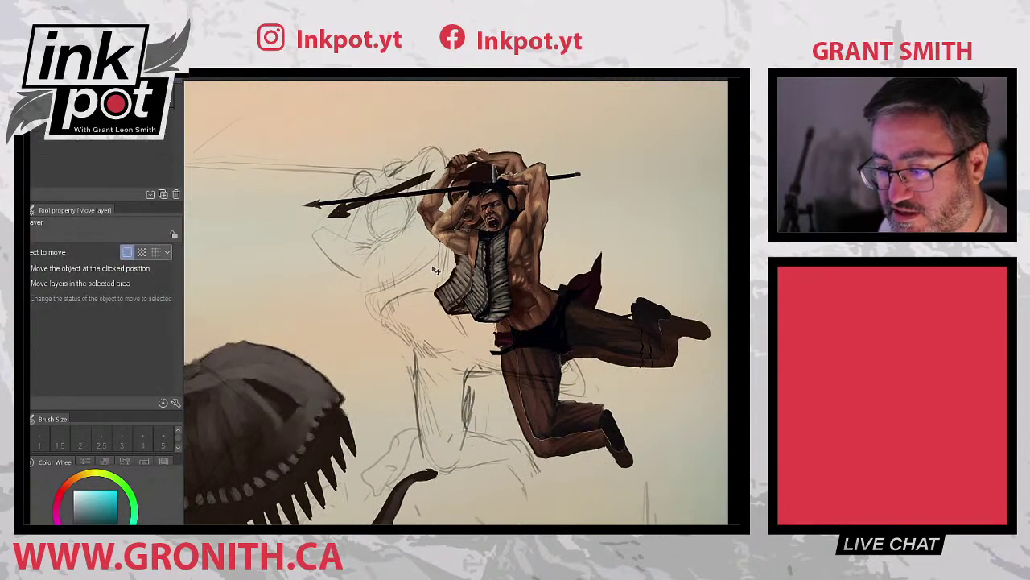
pyautogui.hotkey('ctrl', 'z')
pyautogui.hotkey('ctrl', 'z')
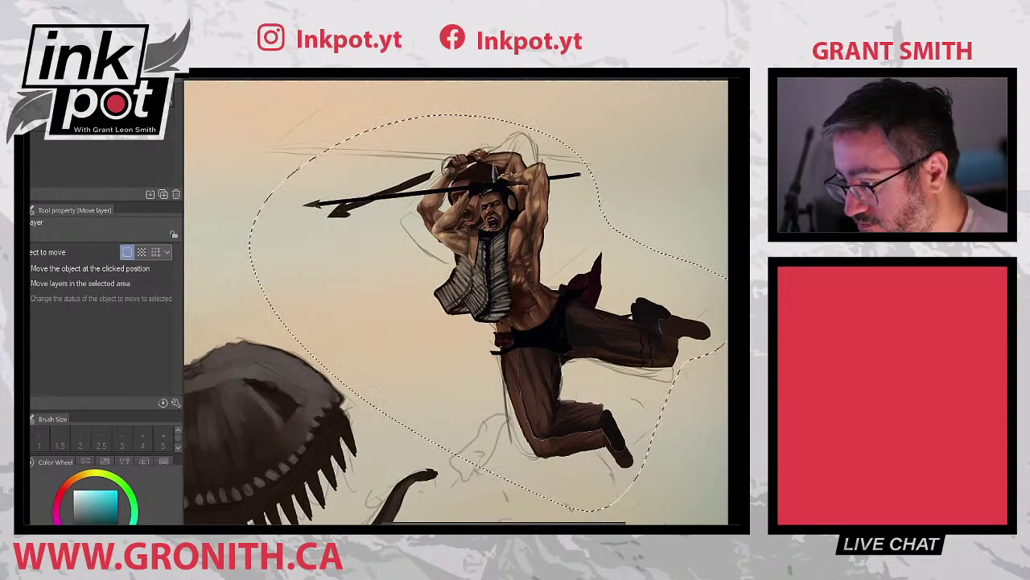
pyautogui.hotkey('ctrl', 'd')
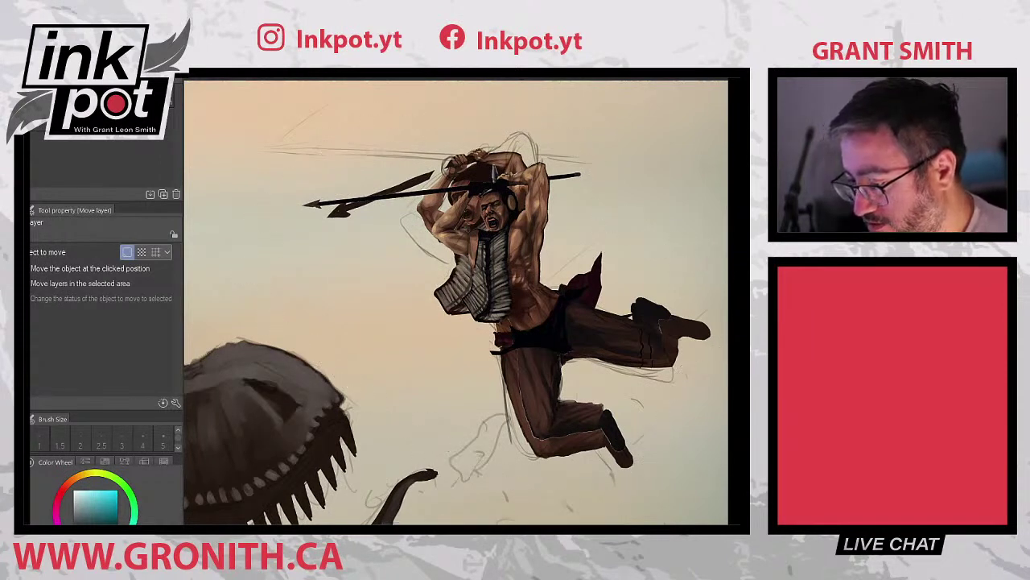
pyautogui.moveTo(515, 295)
pyautogui.mouseDown()
pyautogui.moveTo(428, 310)
pyautogui.moveTo(394, 326)
pyautogui.moveTo(368, 359)
pyautogui.moveTo(406, 354)
pyautogui.mouseUp()
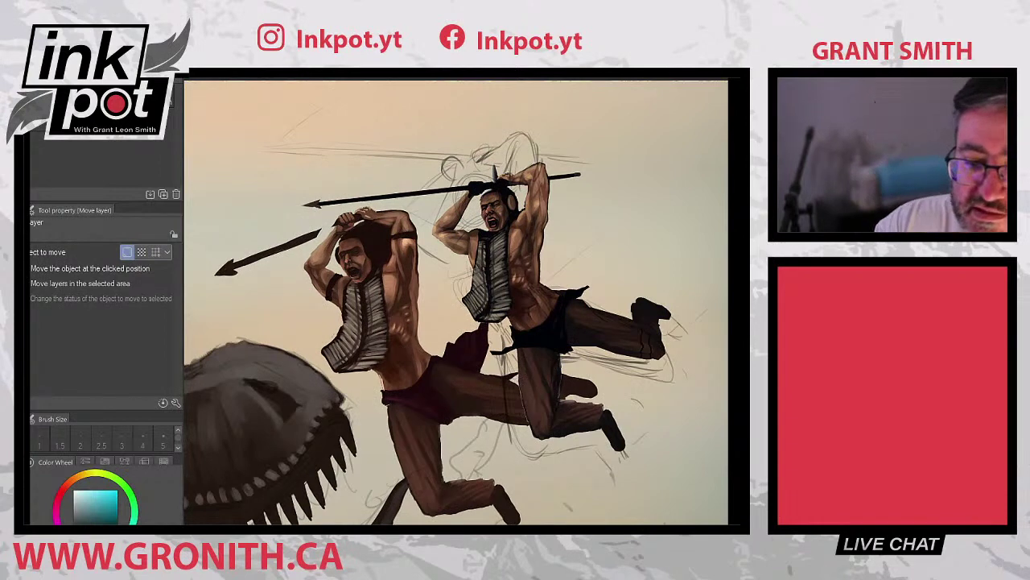
pyautogui.press('m')
pyautogui.moveTo(420, 293)
pyautogui.mouseDown()
pyautogui.moveTo(358, 320)
pyautogui.moveTo(338, 308)
pyautogui.moveTo(342, 273)
pyautogui.moveTo(369, 275)
pyautogui.moveTo(386, 256)
pyautogui.moveTo(380, 225)
pyautogui.moveTo(352, 208)
pyautogui.moveTo(422, 211)
pyautogui.moveTo(429, 278)
pyautogui.mouseUp()
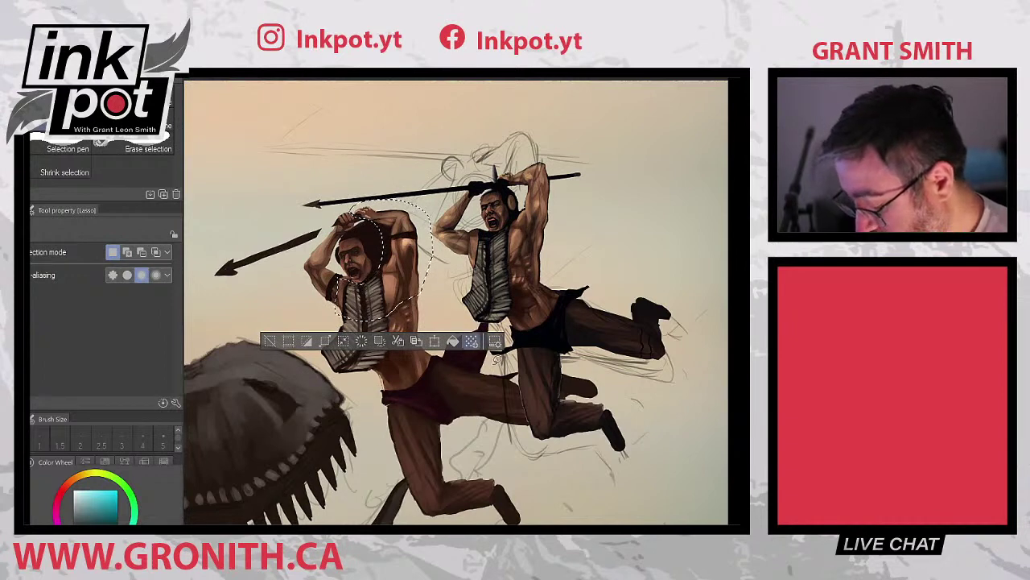
# - Select the left warrior's torso patch and nudge it slightly up and left
pyautogui.hotkey('ctrl', 'd')
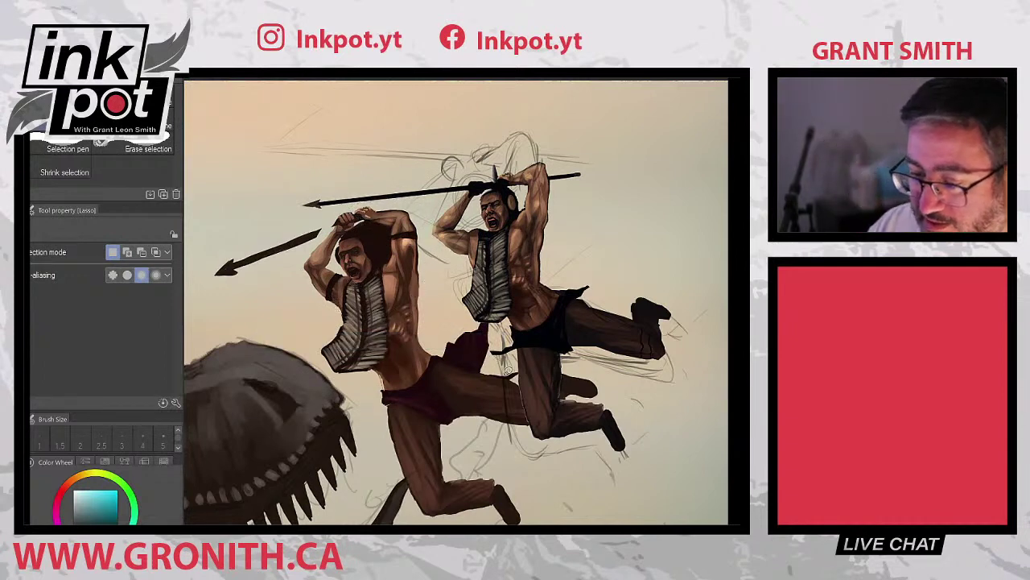
pyautogui.moveTo(390, 325)
pyautogui.mouseDown()
pyautogui.moveTo(375, 363)
pyautogui.moveTo(381, 385)
pyautogui.moveTo(426, 334)
pyautogui.moveTo(433, 298)
pyautogui.mouseUp()
pyautogui.hotkey('ctrl', 'd')
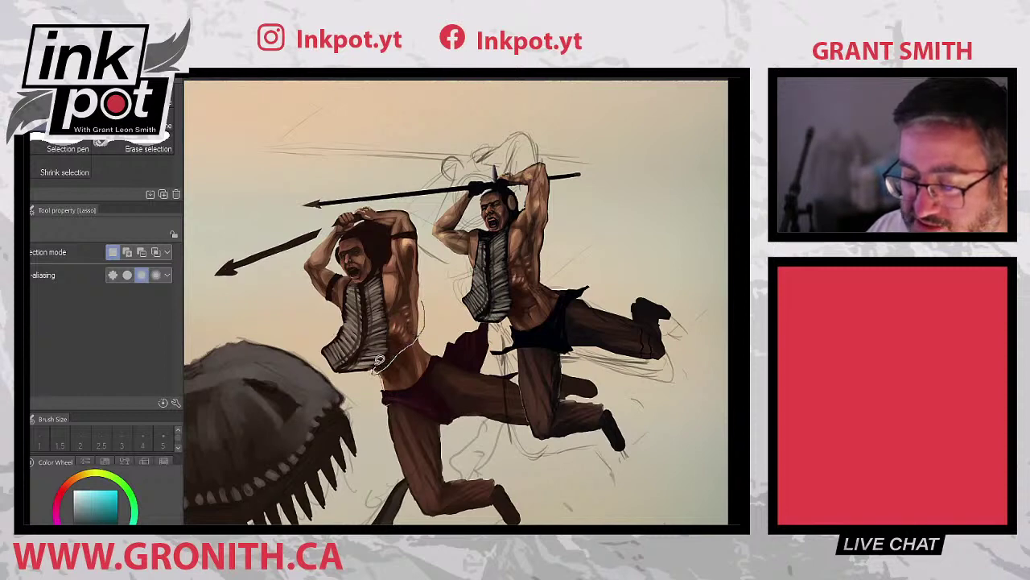
pyautogui.moveTo(404, 304); pyautogui.dragTo(425, 288)
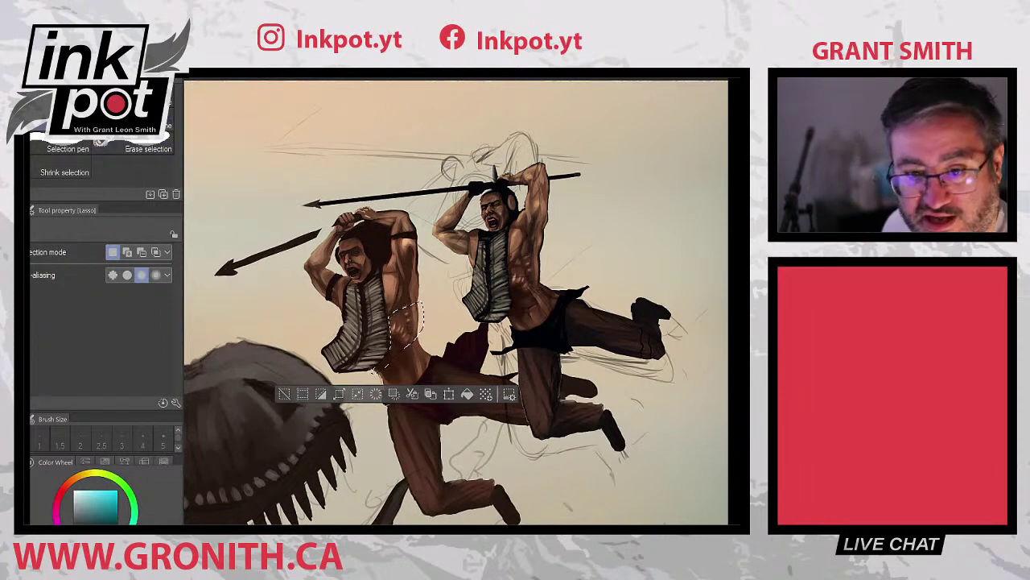
pyautogui.press('k')
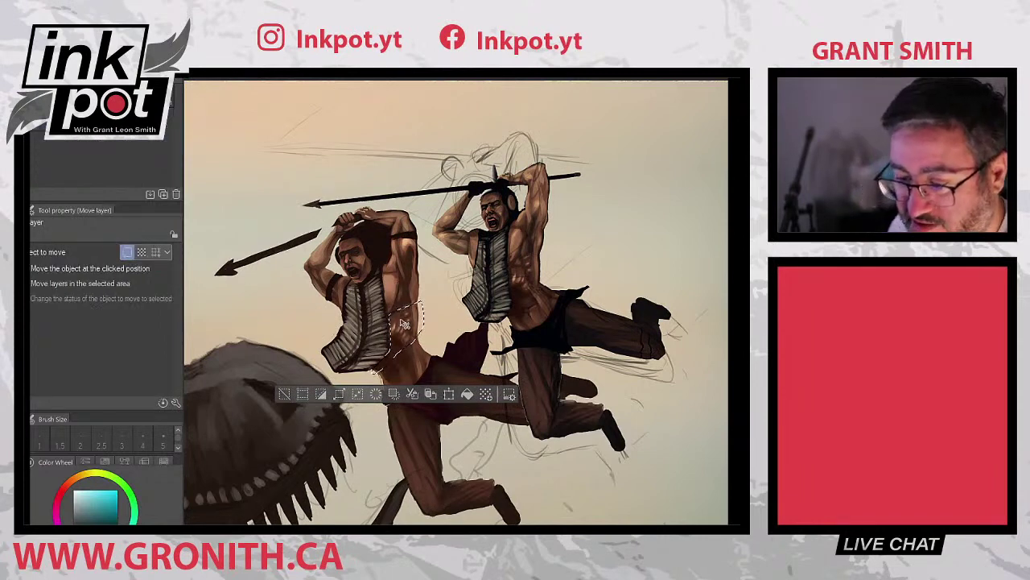
pyautogui.moveTo(404, 324); pyautogui.dragTo(407, 316)
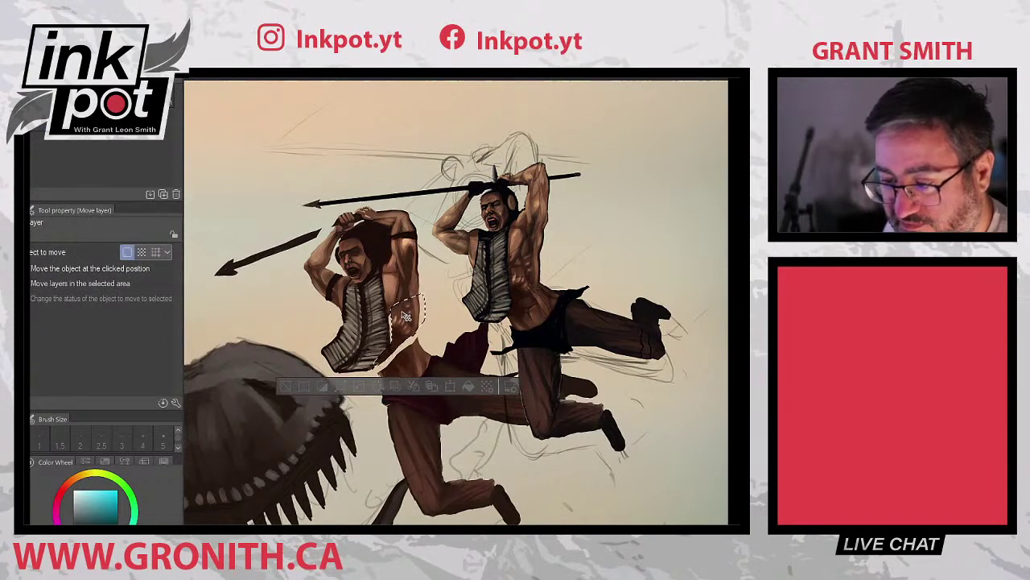
pyautogui.moveTo(405, 317); pyautogui.dragTo(403, 323)
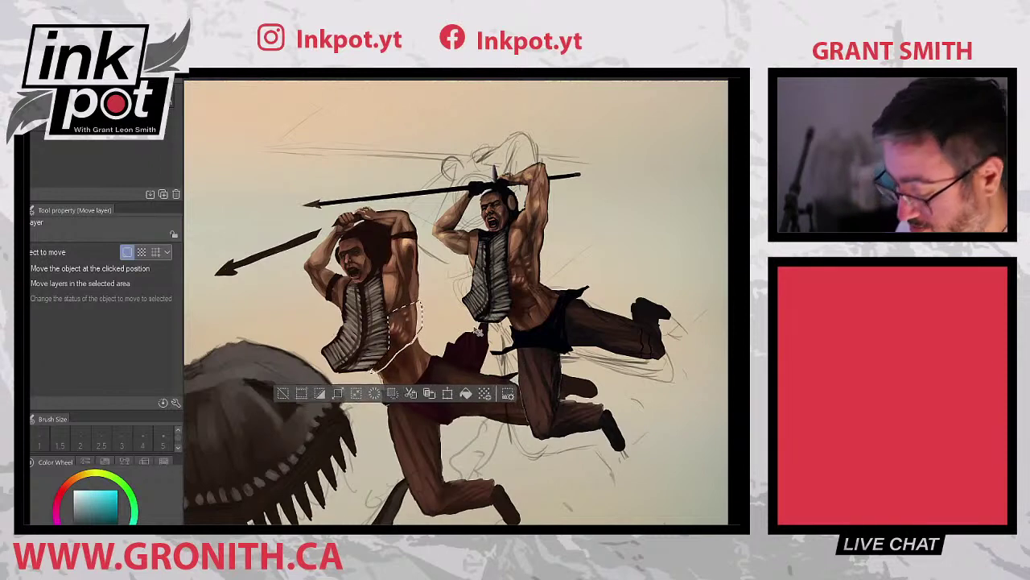
pyautogui.hotkey('ctrl', 'd')
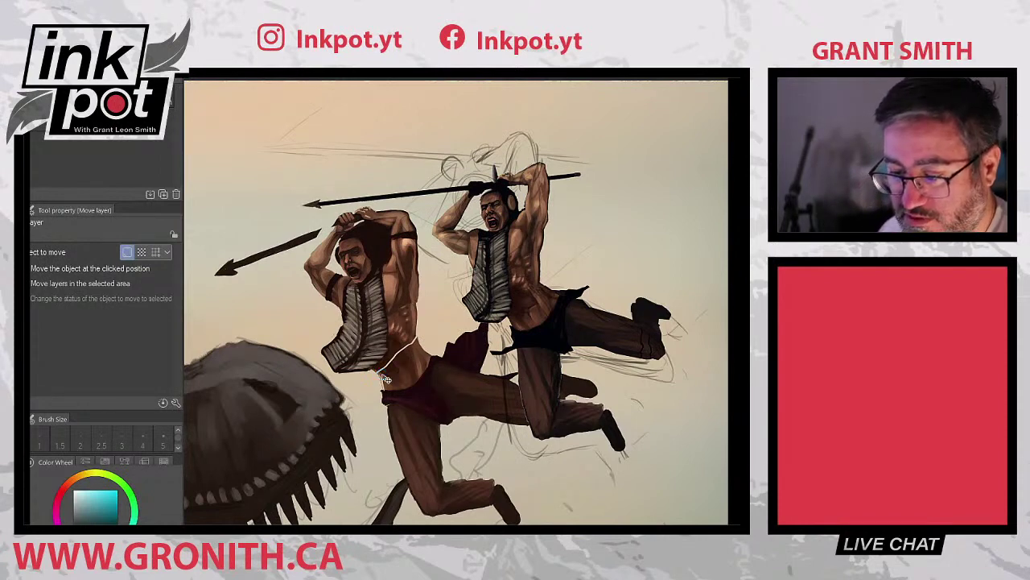
# - Paste a shouting-face reference, reposition the left warrior, then hide the reference image
pyautogui.moveTo(386, 372); pyautogui.dragTo(384, 379)
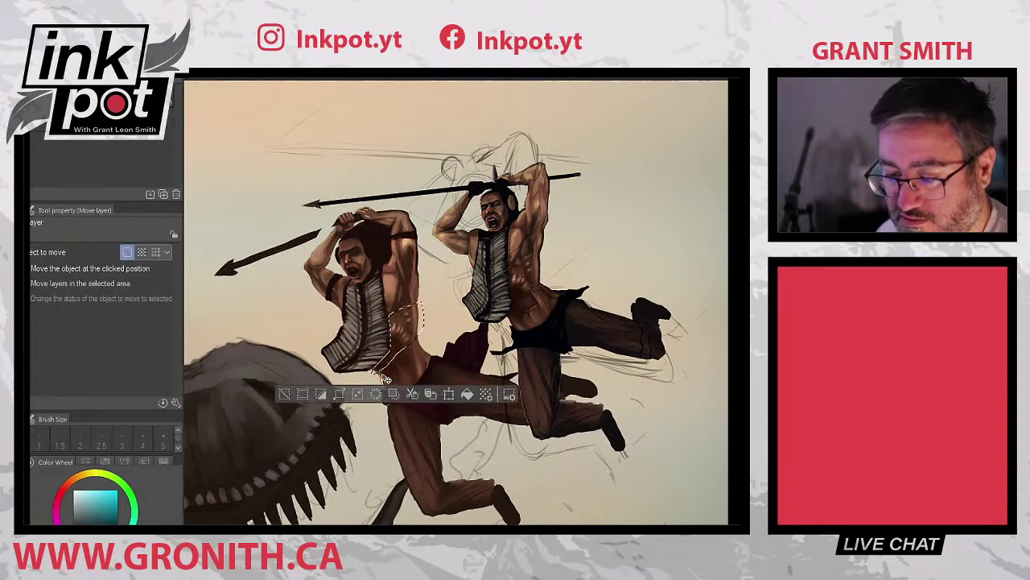
pyautogui.hotkey('ctrl', 'd')
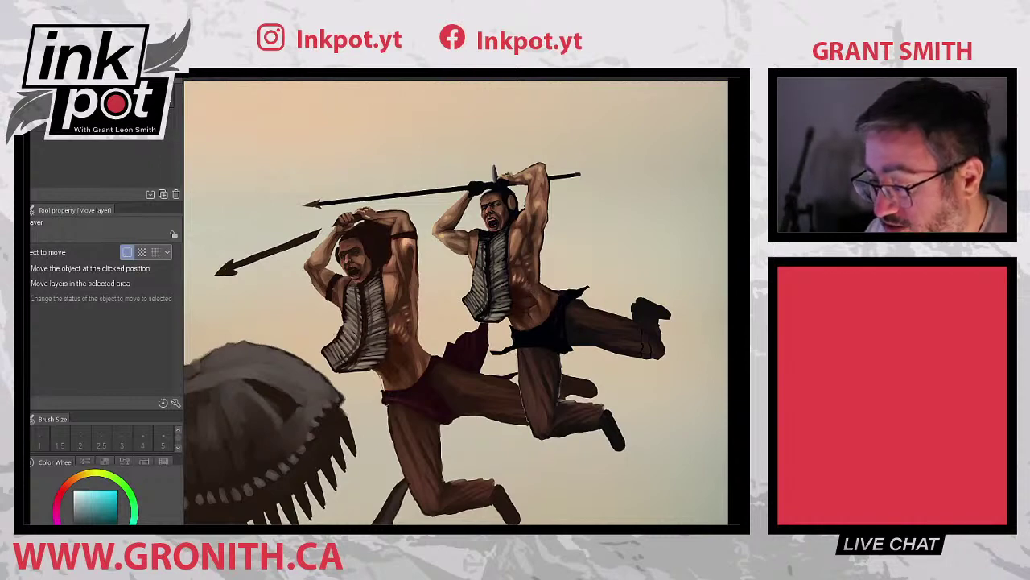
pyautogui.hotkey('ctrl', 'v')
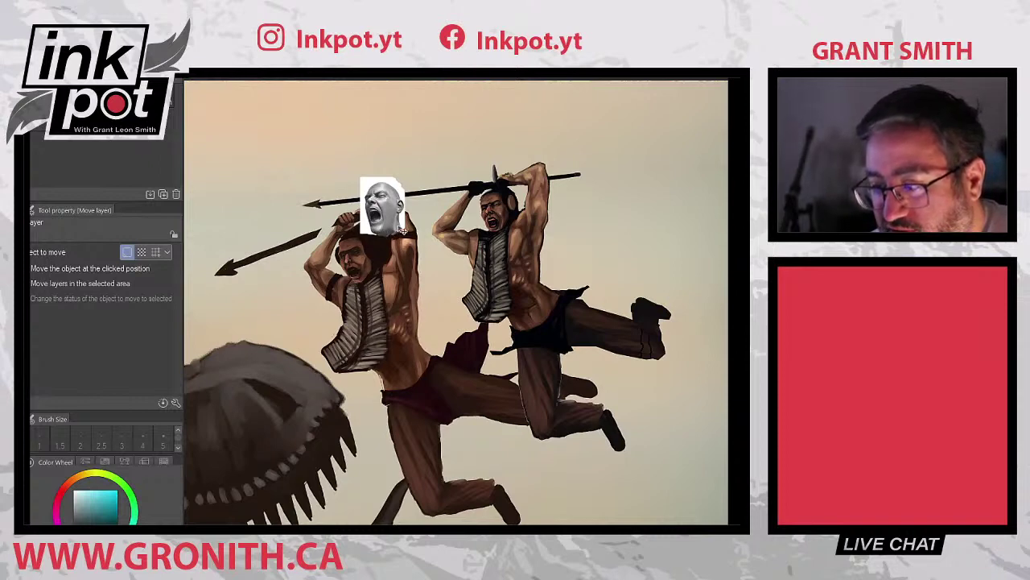
pyautogui.moveTo(406, 224); pyautogui.dragTo(379, 225)
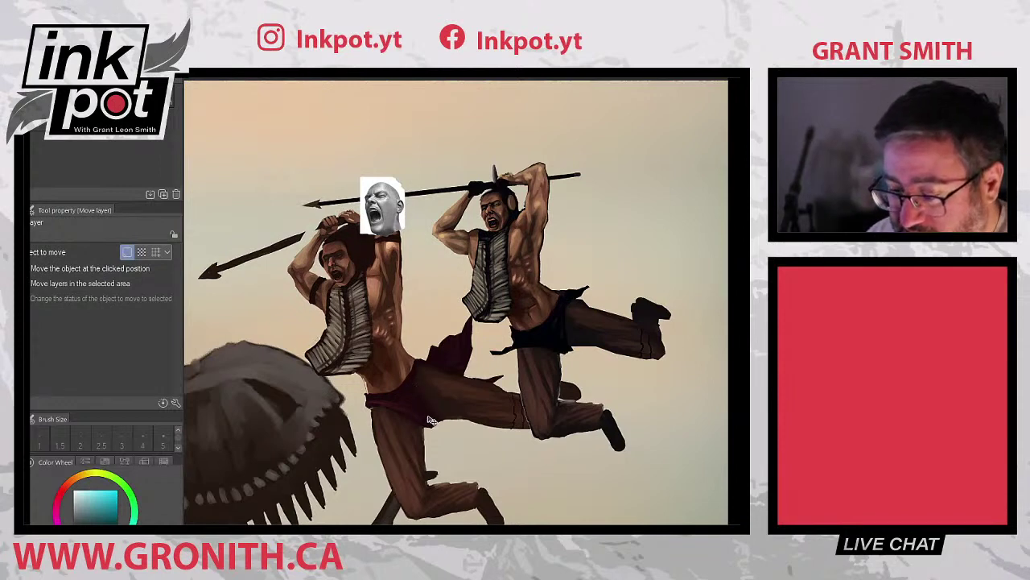
pyautogui.moveTo(447, 421); pyautogui.dragTo(443, 419)
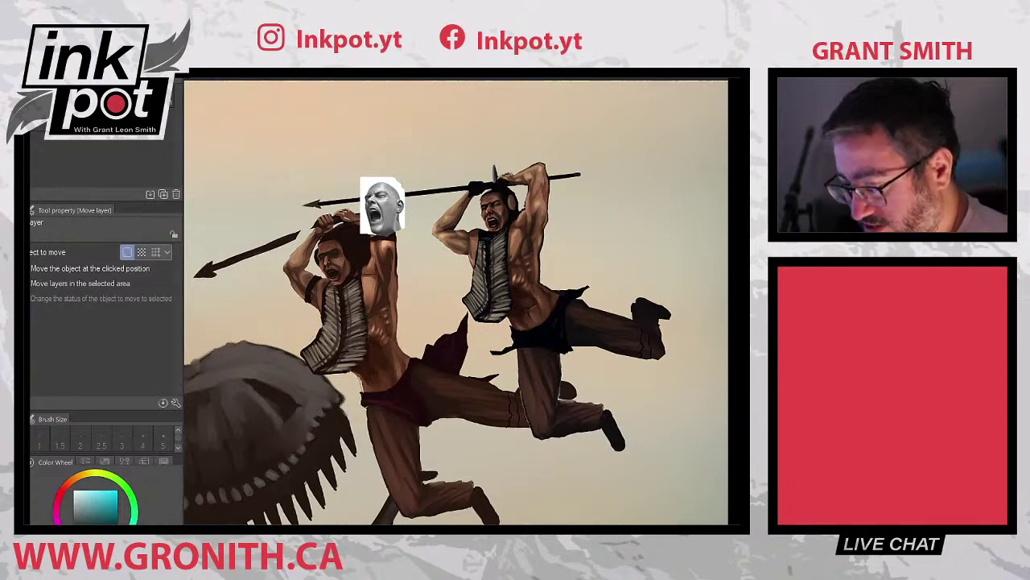
pyautogui.press('Delete')
pyautogui.press('Delete')
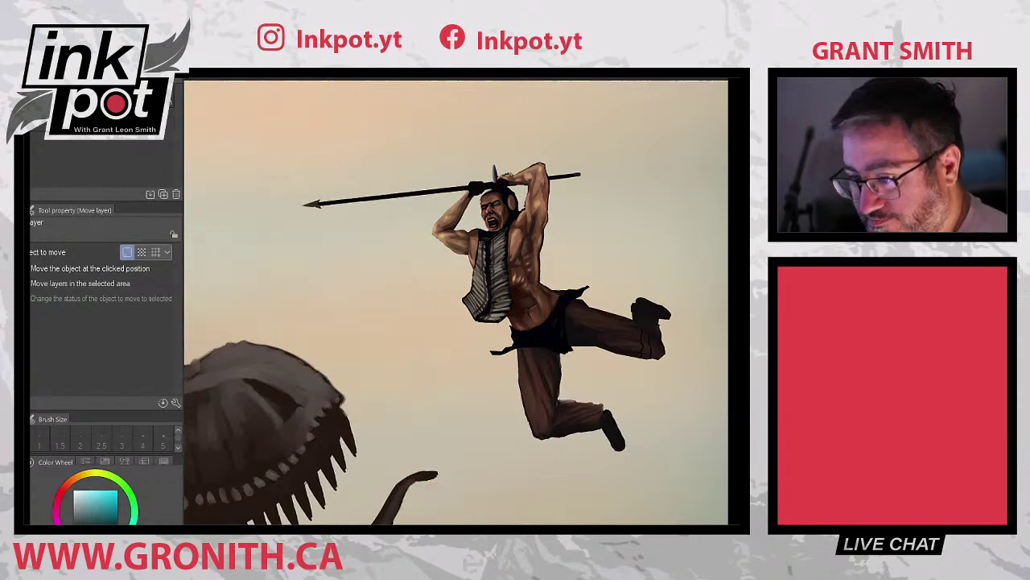
# - Compare with and without the left warrior, keep him hidden, and centre the whole illustration
pyautogui.hotkey('ctrl', 'z')
pyautogui.hotkey('ctrl', 'y')
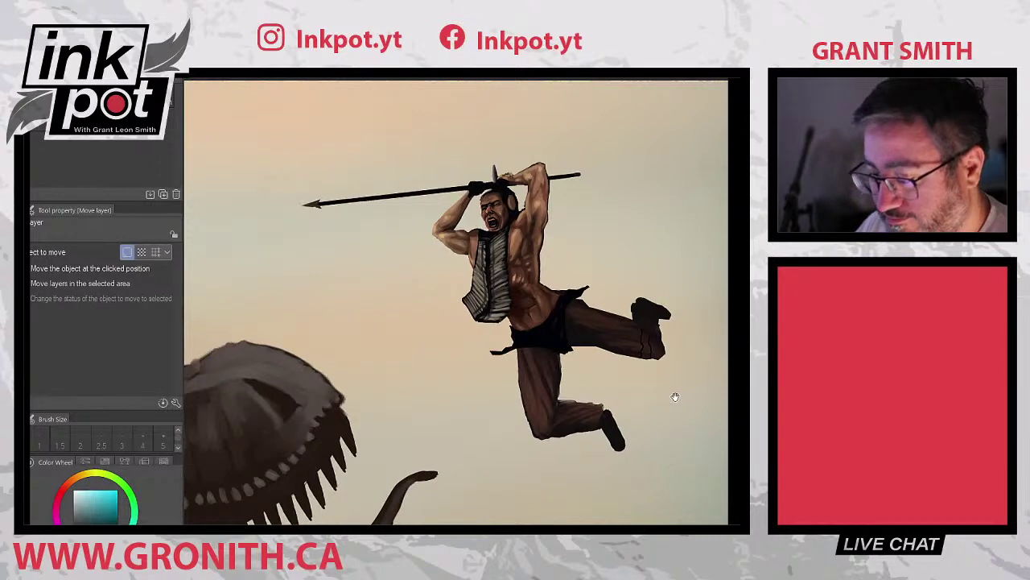
pyautogui.moveTo(674, 395); pyautogui.dragTo(639, 411)
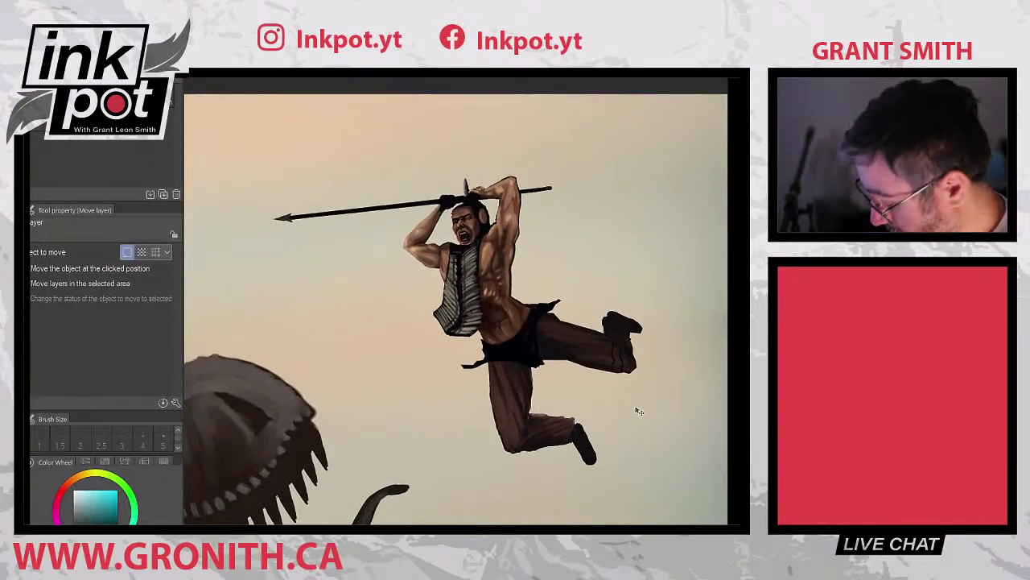
pyautogui.scroll(-5, 639, 411)
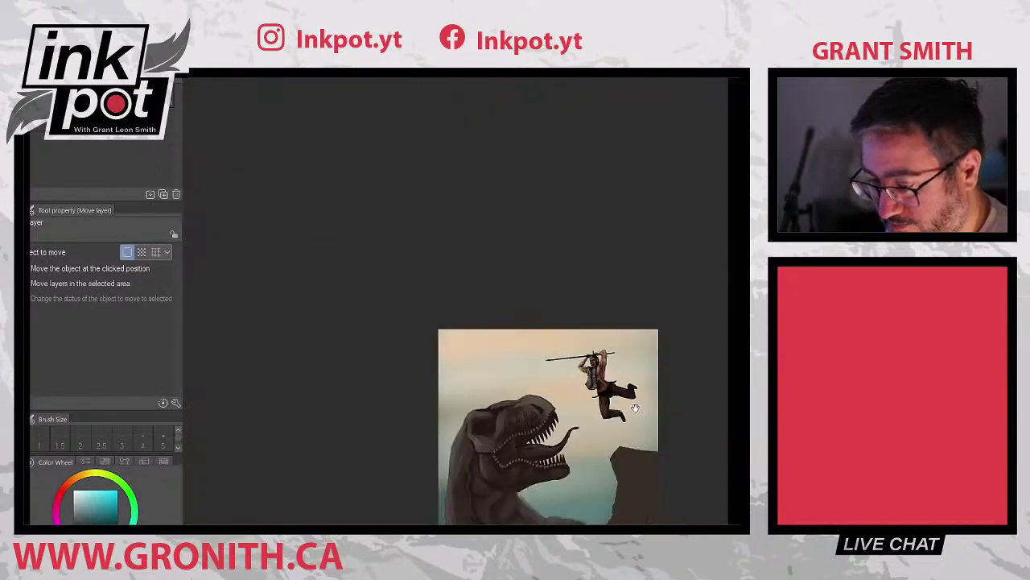
pyautogui.moveTo(639, 412); pyautogui.dragTo(485, 307)
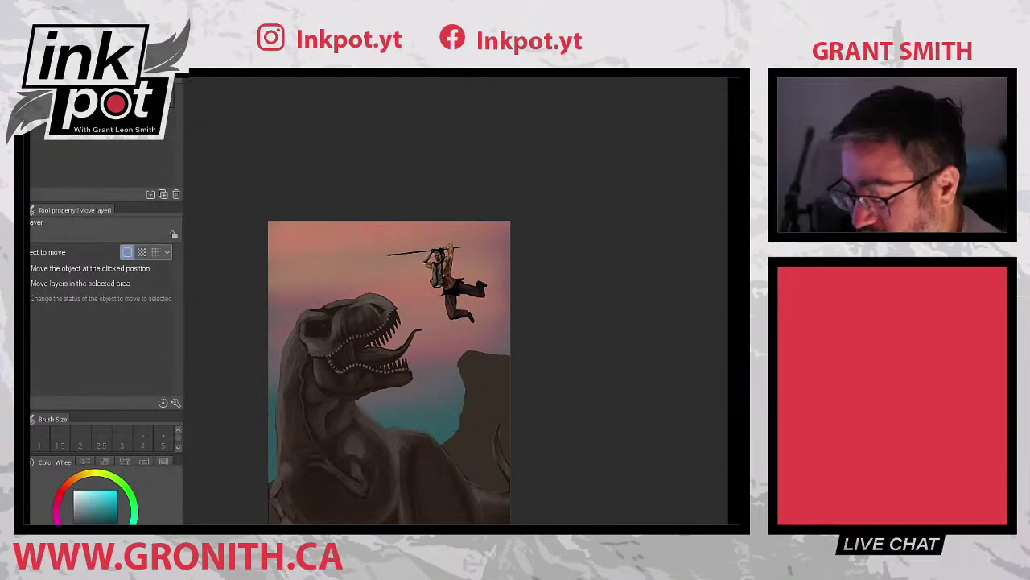
# - Compare the pink-to-teal sky with a solid teal fill, then hide the teal fill
pyautogui.press('Delete')
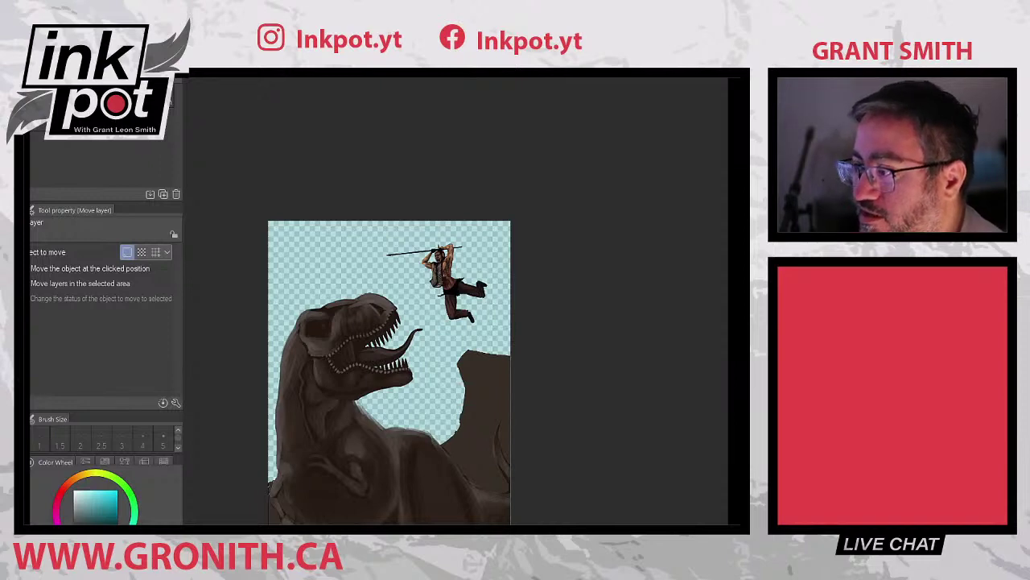
pyautogui.hotkey('ctrl', 'z')
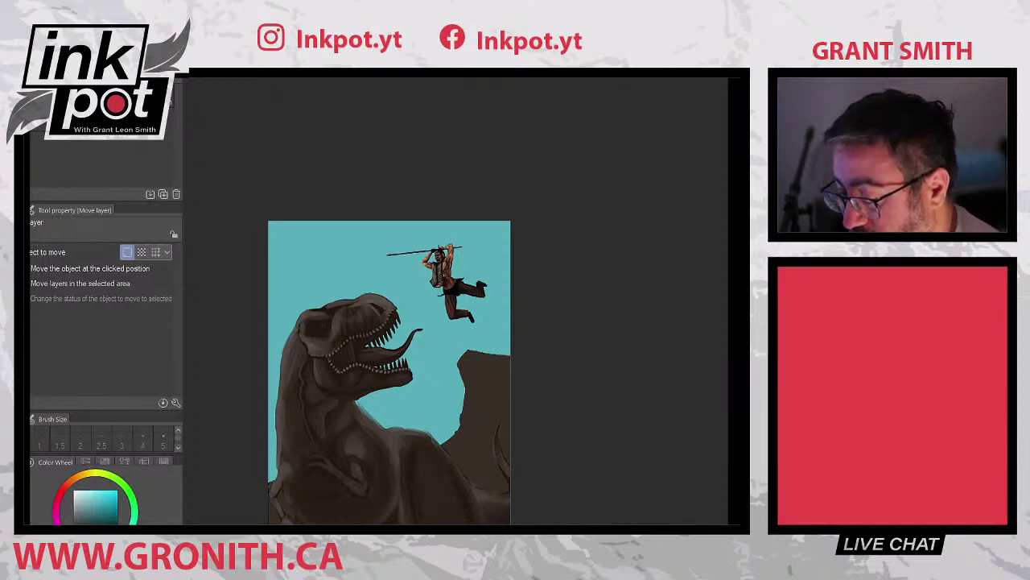
pyautogui.press('Delete')
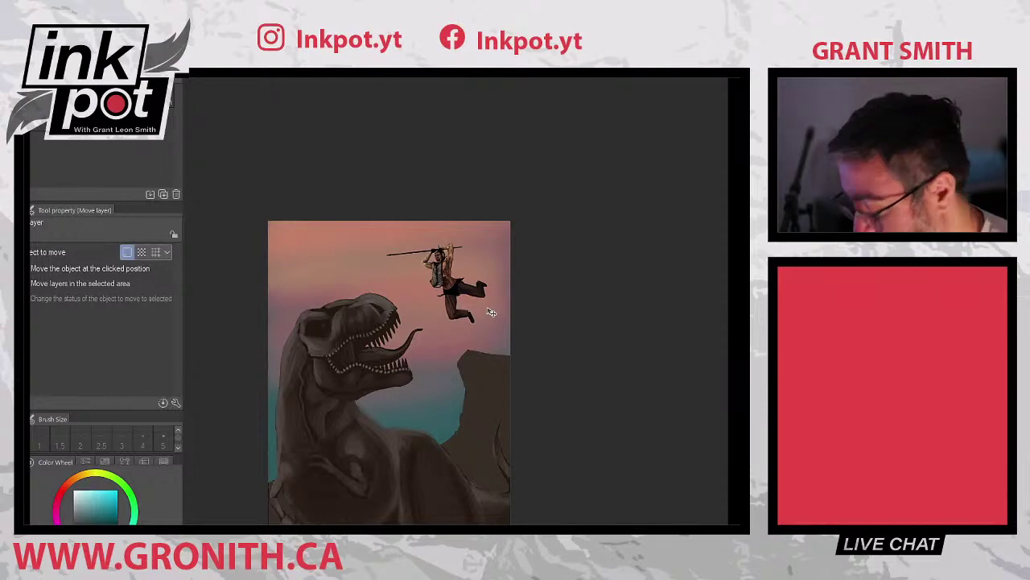
# - Zoom in on the warrior's head and spear and select the Lighter ink brush
pyautogui.scroll(4, 491, 311)
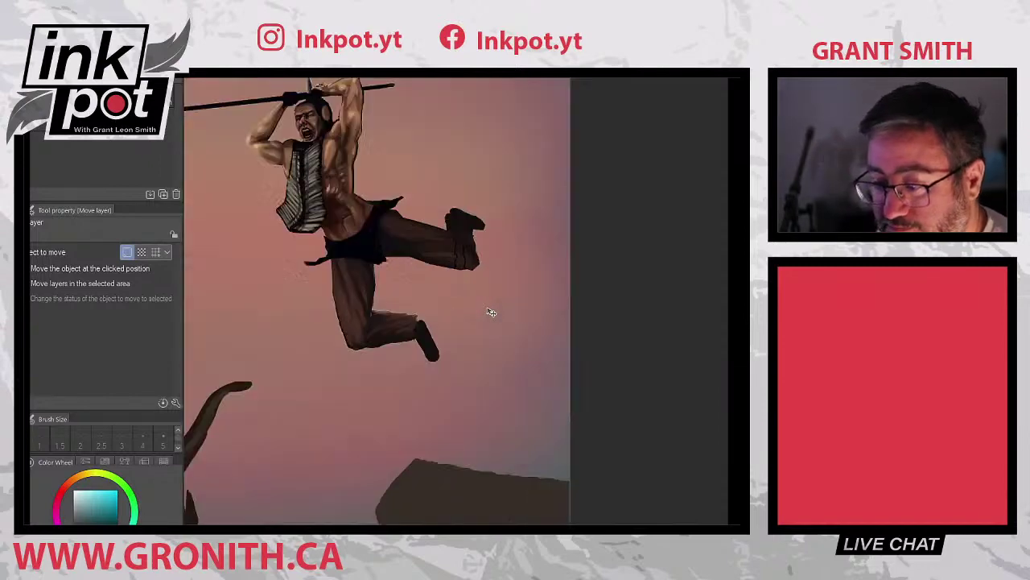
pyautogui.scroll(1, 491, 312)
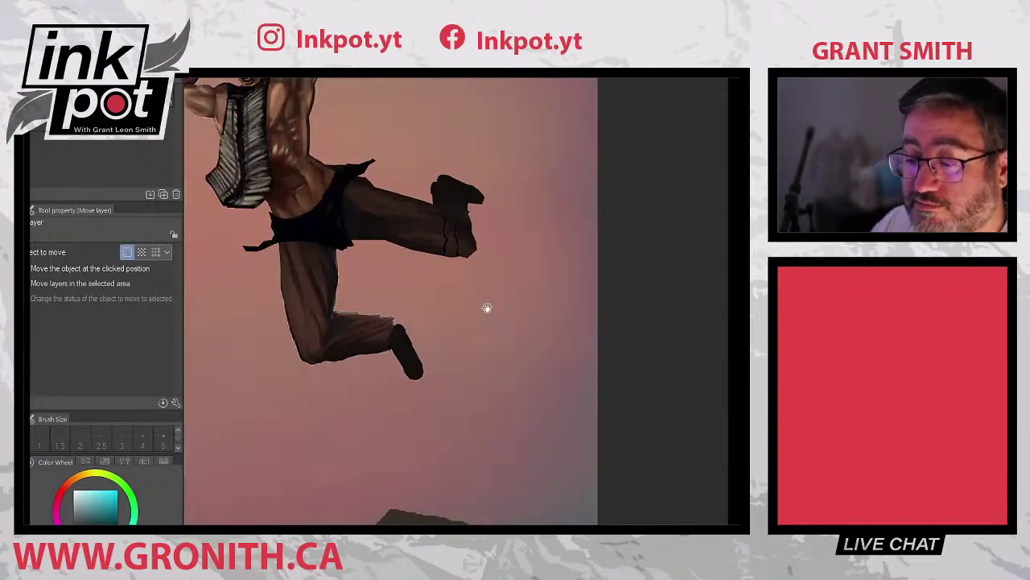
pyautogui.moveTo(488, 306); pyautogui.dragTo(582, 447)
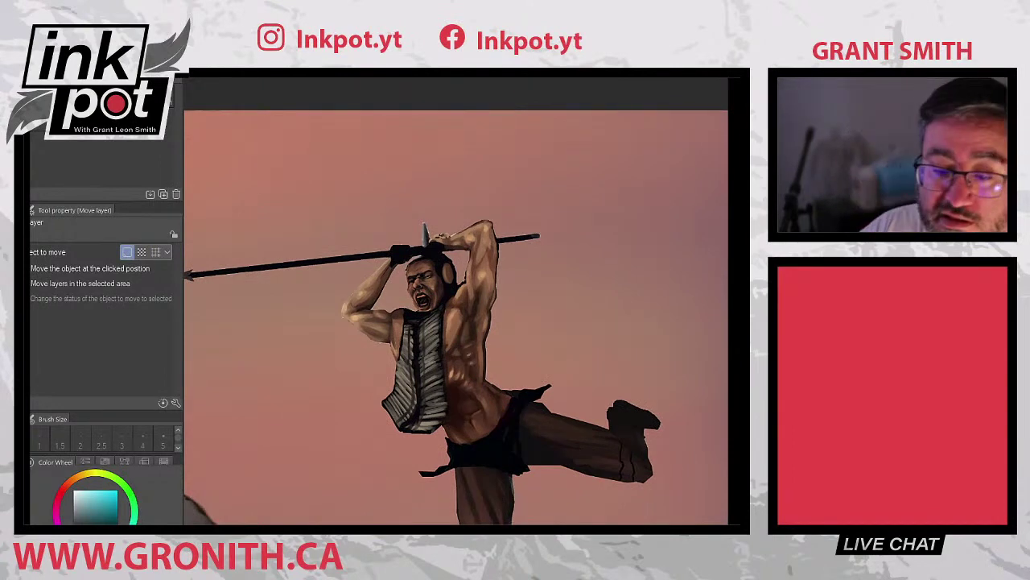
pyautogui.press('b')
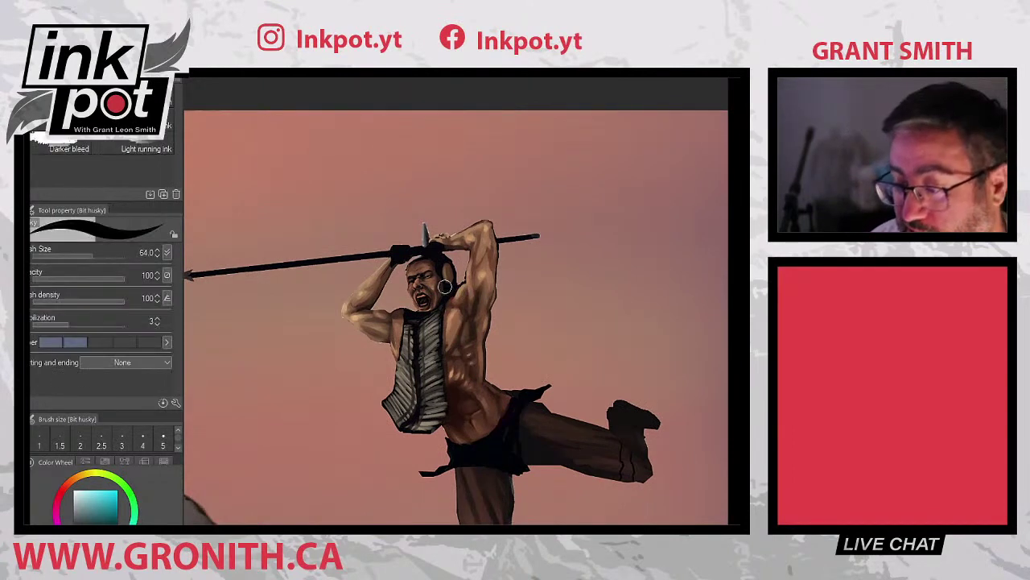
pyautogui.scroll(2, 445, 285)
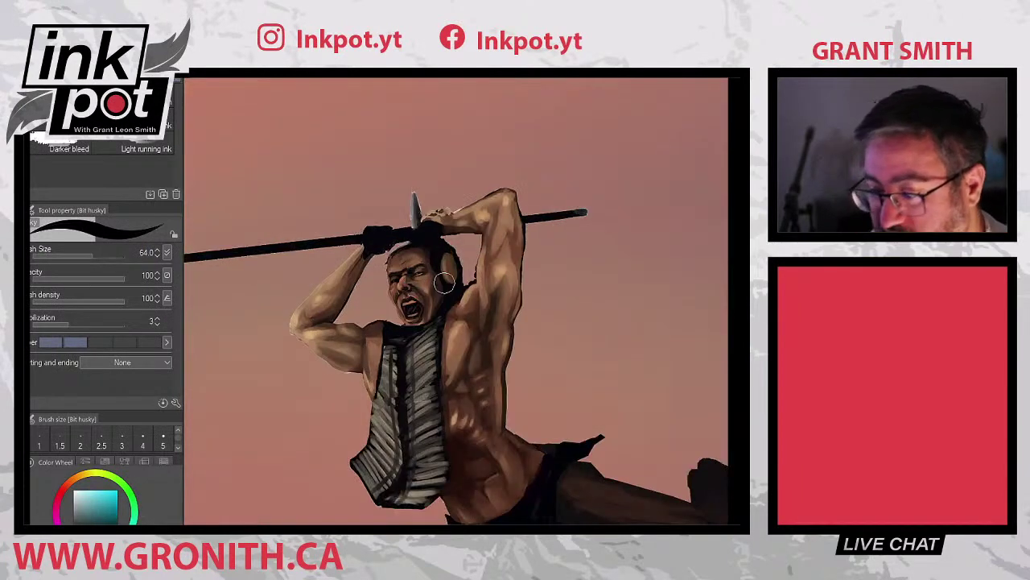
pyautogui.moveTo(552, 350); pyautogui.dragTo(575, 426)
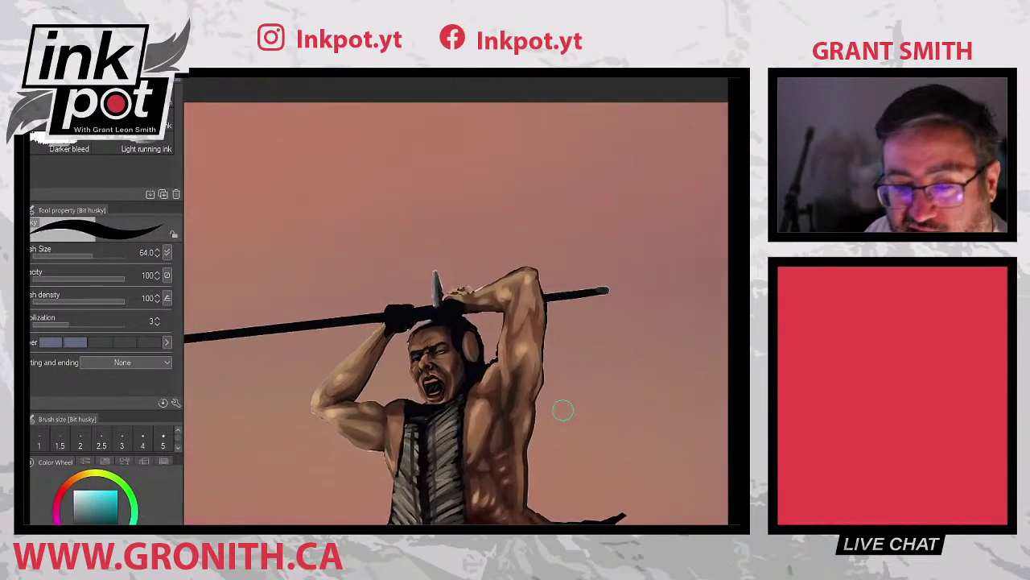
pyautogui.click(144, 122)
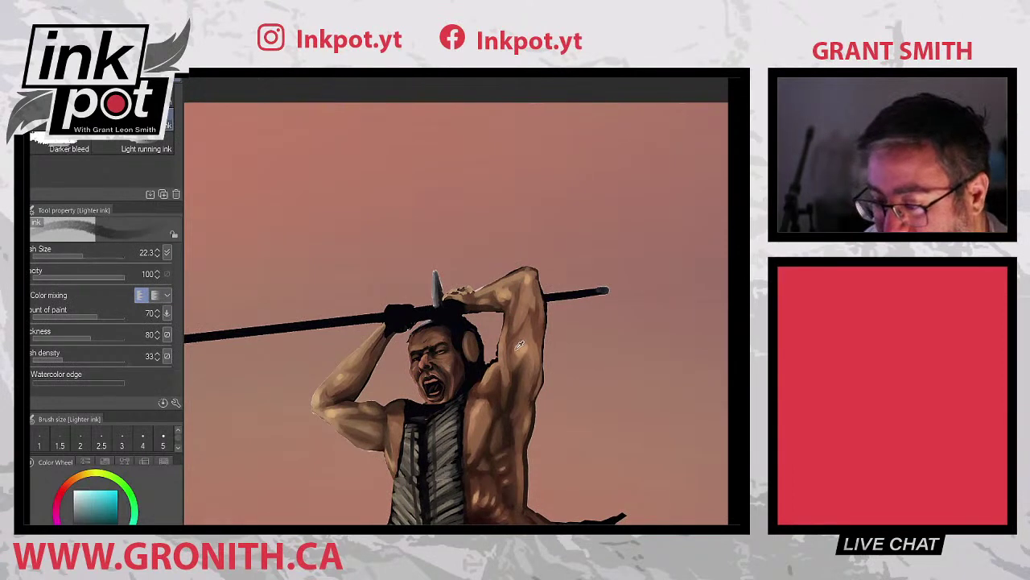
# - Sample the face's skin brown, shrink the brush to about 4.8, and pick the mouth's dark red
pyautogui.keyDown('alt'); pyautogui.click(450, 362); pyautogui.keyUp('alt')
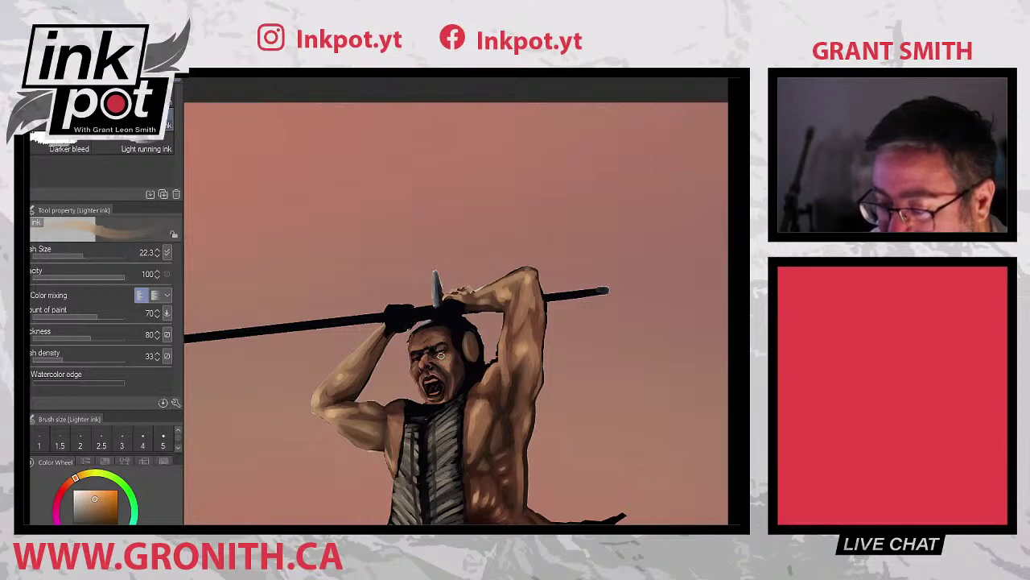
pyautogui.click(81, 256)
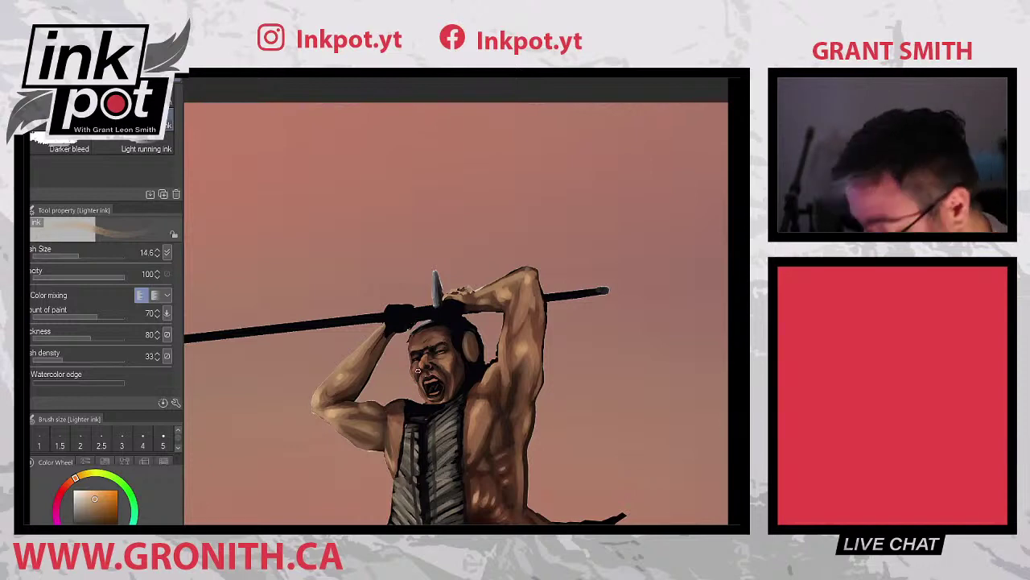
pyautogui.moveTo(72, 254); pyautogui.dragTo(68, 254)
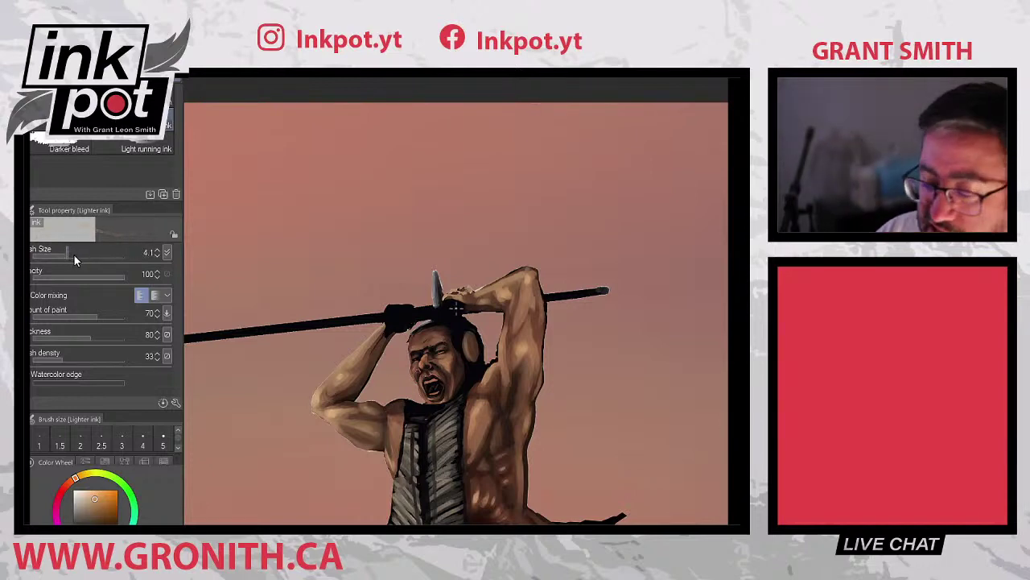
pyautogui.keyDown('alt'); pyautogui.click(422, 369); pyautogui.keyUp('alt')
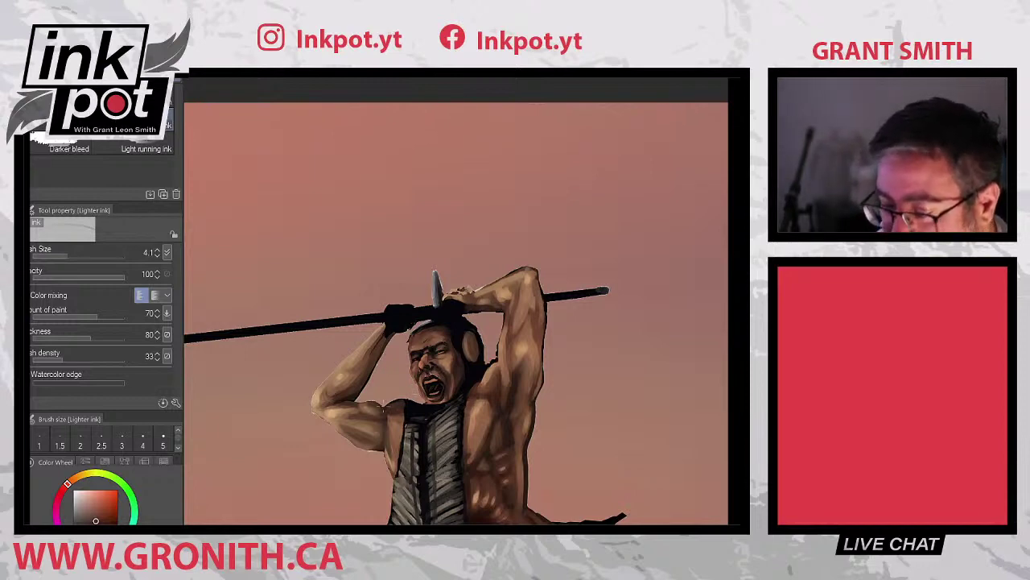
pyautogui.press('m')
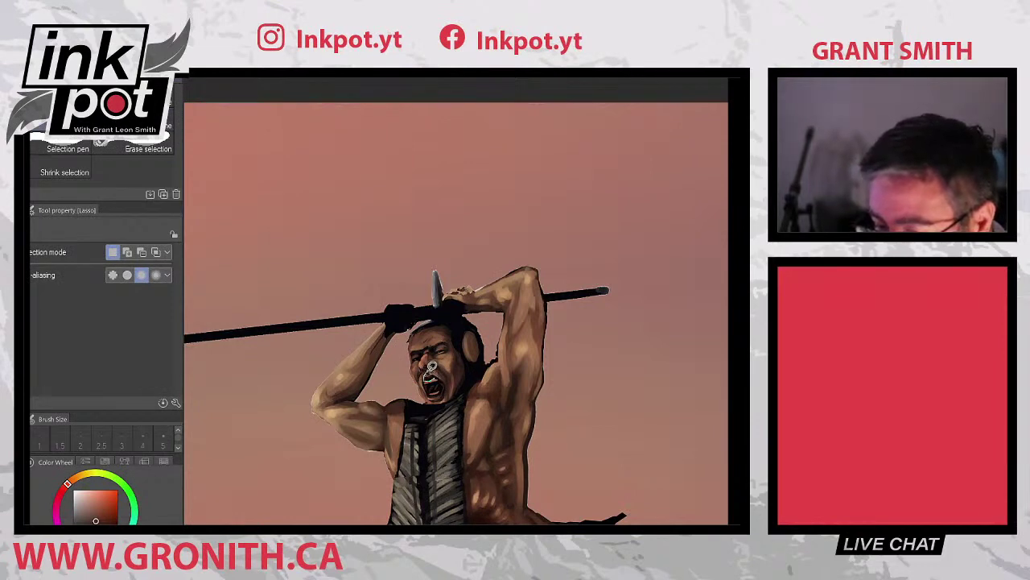
# - Free-transform the selected mouth to about 127% by 115%, tilted 8.6°, then deselect
pyautogui.moveTo(433, 374); pyautogui.dragTo(422, 377)
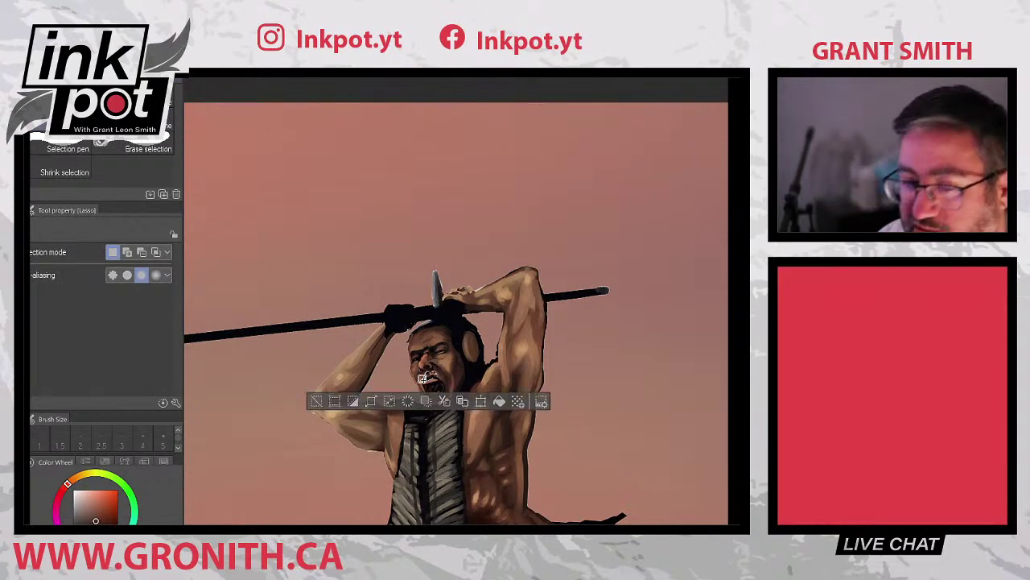
pyautogui.press('k')
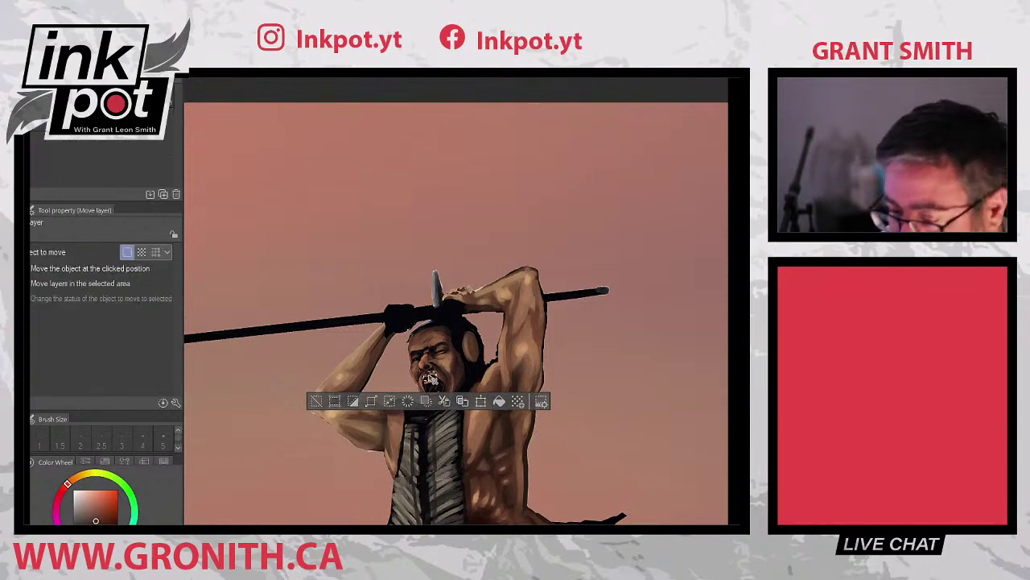
pyautogui.hotkey('ctrl', 't')
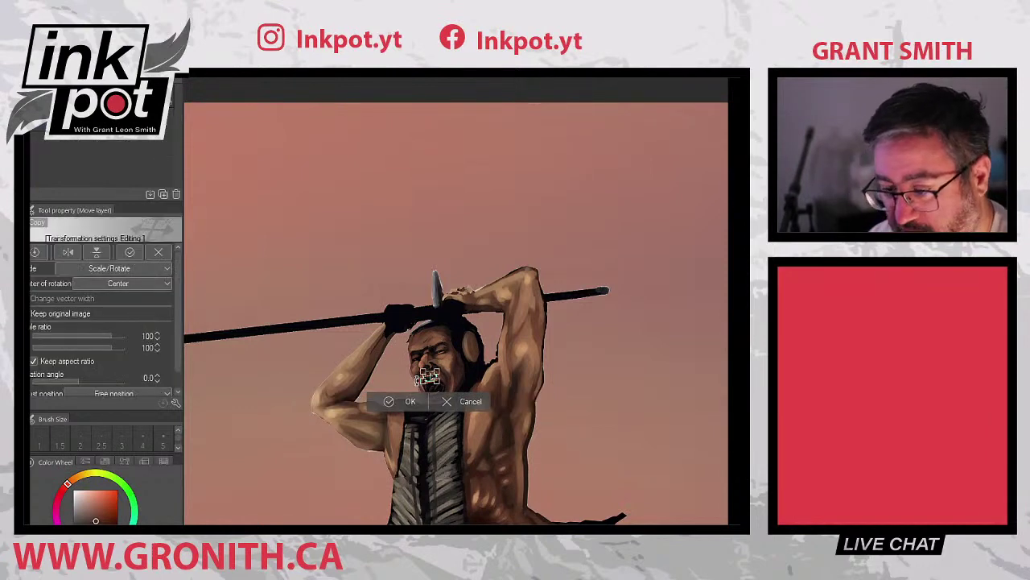
pyautogui.scroll(5, 428, 376)
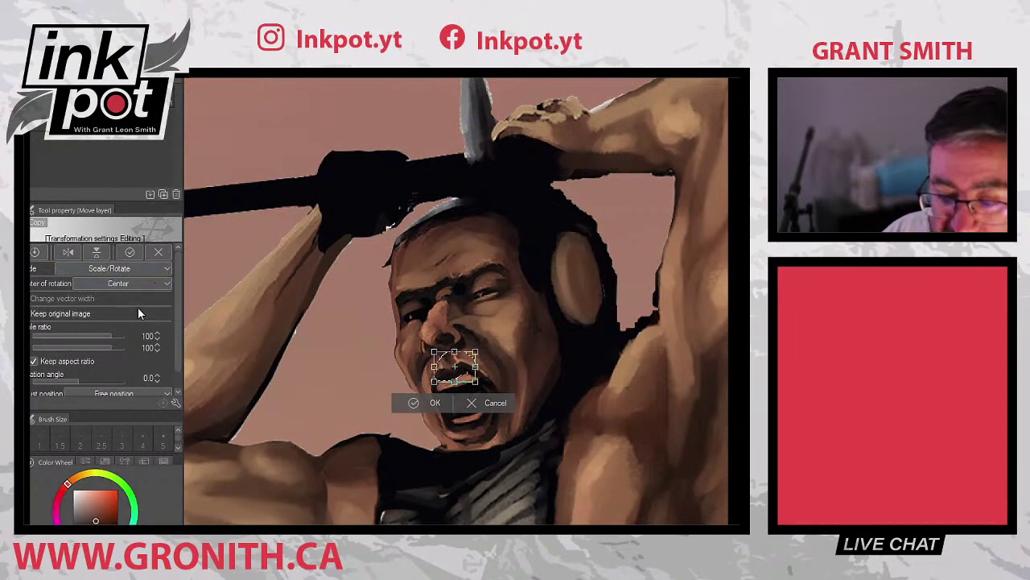
pyautogui.press('ctrl')
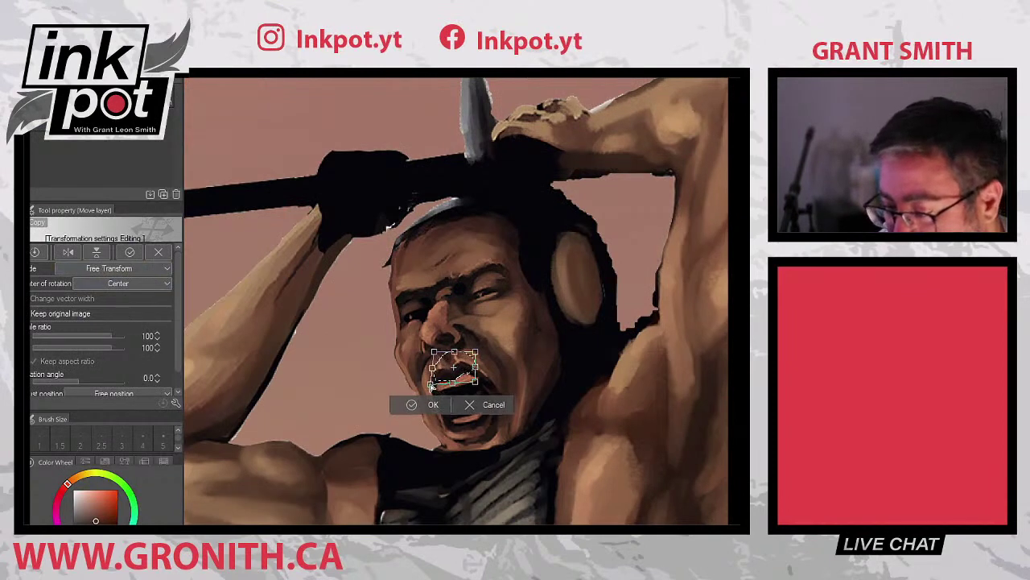
pyautogui.moveTo(432, 386); pyautogui.dragTo(479, 387)
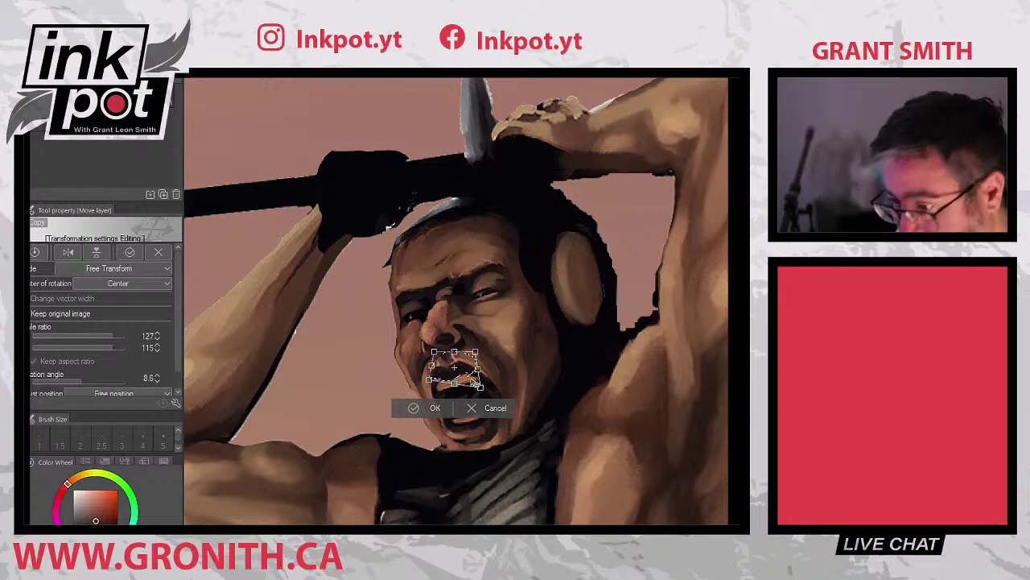
pyautogui.press('Return')
pyautogui.hotkey('ctrl', 'd')
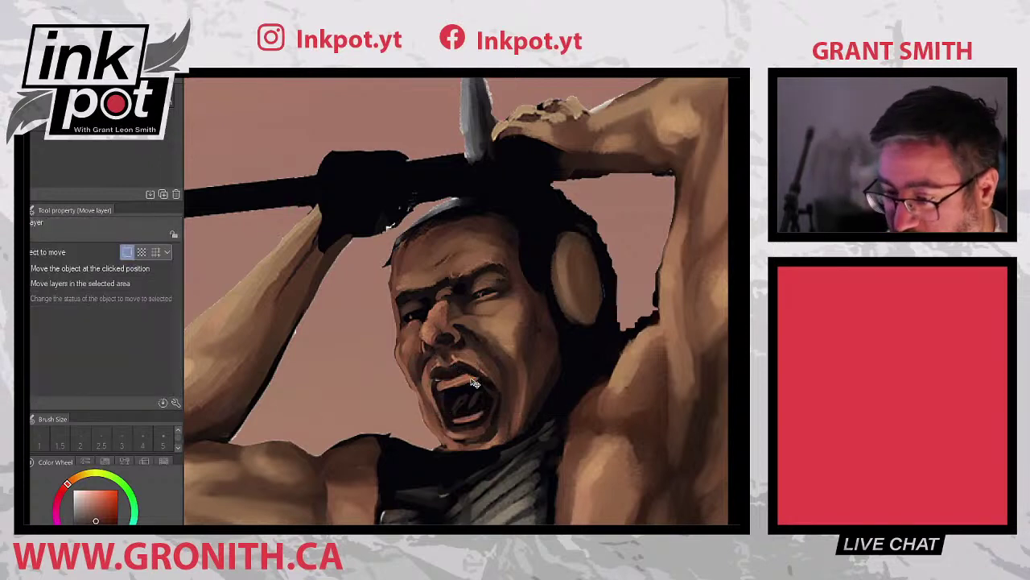
# - Dab reddish and lighter skin tones sampled around the mouth with the Lighter ink brush
pyautogui.press('b')
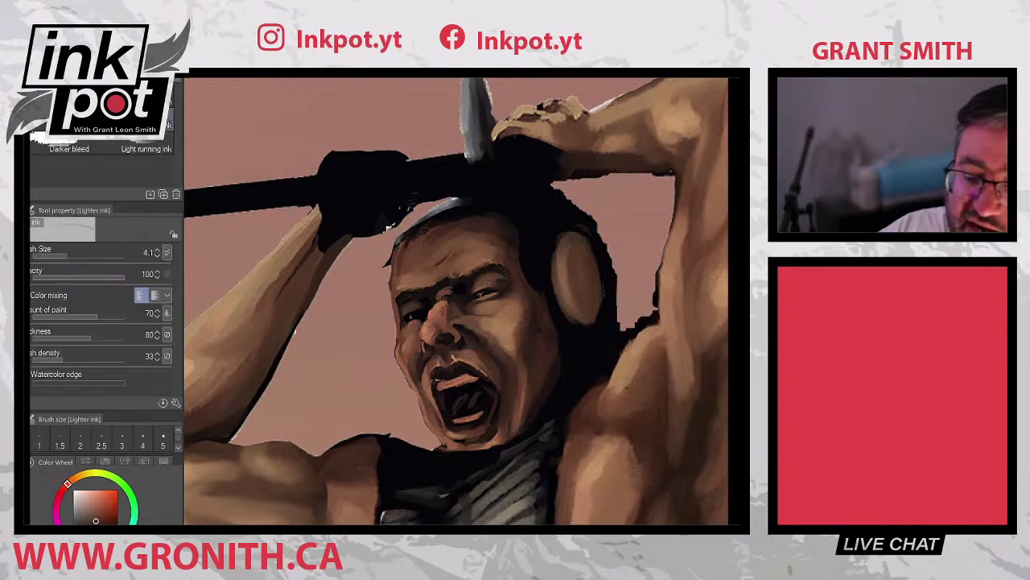
pyautogui.keyDown('alt'); pyautogui.click(433, 376); pyautogui.keyUp('alt')
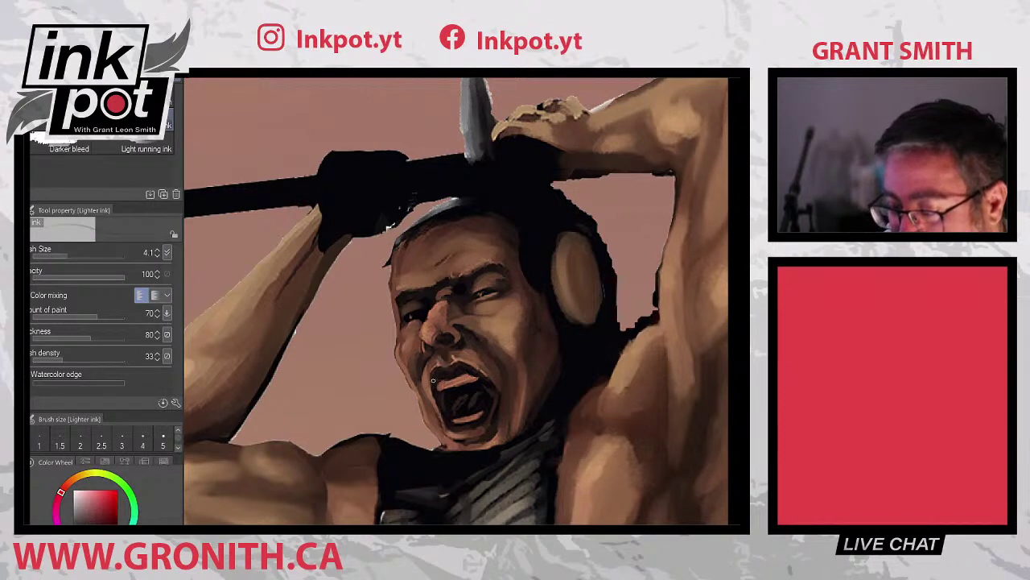
pyautogui.keyDown('alt'); pyautogui.click(471, 350); pyautogui.keyUp('alt')
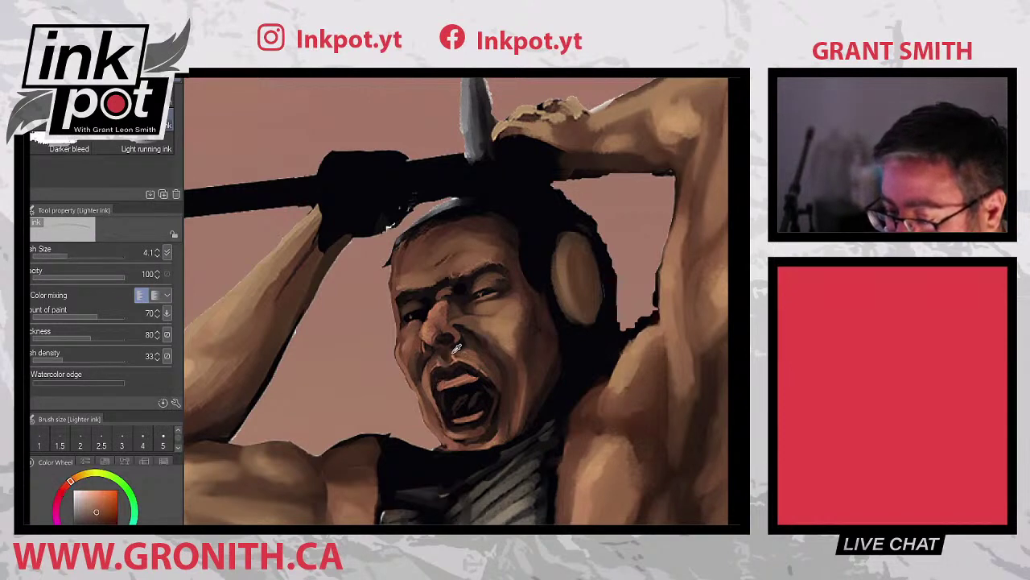
pyautogui.keyDown('alt'); pyautogui.click(451, 349); pyautogui.keyUp('alt')
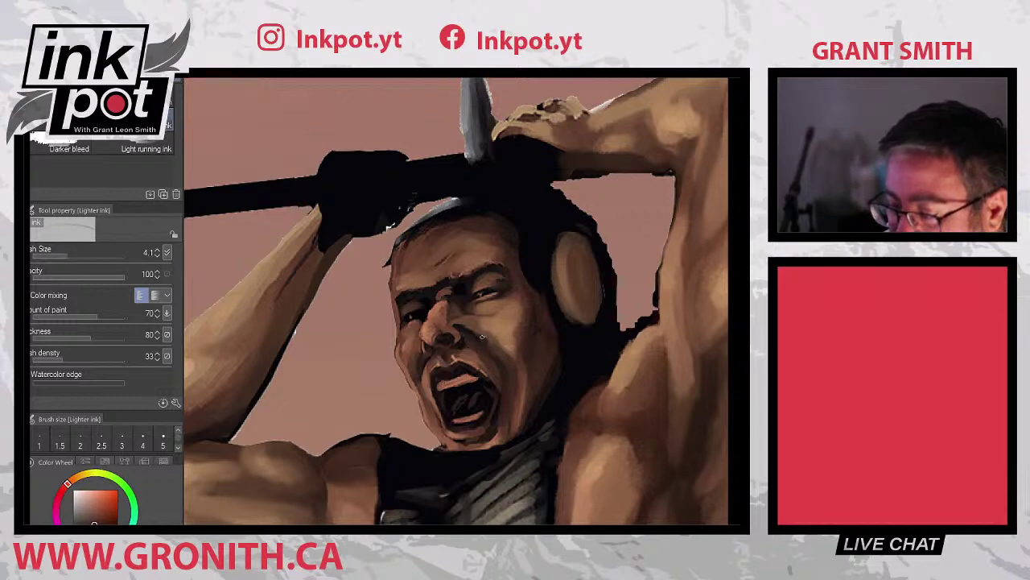
pyautogui.keyDown('alt'); pyautogui.click(478, 347); pyautogui.keyUp('alt')
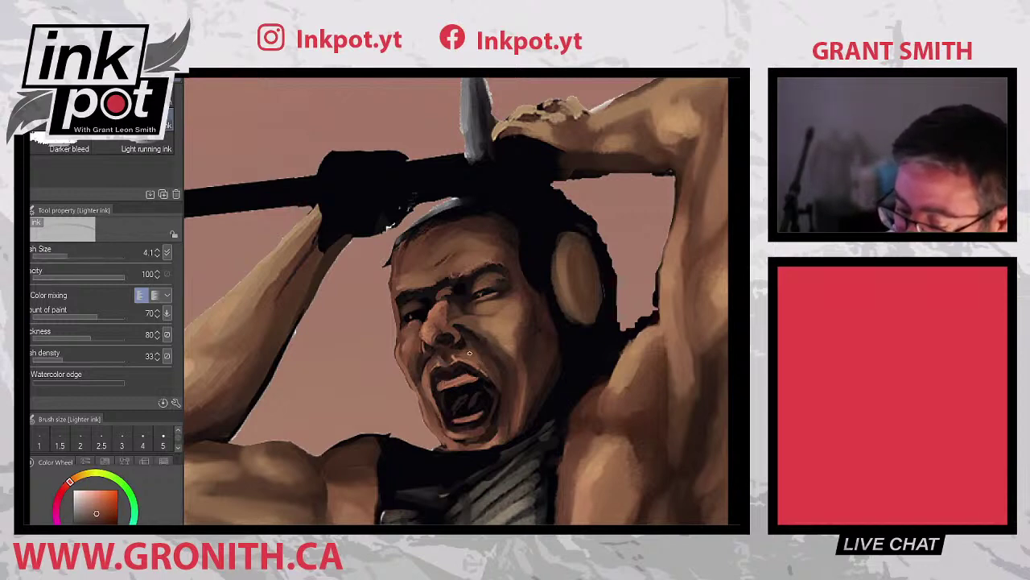
pyautogui.keyDown('alt'); pyautogui.click(463, 356); pyautogui.keyUp('alt')
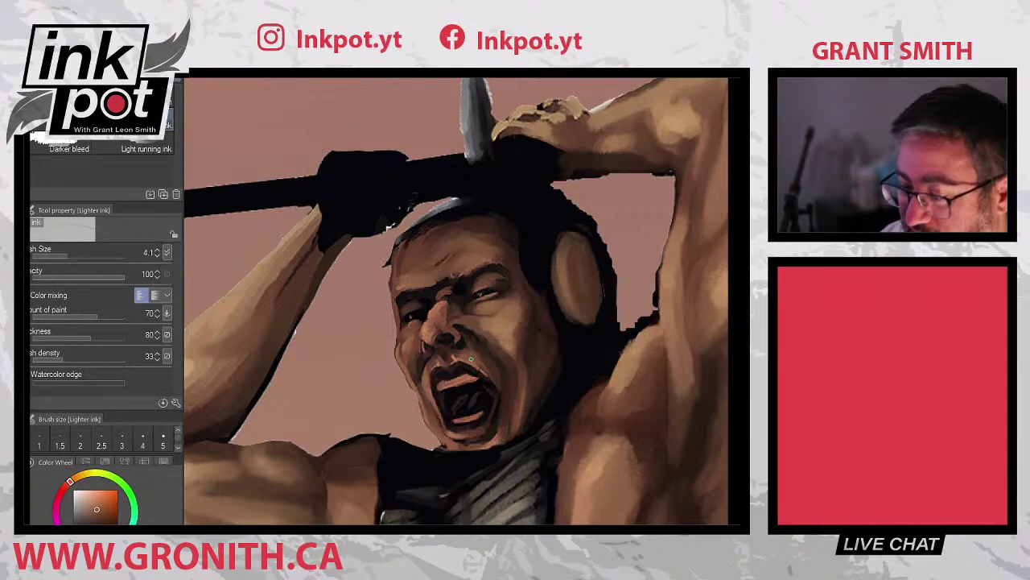
pyautogui.keyDown('alt'); pyautogui.click(445, 355); pyautogui.keyUp('alt')
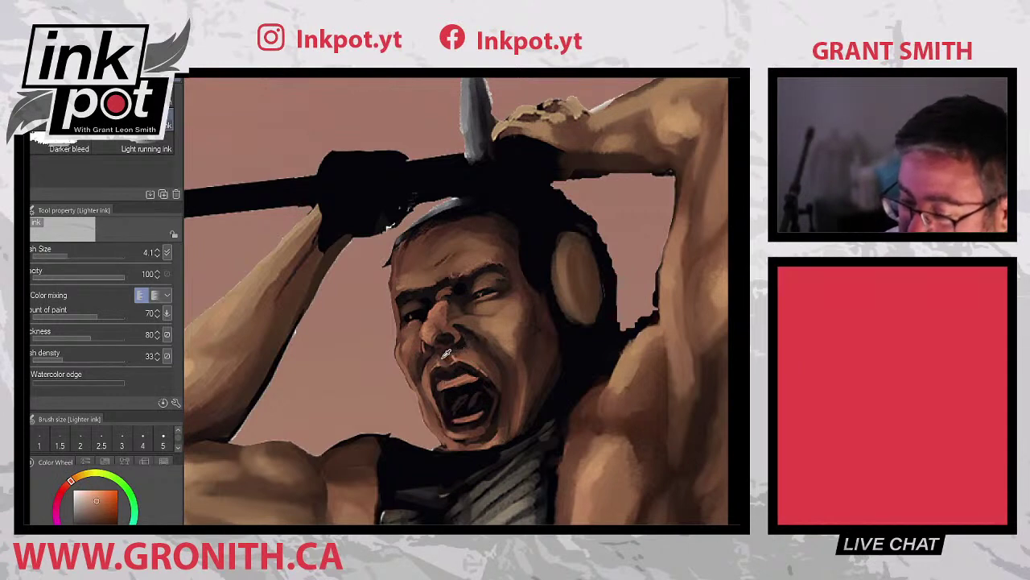
pyautogui.keyDown('alt'); pyautogui.click(446, 354); pyautogui.keyUp('alt')
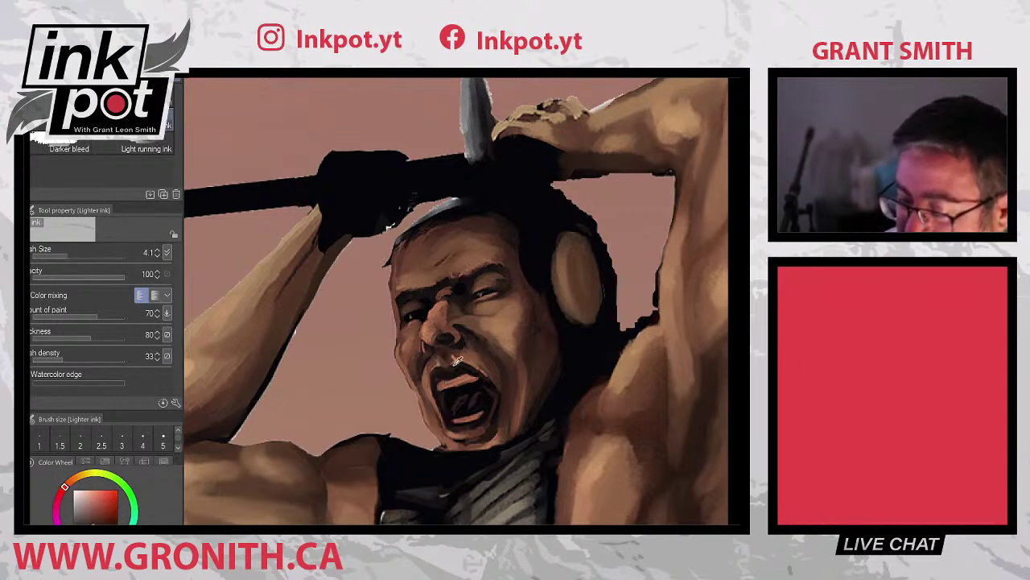
pyautogui.keyDown('alt'); pyautogui.click(449, 364); pyautogui.keyUp('alt')
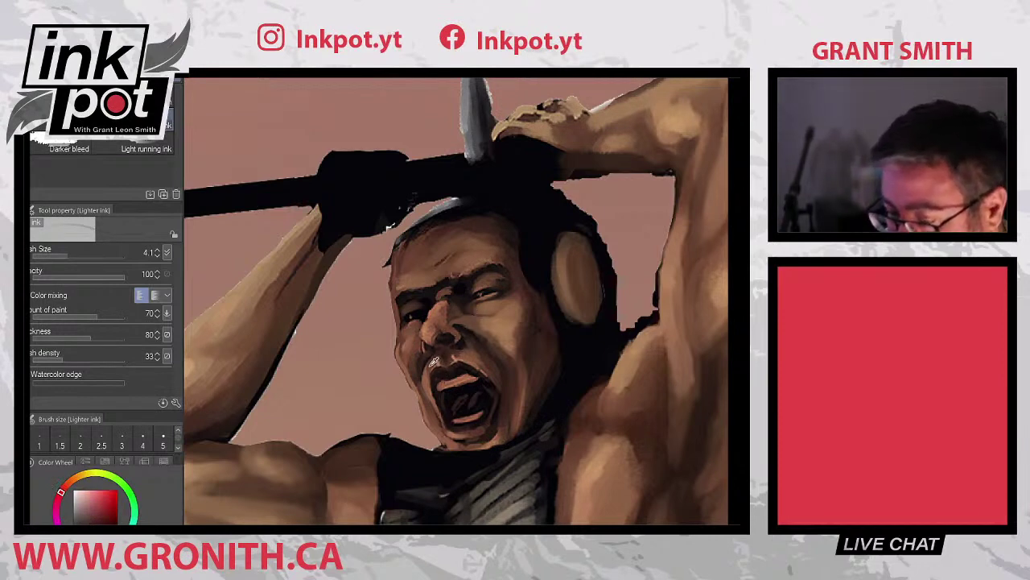
# - Touch up the face with warm, nose and cheek tones sampled nearby
pyautogui.keyDown('alt'); pyautogui.click(431, 372); pyautogui.keyUp('alt')
pyautogui.keyDown('alt'); pyautogui.click(428, 324); pyautogui.keyUp('alt')
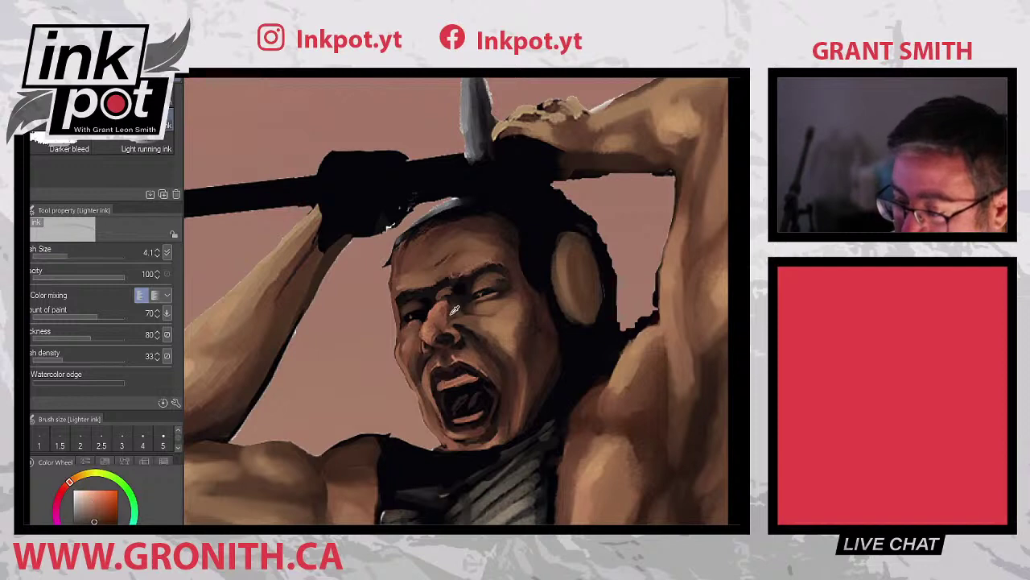
pyautogui.keyDown('alt'); pyautogui.click(453, 309); pyautogui.keyUp('alt')
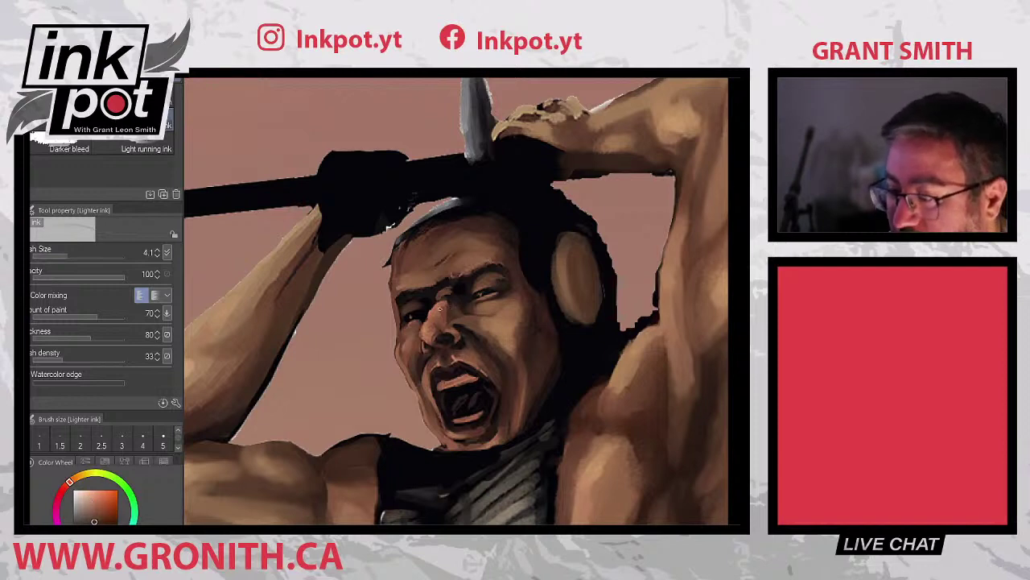
pyautogui.keyDown('alt'); pyautogui.click(403, 348); pyautogui.keyUp('alt')
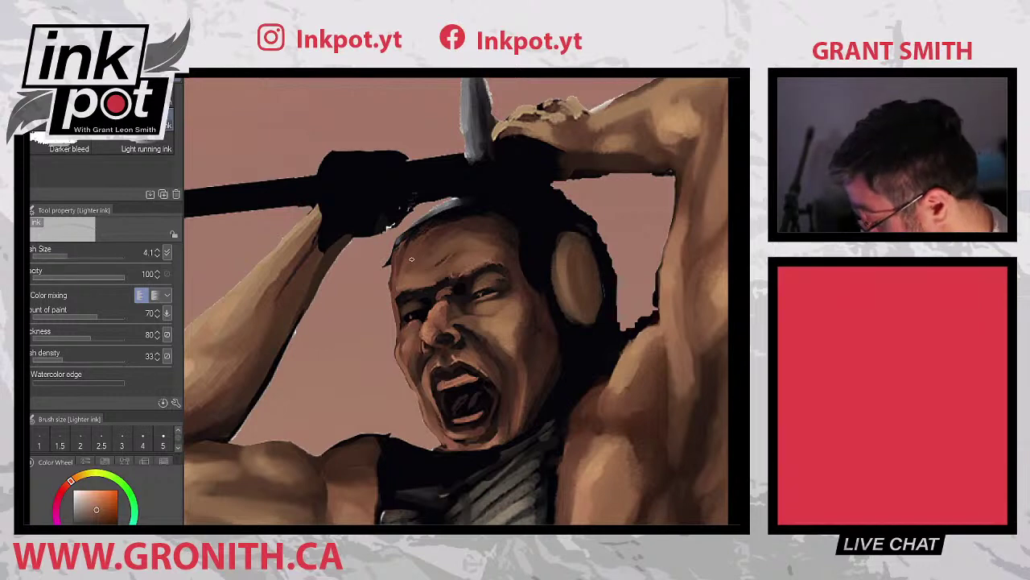
# - Sample forearm skin, shade with the brush enlarged to 7.8, then sample the hair's red-brown
pyautogui.scroll(-2, 411, 256)
pyautogui.scroll(-4, 411, 257)
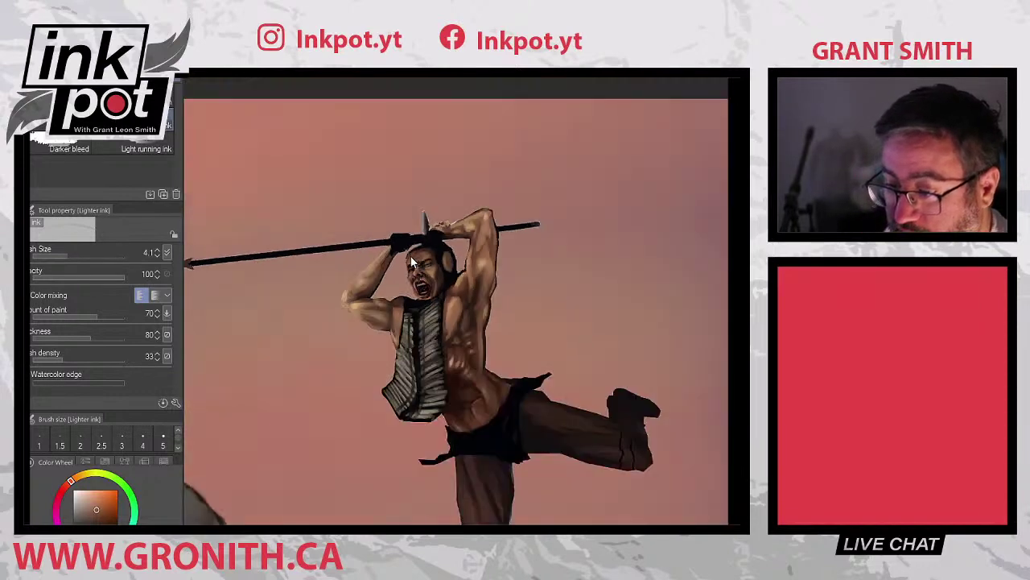
pyautogui.scroll(1, 411, 258)
pyautogui.scroll(3, 410, 258)
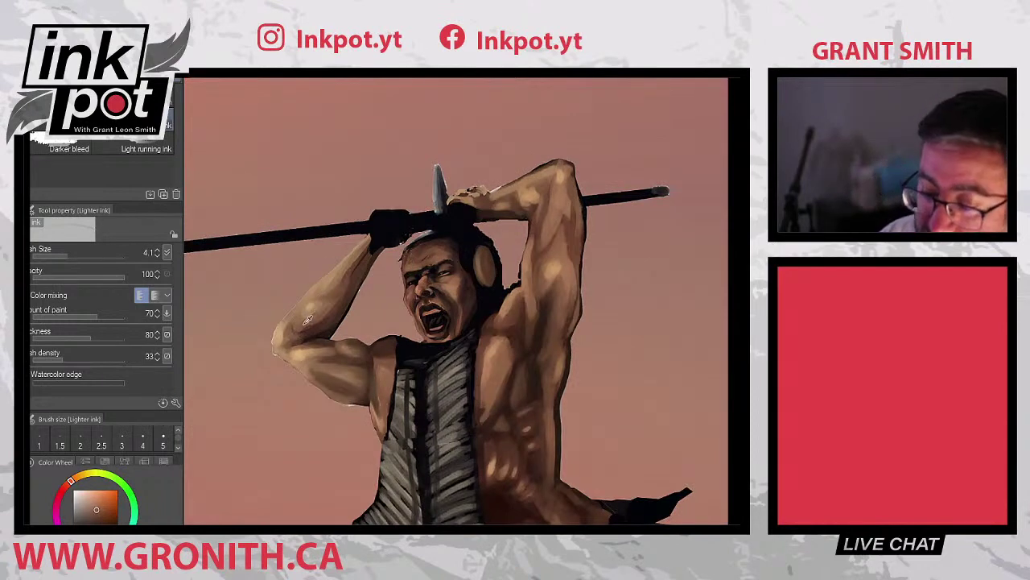
pyautogui.keyDown('alt'); pyautogui.click(288, 331); pyautogui.keyUp('alt')
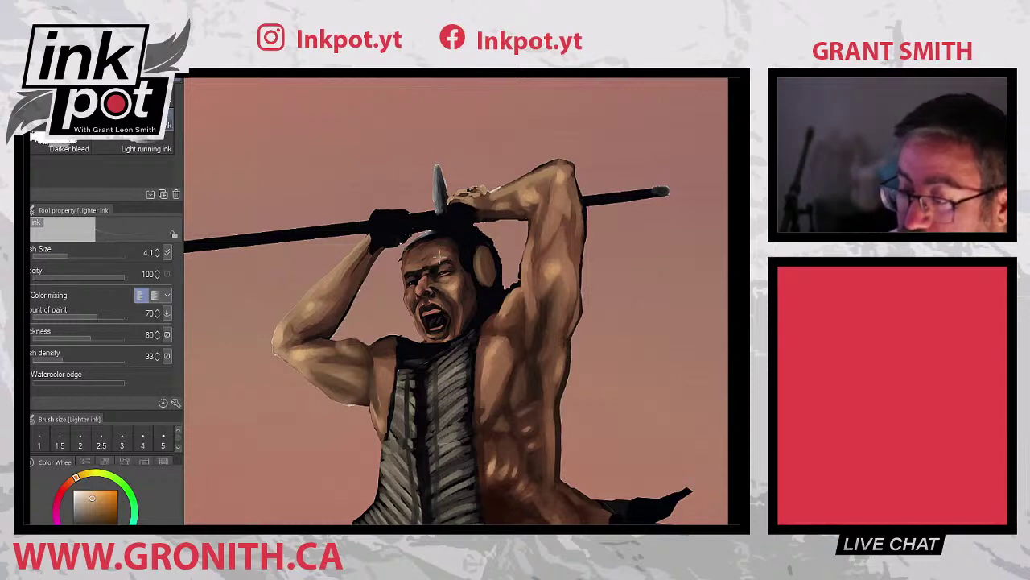
pyautogui.moveTo(71, 253); pyautogui.dragTo(75, 252)
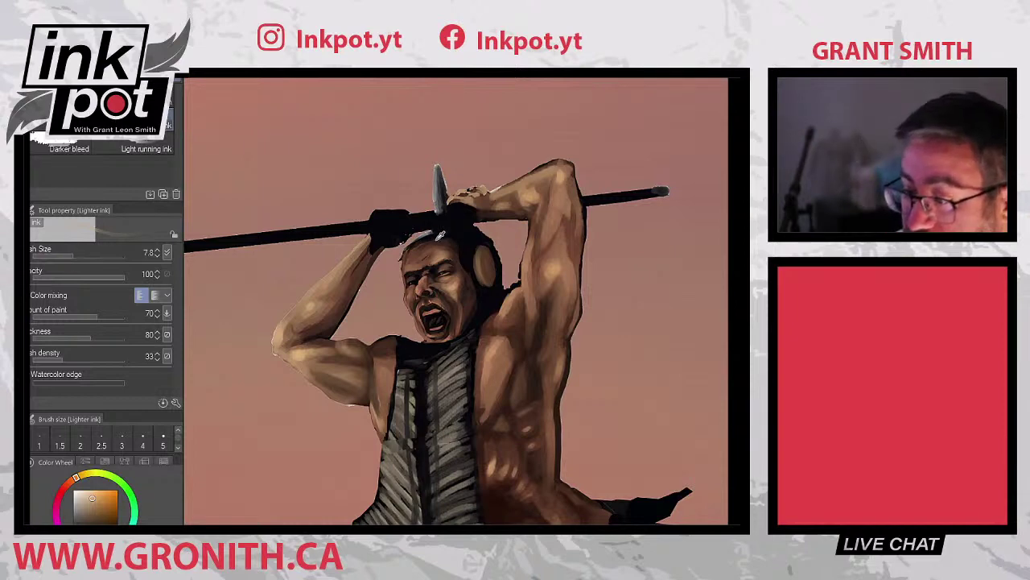
pyautogui.keyDown('alt'); pyautogui.click(436, 234); pyautogui.keyUp('alt')
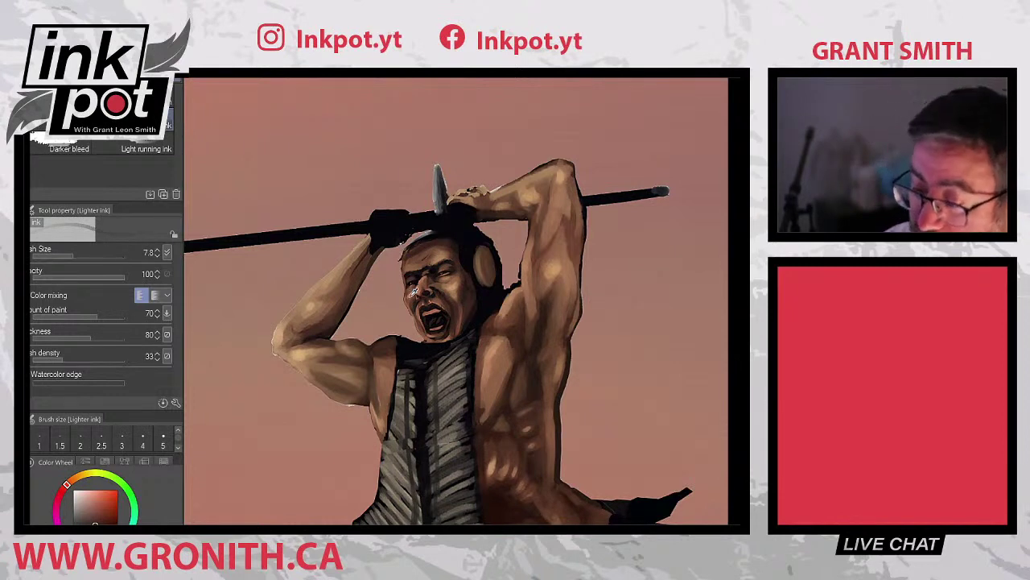
pyautogui.press('j')
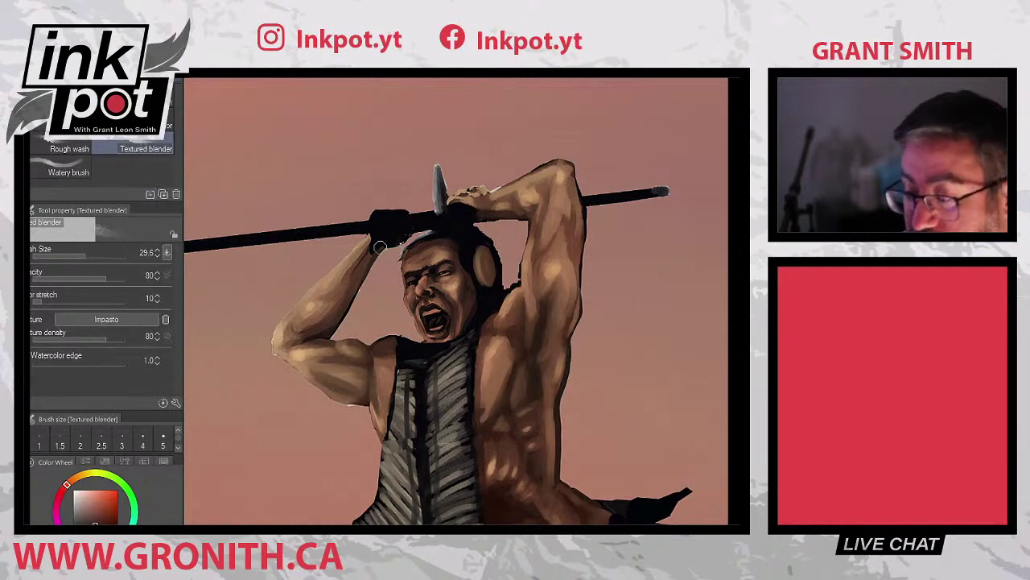
# - Reduce the Textured blender brush size to about 19 for softening the arm and face shading
pyautogui.click(82, 251)
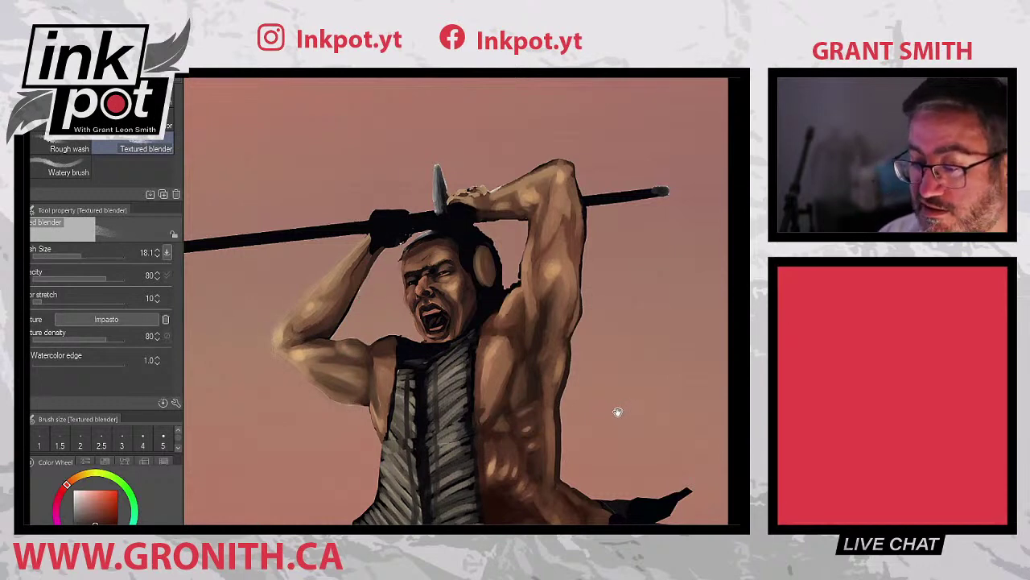
# - Zoom out to check the full composition with the T-rex and cliff
pyautogui.moveTo(617, 413); pyautogui.dragTo(596, 416)
pyautogui.scroll(-5, 594, 412)
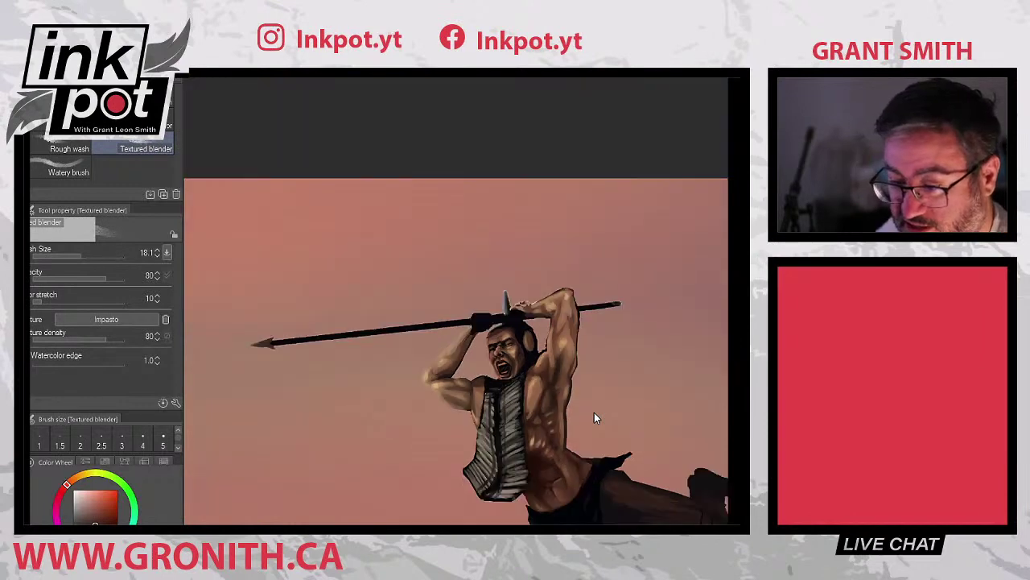
pyautogui.scroll(2, 596, 417)
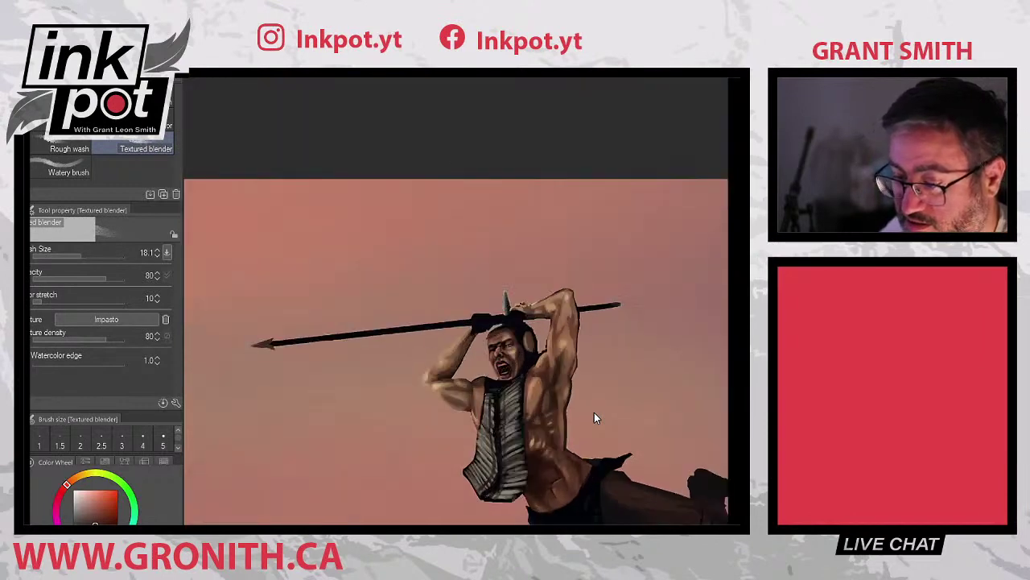
pyautogui.scroll(4, 594, 412)
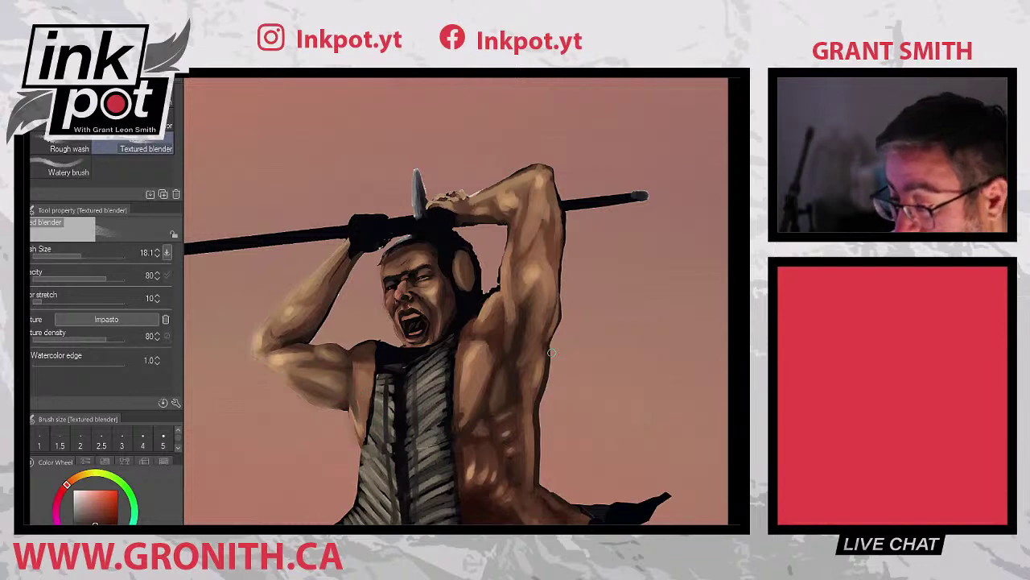
pyautogui.scroll(-6, 558, 324)
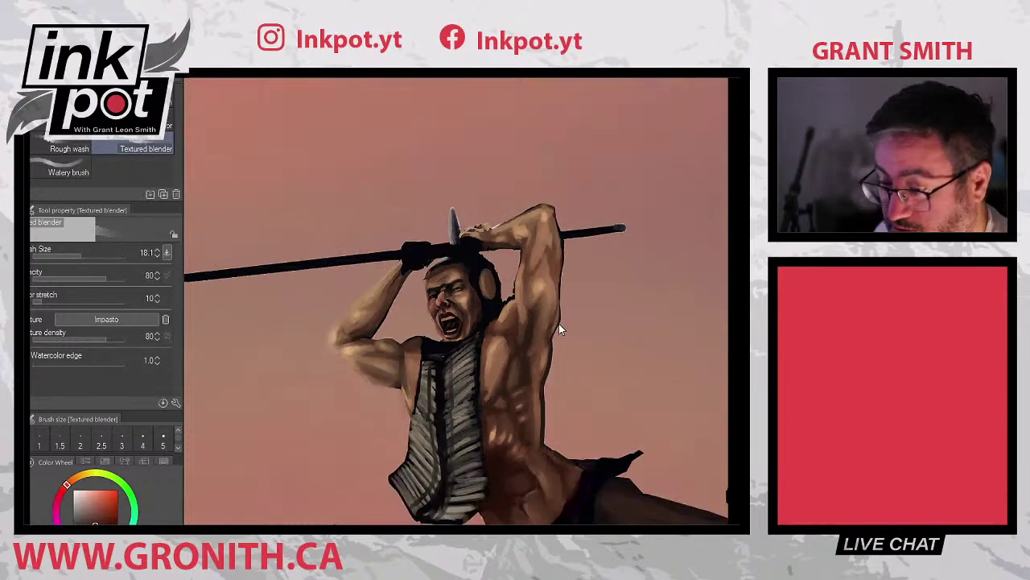
pyautogui.scroll(-2, 559, 323)
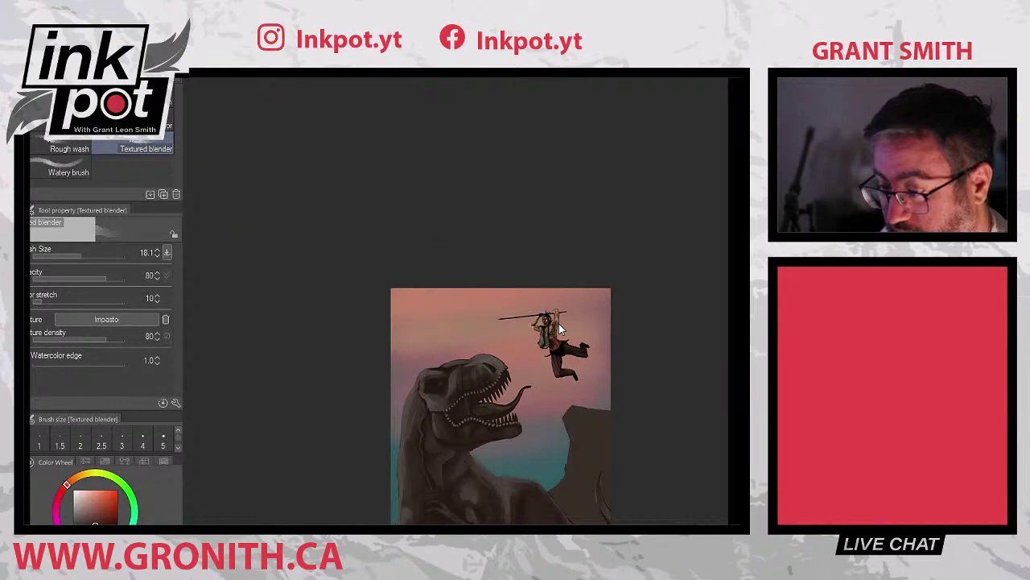
pyautogui.scroll(4, 559, 324)
pyautogui.scroll(2, 559, 324)
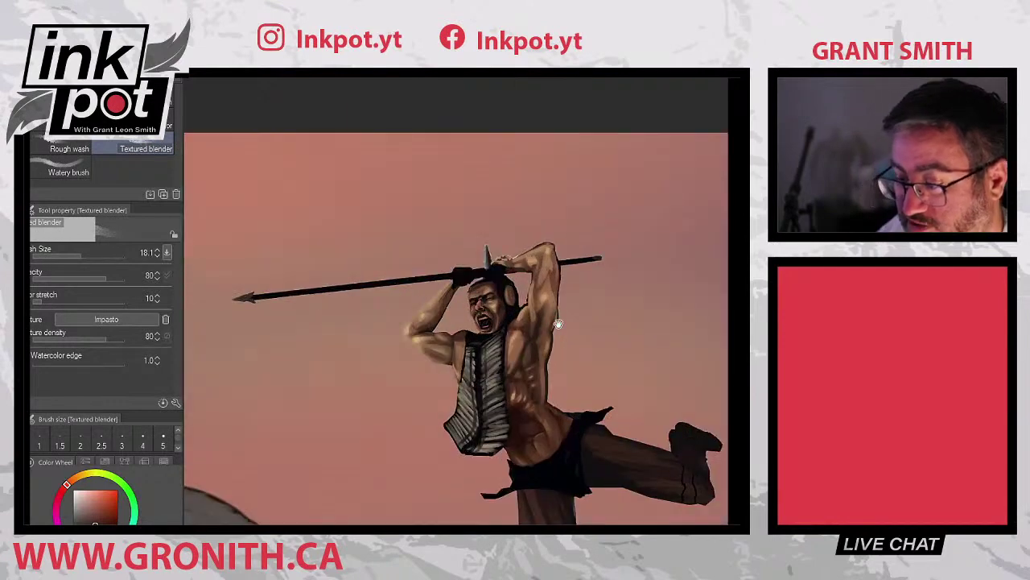
# - Recentre on the leaping warrior and reselect the Lighter ink brush
pyautogui.moveTo(557, 462); pyautogui.dragTo(471, 445)
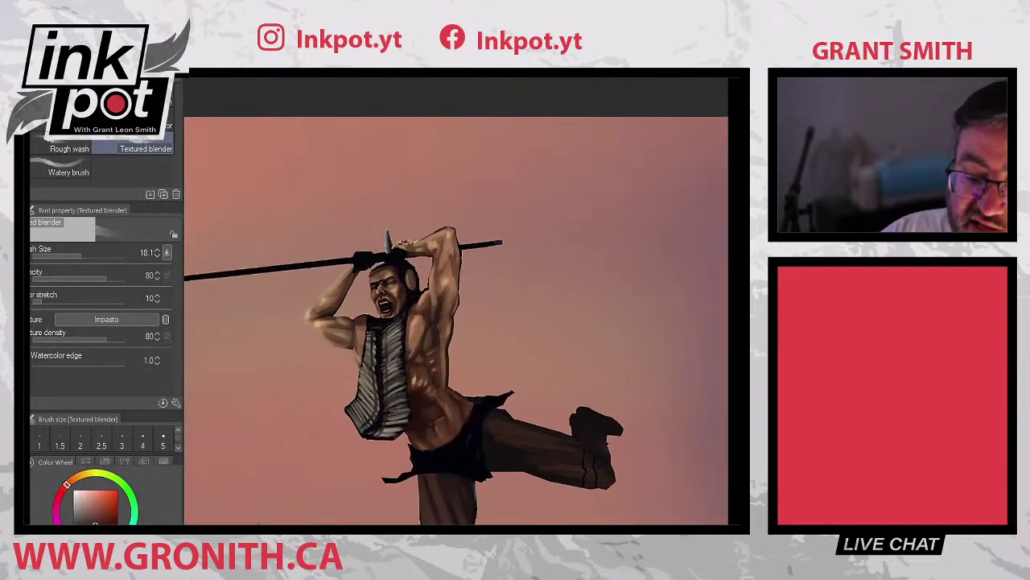
pyautogui.scroll(-2, 101, 153)
pyautogui.click(145, 125)
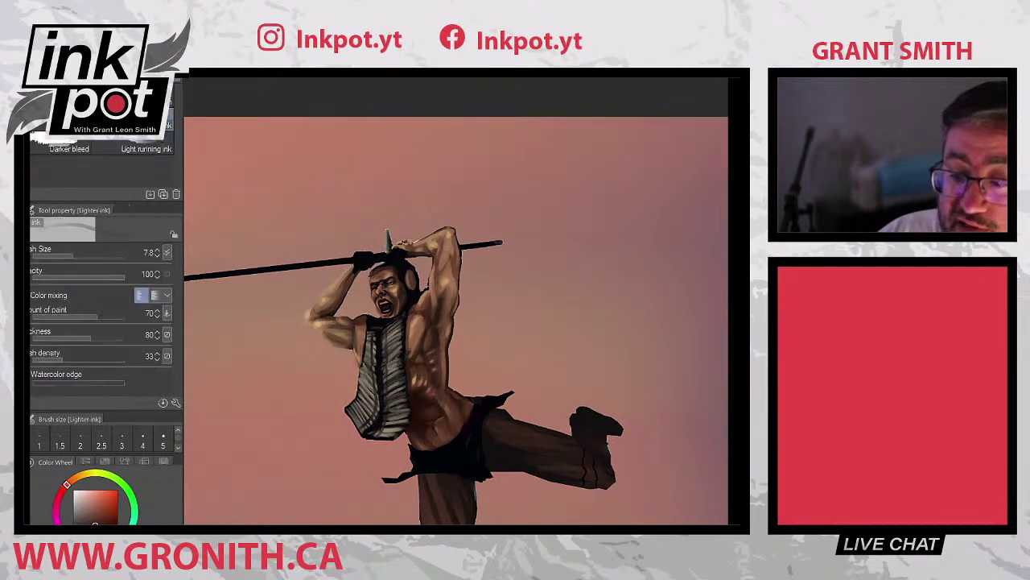
# - Paint a darker reddish-brown shadow on the torso, then switch to the Smooth blender
pyautogui.keyDown('alt'); pyautogui.click(415, 370); pyautogui.keyUp('alt')
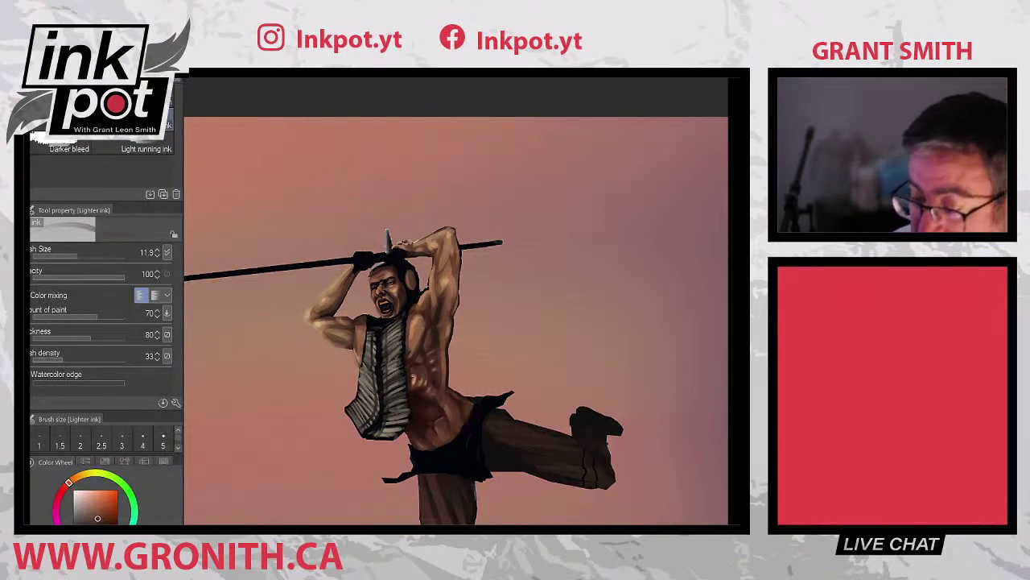
pyautogui.moveTo(412, 375); pyautogui.dragTo(412, 383)
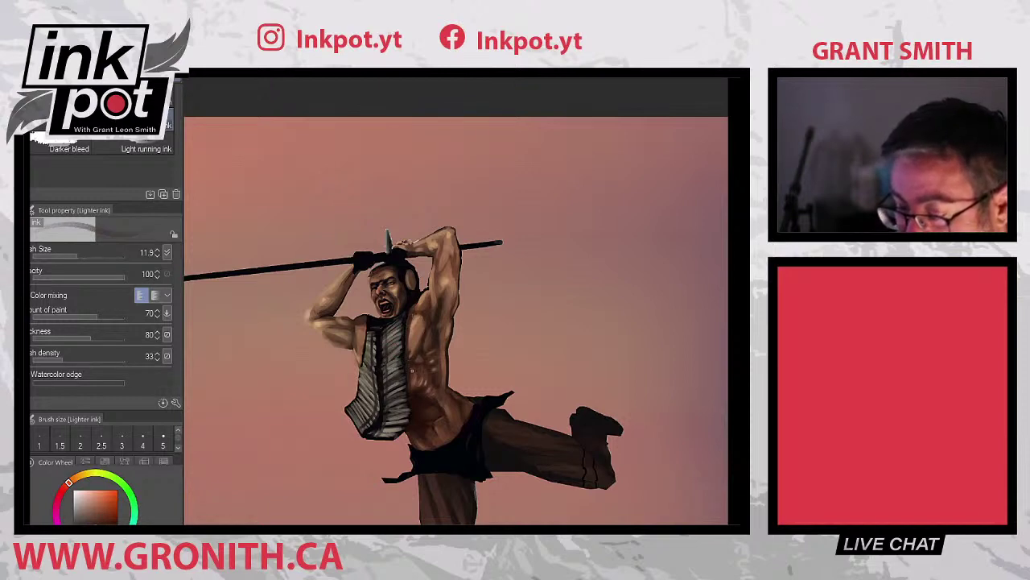
pyautogui.keyDown('alt'); pyautogui.click(415, 421); pyautogui.keyUp('alt')
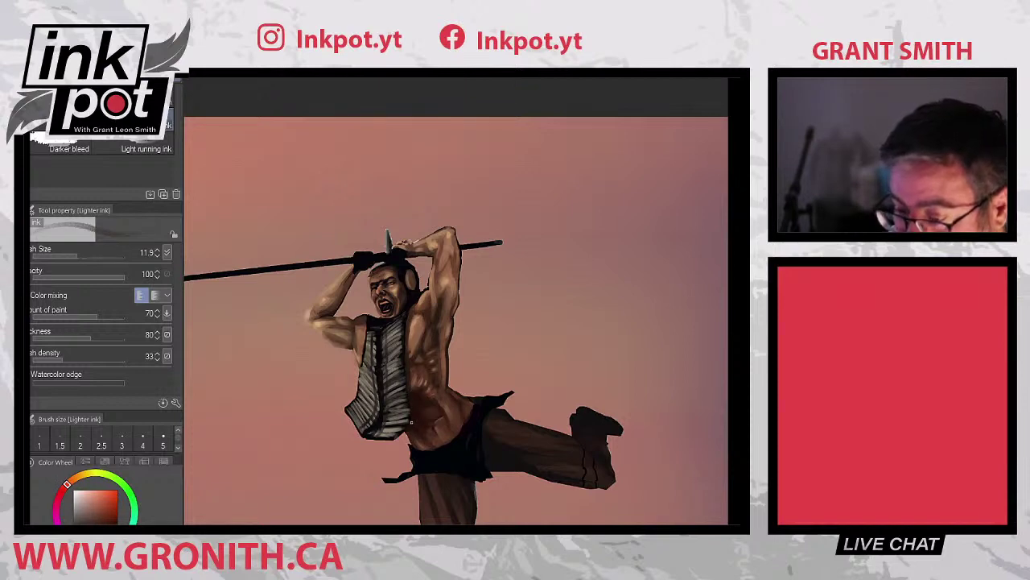
pyautogui.press('j')
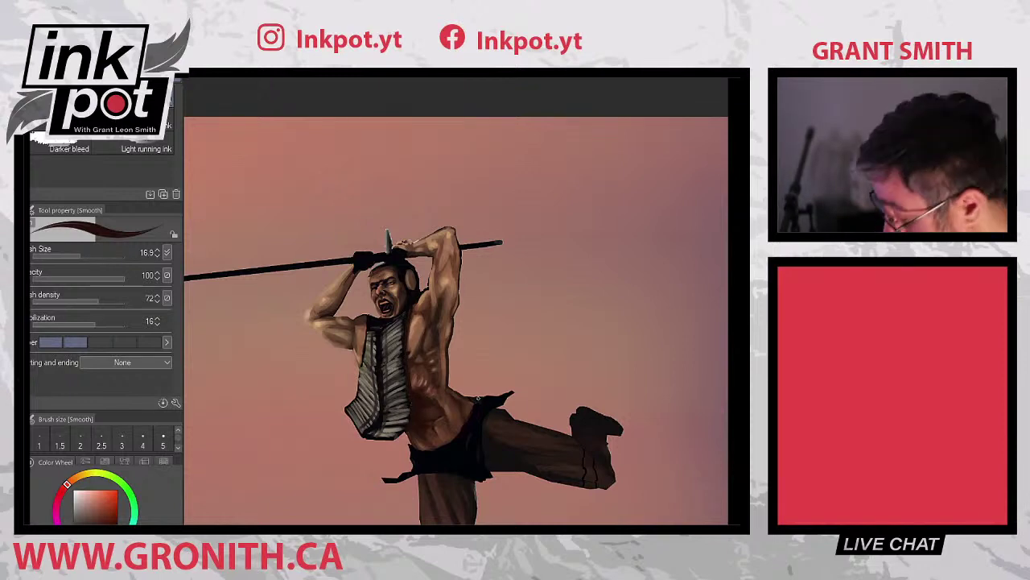
# - Eyedrop the pink sky beside the spear tip and reselect the Lighter ink brush
pyautogui.scroll(-5, 480, 393)
pyautogui.scroll(2, 479, 393)
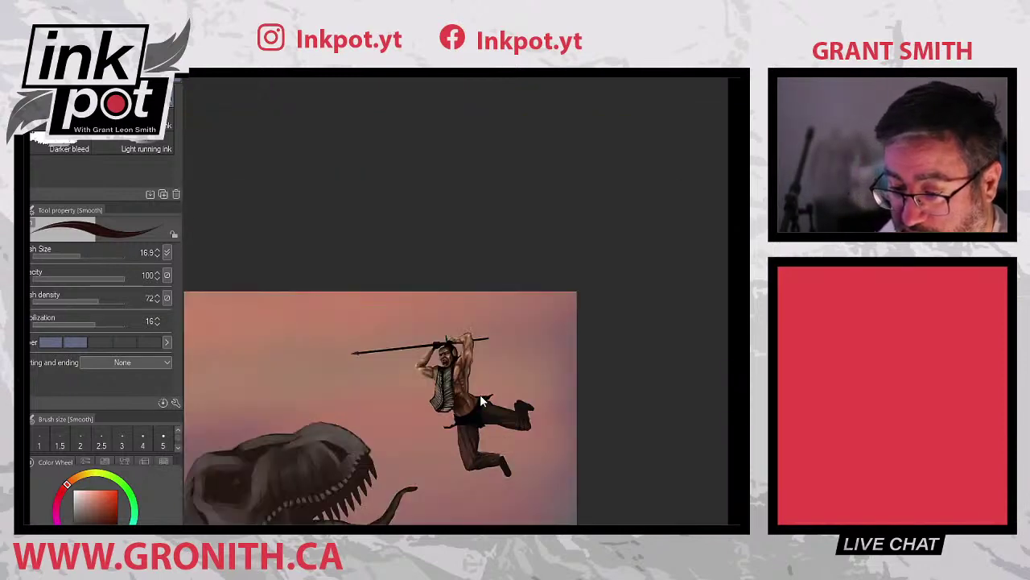
pyautogui.scroll(3, 480, 394)
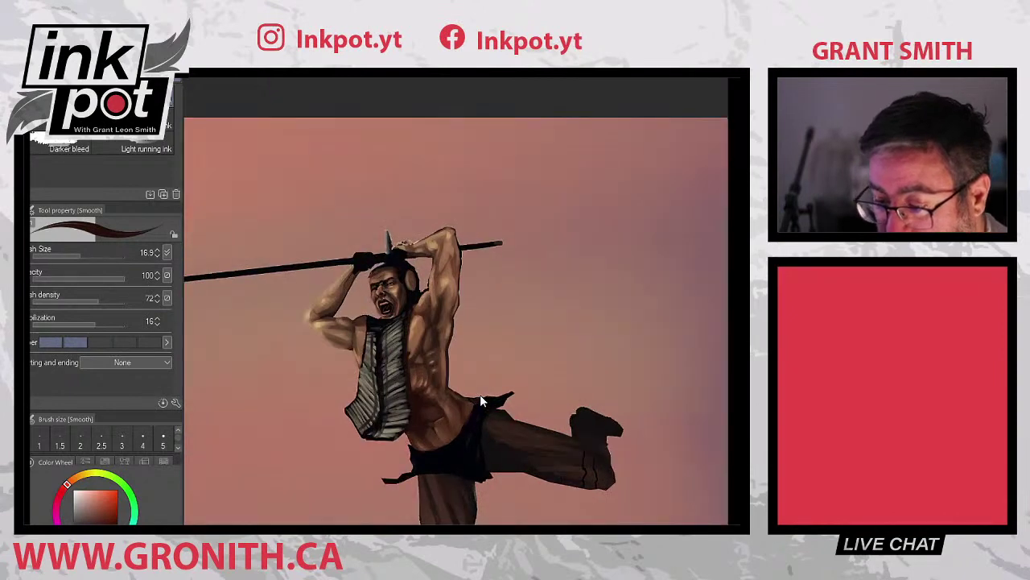
pyautogui.scroll(1, 480, 395)
pyautogui.scroll(-4, 480, 394)
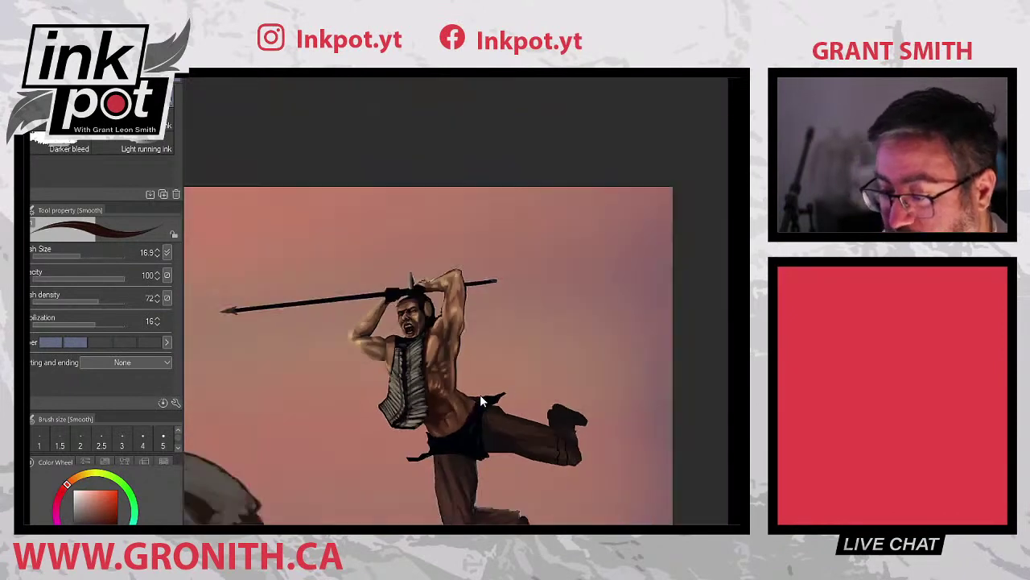
pyautogui.scroll(-2, 481, 396)
pyautogui.scroll(4, 481, 396)
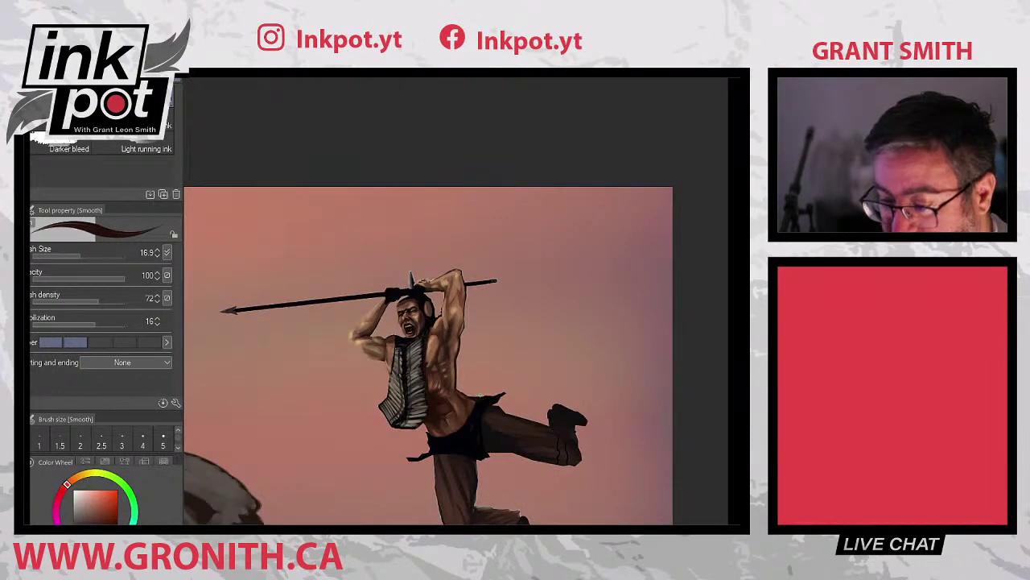
pyautogui.scroll(1, 480, 394)
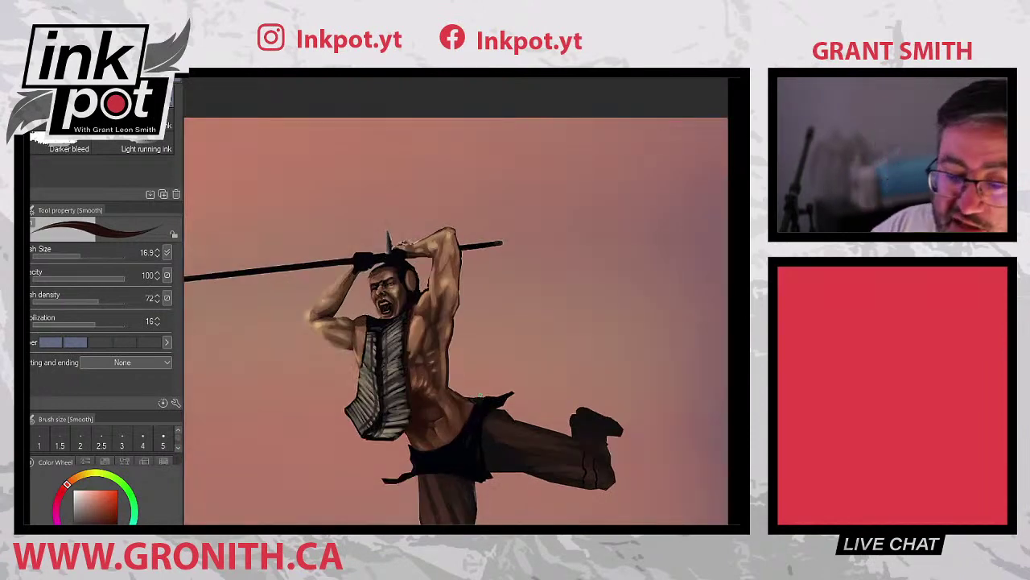
pyautogui.moveTo(325, 346); pyautogui.dragTo(579, 333)
pyautogui.scroll(2, 546, 429)
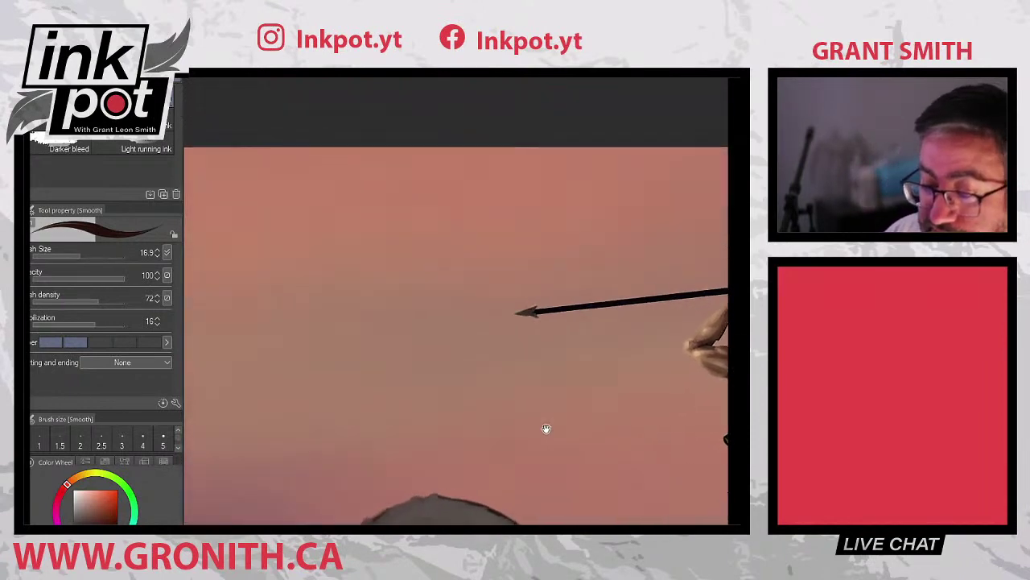
pyautogui.moveTo(546, 429); pyautogui.dragTo(578, 436)
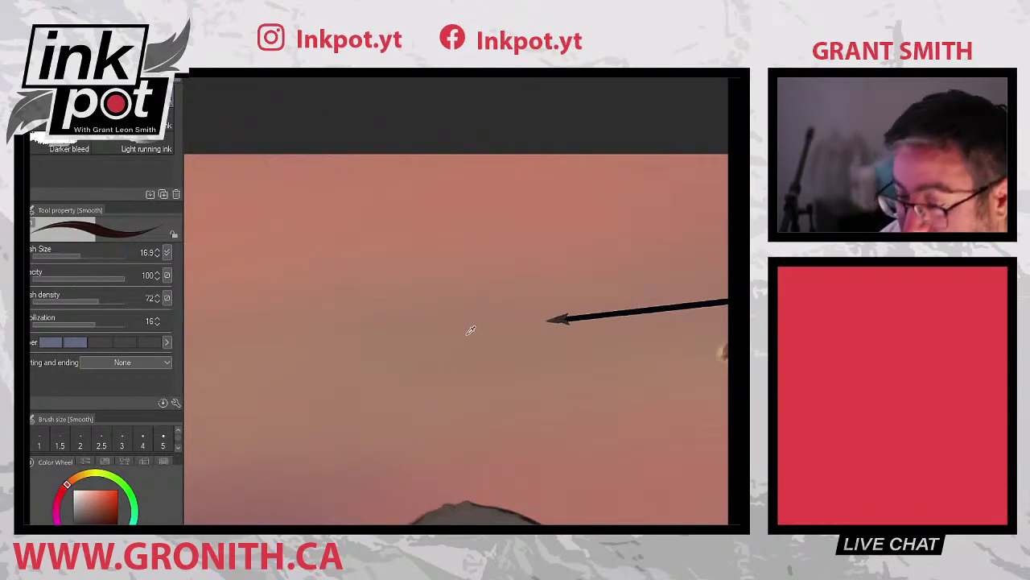
pyautogui.keyDown('alt'); pyautogui.click(471, 330); pyautogui.keyUp('alt')
pyautogui.moveTo(622, 424)
pyautogui.mouseDown()
pyautogui.moveTo(251, 425)
pyautogui.moveTo(198, 409)
pyautogui.mouseUp()
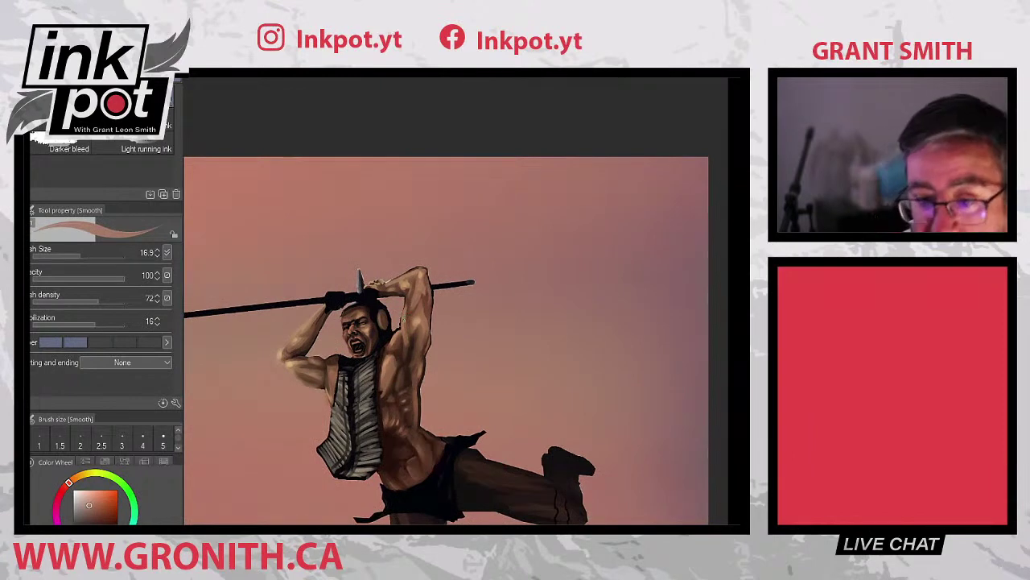
pyautogui.click(145, 121)
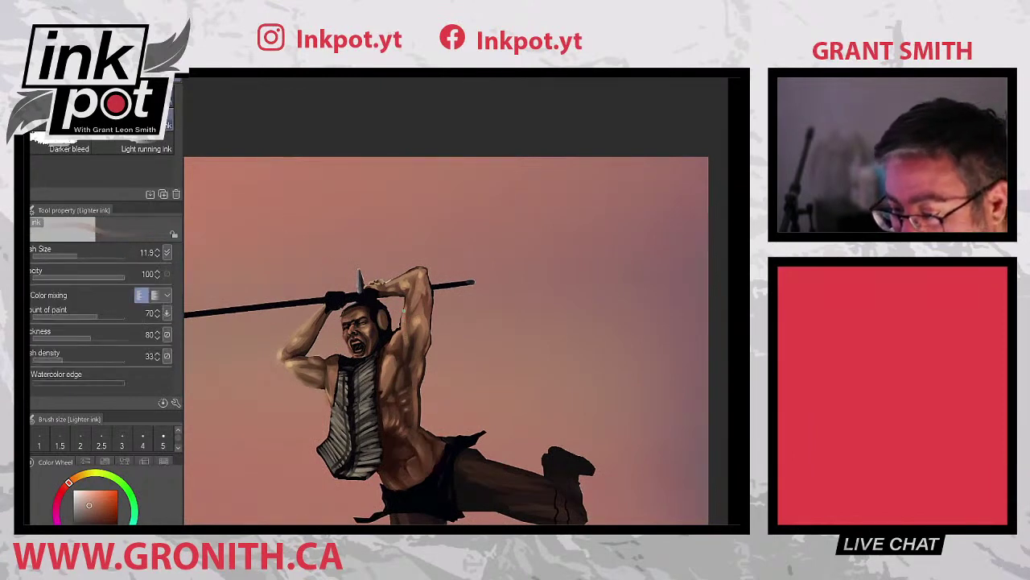
# - Paint and blend lighter skin highlights on the raised arm, hand and left torso
pyautogui.moveTo(405, 297); pyautogui.dragTo(406, 293)
pyautogui.press('j')
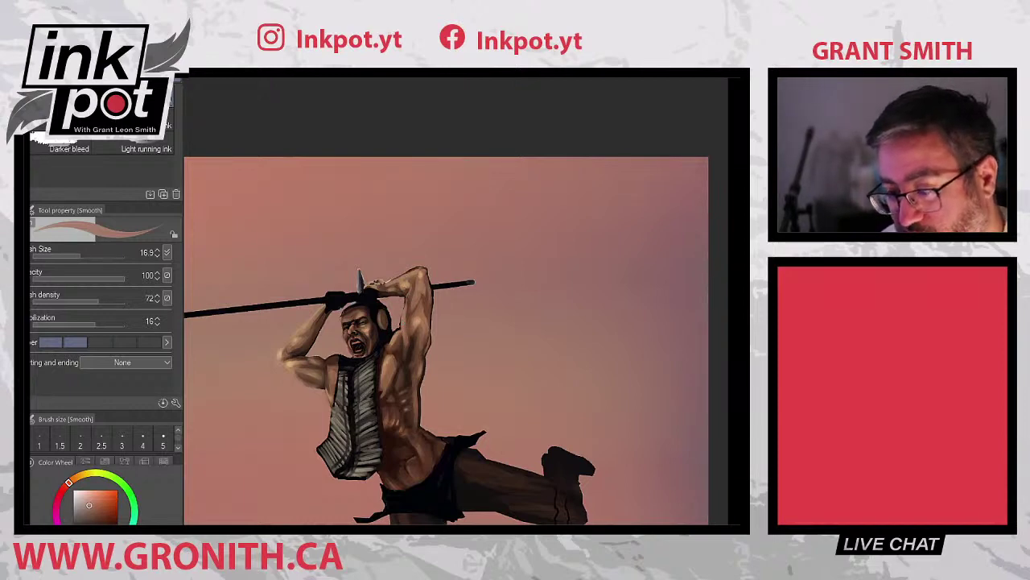
pyautogui.moveTo(88, 504); pyautogui.dragTo(86, 499)
pyautogui.moveTo(407, 295); pyautogui.dragTo(390, 341)
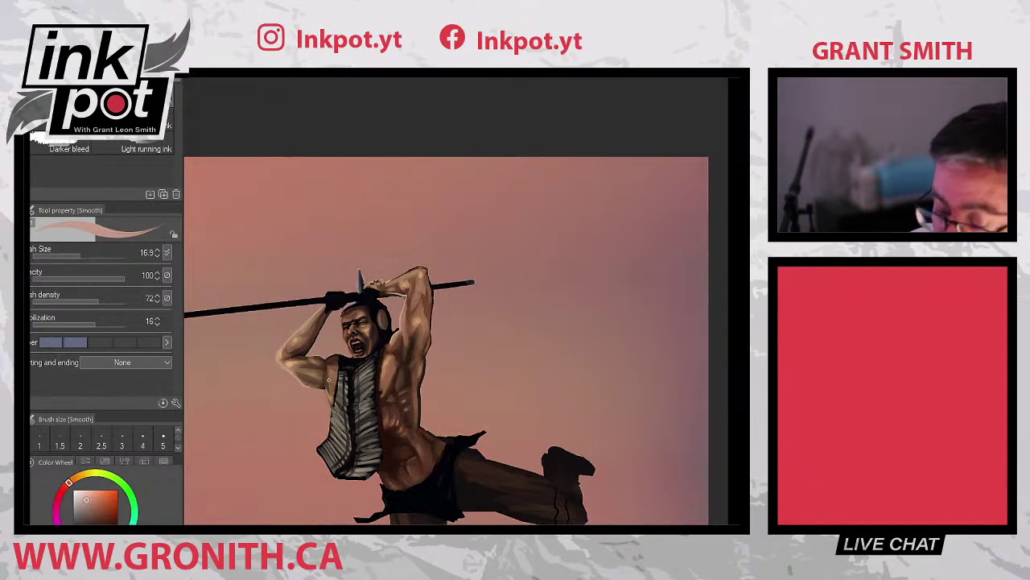
pyautogui.moveTo(325, 378); pyautogui.dragTo(329, 406)
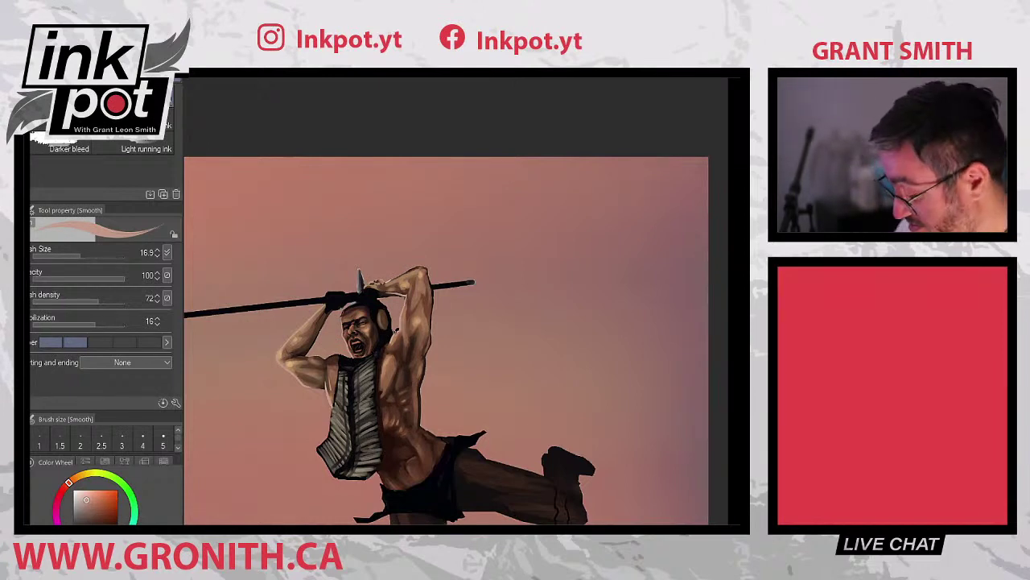
# - Select the Darker bleed watercolour brush and shrink it to size 15.7
pyautogui.scroll(-5, 393, 334)
pyautogui.scroll(2, 393, 334)
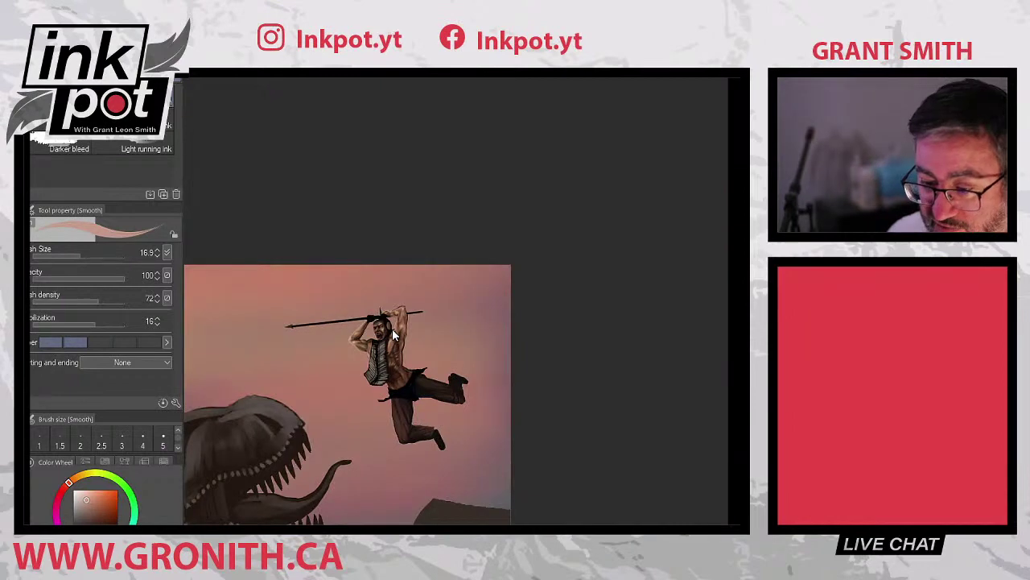
pyautogui.scroll(3, 392, 329)
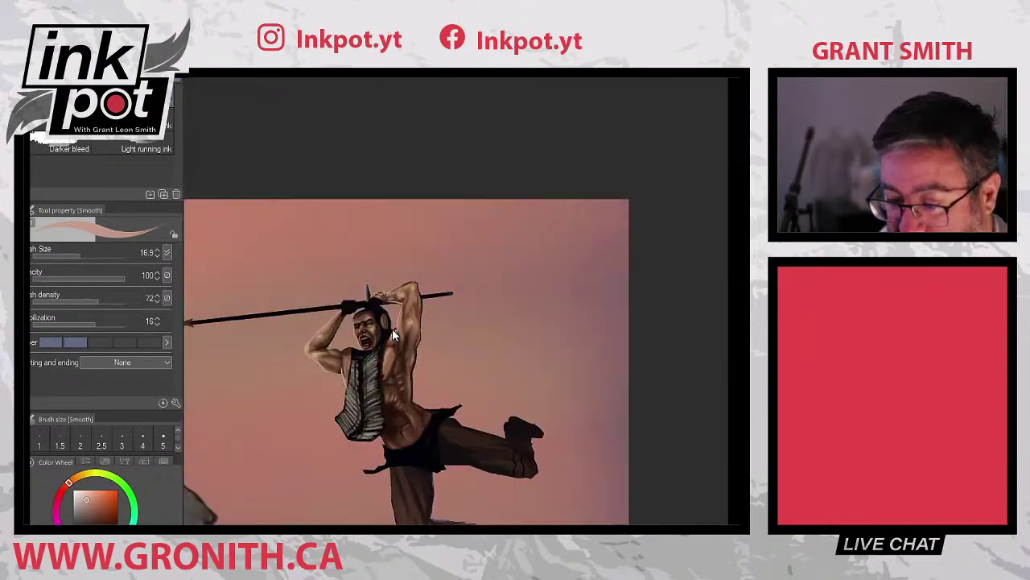
pyautogui.scroll(-1, 394, 331)
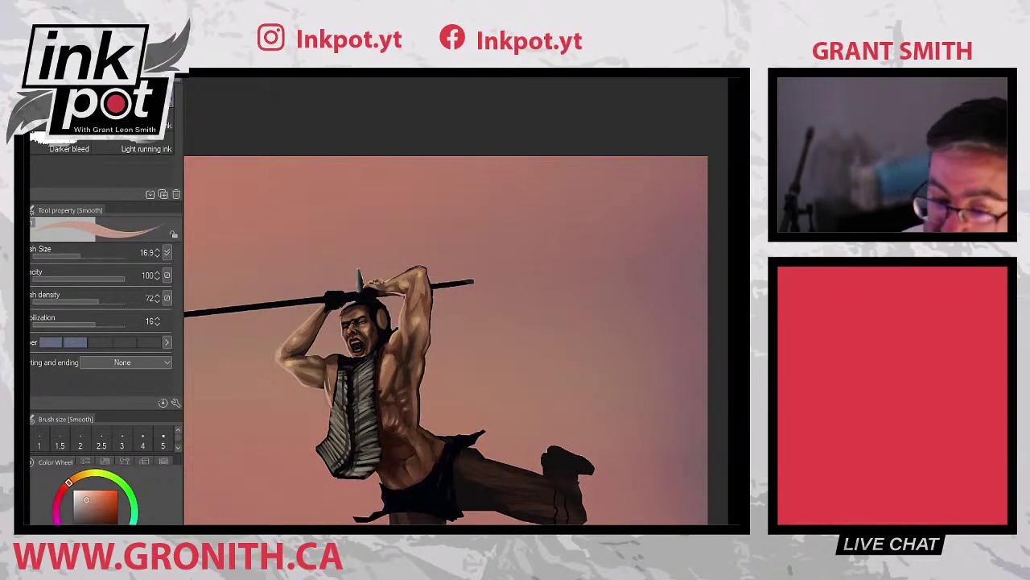
pyautogui.click(77, 143)
pyautogui.moveTo(81, 250)
pyautogui.mouseDown()
pyautogui.moveTo(69, 252)
pyautogui.moveTo(80, 253)
pyautogui.mouseUp()
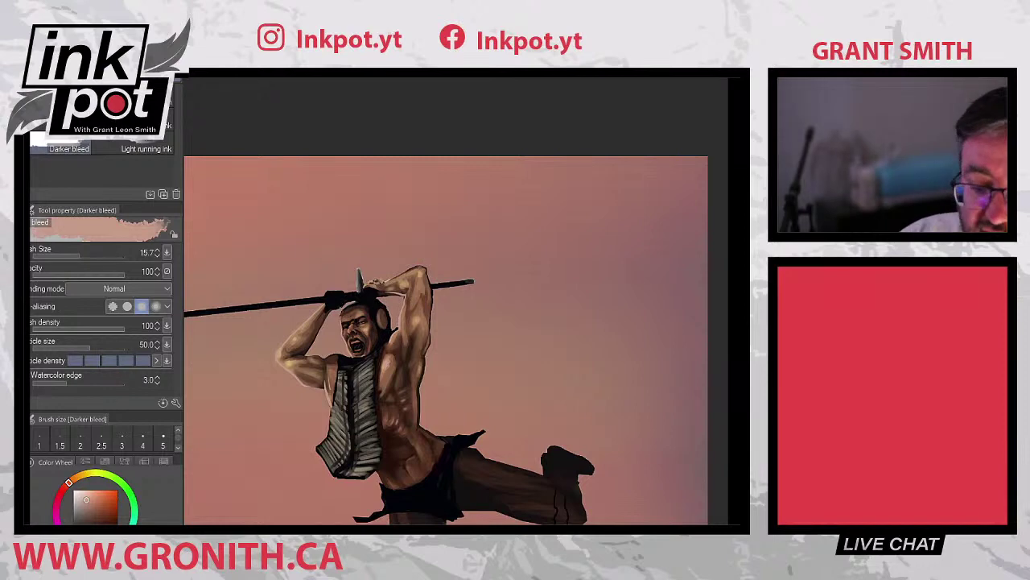
# - Select the Soft airbrush and set its brush size to about 23.9
pyautogui.press('b')
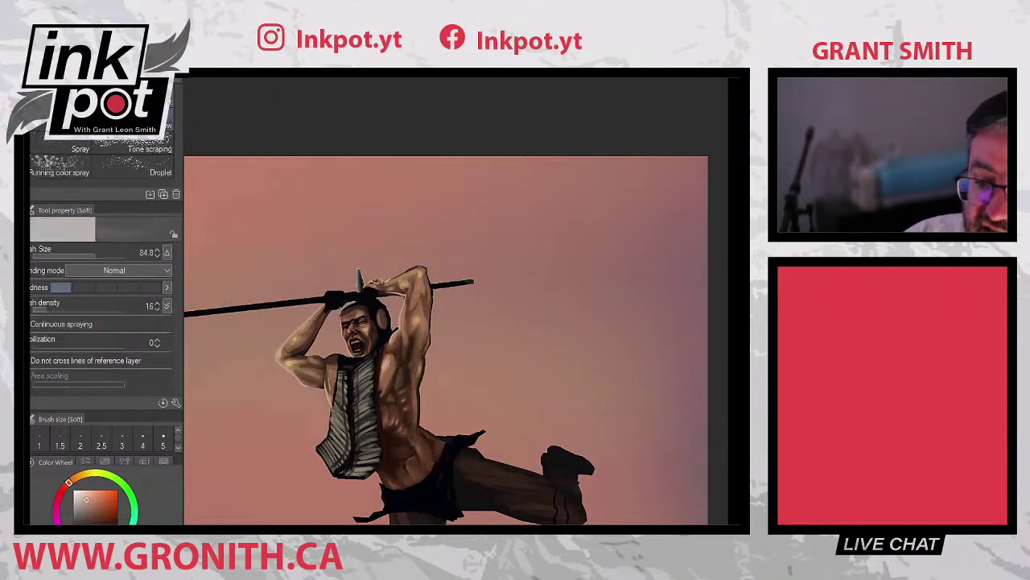
pyautogui.click(83, 254)
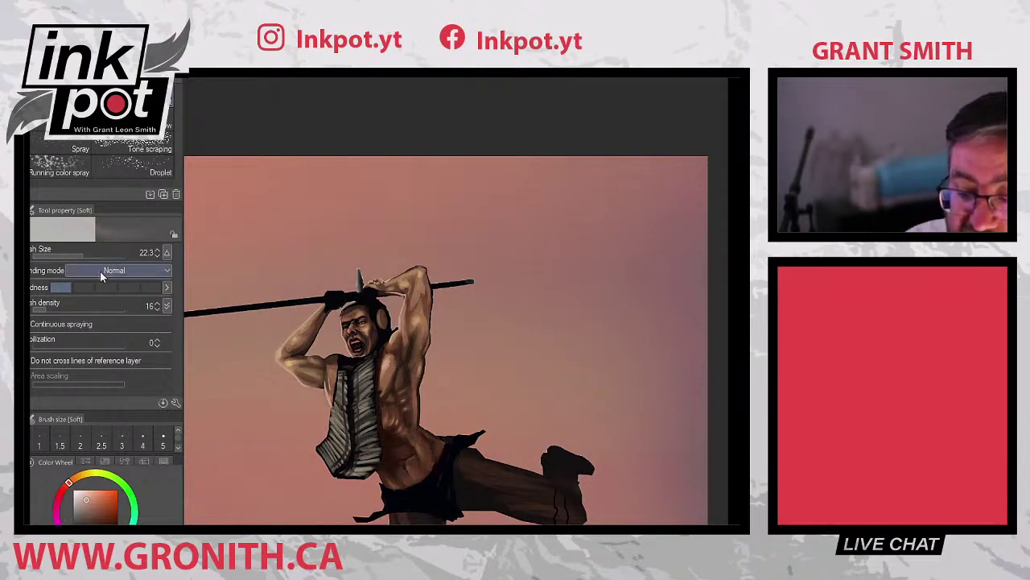
pyautogui.click(83, 253)
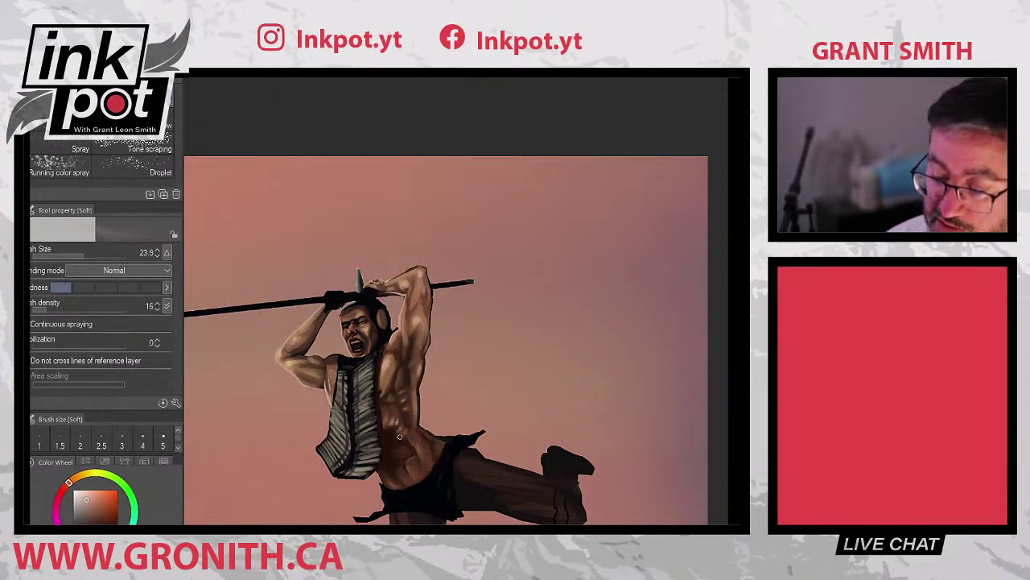
pyautogui.scroll(-4, 399, 438)
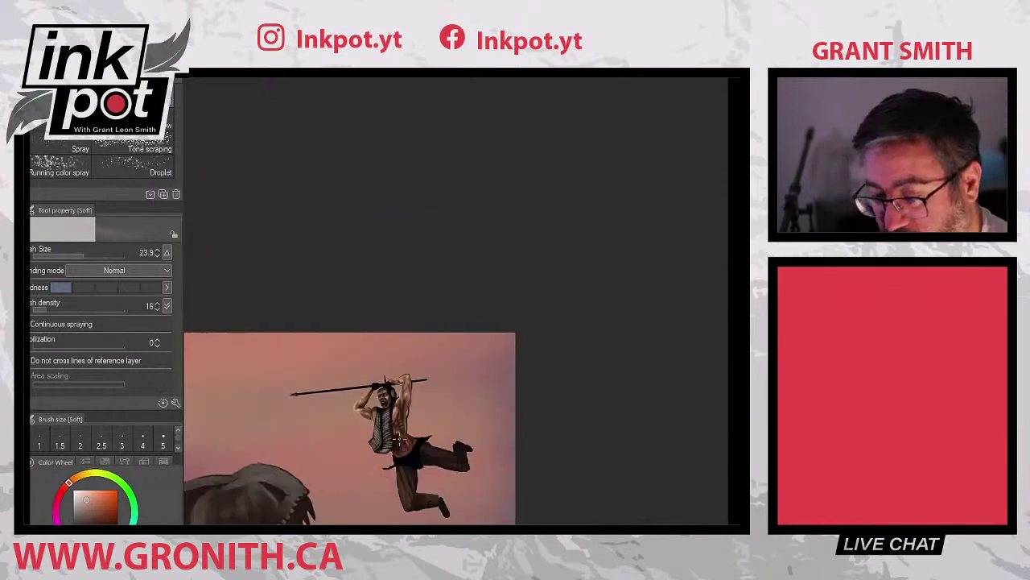
# - Zoom in, lower the brush size to 16.9, and switch to the Smooth blender
pyautogui.scroll(4, 397, 441)
pyautogui.scroll(2, 399, 438)
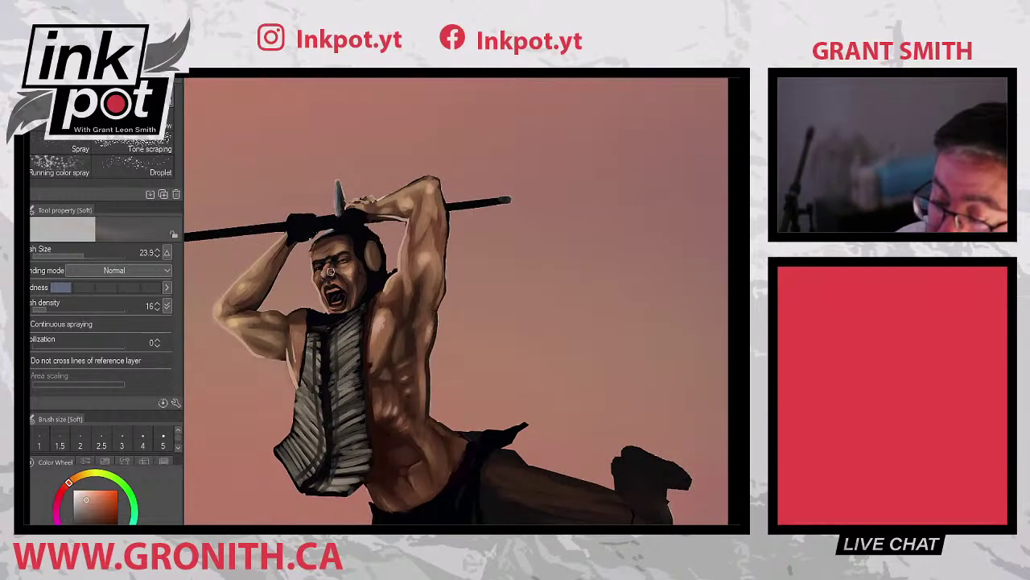
pyautogui.click(80, 255)
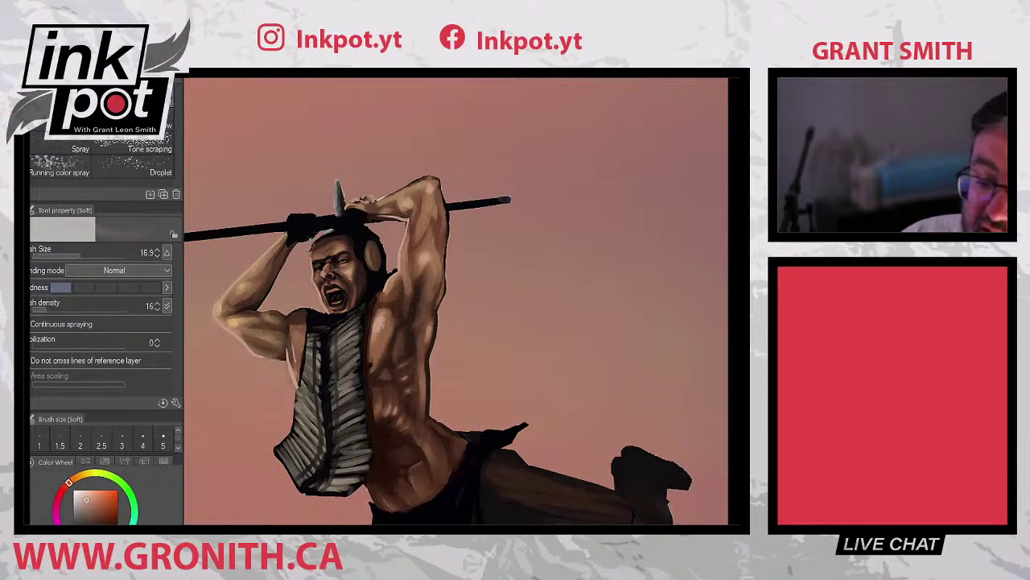
pyautogui.press('b')
pyautogui.click(70, 183)
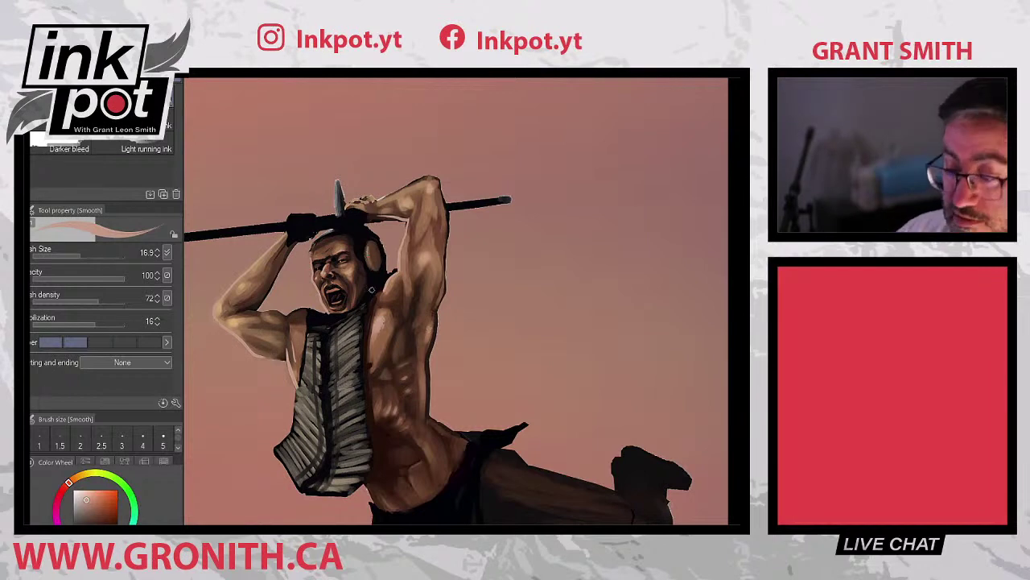
# - Pan to the T-rex's jaws and rocks and eyedrop the sky colour
pyautogui.scroll(-2, 371, 292)
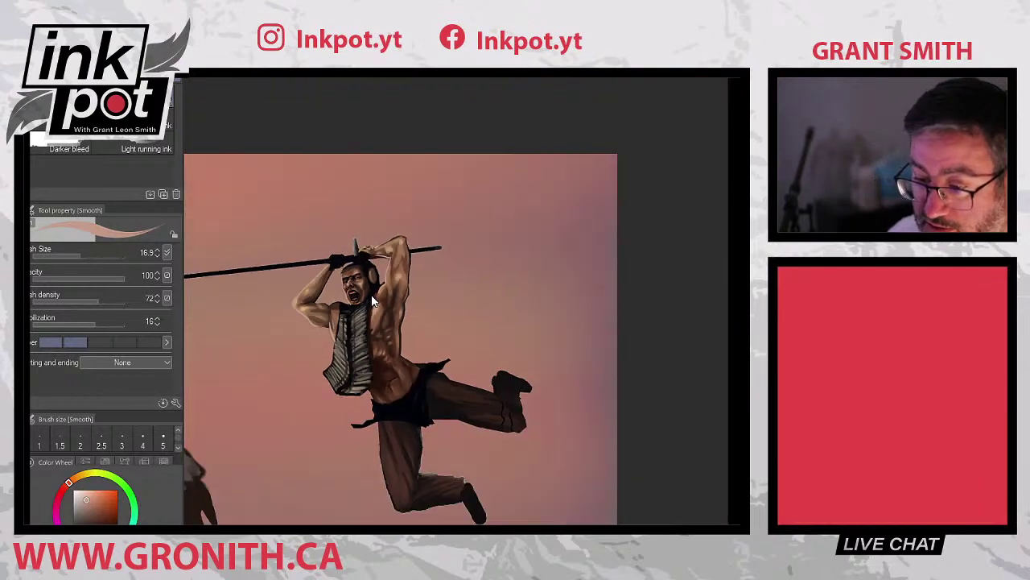
pyautogui.scroll(-1, 371, 298)
pyautogui.scroll(1, 371, 293)
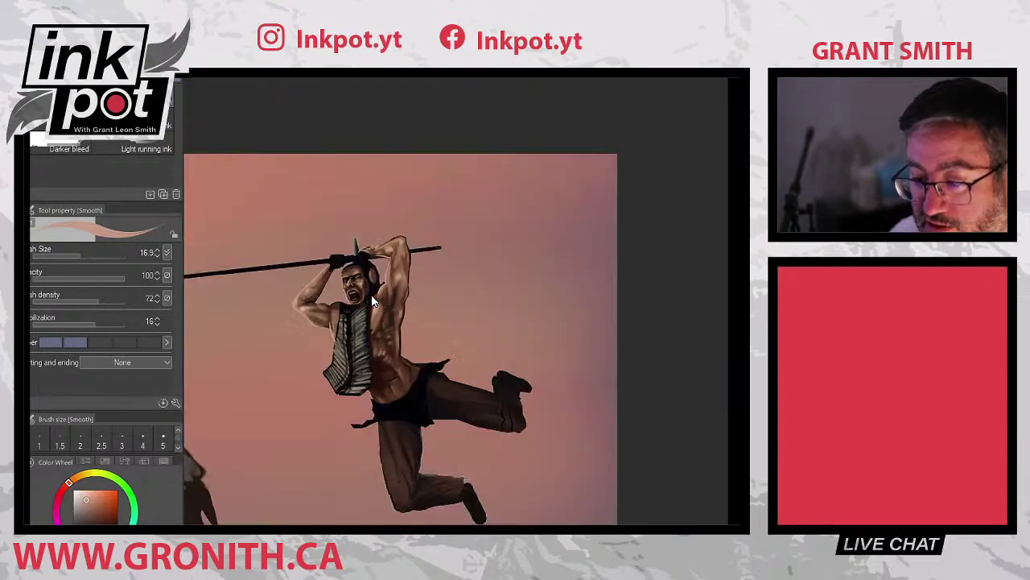
pyautogui.scroll(1, 371, 293)
pyautogui.scroll(-1, 372, 295)
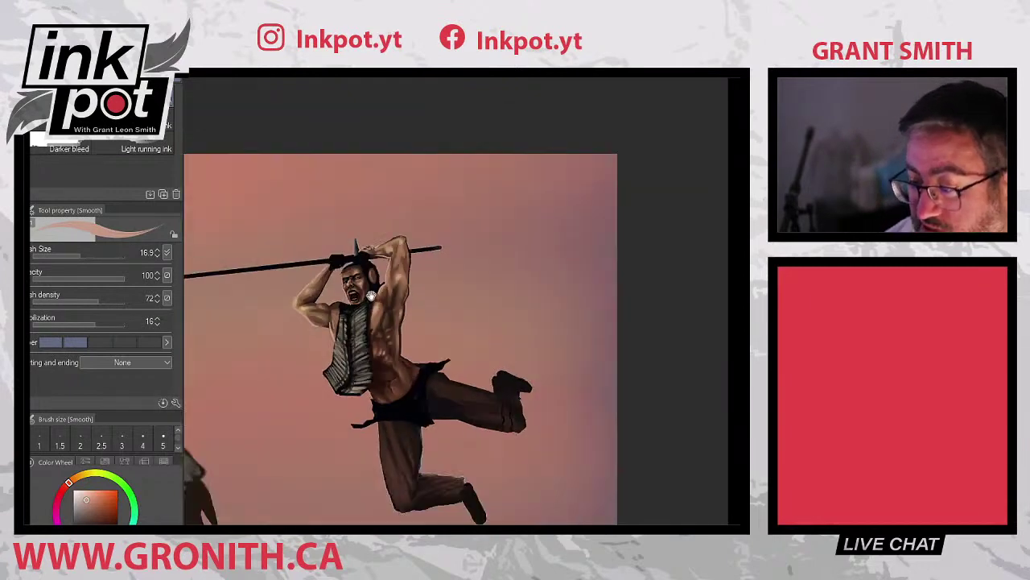
pyautogui.moveTo(371, 295); pyautogui.dragTo(564, 263)
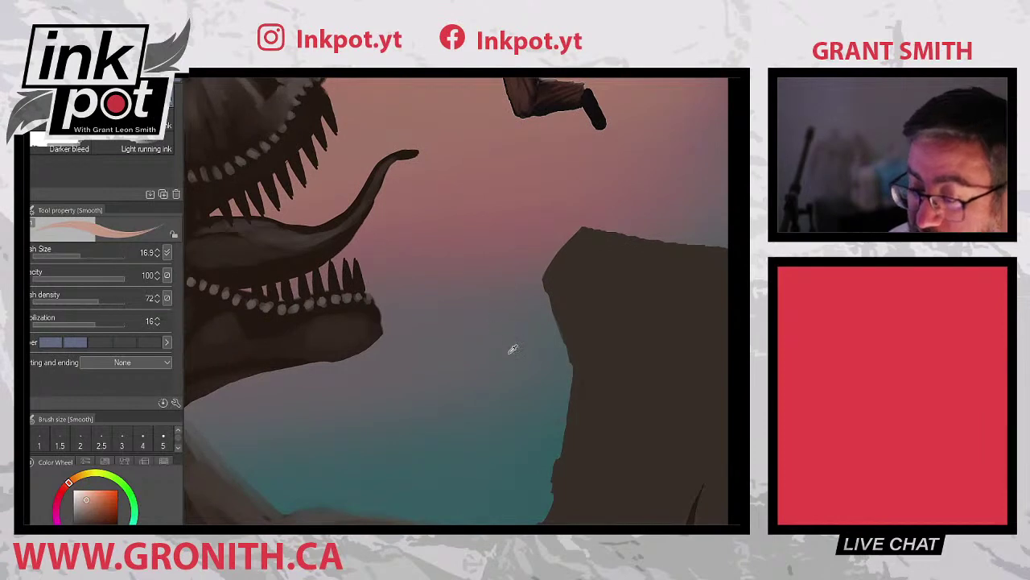
pyautogui.keyDown('alt'); pyautogui.click(482, 248); pyautogui.keyUp('alt')
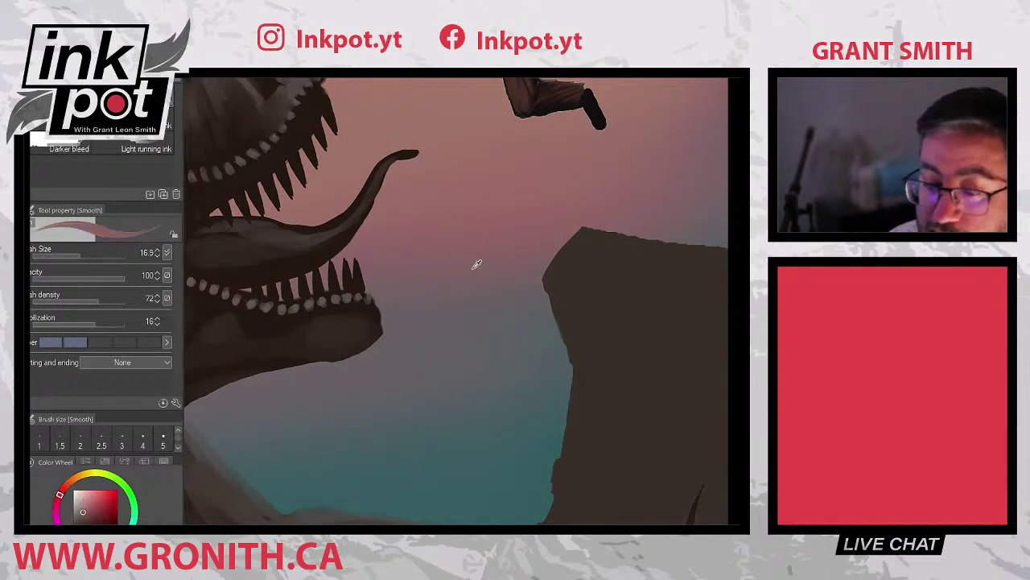
# - Recentre on the warrior, pick a darker shade, and select the Soft airbrush
pyautogui.moveTo(591, 291); pyautogui.dragTo(521, 520)
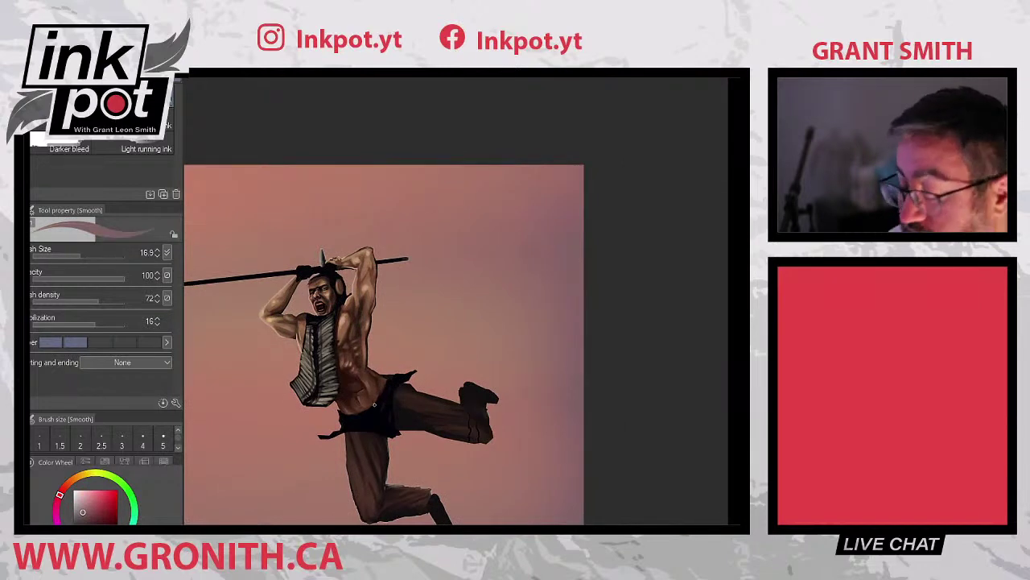
pyautogui.click(87, 517)
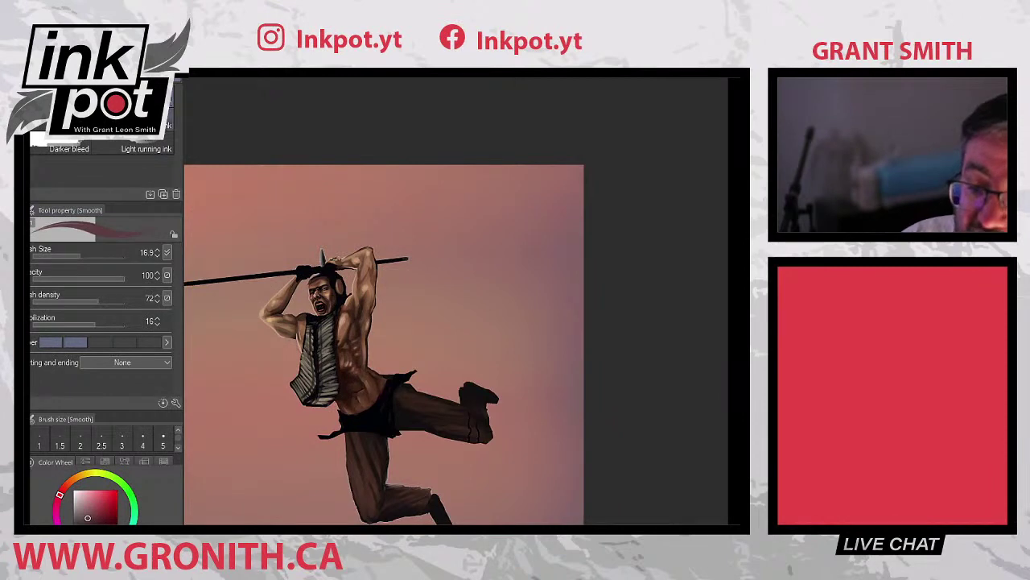
pyautogui.press('b')
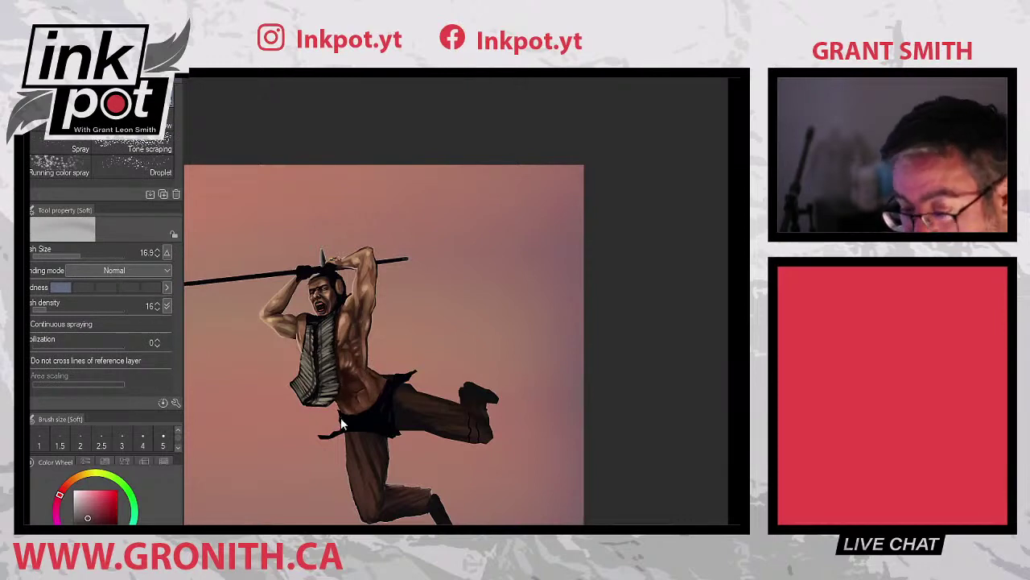
# - Pick a slightly darker shade and raise the Soft airbrush density from 16 to 45
pyautogui.keyDown('alt'); pyautogui.click(343, 377); pyautogui.keyUp('alt')
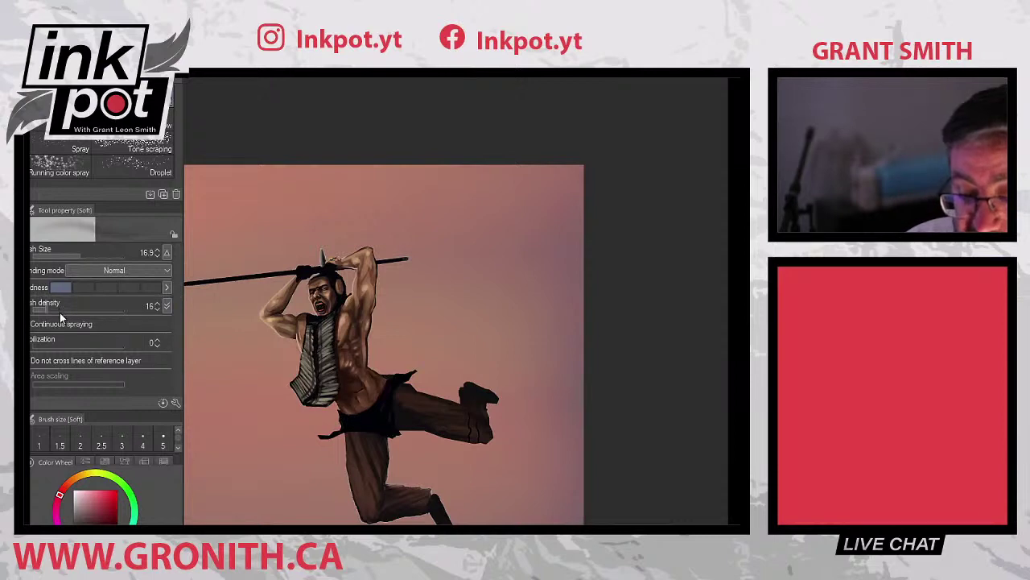
pyautogui.moveTo(54, 308); pyautogui.dragTo(74, 302)
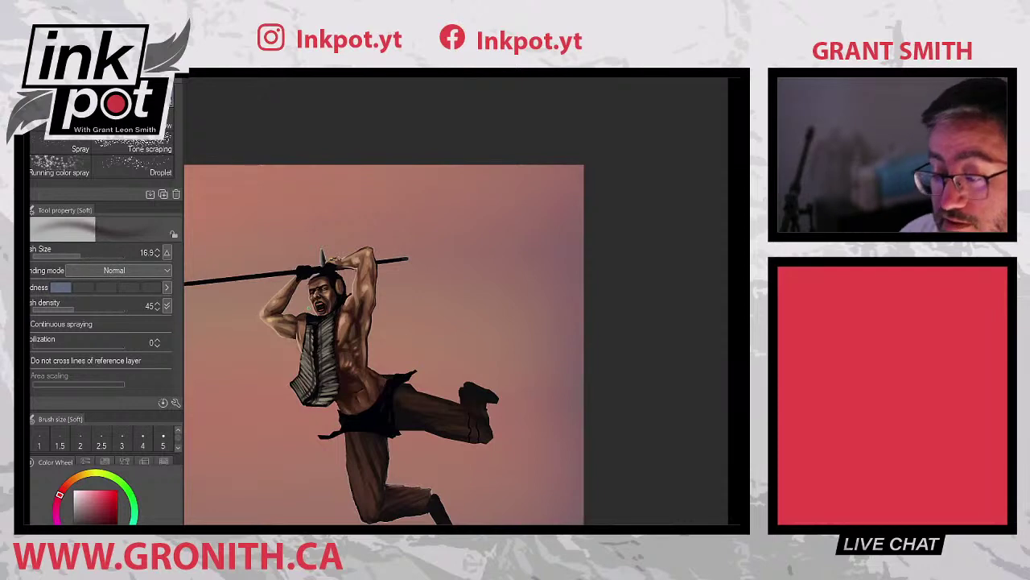
# - Try several yellow-green tones on the colour wheel, then eyedrop a reddish colour from the painting
pyautogui.click(119, 489)
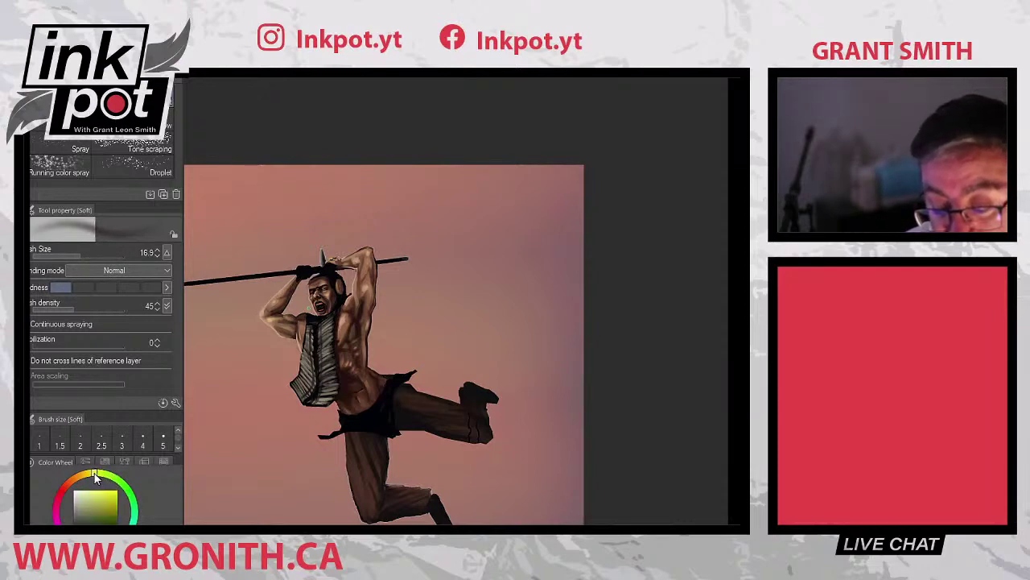
pyautogui.click(95, 495)
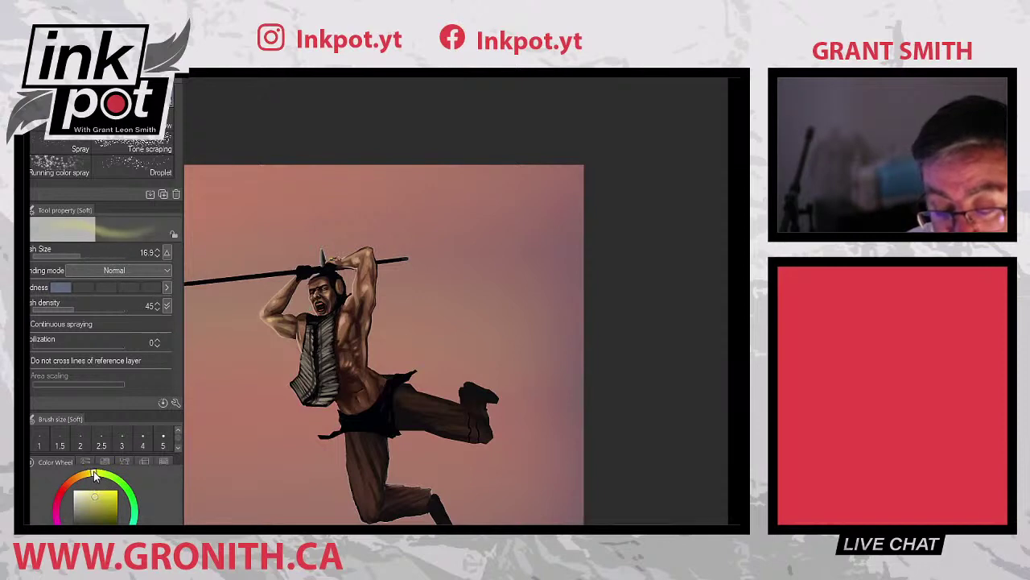
pyautogui.click(99, 473)
pyautogui.click(88, 507)
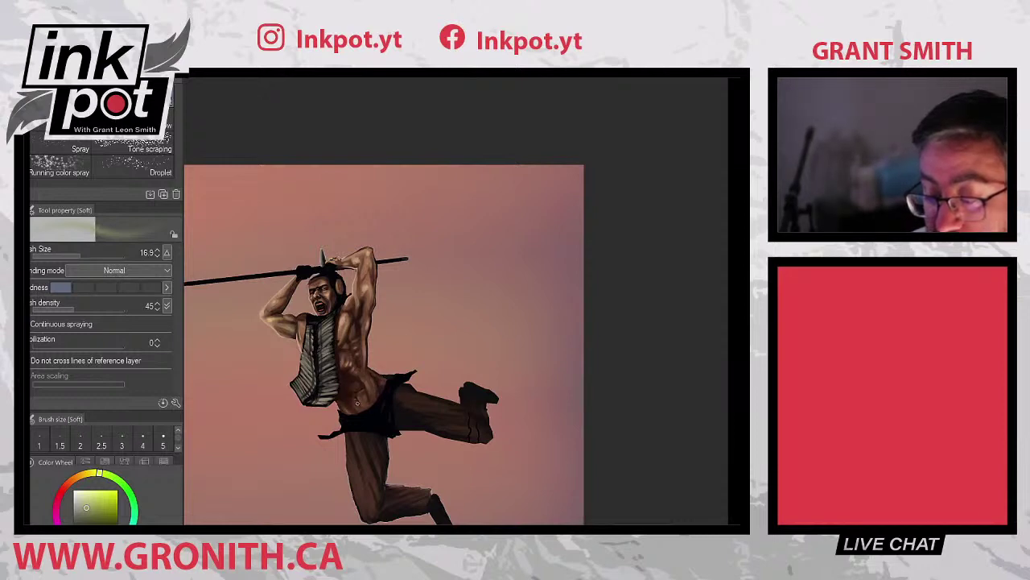
pyautogui.click(88, 514)
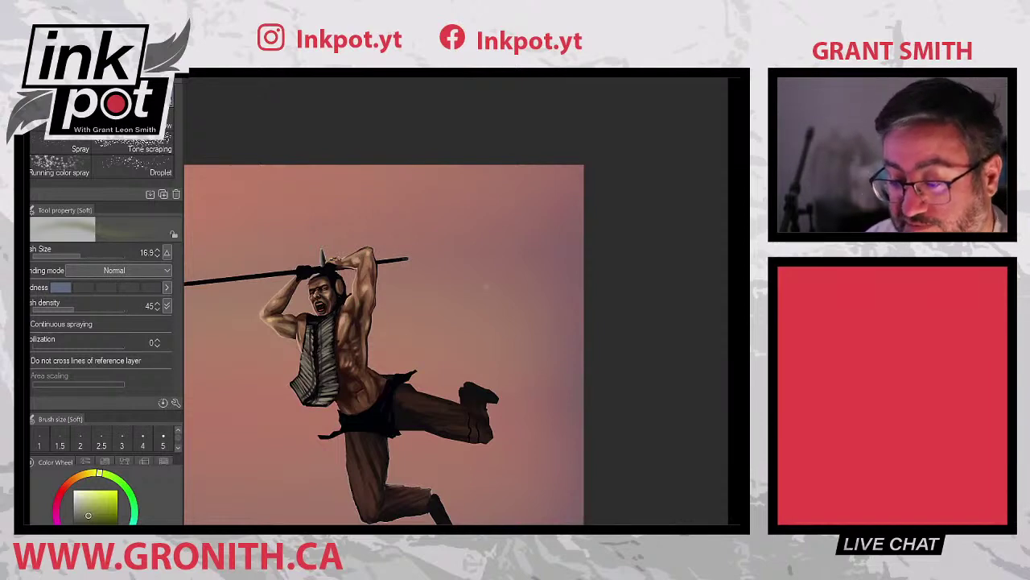
pyautogui.moveTo(456, 288)
pyautogui.mouseDown()
pyautogui.moveTo(660, 329)
pyautogui.moveTo(511, 330)
pyautogui.mouseUp()
pyautogui.click(370, 211)
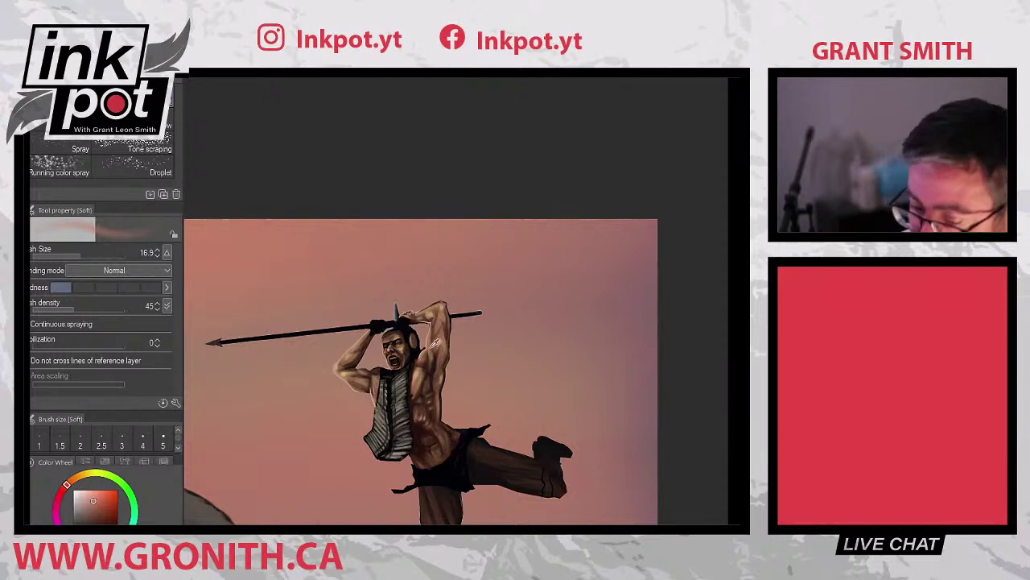
# - Sample a dark chest colour and then the pink sky, and set the airbrush size to 55.6
pyautogui.keyDown('alt'); pyautogui.click(420, 358); pyautogui.keyUp('alt')
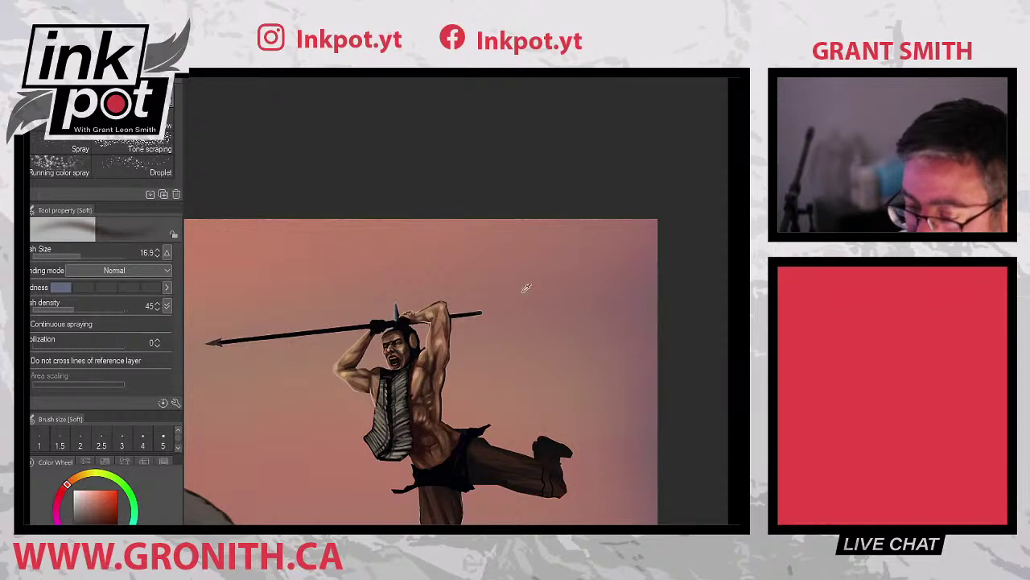
pyautogui.keyDown('alt'); pyautogui.click(304, 246); pyautogui.keyUp('alt')
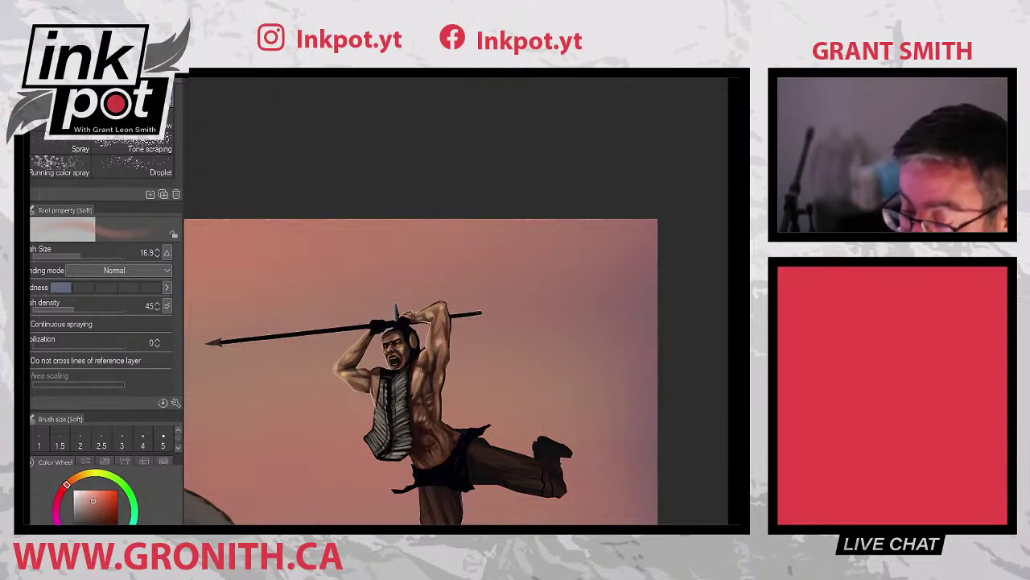
pyautogui.click(98, 254)
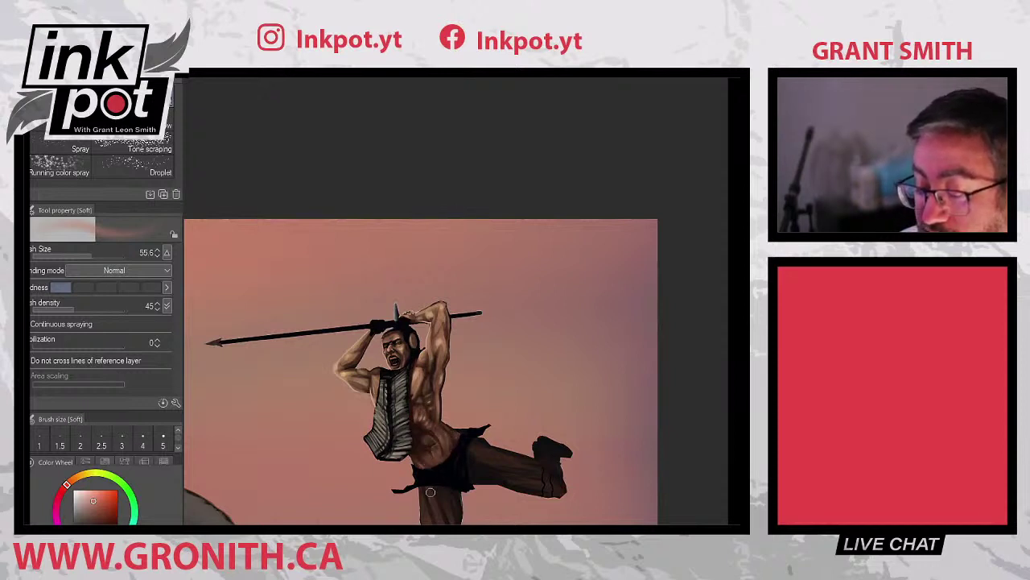
# - Eyedrop a dark tone and then a lighter skin tone from the abdomen, checking the zoom
pyautogui.keyDown('alt'); pyautogui.click(434, 437); pyautogui.keyUp('alt')
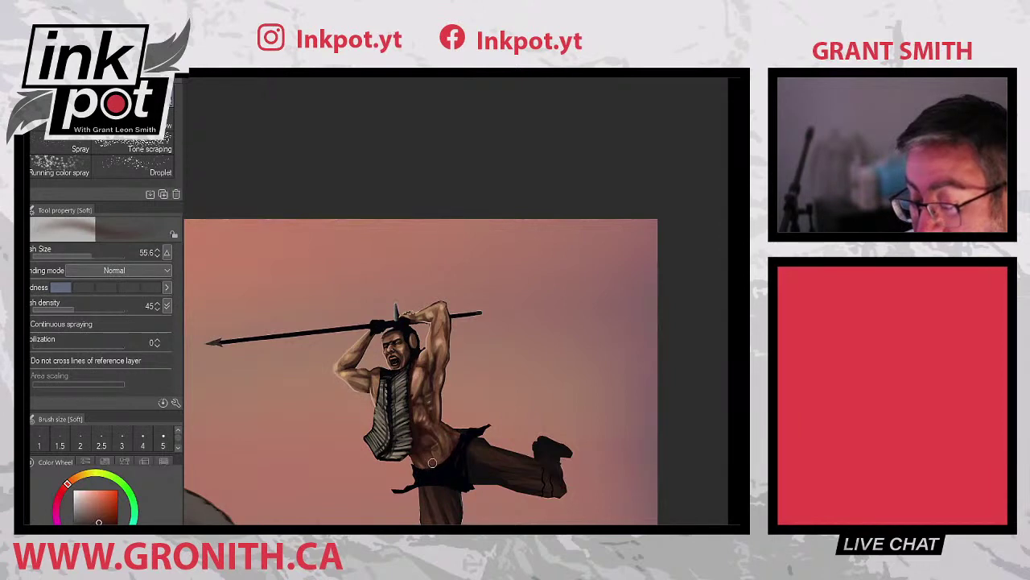
pyautogui.keyDown('alt'); pyautogui.click(447, 432); pyautogui.keyUp('alt')
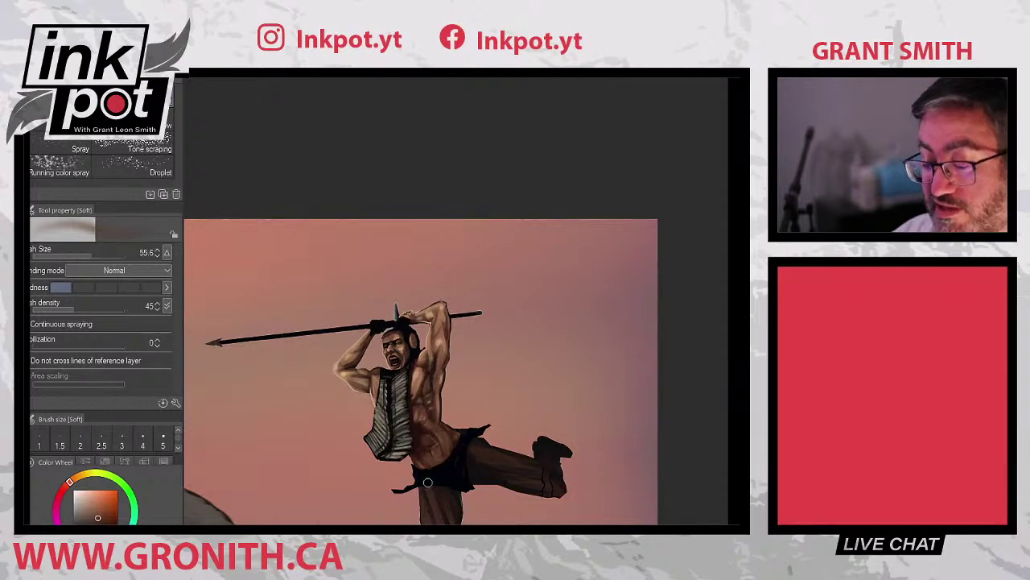
pyautogui.scroll(-2, 427, 481)
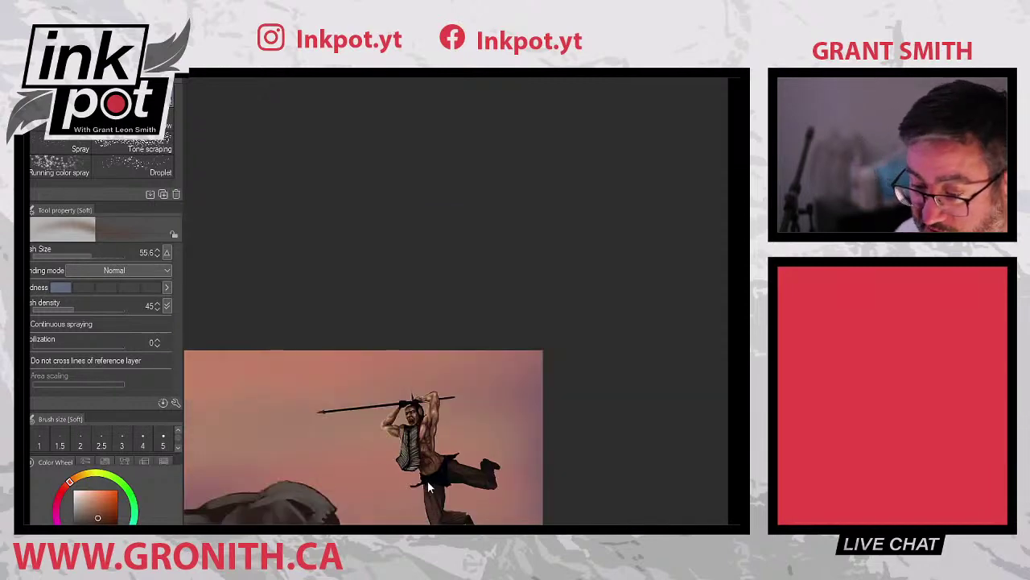
pyautogui.scroll(-2, 428, 480)
pyautogui.scroll(4, 427, 481)
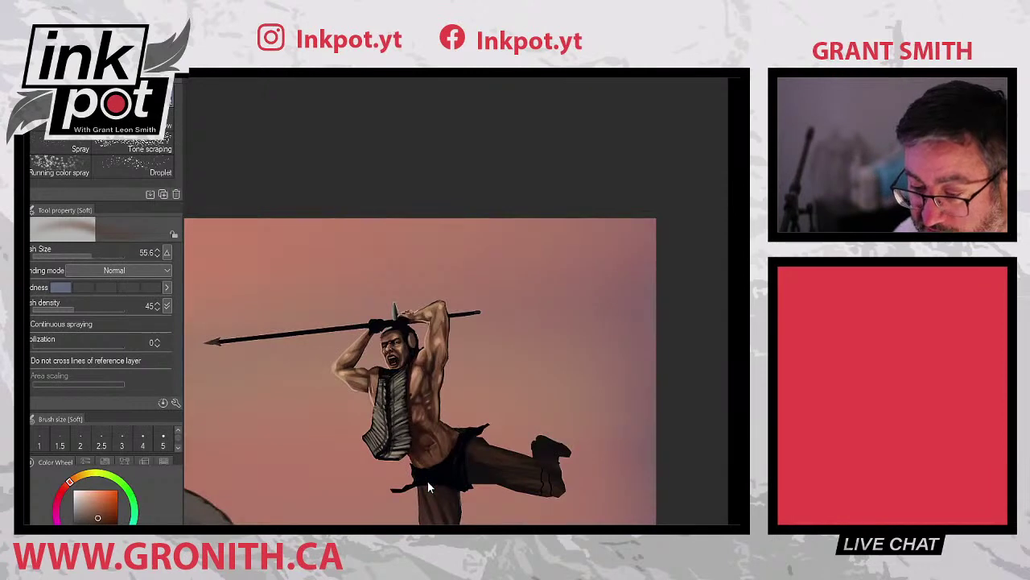
pyautogui.scroll(-4, 428, 480)
pyautogui.scroll(4, 427, 480)
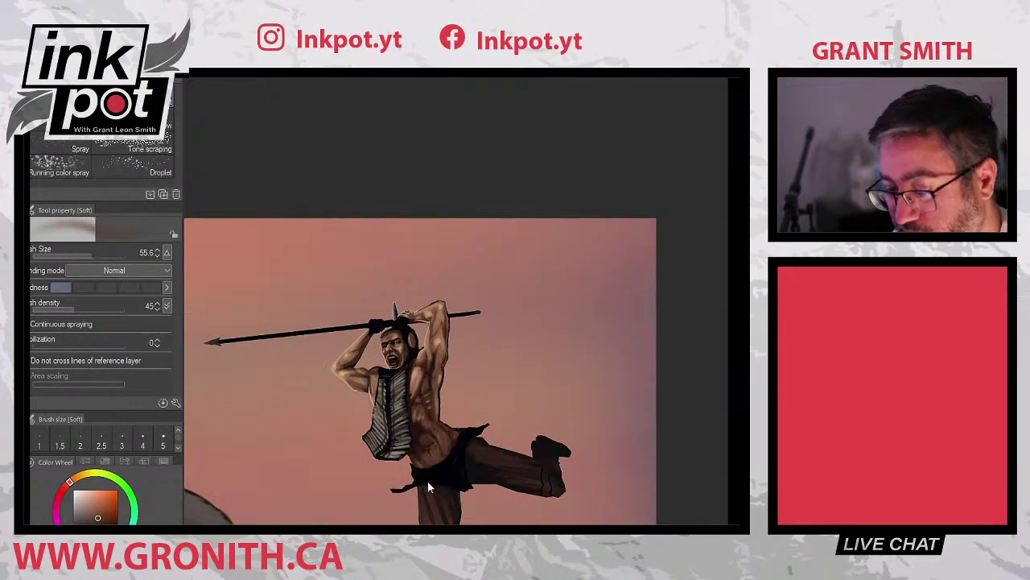
# - Switch to the Soft eraser at size 5.9 and erase the stray marks around the hands
pyautogui.scroll(1, 427, 480)
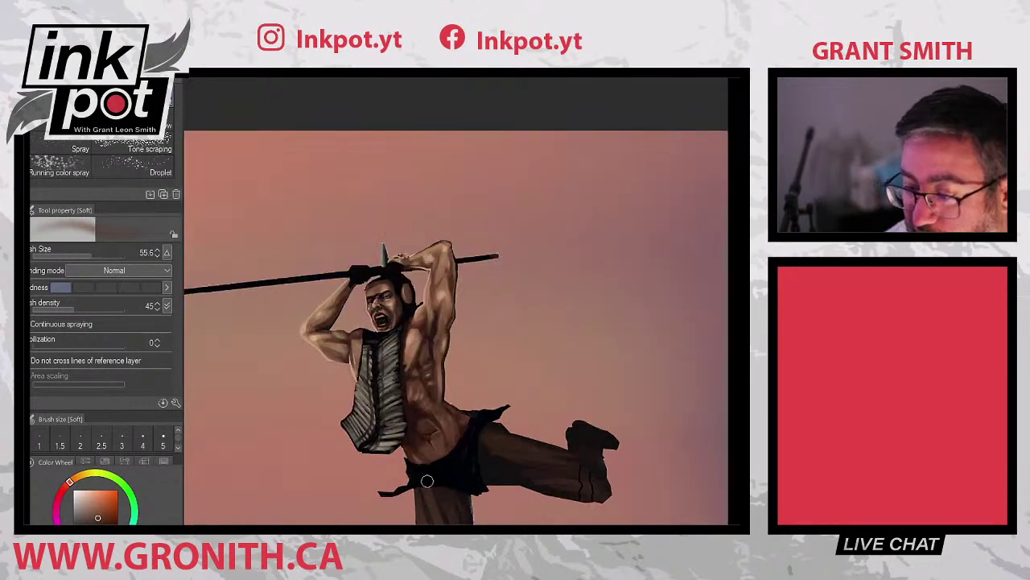
pyautogui.press('b')
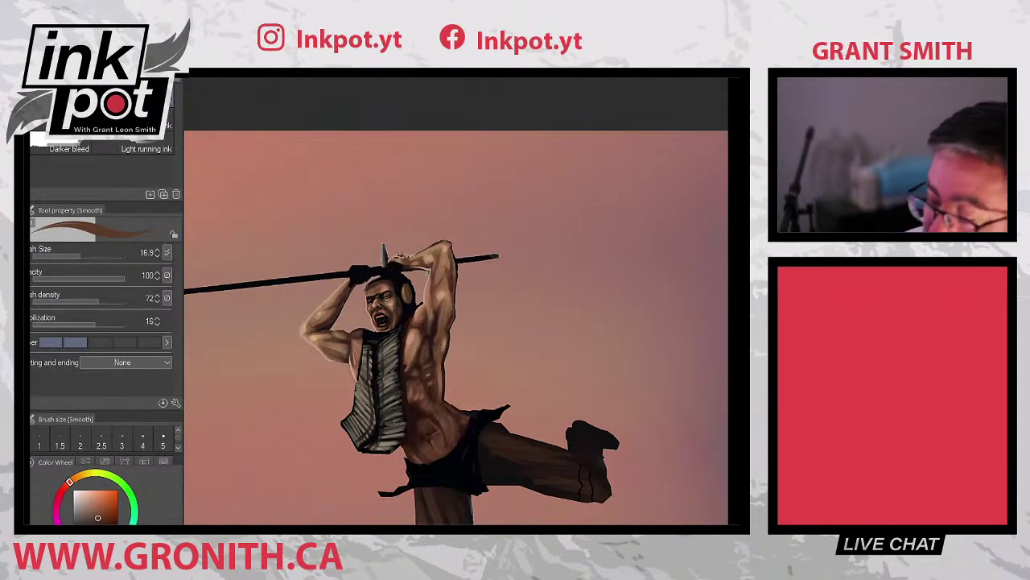
pyautogui.press('e')
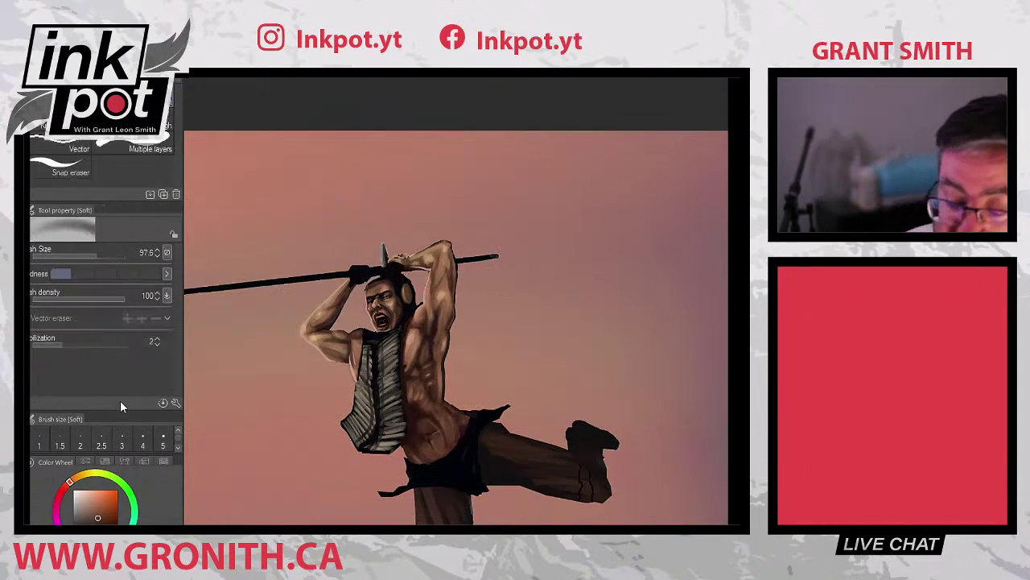
pyautogui.click(80, 253)
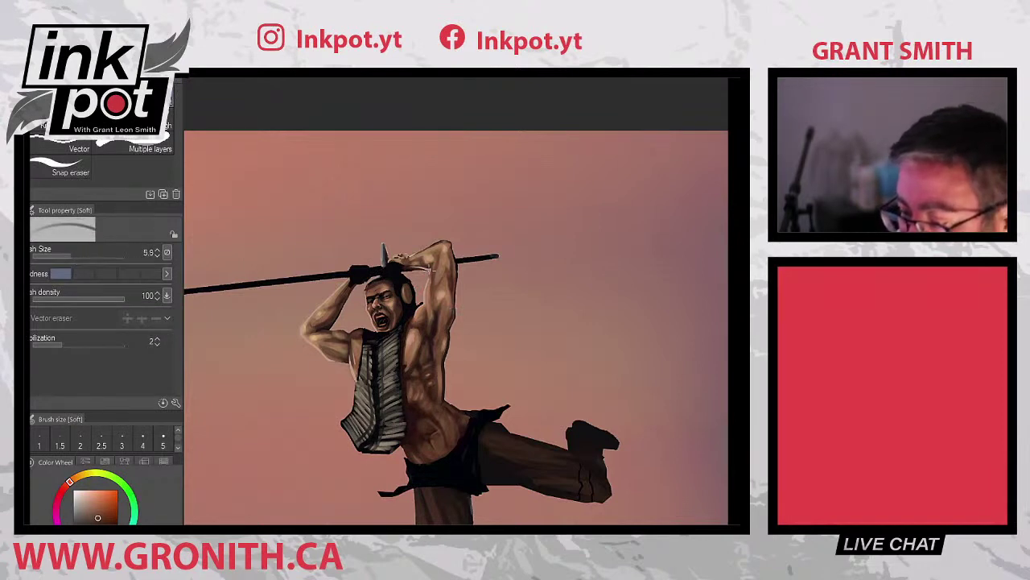
pyautogui.moveTo(431, 274)
pyautogui.mouseDown()
pyautogui.moveTo(420, 267)
pyautogui.moveTo(433, 266)
pyautogui.mouseUp()
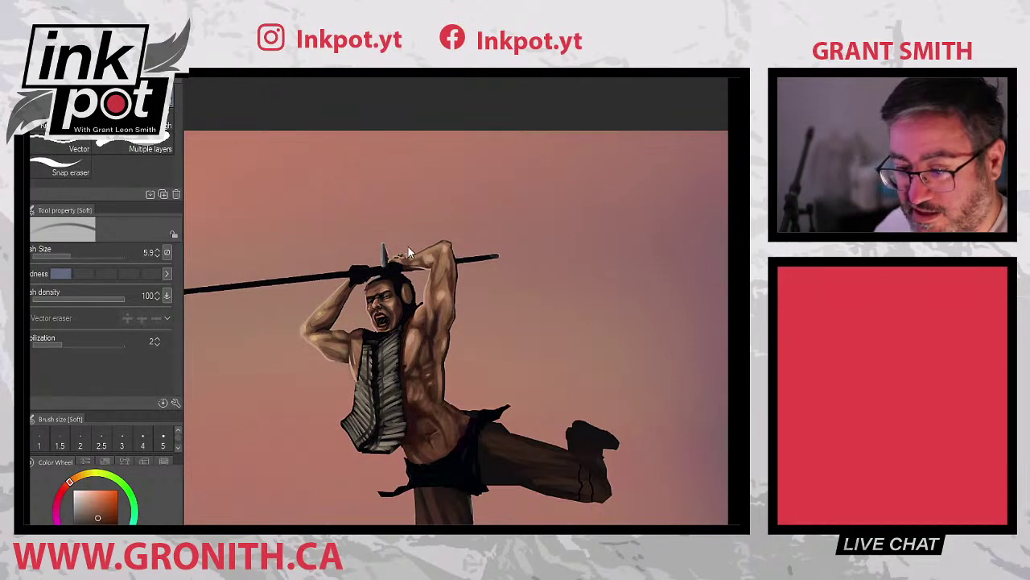
# - Zoom in for a close-up of the warrior's upper body
pyautogui.scroll(2, 408, 246)
pyautogui.scroll(-3, 409, 250)
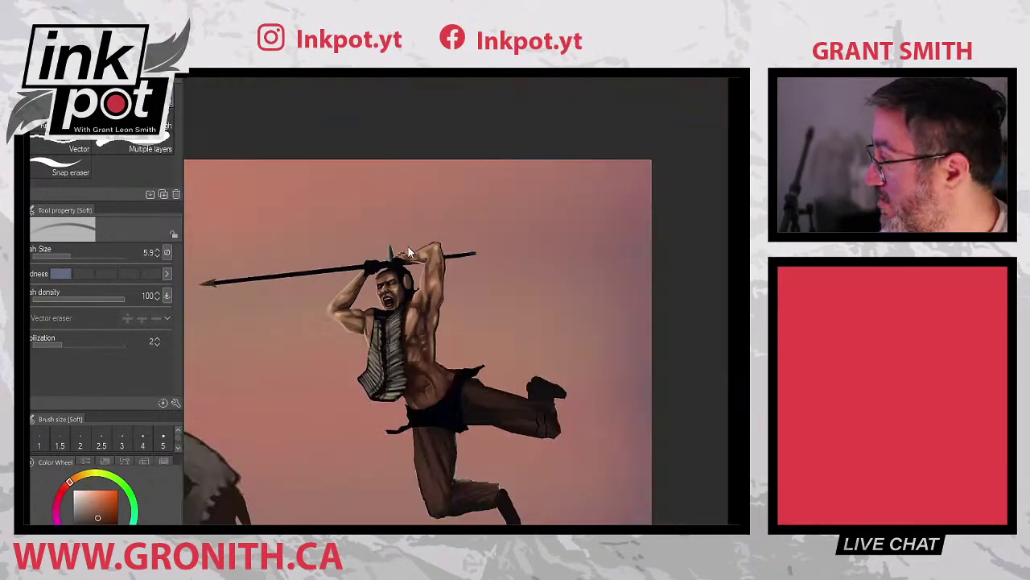
pyautogui.scroll(-3, 408, 252)
pyautogui.scroll(1, 408, 252)
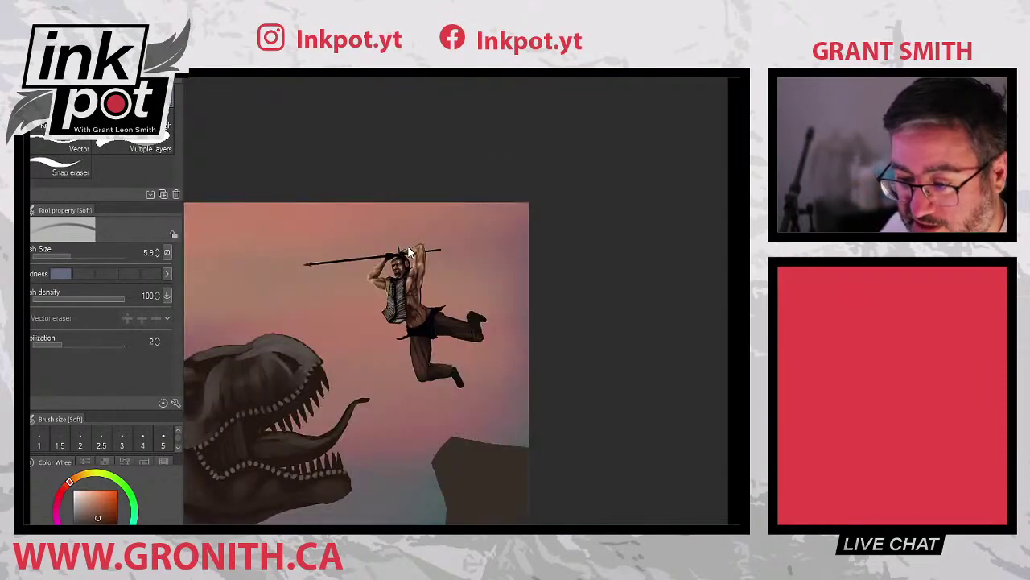
pyautogui.scroll(2, 409, 252)
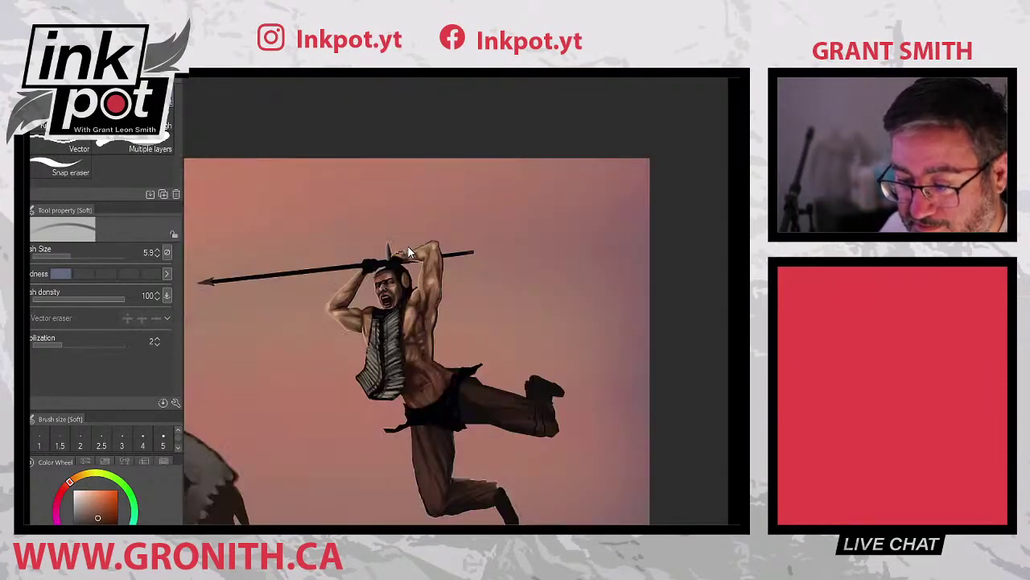
pyautogui.scroll(2, 409, 252)
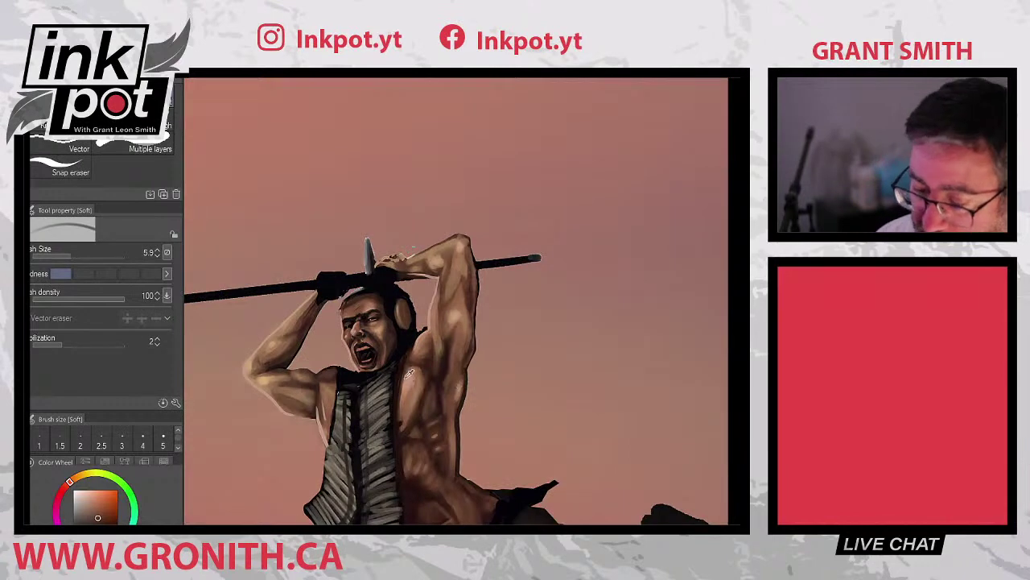
# - Sample a darker tone from the figure and switch to the Lighter ink brush with the alternate purple-blue colour
pyautogui.keyDown('alt'); pyautogui.click(402, 375); pyautogui.keyUp('alt')
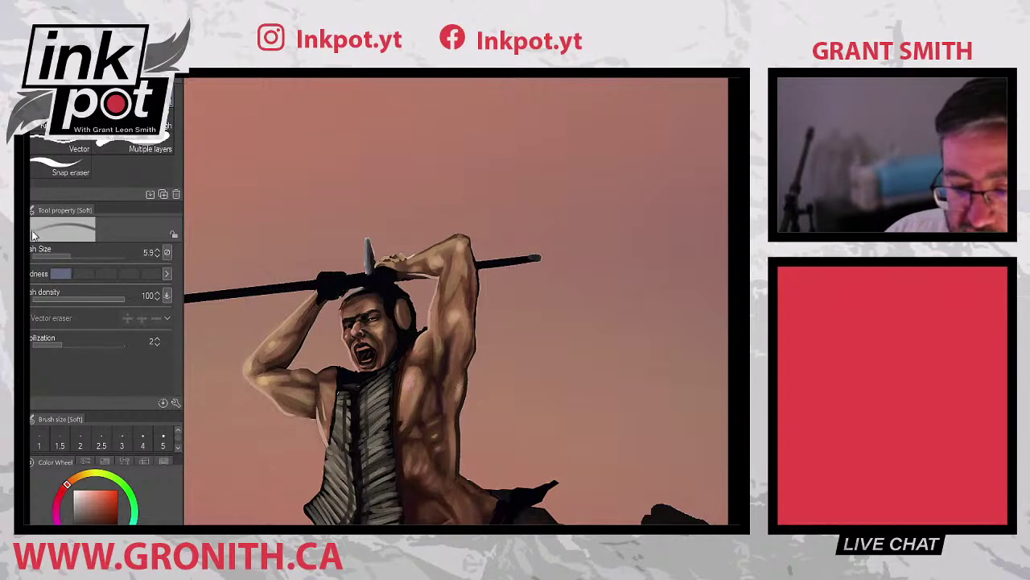
pyautogui.press('b')
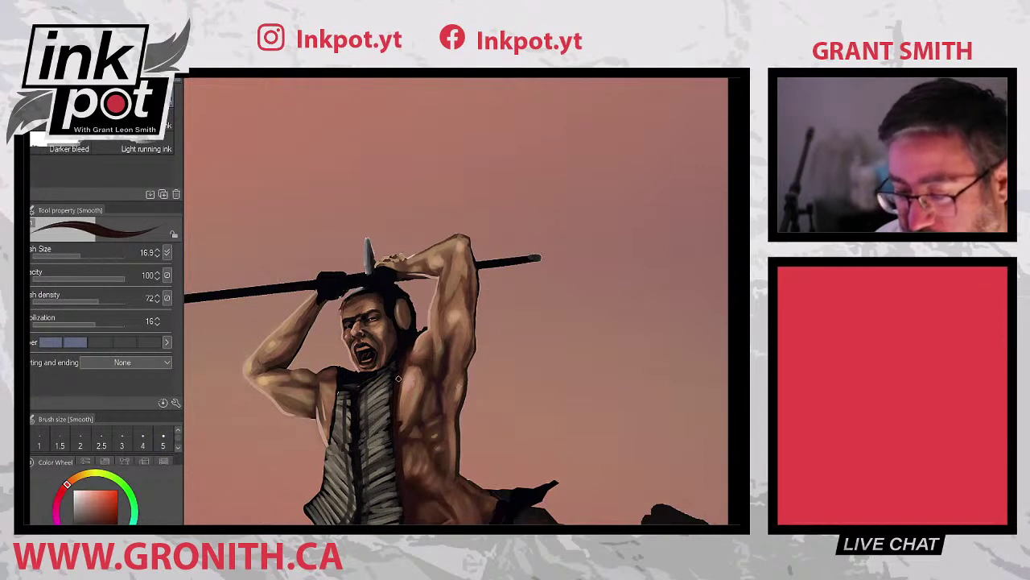
pyautogui.press('b')
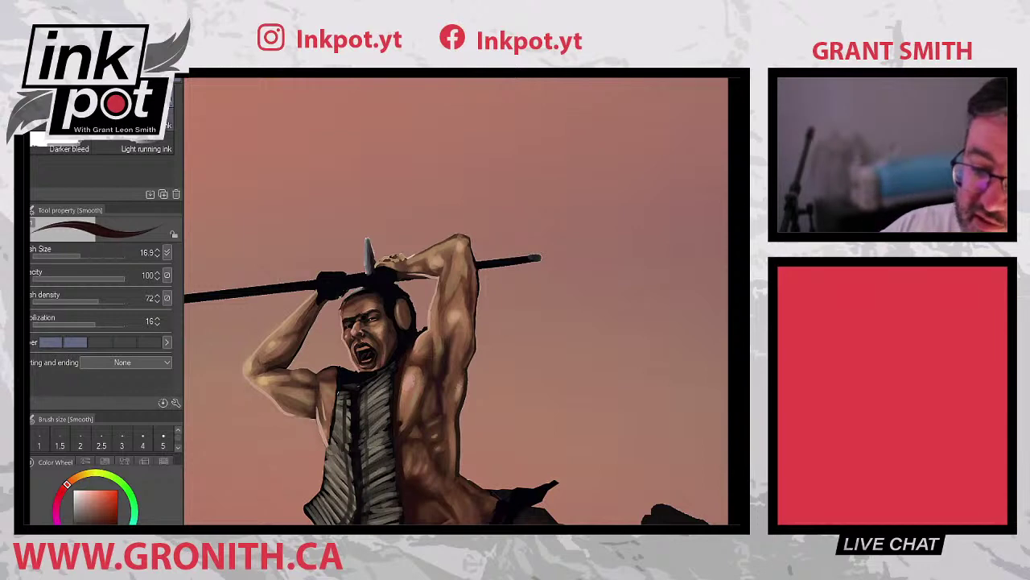
pyautogui.press('x')
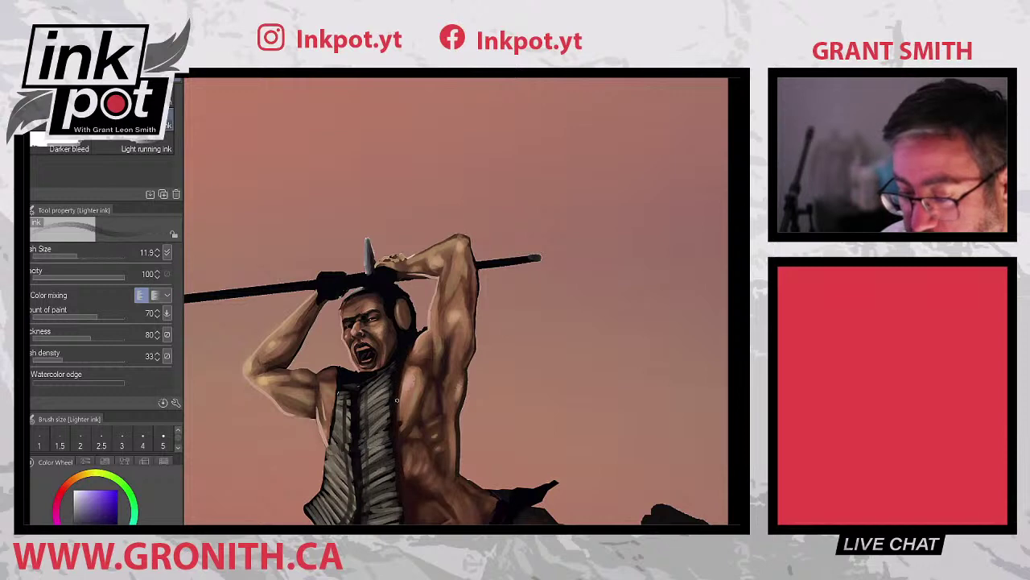
# - Centre the torso and sample the chest's skin tone, then a redder tone from the upper chest
pyautogui.moveTo(409, 374)
pyautogui.mouseDown()
pyautogui.moveTo(384, 332)
pyautogui.moveTo(442, 290)
pyautogui.mouseUp()
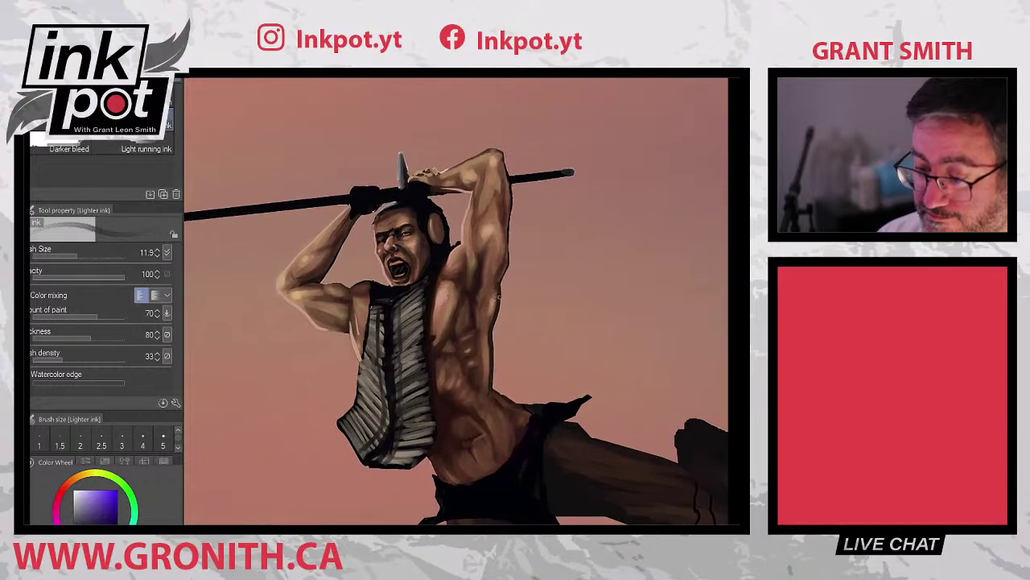
pyautogui.keyDown('alt'); pyautogui.click(449, 346); pyautogui.keyUp('alt')
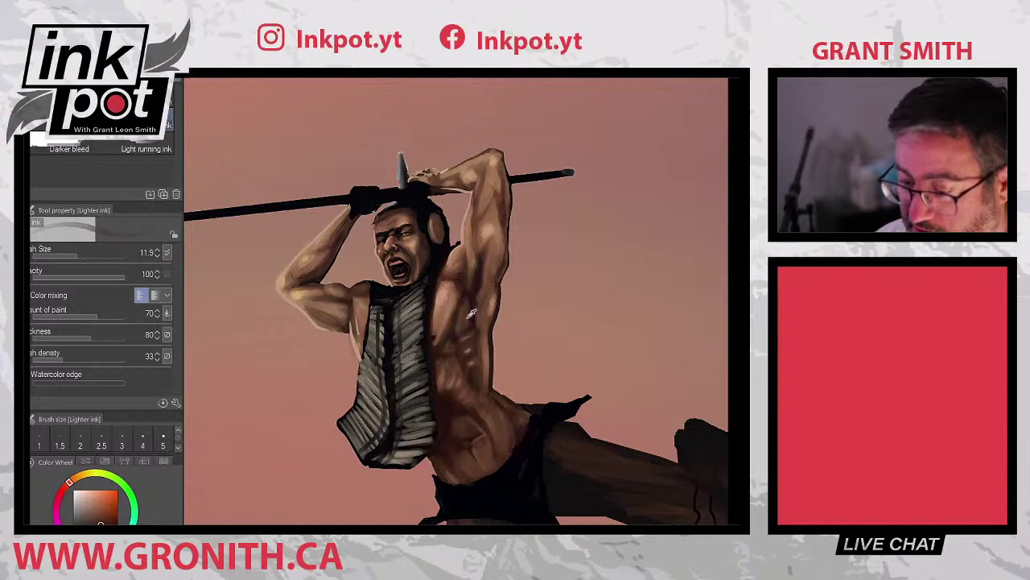
pyautogui.keyDown('alt'); pyautogui.click(479, 289); pyautogui.keyUp('alt')
pyautogui.keyDown('alt'); pyautogui.click(476, 291); pyautogui.keyUp('alt')
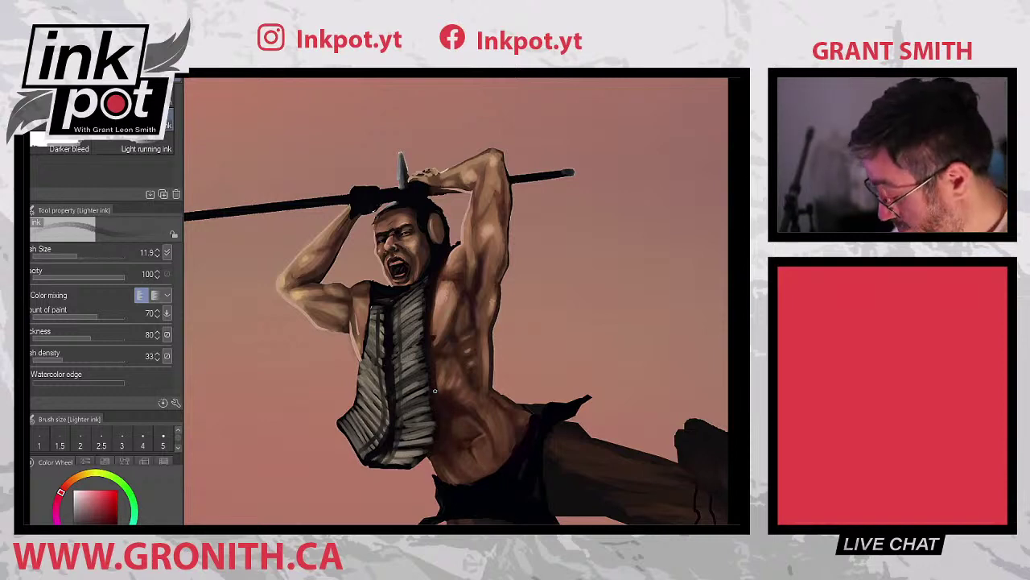
pyautogui.scroll(-4, 434, 390)
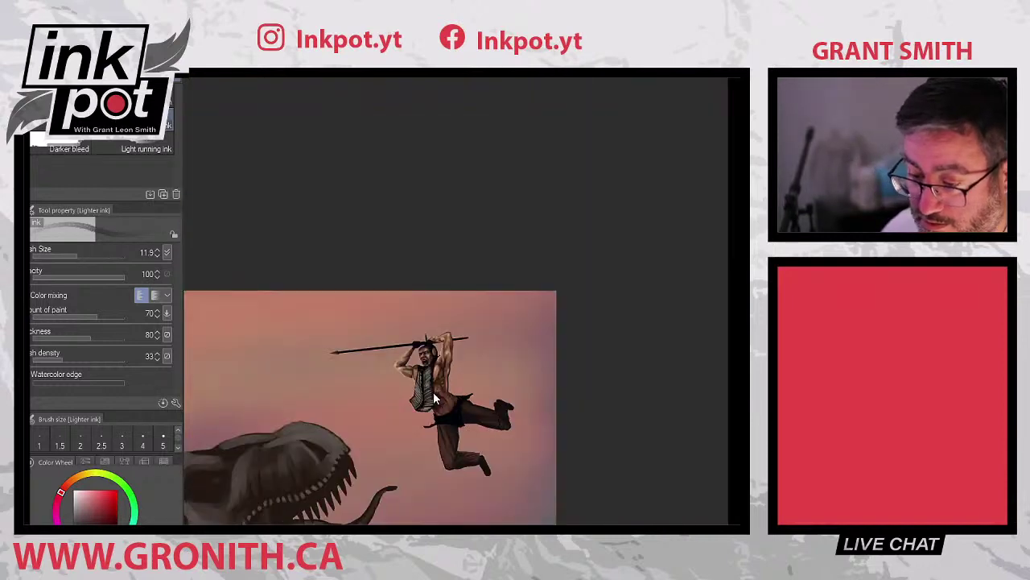
pyautogui.scroll(2, 434, 396)
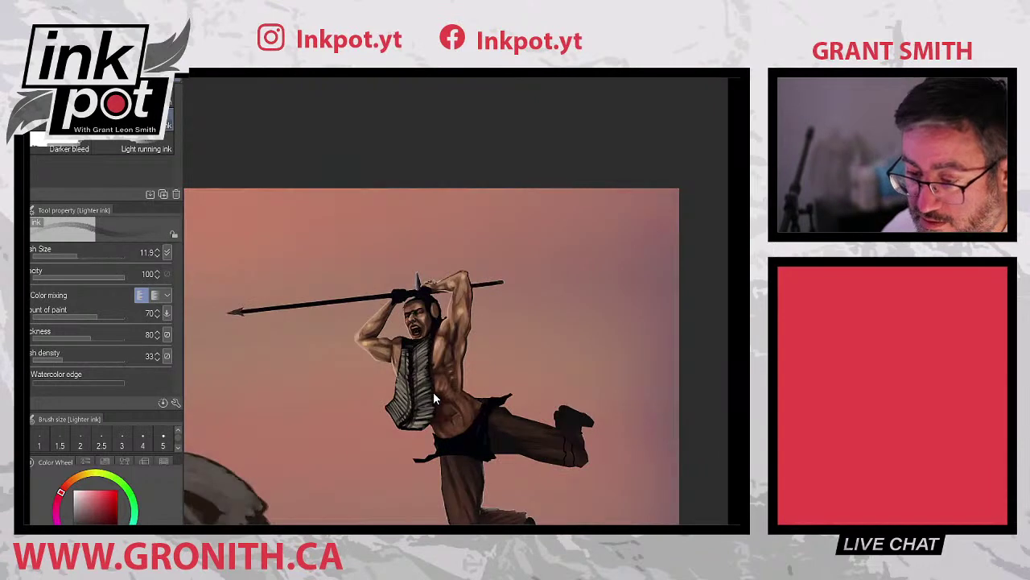
pyautogui.scroll(1, 434, 396)
pyautogui.scroll(-1, 433, 398)
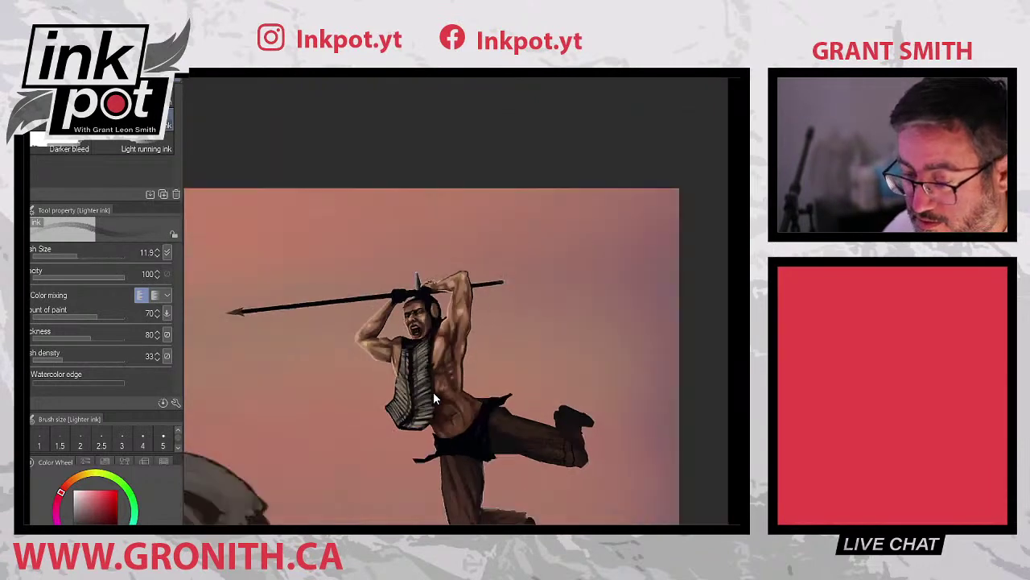
pyautogui.scroll(1, 435, 398)
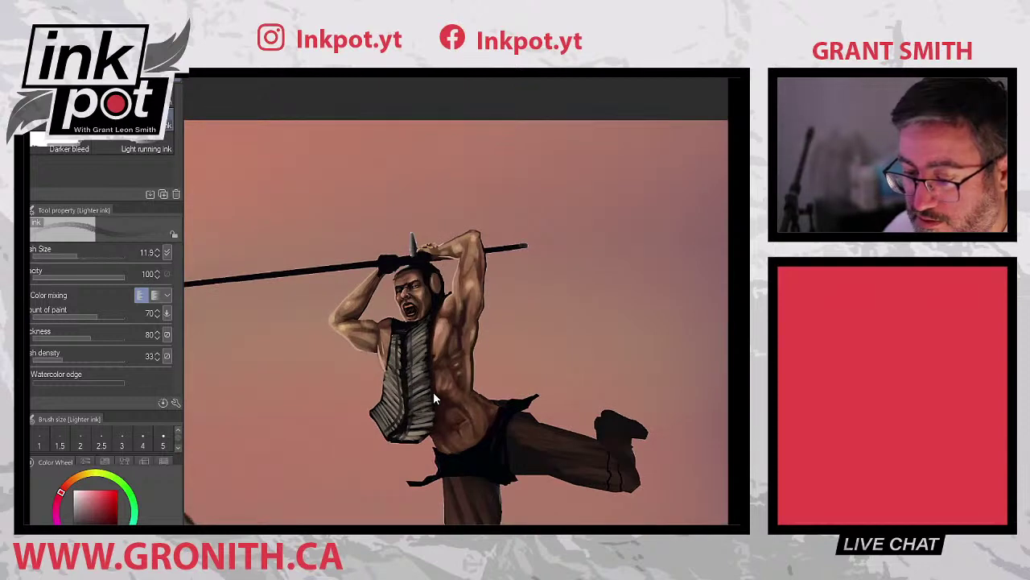
pyautogui.scroll(1, 433, 397)
pyautogui.scroll(-3, 433, 398)
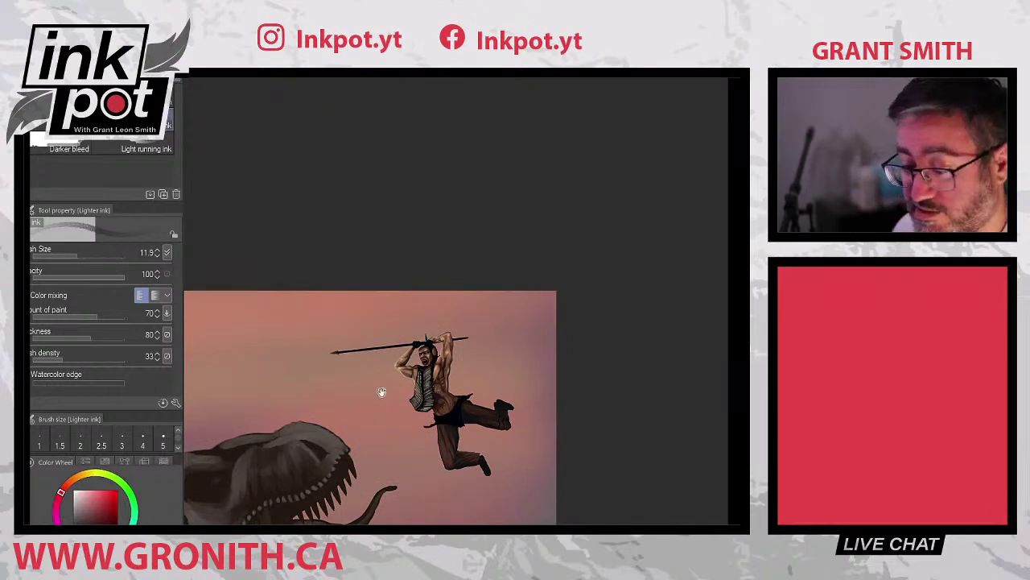
pyautogui.scroll(1, 506, 218)
pyautogui.moveTo(478, 343); pyautogui.dragTo(577, 168)
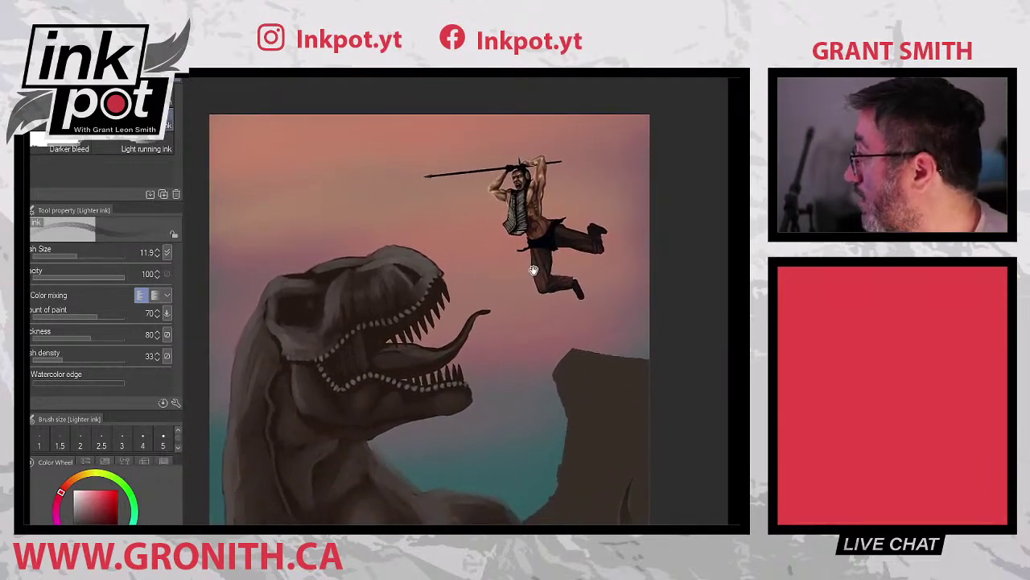
pyautogui.moveTo(369, 286); pyautogui.dragTo(385, 271)
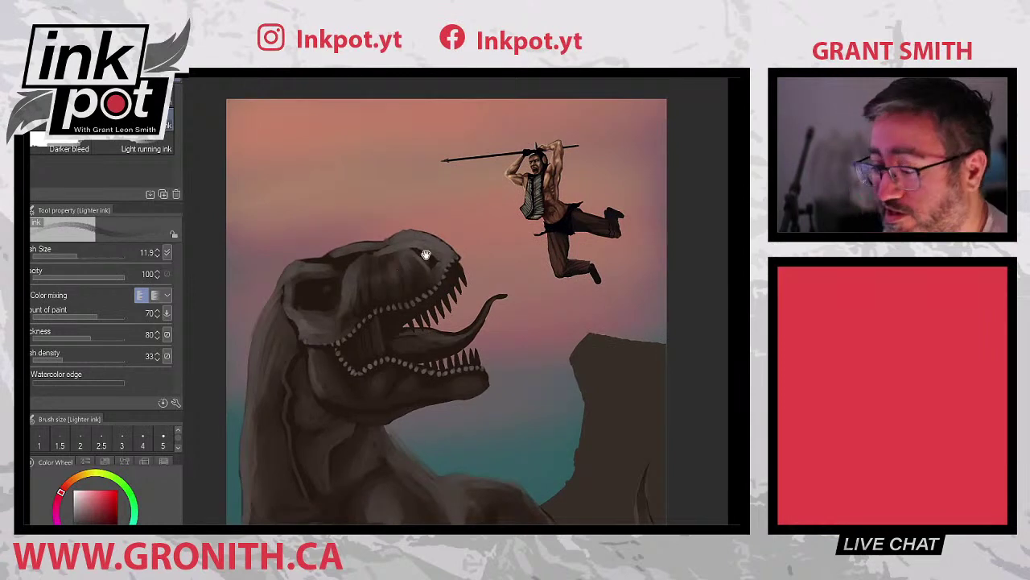
pyautogui.moveTo(476, 252); pyautogui.dragTo(404, 348)
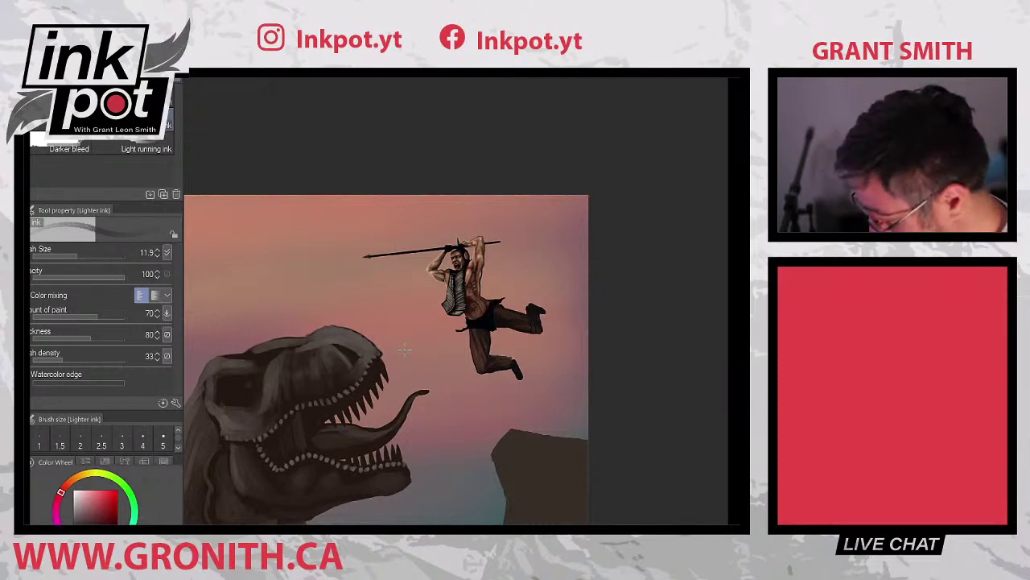
pyautogui.scroll(3, 404, 347)
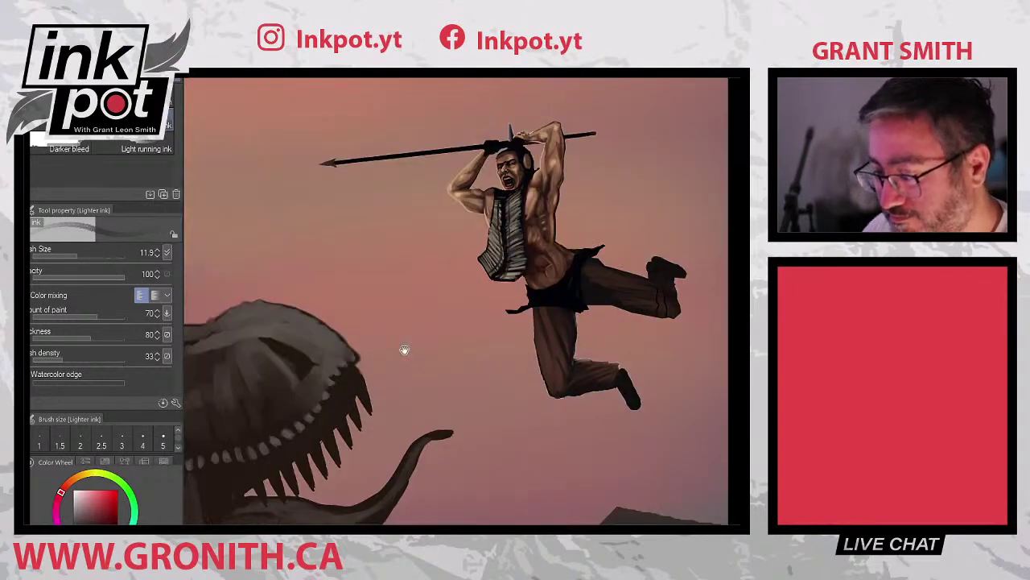
pyautogui.scroll(5, 405, 350)
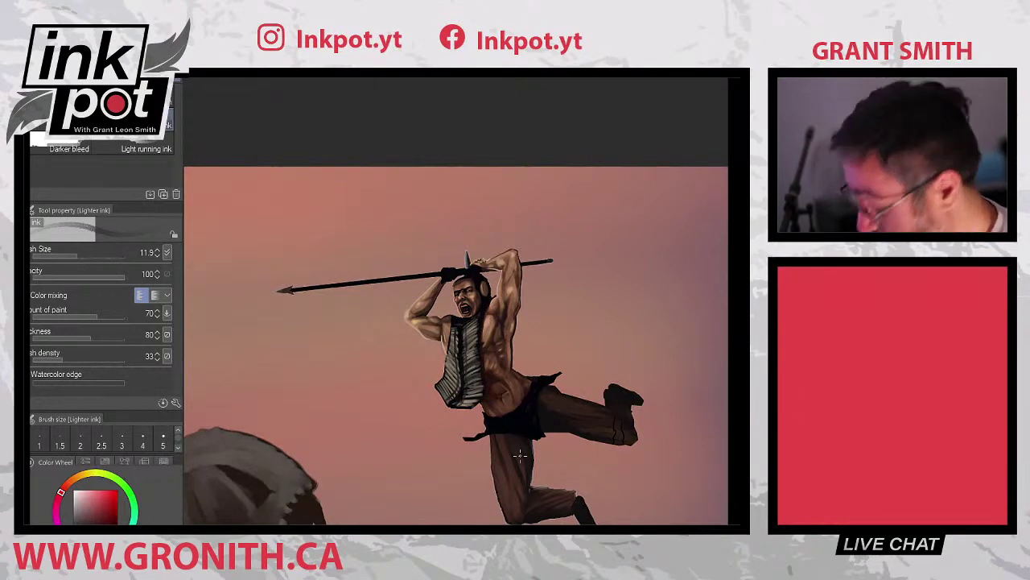
pyautogui.scroll(2, 519, 455)
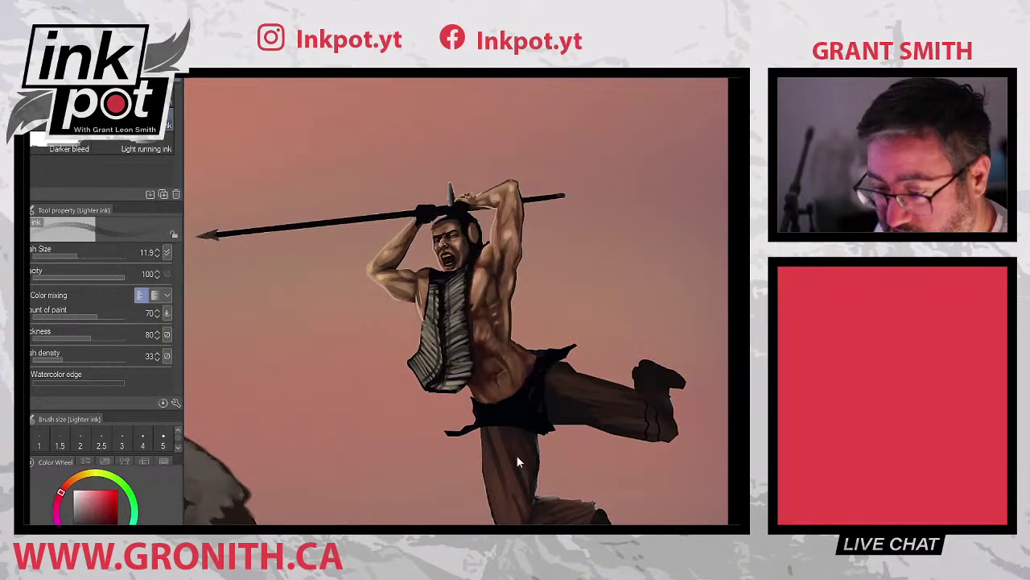
pyautogui.scroll(2, 516, 455)
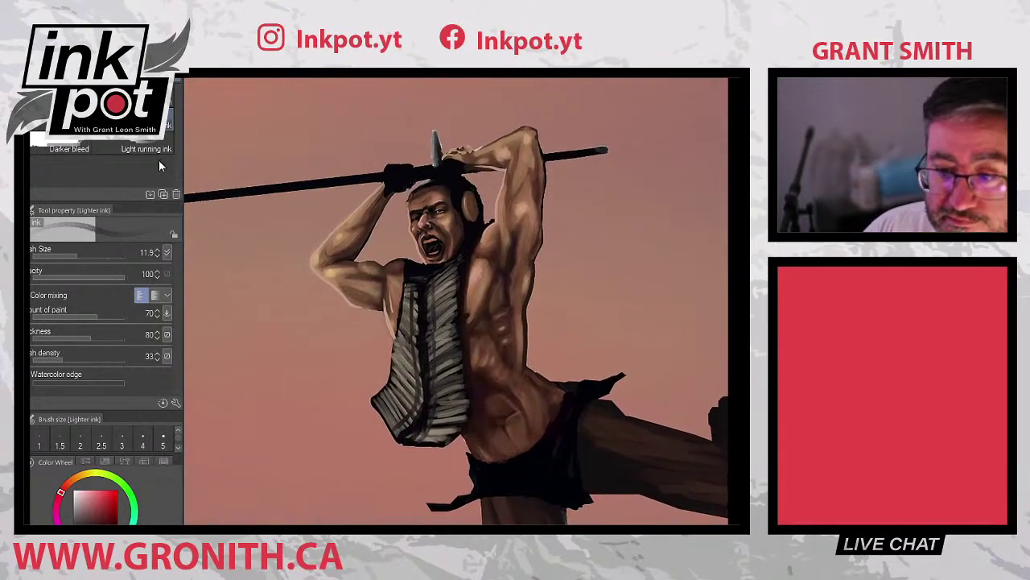
# - Switch to the Smooth brush in bluish purple and blend the vest's left edge
pyautogui.click(143, 95)
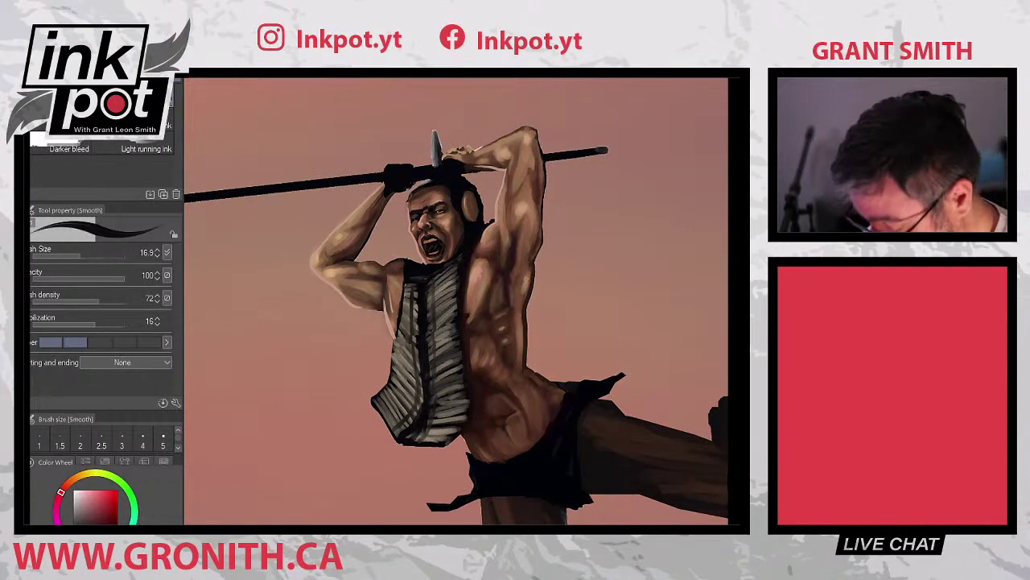
pyautogui.keyDown('alt'); pyautogui.click(394, 375); pyautogui.keyUp('alt')
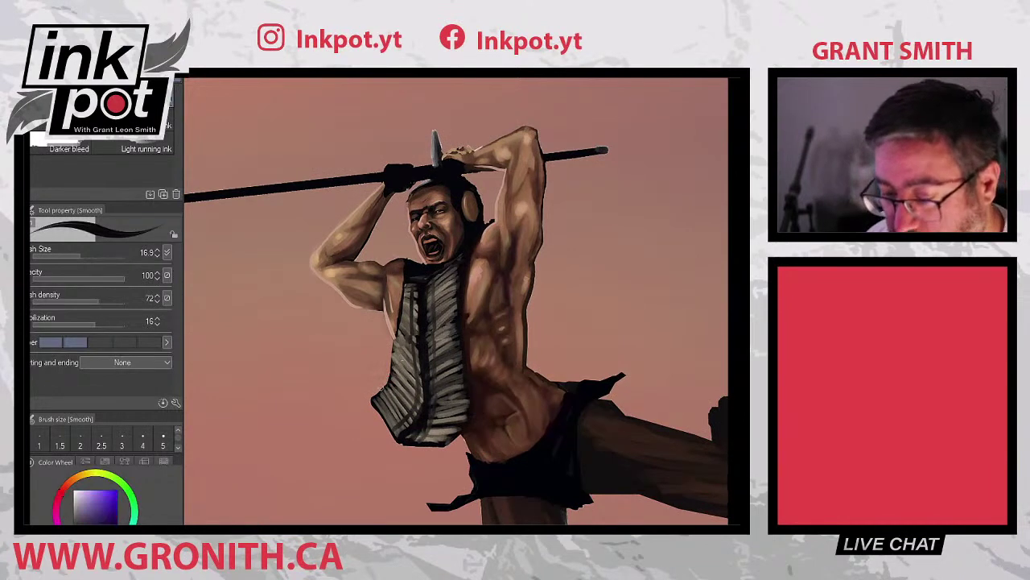
pyautogui.moveTo(378, 390); pyautogui.dragTo(377, 393)
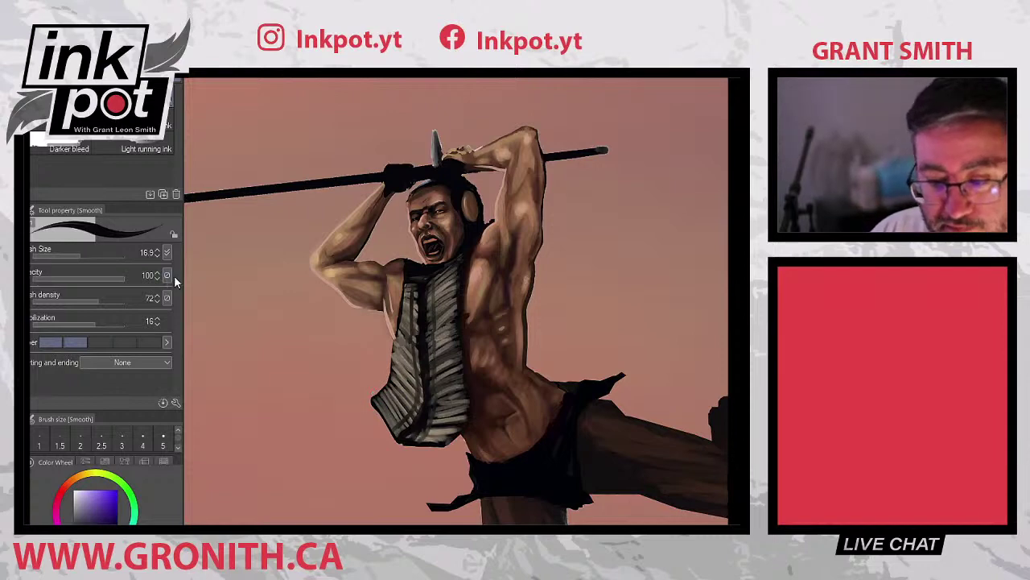
# - Set the brush's stepped option to its lowest level and paint dark fringe marks along the vest's left edge
pyautogui.click(49, 345)
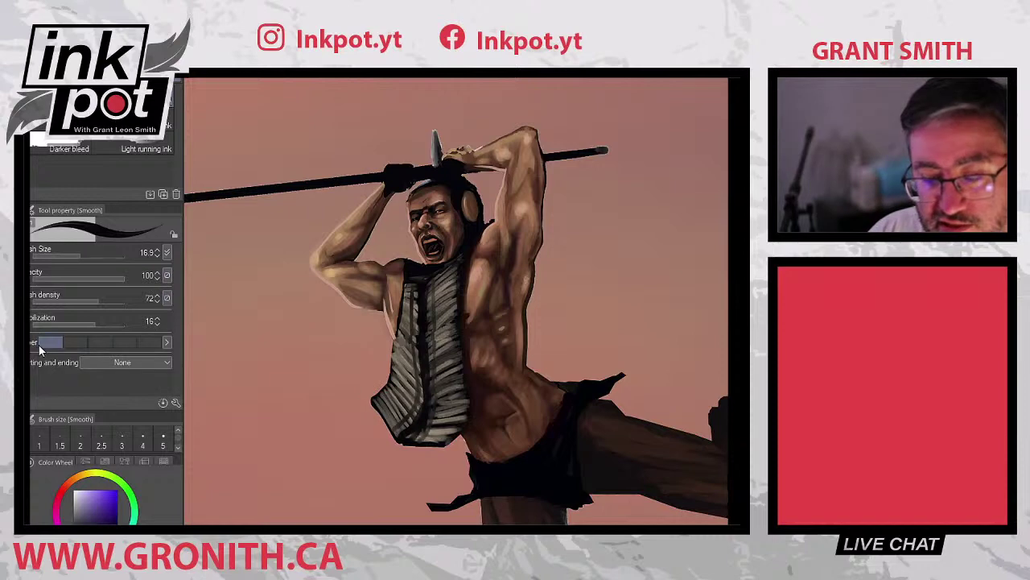
pyautogui.click(143, 343)
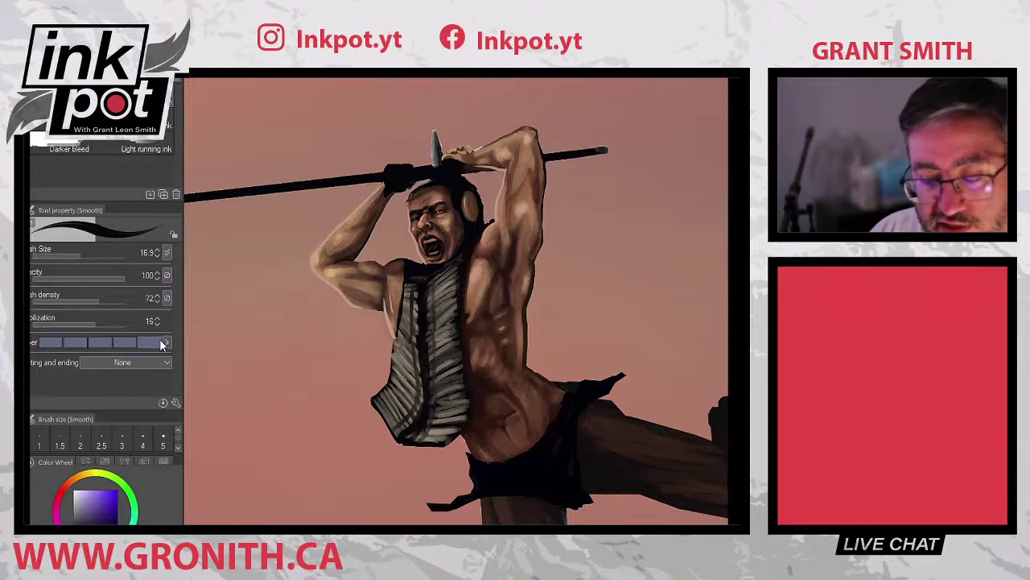
pyautogui.click(43, 341)
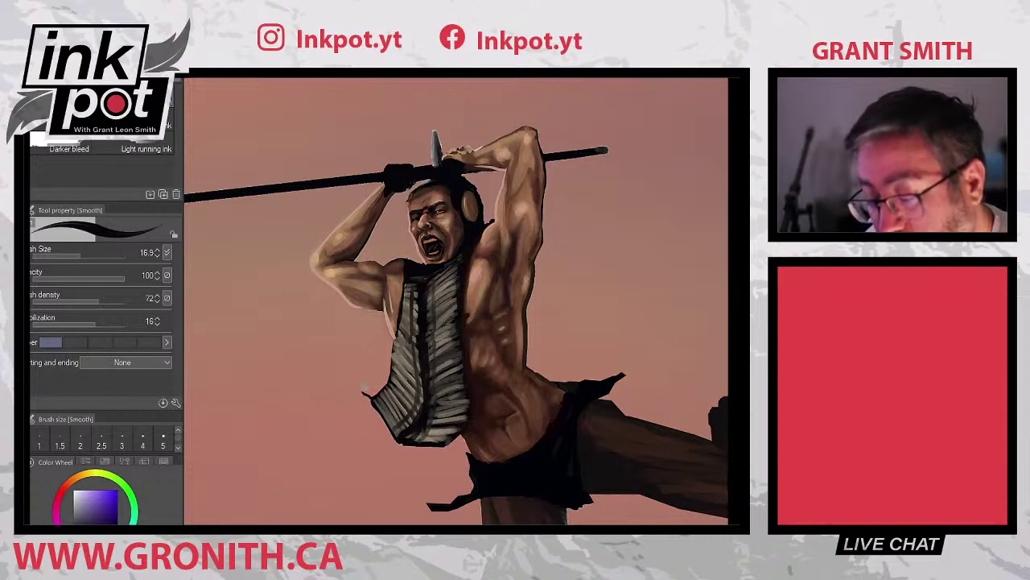
pyautogui.moveTo(366, 393); pyautogui.dragTo(386, 382)
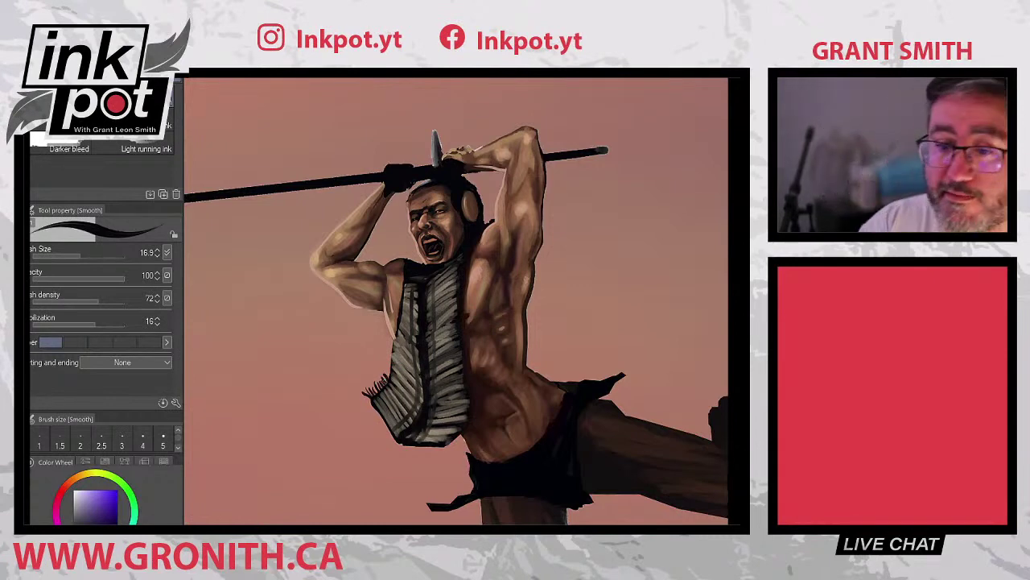
# - Hide the palettes, zoom out to compare with the reference photo, then zoom in on the torso
pyautogui.press('Tab')
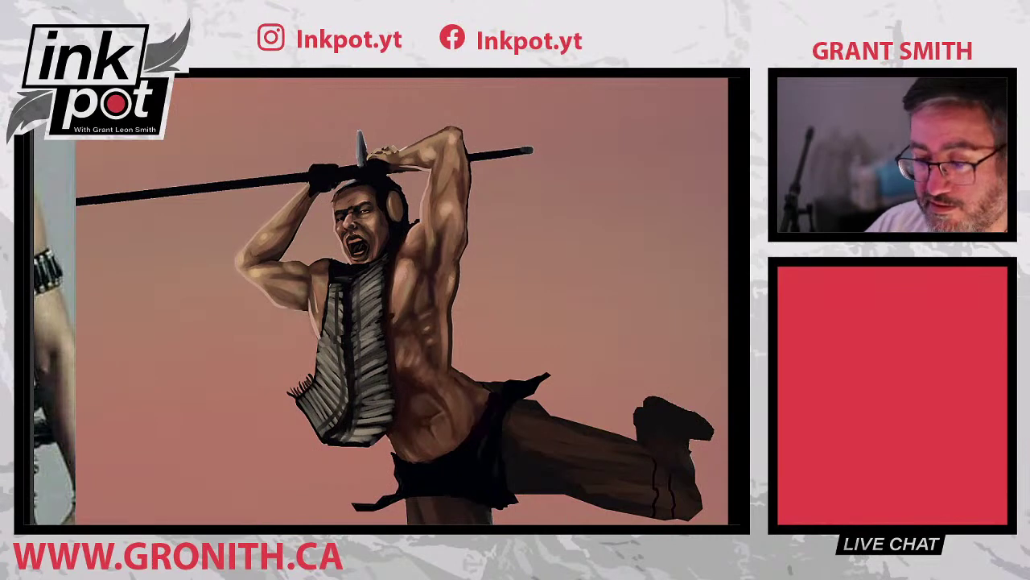
pyautogui.hotkey('ctrl', '-')
pyautogui.hotkey('ctrl', '-')
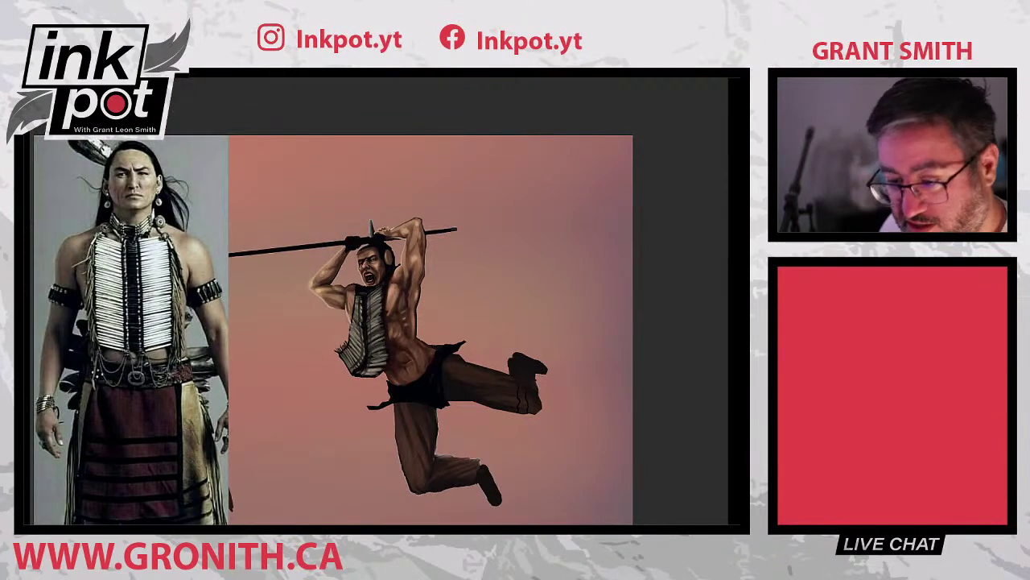
pyautogui.hotkey('ctrl', '+')
pyautogui.hotkey('ctrl', '+')
pyautogui.hotkey('ctrl', '+')
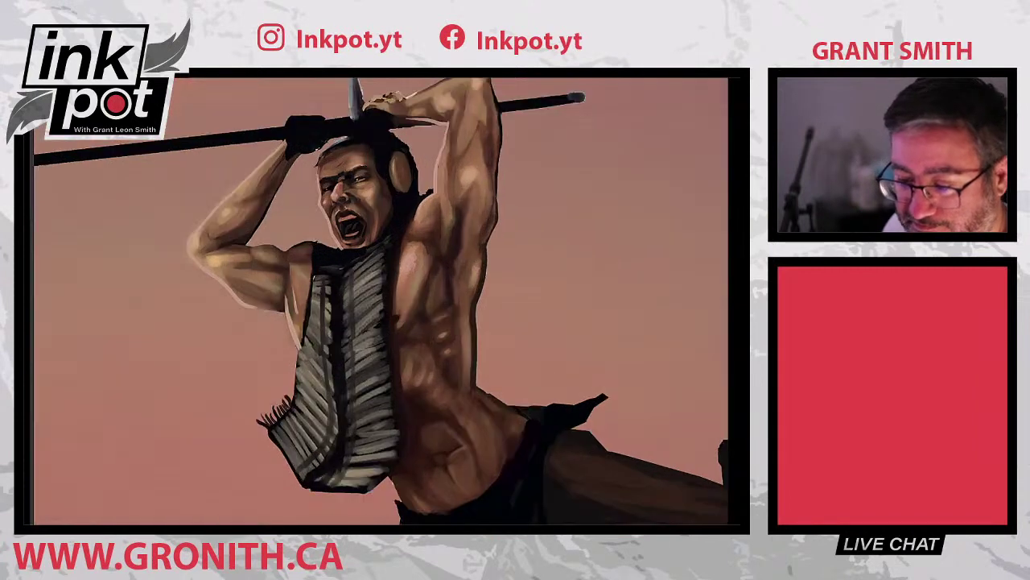
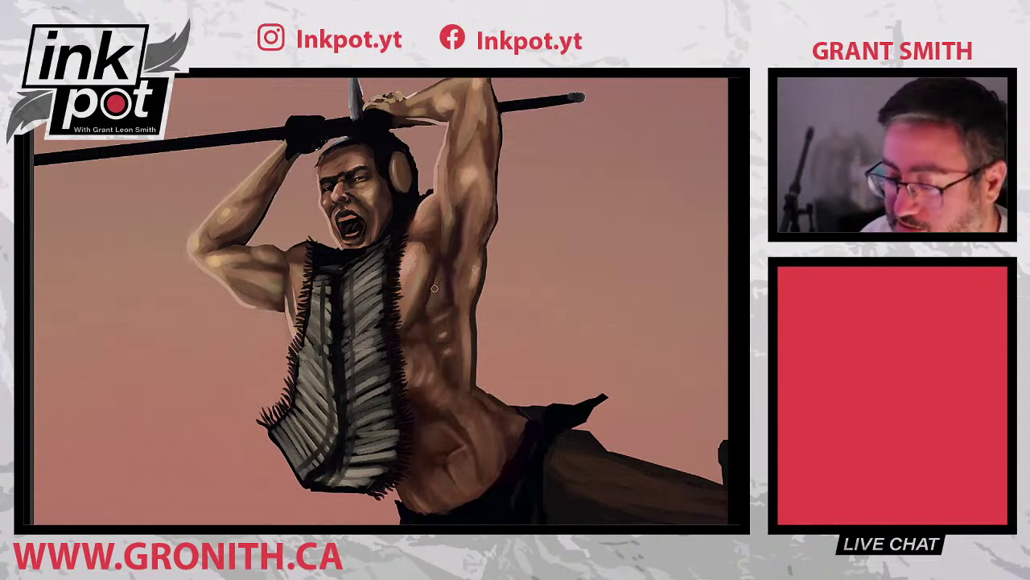
# - Restore the palettes, recentre the warrior, and switch to the Smooth blend sub tool
pyautogui.press('Tab')
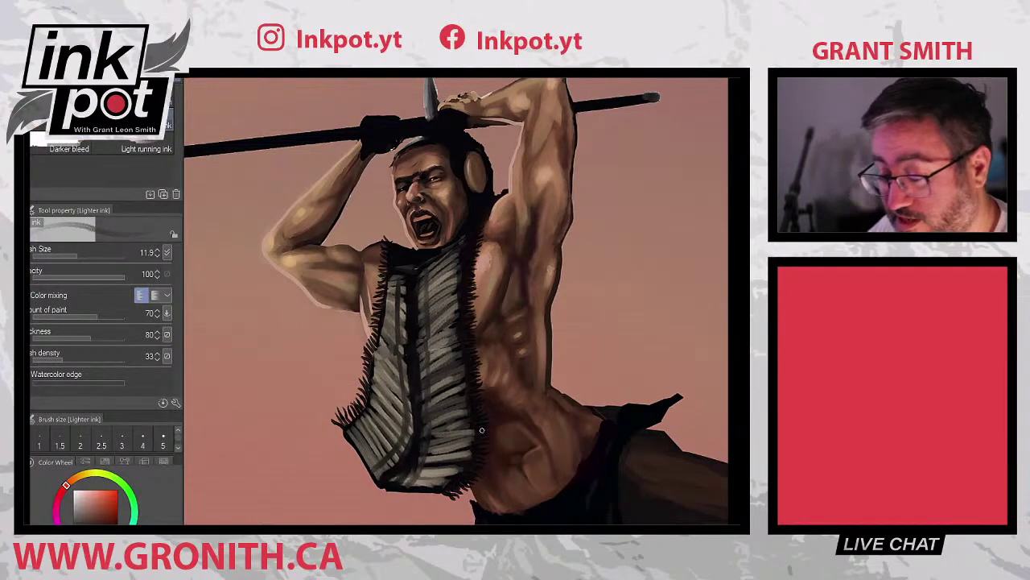
pyautogui.moveTo(509, 421); pyautogui.dragTo(499, 425)
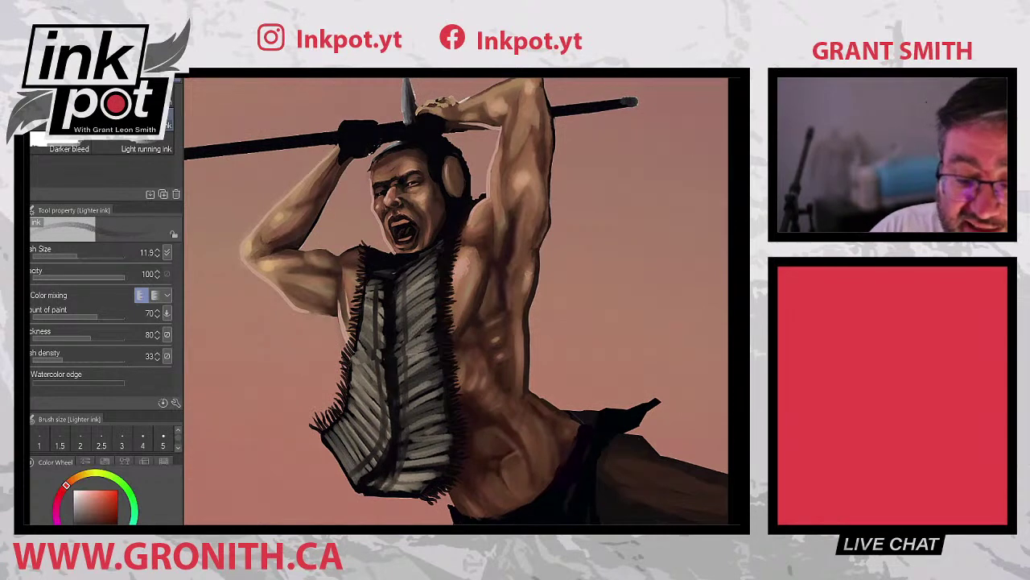
pyautogui.press('j')
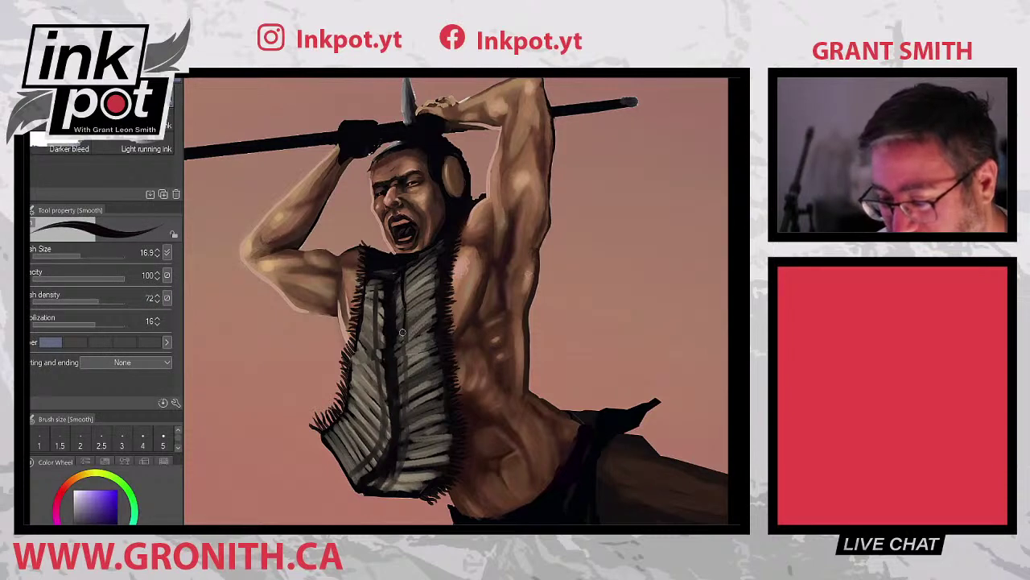
# - Blend the shading down the chest centre and along the vest's lower edge with Smooth
pyautogui.moveTo(402, 344)
pyautogui.mouseDown()
pyautogui.moveTo(408, 445)
pyautogui.moveTo(388, 493)
pyautogui.moveTo(363, 424)
pyautogui.moveTo(364, 455)
pyautogui.moveTo(349, 475)
pyautogui.moveTo(383, 433)
pyautogui.moveTo(385, 329)
pyautogui.moveTo(378, 355)
pyautogui.moveTo(375, 302)
pyautogui.moveTo(393, 250)
pyautogui.mouseUp()
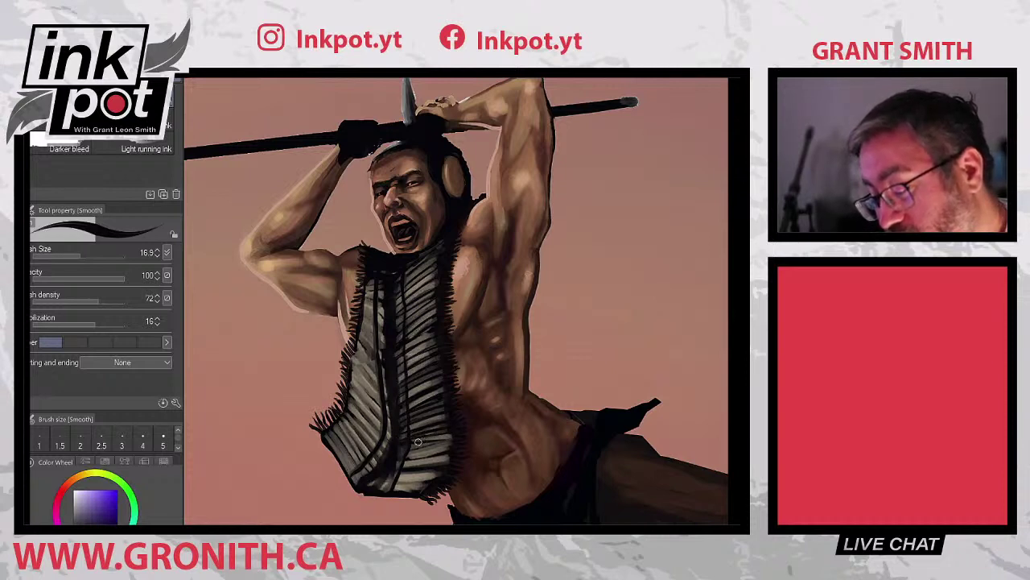
pyautogui.moveTo(395, 458)
pyautogui.mouseDown()
pyautogui.moveTo(451, 445)
pyautogui.moveTo(394, 463)
pyautogui.moveTo(433, 467)
pyautogui.moveTo(384, 477)
pyautogui.moveTo(431, 479)
pyautogui.moveTo(375, 482)
pyautogui.moveTo(387, 475)
pyautogui.moveTo(382, 485)
pyautogui.moveTo(411, 487)
pyautogui.moveTo(364, 478)
pyautogui.moveTo(387, 488)
pyautogui.mouseUp()
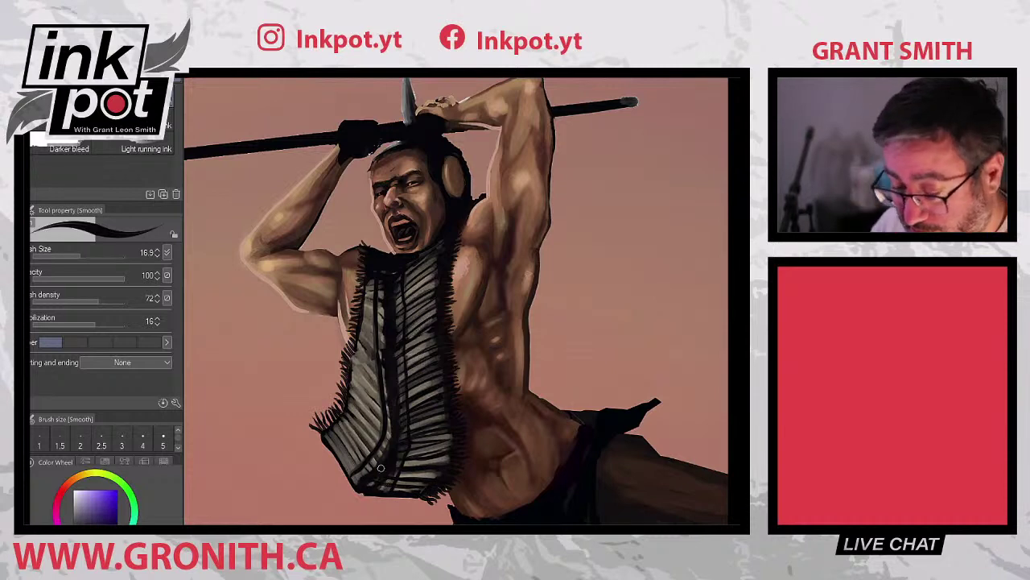
# - Eyedrop dark brown, reddish skin, near-black, salmon red and muted brown to paint the vest stripes
pyautogui.keyDown('alt'); pyautogui.click(388, 471); pyautogui.keyUp('alt')
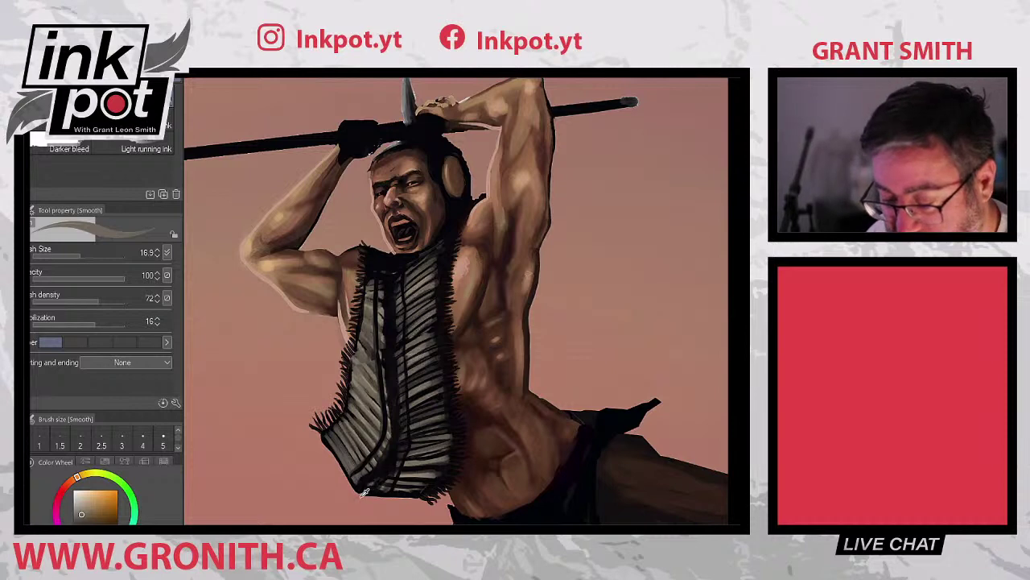
pyautogui.keyDown('alt'); pyautogui.click(375, 487); pyautogui.keyUp('alt')
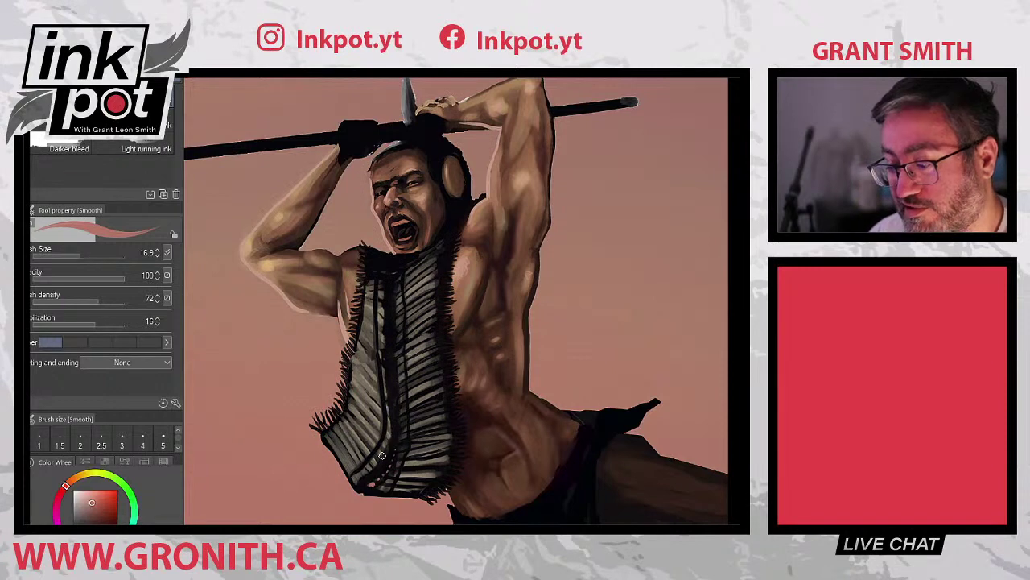
pyautogui.keyDown('alt'); pyautogui.click(447, 387); pyautogui.keyUp('alt')
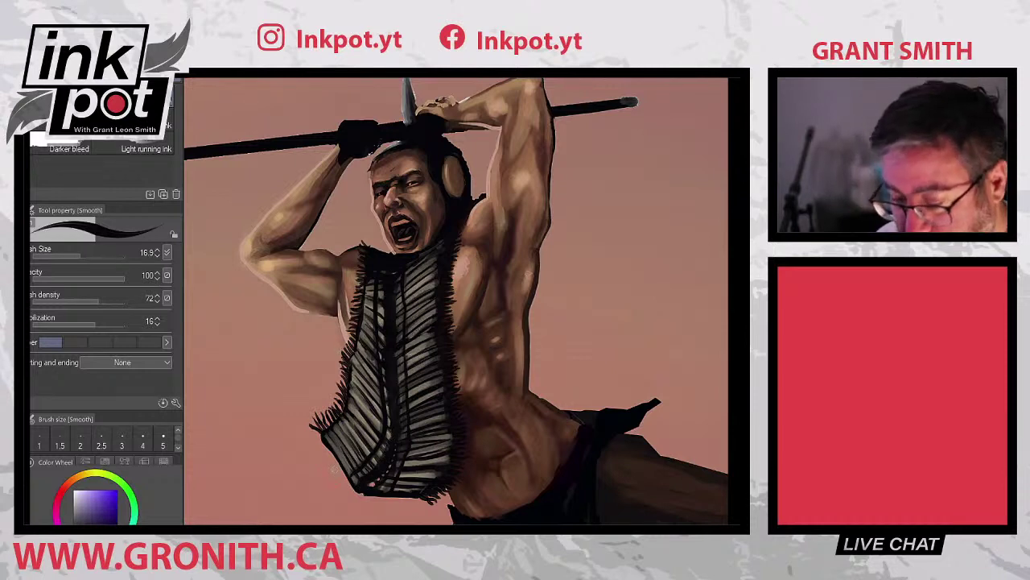
pyautogui.keyDown('alt'); pyautogui.click(339, 452); pyautogui.keyUp('alt')
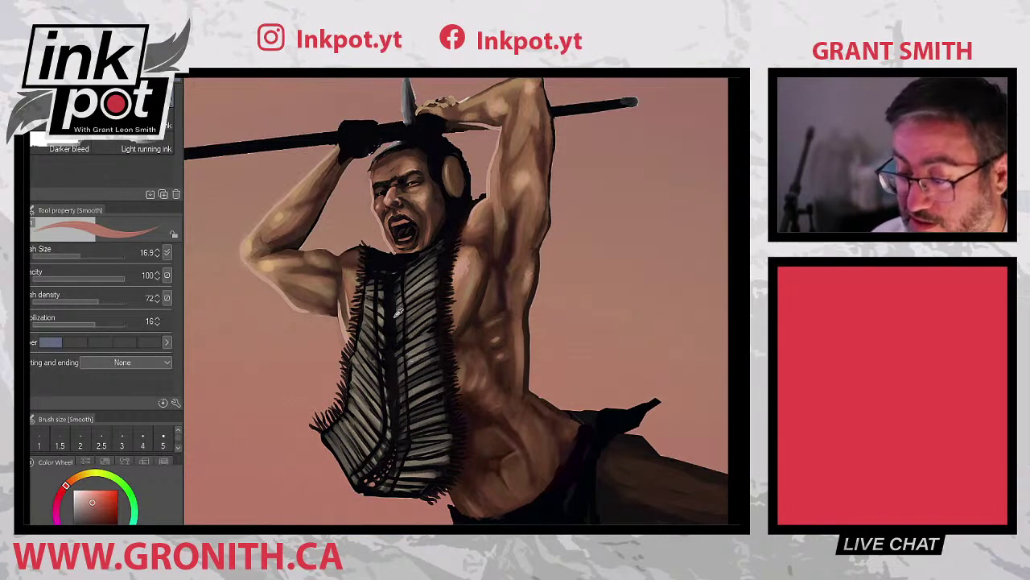
pyautogui.keyDown('alt'); pyautogui.click(387, 334); pyautogui.keyUp('alt')
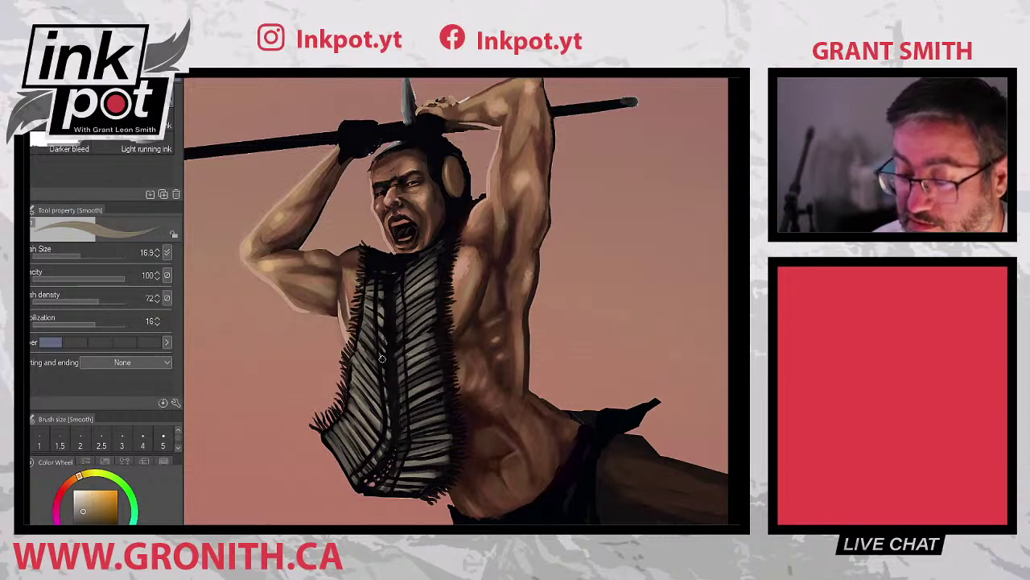
# - Compare the full canvas with the references, then sample the chest and the vest's dark reddish-brown
pyautogui.scroll(-5, 387, 358)
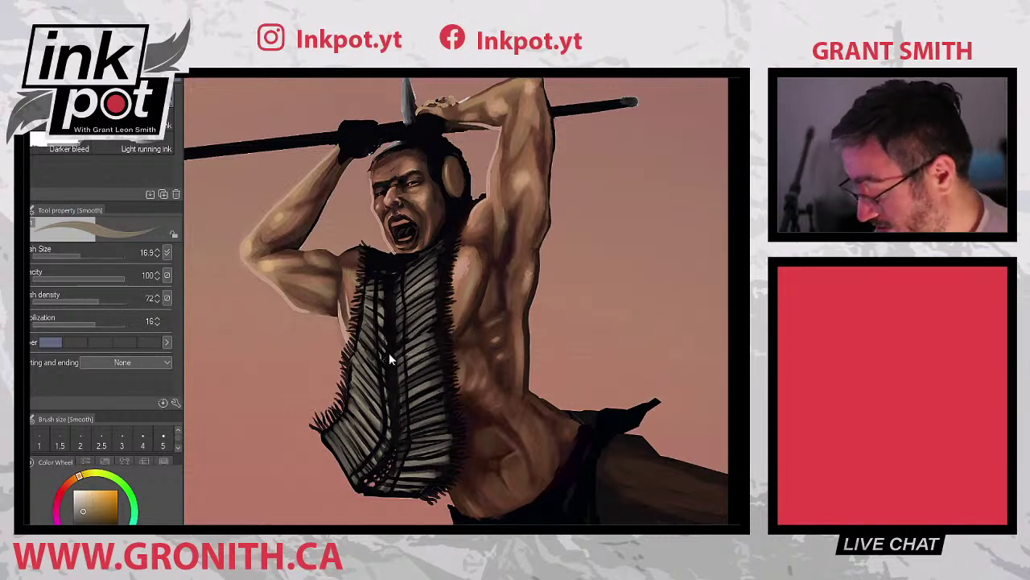
pyautogui.scroll(-3, 389, 352)
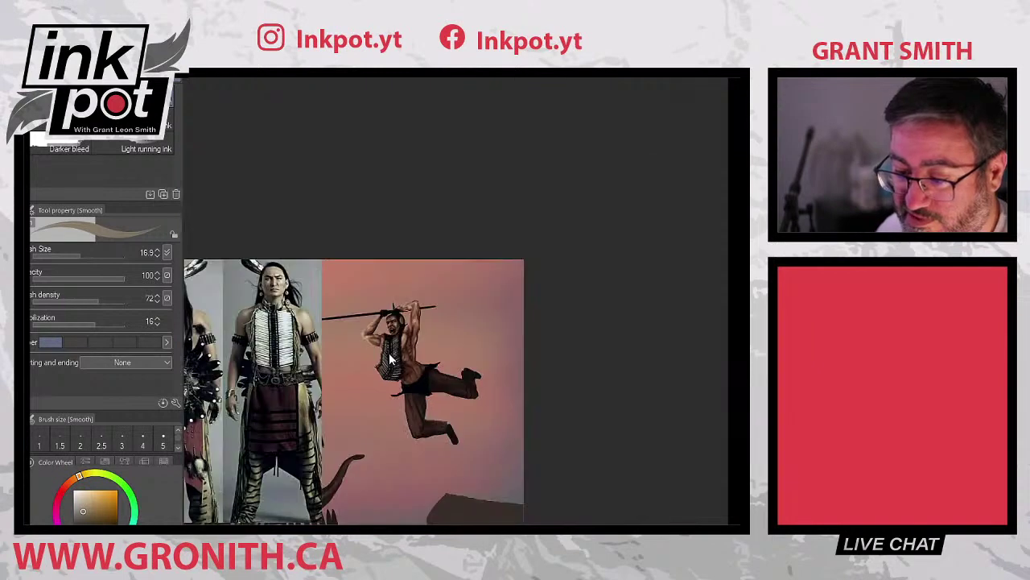
pyautogui.scroll(5, 389, 353)
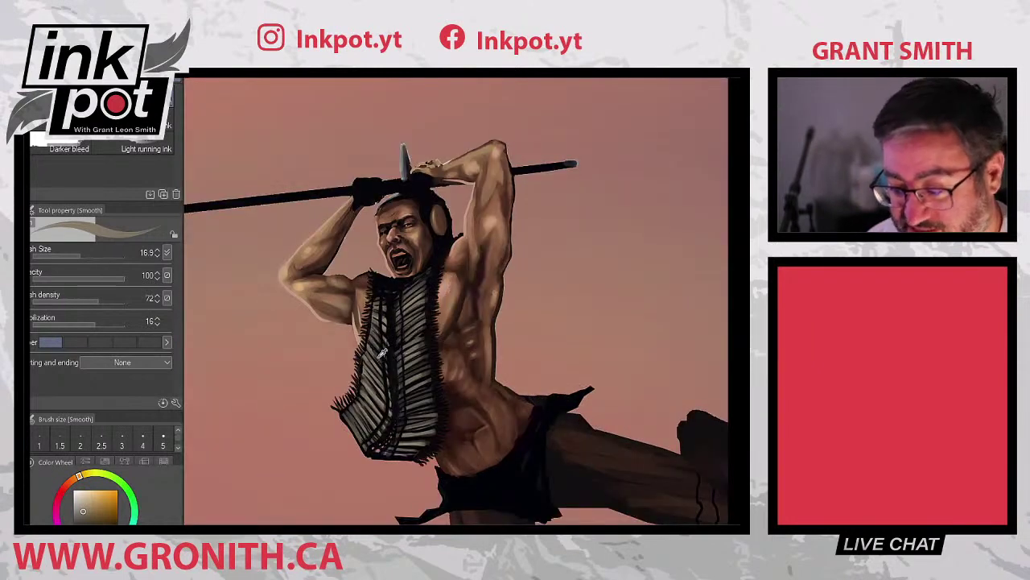
pyautogui.keyDown('alt'); pyautogui.click(380, 360); pyautogui.keyUp('alt')
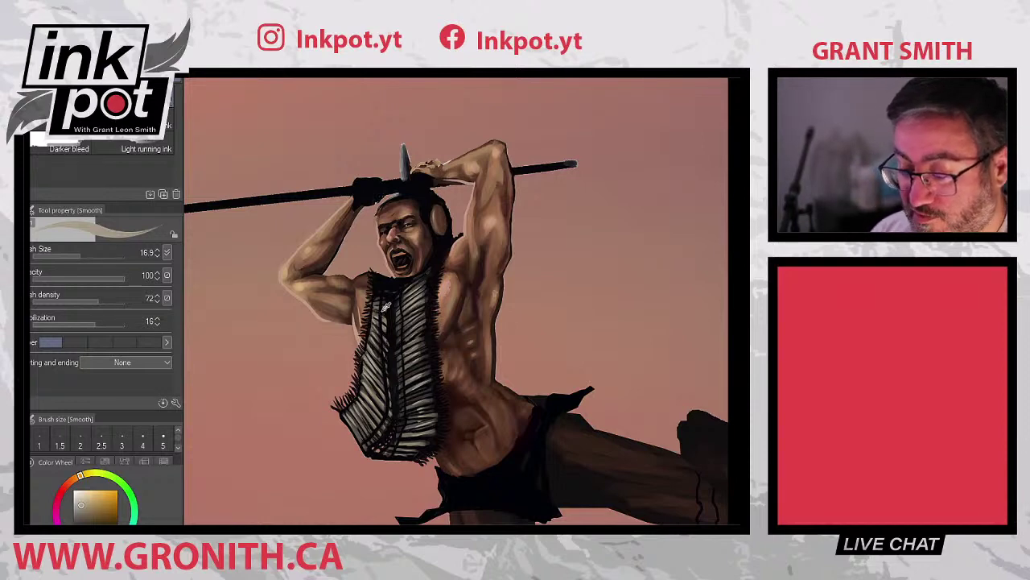
pyautogui.keyDown('alt'); pyautogui.click(415, 363); pyautogui.keyUp('alt')
# - Paint light strokes on the vest's lower left with a size 23.8 Lighter brush, then sample orange-brown
pyautogui.press('b')
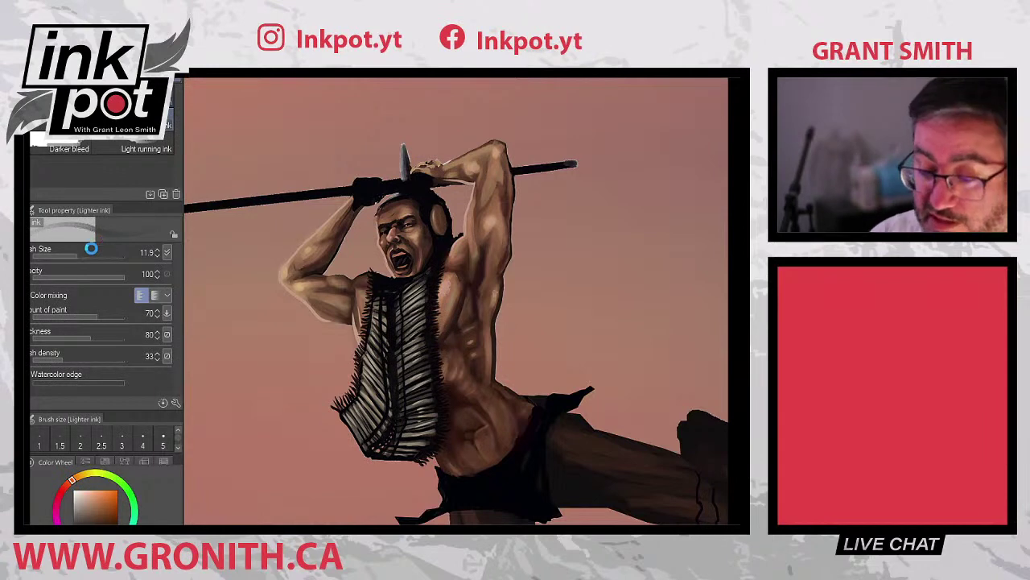
pyautogui.moveTo(81, 254); pyautogui.dragTo(84, 257)
pyautogui.moveTo(365, 435)
pyautogui.mouseDown()
pyautogui.moveTo(367, 423)
pyautogui.moveTo(380, 438)
pyautogui.moveTo(378, 361)
pyautogui.moveTo(389, 414)
pyautogui.moveTo(377, 440)
pyautogui.mouseUp()
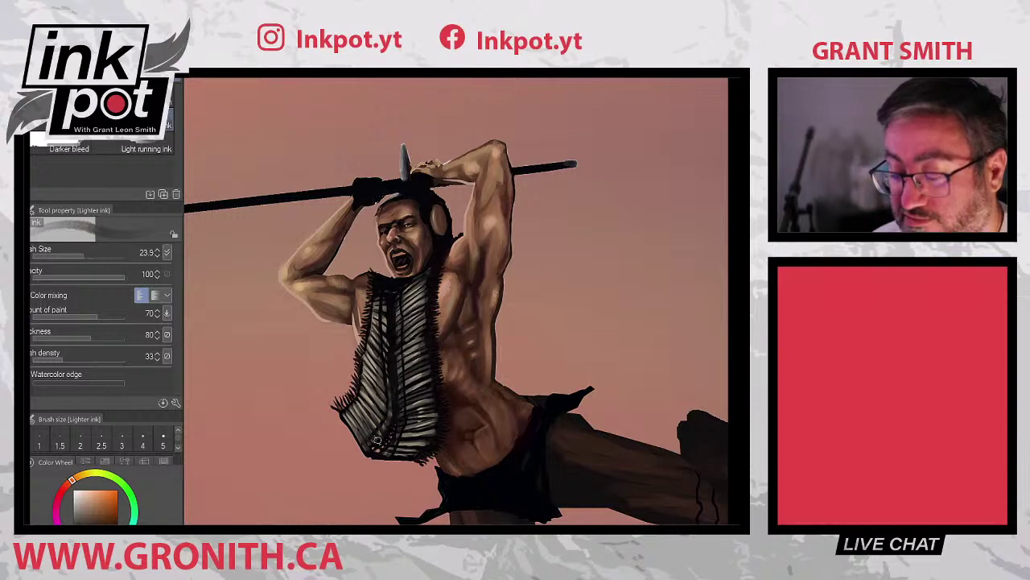
pyautogui.press('j')
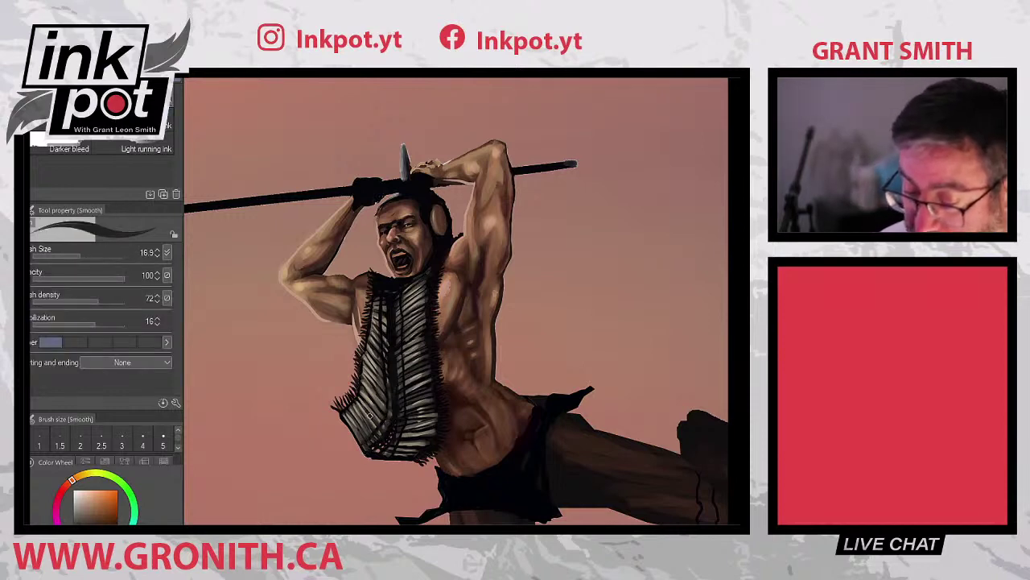
pyautogui.press('x')
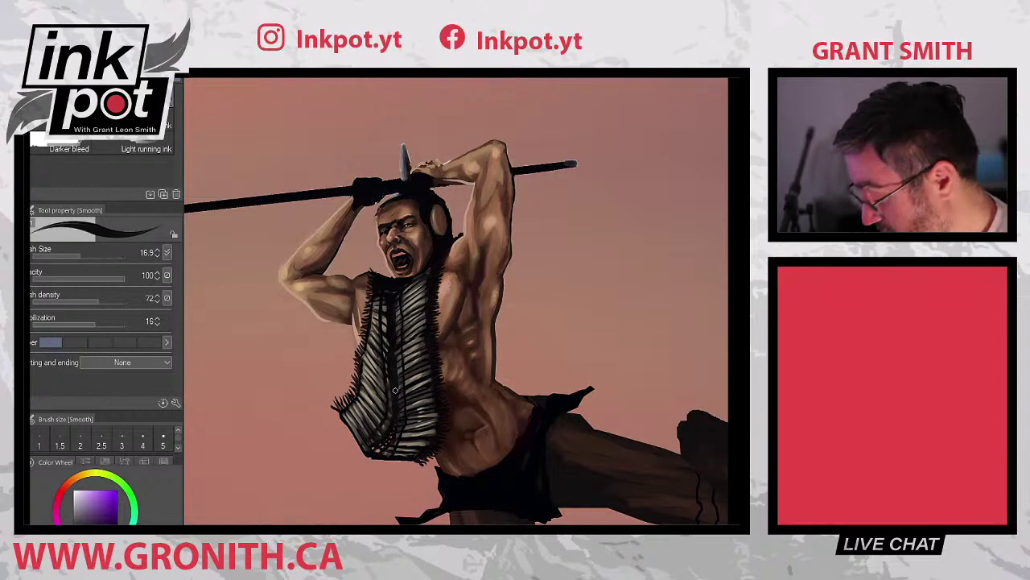
pyautogui.scroll(-5, 395, 390)
pyautogui.scroll(6, 395, 393)
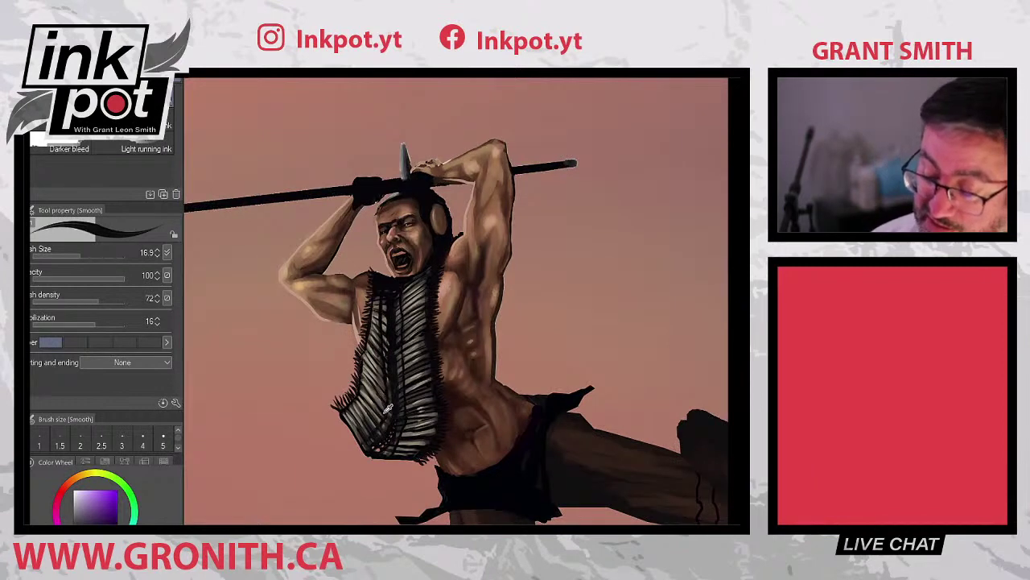
pyautogui.keyDown('alt'); pyautogui.click(386, 400); pyautogui.keyUp('alt')
# - Set the Lighter ink brush to size 10.3 and load a light skin tone from the body
pyautogui.press('b')
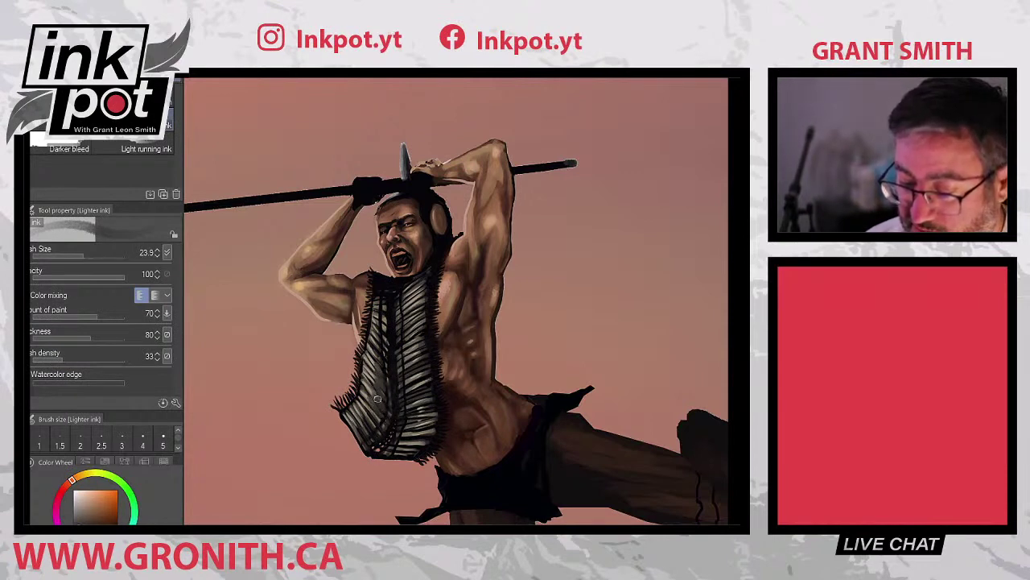
pyautogui.press('x')
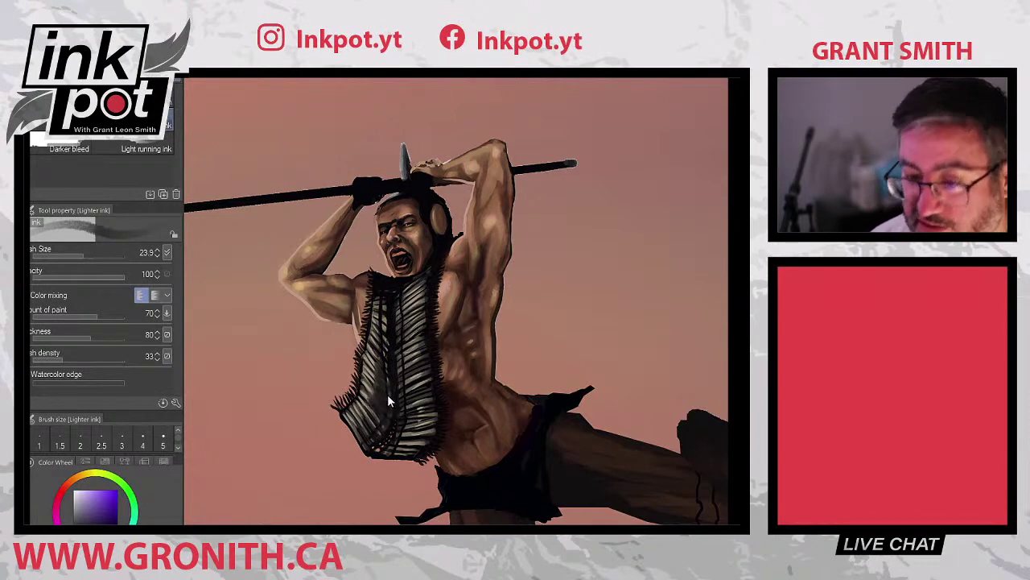
pyautogui.press('j')
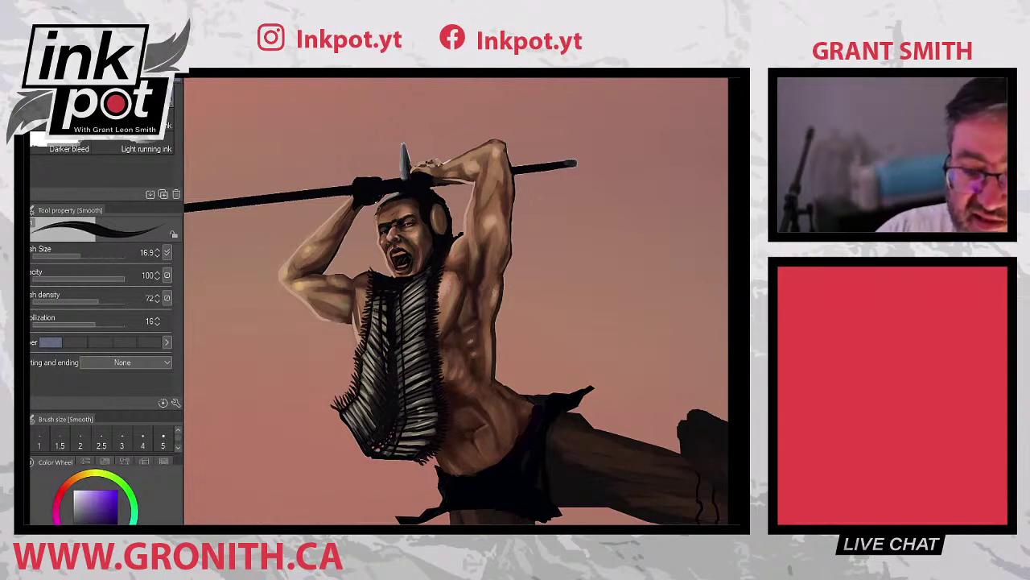
pyautogui.press('b')
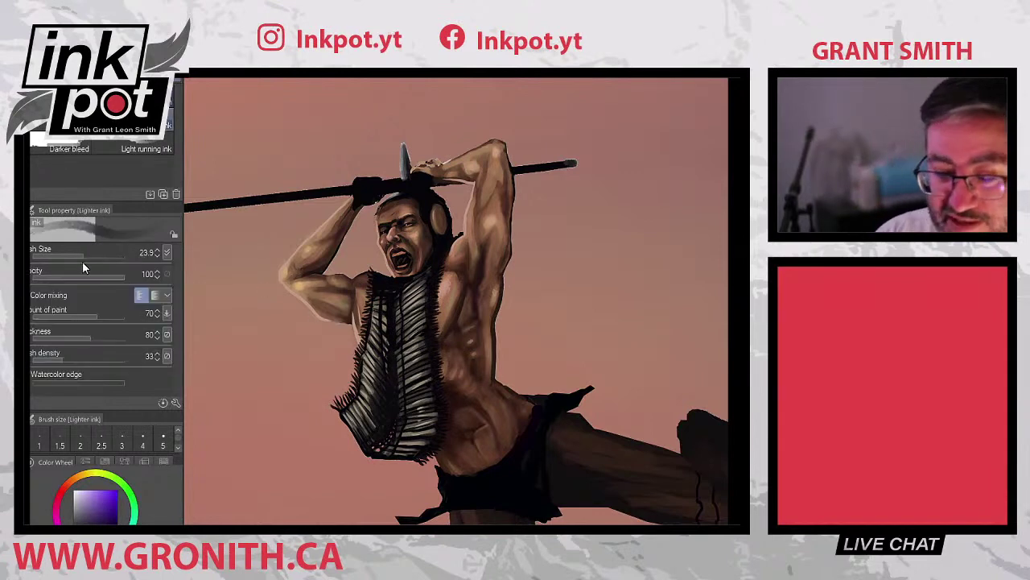
pyautogui.click(76, 252)
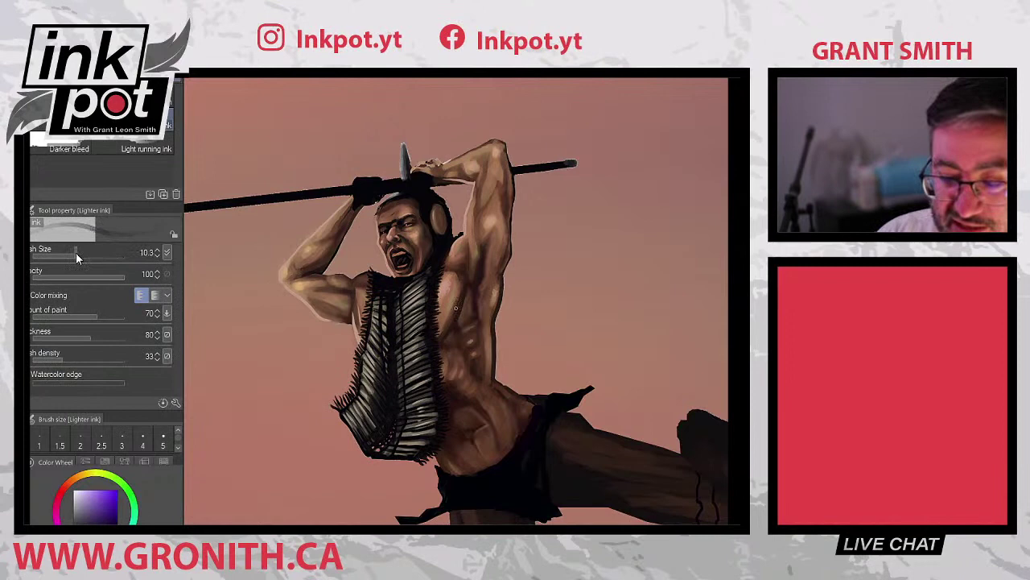
pyautogui.keyDown('alt'); pyautogui.click(377, 388); pyautogui.keyUp('alt')
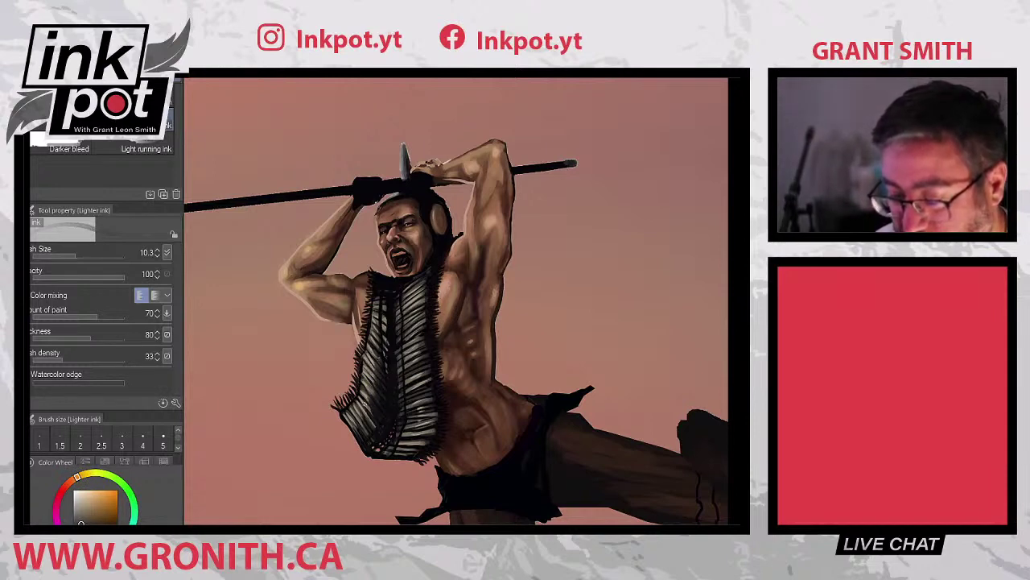
pyautogui.keyDown('alt'); pyautogui.click(366, 397); pyautogui.keyUp('alt')
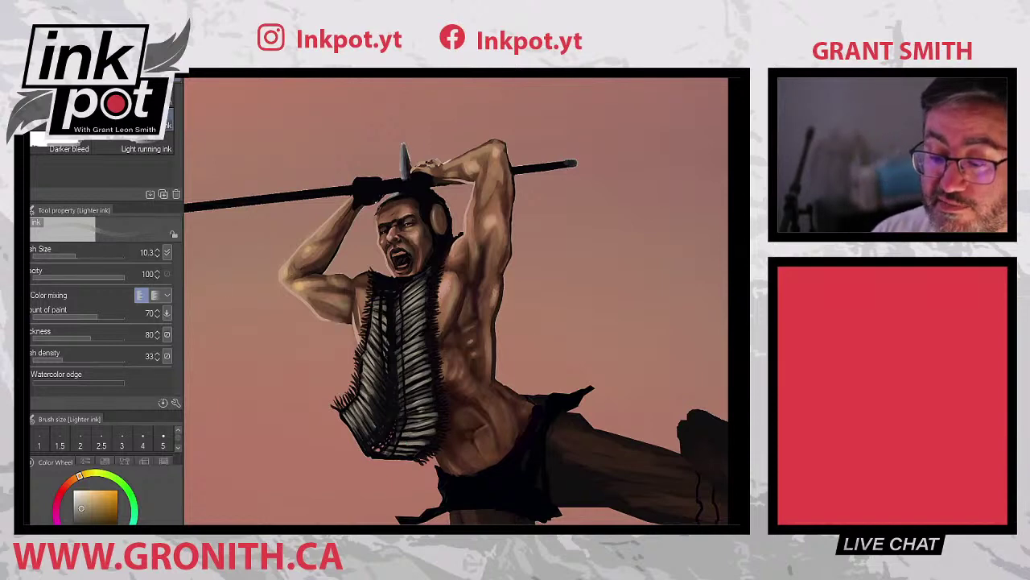
# - Check the reference photo, sample a darker colour from the warrior, and switch to Smooth blending
pyautogui.moveTo(369, 425); pyautogui.dragTo(593, 388)
pyautogui.moveTo(501, 398); pyautogui.dragTo(370, 400)
pyautogui.keyDown('alt'); pyautogui.click(370, 400); pyautogui.keyUp('alt')
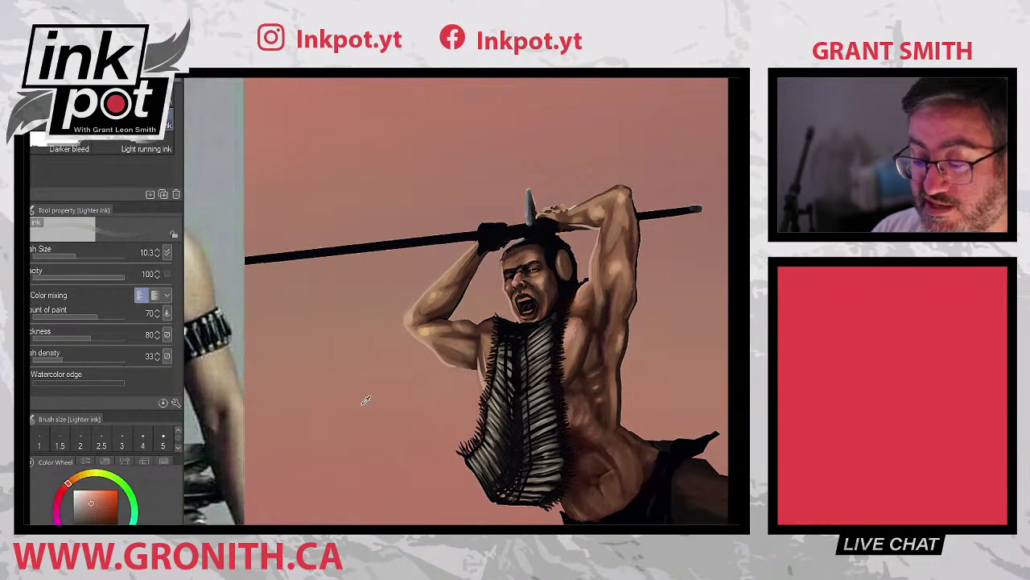
pyautogui.moveTo(589, 377); pyautogui.dragTo(385, 378)
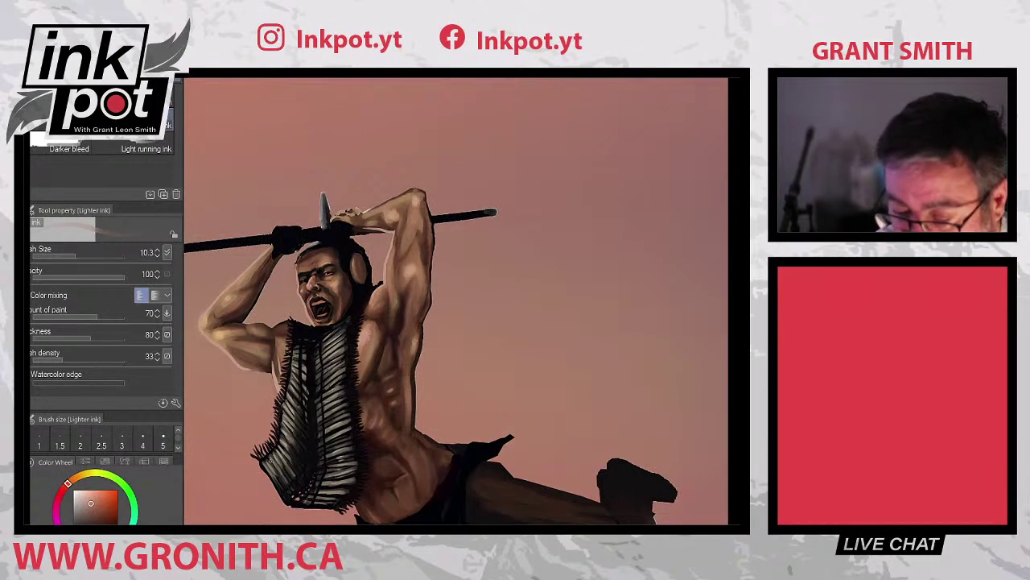
pyautogui.press('j')
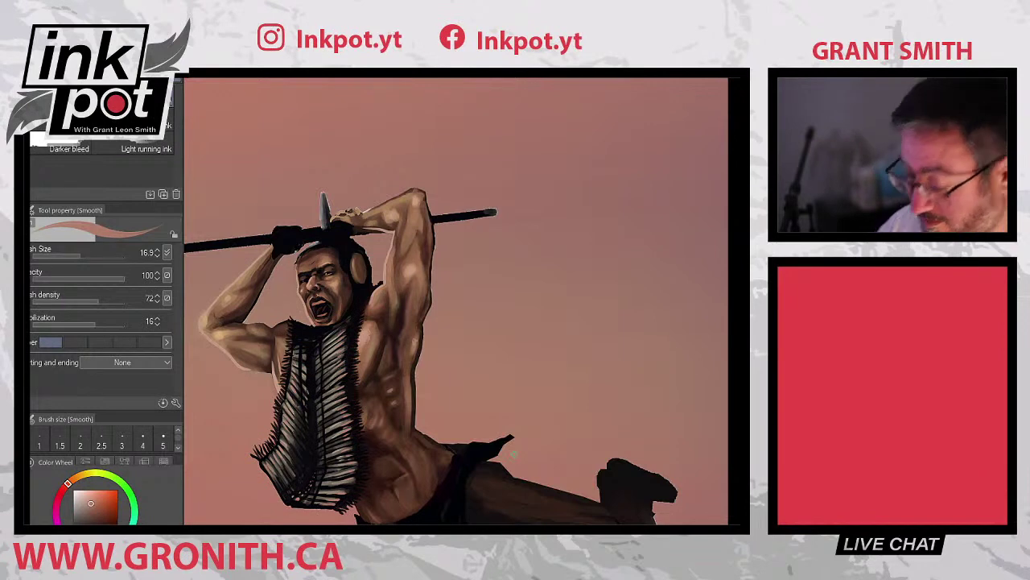
# - Zoom out to view the legs, beast's tail and rock, and sample the sky's dark pink
pyautogui.scroll(-5, 514, 454)
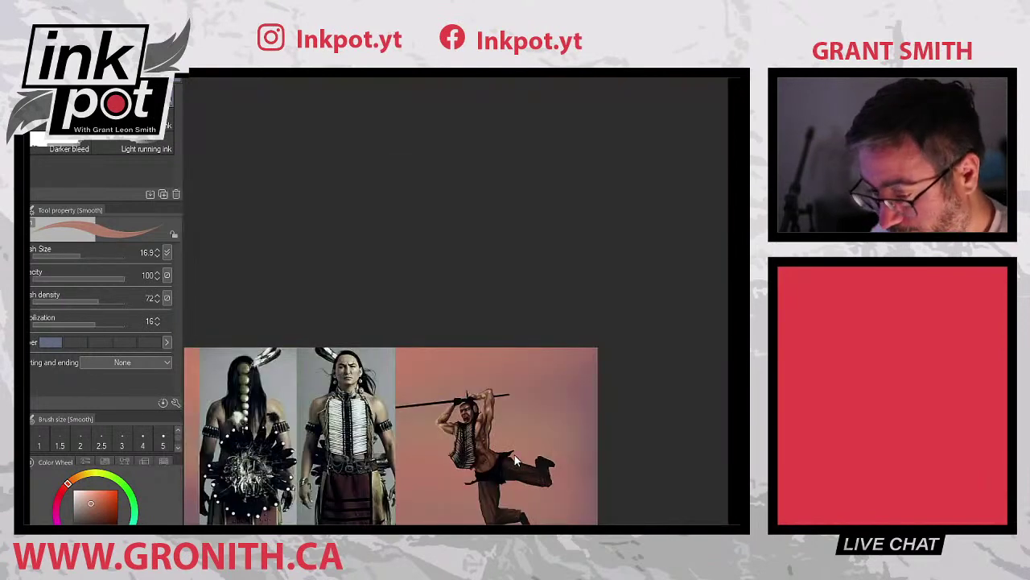
pyautogui.scroll(3, 516, 460)
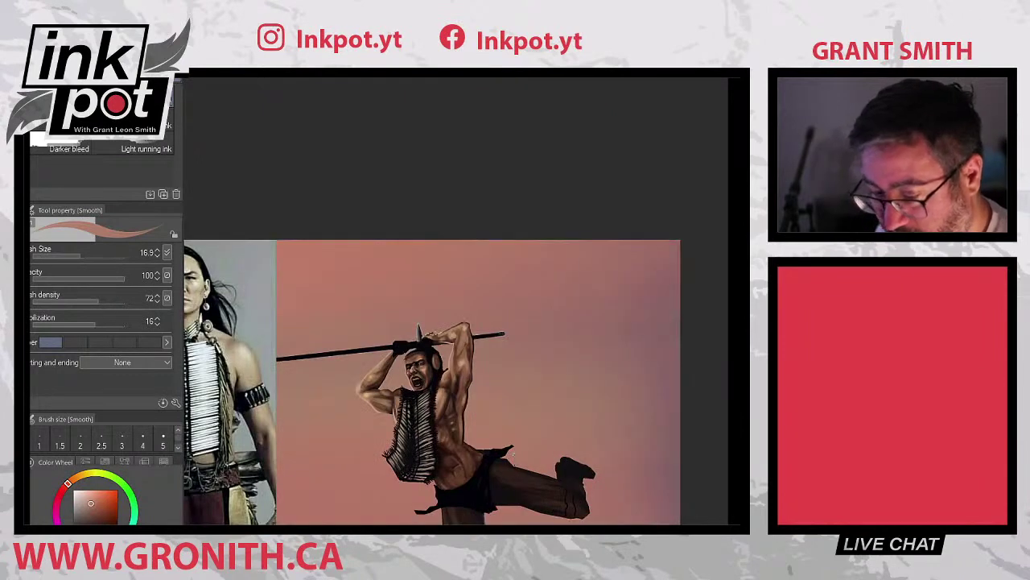
pyautogui.scroll(-5, 570, 455)
pyautogui.hscroll(2, 582, 416)
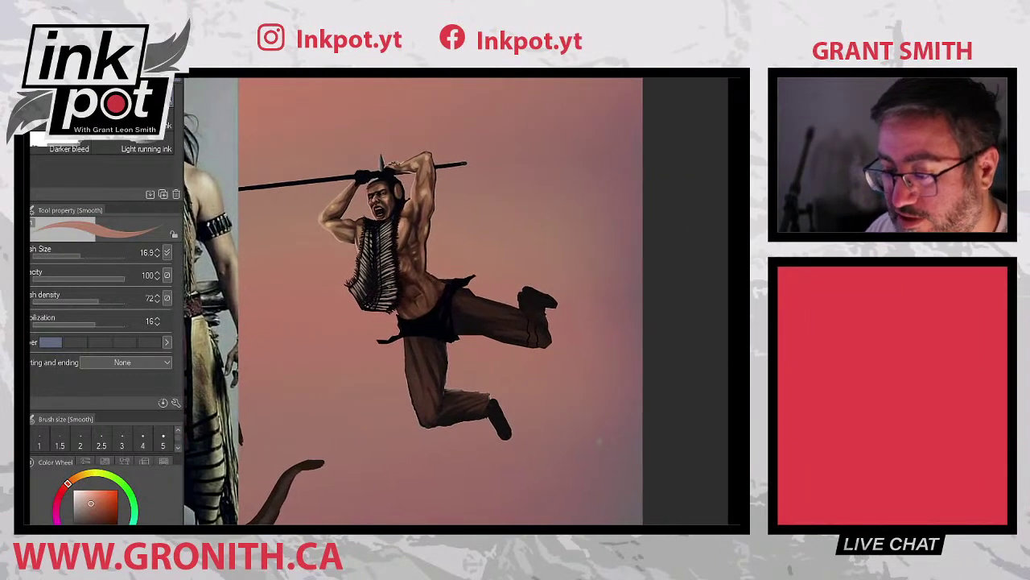
pyautogui.moveTo(501, 490); pyautogui.dragTo(619, 296)
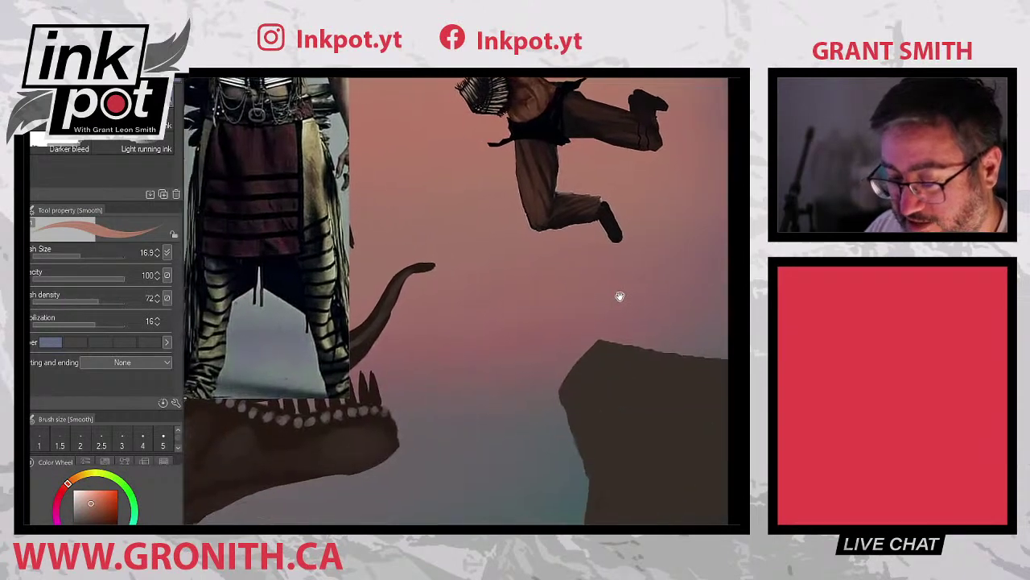
pyautogui.keyDown('alt'); pyautogui.click(409, 481); pyautogui.keyUp('alt')
# - Zoom and pan into a close-up of the warrior's head, raised arms and spear
pyautogui.scroll(6, 350, 314)
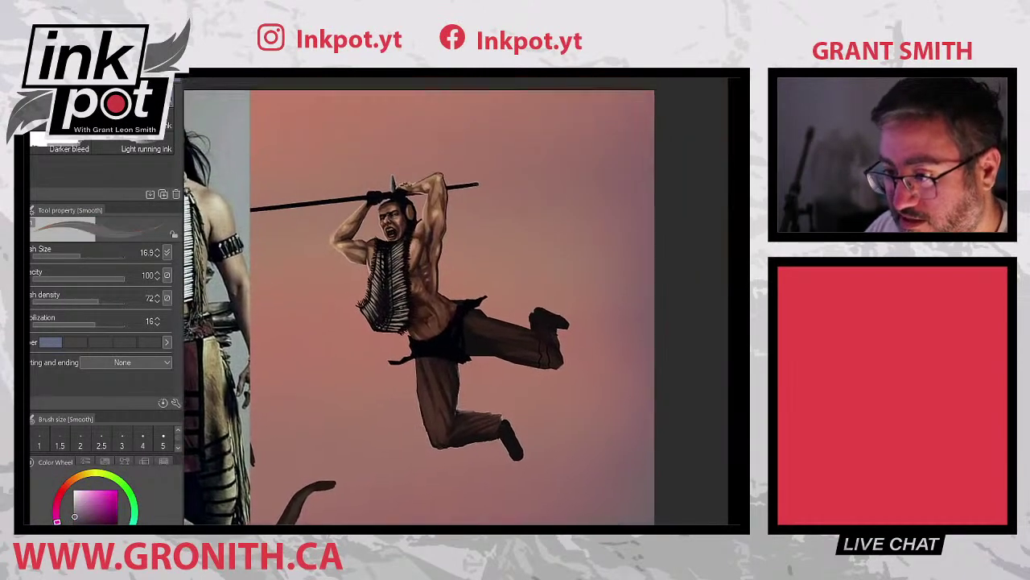
pyautogui.scroll(2, 529, 496)
pyautogui.scroll(1, 529, 495)
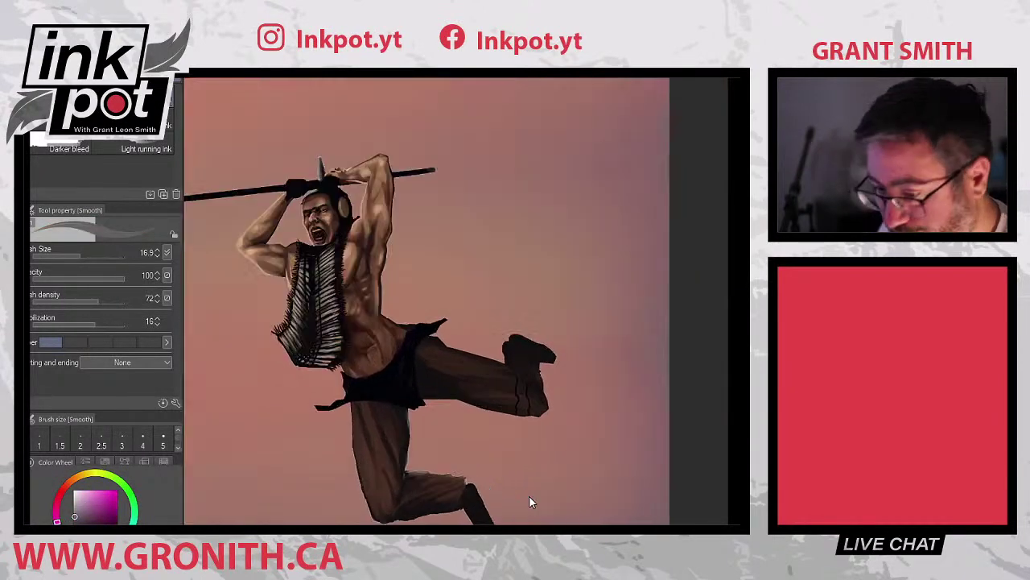
pyautogui.scroll(2, 529, 494)
pyautogui.scroll(1, 497, 415)
pyautogui.moveTo(496, 415); pyautogui.dragTo(637, 478)
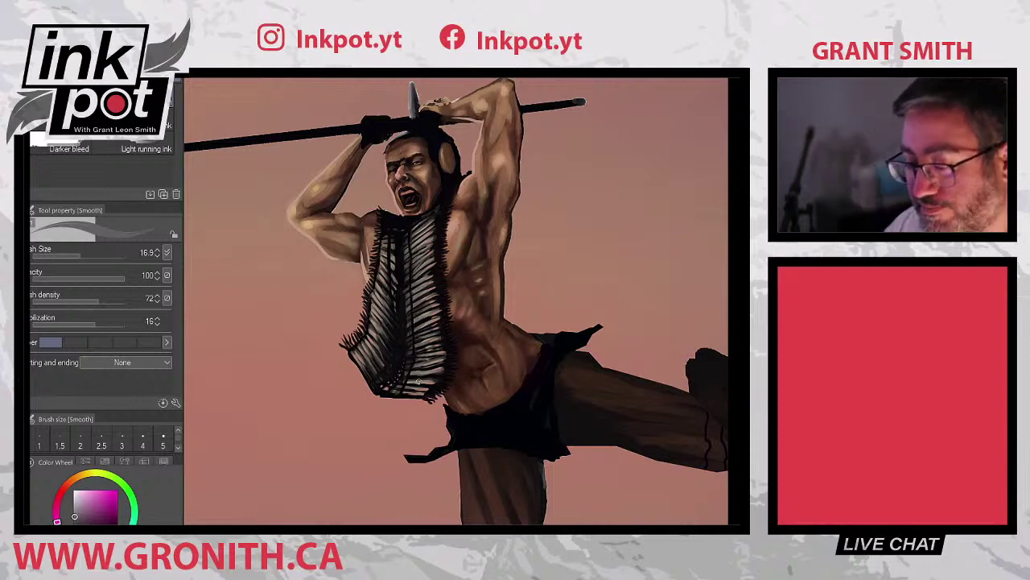
pyautogui.scroll(-5, 417, 381)
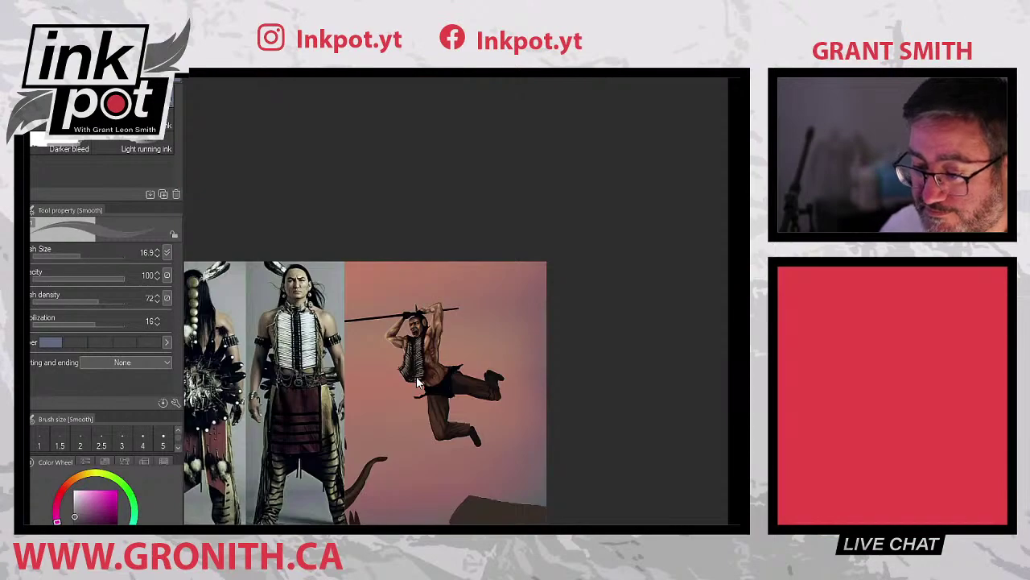
pyautogui.scroll(4, 416, 378)
pyautogui.scroll(2, 417, 383)
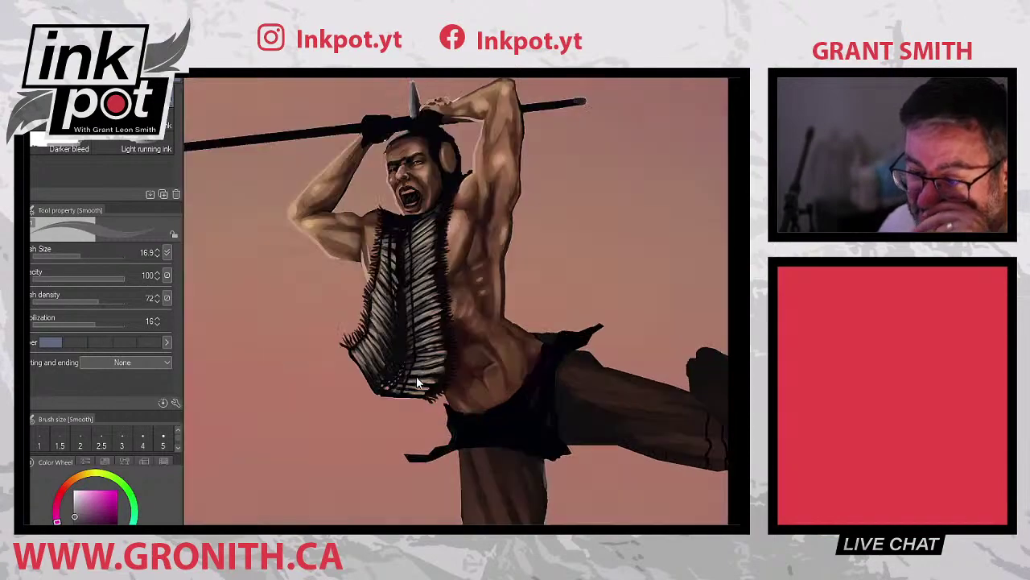
pyautogui.scroll(-5, 417, 382)
pyautogui.scroll(6, 416, 382)
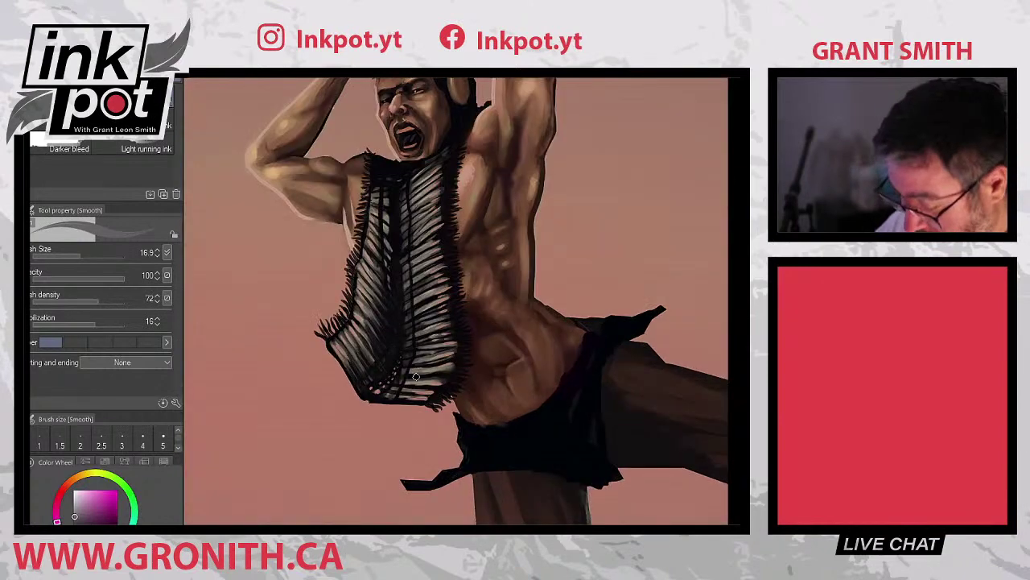
pyautogui.moveTo(579, 377); pyautogui.dragTo(573, 463)
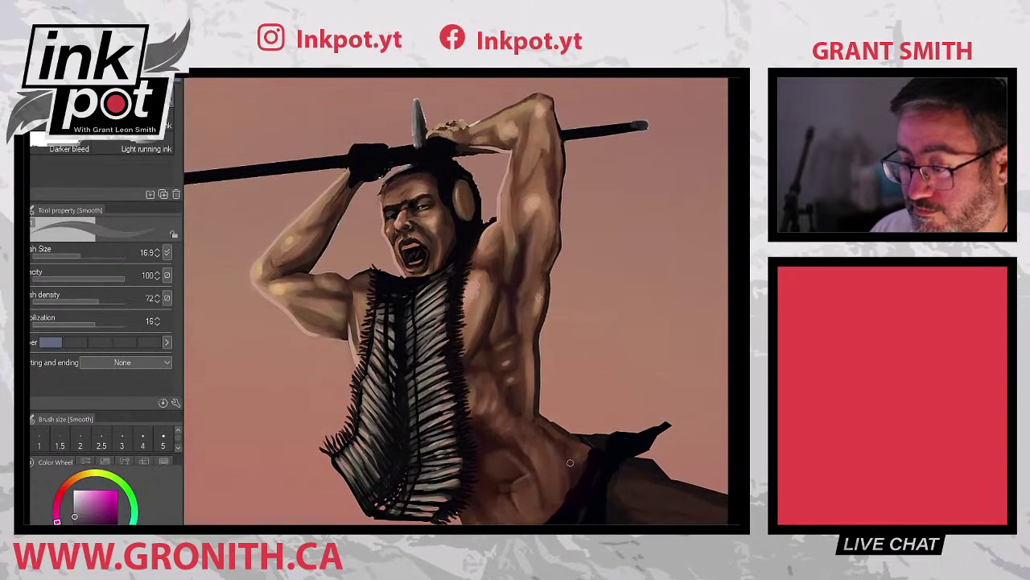
# - Sample the torso's brown skin, undo a stray stroke by the fringe, then pick maroon and light pink
pyautogui.keyDown('alt'); pyautogui.click(479, 308); pyautogui.keyUp('alt')
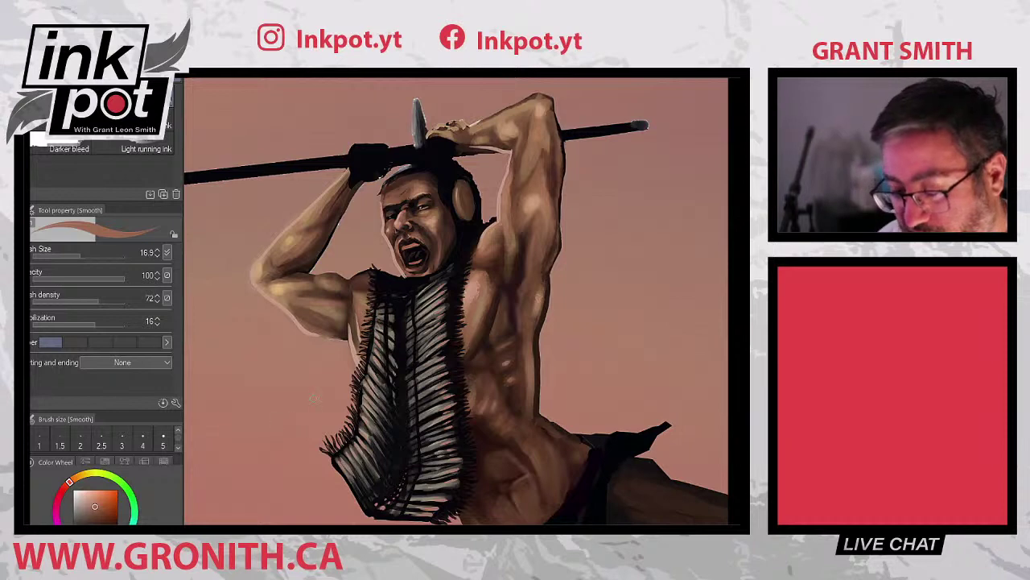
pyautogui.moveTo(314, 396); pyautogui.dragTo(272, 479)
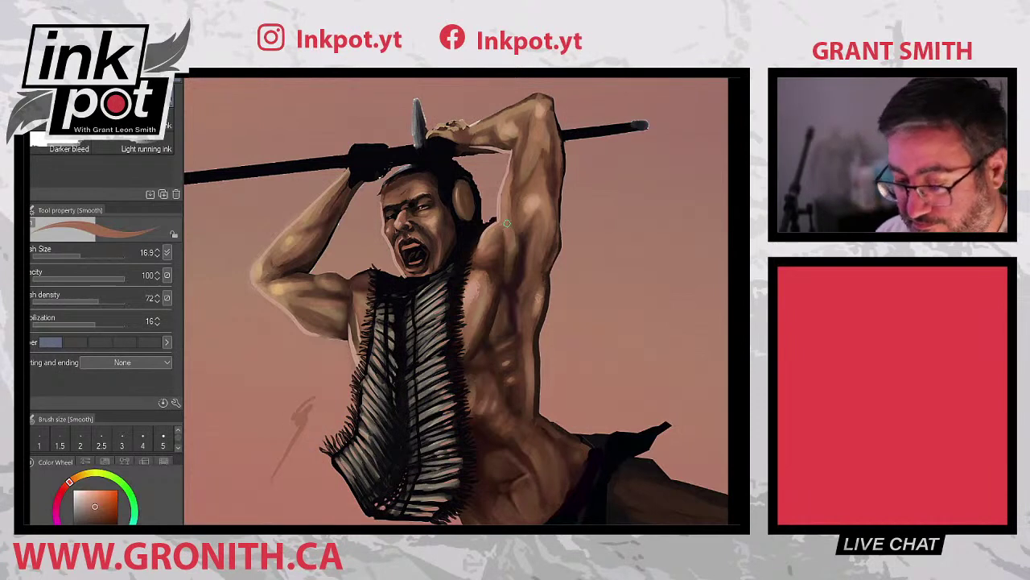
pyautogui.hotkey('ctrl', 'z')
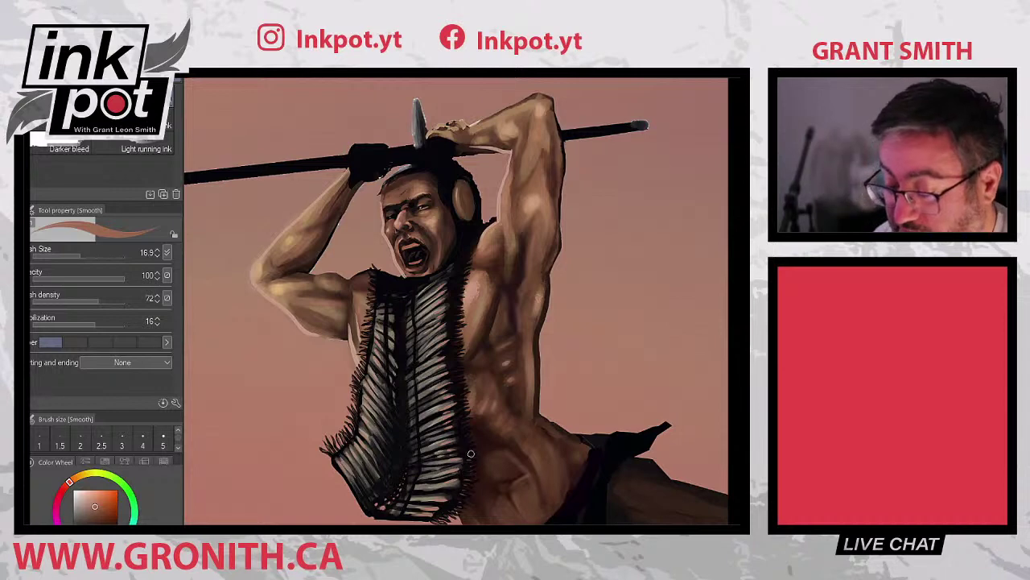
pyautogui.keyDown('alt'); pyautogui.click(486, 434); pyautogui.keyUp('alt')
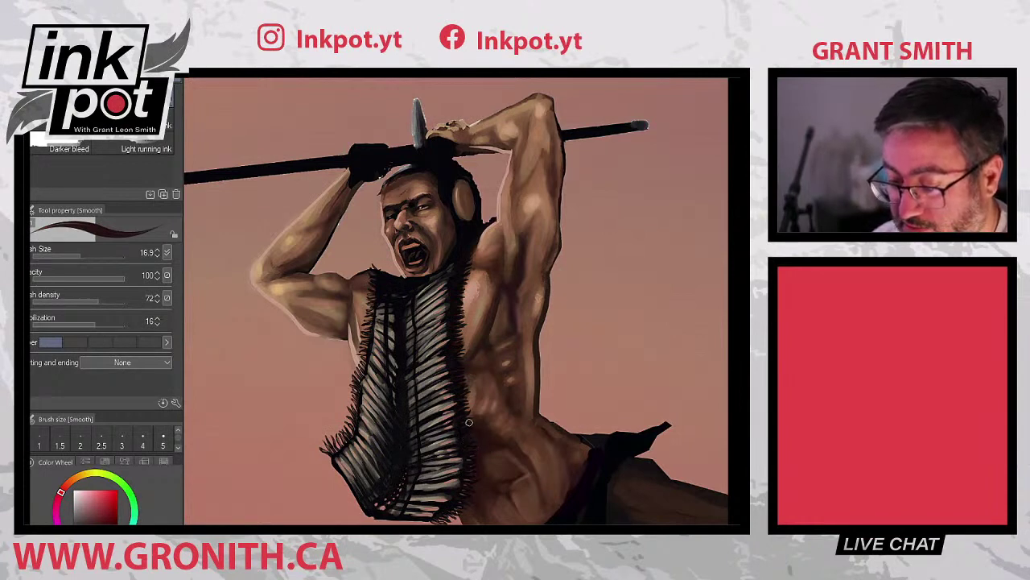
pyautogui.keyDown('alt'); pyautogui.click(472, 475); pyautogui.keyUp('alt')
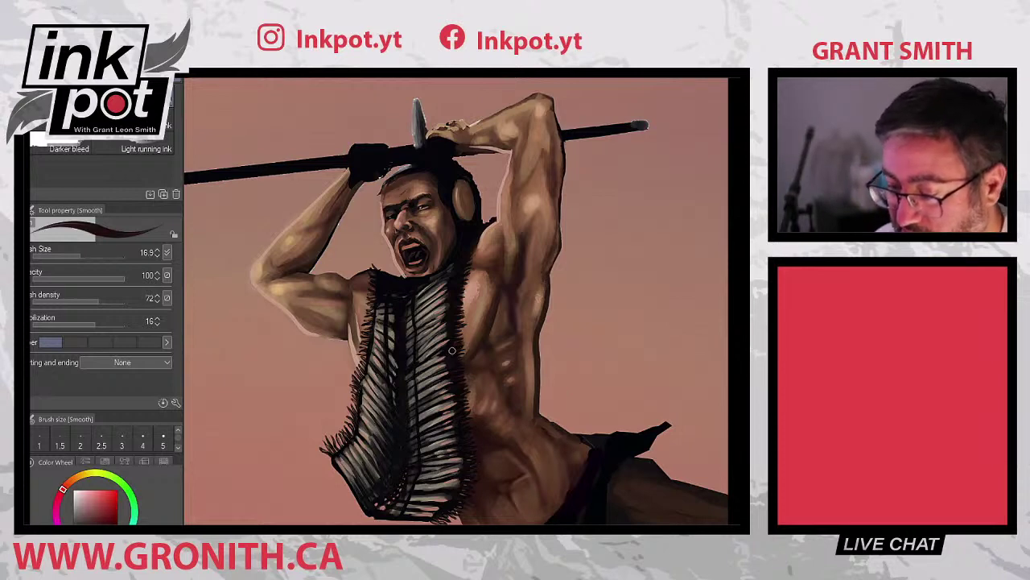
pyautogui.keyDown('alt'); pyautogui.click(293, 428); pyautogui.keyUp('alt')
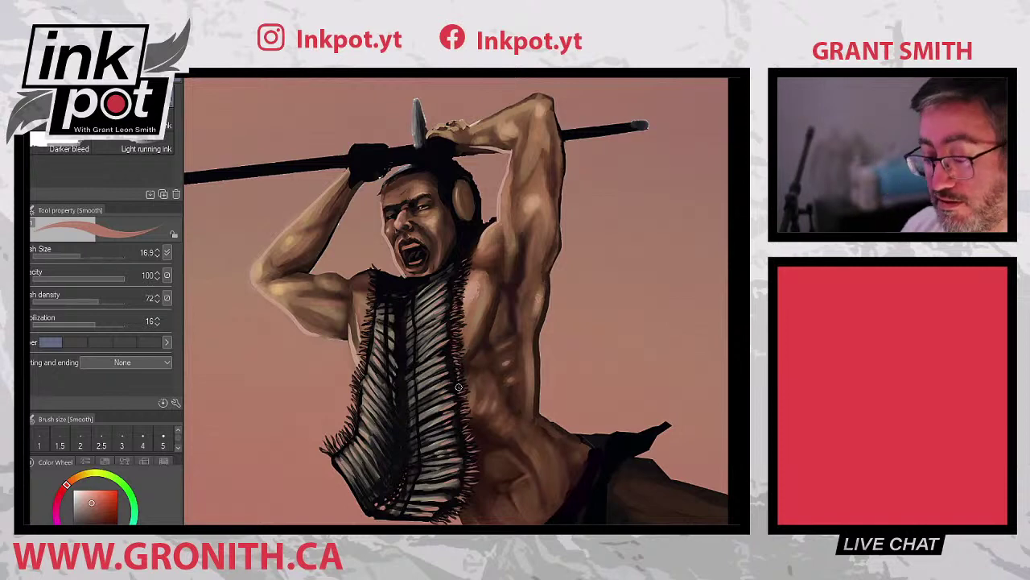
# - Compare the full canvas with the references, check the leg up close, then frame the head and spear
pyautogui.scroll(-4, 458, 384)
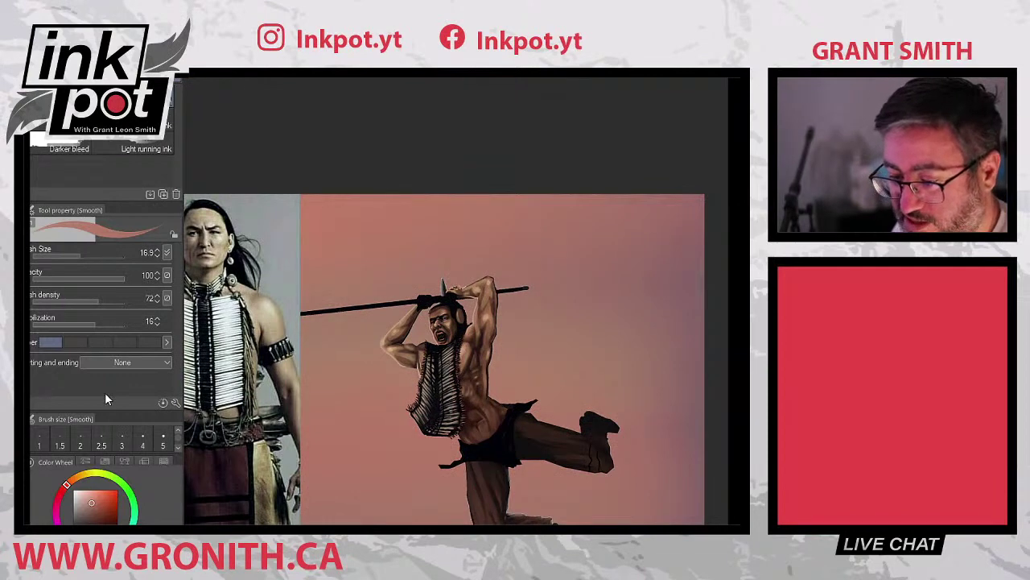
pyautogui.hotkey('ctrl', 'Tab')
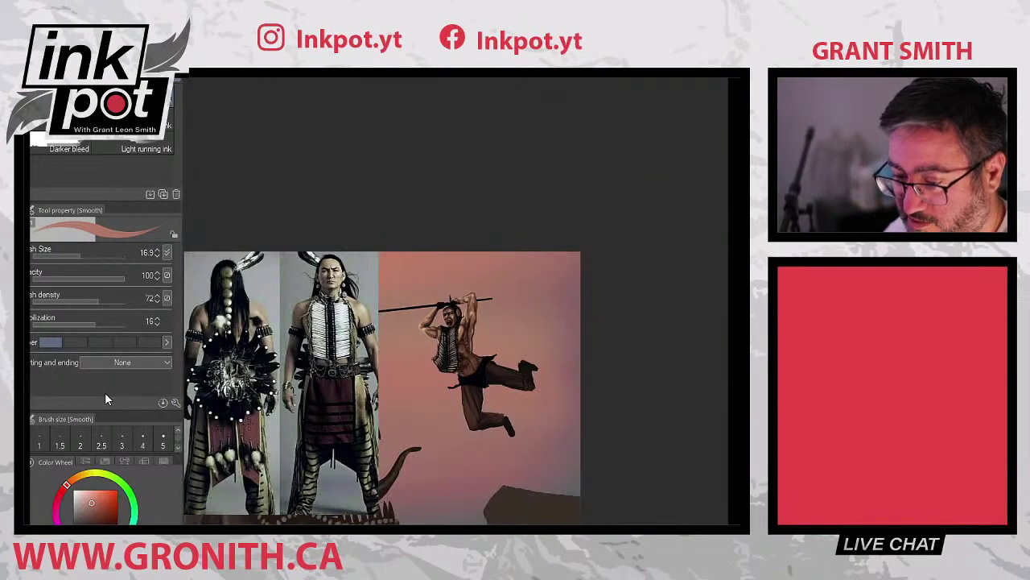
pyautogui.hotkey('ctrl', 'Tab')
pyautogui.hotkey('ctrl', '+')
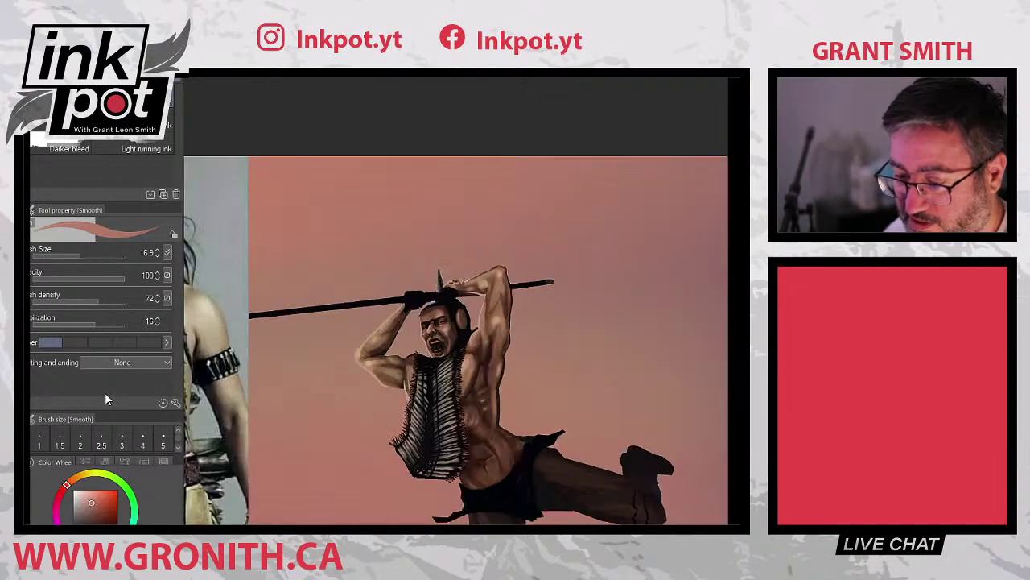
pyautogui.hotkey('ctrl', '+')
pyautogui.hotkey('ctrl', '-')
pyautogui.hotkey('ctrl', '-')
pyautogui.hotkey('ctrl', '-')
pyautogui.hotkey('ctrl', '-')
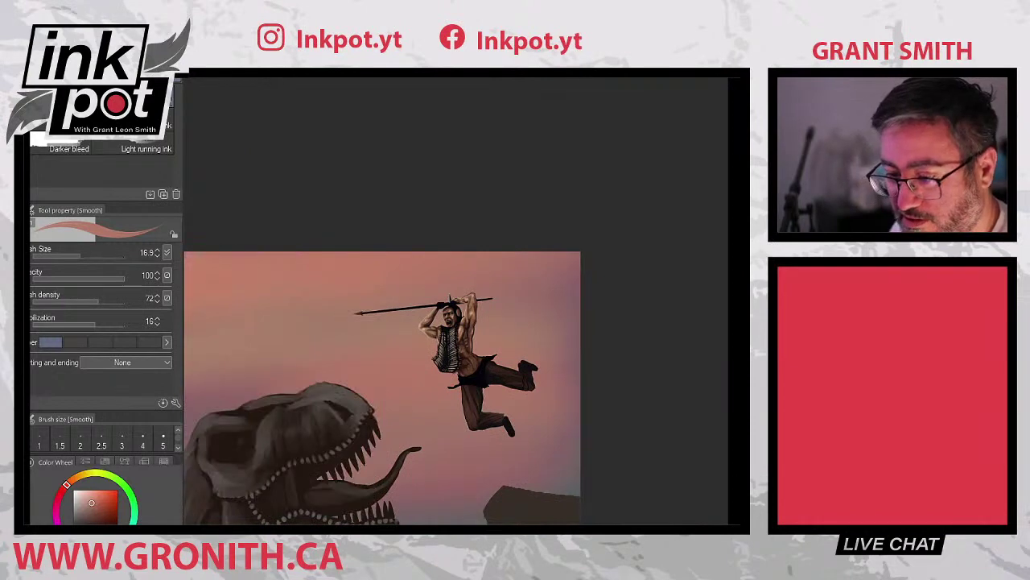
pyautogui.hotkey('ctrl', '+')
pyautogui.hotkey('ctrl', '+')
pyautogui.hotkey('ctrl', '+')
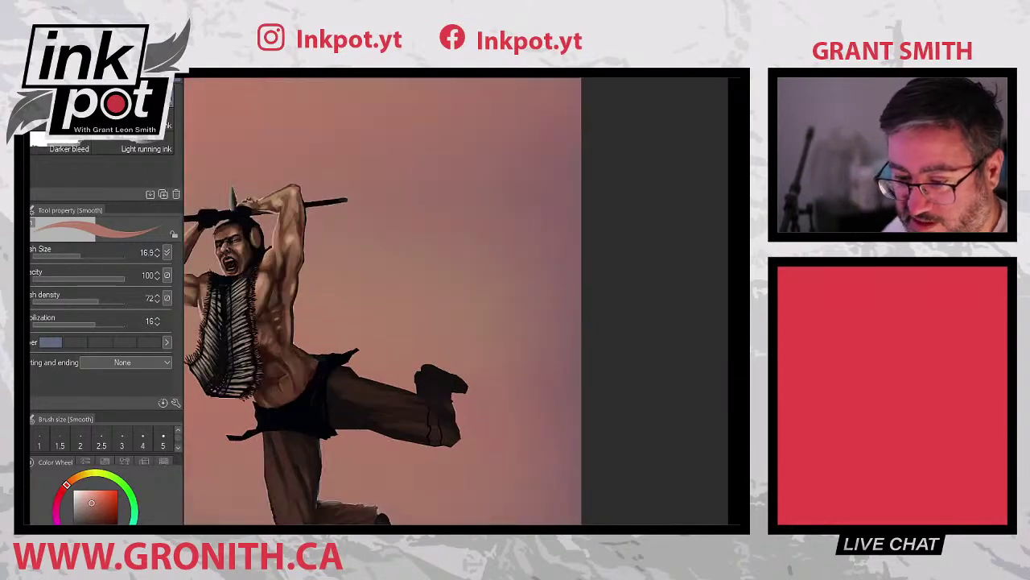
pyautogui.hotkey('ctrl', '-')
pyautogui.hotkey('ctrl', '-')
pyautogui.hotkey('ctrl', '-')
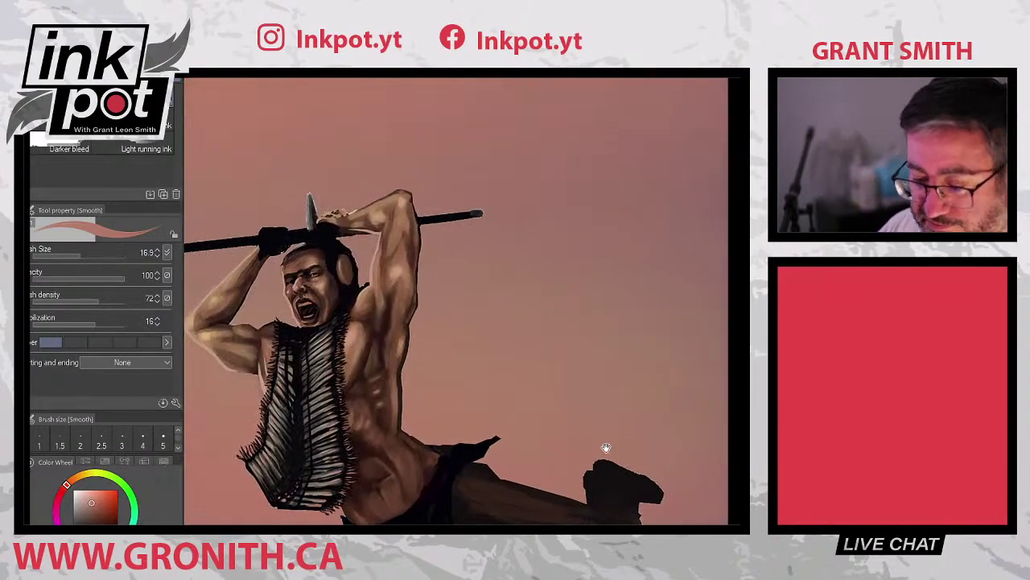
pyautogui.moveTo(524, 360); pyautogui.dragTo(568, 469)
# - Paint knuckle detail on the spear hand using the spear's near-black, Soft eraser and orange skin tone
pyautogui.scroll(1, 583, 500)
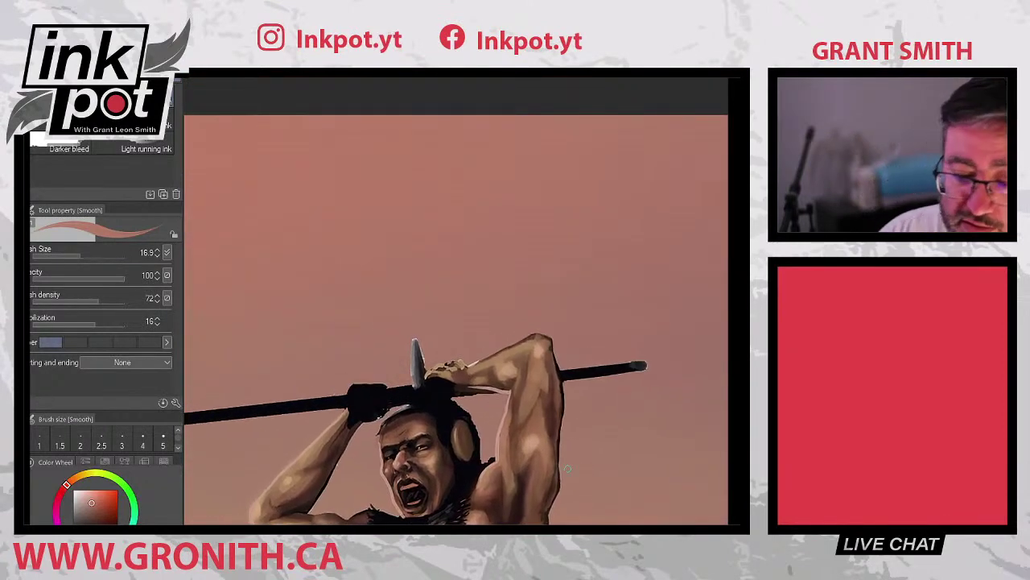
pyautogui.keyDown('alt'); pyautogui.click(363, 401); pyautogui.keyUp('alt')
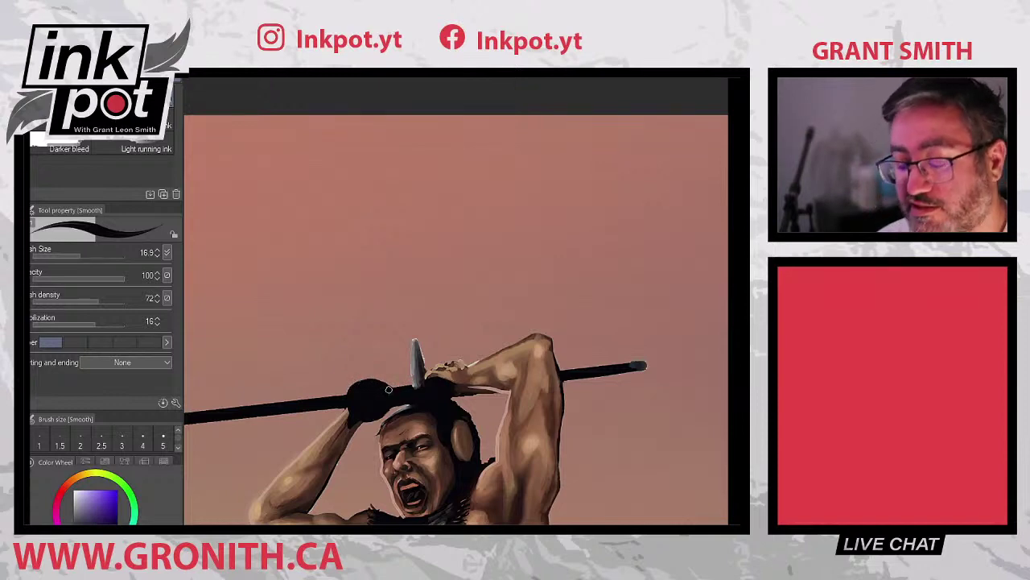
pyautogui.press('e')
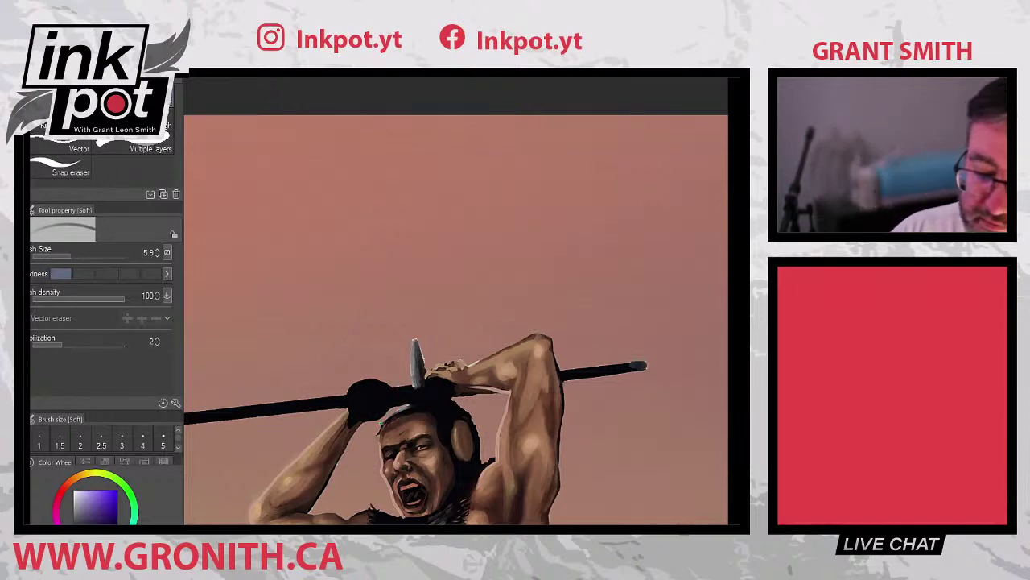
pyautogui.press('b')
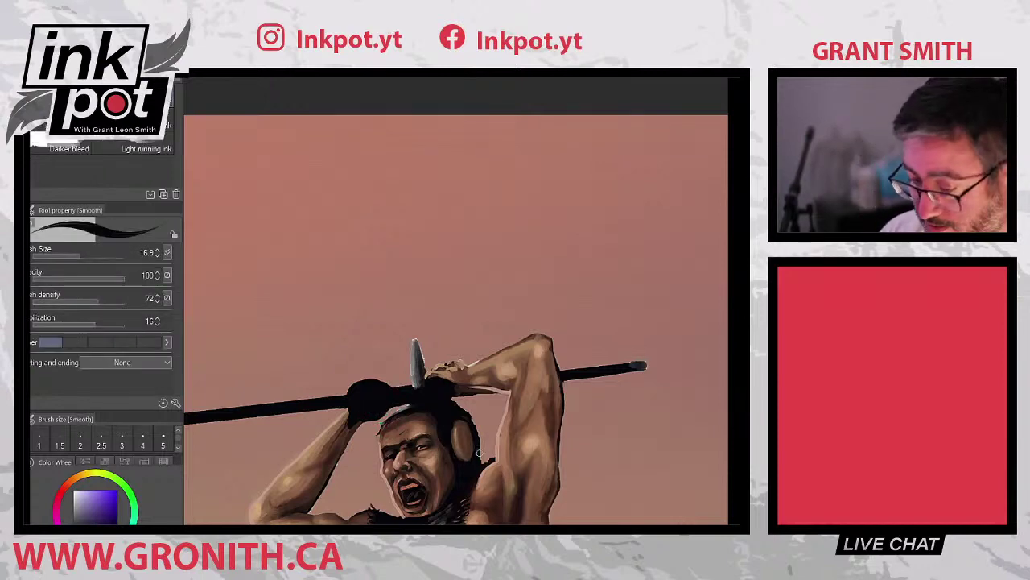
pyautogui.keyDown('alt'); pyautogui.click(323, 462); pyautogui.keyUp('alt')
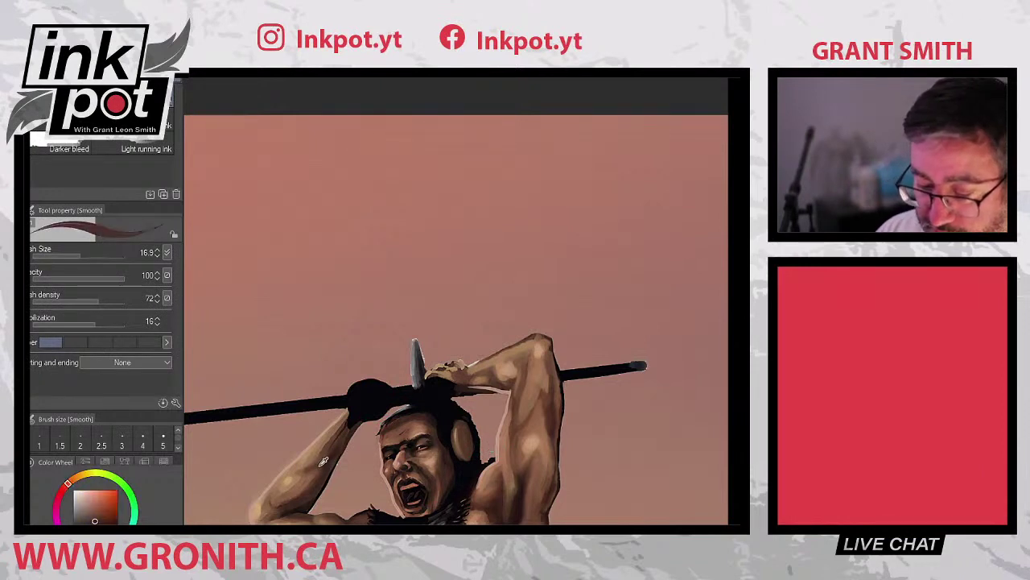
pyautogui.press('b')
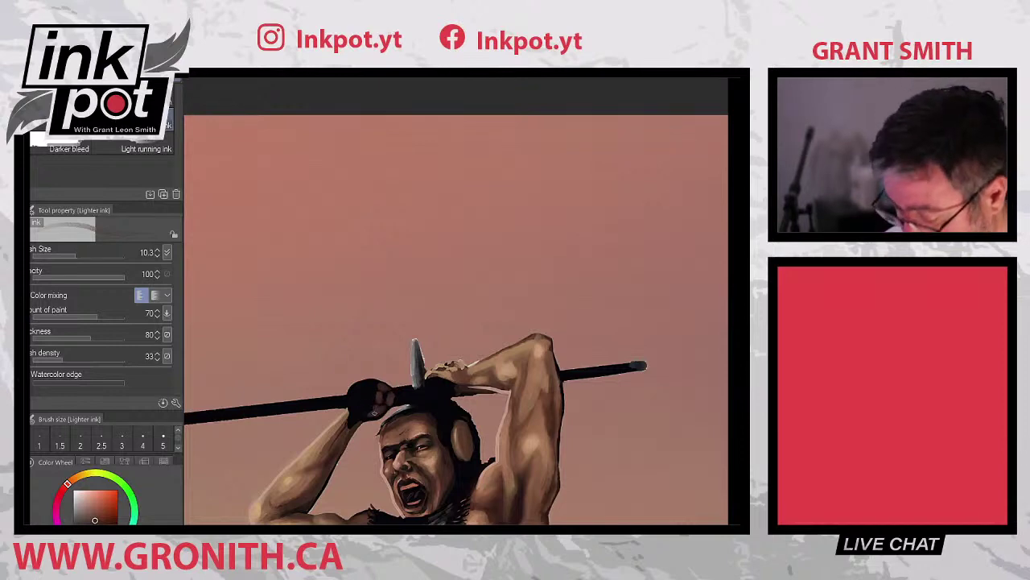
# - Paint lighter skin highlights over the fist's knuckles using dark purple, reddish-brown and skin tones eyedropped from the hand
pyautogui.keyDown('alt'); pyautogui.click(374, 408); pyautogui.keyUp('alt')
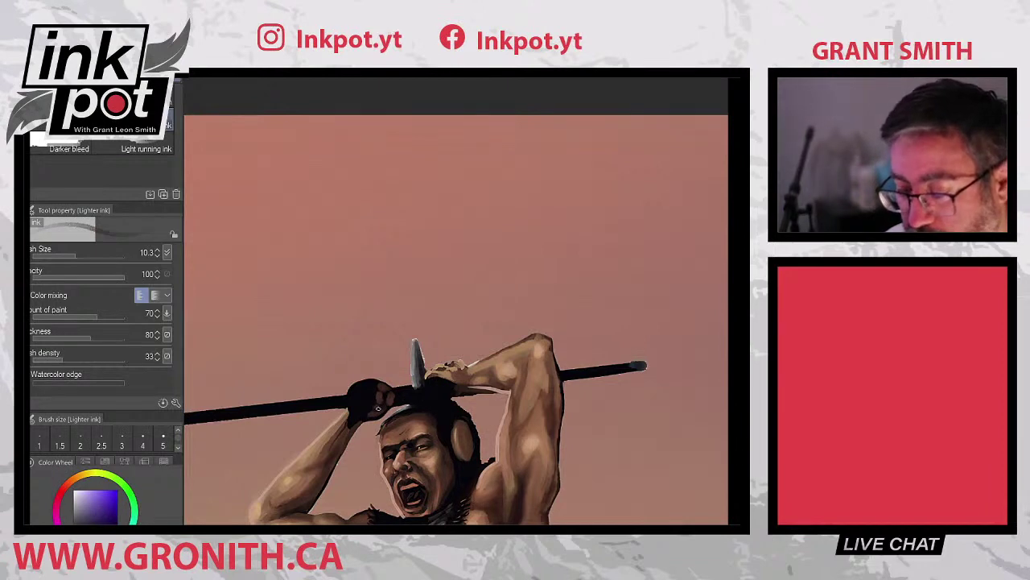
pyautogui.keyDown('alt'); pyautogui.click(376, 406); pyautogui.keyUp('alt')
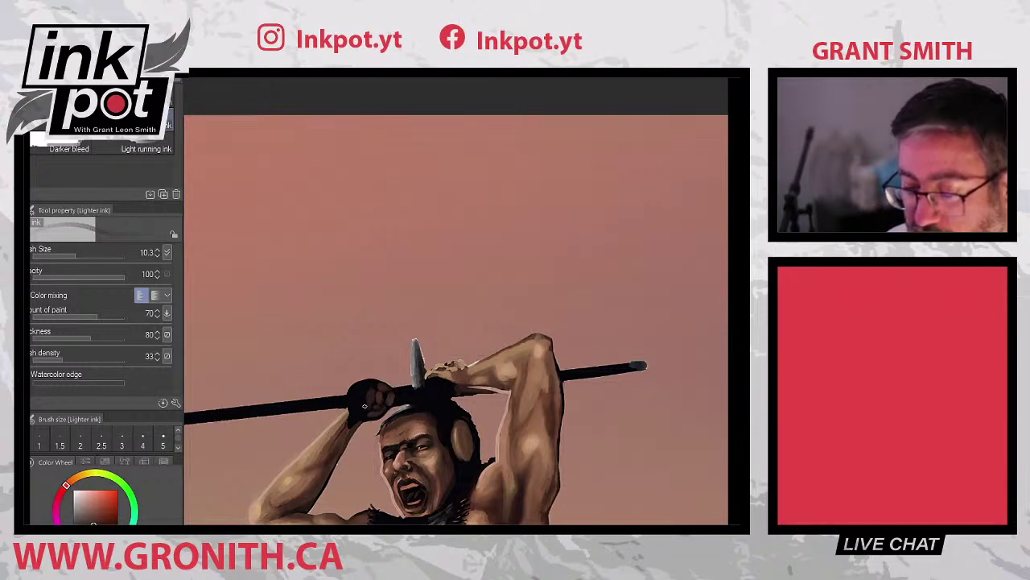
pyautogui.keyDown('alt'); pyautogui.click(383, 392); pyautogui.keyUp('alt')
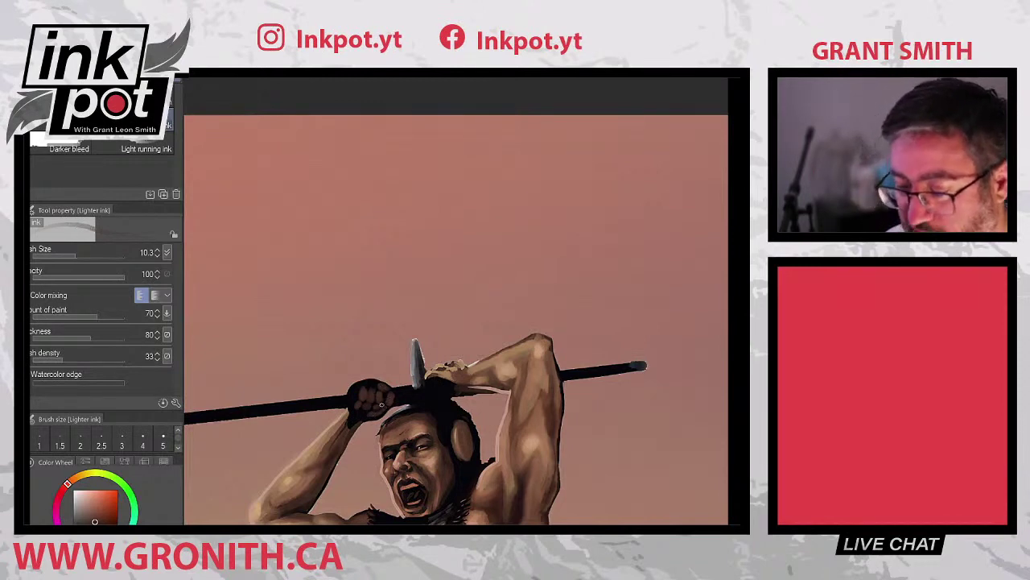
pyautogui.keyDown('alt'); pyautogui.click(395, 397); pyautogui.keyUp('alt')
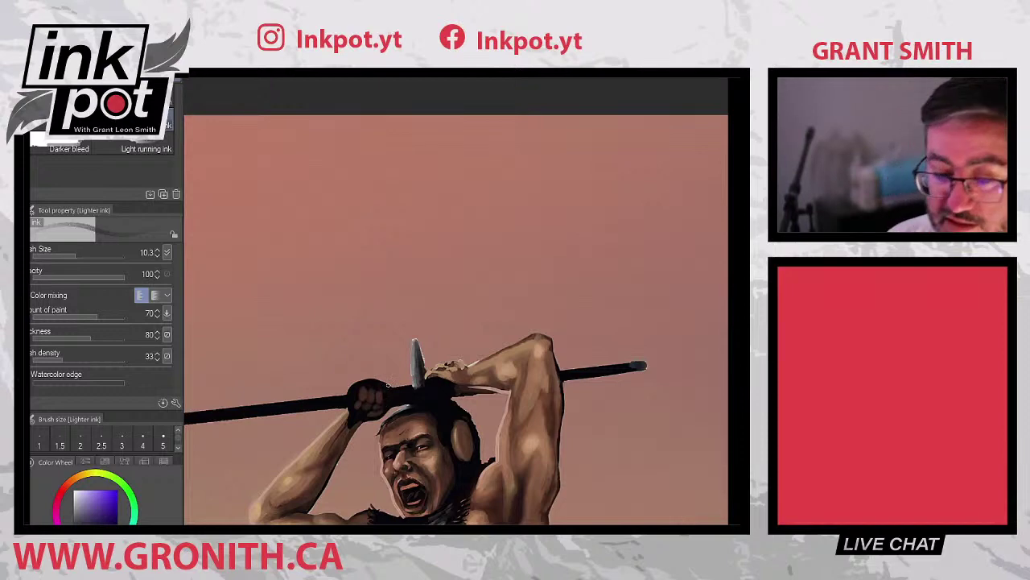
pyautogui.keyDown('alt'); pyautogui.click(386, 396); pyautogui.keyUp('alt')
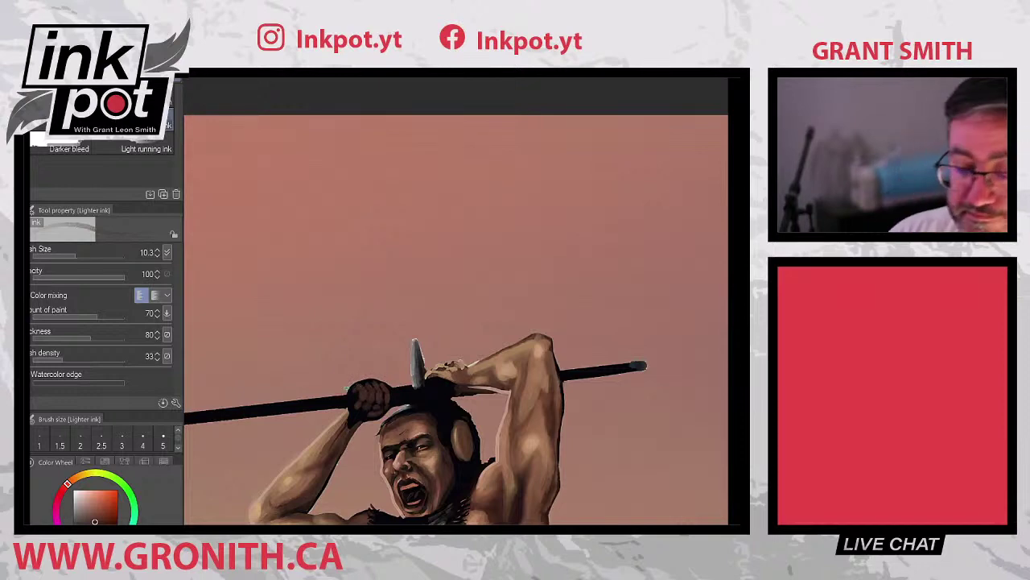
# - Lasso and clean up the top edge of the fist, then deselect
pyautogui.press('m')
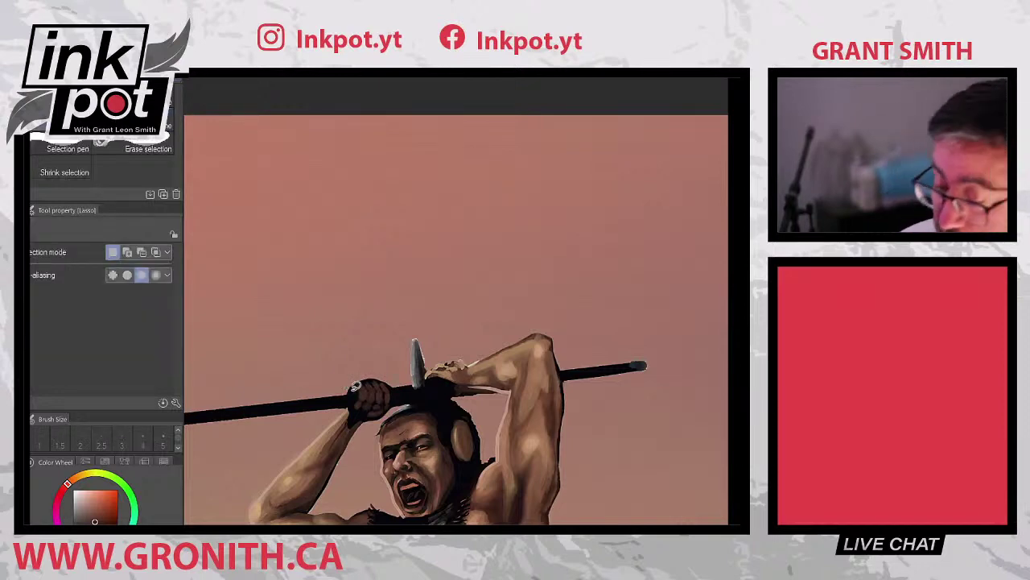
pyautogui.moveTo(351, 390)
pyautogui.mouseDown()
pyautogui.moveTo(399, 375)
pyautogui.moveTo(340, 387)
pyautogui.mouseUp()
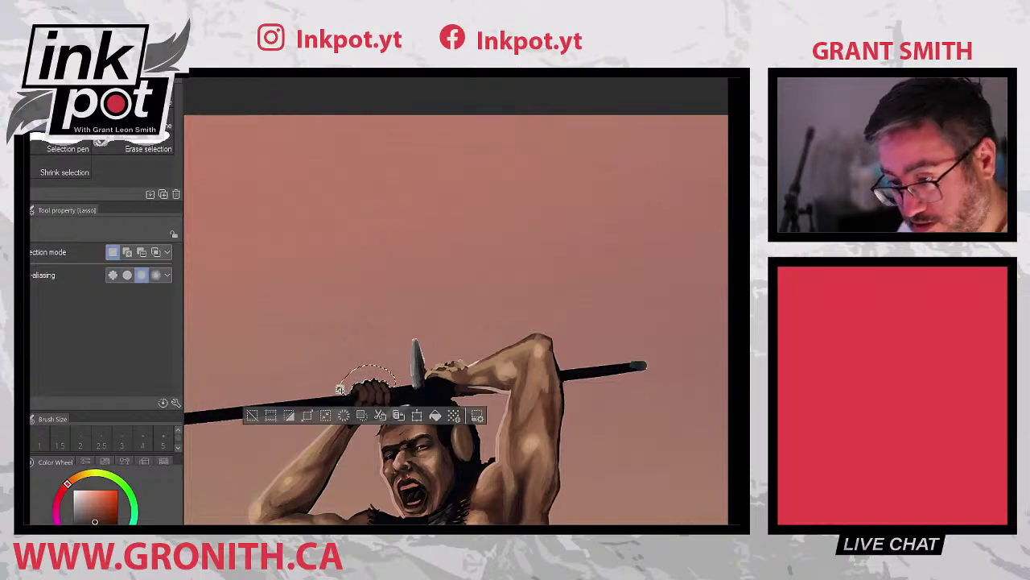
pyautogui.hotkey('ctrl', 'd')
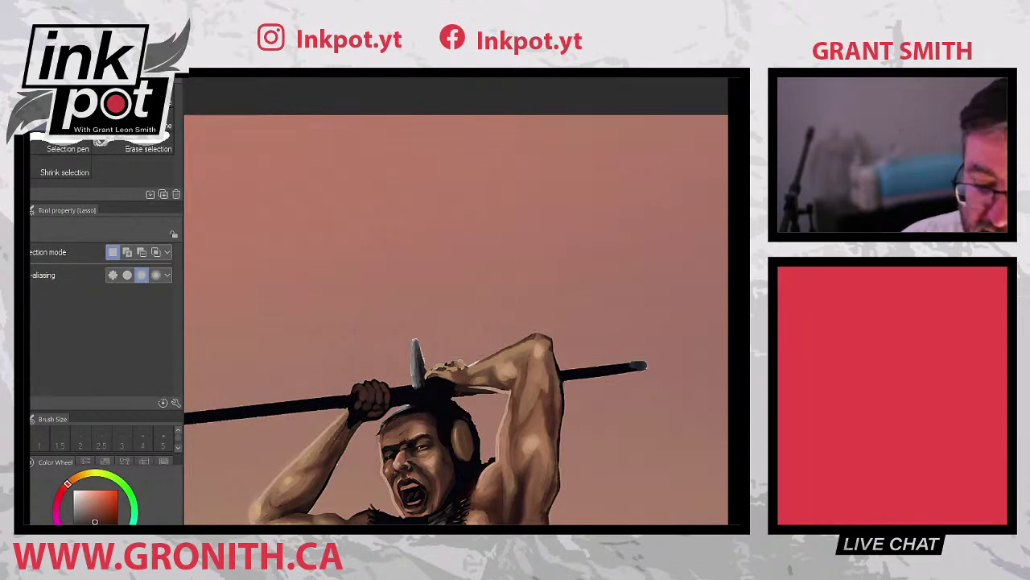
# - Paint brighter knuckle highlights with Lighter ink using sampled dark reddish-brown and light skin tones
pyautogui.press('b')
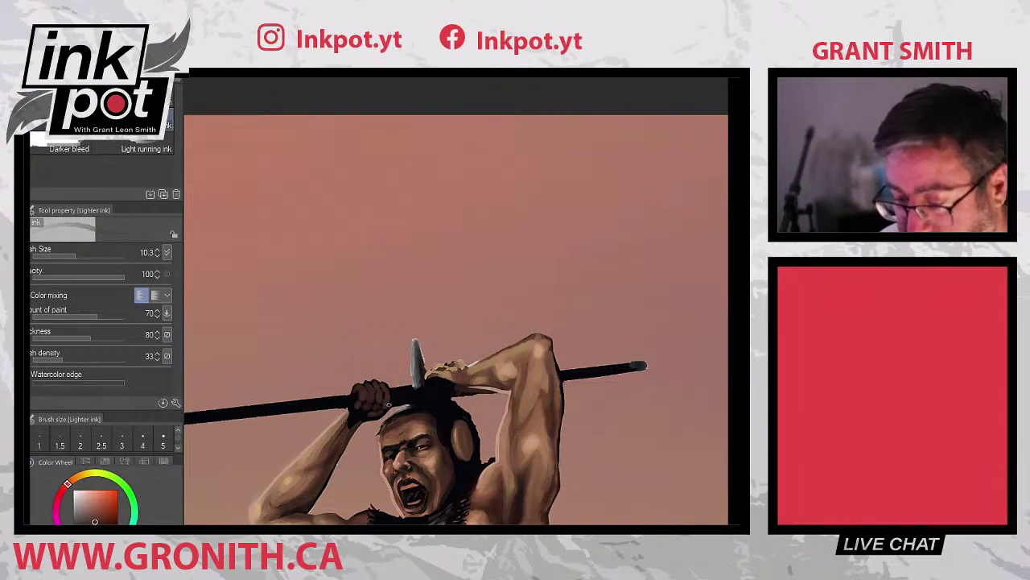
pyautogui.keyDown('alt'); pyautogui.click(389, 403); pyautogui.keyUp('alt')
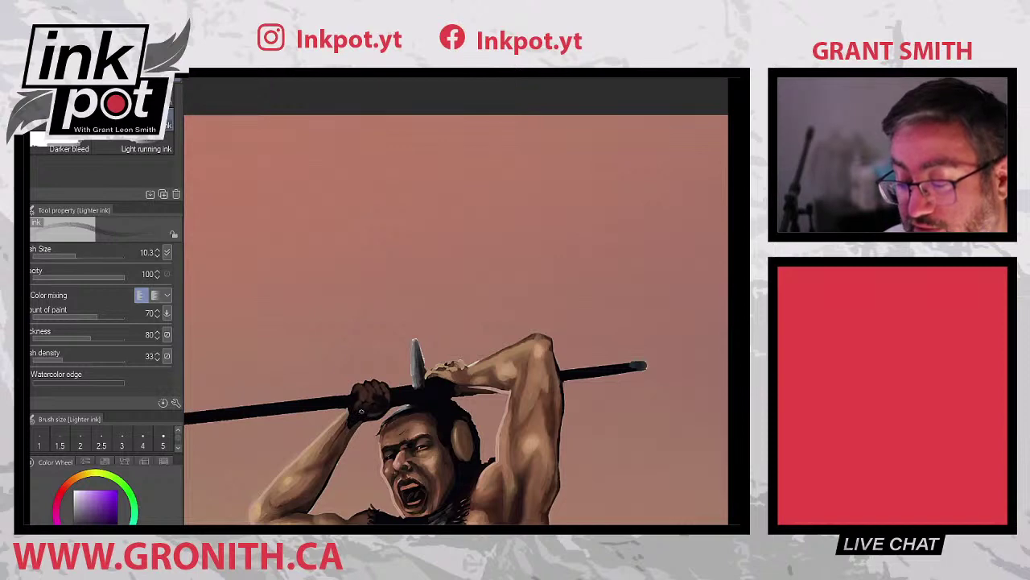
pyautogui.keyDown('alt'); pyautogui.click(369, 415); pyautogui.keyUp('alt')
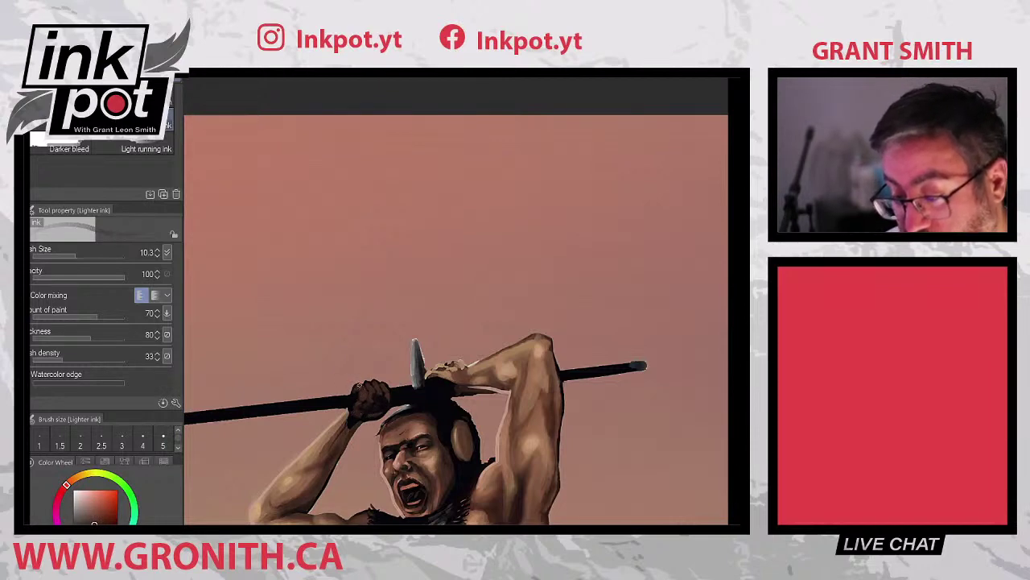
pyautogui.keyDown('alt'); pyautogui.click(513, 361); pyautogui.keyUp('alt')
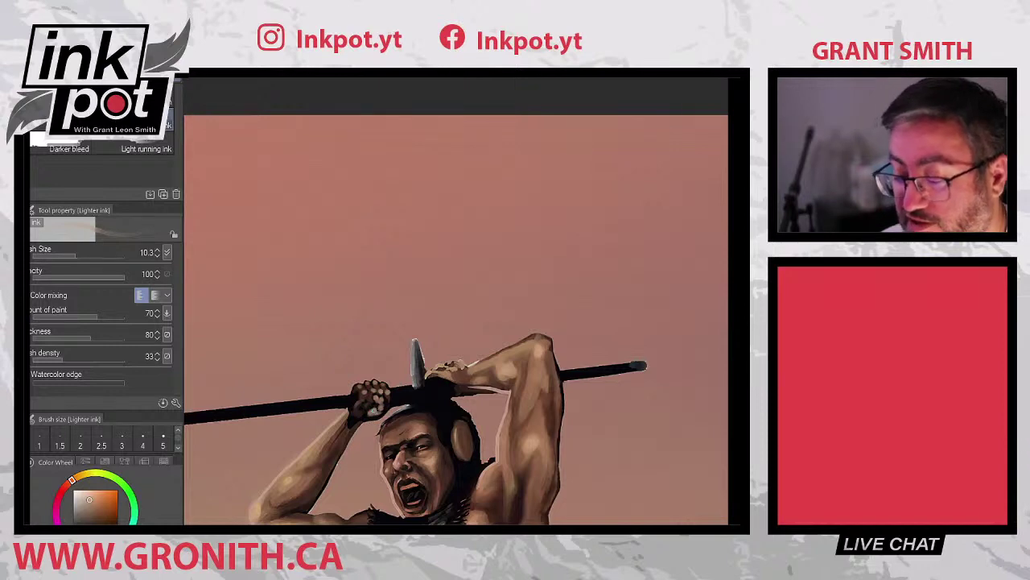
# - Add darker knuckle shading, smooth it with the Smooth blender, then add reddish Lighter ink touches
pyautogui.keyDown('alt'); pyautogui.click(362, 419); pyautogui.keyUp('alt')
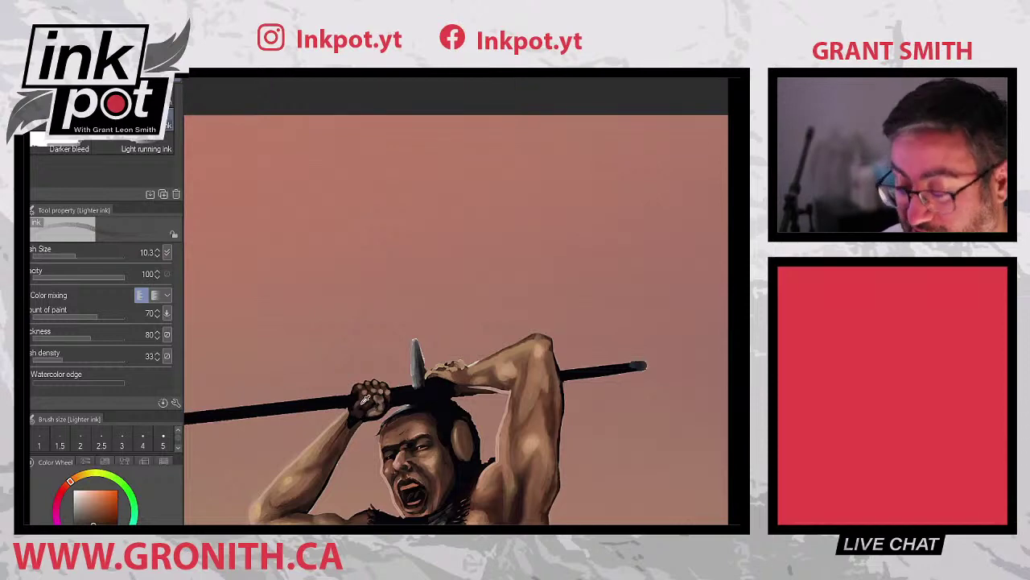
pyautogui.keyDown('alt'); pyautogui.click(359, 400); pyautogui.keyUp('alt')
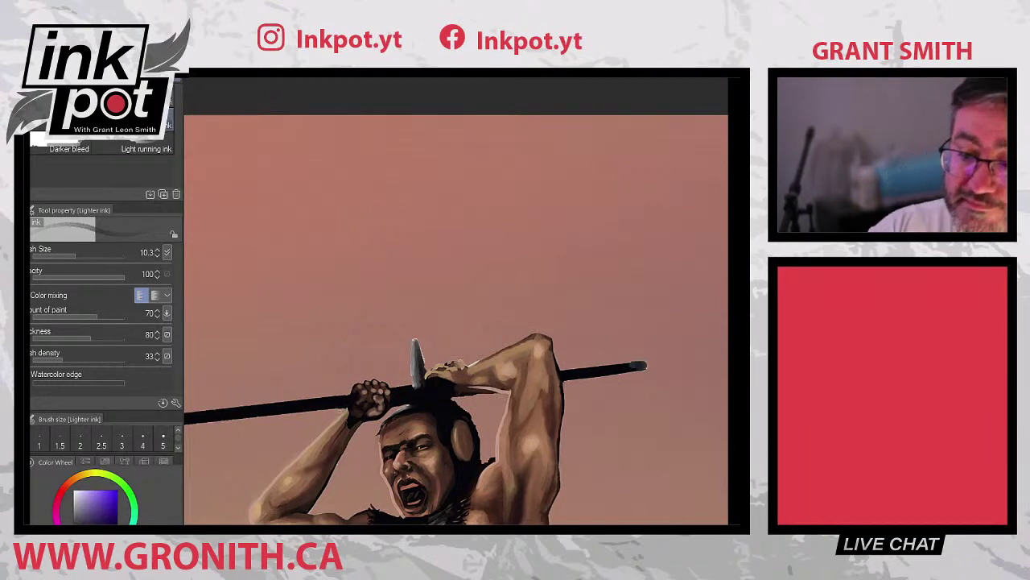
pyautogui.press('j')
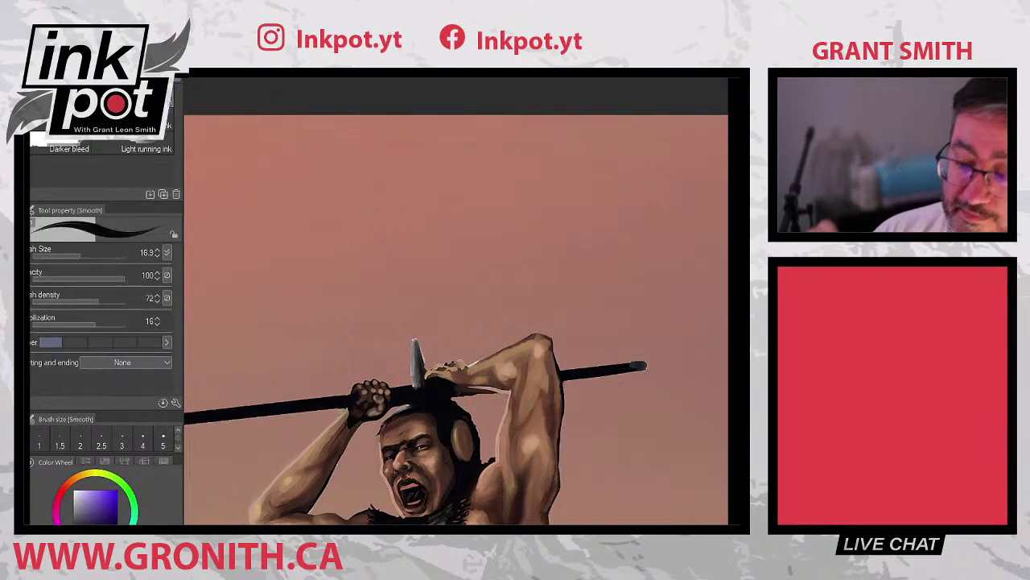
pyautogui.keyDown('alt'); pyautogui.click(365, 391); pyautogui.keyUp('alt')
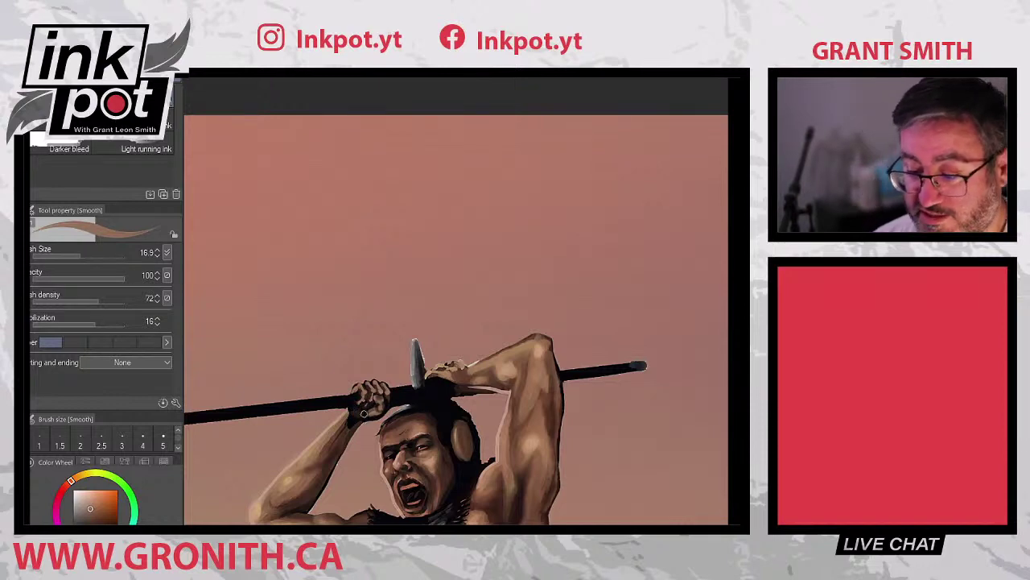
pyautogui.press('.')
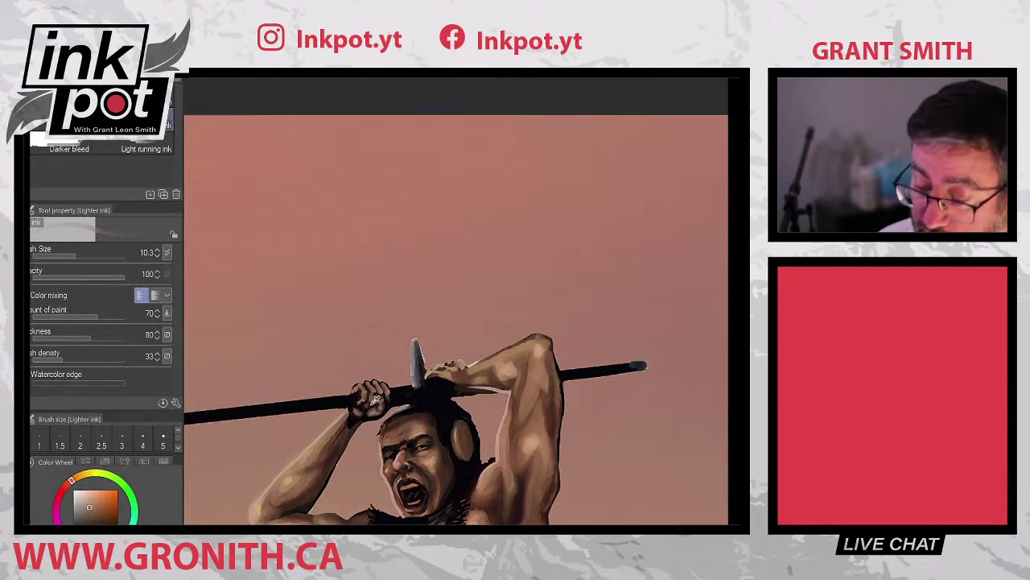
pyautogui.keyDown('alt'); pyautogui.click(375, 399); pyautogui.keyUp('alt')
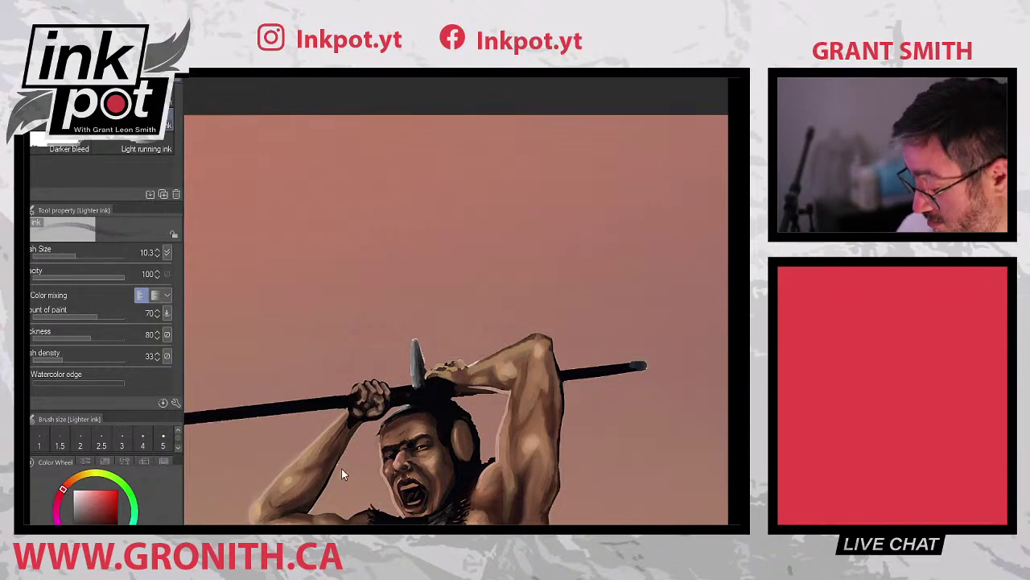
# - Zoom out and back in close on the spear-gripping fist, ready to lasso it
pyautogui.scroll(-5, 342, 467)
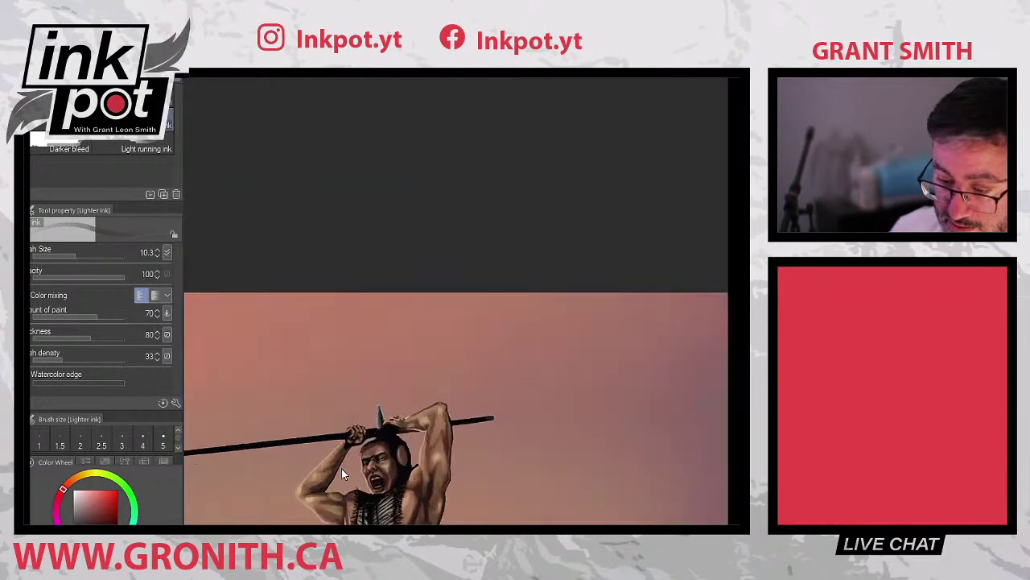
pyautogui.scroll(6, 341, 467)
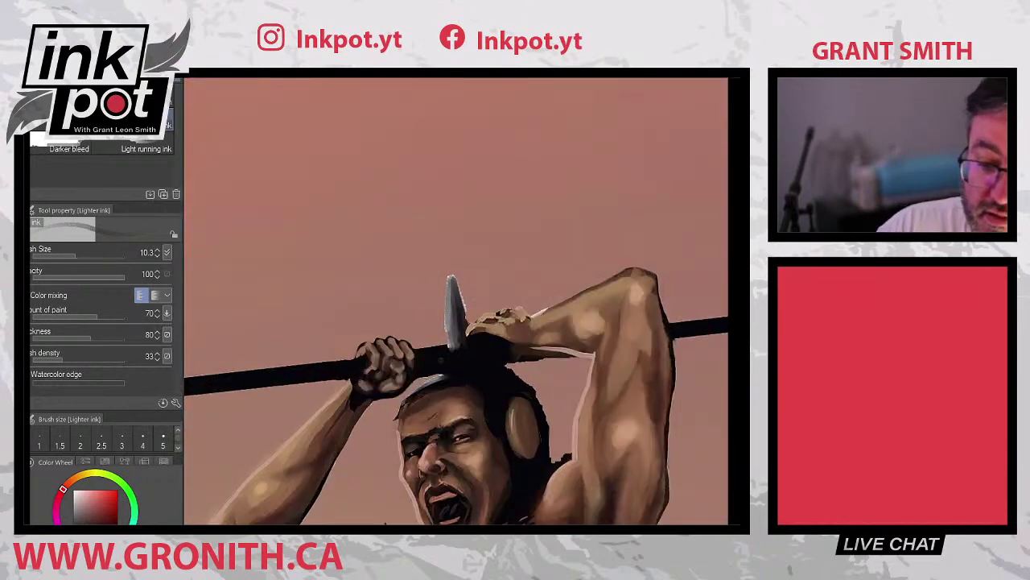
pyautogui.press('m')
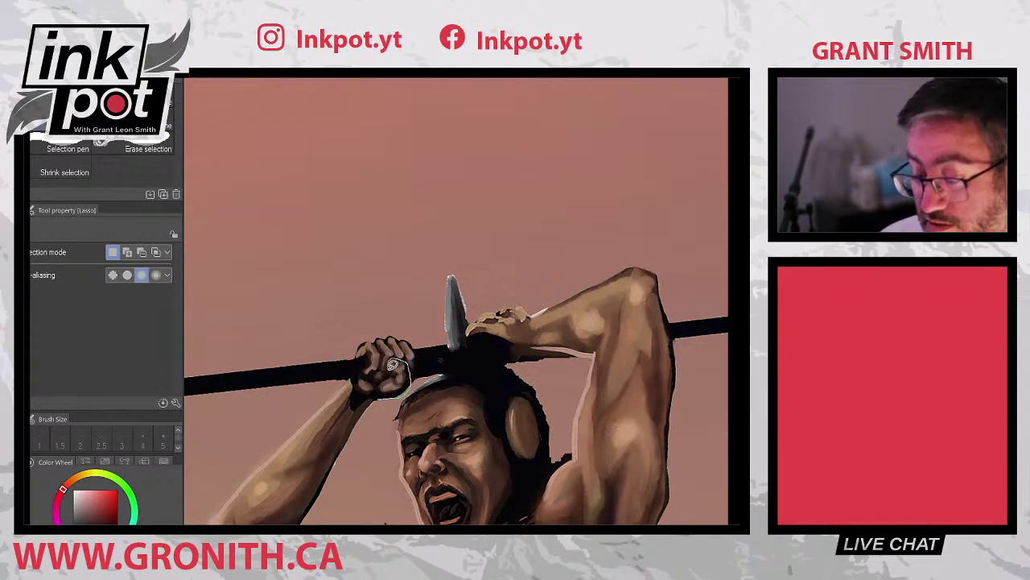
# - Lasso the raised fist, scale it to 112% and rotate it slightly clockwise
pyautogui.moveTo(392, 364); pyautogui.dragTo(375, 399)
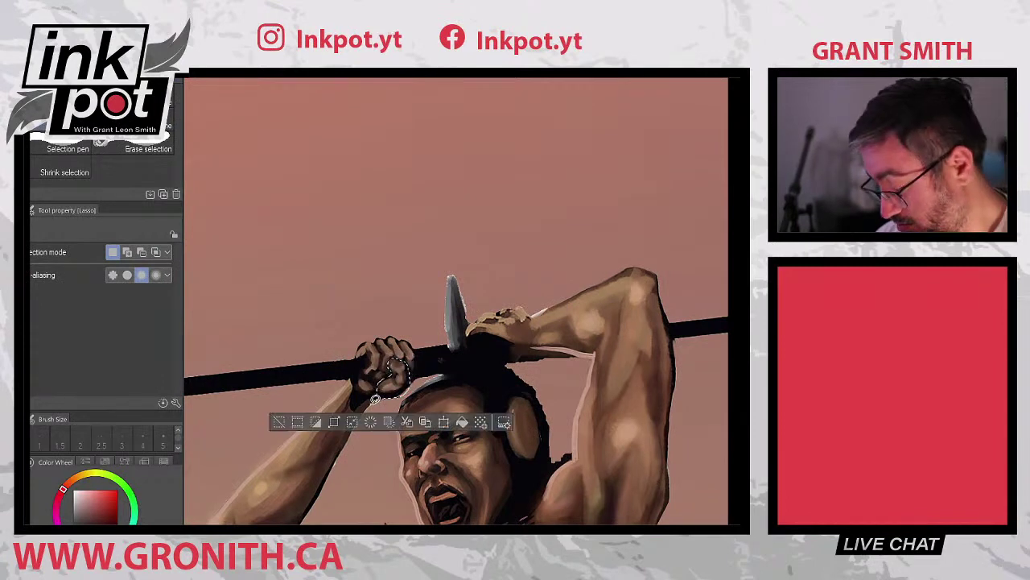
pyautogui.hotkey('ctrl', 't')
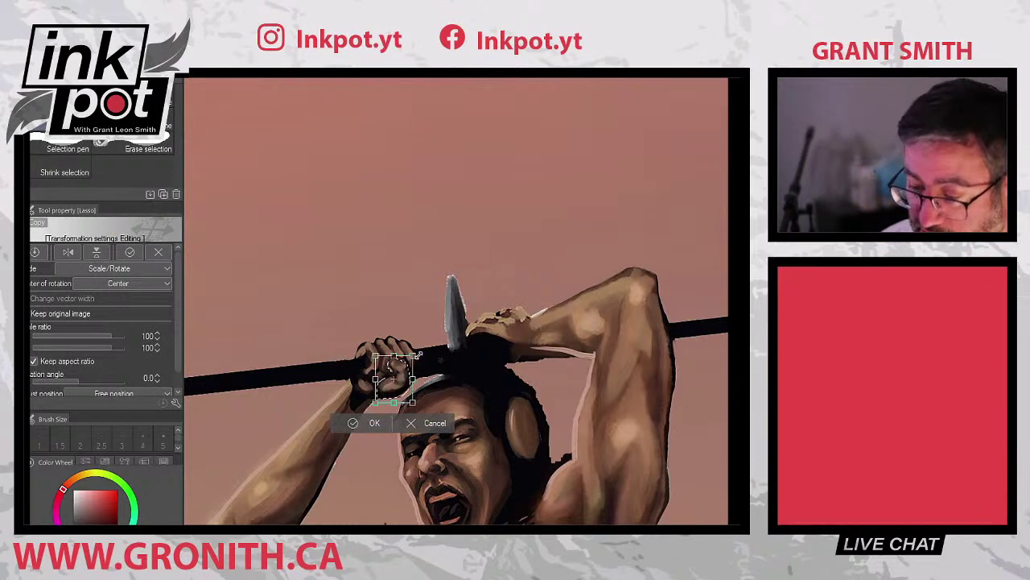
pyautogui.moveTo(418, 355); pyautogui.dragTo(409, 385)
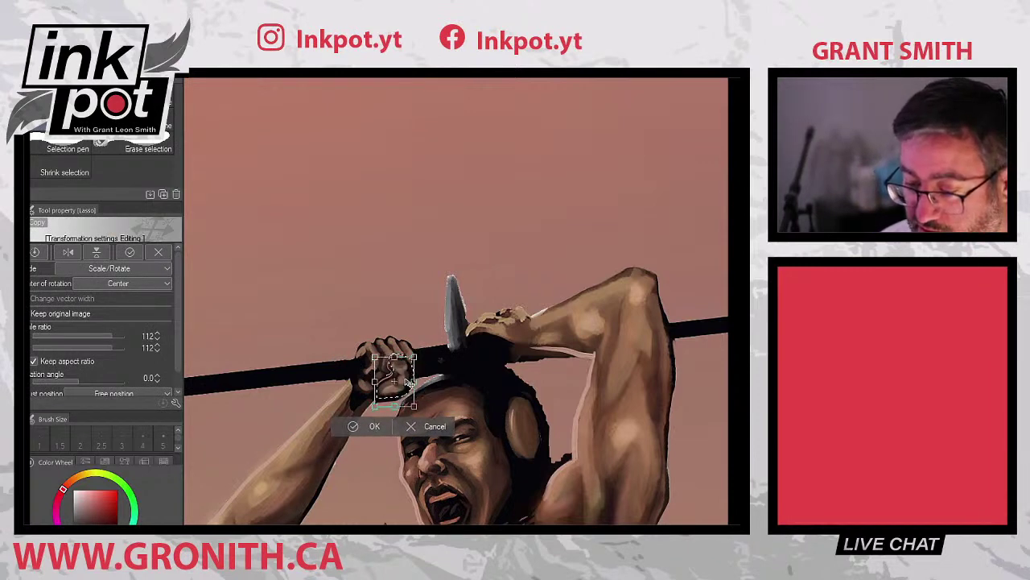
pyautogui.moveTo(419, 349); pyautogui.dragTo(422, 354)
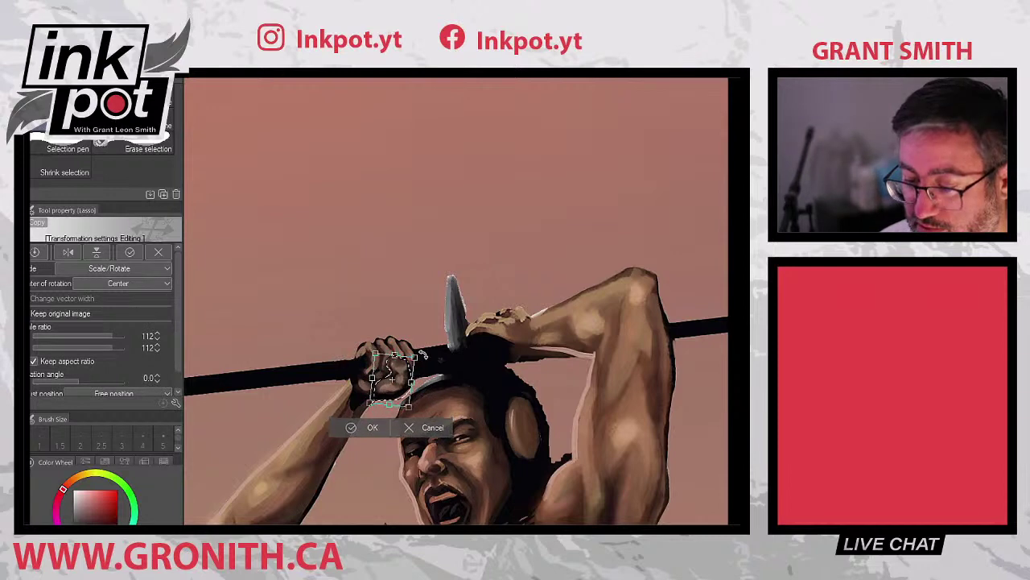
pyautogui.press('Return')
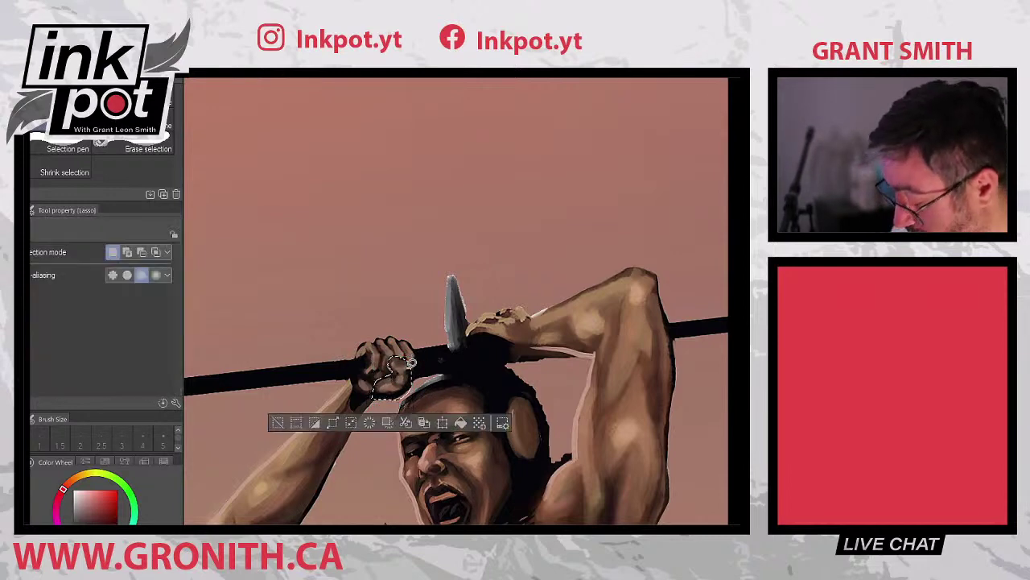
pyautogui.hotkey('ctrl', 'd')
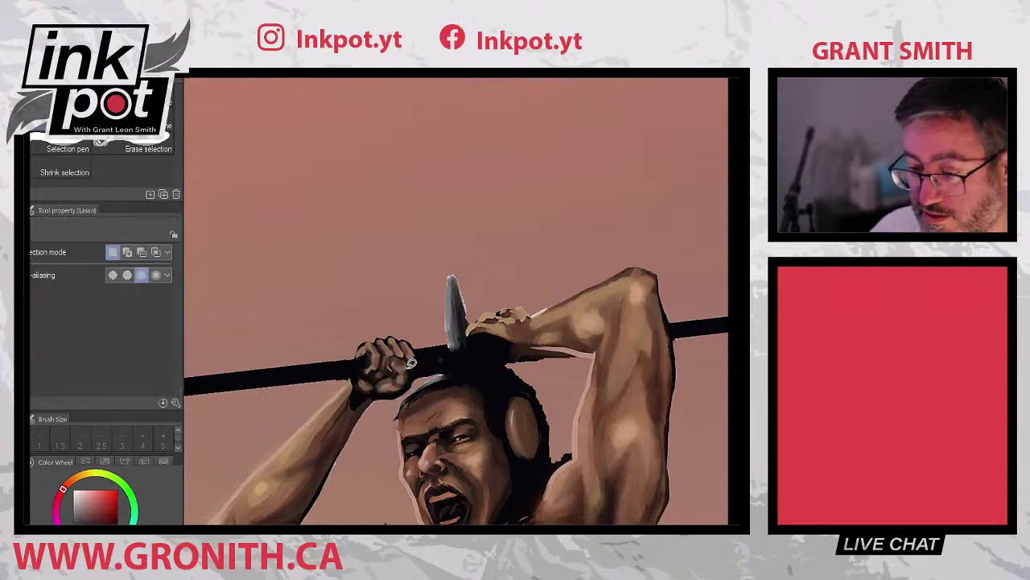
pyautogui.press('b')
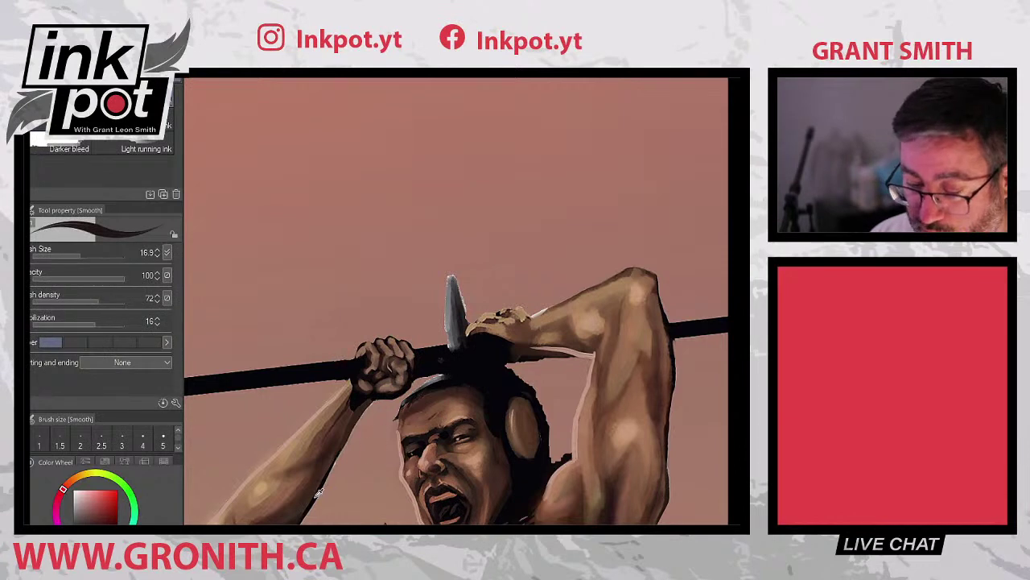
# - Blend the fist's shading with sampled blue-purple shadow and skin tones, cleaning edges with a hard eraser
pyautogui.keyDown('alt'); pyautogui.click(319, 493); pyautogui.keyUp('alt')
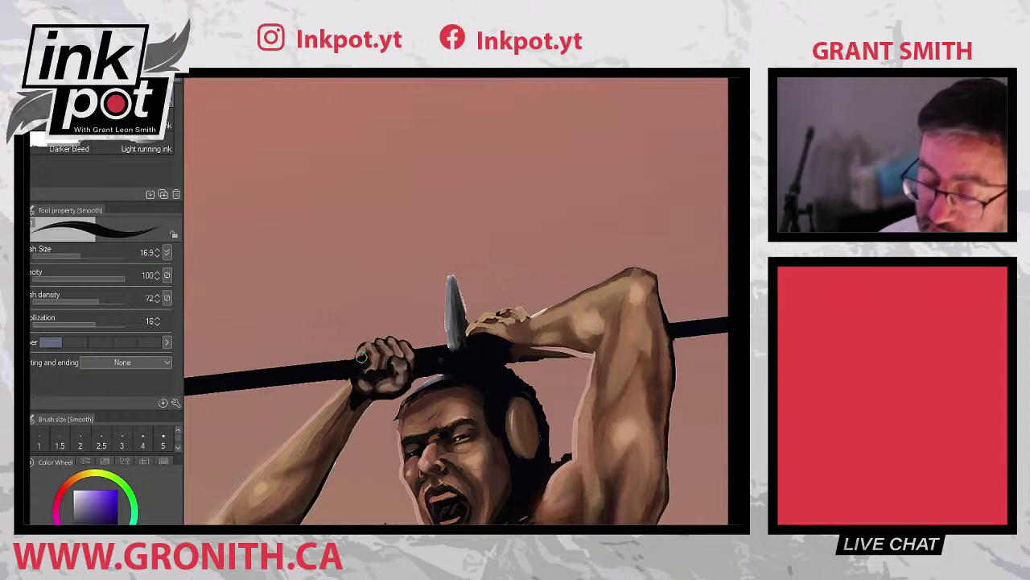
pyautogui.press('e')
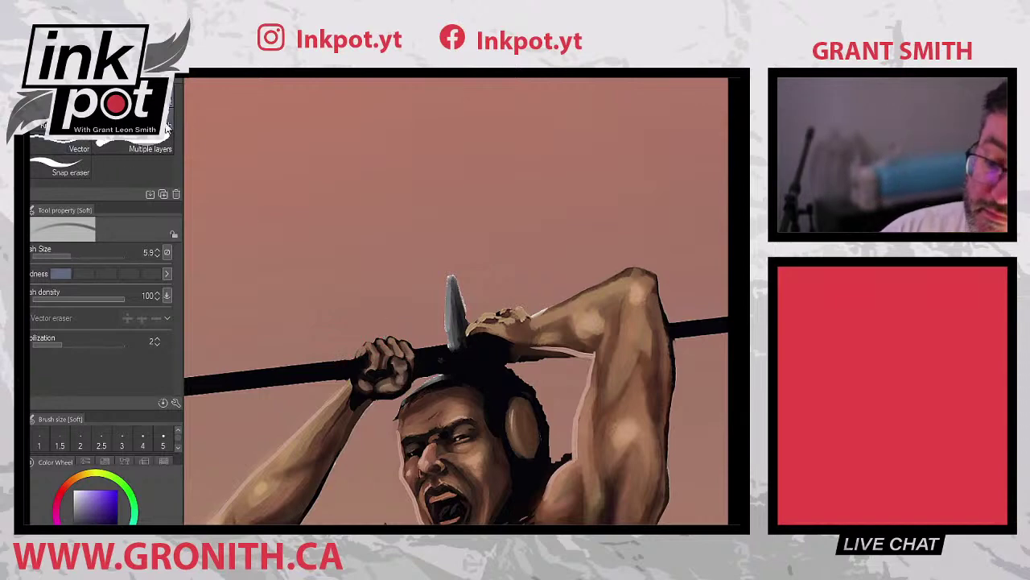
pyautogui.click(60, 125)
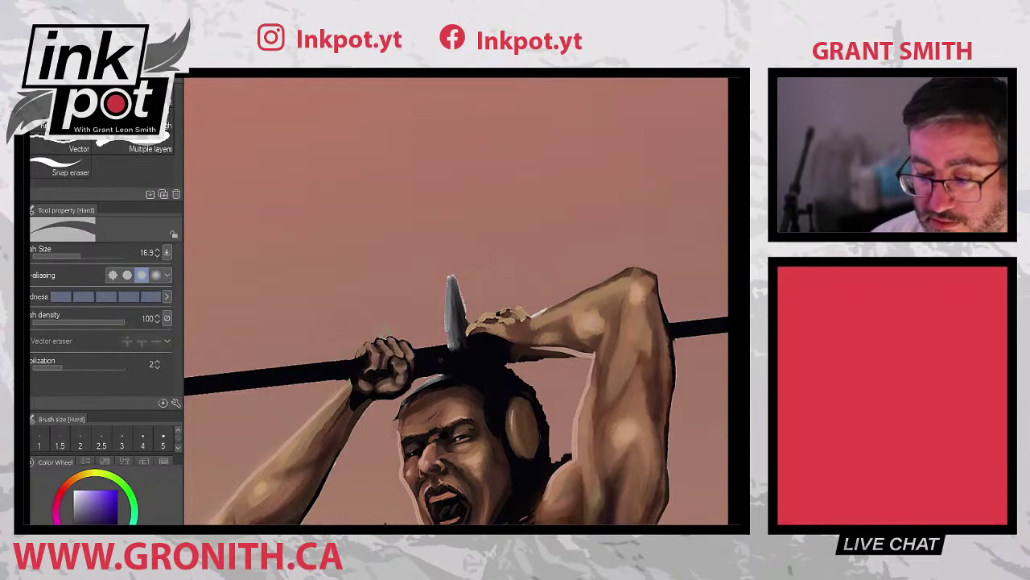
pyautogui.press('b')
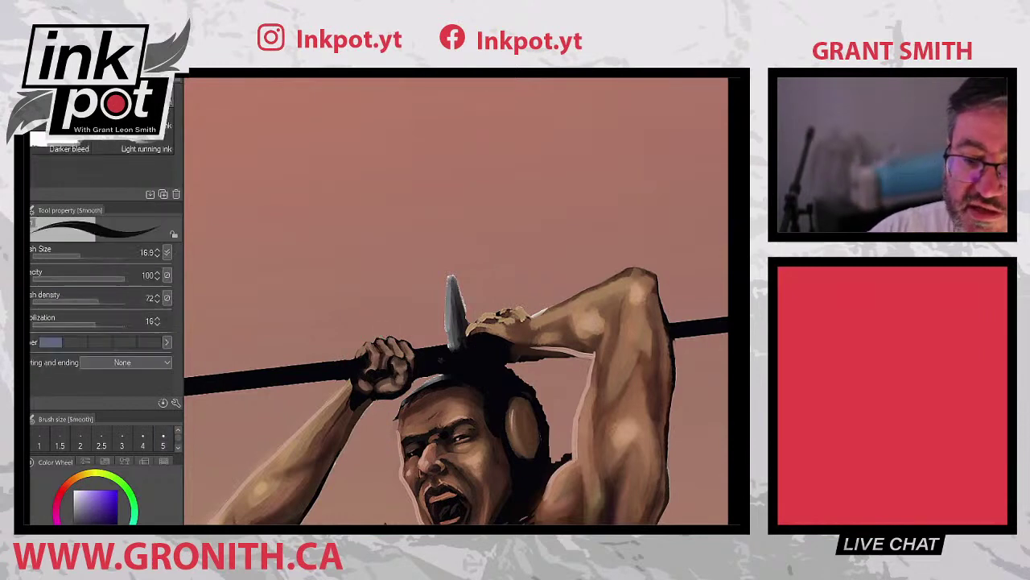
pyautogui.keyDown('alt'); pyautogui.click(380, 357); pyautogui.keyUp('alt')
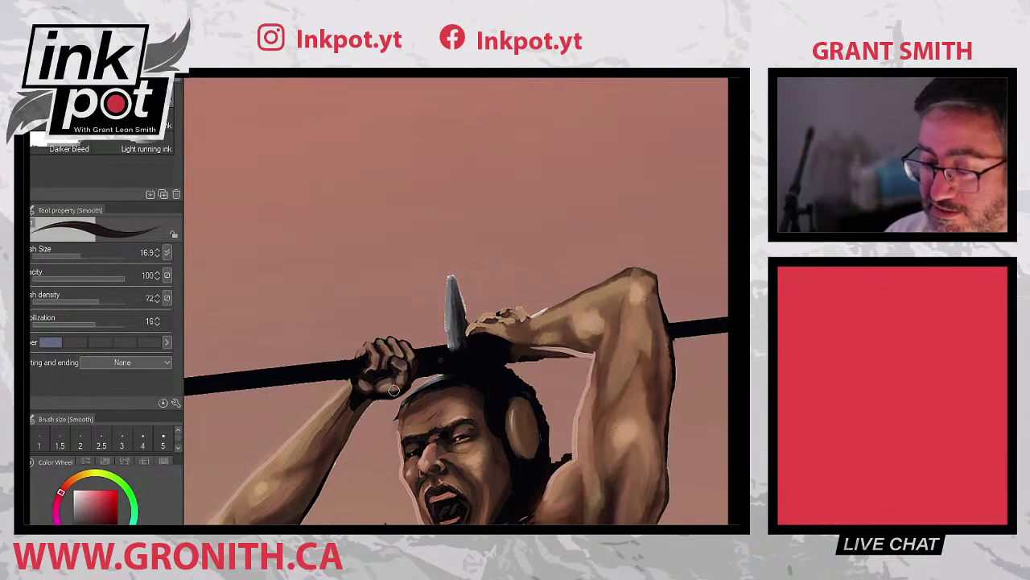
# - Lasso the left fist and rotate it about 13.6° so it sits on the spear shaft
pyautogui.press('m')
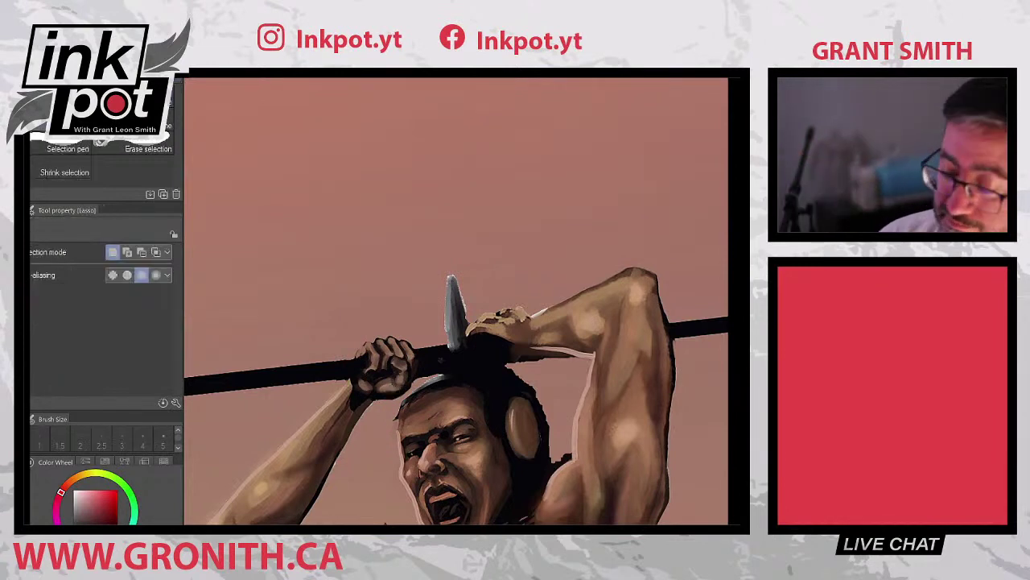
pyautogui.click(417, 377)
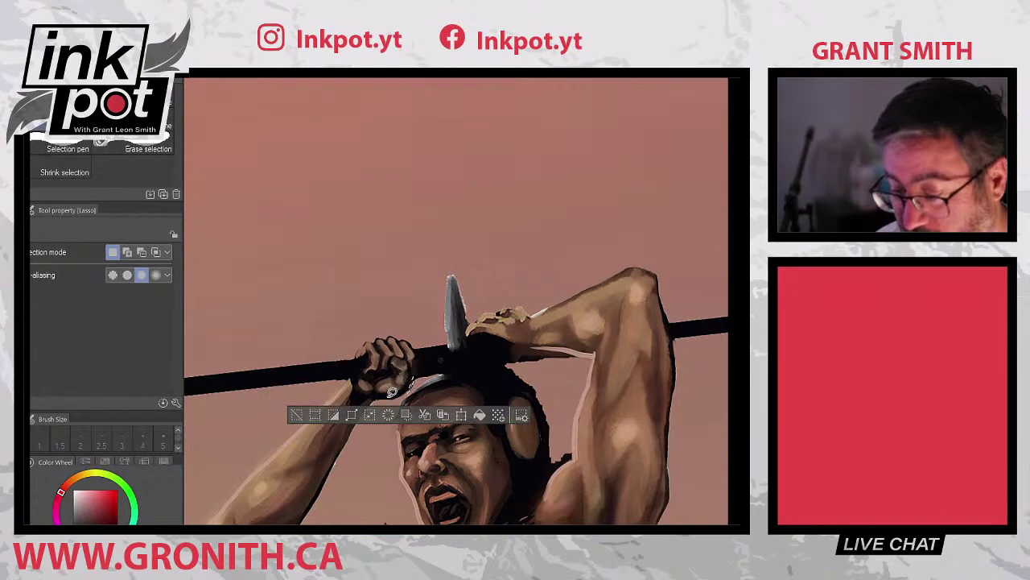
pyautogui.moveTo(394, 389)
pyautogui.mouseDown()
pyautogui.moveTo(415, 380)
pyautogui.moveTo(403, 352)
pyautogui.moveTo(383, 368)
pyautogui.moveTo(379, 396)
pyautogui.mouseUp()
pyautogui.hotkey('ctrl', 't')
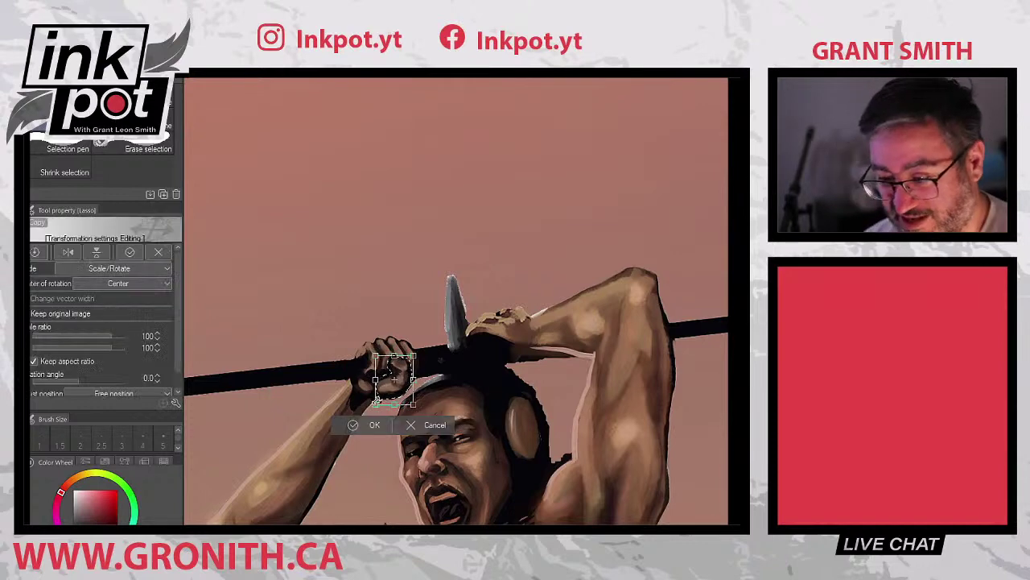
pyautogui.moveTo(432, 356)
pyautogui.mouseDown()
pyautogui.moveTo(378, 394)
pyautogui.moveTo(406, 391)
pyautogui.moveTo(396, 391)
pyautogui.mouseUp()
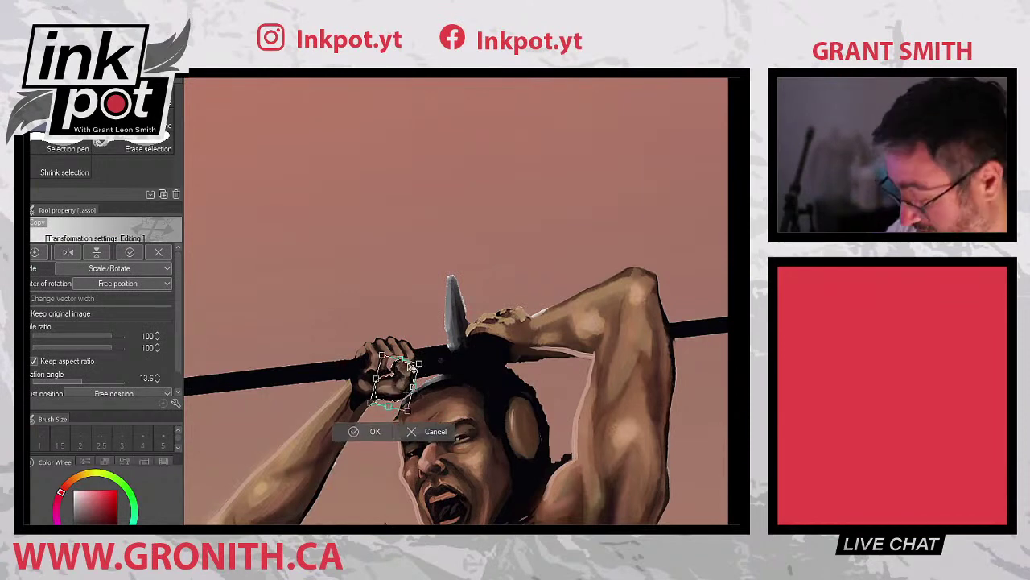
pyautogui.press('Return')
pyautogui.hotkey('ctrl', 'd')
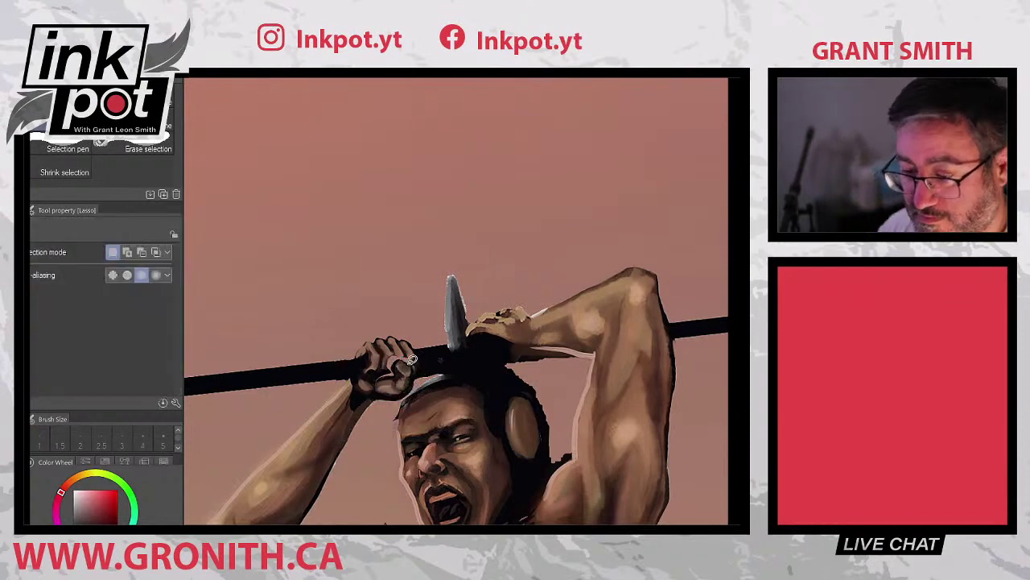
pyautogui.press('b')
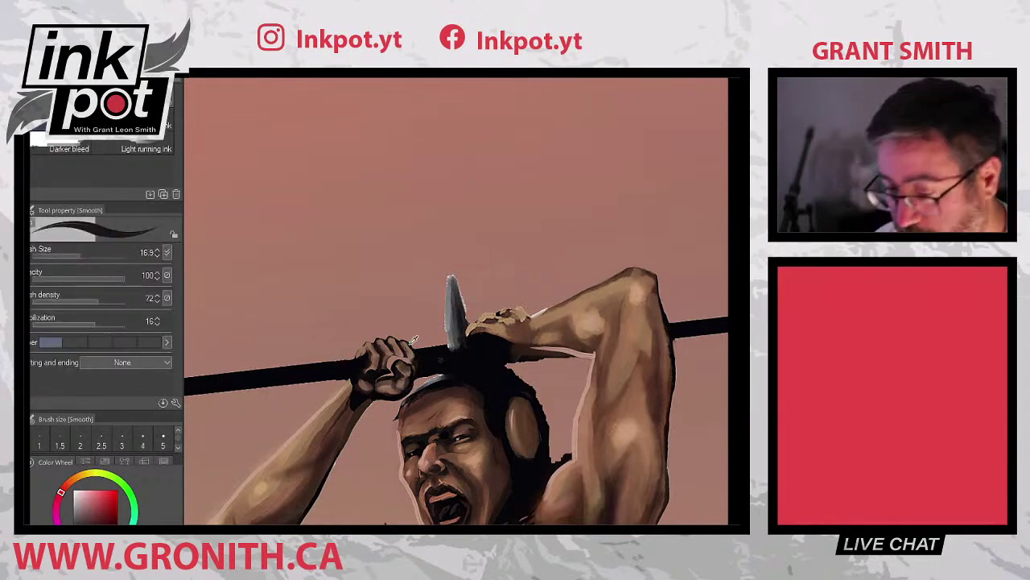
# - Repaint the left fist's knuckles with Lighter ink in sampled light brown and shadow tones, then blend
pyautogui.keyDown('alt'); pyautogui.click(377, 373); pyautogui.keyUp('alt')
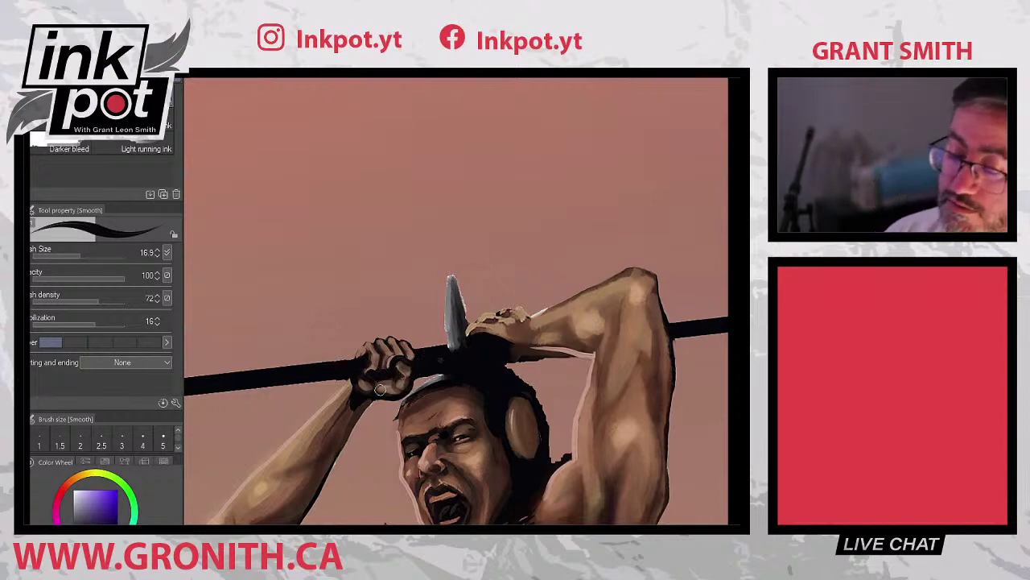
pyautogui.click(40, 127)
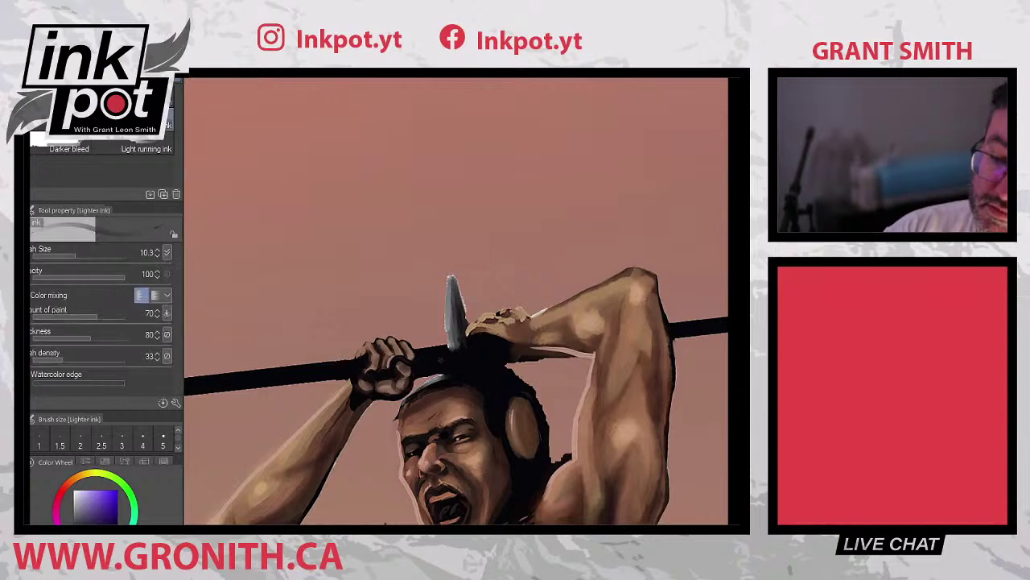
pyautogui.keyDown('alt'); pyautogui.click(392, 353); pyautogui.keyUp('alt')
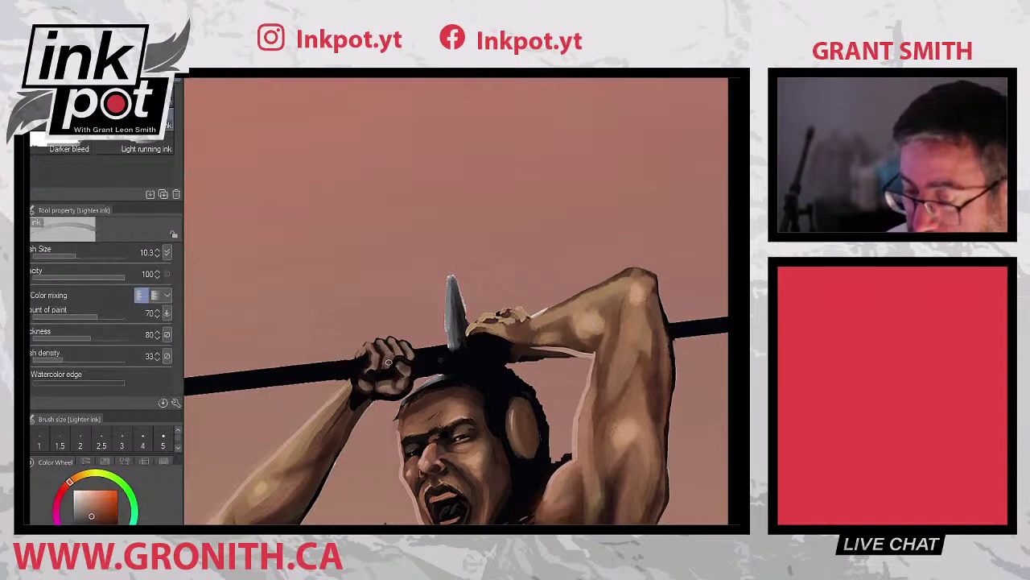
pyautogui.keyDown('alt'); pyautogui.click(388, 359); pyautogui.keyUp('alt')
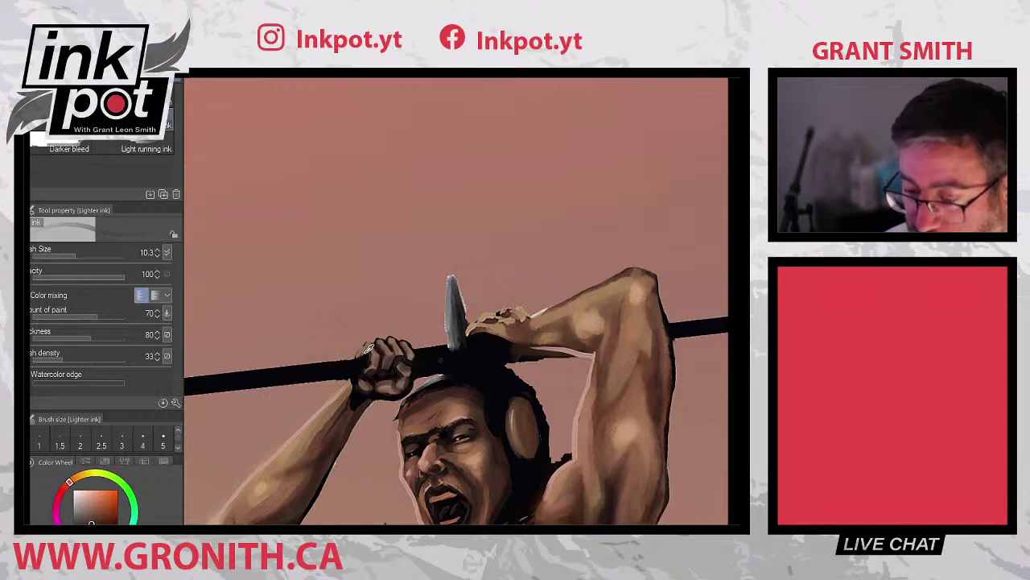
pyautogui.keyDown('alt'); pyautogui.click(371, 354); pyautogui.keyUp('alt')
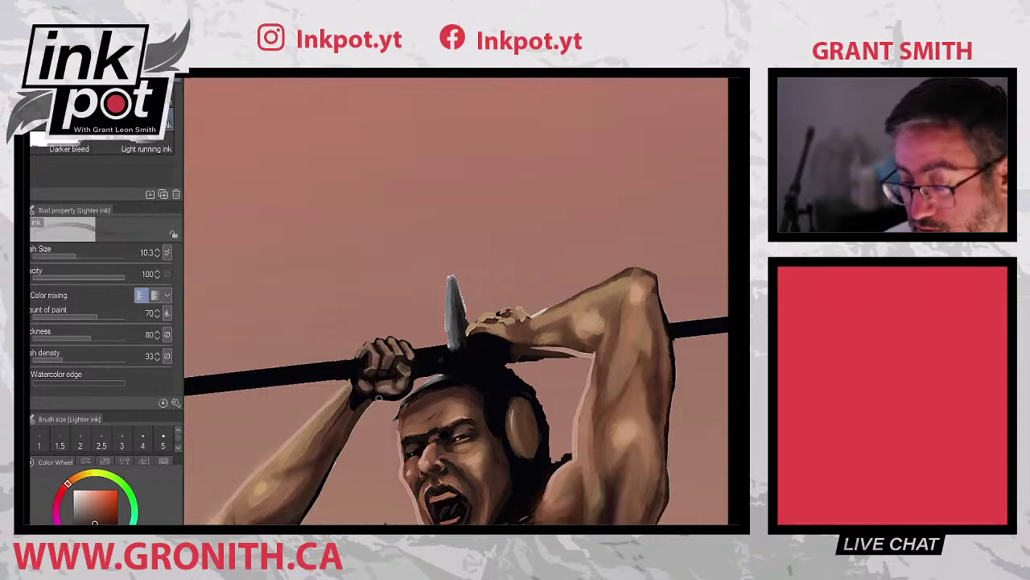
pyautogui.moveTo(375, 387)
pyautogui.mouseDown()
pyautogui.moveTo(394, 373)
pyautogui.moveTo(377, 378)
pyautogui.mouseUp()
pyautogui.keyDown('alt'); pyautogui.click(375, 379); pyautogui.keyUp('alt')
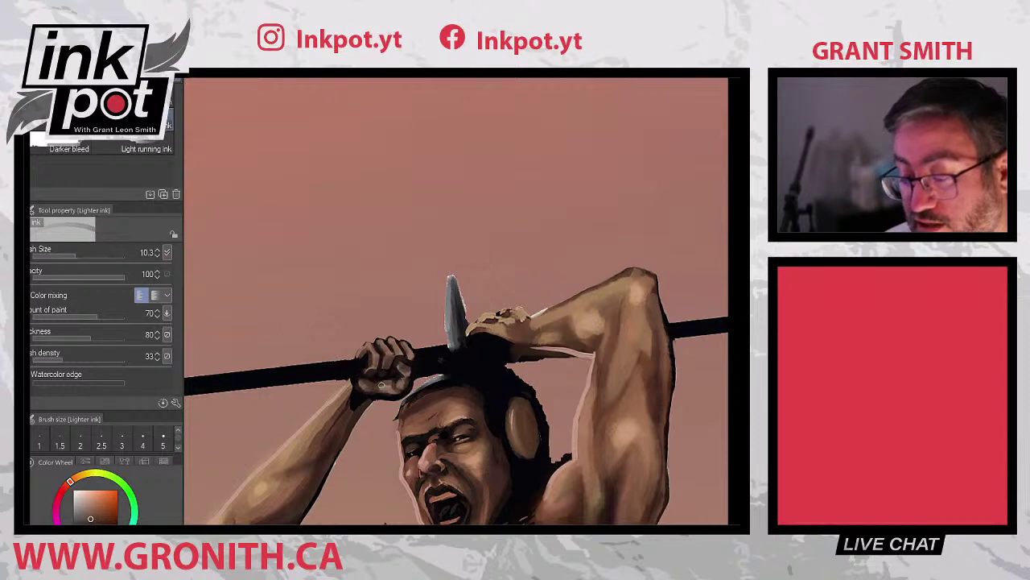
pyautogui.keyDown('alt'); pyautogui.click(380, 378); pyautogui.keyUp('alt')
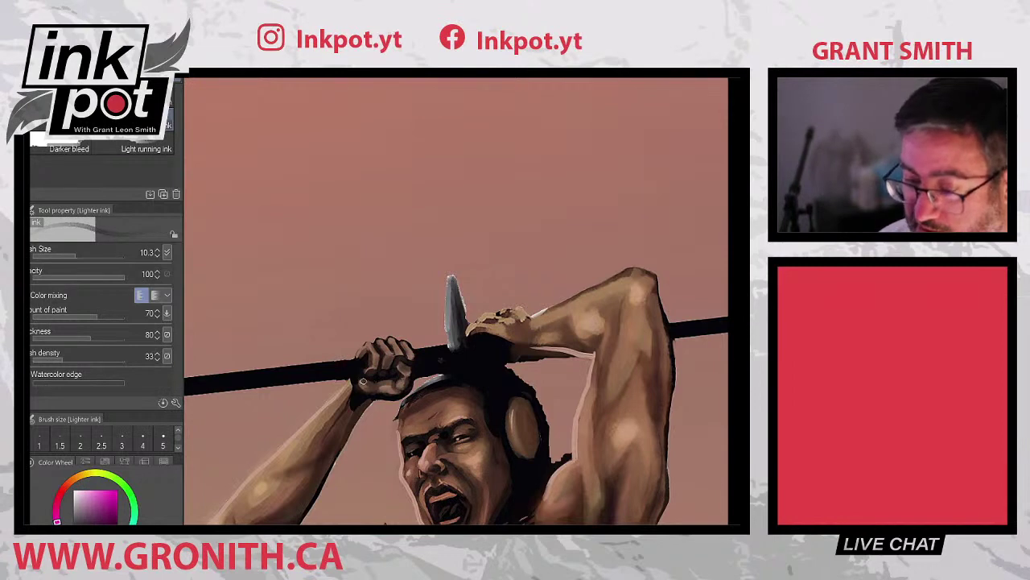
pyautogui.press('j')
pyautogui.keyDown('alt'); pyautogui.click(377, 376); pyautogui.keyUp('alt')
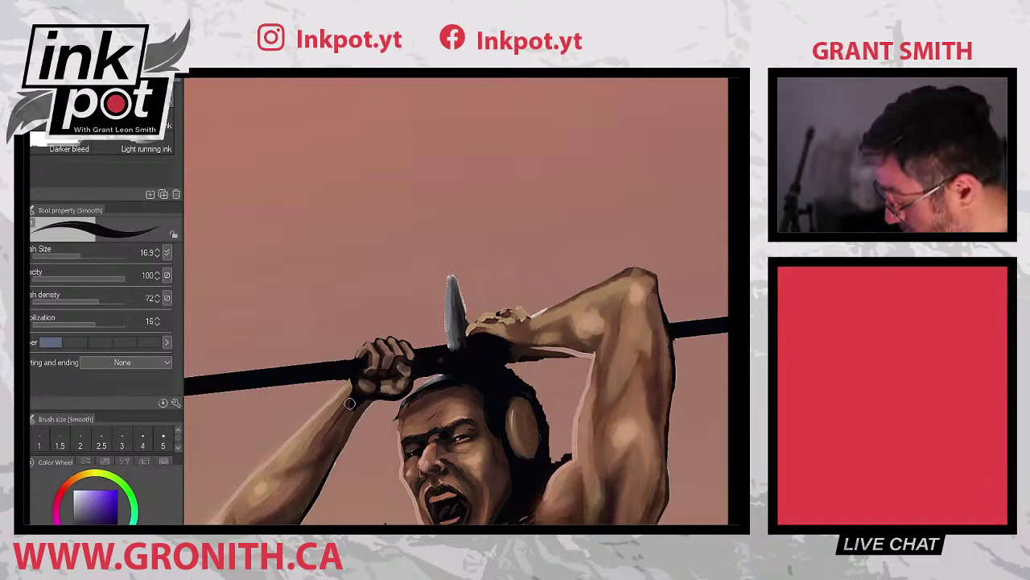
# - Zoom out to view the whole leaping warrior, then zoom back in on his upper body
pyautogui.scroll(-5, 350, 402)
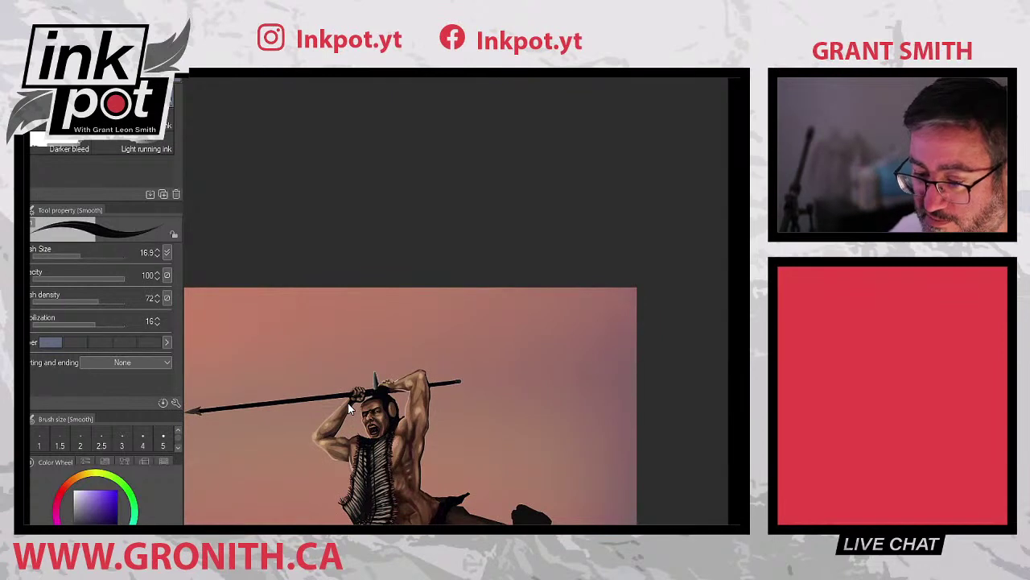
pyautogui.scroll(1, 350, 409)
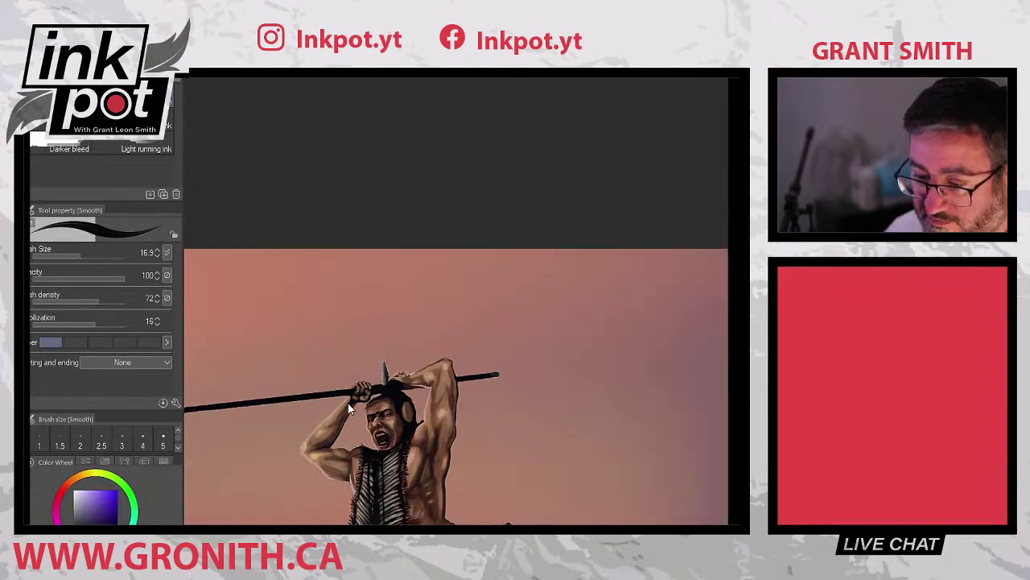
pyautogui.scroll(-1, 350, 409)
pyautogui.moveTo(512, 445); pyautogui.dragTo(578, 291)
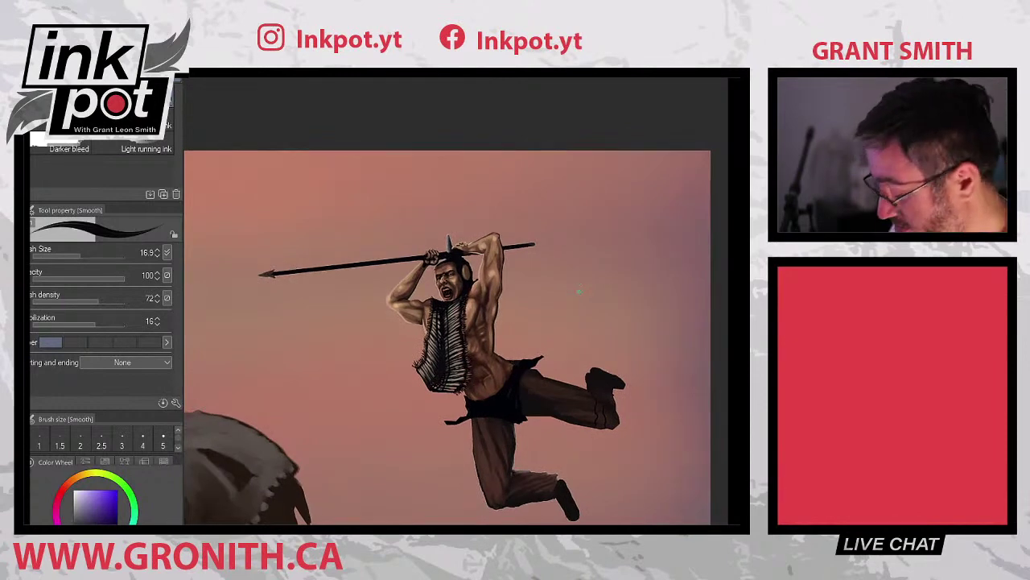
pyautogui.scroll(3, 579, 293)
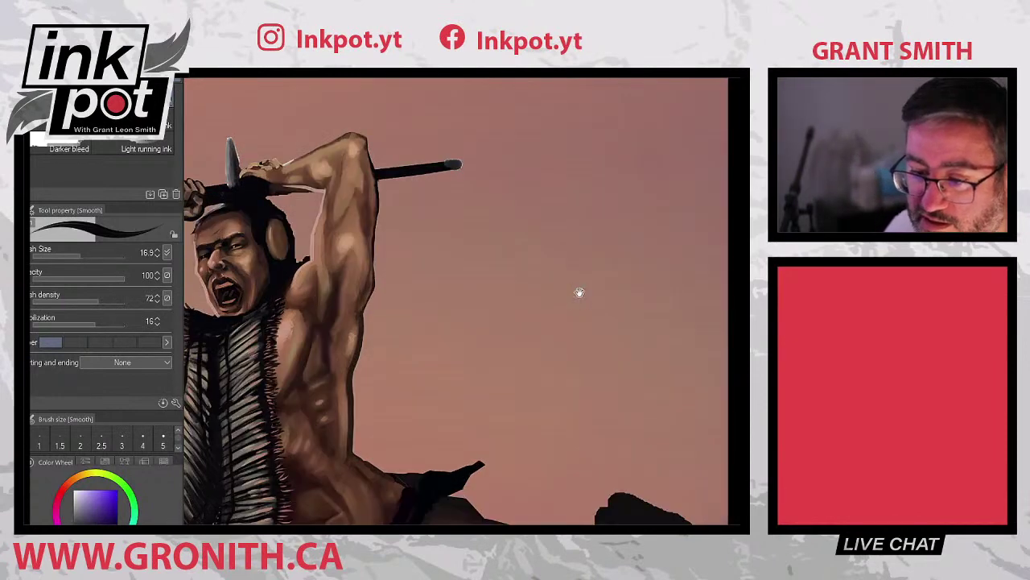
pyautogui.moveTo(580, 293); pyautogui.dragTo(651, 424)
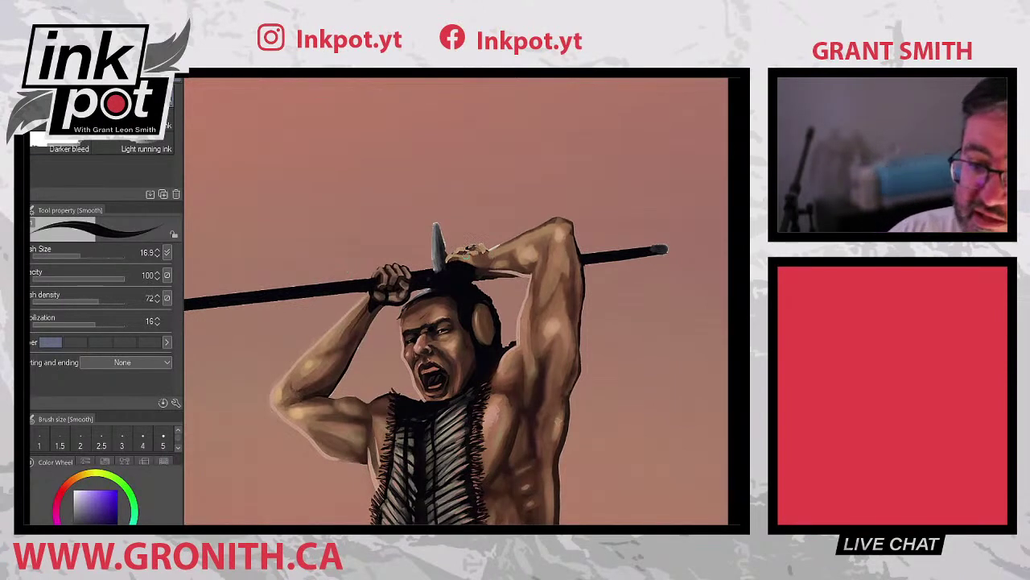
# - Blend around the spear hands with the Textured blender at size 3.6, touching up with the hard eraser
pyautogui.click(145, 148)
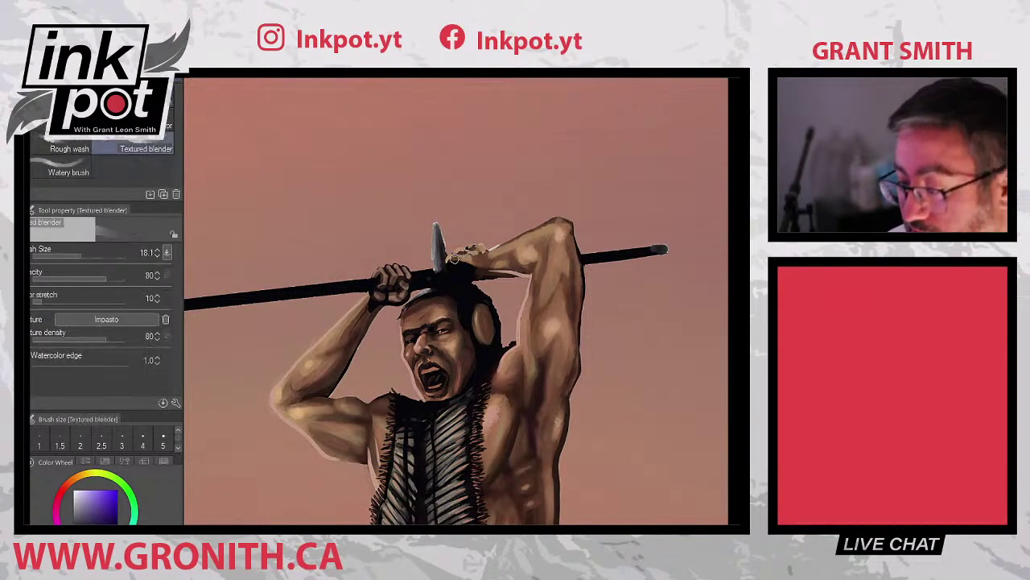
pyautogui.click(62, 256)
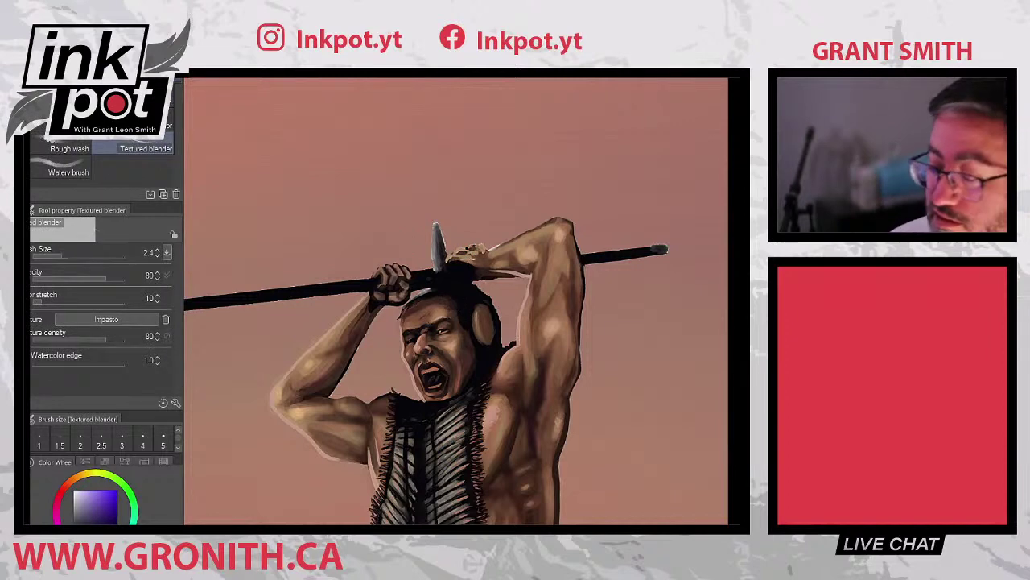
pyautogui.click(67, 253)
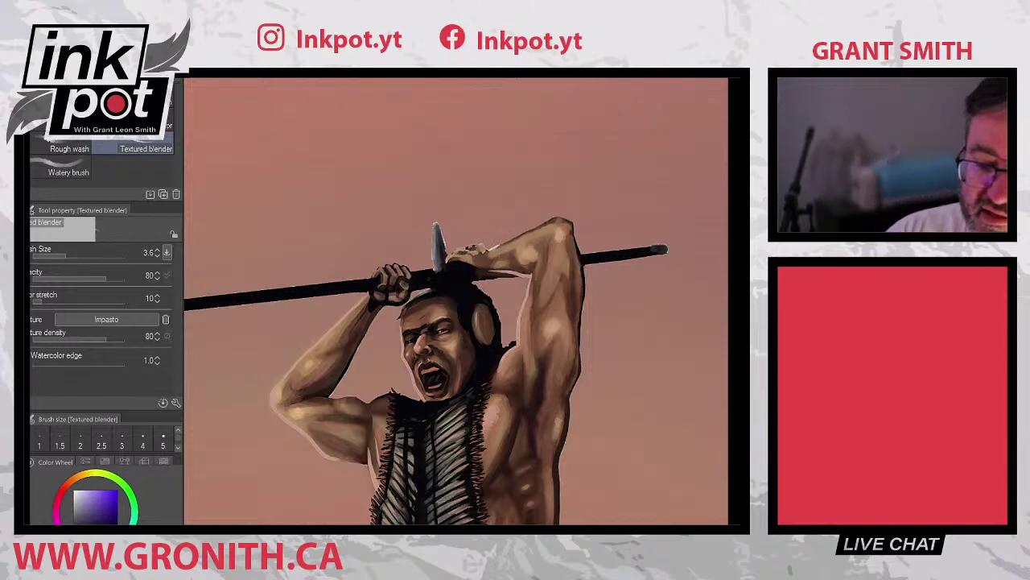
pyautogui.press('e')
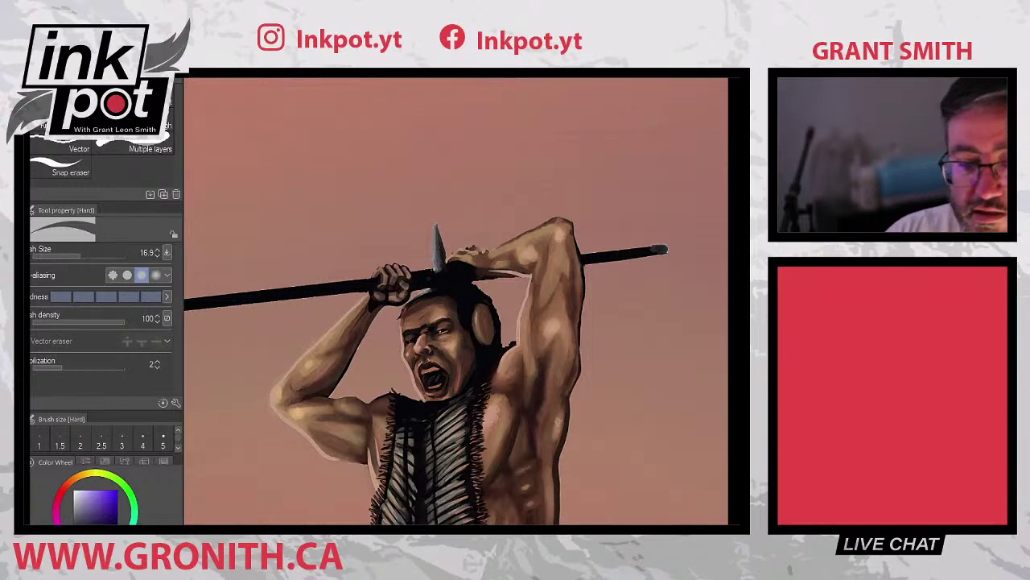
pyautogui.press('j')
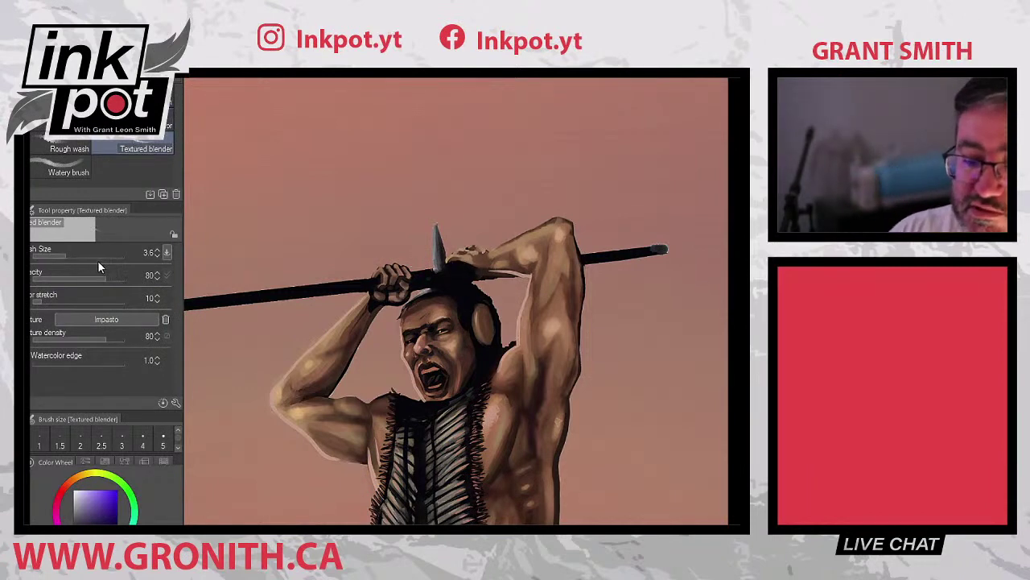
pyautogui.click(171, 97)
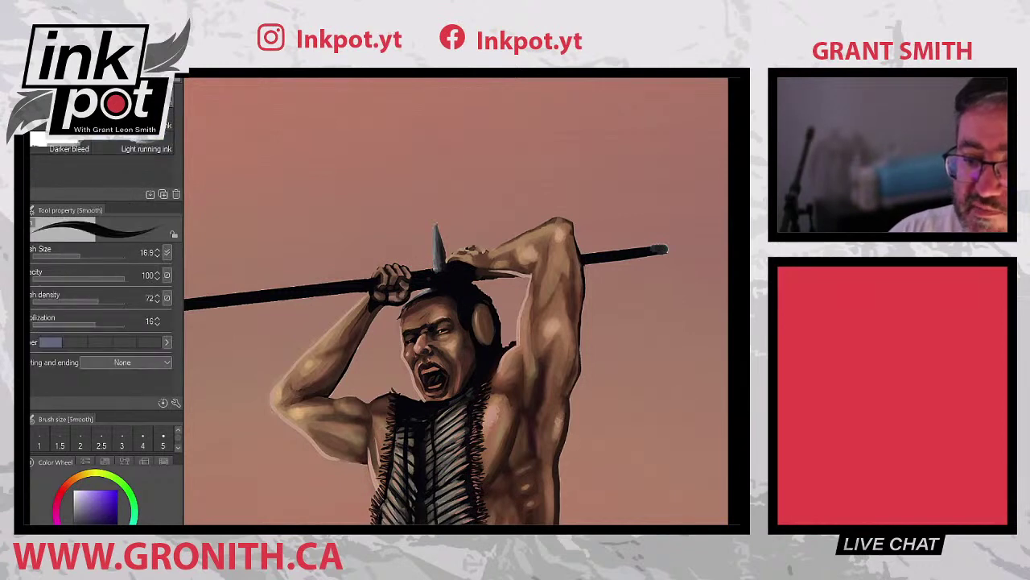
pyautogui.click(157, 121)
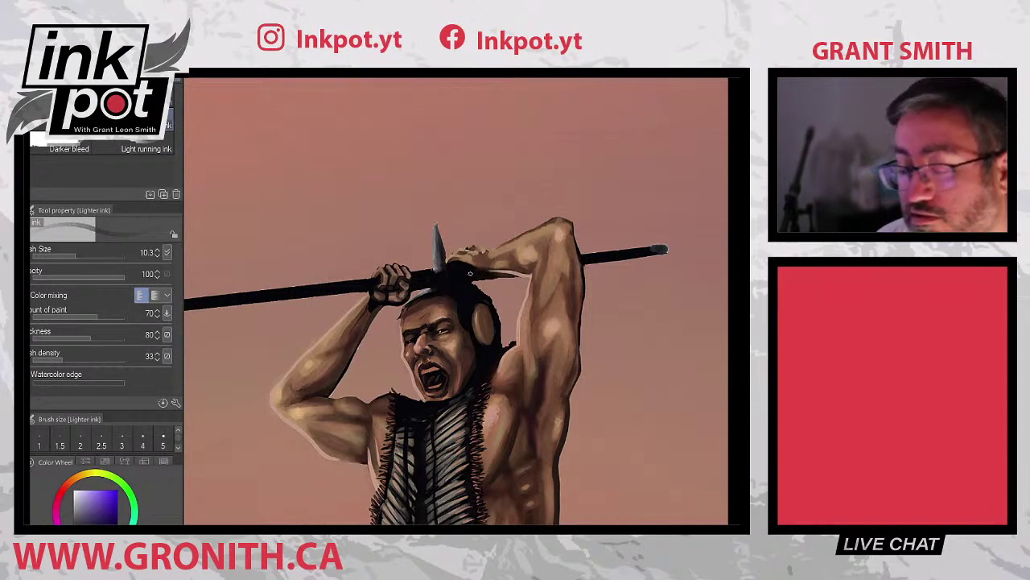
# - Trial-lasso the head toward the raised arm, clear it, and zoom in on the head, arms and spear
pyautogui.press('m')
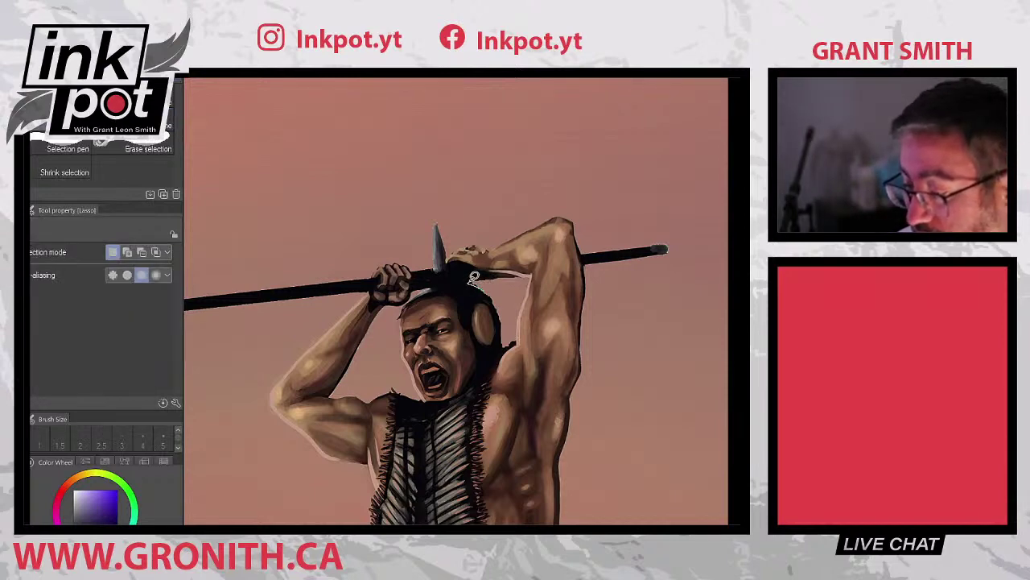
pyautogui.moveTo(480, 274)
pyautogui.mouseDown()
pyautogui.moveTo(532, 276)
pyautogui.moveTo(508, 285)
pyautogui.mouseUp()
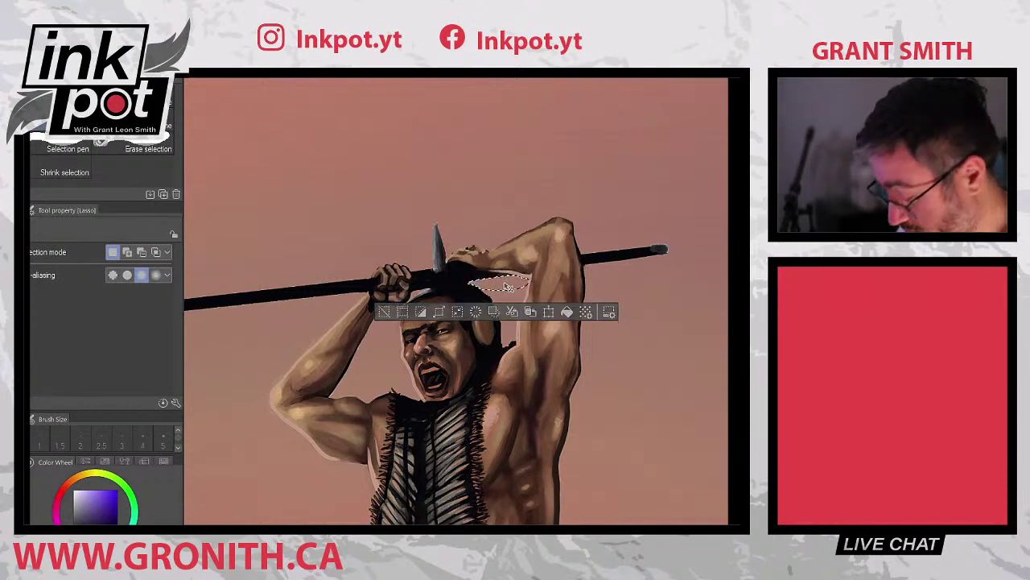
pyautogui.hotkey('ctrl', 'd')
pyautogui.scroll(-3, 508, 286)
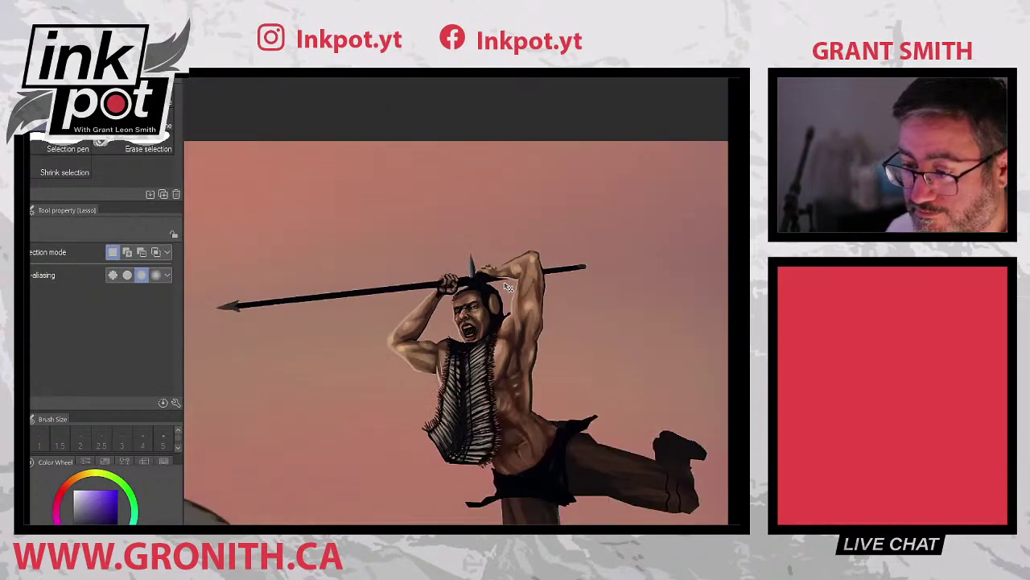
pyautogui.scroll(3, 508, 287)
pyautogui.scroll(1, 508, 287)
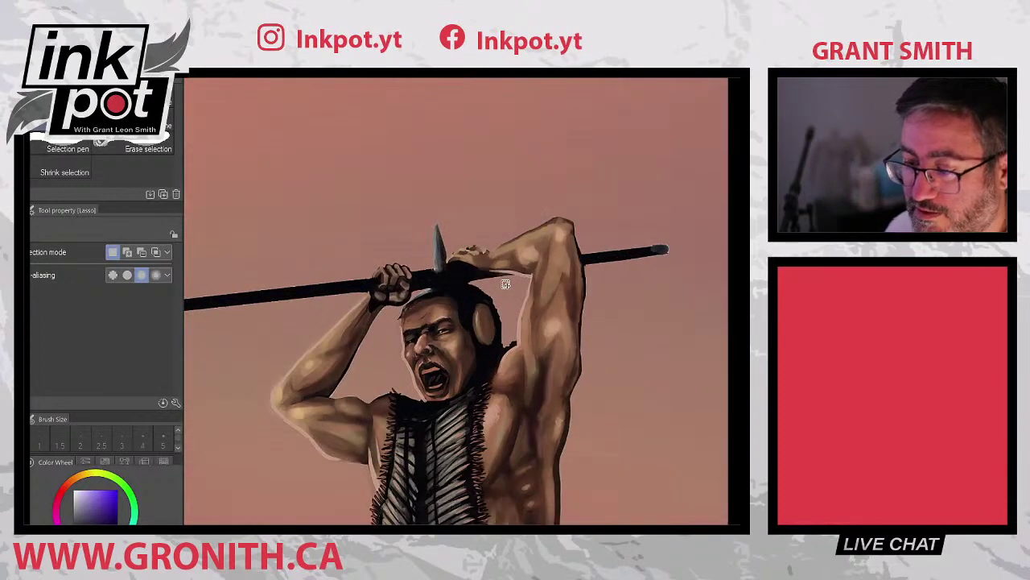
# - Blend the raised arms' shading with the Smooth brush, using skin tans and a lighter tone sampled from the arm
pyautogui.press('b')
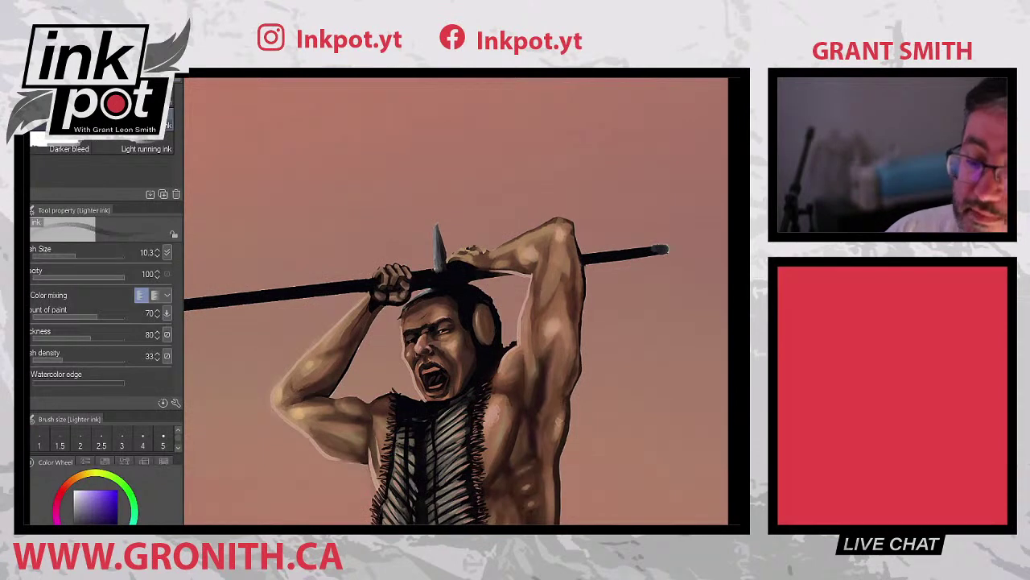
pyautogui.press('j')
pyautogui.keyDown('alt'); pyautogui.click(473, 255); pyautogui.keyUp('alt')
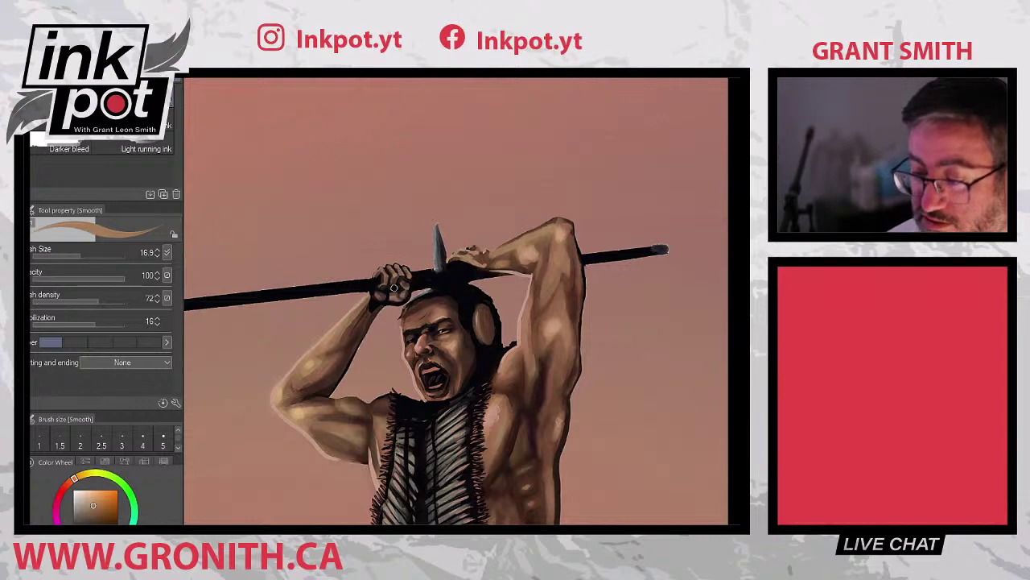
pyautogui.keyDown('alt'); pyautogui.click(318, 354); pyautogui.keyUp('alt')
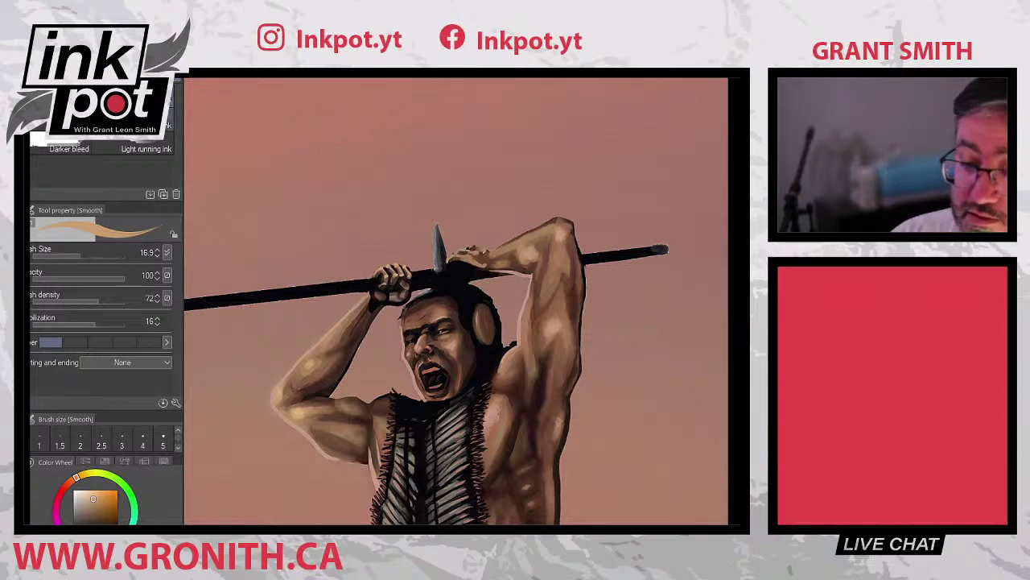
pyautogui.press('b')
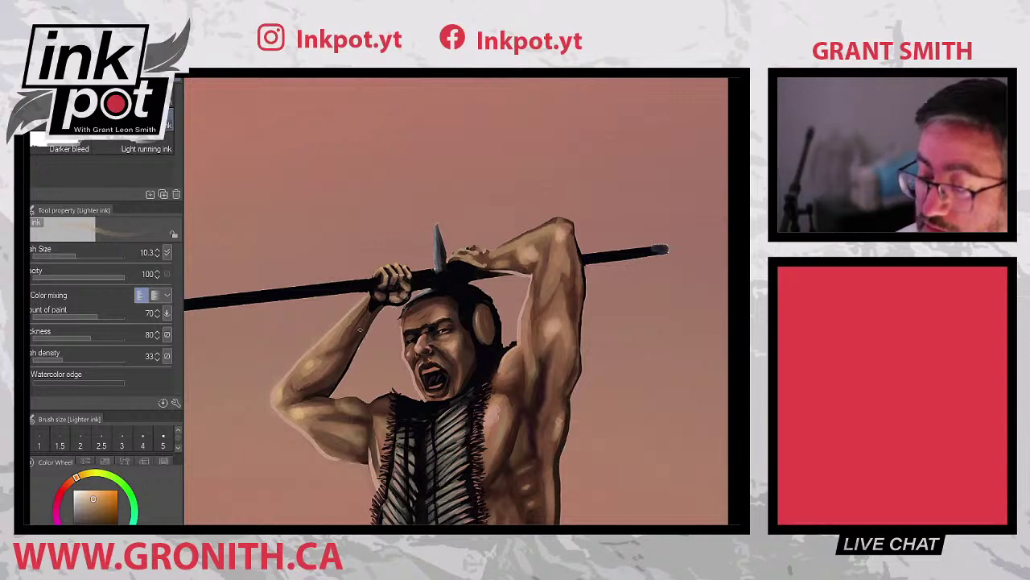
pyautogui.press('m')
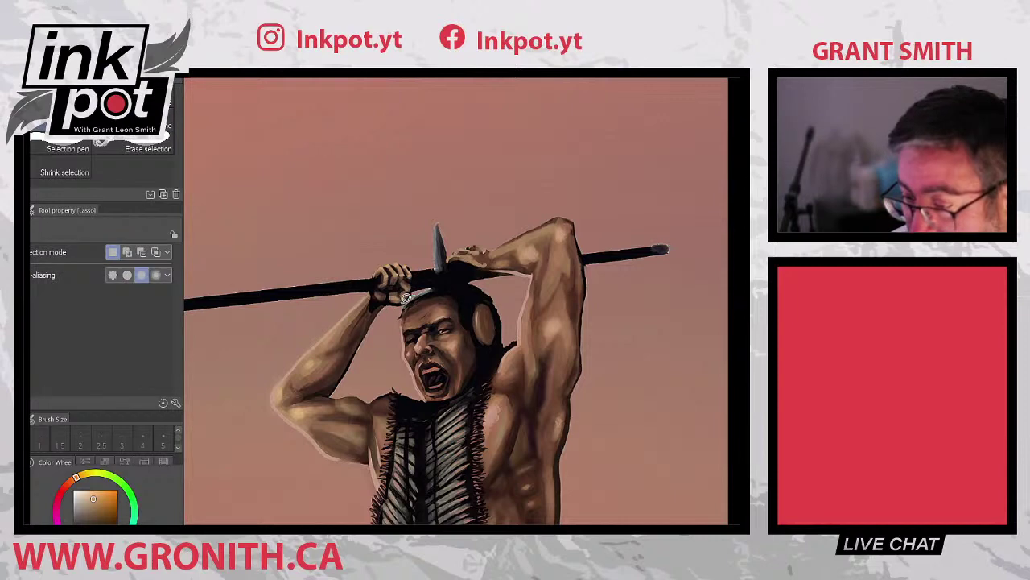
pyautogui.moveTo(402, 304); pyautogui.dragTo(420, 281)
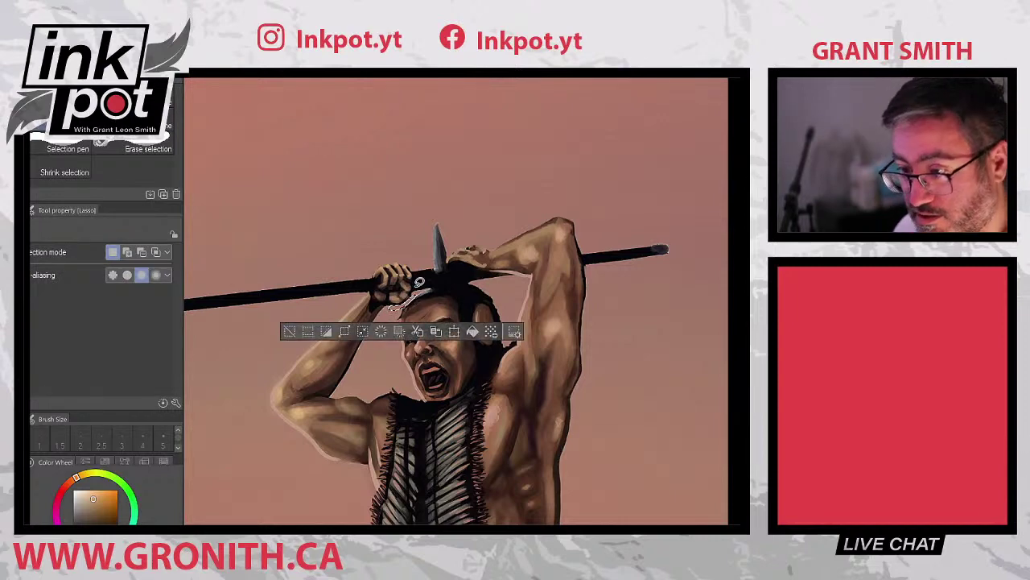
pyautogui.hotkey('ctrl', 'd')
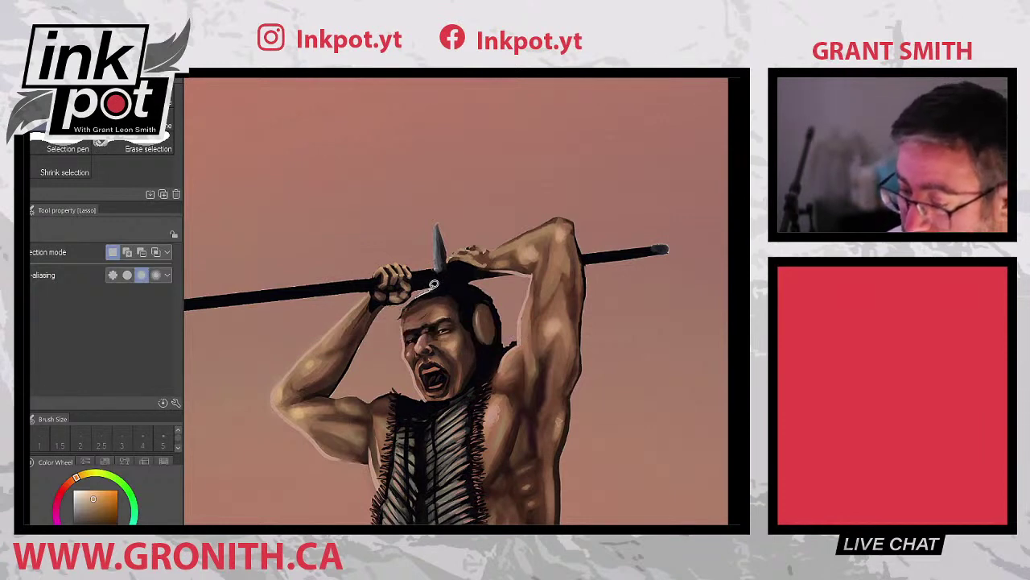
pyautogui.moveTo(433, 282); pyautogui.dragTo(418, 288)
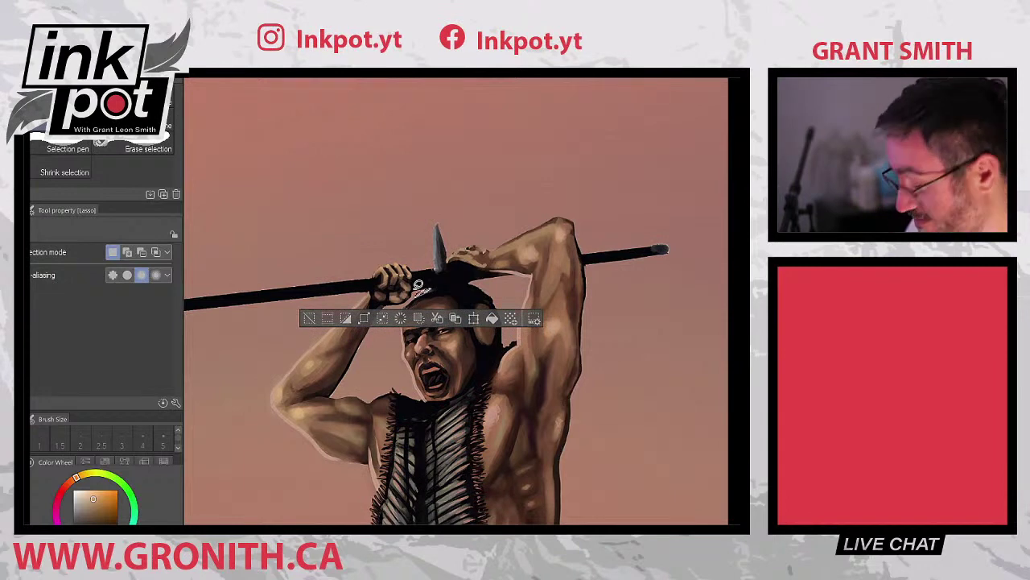
pyautogui.hotkey('ctrl', 'd')
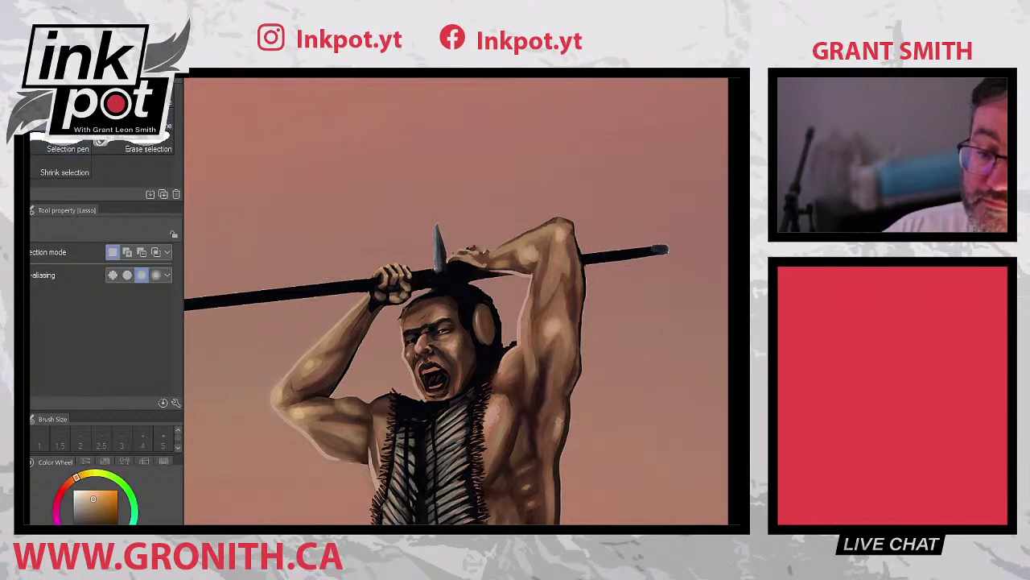
# - Repaint the right hand on the spear with Lighter ink, using reddish, shadow and highlight skin tones sampled from it
pyautogui.press('b')
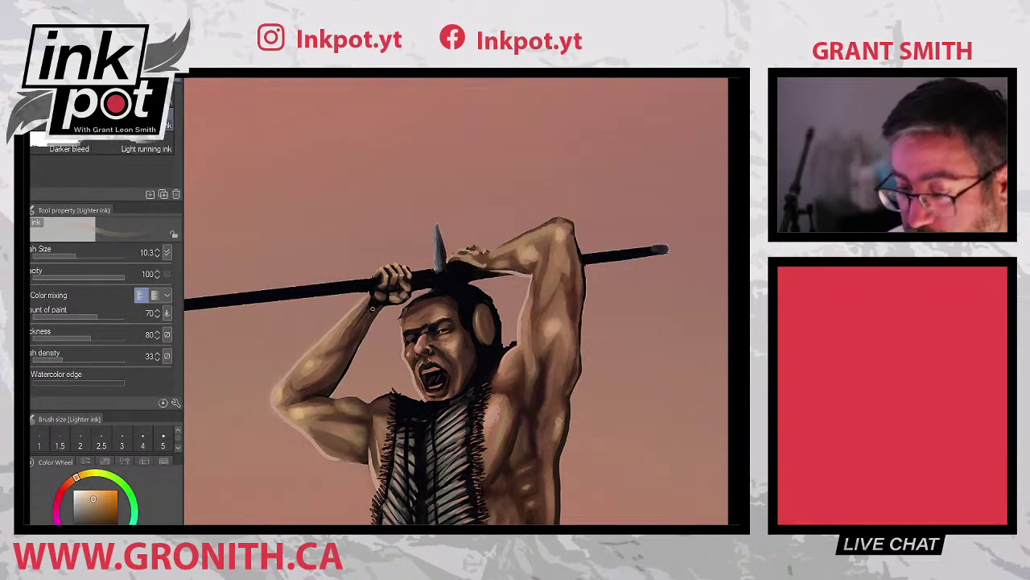
pyautogui.keyDown('alt'); pyautogui.click(371, 304); pyautogui.keyUp('alt')
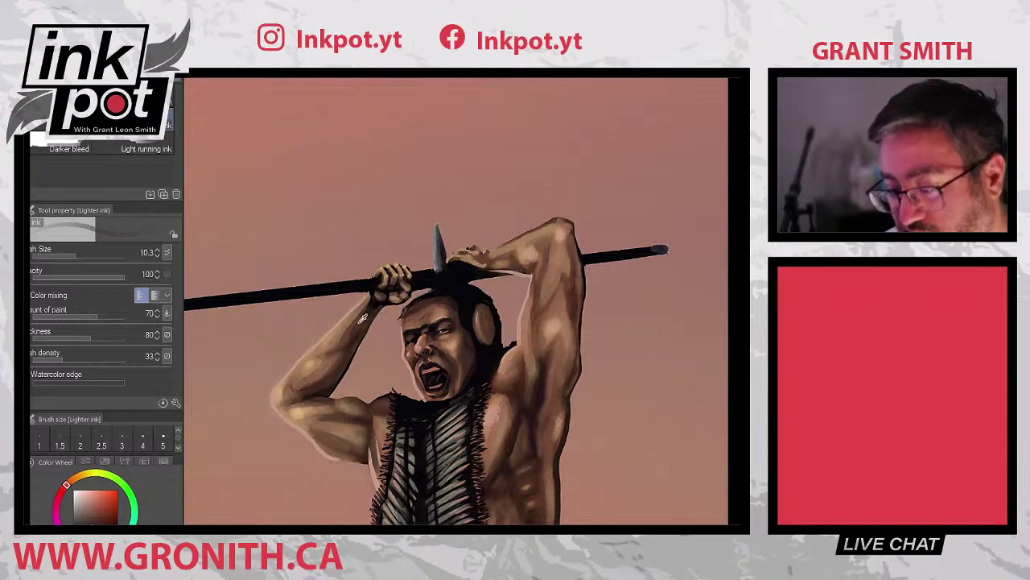
pyautogui.keyDown('alt'); pyautogui.click(363, 314); pyautogui.keyUp('alt')
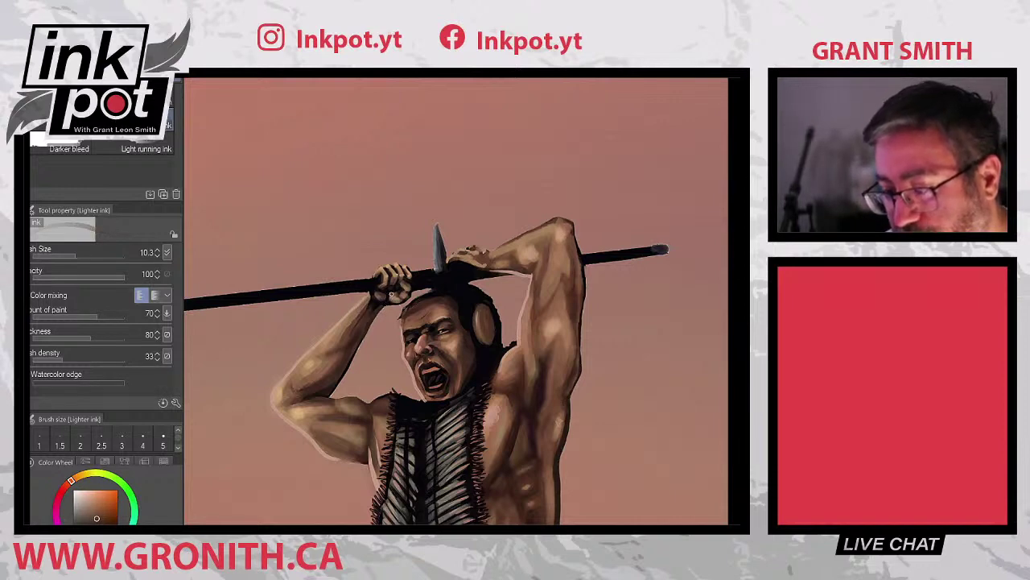
pyautogui.keyDown('alt'); pyautogui.click(385, 282); pyautogui.keyUp('alt')
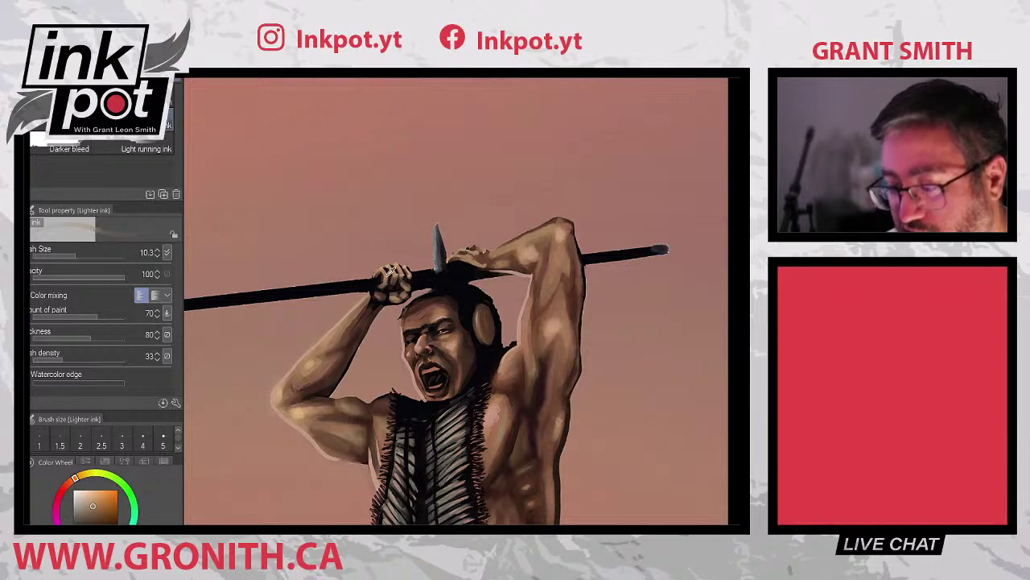
pyautogui.keyDown('alt'); pyautogui.click(390, 271); pyautogui.keyUp('alt')
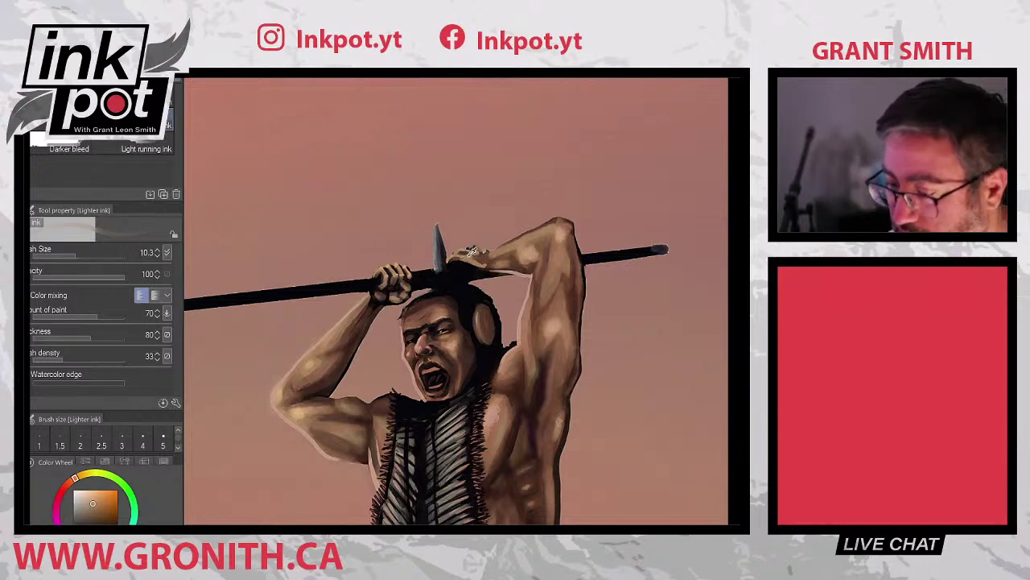
pyautogui.keyDown('alt'); pyautogui.click(459, 250); pyautogui.keyUp('alt')
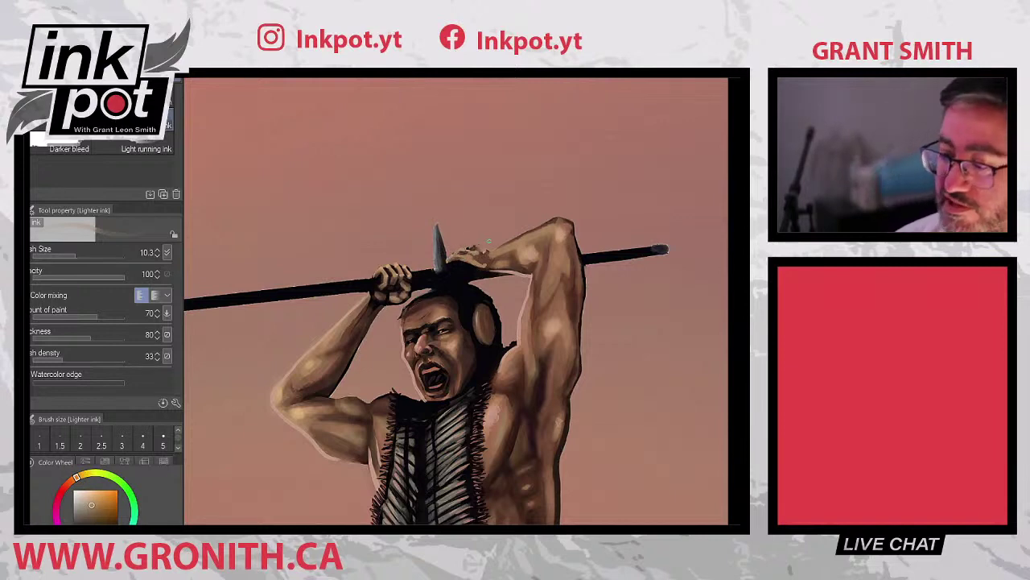
pyautogui.keyDown('alt'); pyautogui.click(473, 248); pyautogui.keyUp('alt')
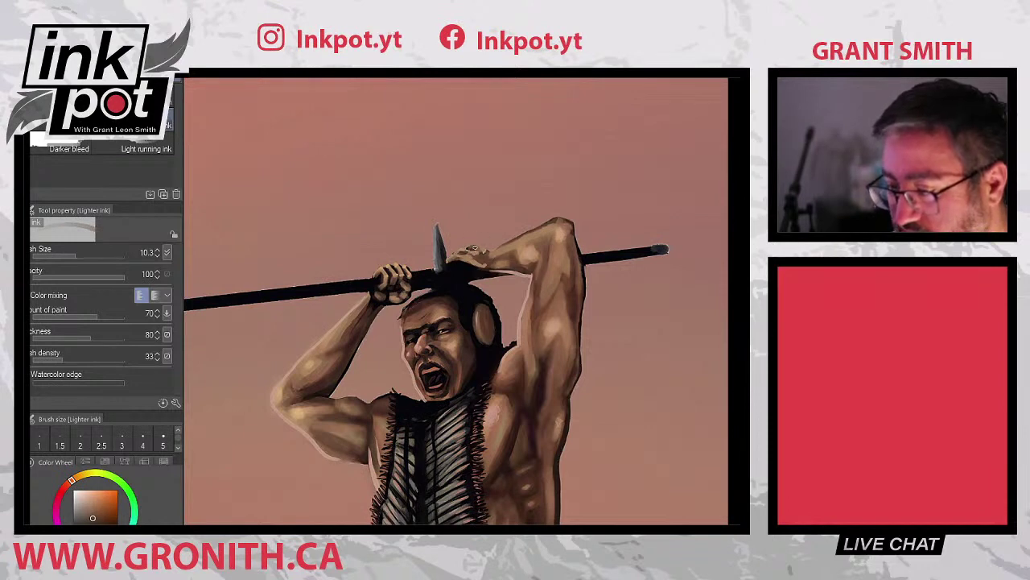
pyautogui.keyDown('alt'); pyautogui.click(484, 253); pyautogui.keyUp('alt')
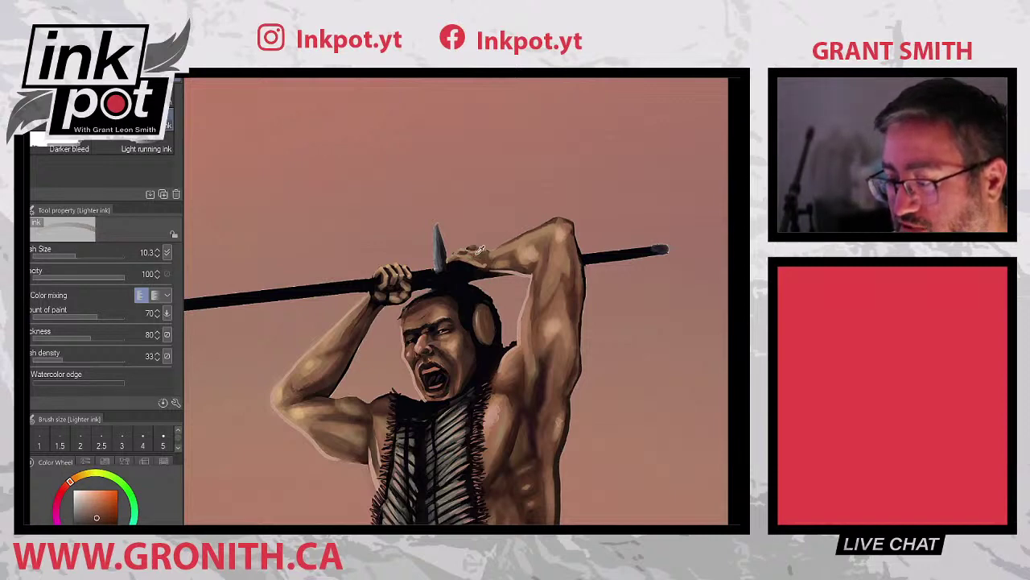
pyautogui.keyDown('alt'); pyautogui.click(480, 247); pyautogui.keyUp('alt')
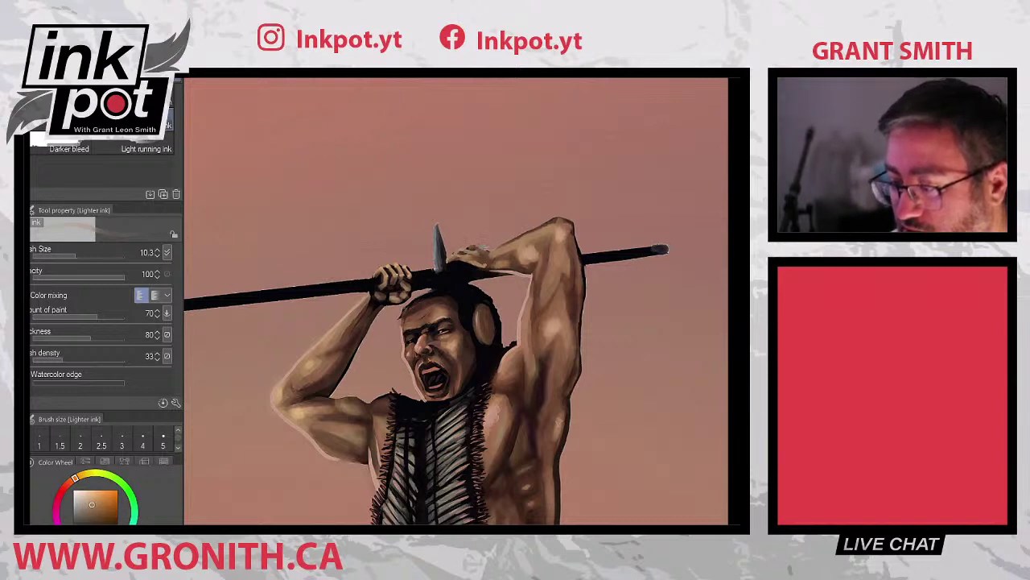
# - Smooth the arm and hand shading with the blending brush, using sampled arm browns, spear near-black and hand skin
pyautogui.press('j')
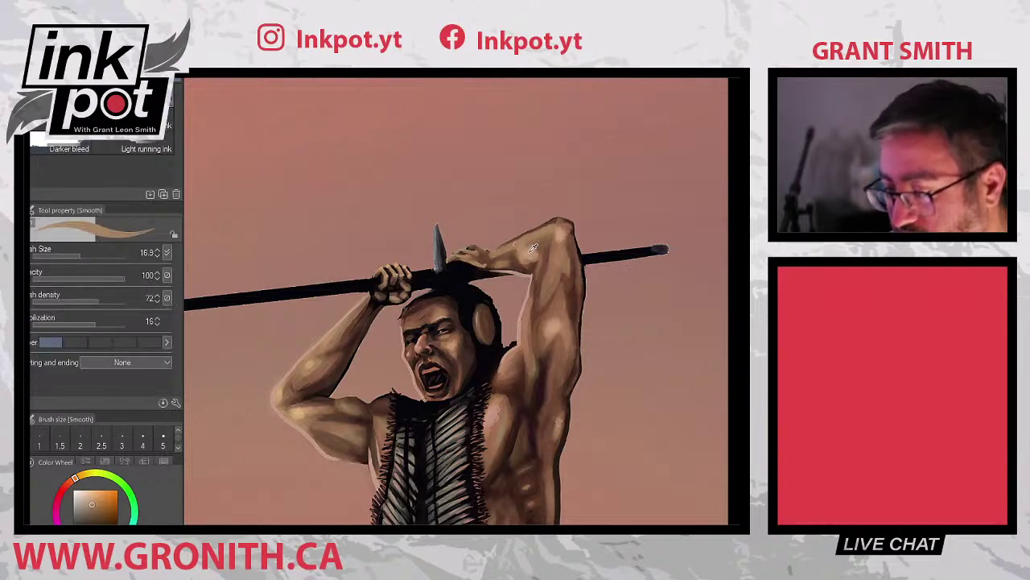
pyautogui.keyDown('alt'); pyautogui.click(533, 248); pyautogui.keyUp('alt')
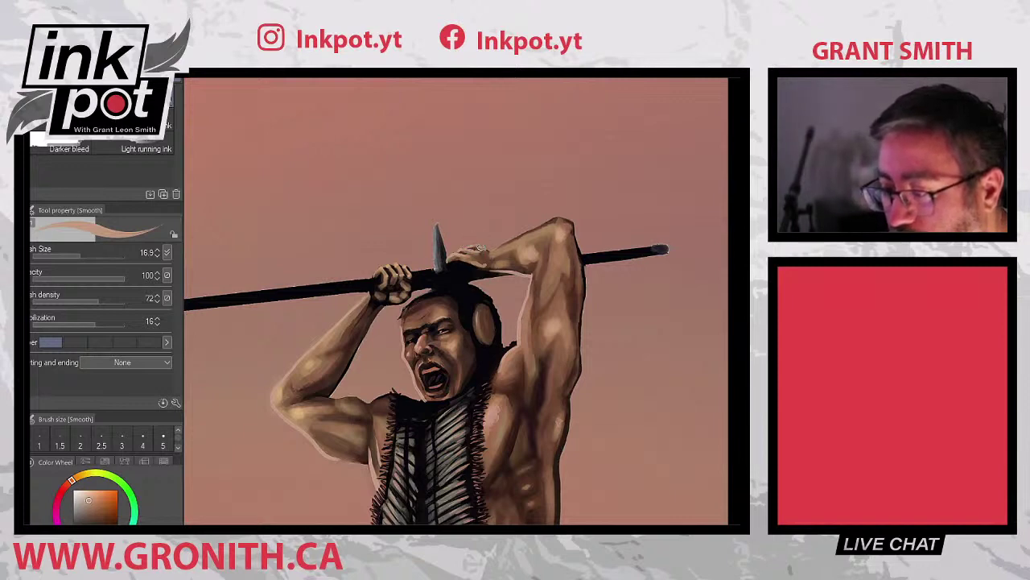
pyautogui.keyDown('alt'); pyautogui.click(519, 234); pyautogui.keyUp('alt')
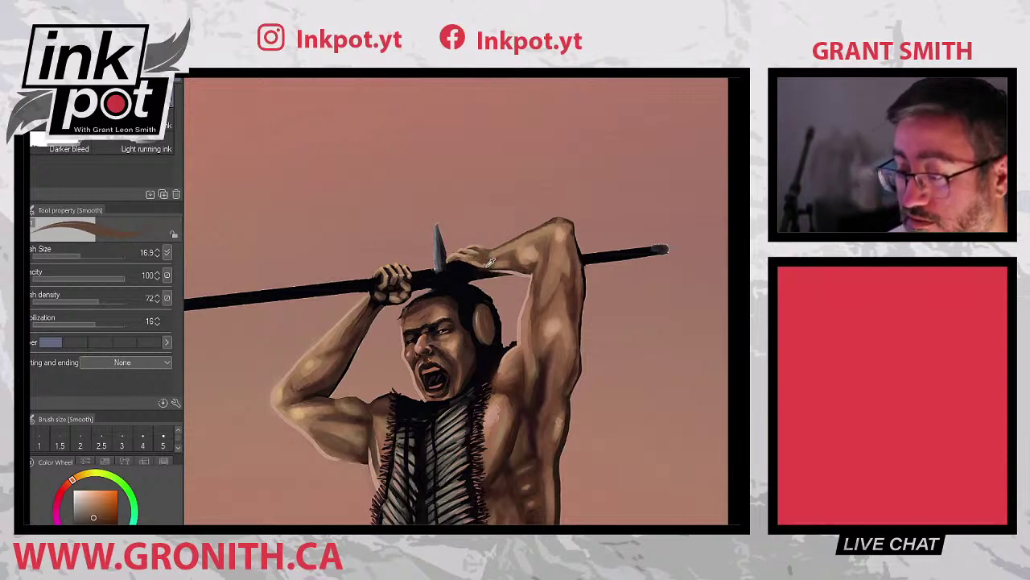
pyautogui.keyDown('alt'); pyautogui.click(489, 266); pyautogui.keyUp('alt')
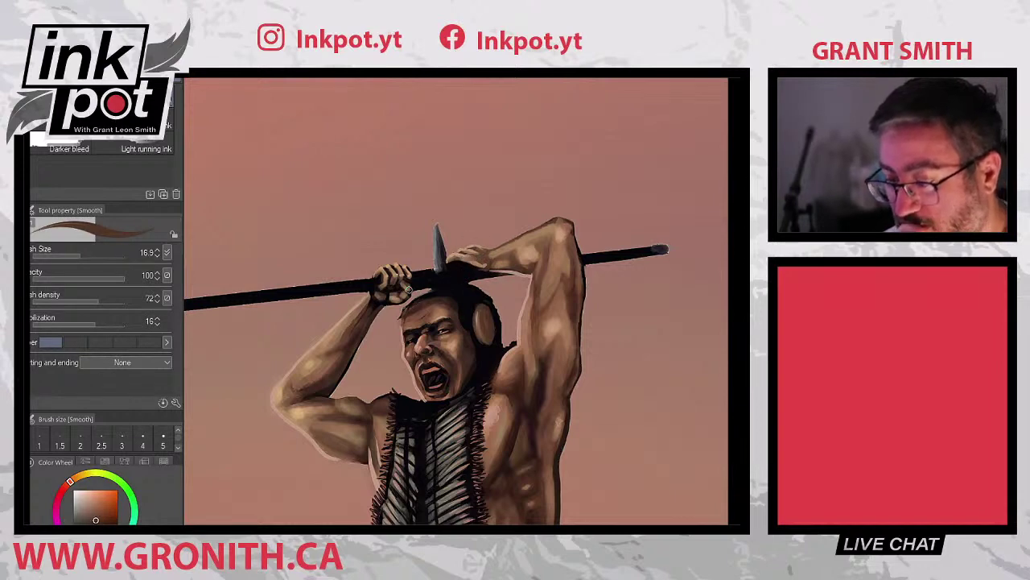
pyautogui.keyDown('alt'); pyautogui.click(453, 268); pyautogui.keyUp('alt')
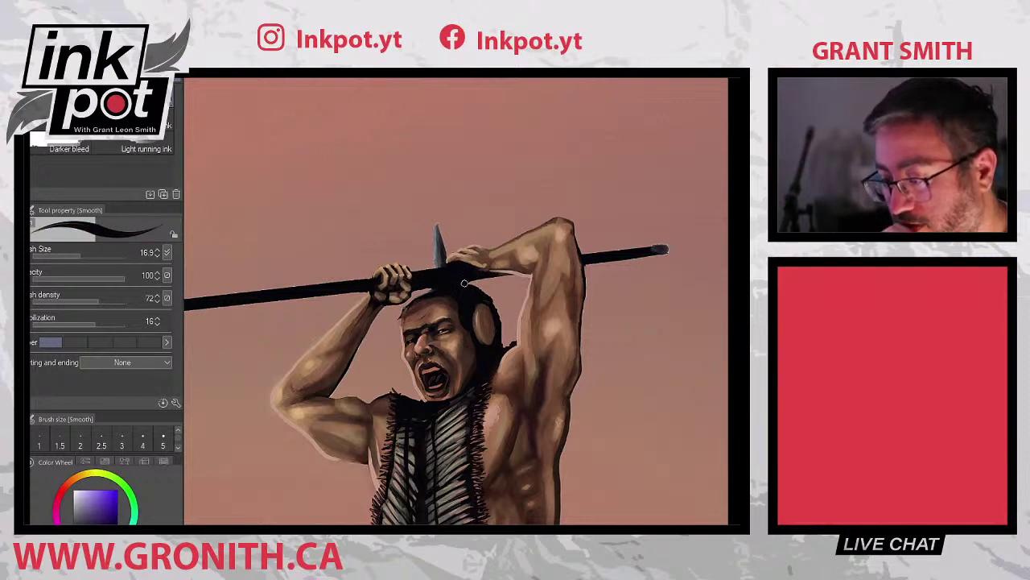
pyautogui.keyDown('alt'); pyautogui.click(488, 267); pyautogui.keyUp('alt')
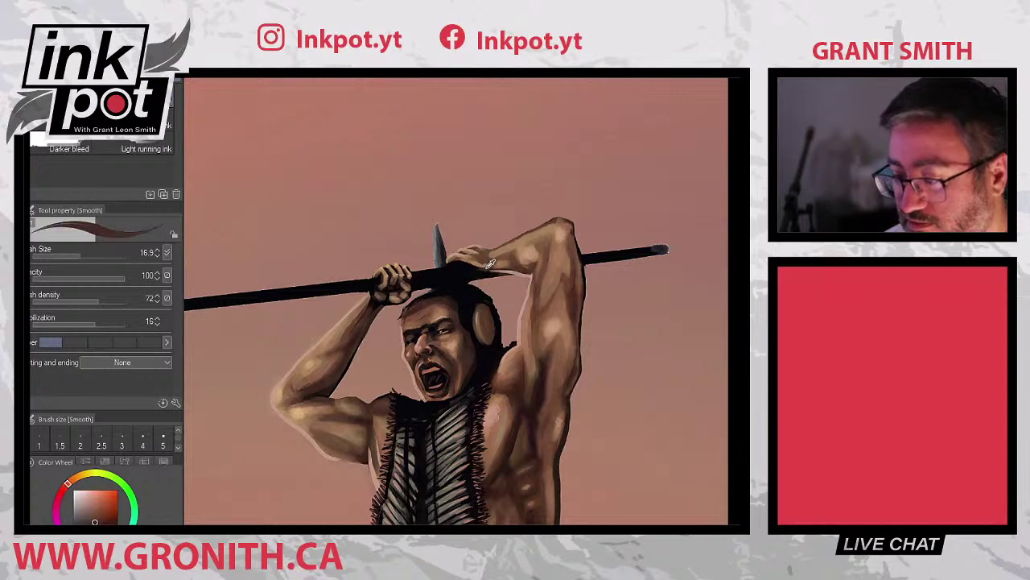
pyautogui.press('b')
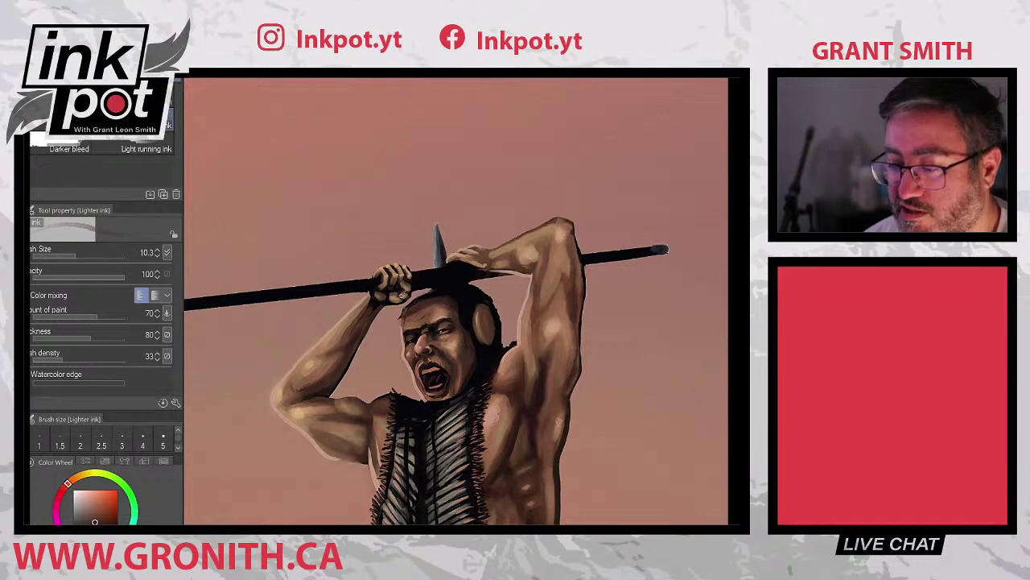
pyautogui.press('m')
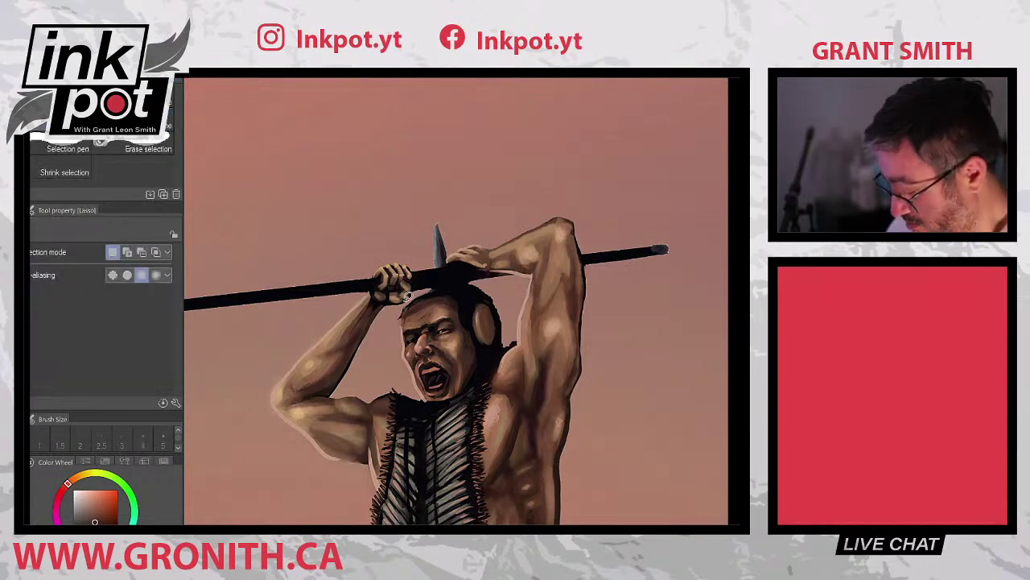
# - Pan the view to show the whole leaping warrior and switch to the Shadow airbrush
pyautogui.scroll(-6, 408, 296)
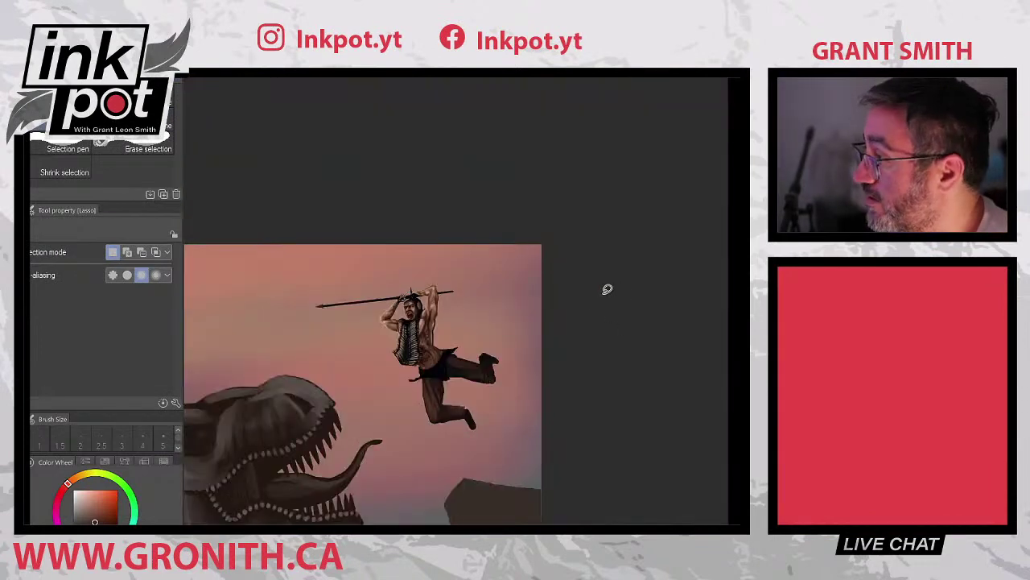
pyautogui.scroll(4, 607, 289)
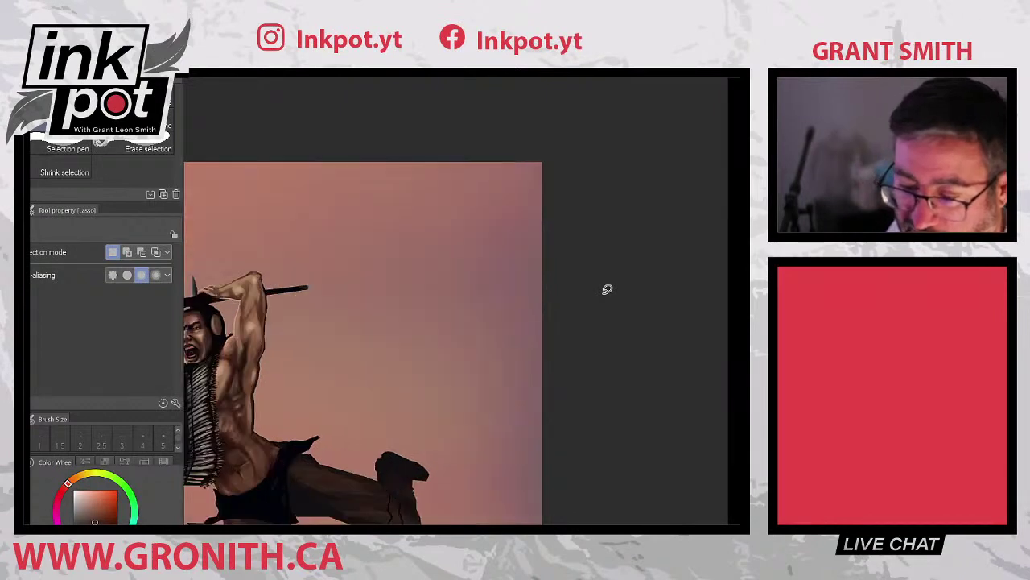
pyautogui.hscroll(-5, 636, 386)
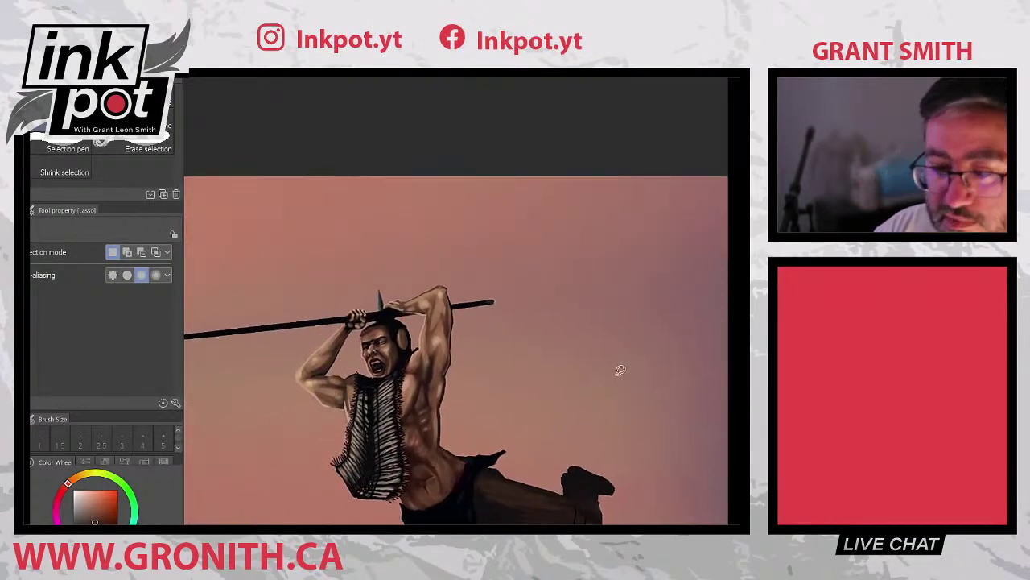
pyautogui.press('b')
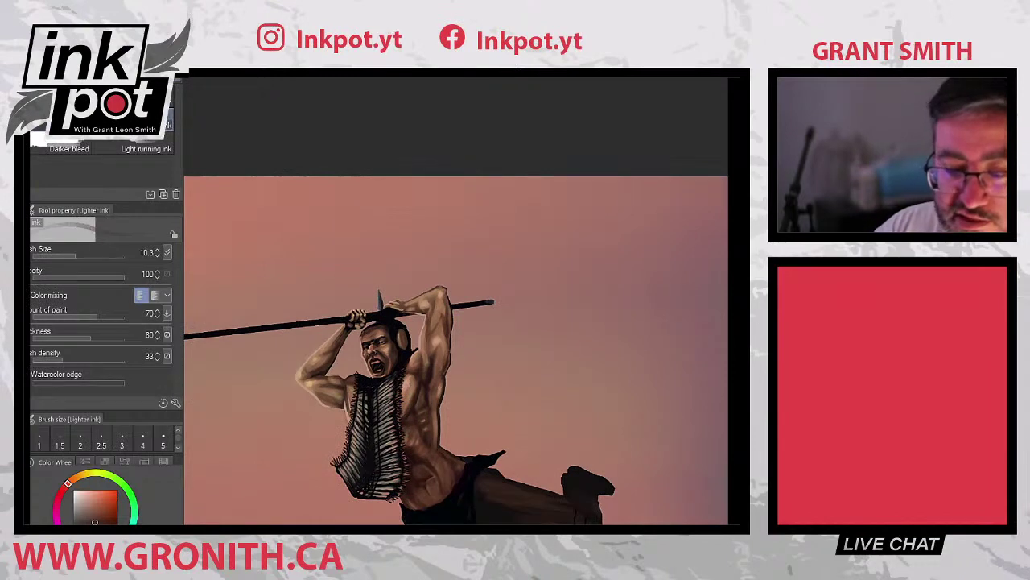
# - Load the Soft airbrush at size 16.9 with a light skin tone from the arm, then zoom in
pyautogui.press('b')
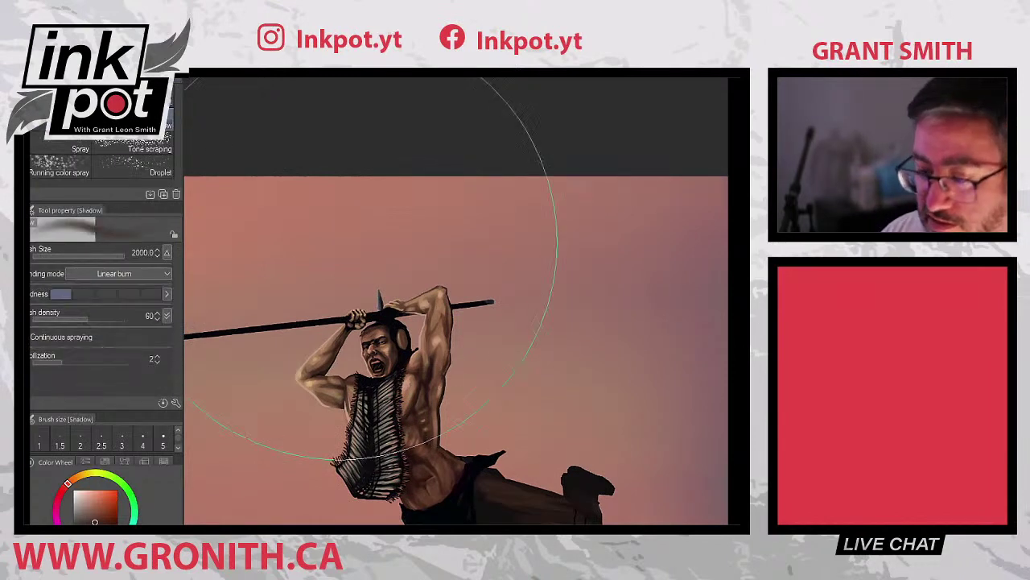
pyautogui.click(80, 121)
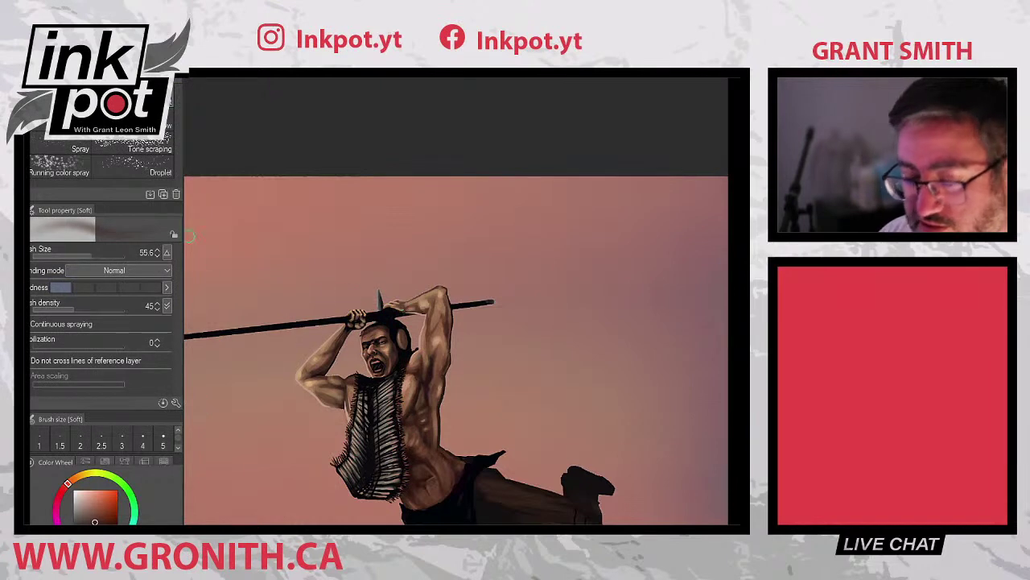
pyautogui.click(85, 254)
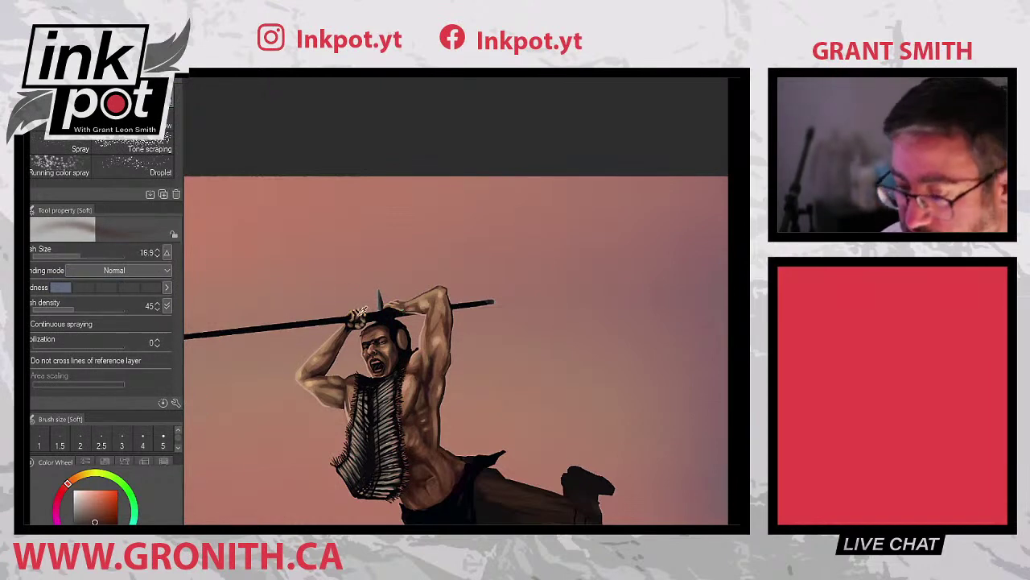
pyautogui.keyDown('alt'); pyautogui.click(327, 352); pyautogui.keyUp('alt')
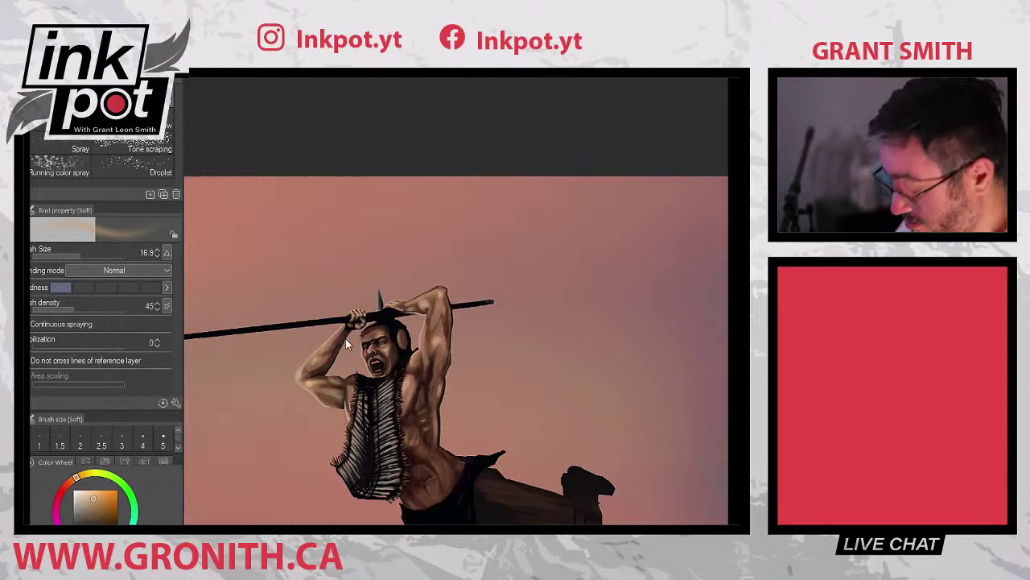
pyautogui.hotkey('ctrl', '+')
# - Sample a fresh arm skin tone and rework the warm shading on the arms and spear-gripping hands
pyautogui.scroll(2, 345, 338)
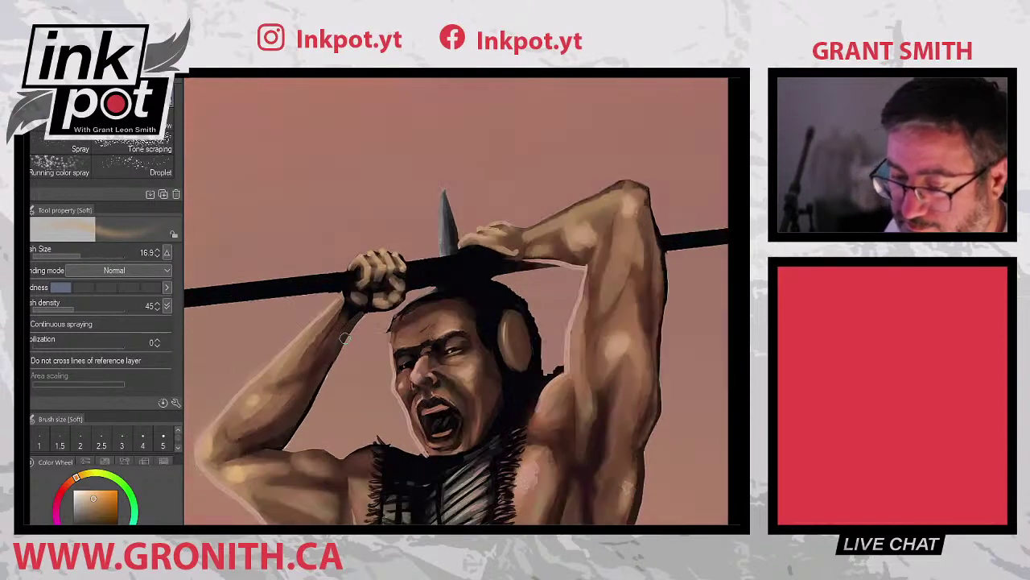
pyautogui.keyDown('alt'); pyautogui.click(227, 409); pyautogui.keyUp('alt')
pyautogui.press('b')
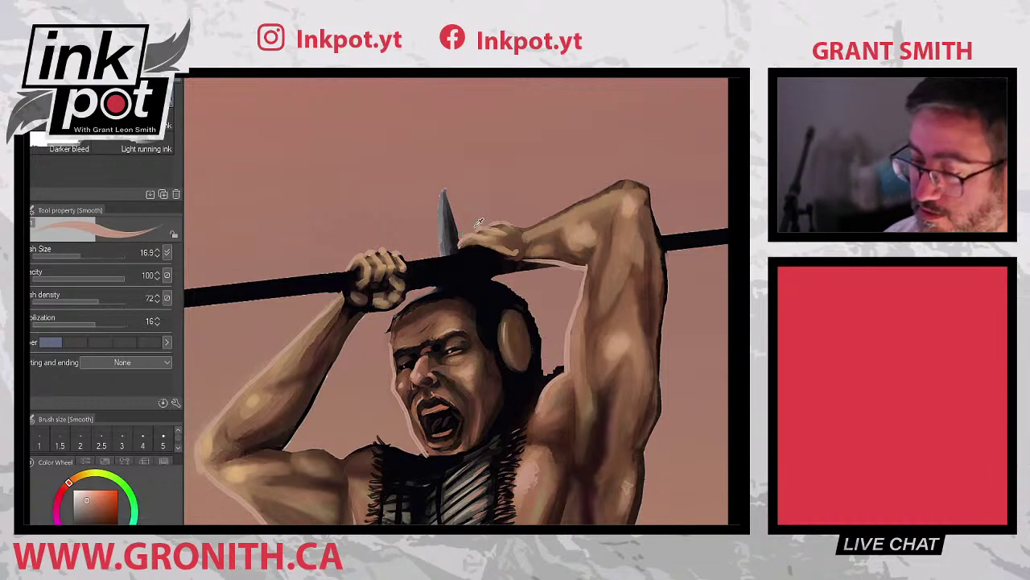
pyautogui.press('m')
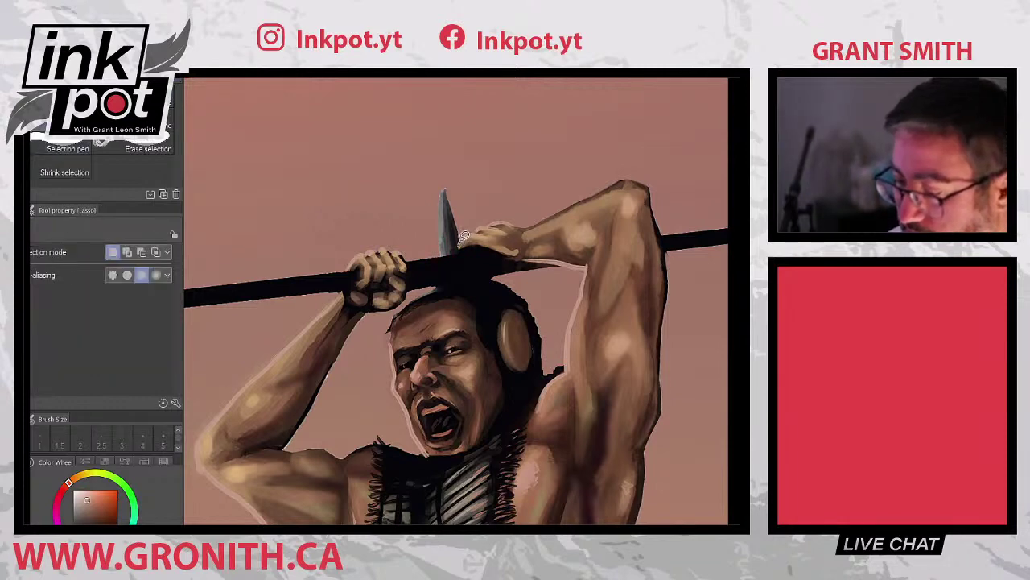
# - Outline a small area around the left hand and spear, drop it, and return to the smooth brush
pyautogui.moveTo(478, 228)
pyautogui.mouseDown()
pyautogui.moveTo(457, 242)
pyautogui.moveTo(463, 234)
pyautogui.mouseUp()
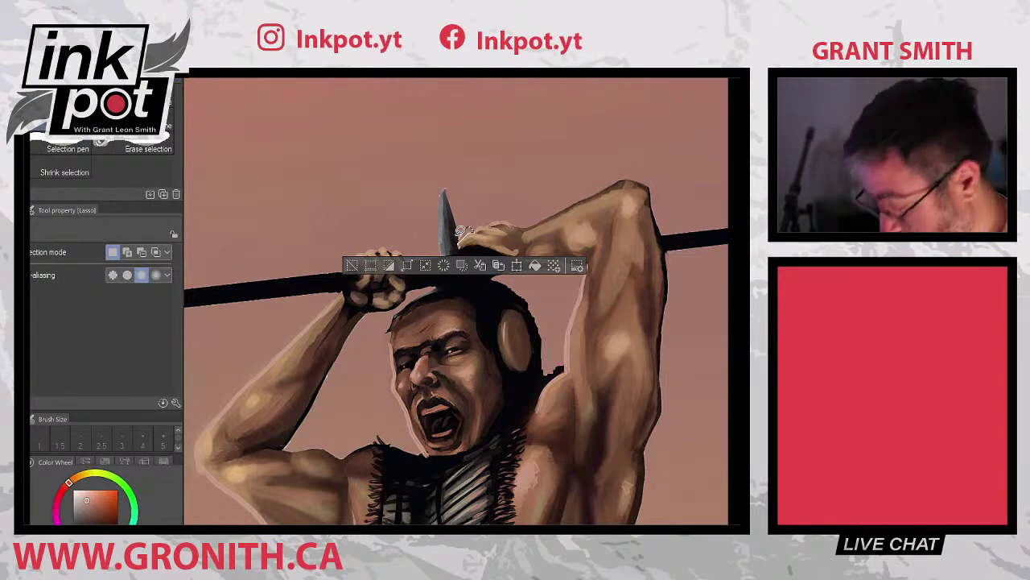
pyautogui.hotkey('ctrl', 'd')
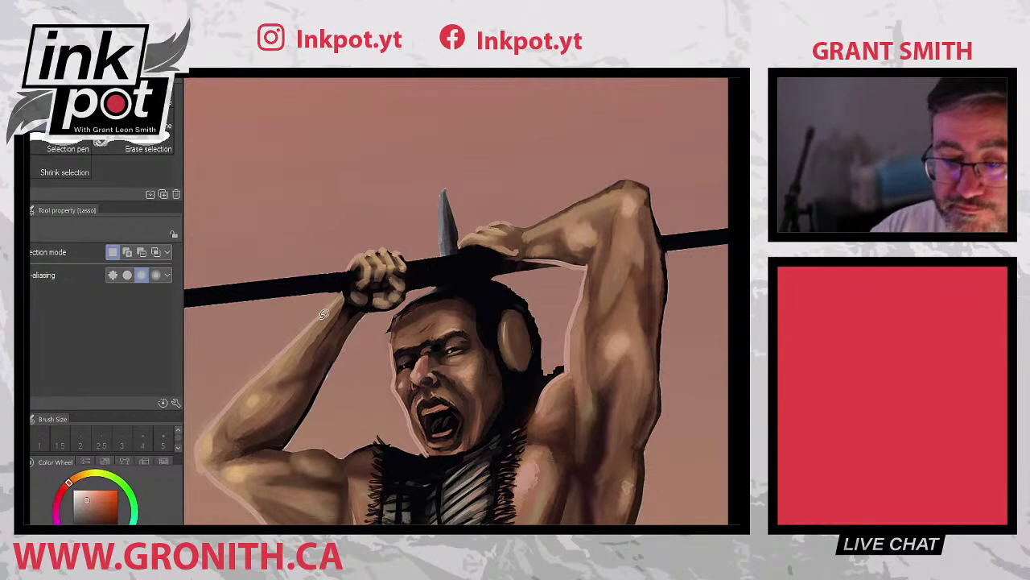
pyautogui.press('b')
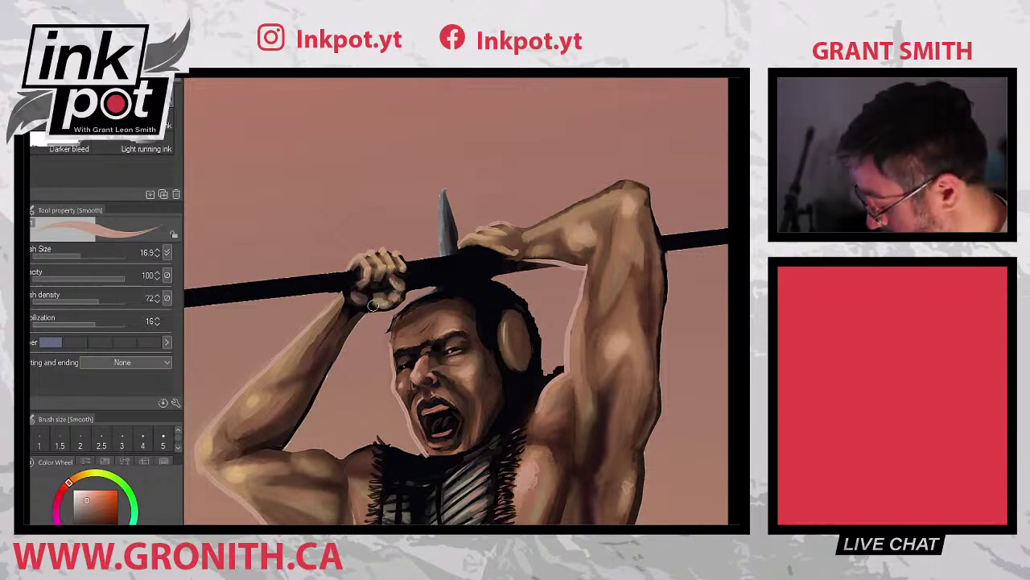
# - Shade and highlight the left fist's knuckles with sampled dark browns and light tans
pyautogui.scroll(-1, 370, 310)
pyautogui.scroll(4, 369, 314)
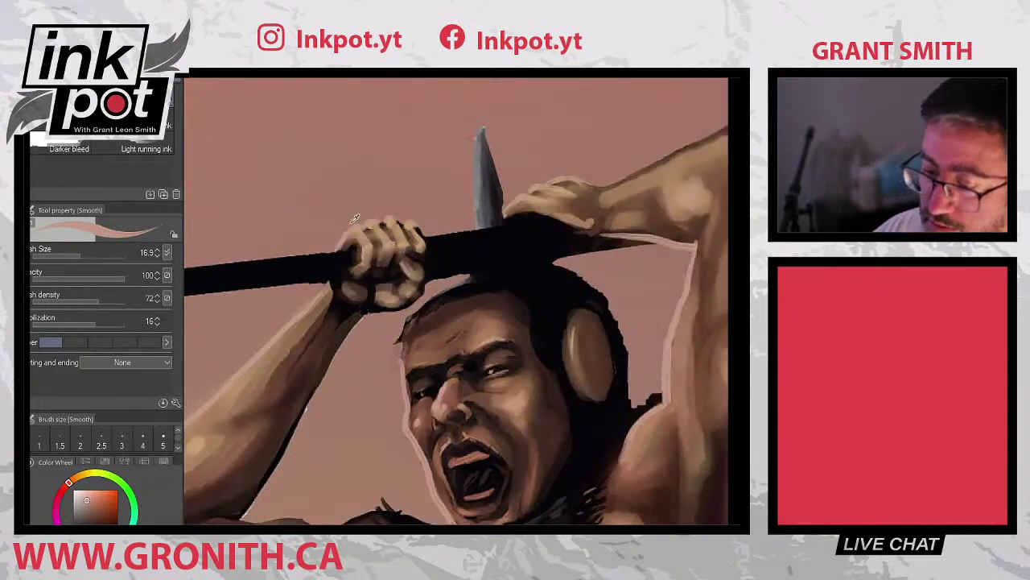
pyautogui.keyDown('alt'); pyautogui.click(362, 245); pyautogui.keyUp('alt')
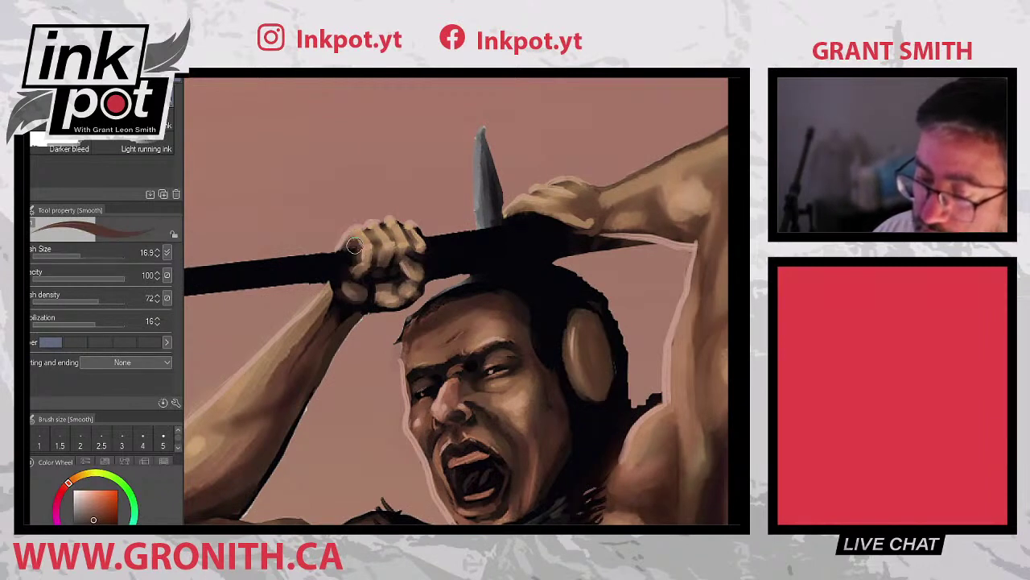
pyautogui.keyDown('alt'); pyautogui.click(353, 232); pyautogui.keyUp('alt')
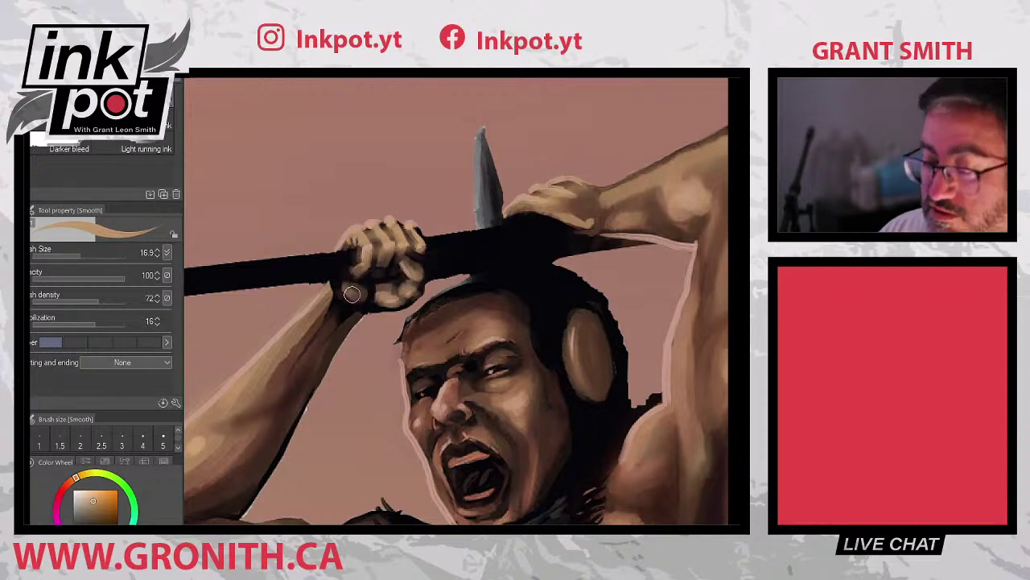
pyautogui.keyDown('alt'); pyautogui.click(366, 254); pyautogui.keyUp('alt')
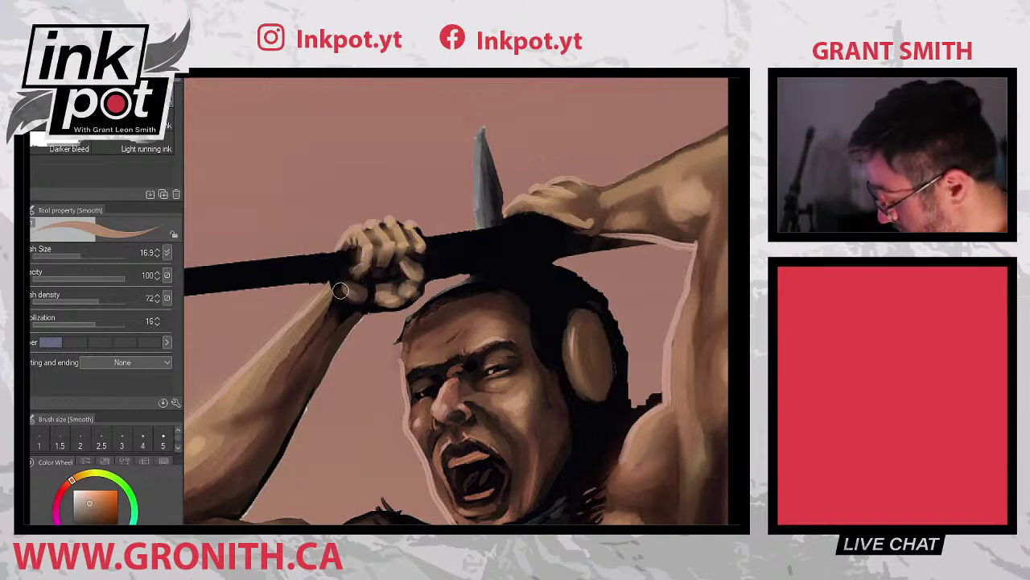
pyautogui.scroll(-5, 339, 292)
pyautogui.scroll(2, 338, 294)
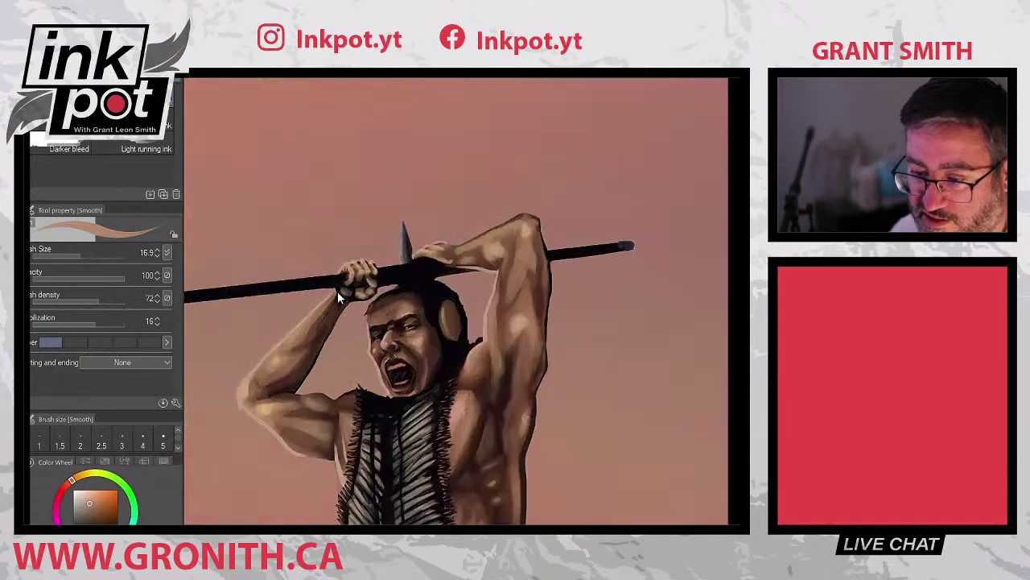
pyautogui.scroll(2, 337, 292)
pyautogui.keyDown('alt'); pyautogui.click(355, 253); pyautogui.keyUp('alt')
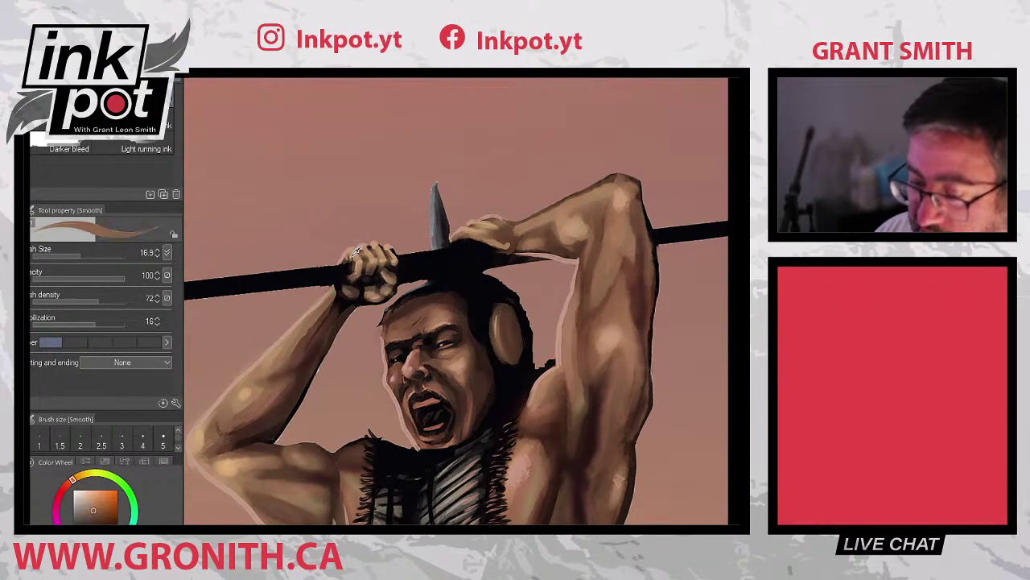
pyautogui.keyDown('alt'); pyautogui.click(351, 258); pyautogui.keyUp('alt')
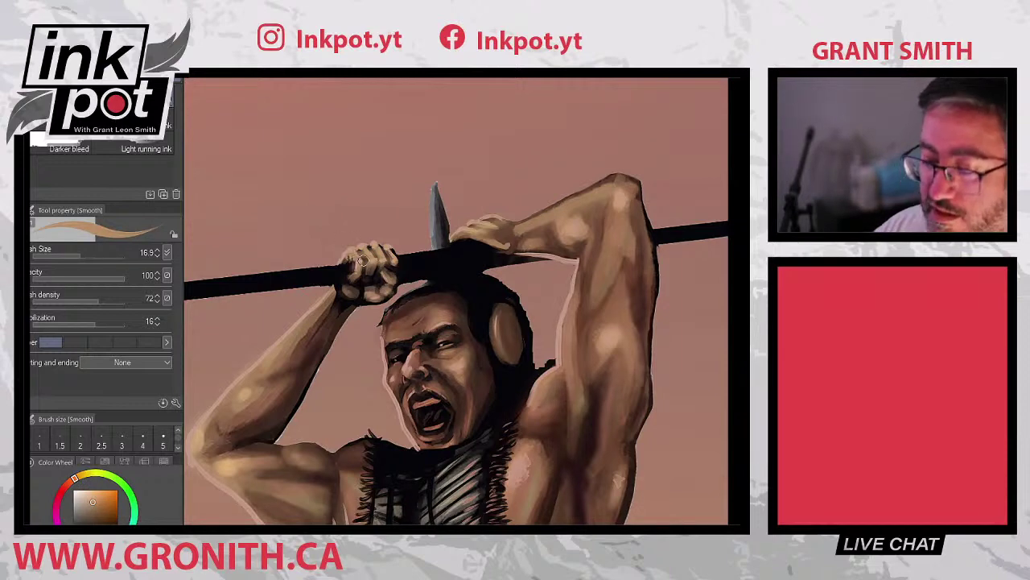
# - Touch up where the hands meet the shaft, alternating the spear's near-black and skin tan
pyautogui.scroll(-5, 366, 259)
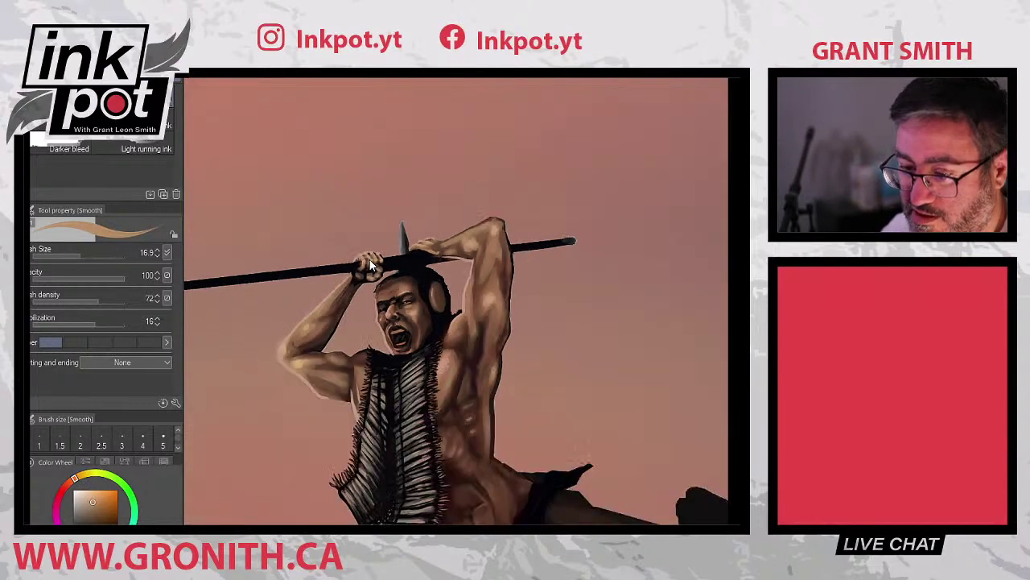
pyautogui.moveTo(546, 340); pyautogui.dragTo(623, 359)
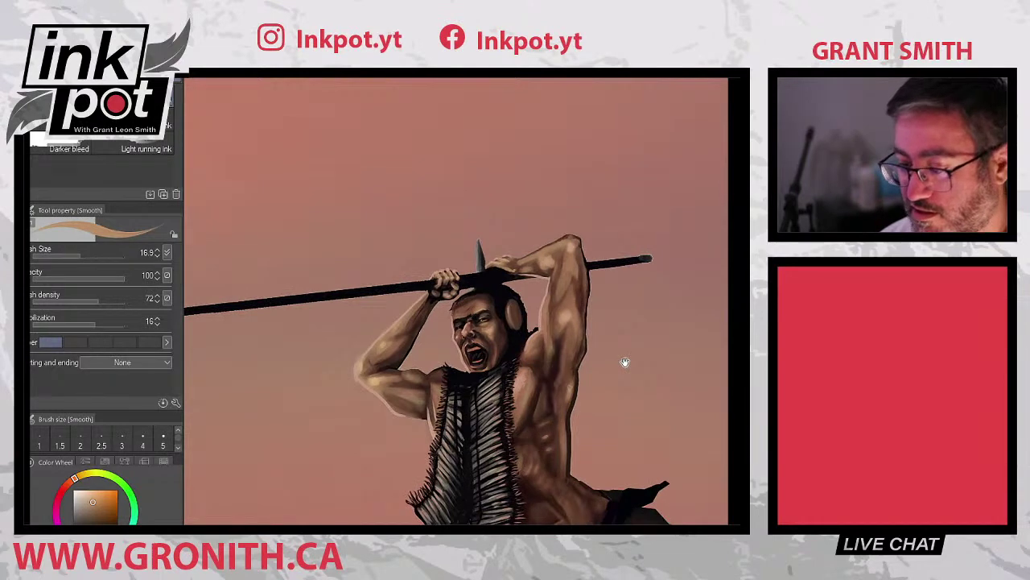
pyautogui.keyDown('alt'); pyautogui.click(464, 277); pyautogui.keyUp('alt')
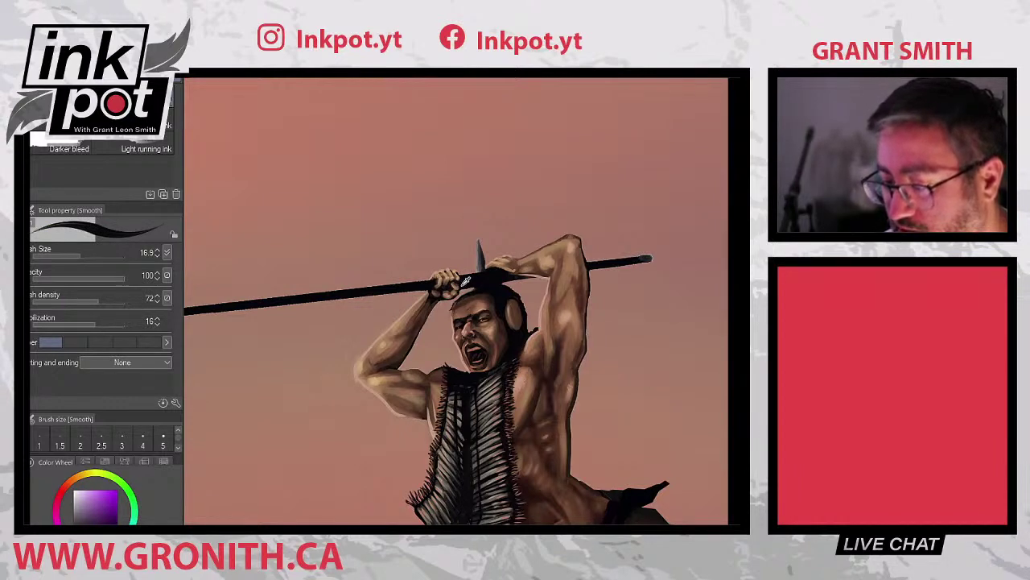
pyautogui.keyDown('alt'); pyautogui.click(462, 283); pyautogui.keyUp('alt')
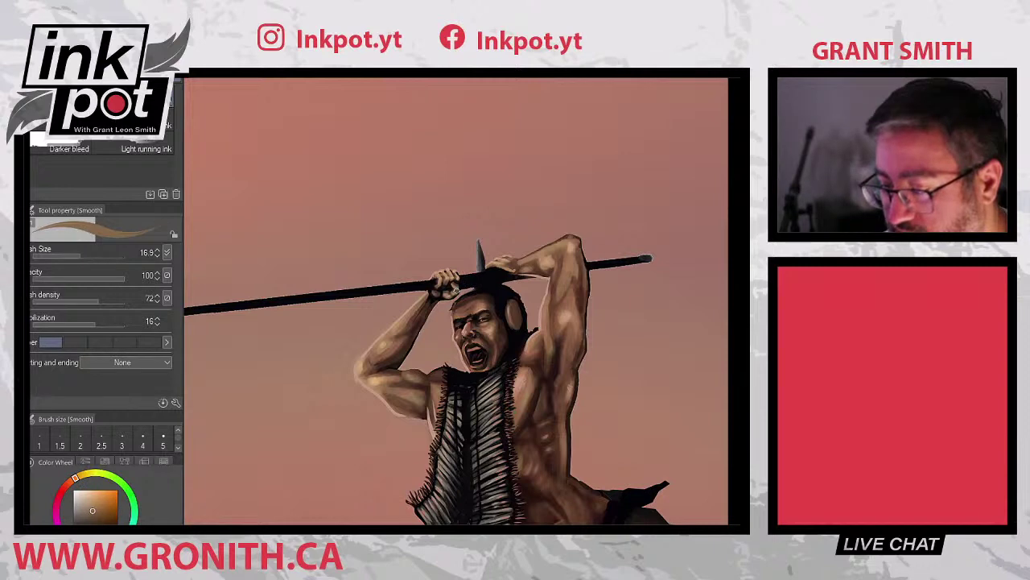
pyautogui.keyDown('alt'); pyautogui.click(465, 280); pyautogui.keyUp('alt')
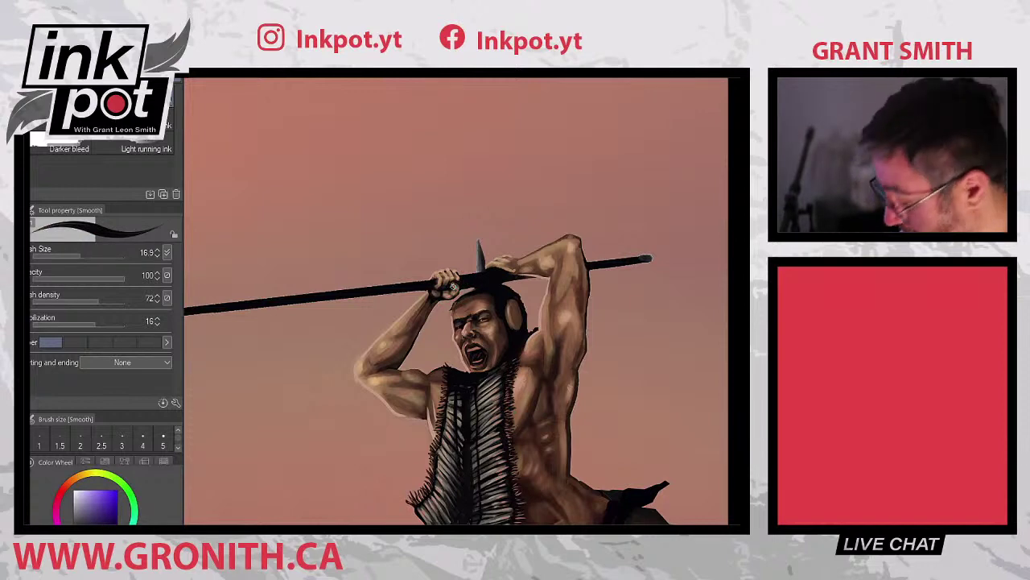
# - Zoom out and pan to show the whole leaping warrior and the beast
pyautogui.scroll(-5, 453, 287)
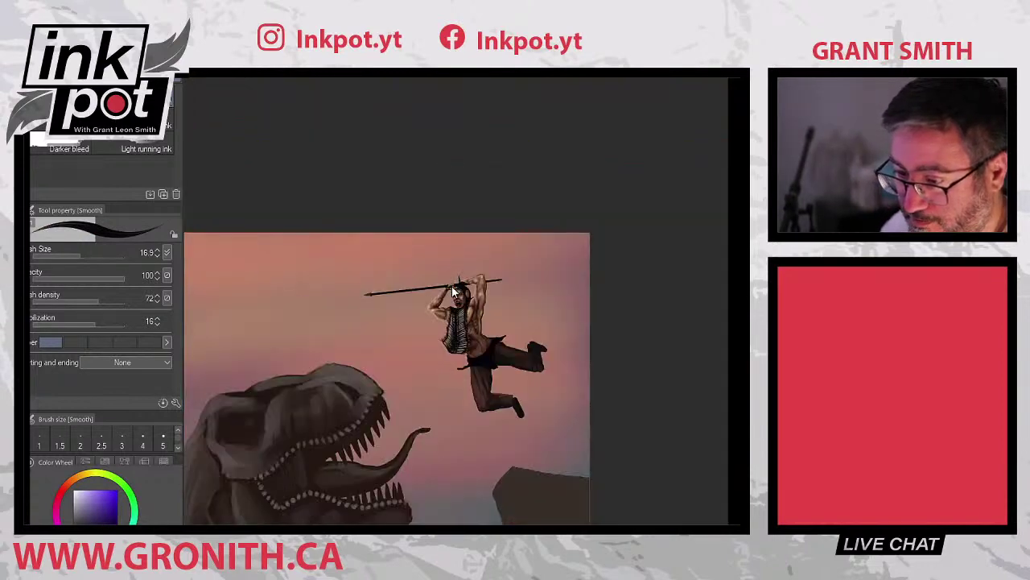
pyautogui.scroll(-1, 452, 286)
pyautogui.scroll(4, 452, 286)
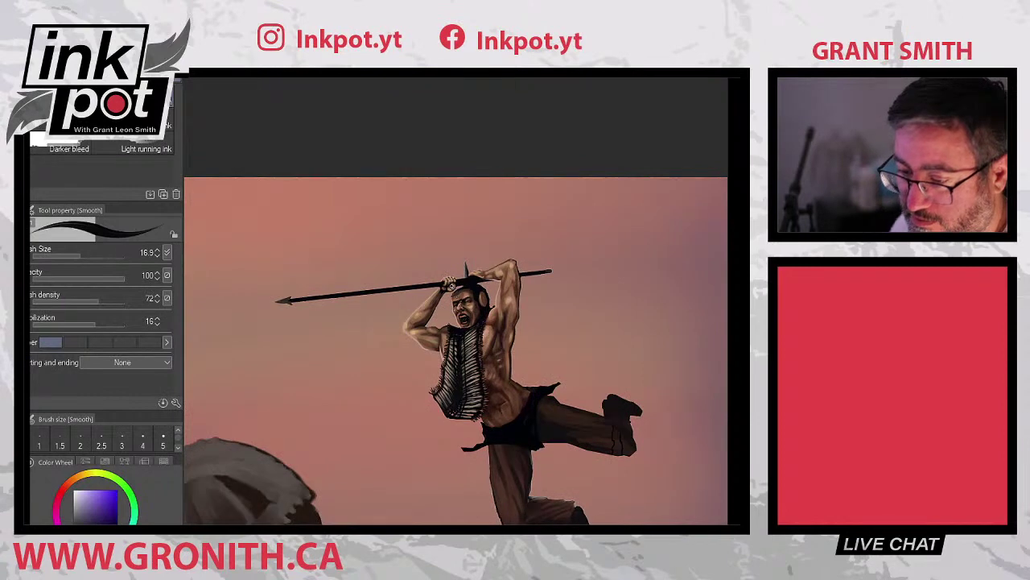
pyautogui.moveTo(451, 261); pyautogui.dragTo(529, 191)
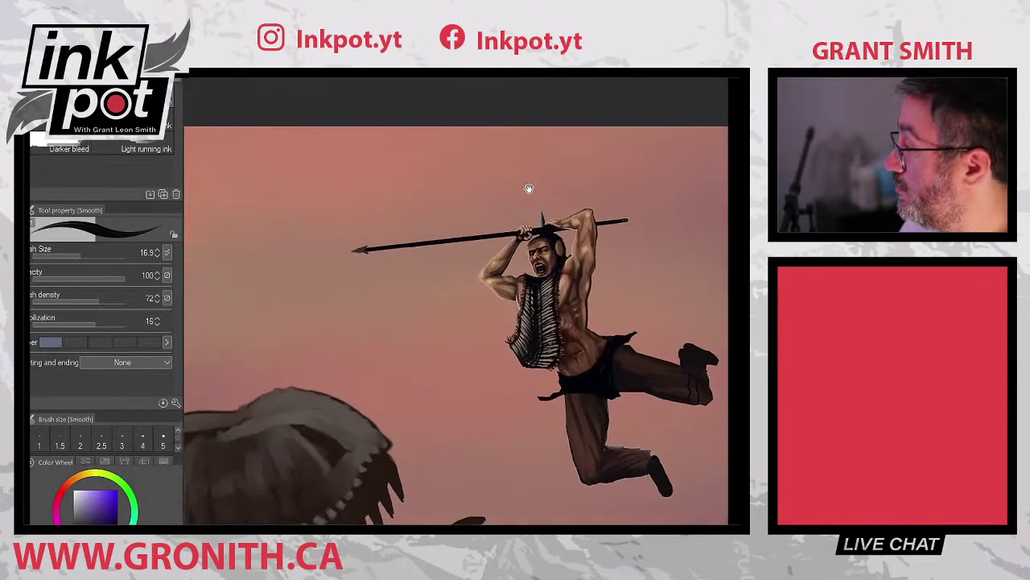
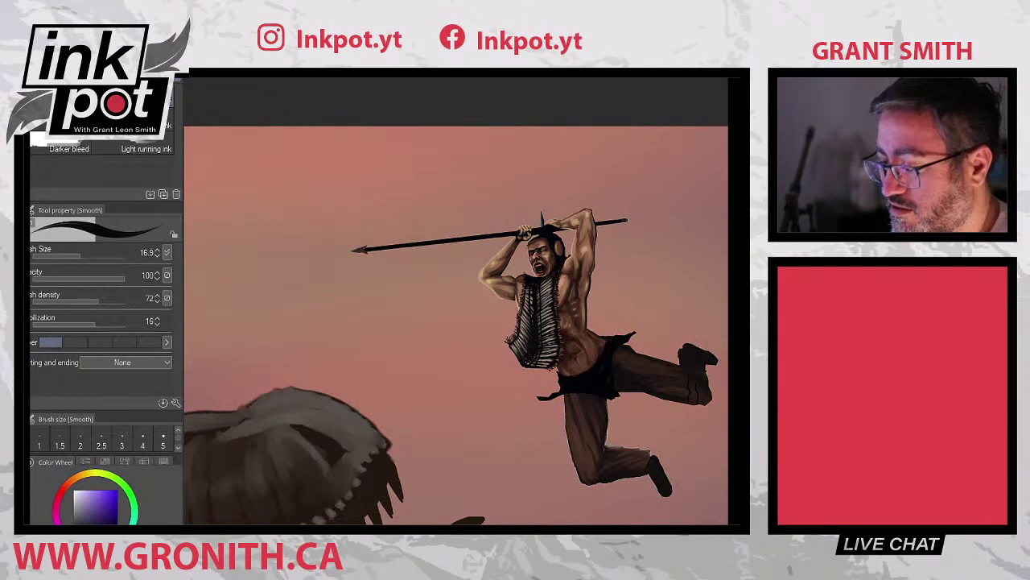
# - Move the feathered spear reference photo beside the leaping warrior and frame both in view
pyautogui.hotkey('ctrl', '-')
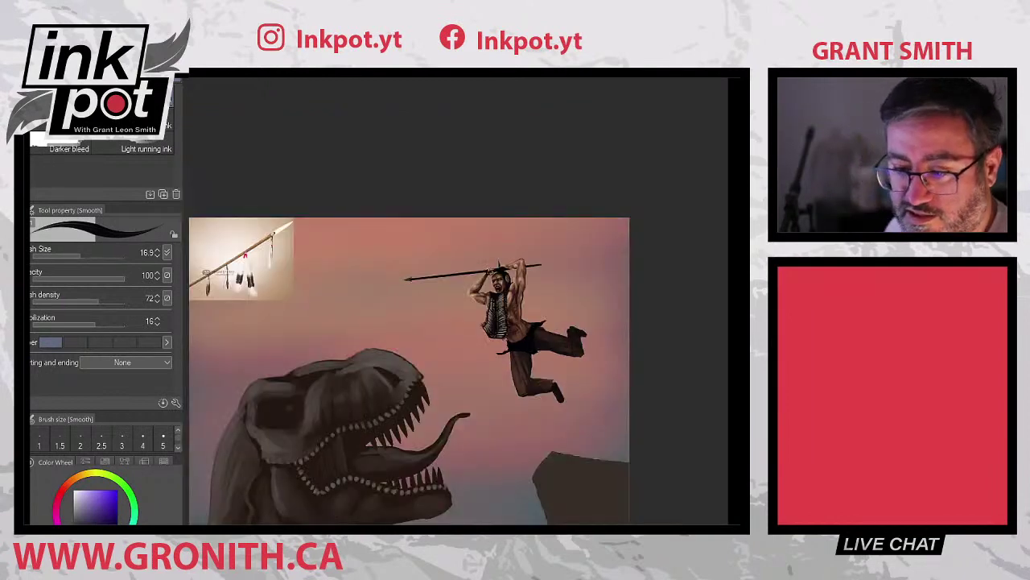
pyautogui.press('k')
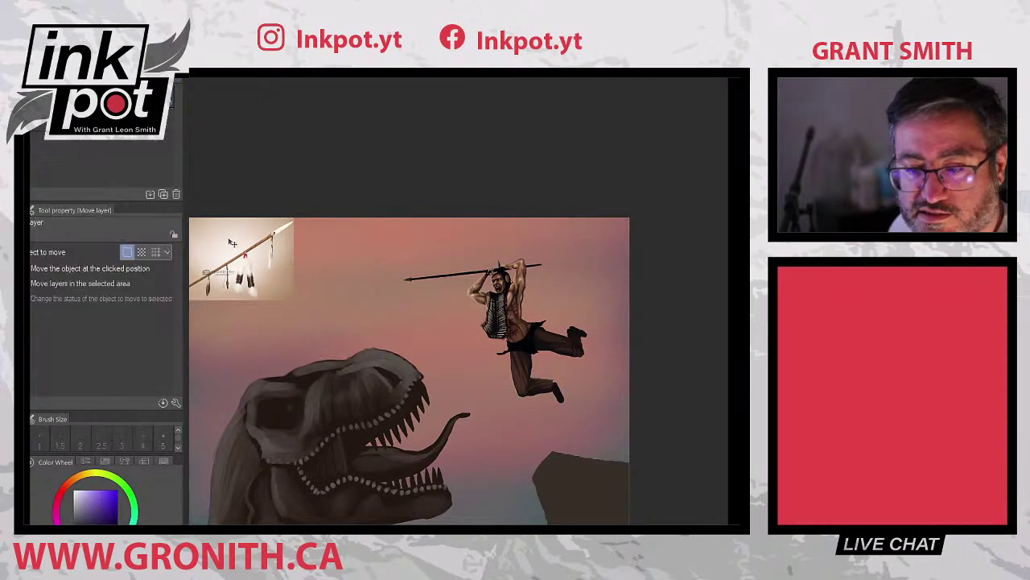
pyautogui.moveTo(239, 245); pyautogui.dragTo(401, 329)
pyautogui.scroll(5, 401, 329)
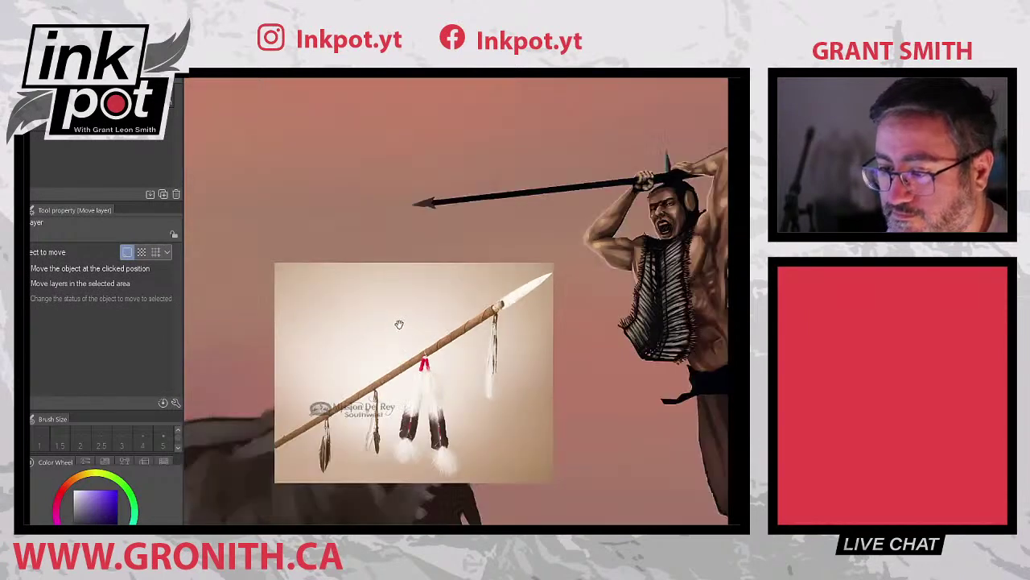
pyautogui.moveTo(510, 284); pyautogui.dragTo(389, 335)
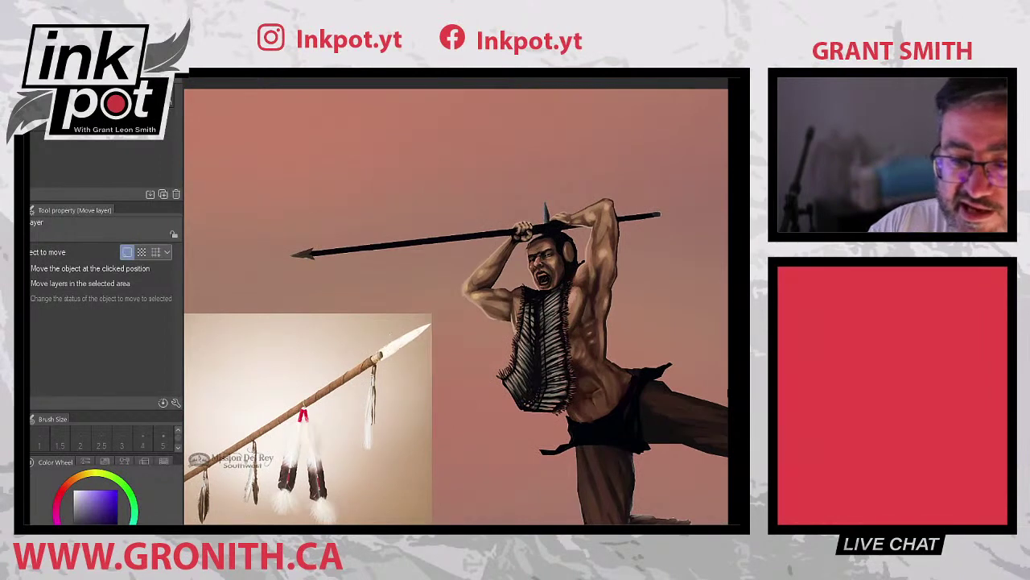
pyautogui.press('m')
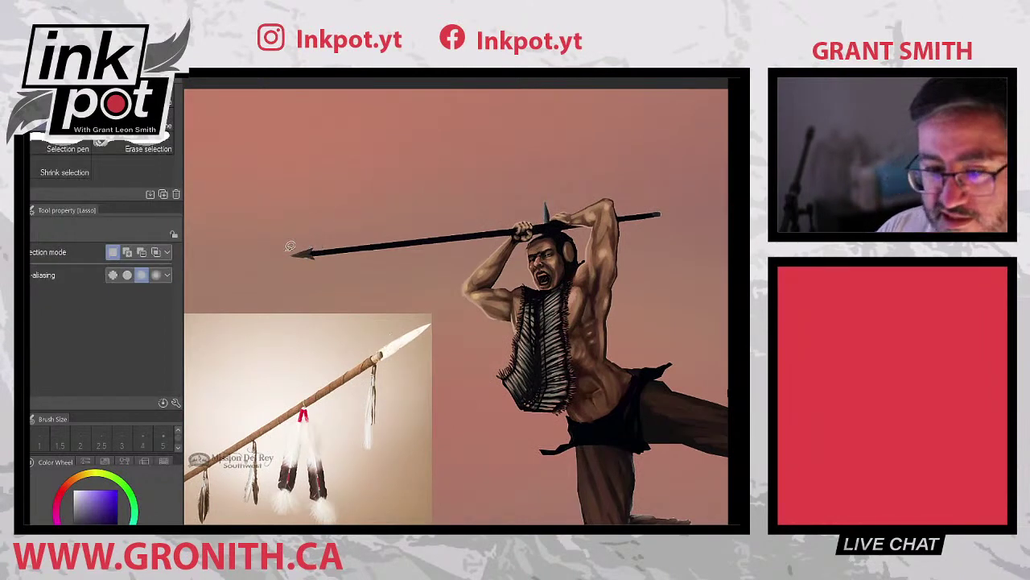
# - With the Smooth ink brush, sample a colour and refine the spear tip into a thinner point
pyautogui.press('b')
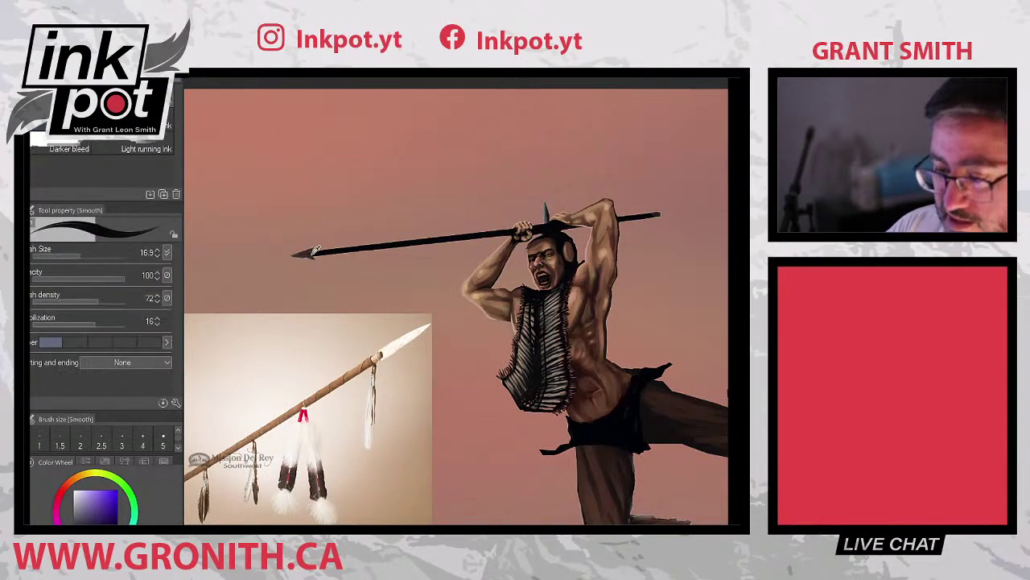
pyautogui.keyDown('alt'); pyautogui.click(307, 251); pyautogui.keyUp('alt')
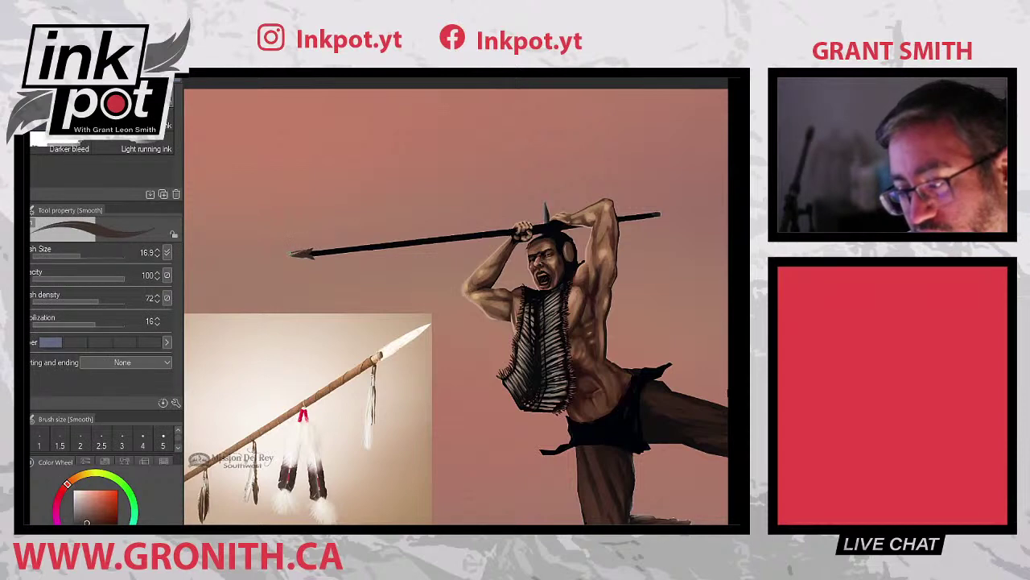
pyautogui.moveTo(313, 257); pyautogui.dragTo(284, 256)
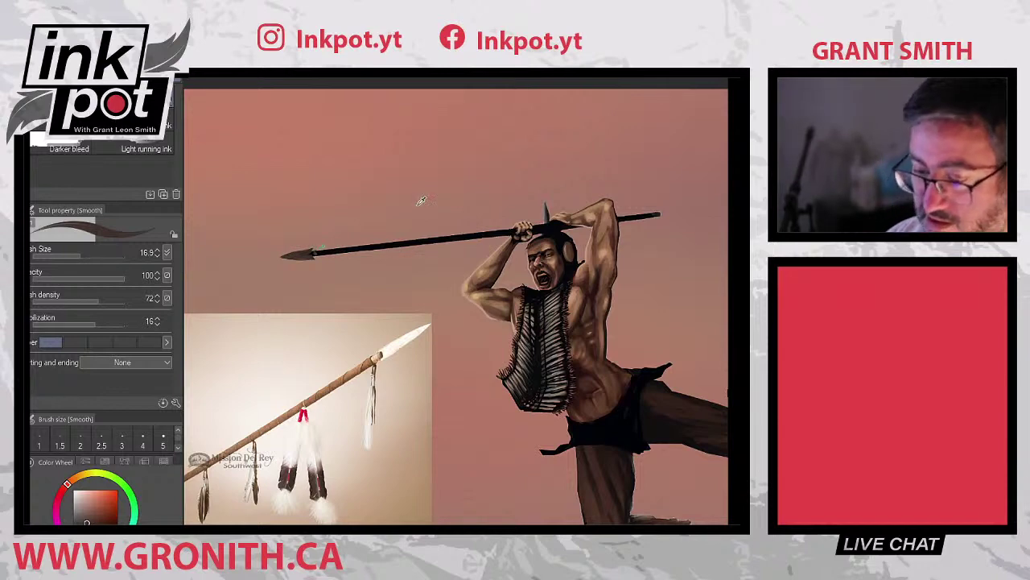
# - Sample the spear's dark colour and paint three feathers along the shaft
pyautogui.keyDown('alt'); pyautogui.click(334, 245); pyautogui.keyUp('alt')
pyautogui.moveTo(318, 253)
pyautogui.mouseDown()
pyautogui.moveTo(344, 215)
pyautogui.moveTo(326, 237)
pyautogui.mouseUp()
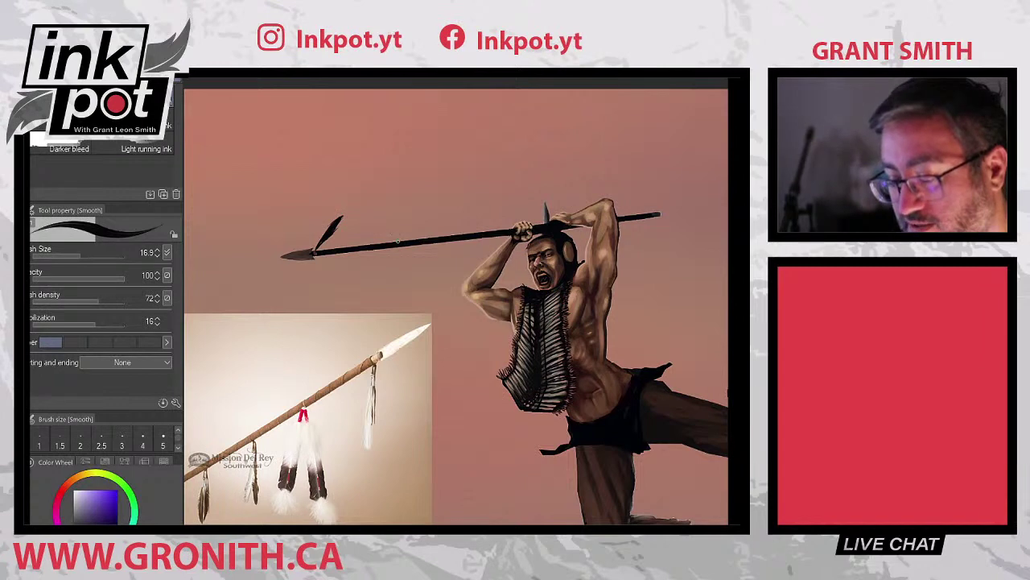
pyautogui.moveTo(399, 240)
pyautogui.mouseDown()
pyautogui.moveTo(439, 200)
pyautogui.moveTo(422, 222)
pyautogui.mouseUp()
pyautogui.moveTo(405, 231); pyautogui.dragTo(431, 206)
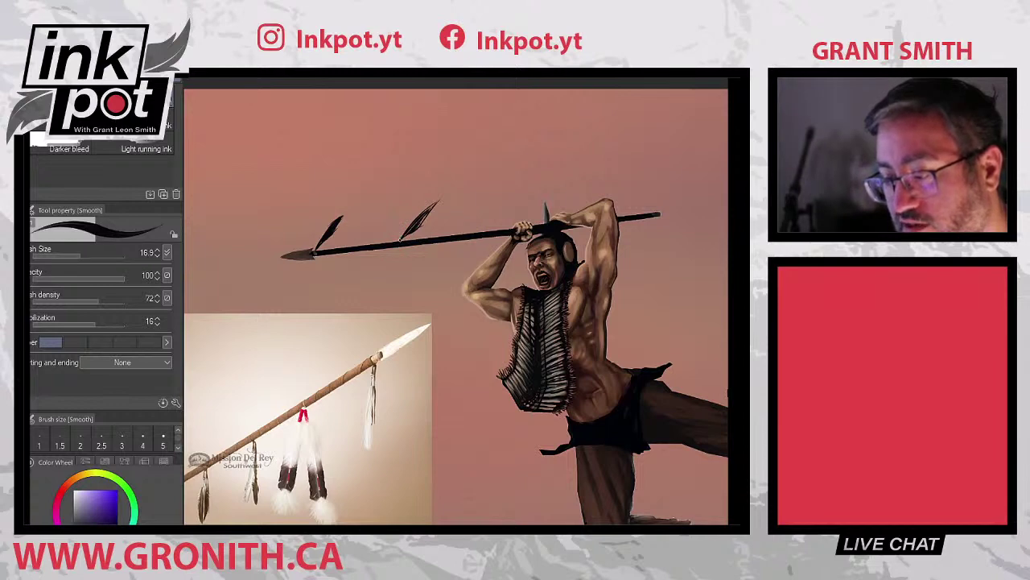
pyautogui.moveTo(399, 242)
pyautogui.mouseDown()
pyautogui.moveTo(417, 195)
pyautogui.moveTo(397, 243)
pyautogui.moveTo(413, 210)
pyautogui.mouseUp()
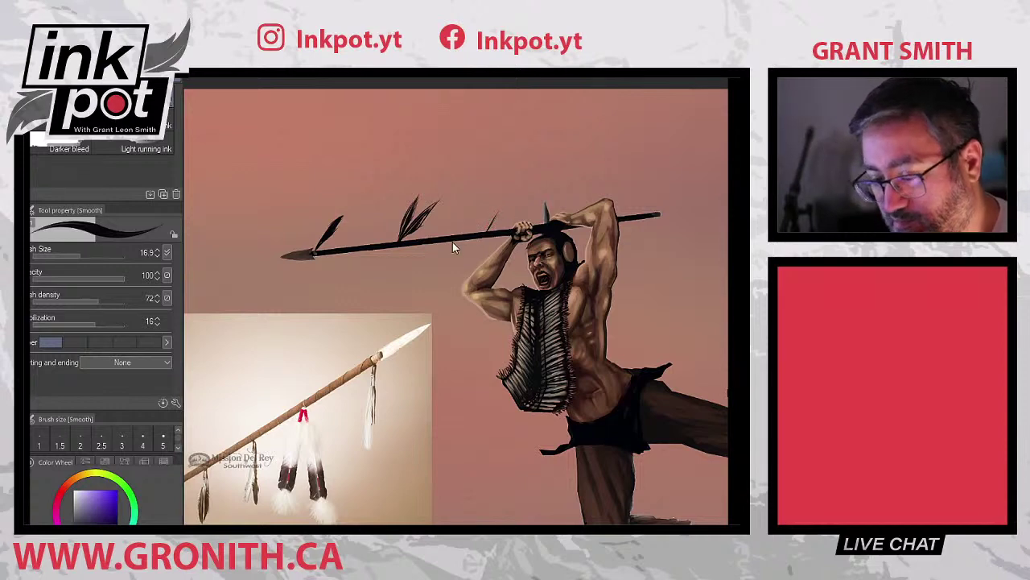
pyautogui.moveTo(452, 243); pyautogui.dragTo(508, 218)
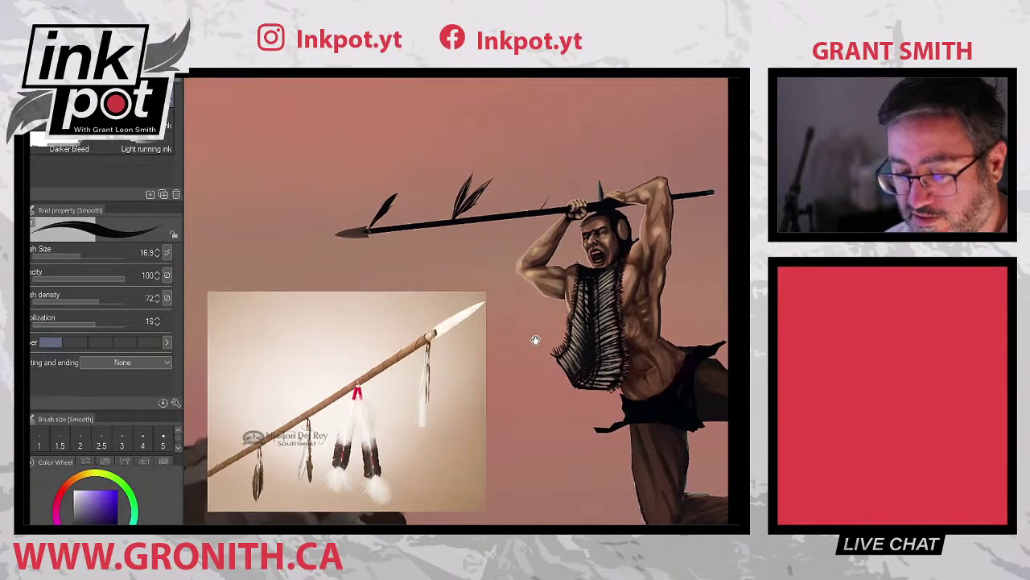
pyautogui.moveTo(533, 341); pyautogui.dragTo(472, 376)
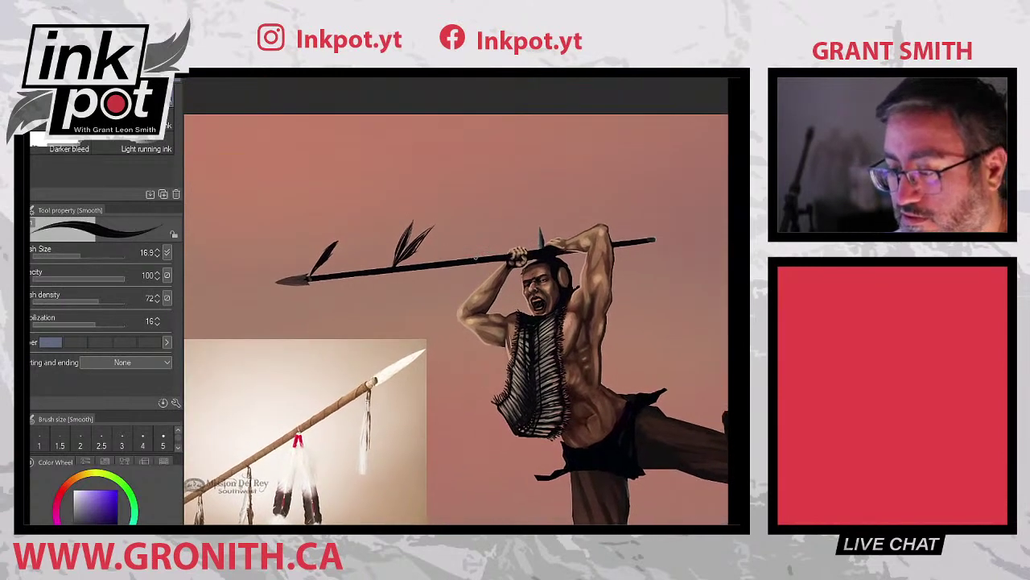
pyautogui.moveTo(493, 235)
pyautogui.mouseDown()
pyautogui.moveTo(479, 259)
pyautogui.moveTo(491, 232)
pyautogui.moveTo(483, 252)
pyautogui.mouseUp()
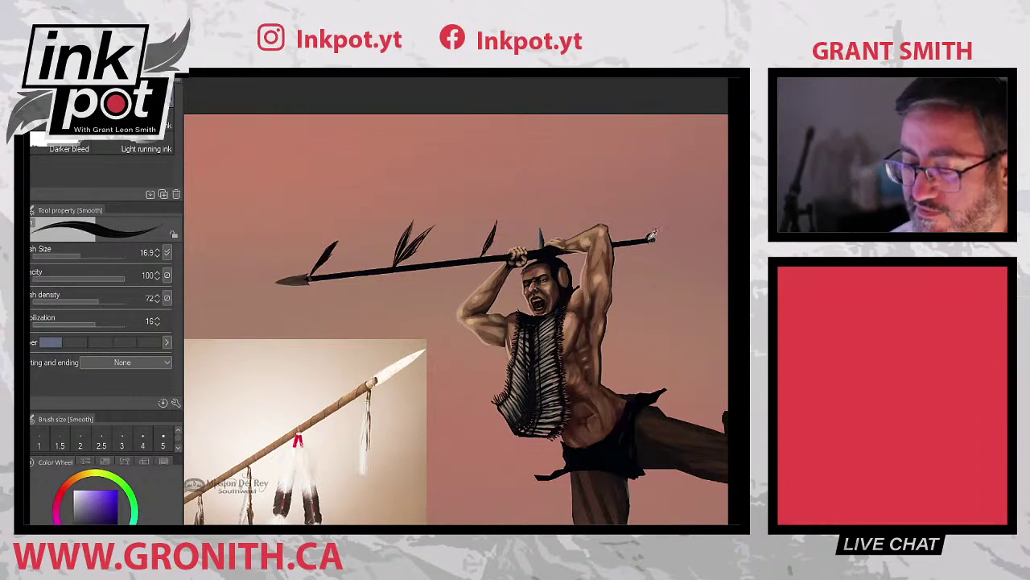
# - Sample the arm's skin and a dark brown, then shift it to a darker reddish-brown
pyautogui.keyDown('alt'); pyautogui.click(484, 295); pyautogui.keyUp('alt')
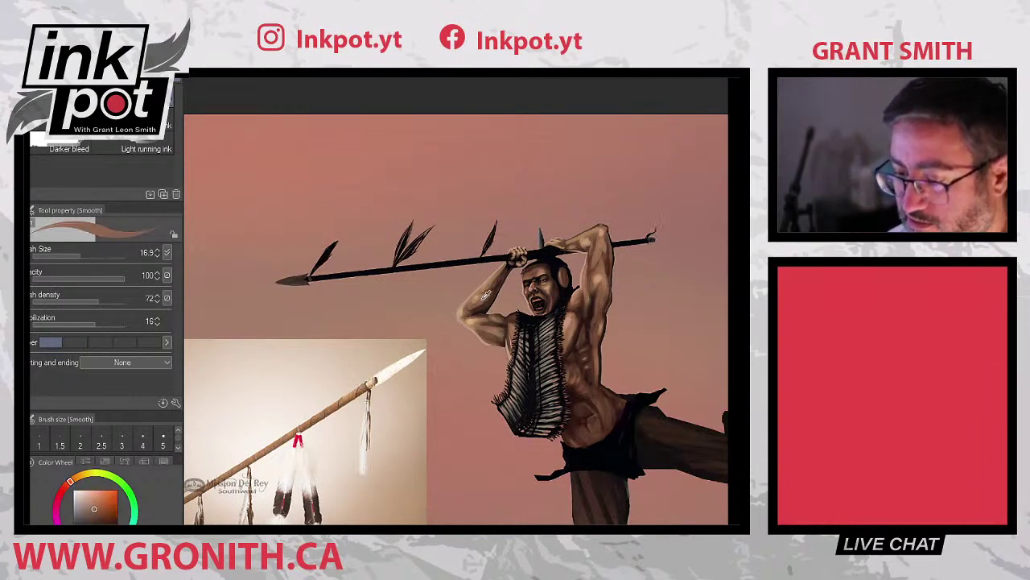
pyautogui.keyDown('alt'); pyautogui.click(590, 481); pyautogui.keyUp('alt')
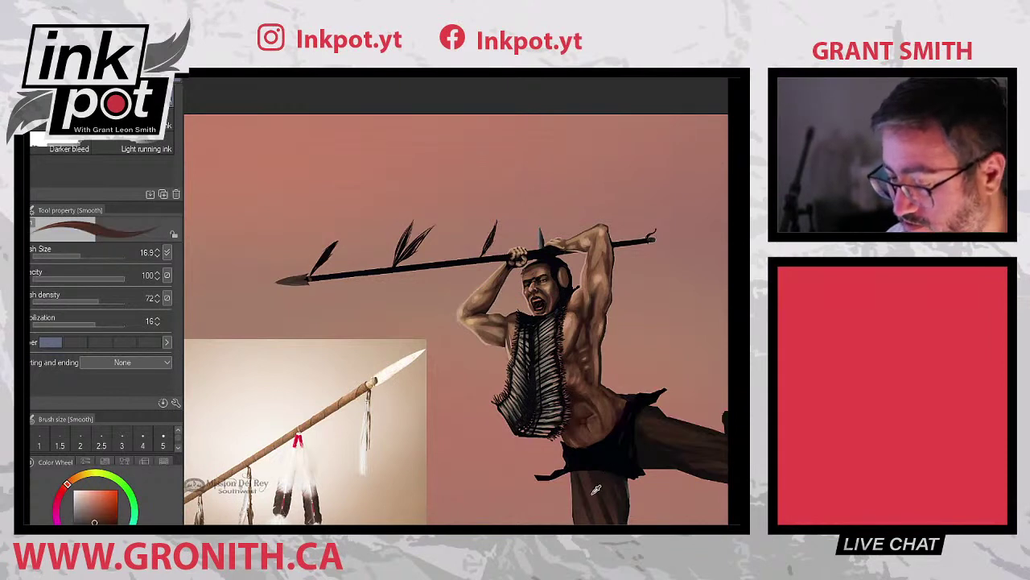
pyautogui.press('b')
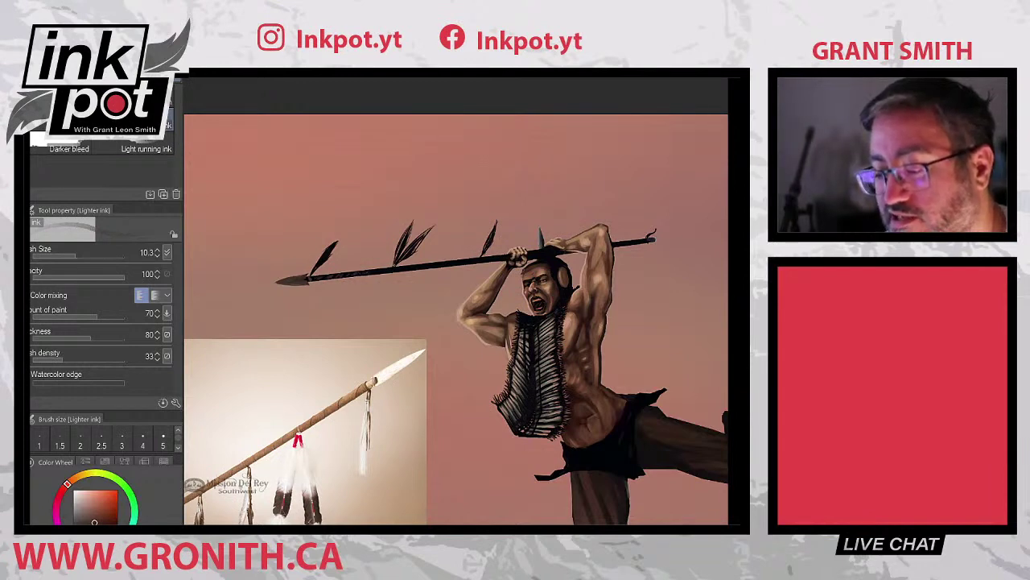
pyautogui.keyDown('alt'); pyautogui.click(375, 271); pyautogui.keyUp('alt')
pyautogui.keyDown('alt'); pyautogui.click(385, 268); pyautogui.keyUp('alt')
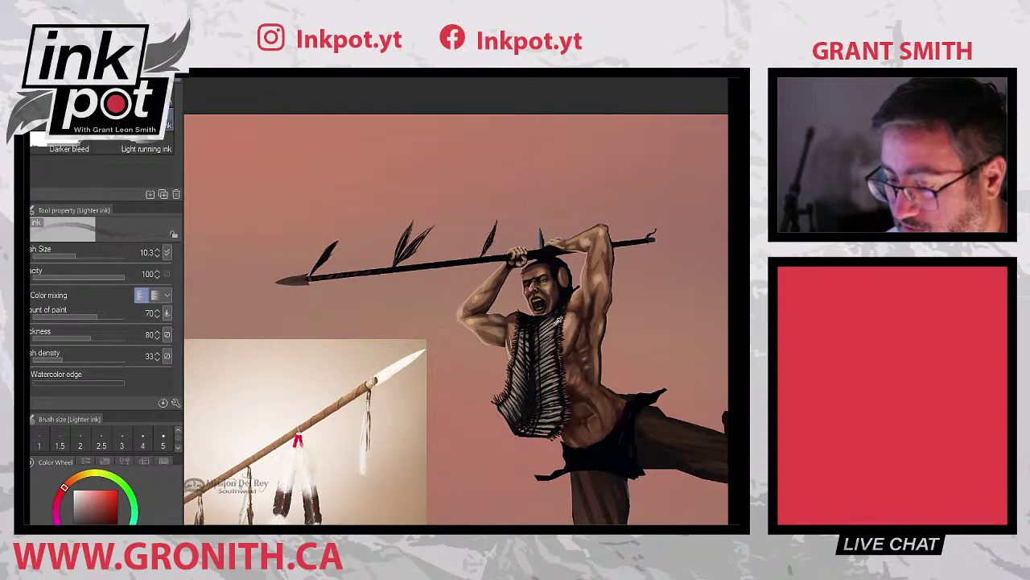
pyautogui.keyDown('alt'); pyautogui.click(594, 517); pyautogui.keyUp('alt')
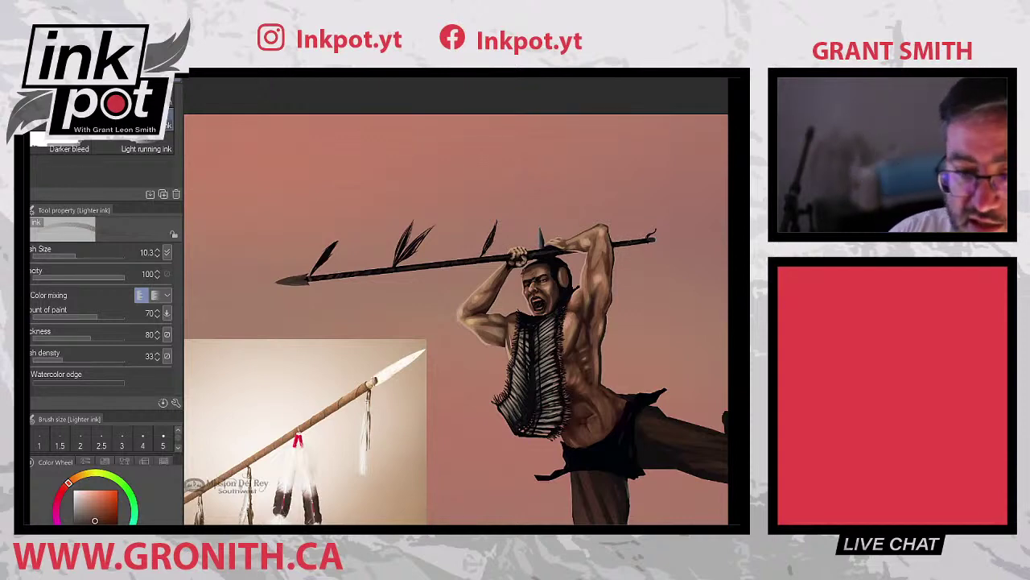
pyautogui.press('m')
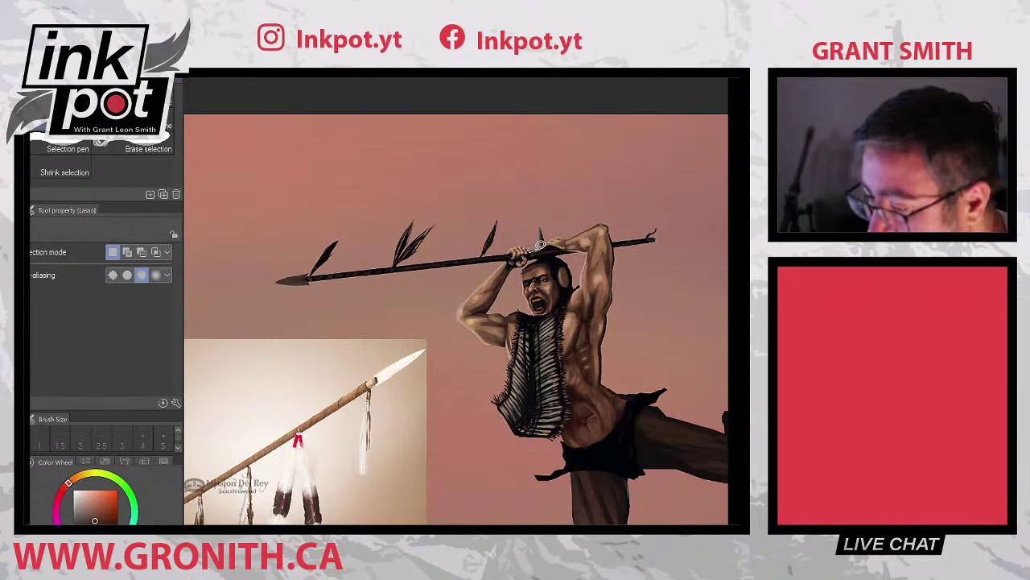
# - Try four small lasso selections on the spear near the hands, clearing each one
pyautogui.moveTo(538, 240); pyautogui.dragTo(533, 233)
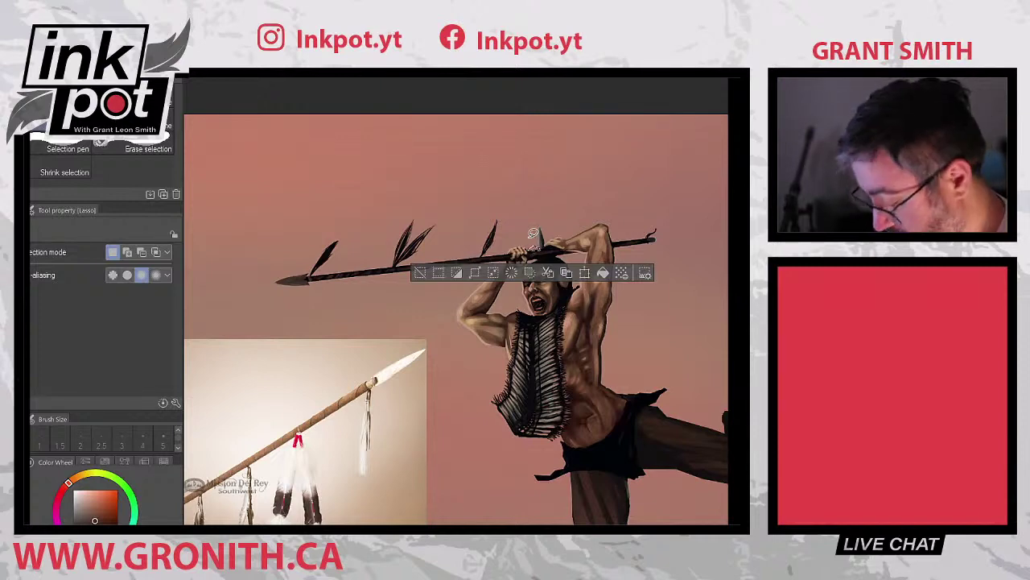
pyautogui.hotkey('ctrl', 'd')
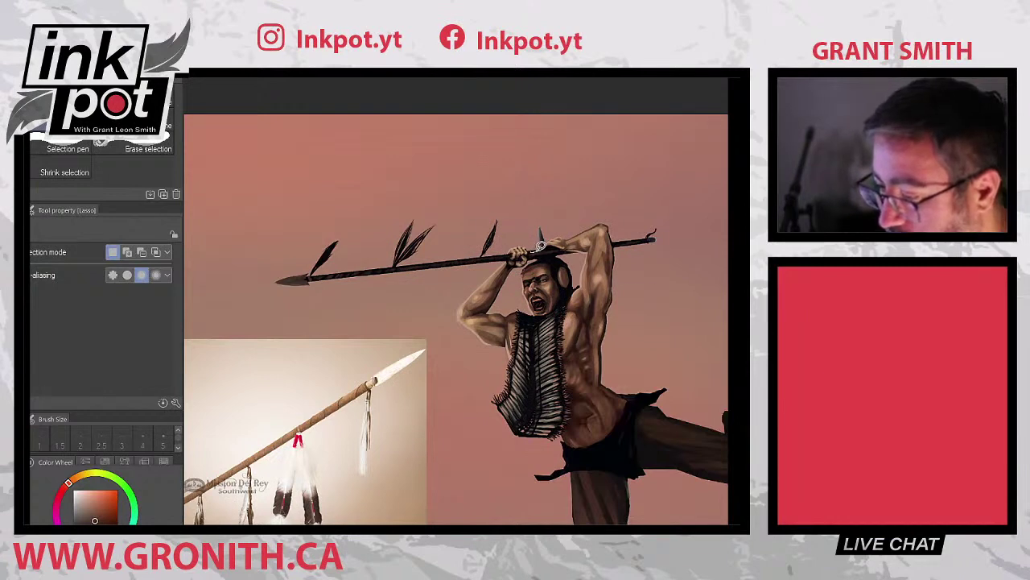
pyautogui.moveTo(543, 246); pyautogui.dragTo(544, 235)
pyautogui.hotkey('ctrl', 'd')
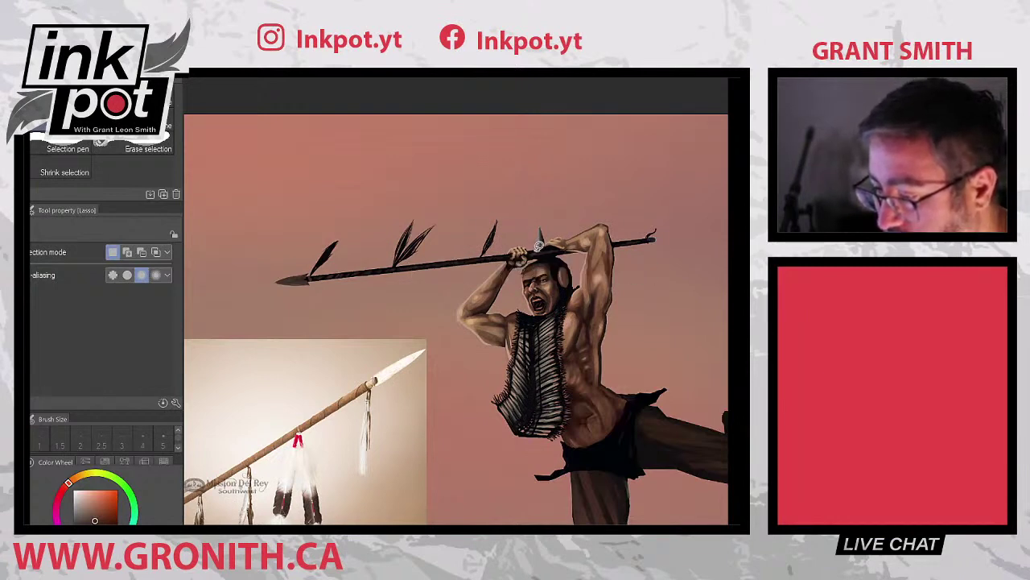
pyautogui.moveTo(532, 248); pyautogui.dragTo(528, 234)
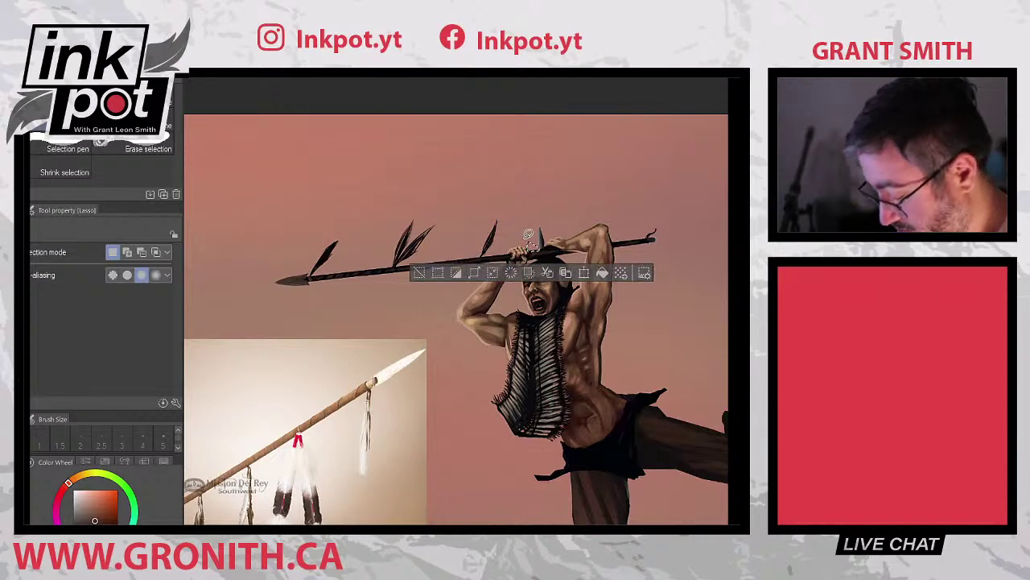
pyautogui.hotkey('ctrl', 'd')
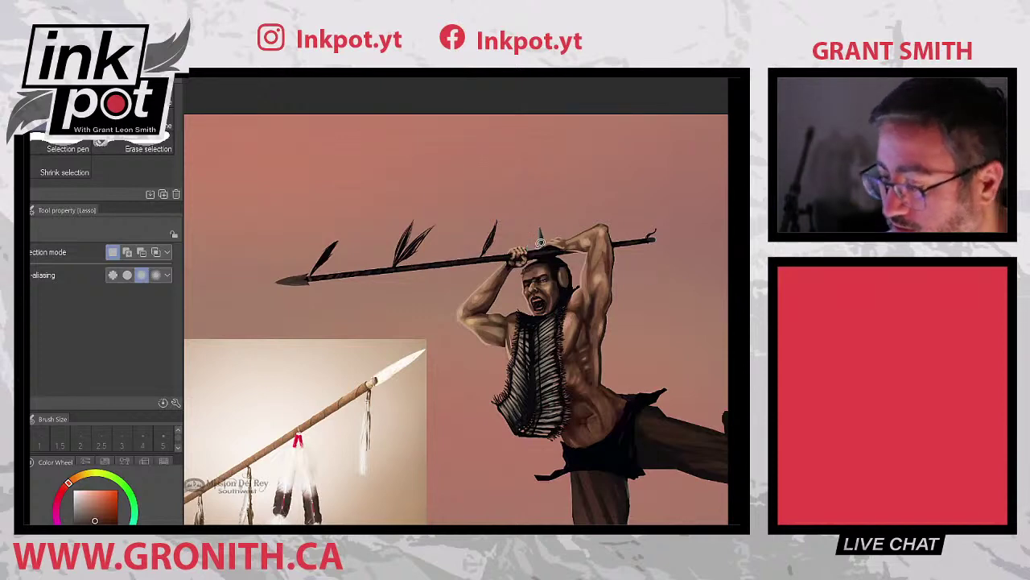
pyautogui.moveTo(537, 247); pyautogui.dragTo(544, 241)
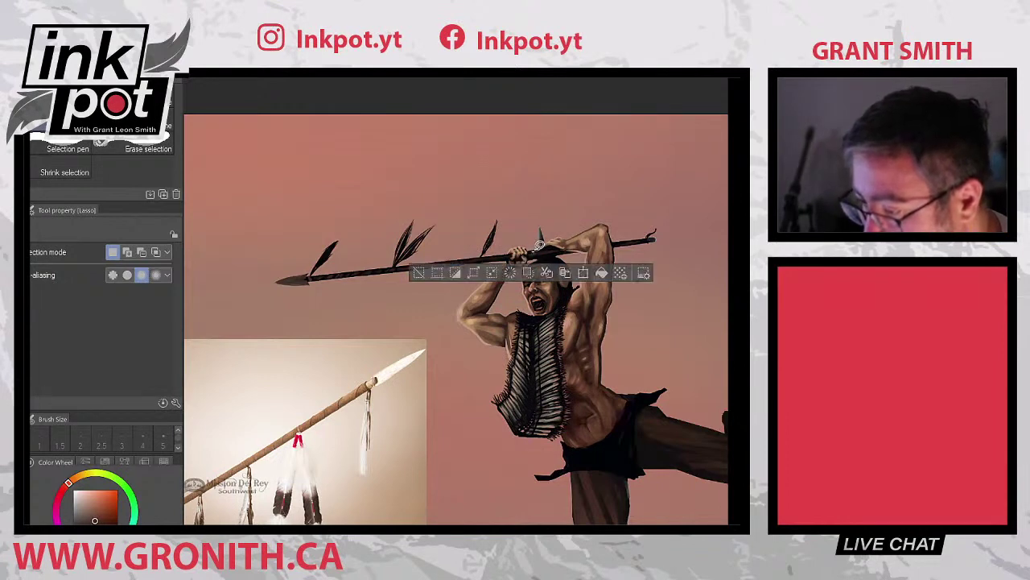
pyautogui.hotkey('ctrl', 'd')
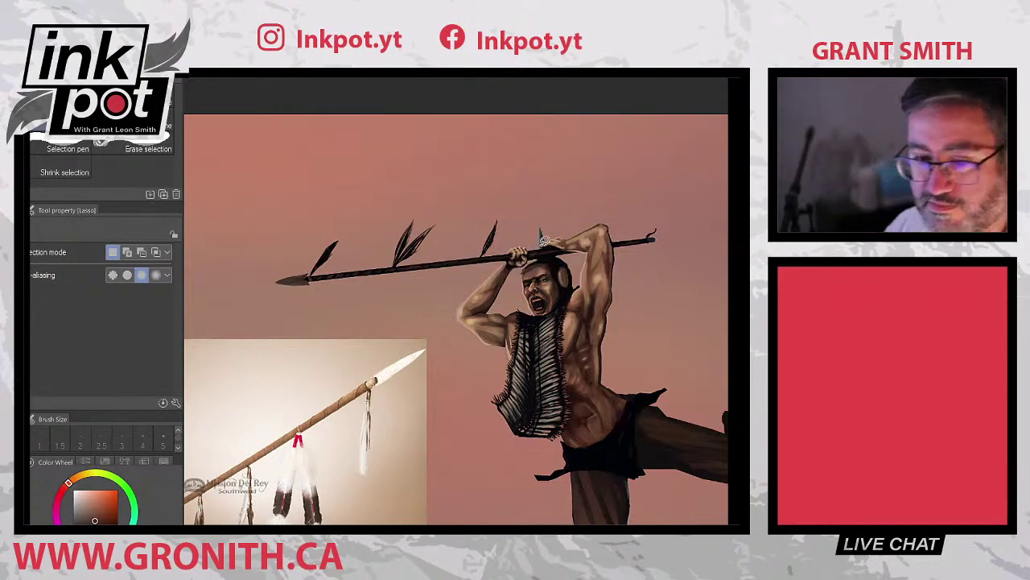
# - Erase the small swirl beside the gripping hand and test selections around the upper spear
pyautogui.press('e')
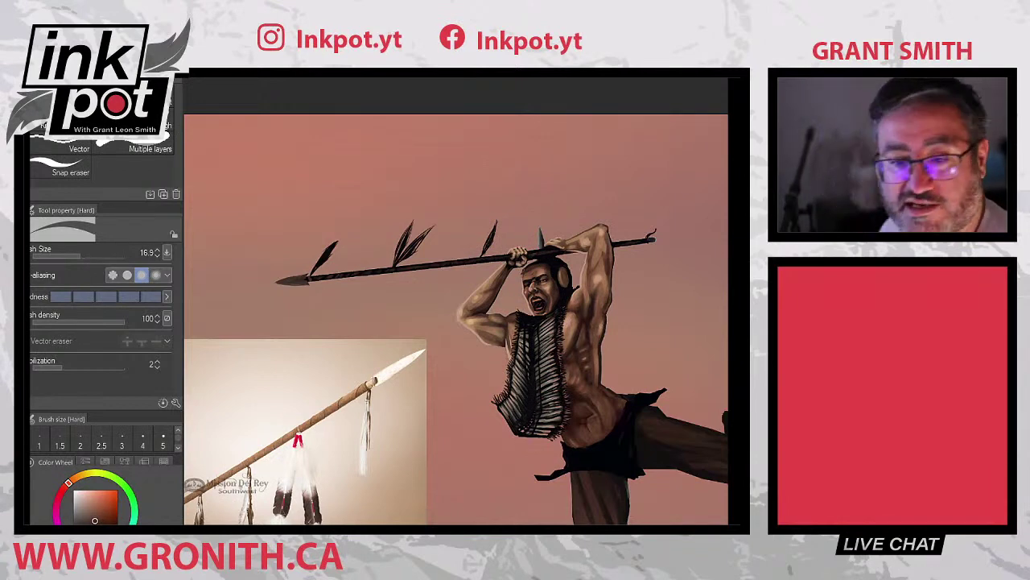
pyautogui.press('m')
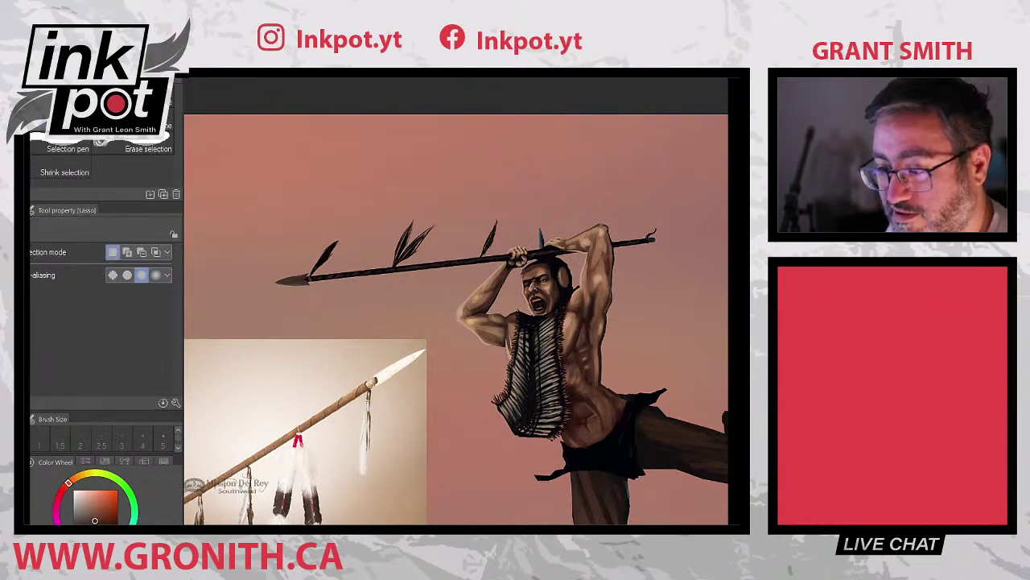
pyautogui.moveTo(463, 172)
pyautogui.mouseDown()
pyautogui.moveTo(395, 172)
pyautogui.moveTo(346, 304)
pyautogui.moveTo(402, 186)
pyautogui.mouseUp()
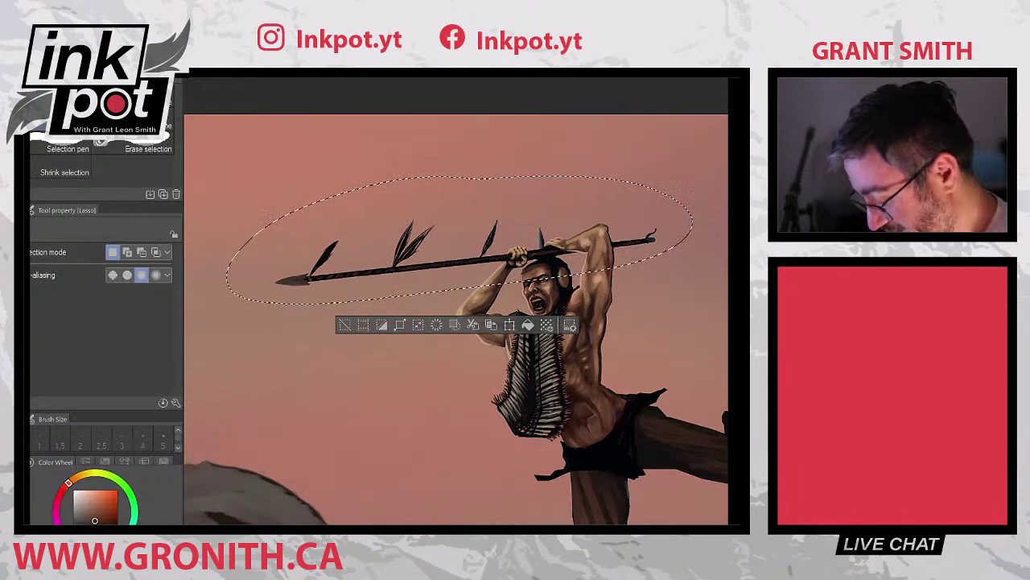
pyautogui.hotkey('ctrl', 'd')
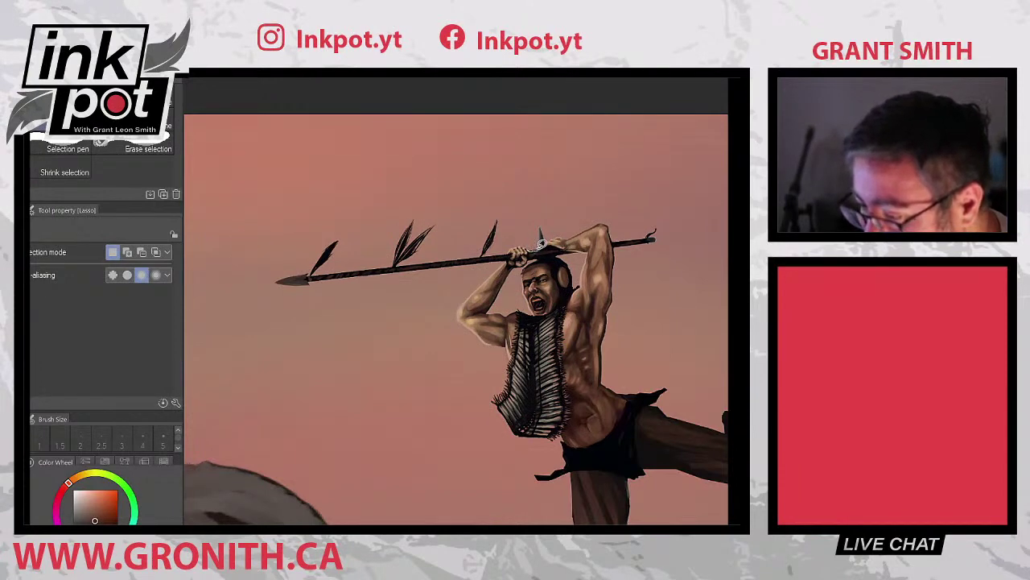
pyautogui.moveTo(541, 241); pyautogui.dragTo(541, 240)
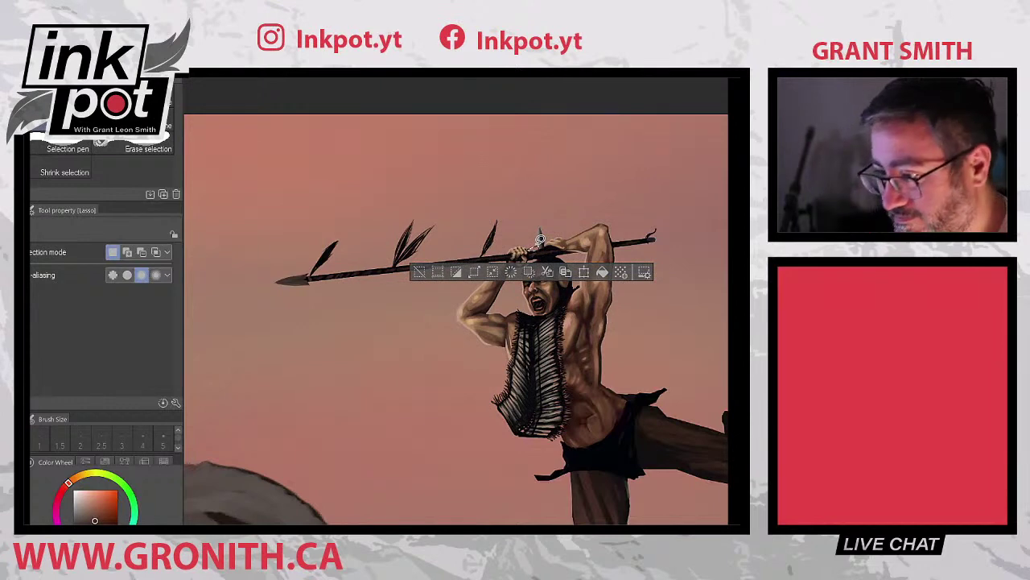
pyautogui.hotkey('ctrl', 'd')
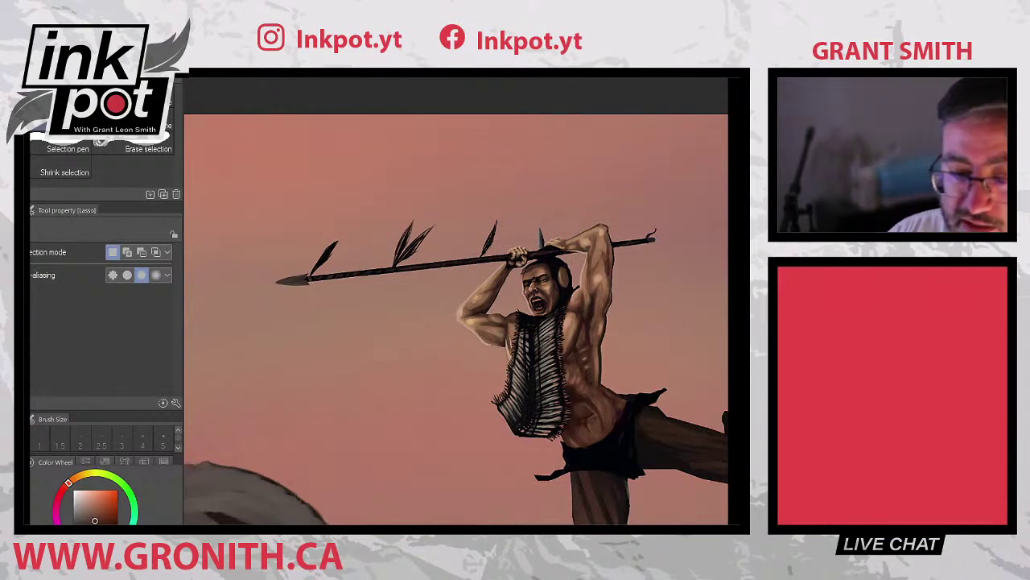
pyautogui.press('b')
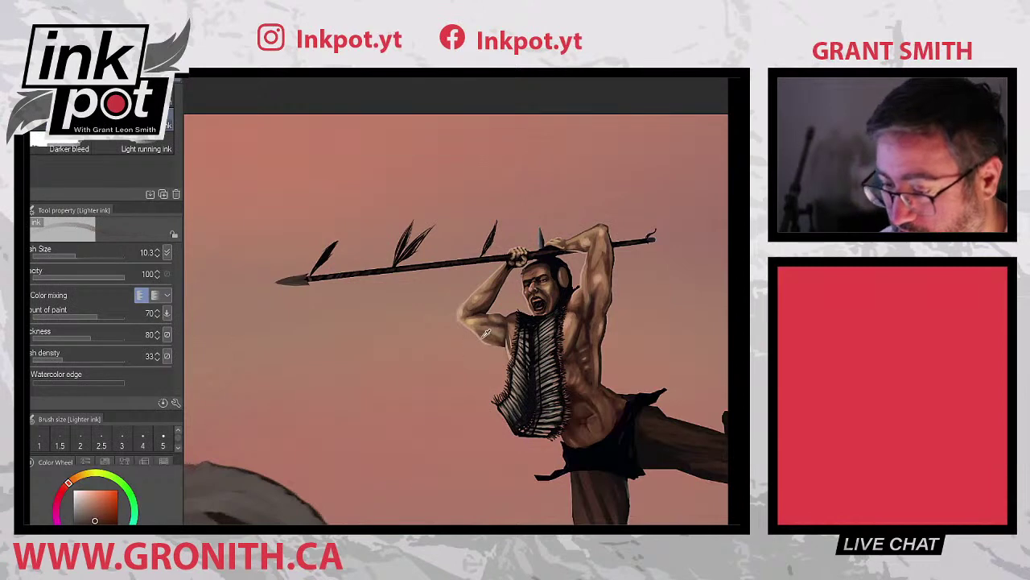
# - Sample figure colours and, with Light running ink at size 7.3, ink a feather's base
pyautogui.keyDown('alt'); pyautogui.click(486, 332); pyautogui.keyUp('alt')
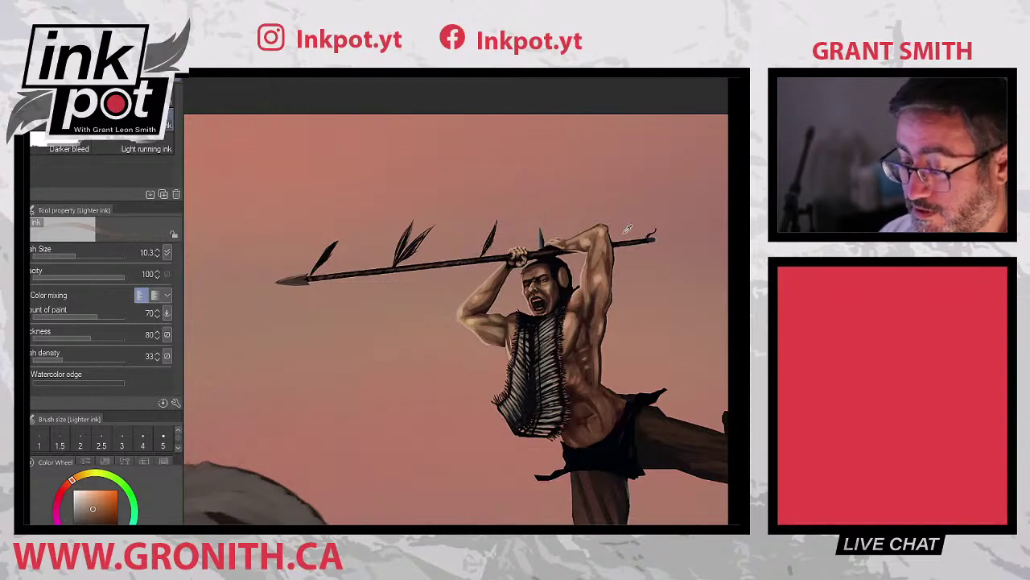
pyautogui.keyDown('alt'); pyautogui.click(586, 509); pyautogui.keyUp('alt')
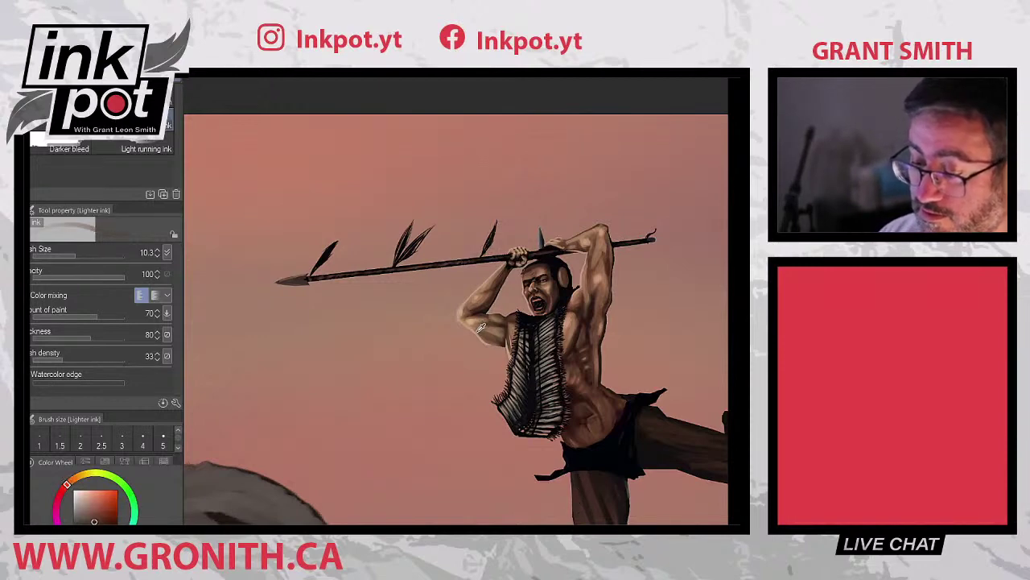
pyautogui.keyDown('alt'); pyautogui.click(481, 326); pyautogui.keyUp('alt')
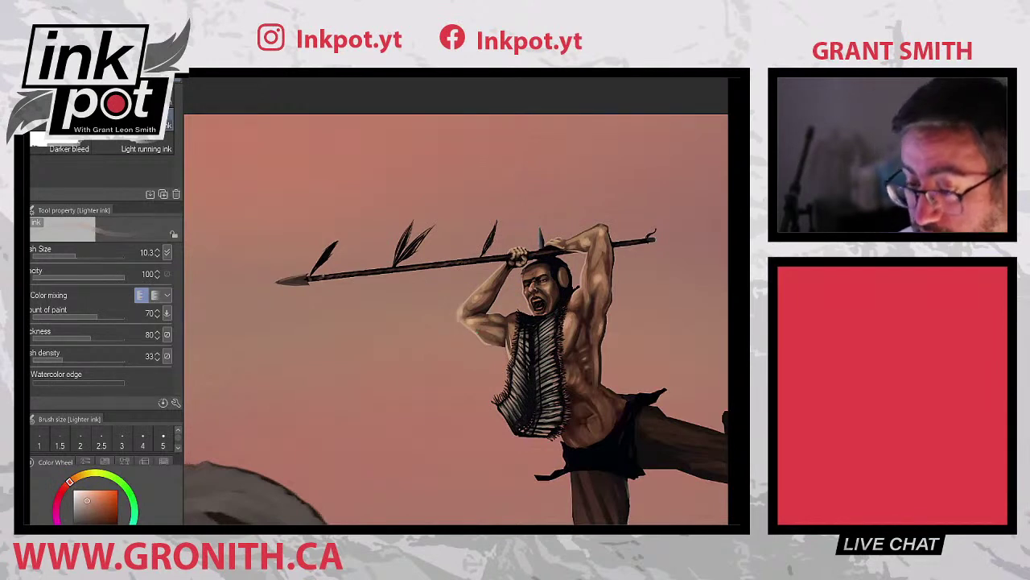
pyautogui.press('j')
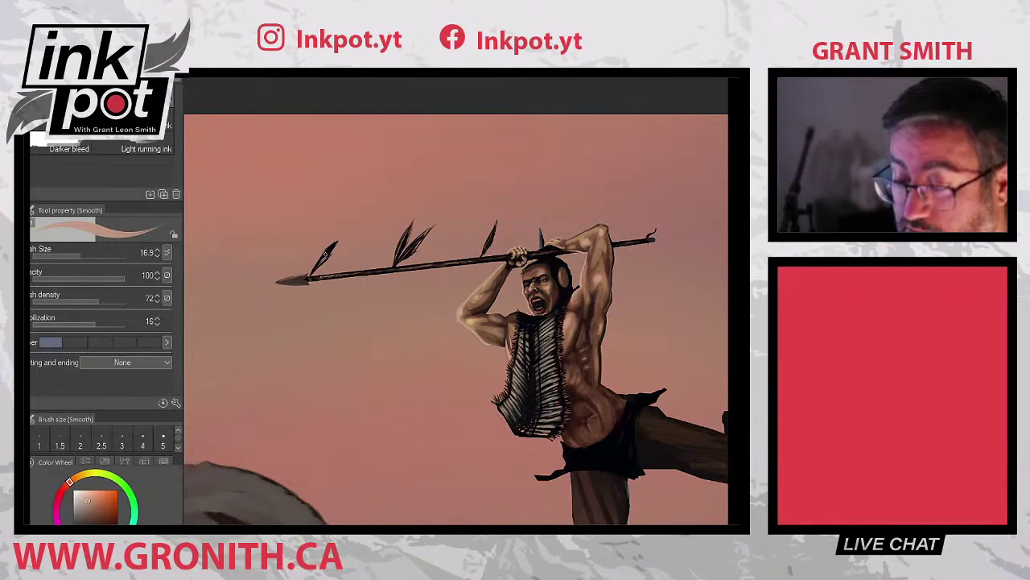
pyautogui.click(141, 145)
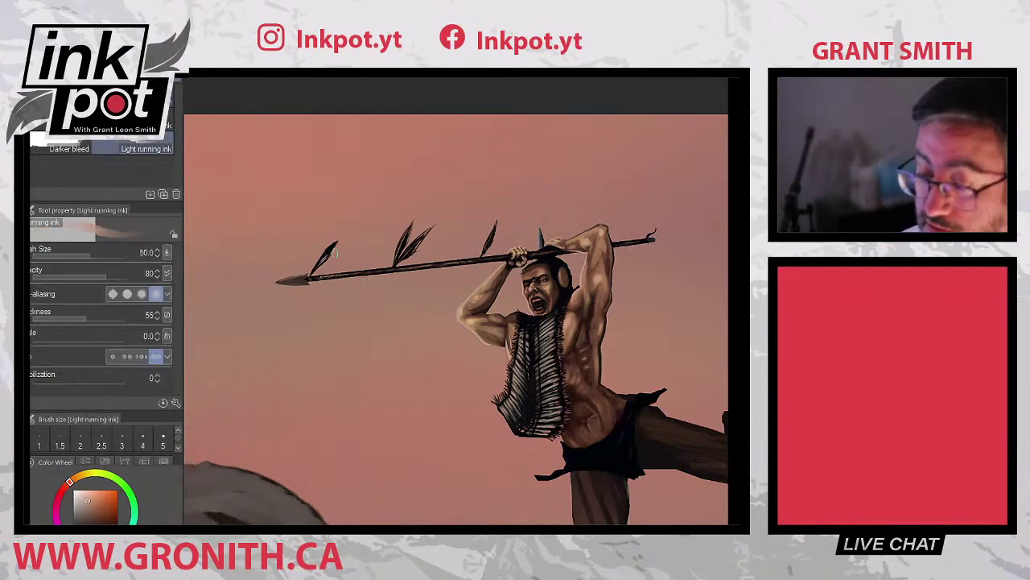
pyautogui.click(81, 252)
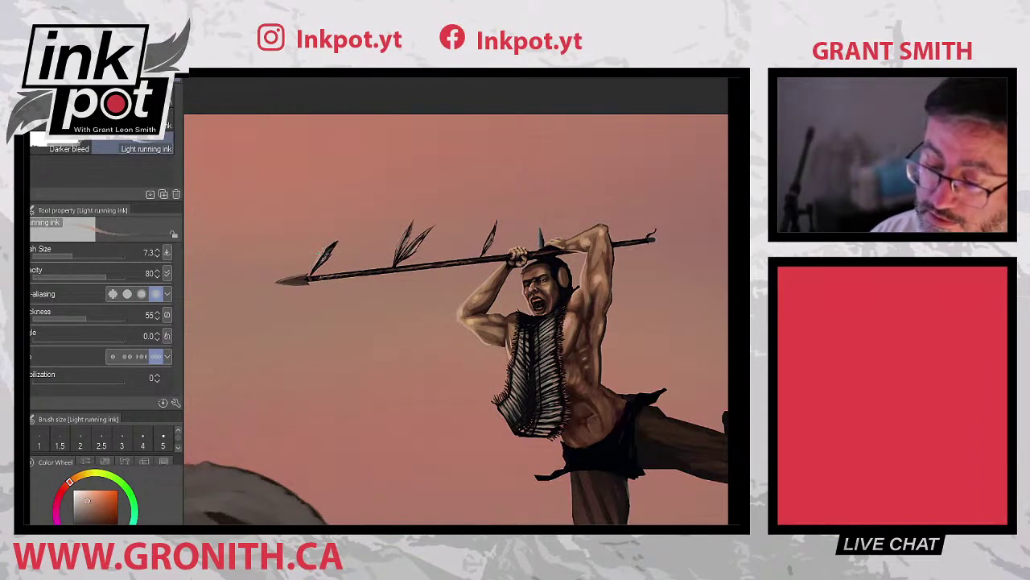
pyautogui.moveTo(320, 256); pyautogui.dragTo(316, 268)
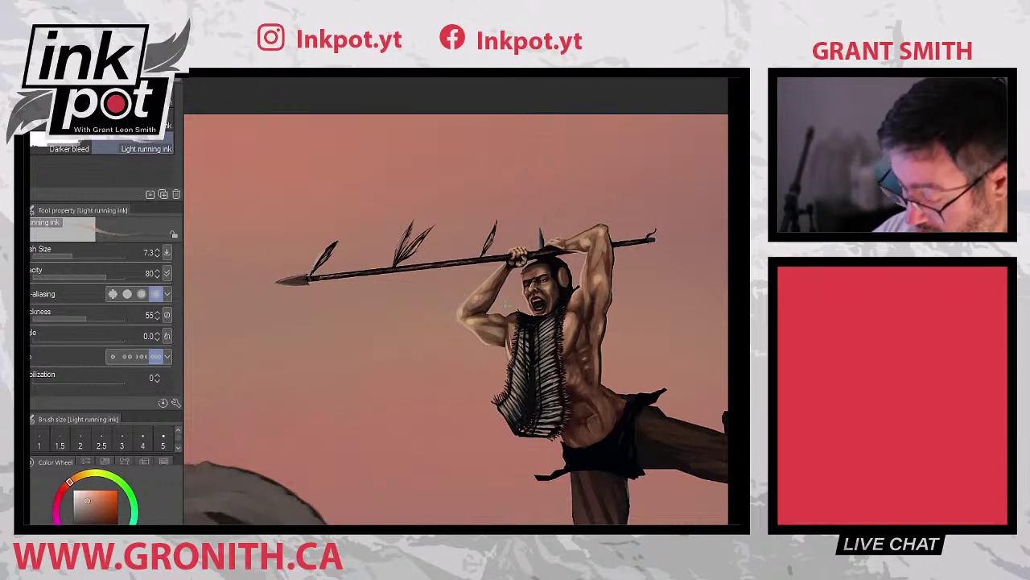
# - Sample the arm's light skin and the headdress's dark red, then return to Lighter ink
pyautogui.keyDown('alt'); pyautogui.click(465, 308); pyautogui.keyUp('alt')
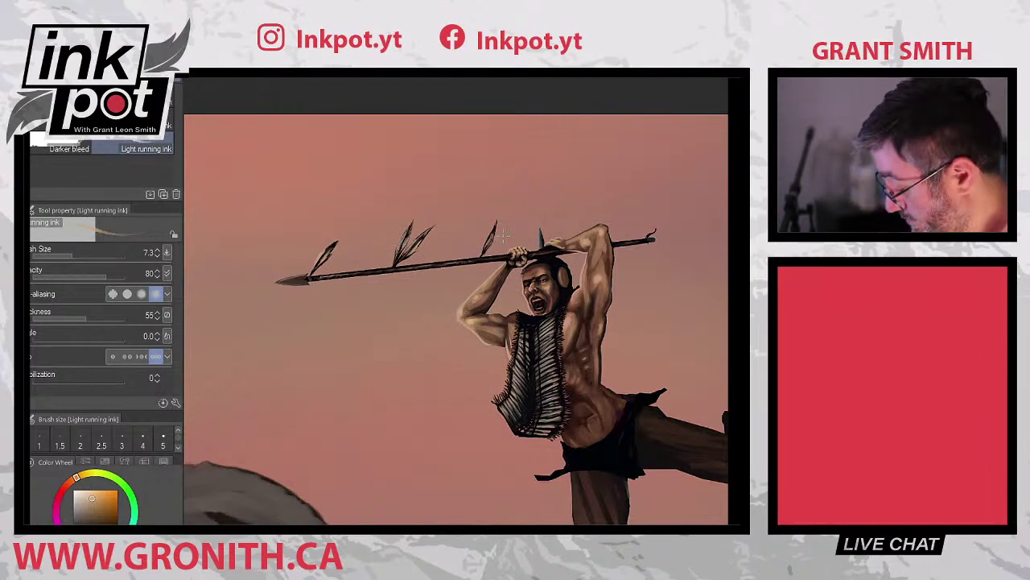
pyautogui.scroll(-4, 503, 234)
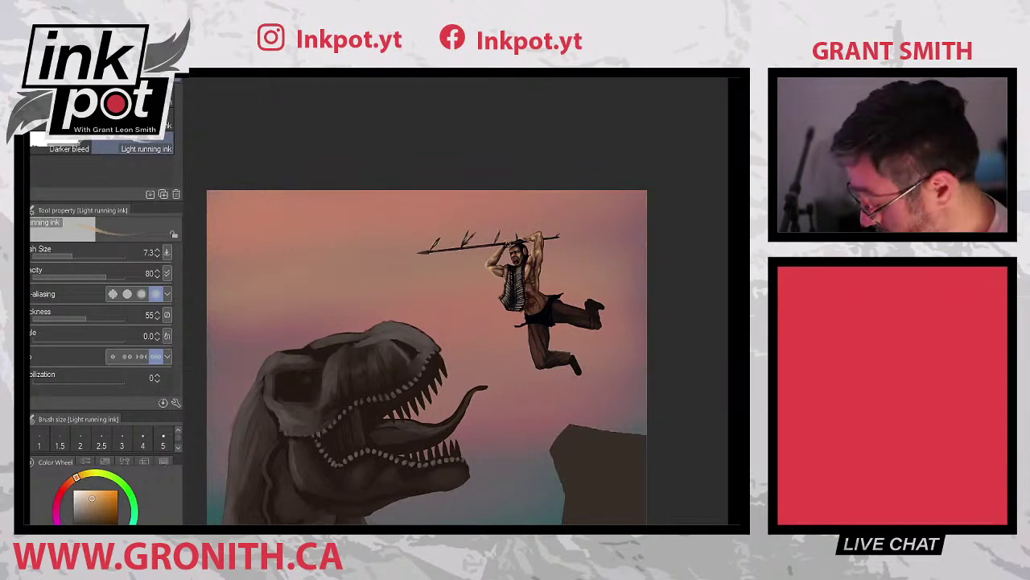
pyautogui.scroll(2, 427, 354)
pyautogui.scroll(1, 685, 177)
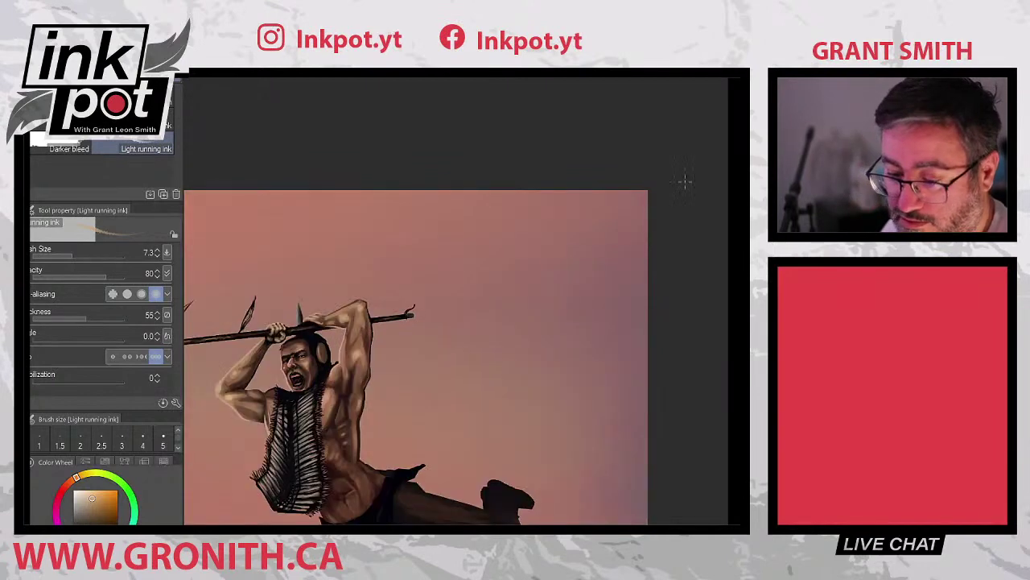
pyautogui.moveTo(473, 366); pyautogui.dragTo(670, 348)
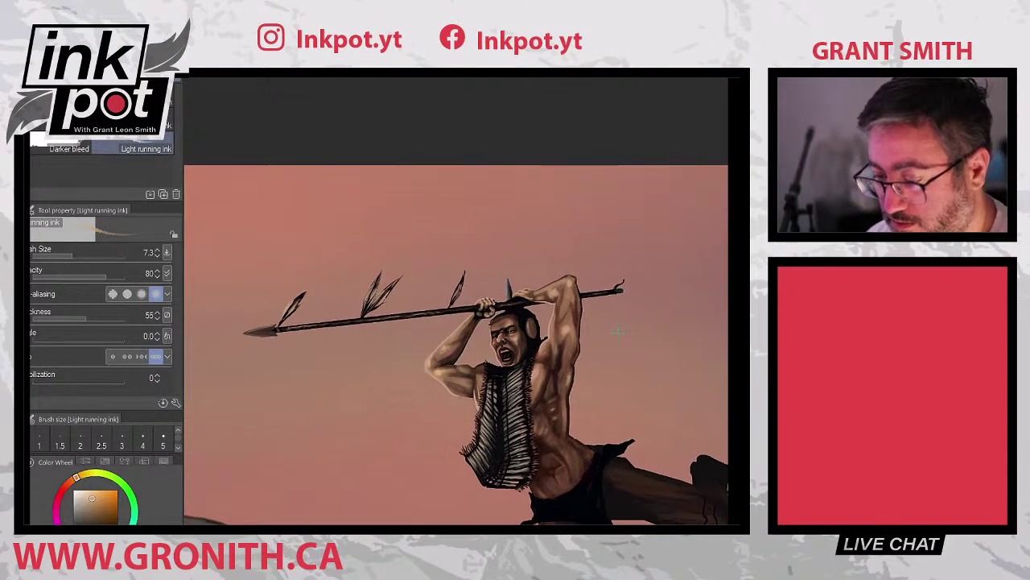
pyautogui.keyDown('alt'); pyautogui.click(514, 283); pyautogui.keyUp('alt')
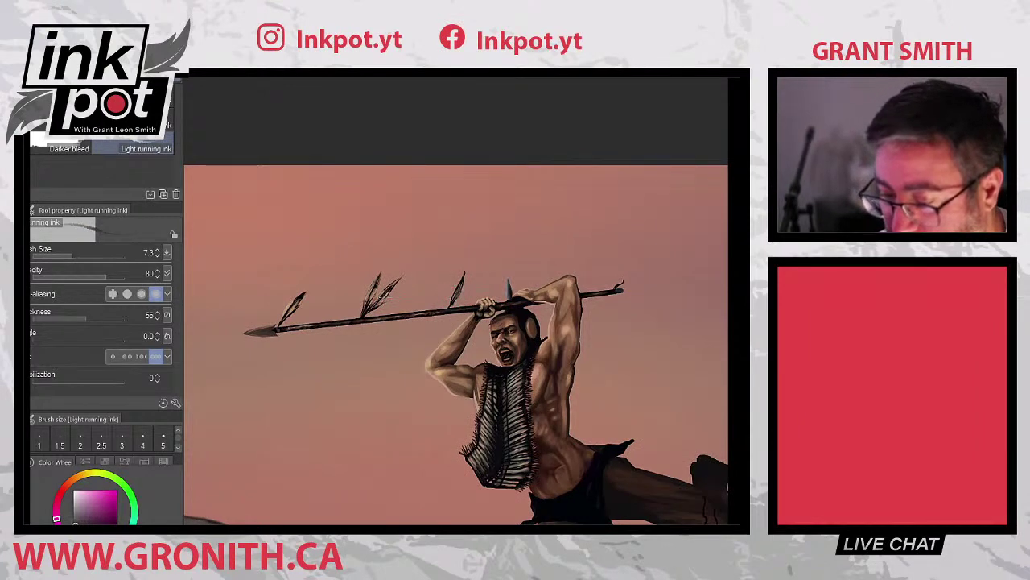
pyautogui.click(145, 121)
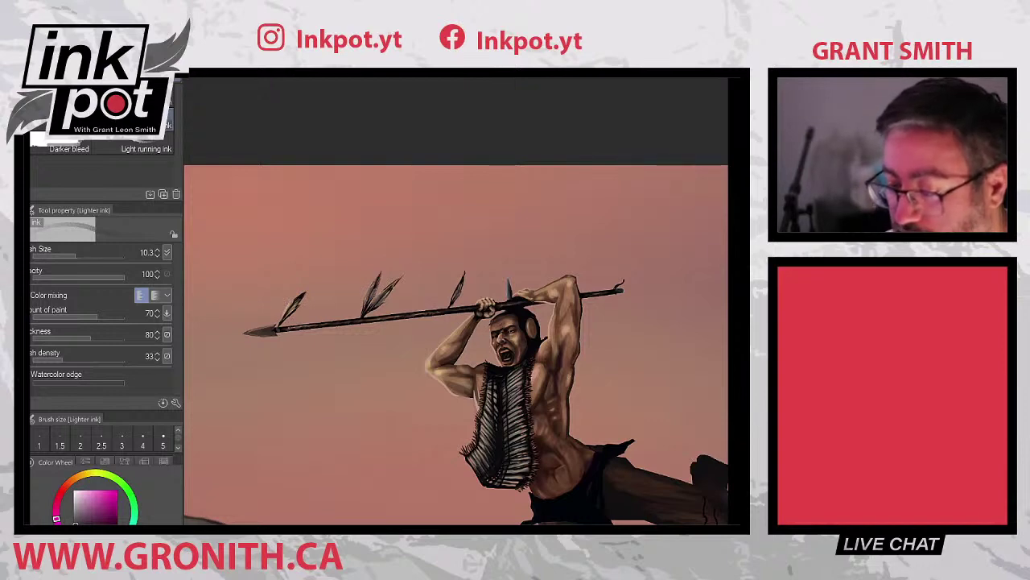
# - Paint a dark purple patch over the middle feathers, then zoom out to the whole warrior
pyautogui.keyDown('alt'); pyautogui.click(368, 311); pyautogui.keyUp('alt')
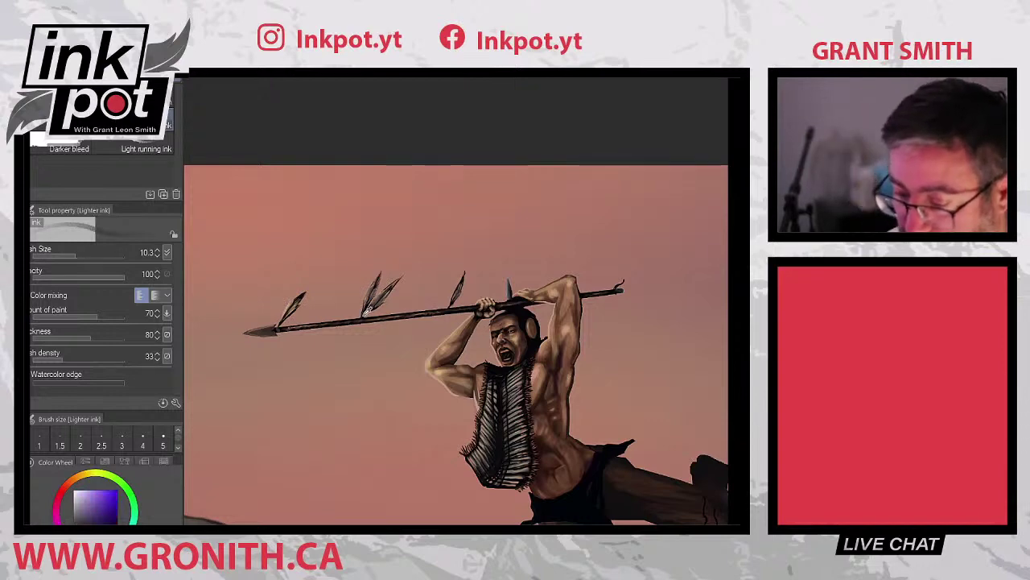
pyautogui.moveTo(368, 311); pyautogui.dragTo(371, 302)
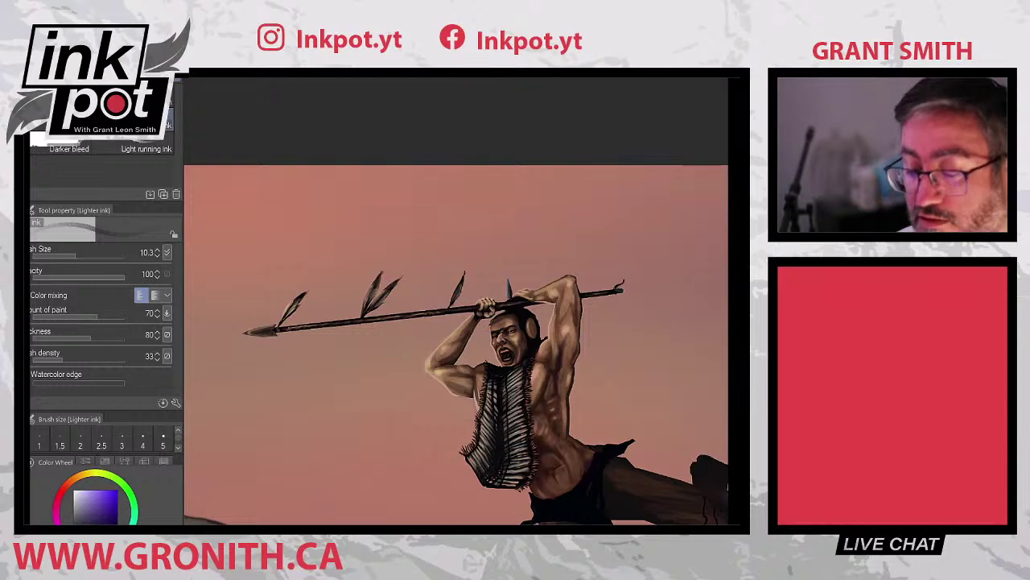
pyautogui.scroll(-4, 246, 332)
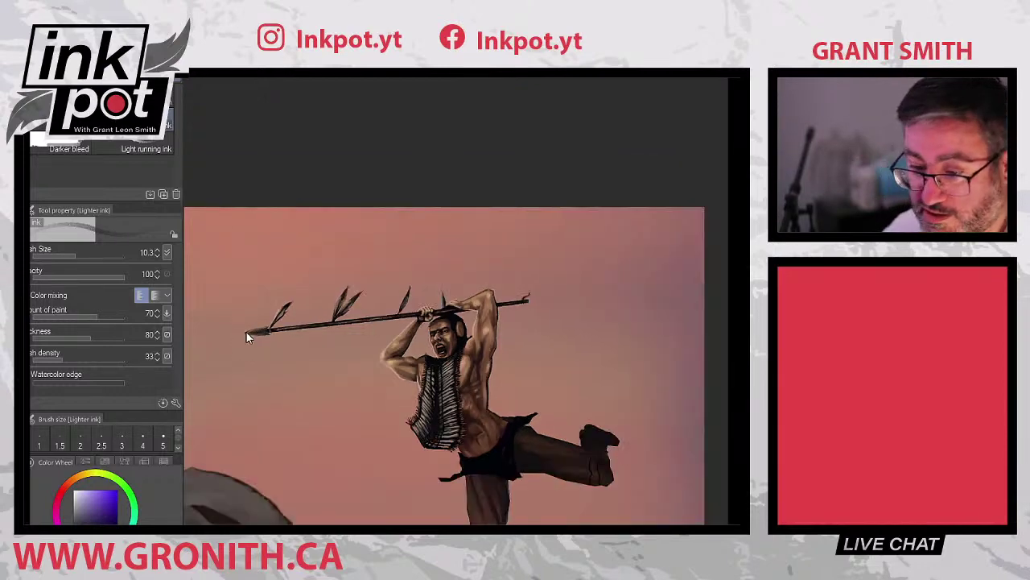
pyautogui.scroll(3, 246, 332)
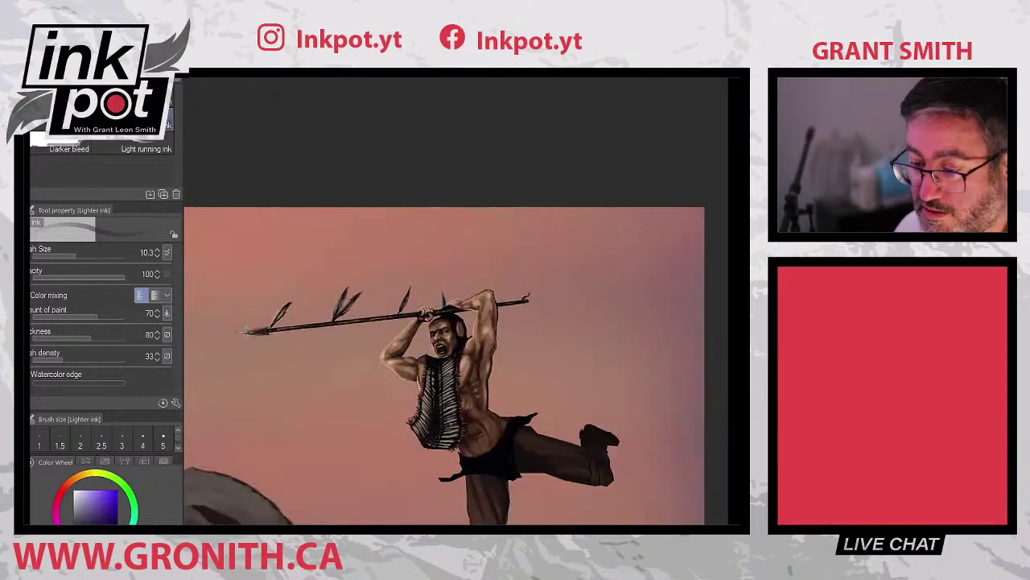
pyautogui.moveTo(612, 427); pyautogui.dragTo(660, 333)
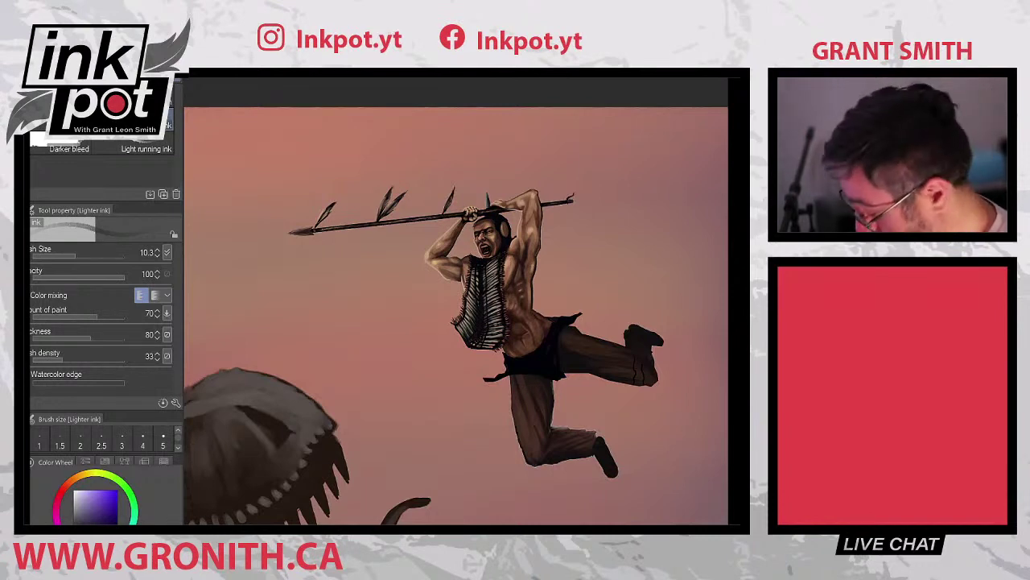
# - Zoom in on the warrior's body, sample the loincloth and choose red on the Color Wheel
pyautogui.scroll(1, 547, 90)
pyautogui.moveTo(649, 459); pyautogui.dragTo(597, 370)
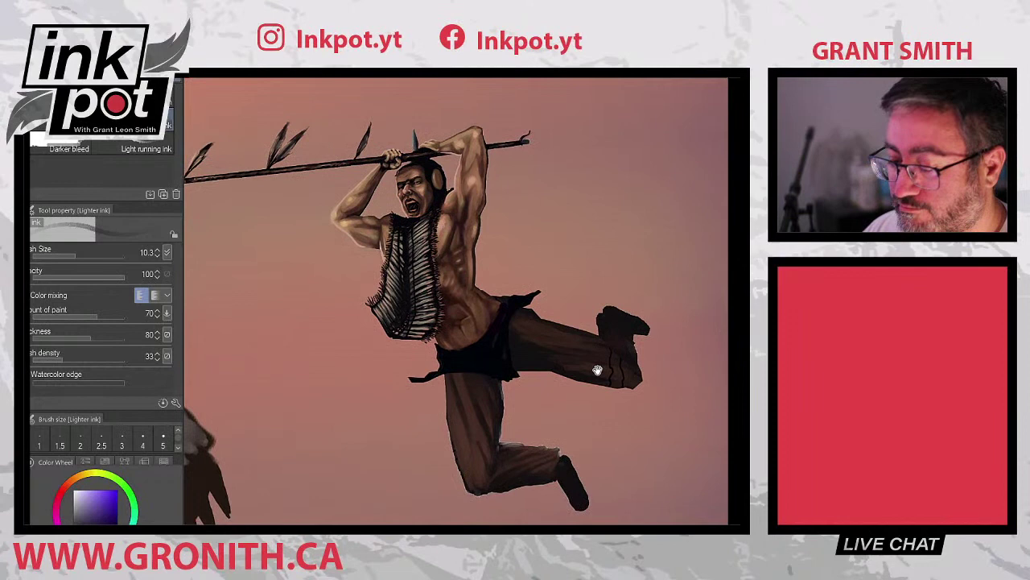
pyautogui.keyDown('alt'); pyautogui.click(472, 366); pyautogui.keyUp('alt')
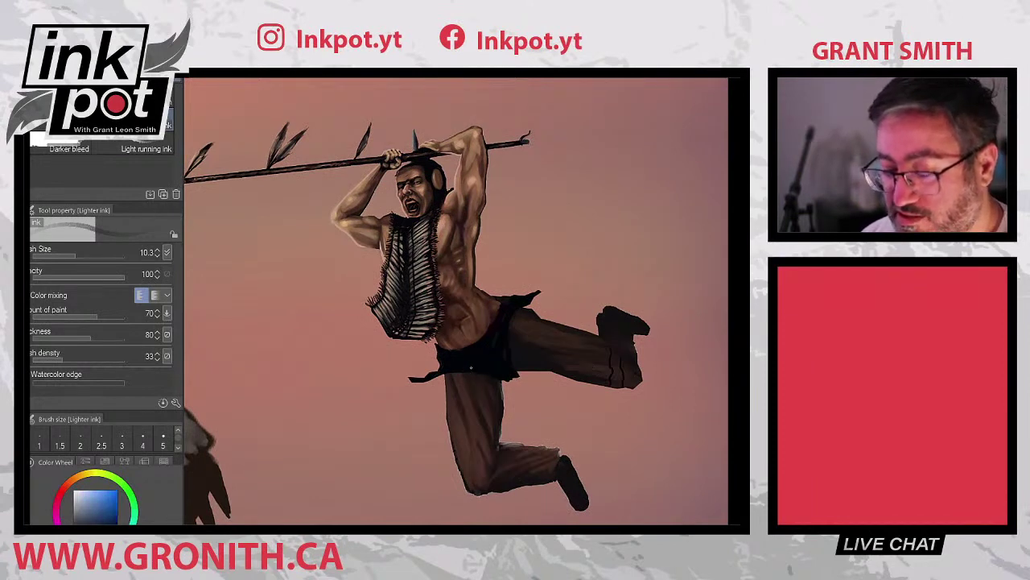
pyautogui.click(64, 492)
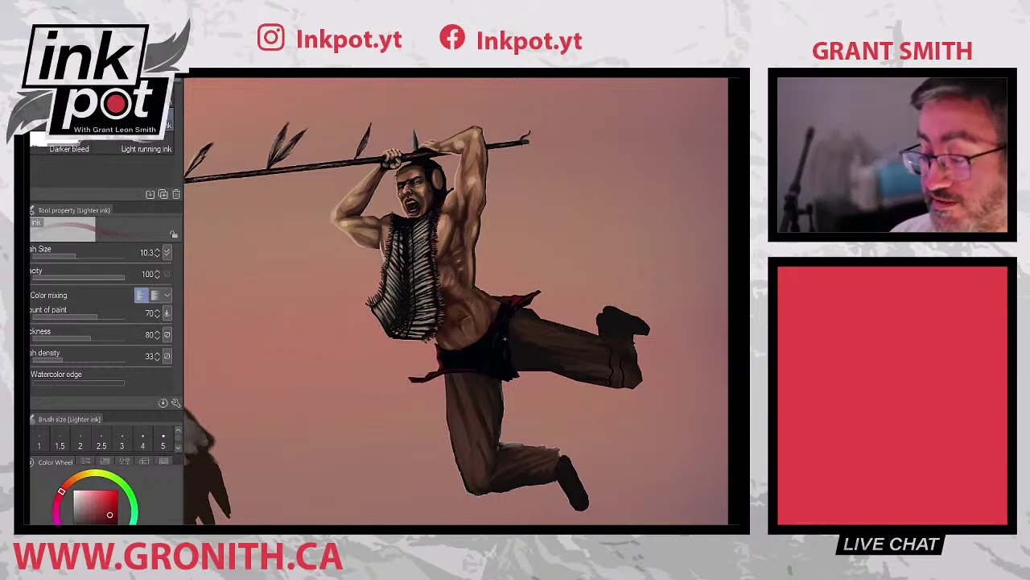
# - Enlarge the brush to 19.4 and sample the waist's dark grey and the sash red
pyautogui.moveTo(79, 254); pyautogui.dragTo(81, 257)
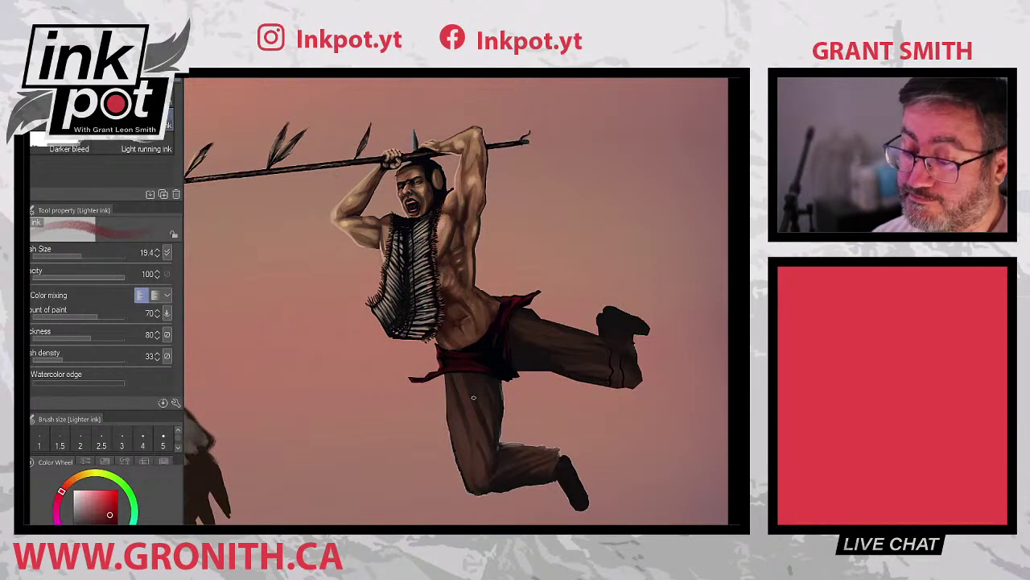
pyautogui.keyDown('alt'); pyautogui.click(478, 341); pyautogui.keyUp('alt')
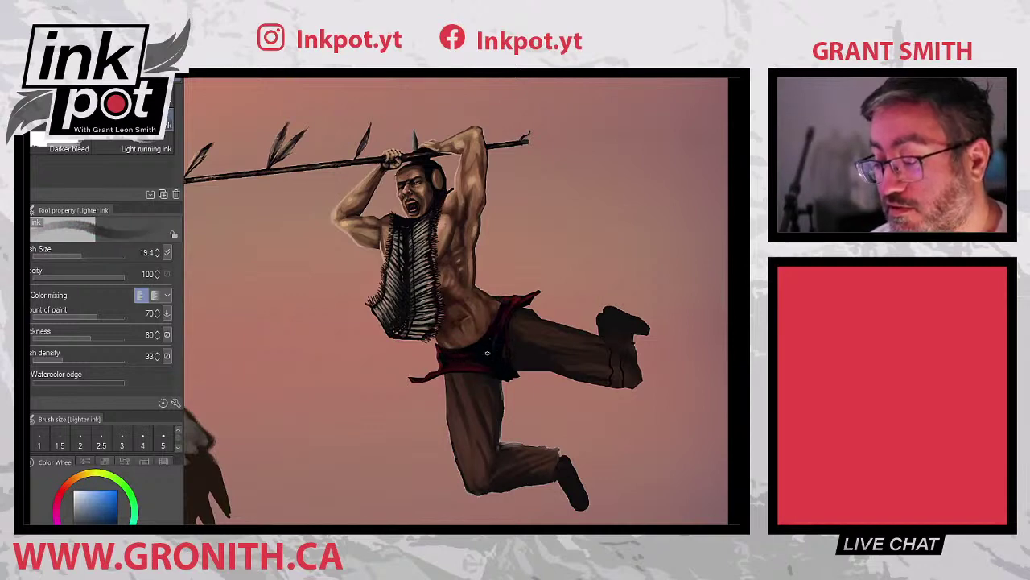
pyautogui.keyDown('alt'); pyautogui.click(477, 364); pyautogui.keyUp('alt')
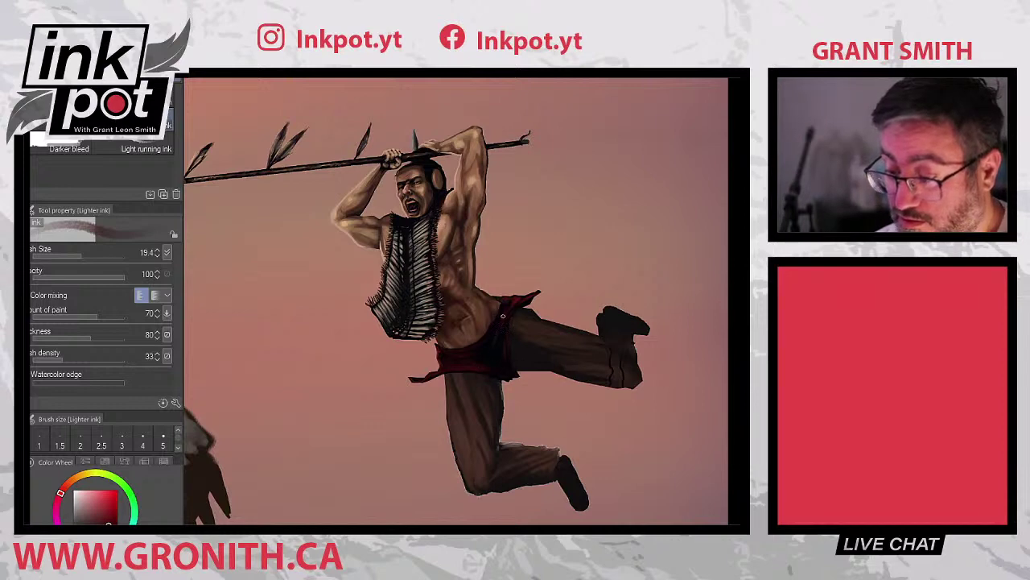
# - Sample the pink sky colour and blend the figure's shading with the Smooth blend tool
pyautogui.scroll(-3, 474, 416)
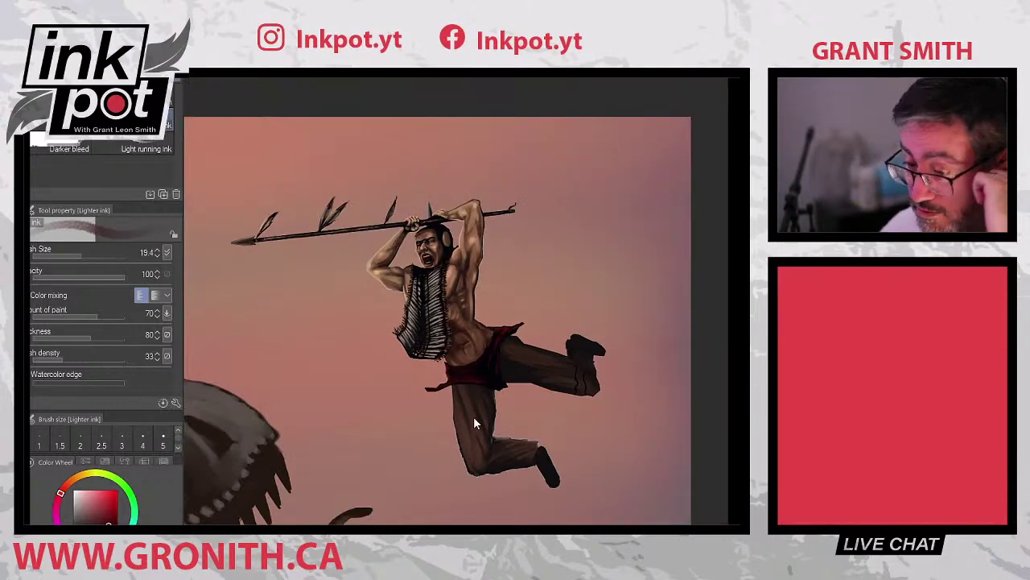
pyautogui.scroll(3, 473, 416)
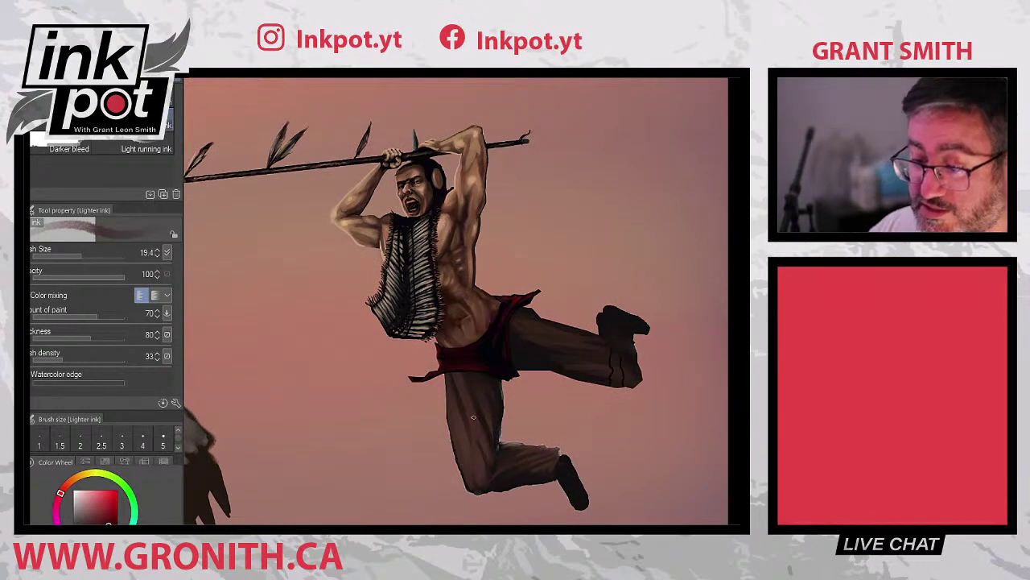
pyautogui.keyDown('alt'); pyautogui.click(317, 274); pyautogui.keyUp('alt')
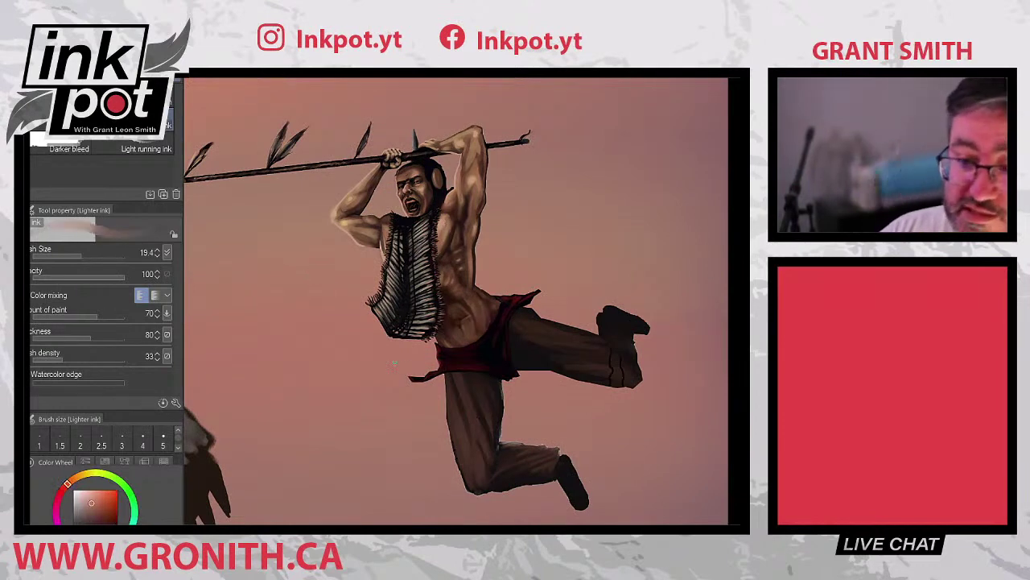
pyautogui.press('j')
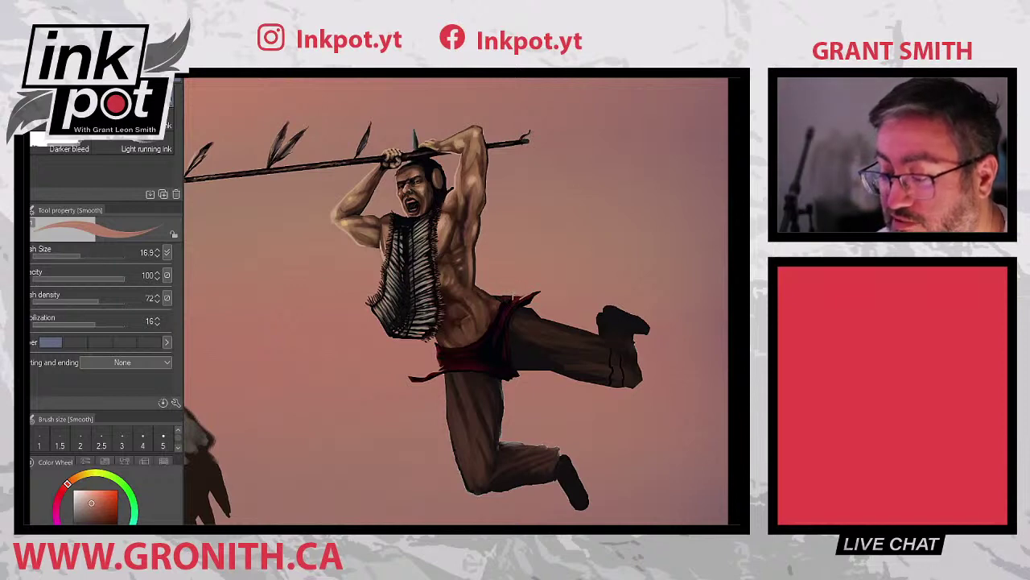
# - Pick a colour from the warrior painting and return to the Lighter ink brush
pyautogui.keyDown('alt'); pyautogui.click(507, 294); pyautogui.keyUp('alt')
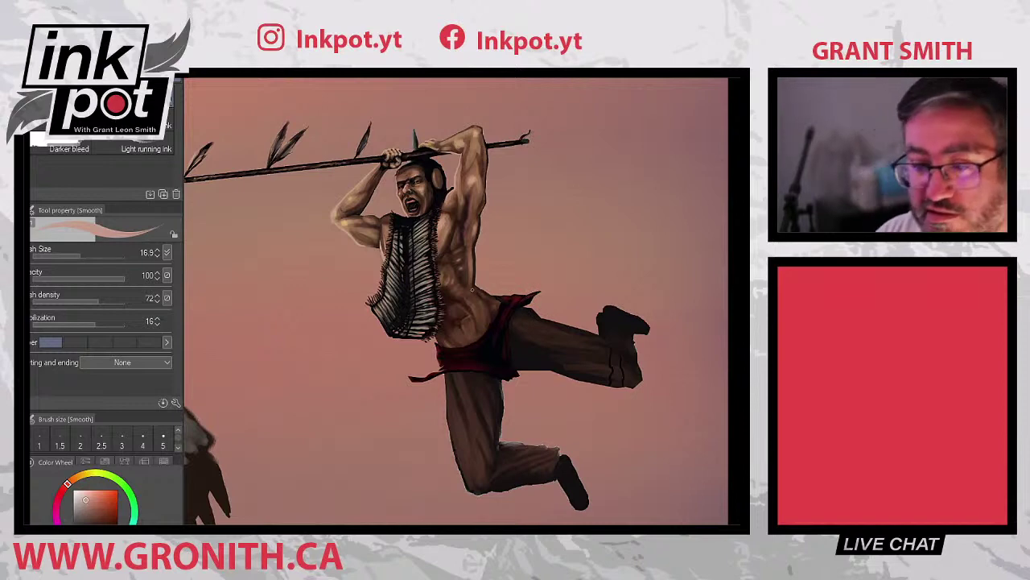
pyautogui.press('b')
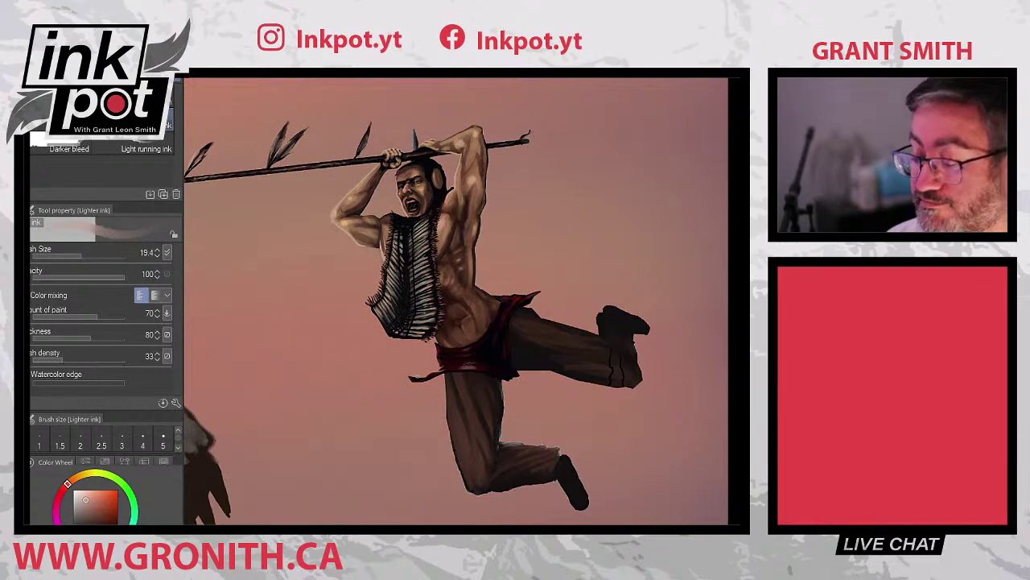
# - Eyedrop several dark reds from the sash to shade the loincloth front
pyautogui.keyDown('alt'); pyautogui.click(490, 354); pyautogui.keyUp('alt')
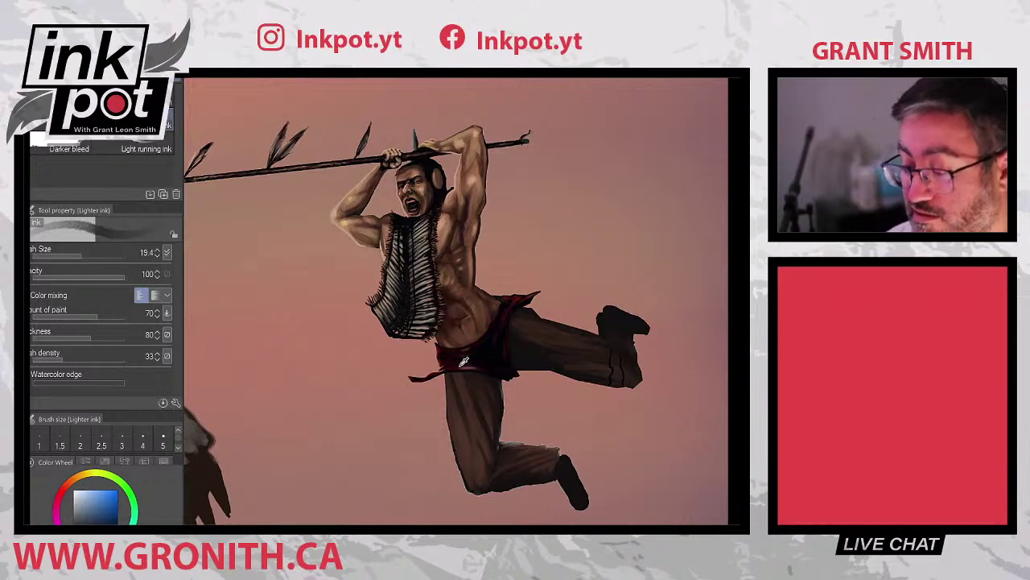
pyautogui.keyDown('alt'); pyautogui.click(460, 363); pyautogui.keyUp('alt')
pyautogui.keyDown('alt'); pyautogui.click(484, 363); pyautogui.keyUp('alt')
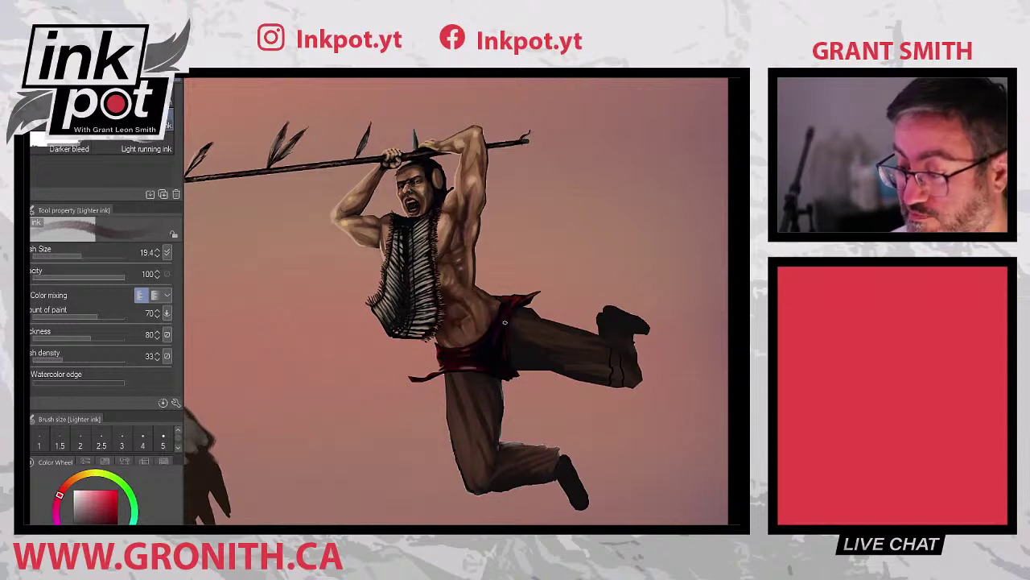
pyautogui.keyDown('alt'); pyautogui.click(520, 293); pyautogui.keyUp('alt')
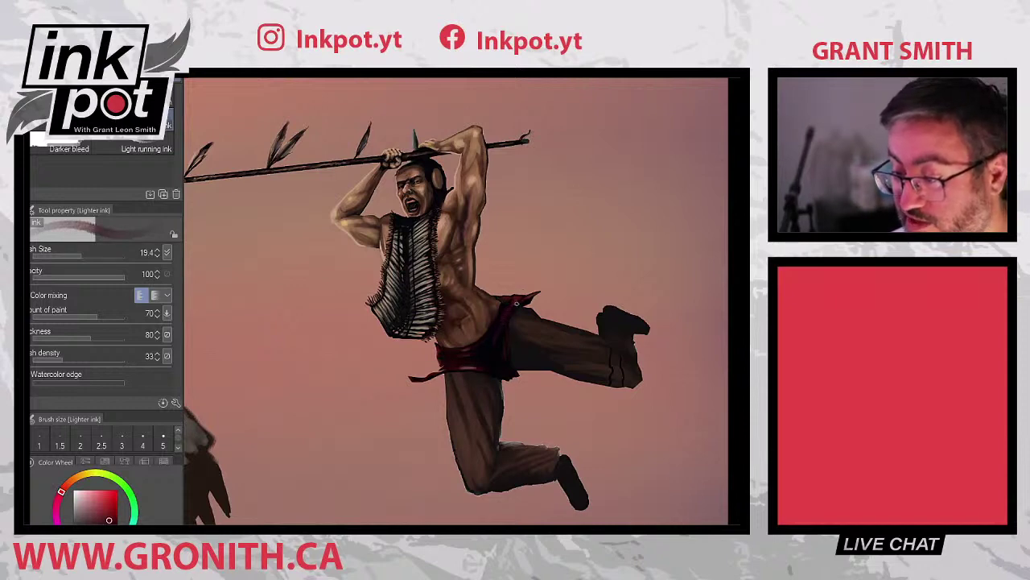
pyautogui.keyDown('alt'); pyautogui.click(516, 303); pyautogui.keyUp('alt')
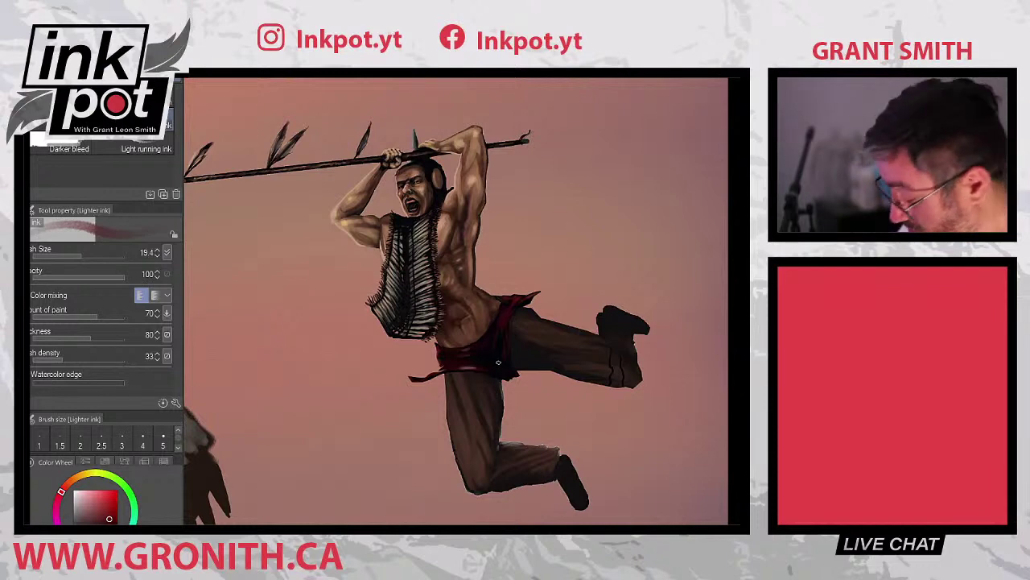
# - Centre the warrior, sample a dark colour near the belt and stroke along it
pyautogui.scroll(-3, 493, 365)
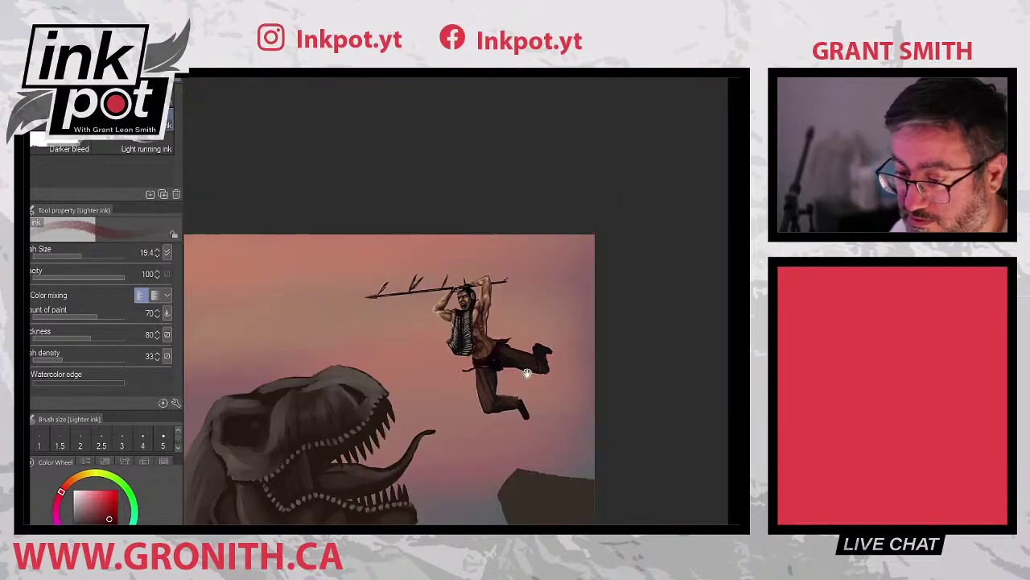
pyautogui.scroll(1, 563, 360)
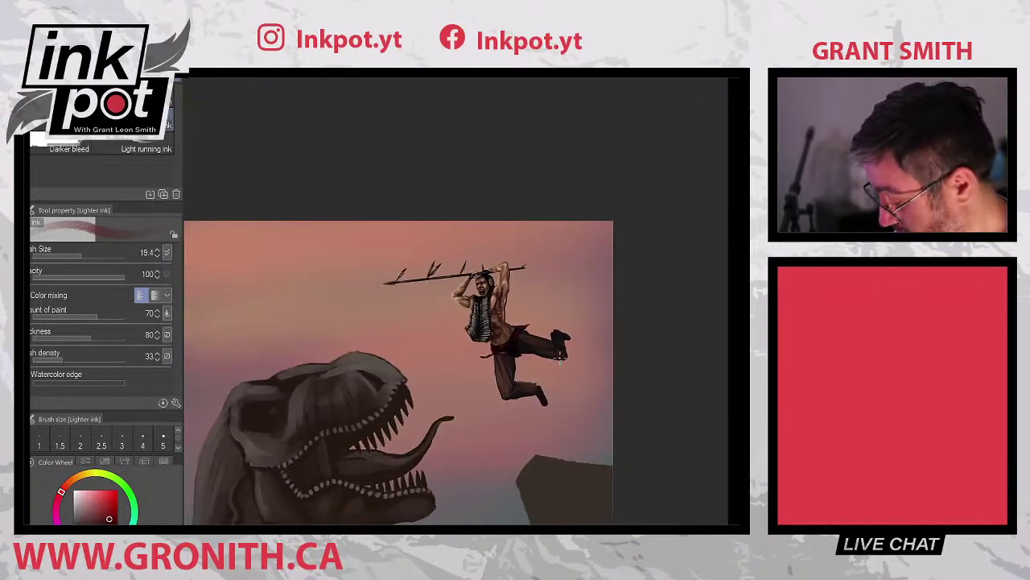
pyautogui.scroll(3, 566, 359)
pyautogui.moveTo(576, 392); pyautogui.dragTo(624, 402)
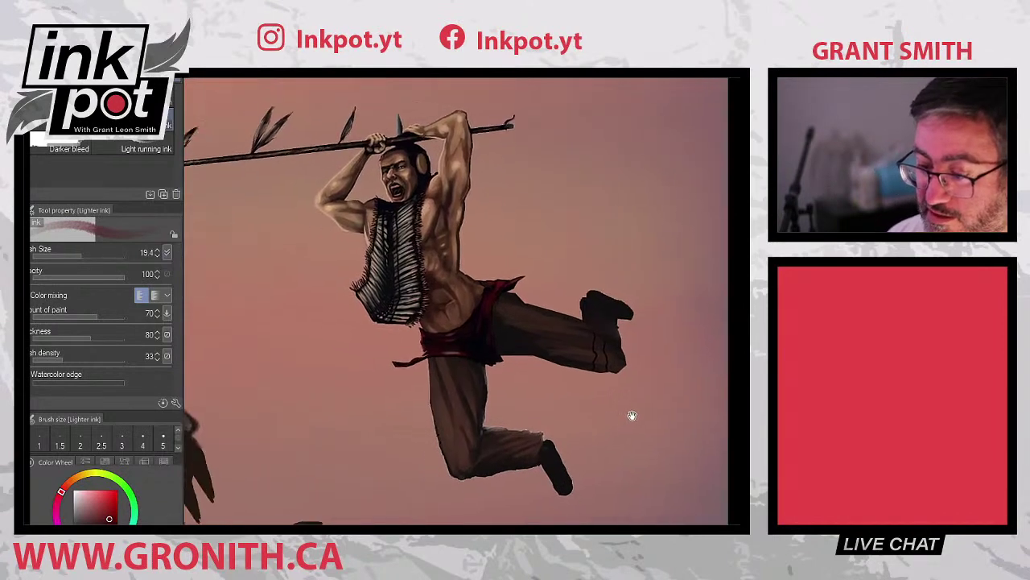
pyautogui.keyDown('alt'); pyautogui.click(453, 341); pyautogui.keyUp('alt')
pyautogui.moveTo(444, 345); pyautogui.dragTo(461, 353)
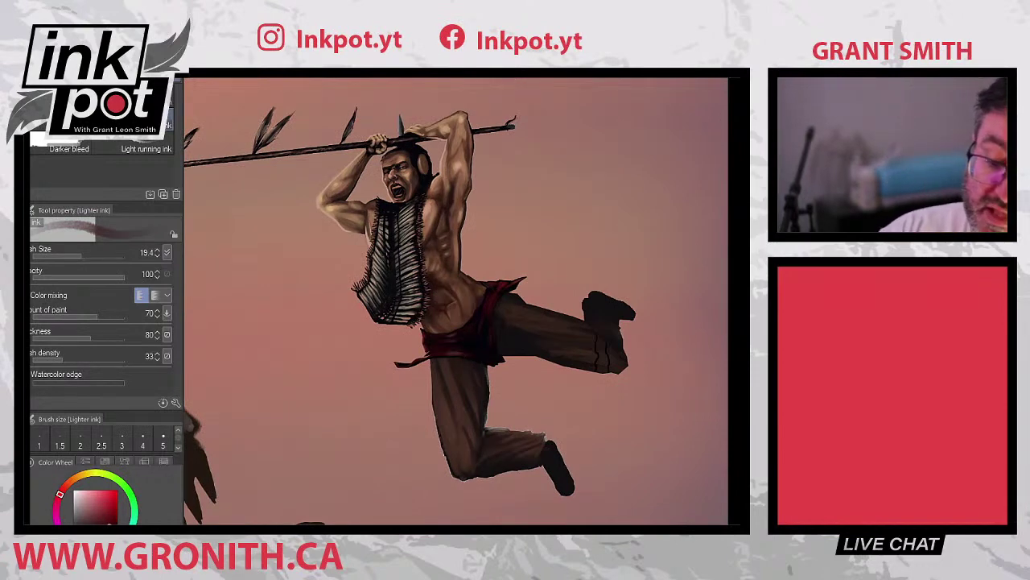
# - With the Smooth blend tool and chest skin tone, highlight the thigh and shin's left edge
pyautogui.press('j')
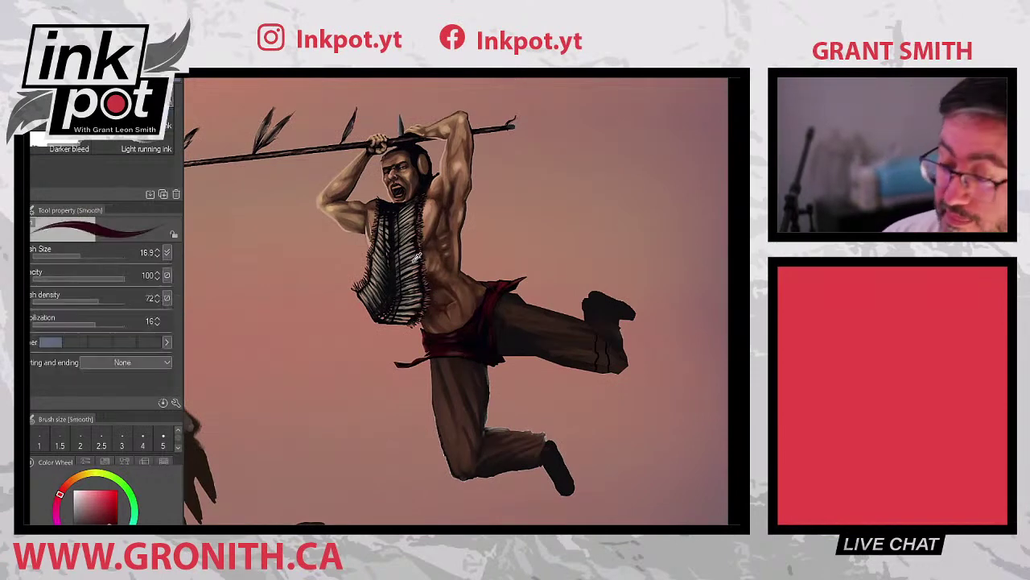
pyautogui.keyDown('alt'); pyautogui.click(373, 236); pyautogui.keyUp('alt')
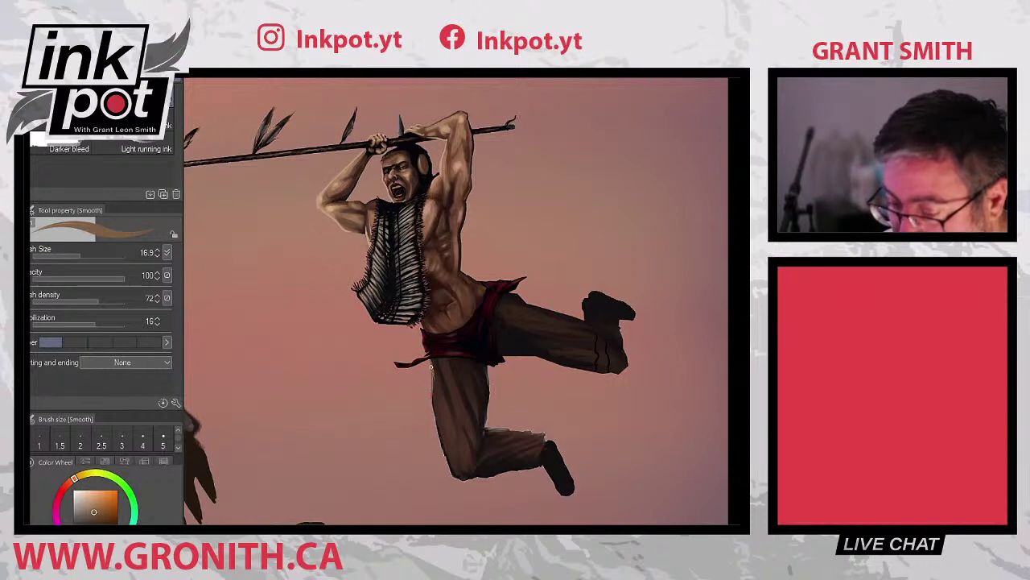
pyautogui.moveTo(432, 395)
pyautogui.mouseDown()
pyautogui.moveTo(435, 425)
pyautogui.moveTo(432, 391)
pyautogui.mouseUp()
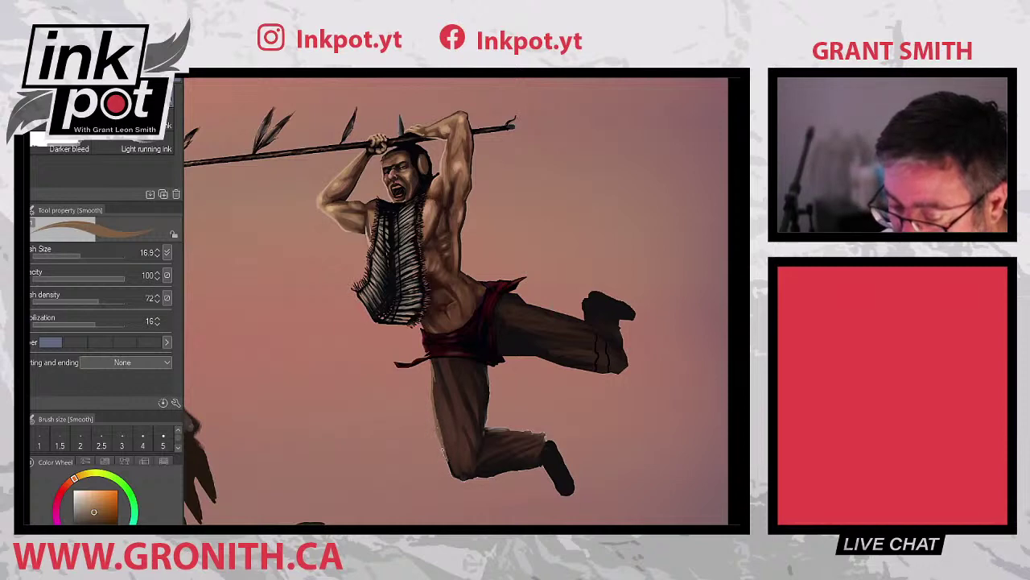
pyautogui.moveTo(441, 441); pyautogui.dragTo(451, 467)
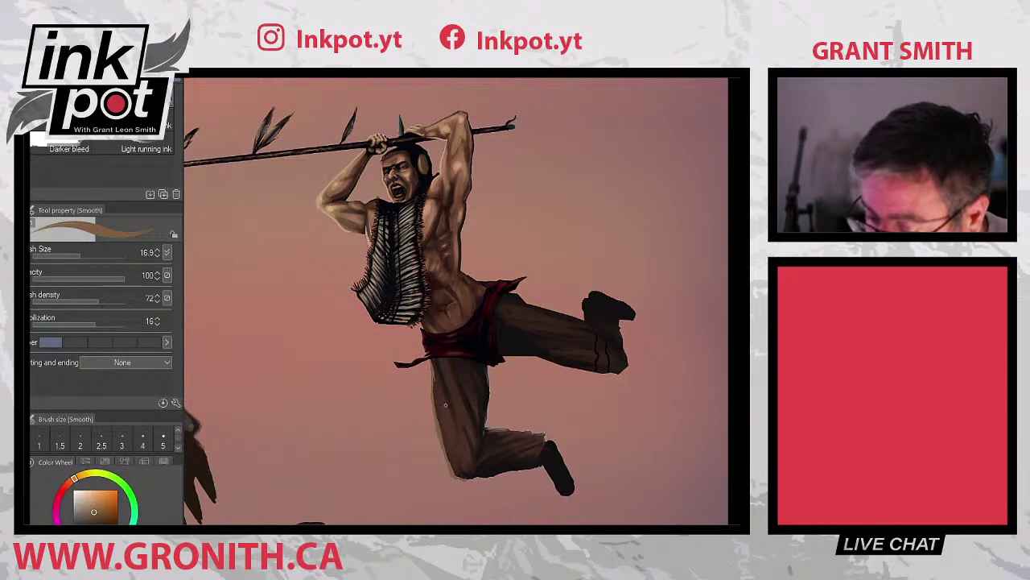
pyautogui.moveTo(445, 404); pyautogui.dragTo(452, 424)
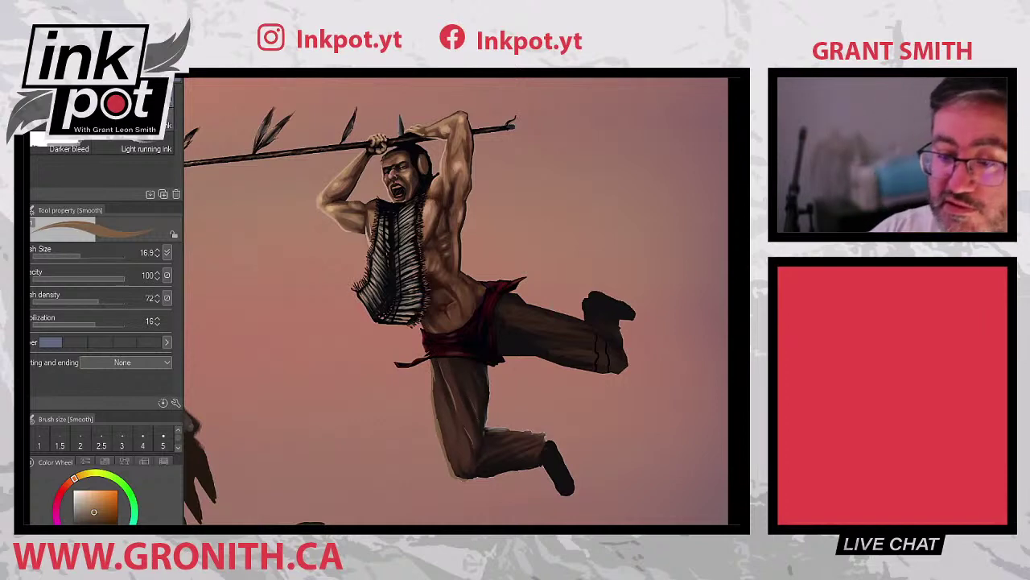
# - Return to the Lighter ink brush and zoom out to view the whole scene
pyautogui.press('b')
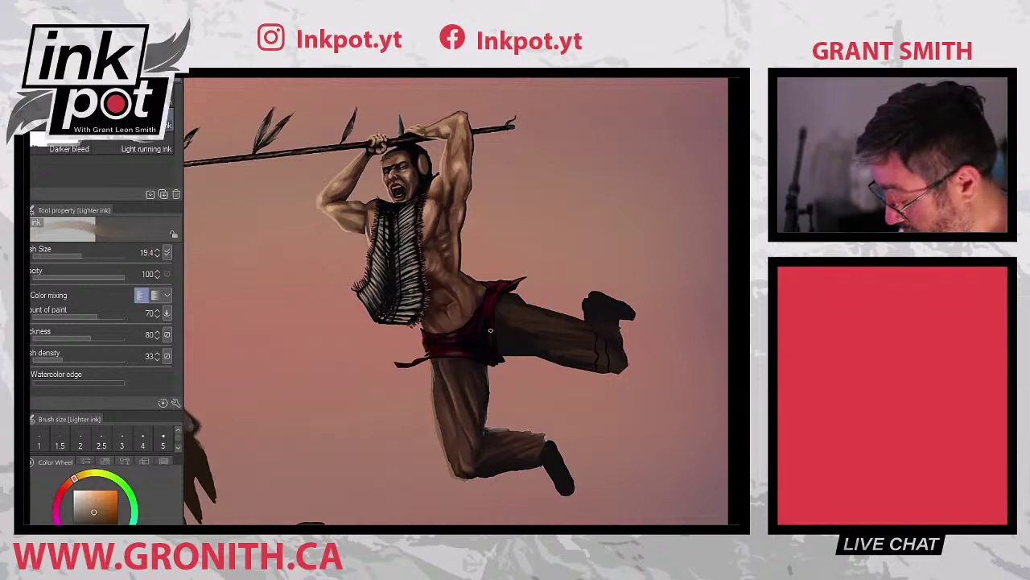
pyautogui.scroll(-3, 487, 330)
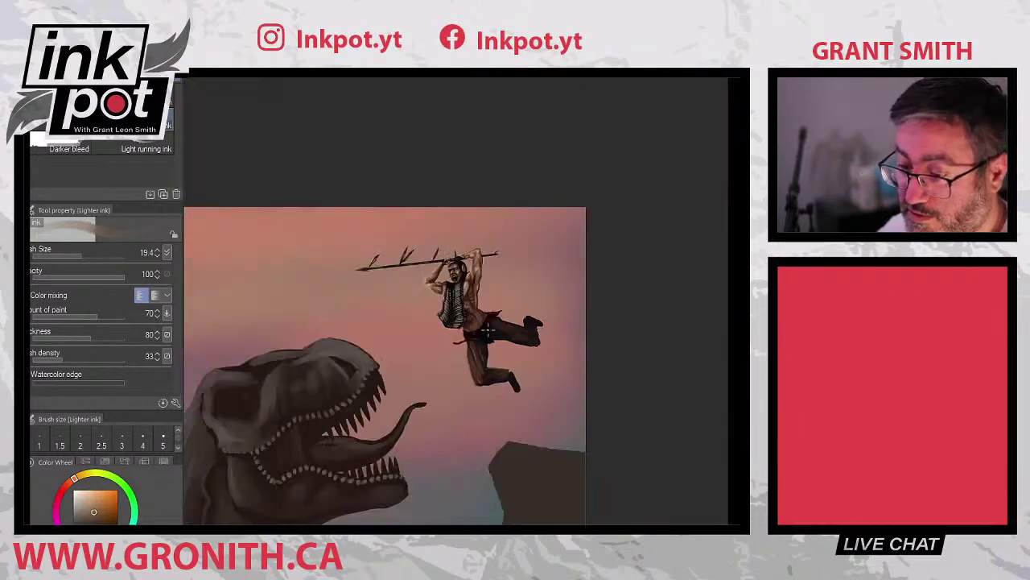
pyautogui.scroll(2, 643, 383)
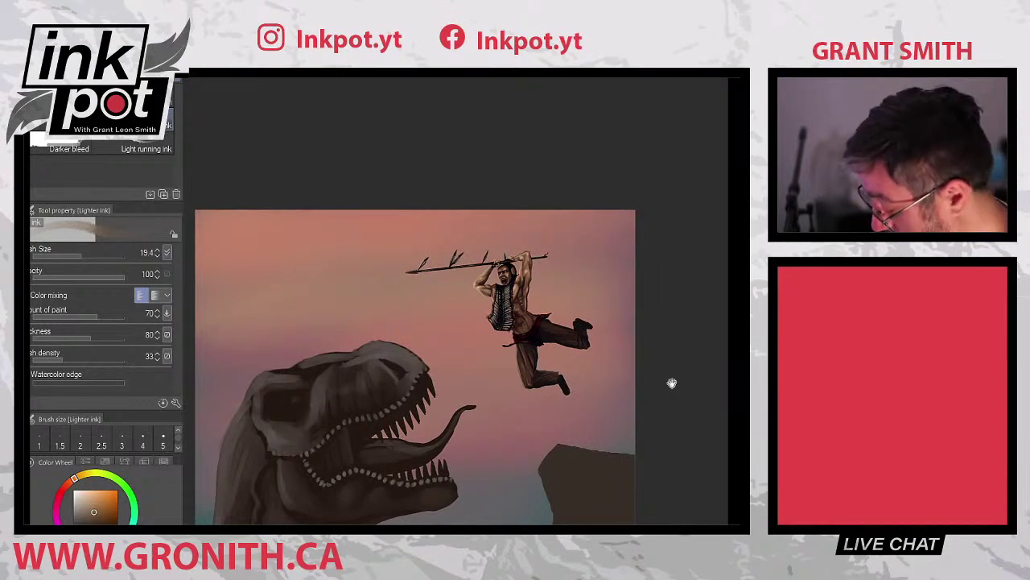
# - Zoom in, sample a pink-red, then pick a cool blue for the waist shadows
pyautogui.scroll(4, 672, 384)
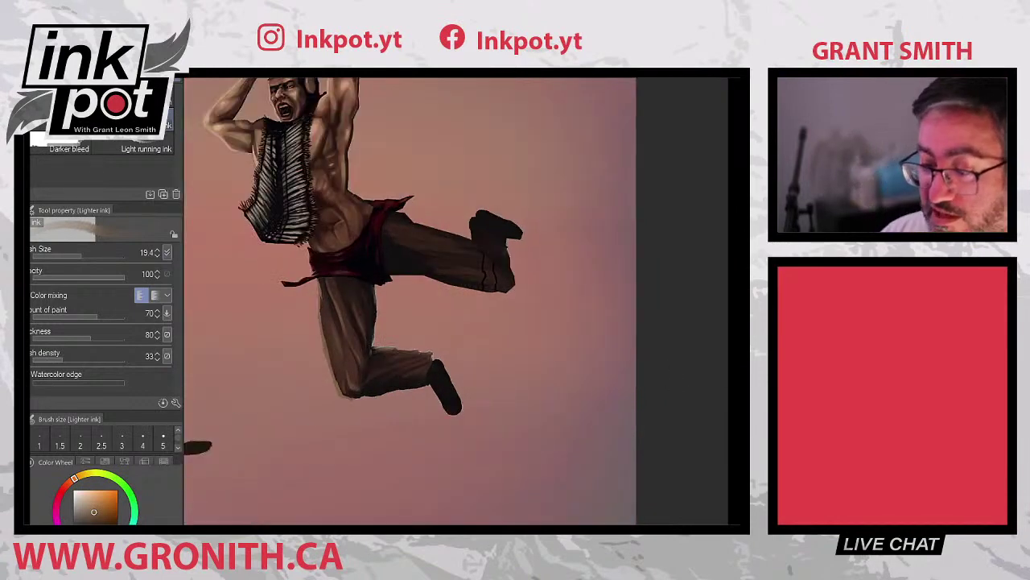
pyautogui.keyDown('alt'); pyautogui.click(401, 254); pyautogui.keyUp('alt')
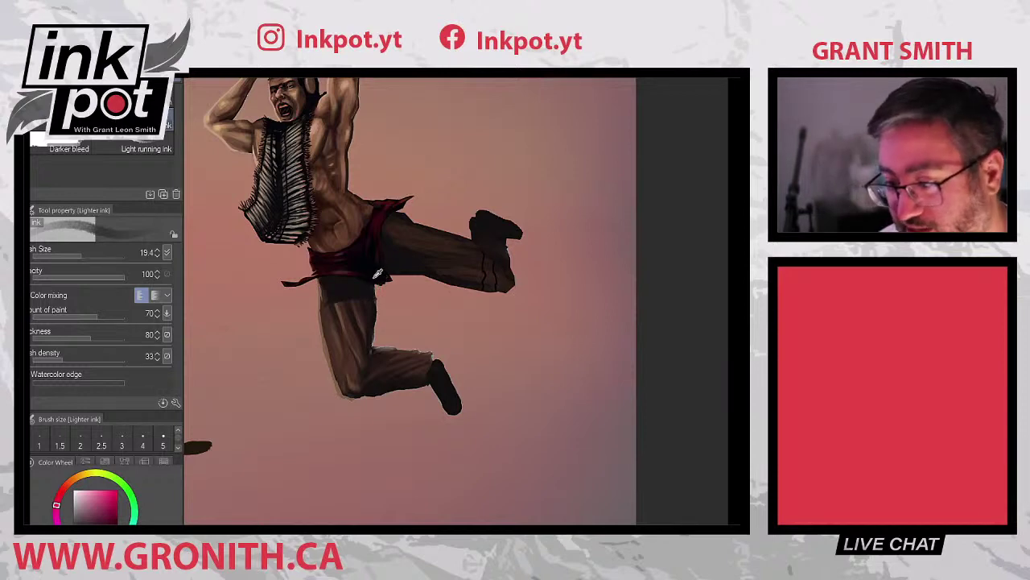
pyautogui.keyDown('alt'); pyautogui.click(371, 282); pyautogui.keyUp('alt')
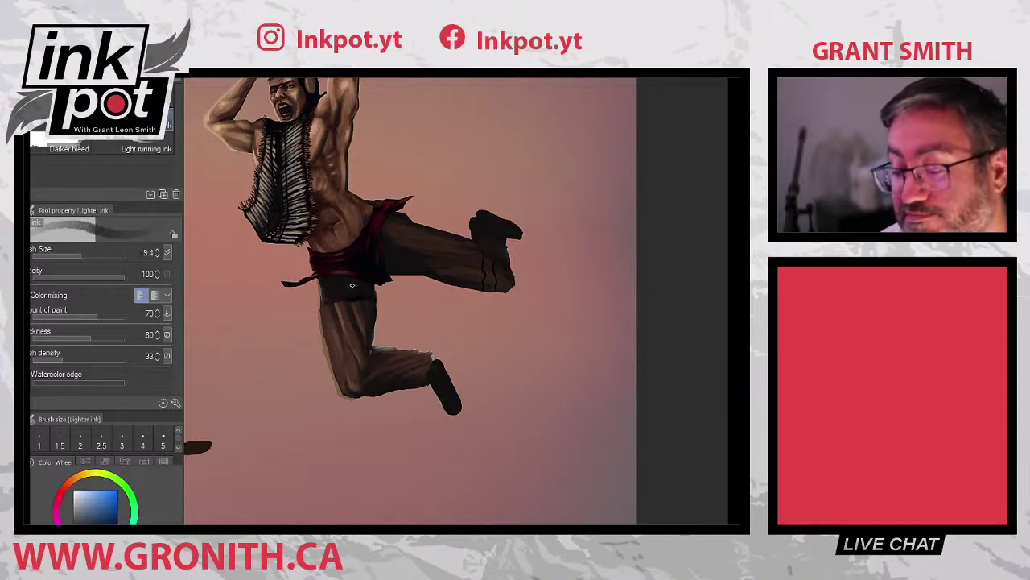
# - Sample a reddish-brown from the torso, then a lighter pink-grey from the canvas
pyautogui.scroll(-4, 348, 285)
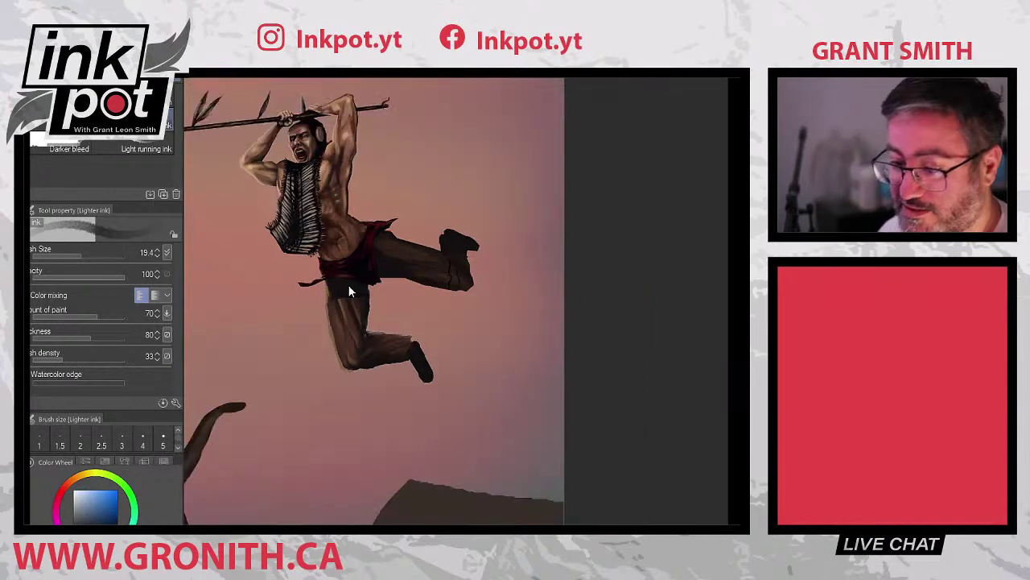
pyautogui.scroll(3, 349, 285)
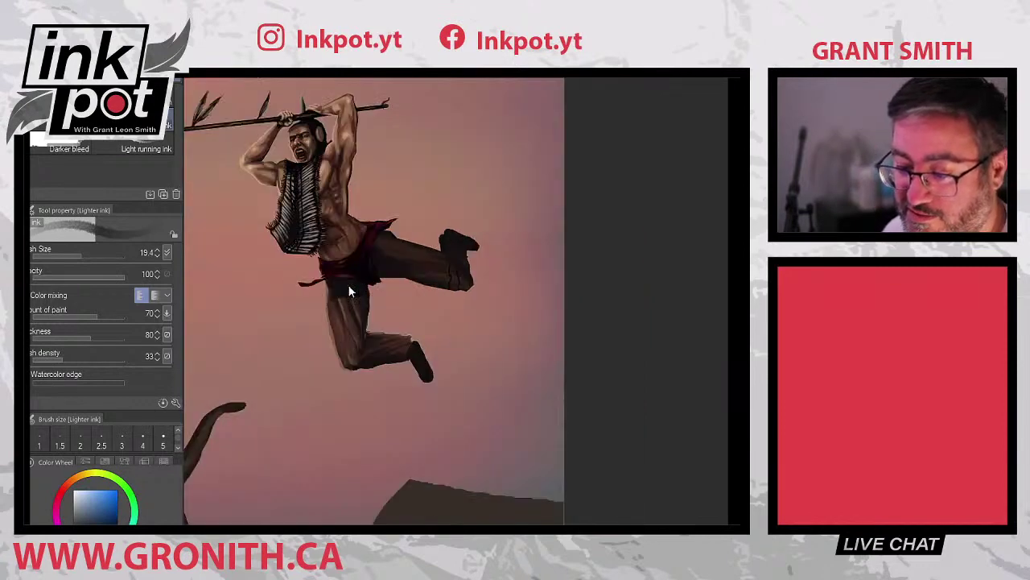
pyautogui.scroll(1, 349, 285)
pyautogui.scroll(-3, 349, 285)
pyautogui.scroll(2, 349, 285)
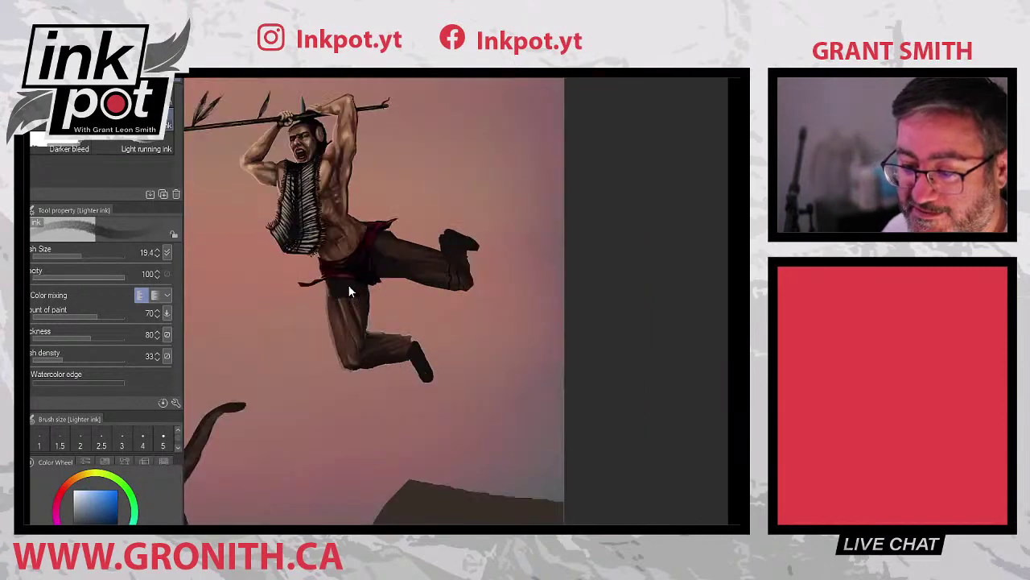
pyautogui.scroll(1, 348, 285)
pyautogui.scroll(2, 460, 334)
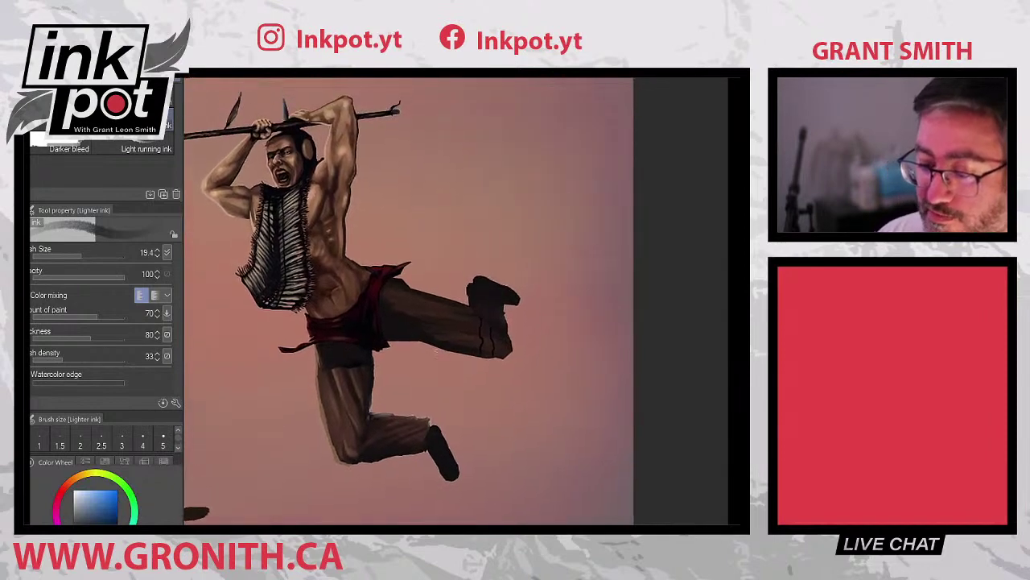
pyautogui.keyDown('alt'); pyautogui.click(322, 264); pyautogui.keyUp('alt')
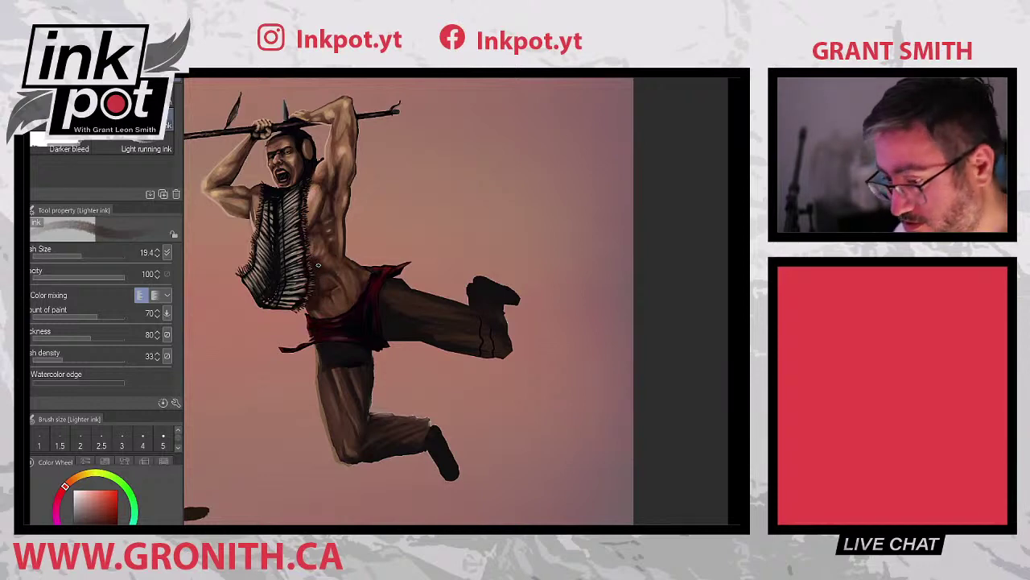
pyautogui.scroll(-3, 317, 265)
pyautogui.scroll(1, 317, 265)
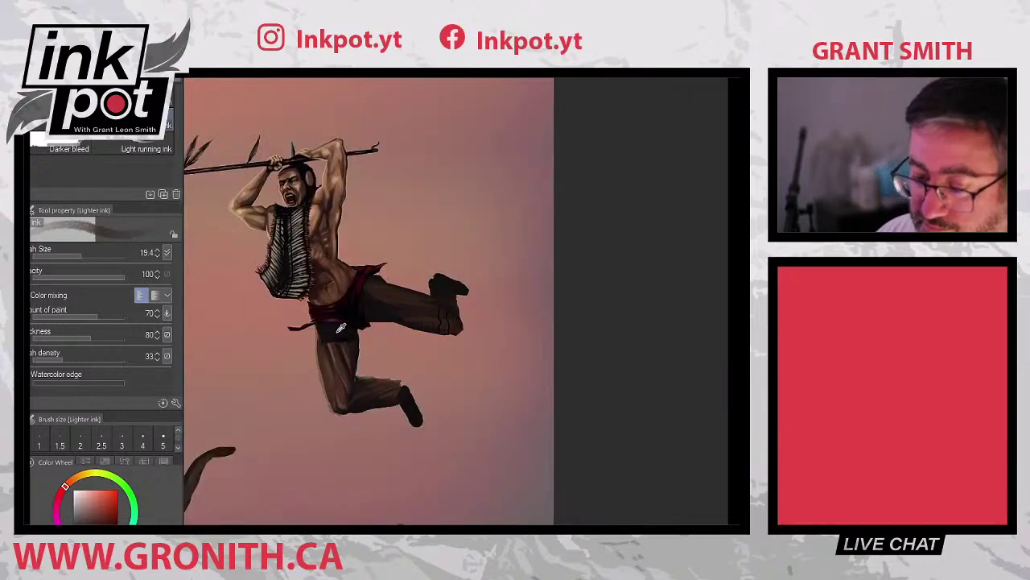
pyautogui.keyDown('alt'); pyautogui.click(341, 327); pyautogui.keyUp('alt')
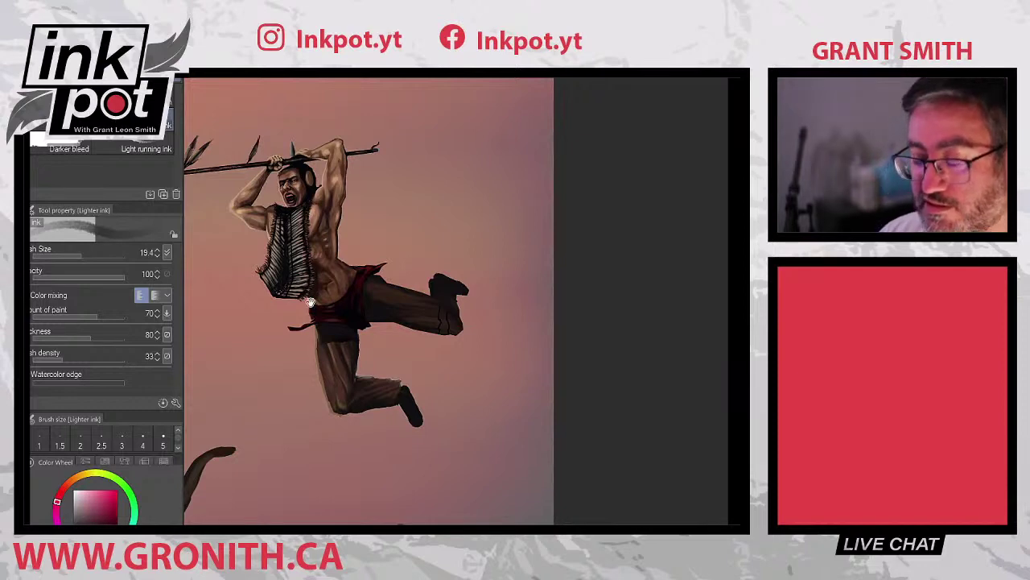
# - Shift the view left and sample a darker red from the warrior's leg
pyautogui.moveTo(595, 486)
pyautogui.mouseDown()
pyautogui.moveTo(603, 495)
pyautogui.moveTo(583, 487)
pyautogui.mouseUp()
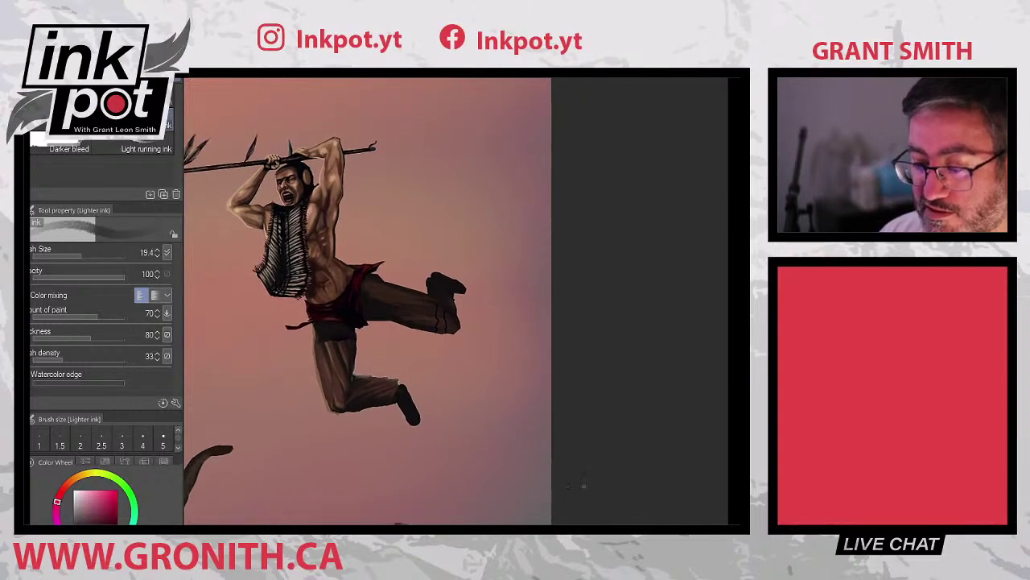
pyautogui.scroll(-3, 585, 492)
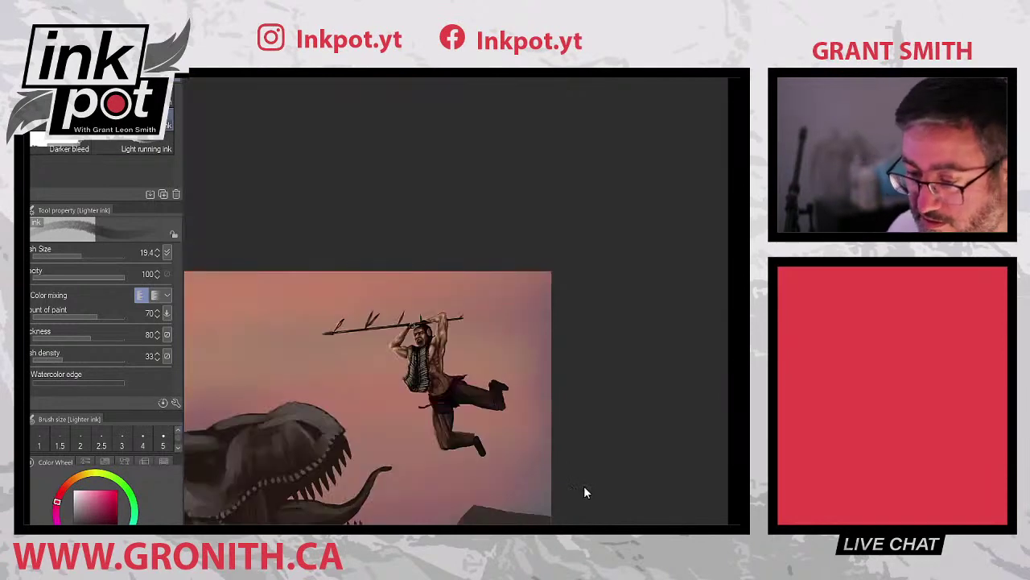
pyautogui.scroll(3, 583, 486)
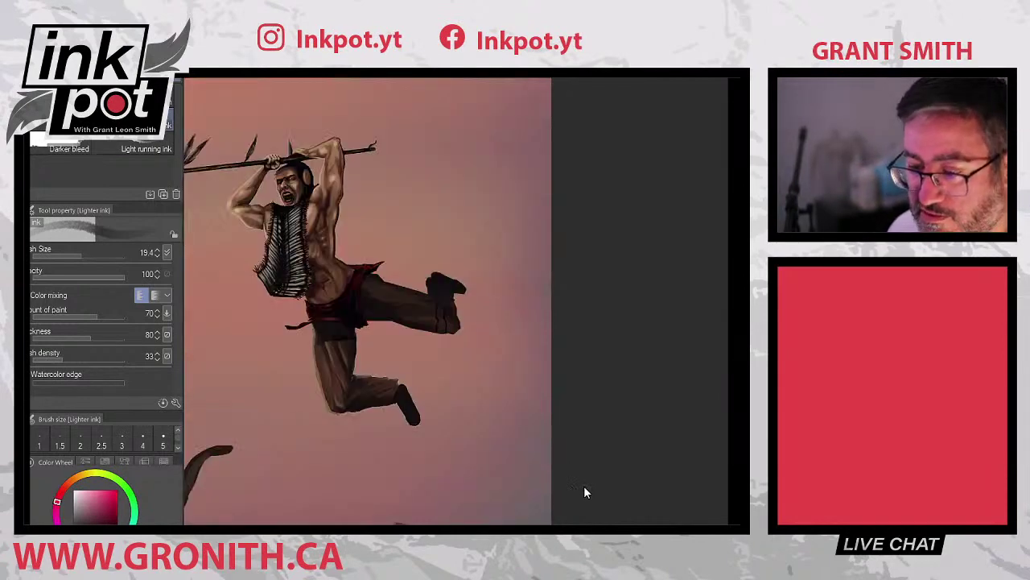
pyautogui.scroll(2, 583, 486)
pyautogui.scroll(-2, 583, 486)
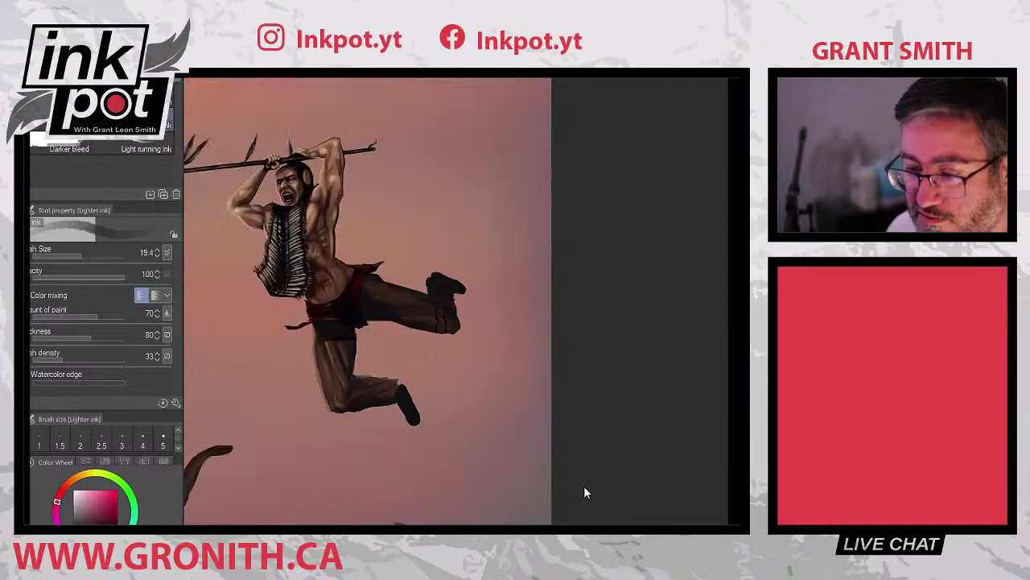
pyautogui.scroll(2, 585, 491)
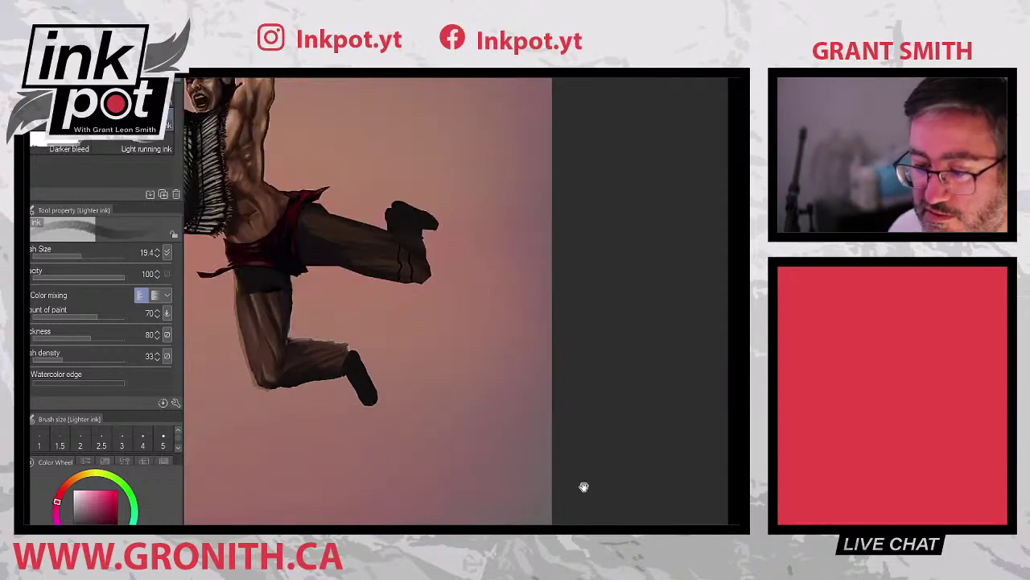
pyautogui.scroll(-2, 583, 486)
pyautogui.scroll(1, 645, 432)
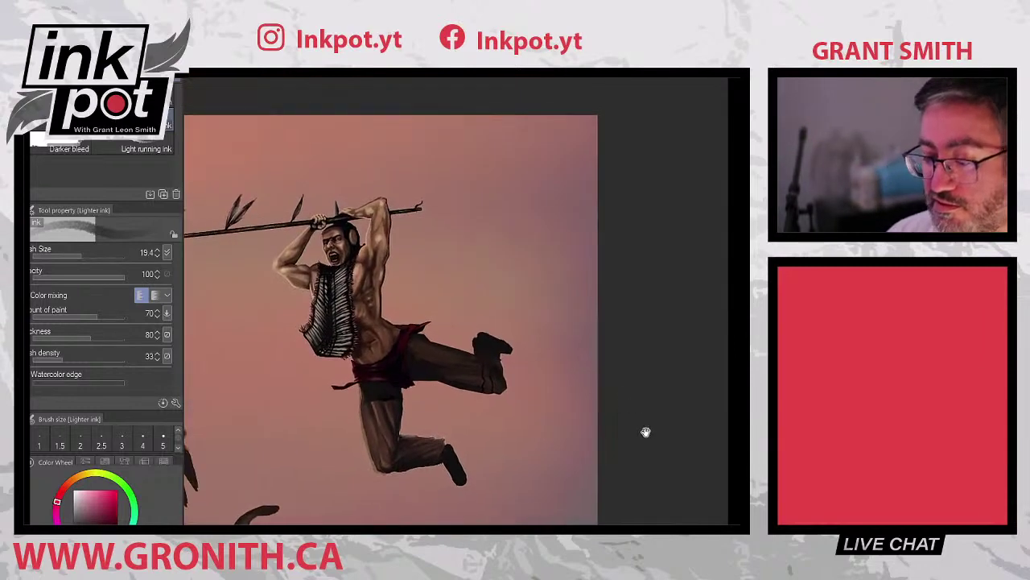
pyautogui.keyDown('alt'); pyautogui.click(450, 367); pyautogui.keyUp('alt')
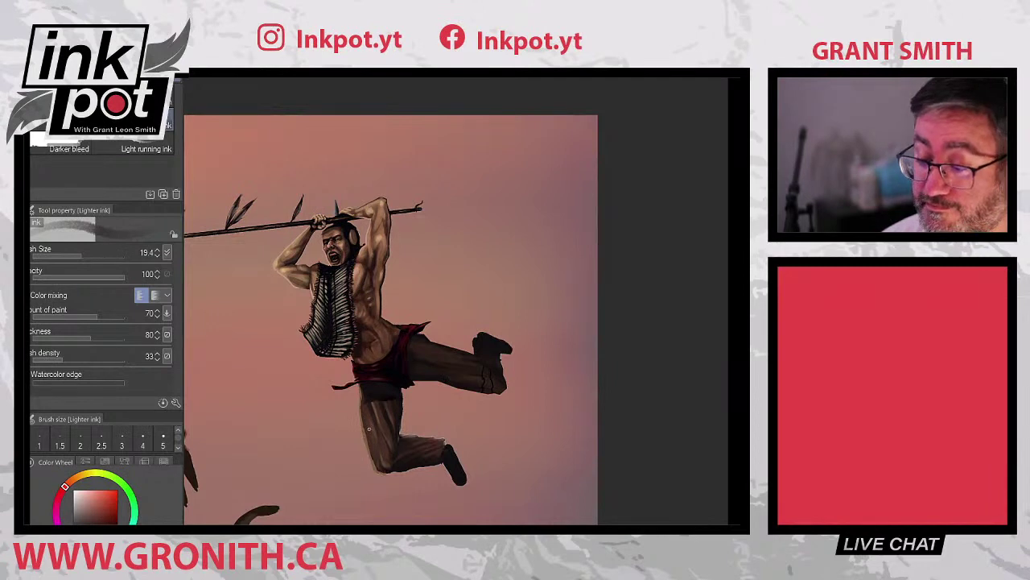
# - Zoom in on the figure and sample a brown-orange tone from the warrior's leg
pyautogui.scroll(-4, 363, 432)
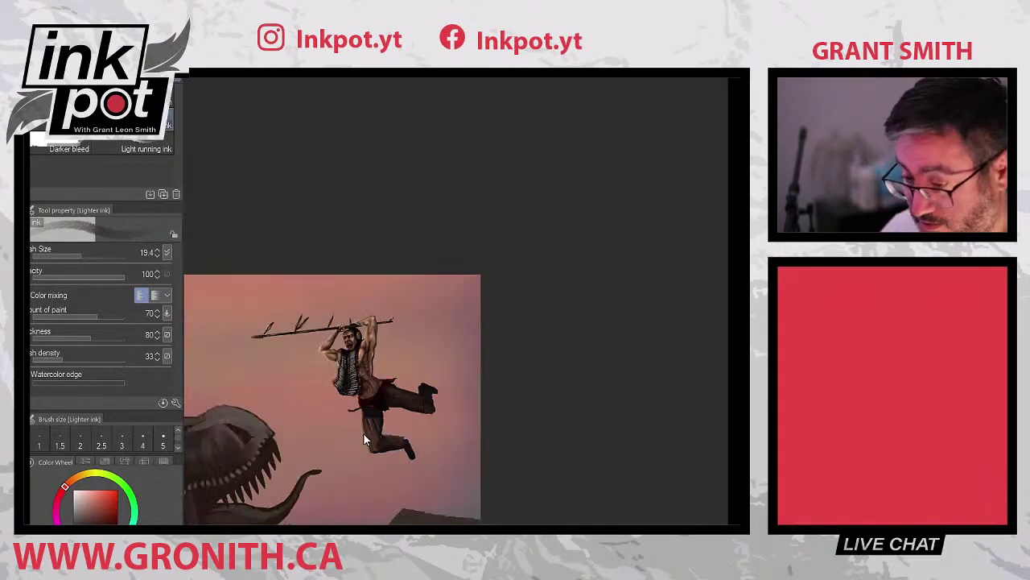
pyautogui.scroll(1, 363, 432)
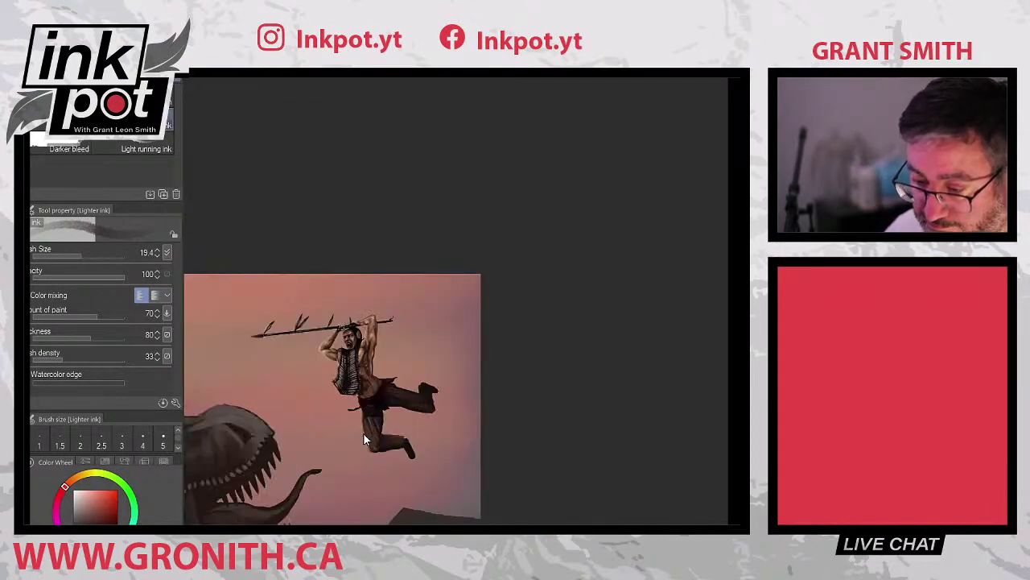
pyautogui.scroll(4, 363, 432)
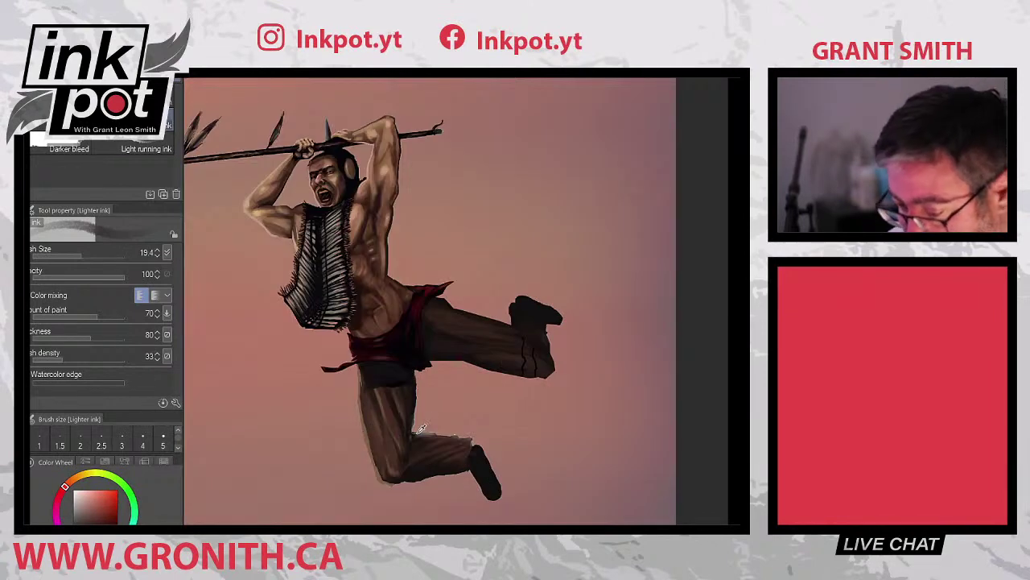
pyautogui.keyDown('alt'); pyautogui.click(418, 425); pyautogui.keyUp('alt')
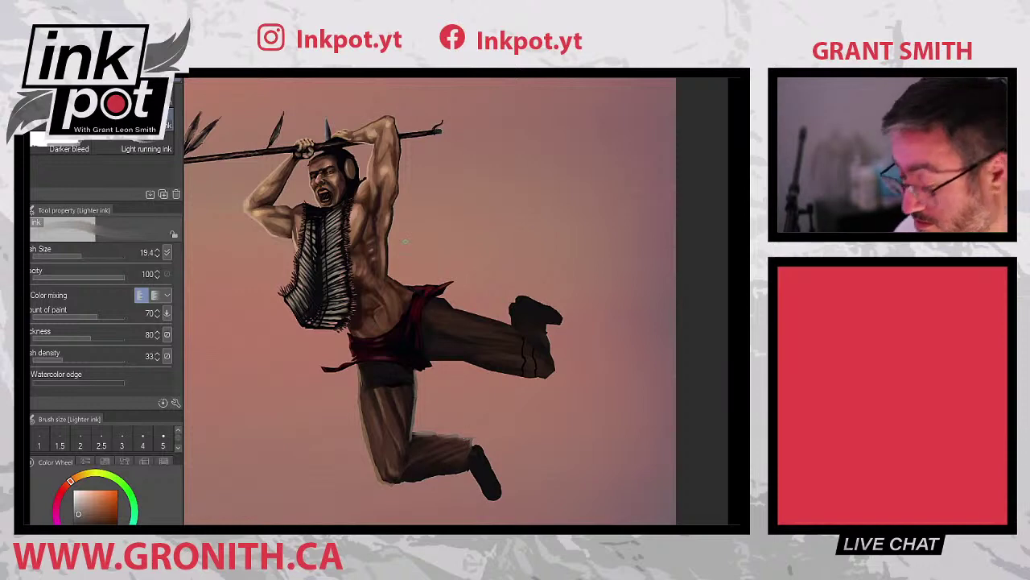
pyautogui.scroll(-5, 407, 246)
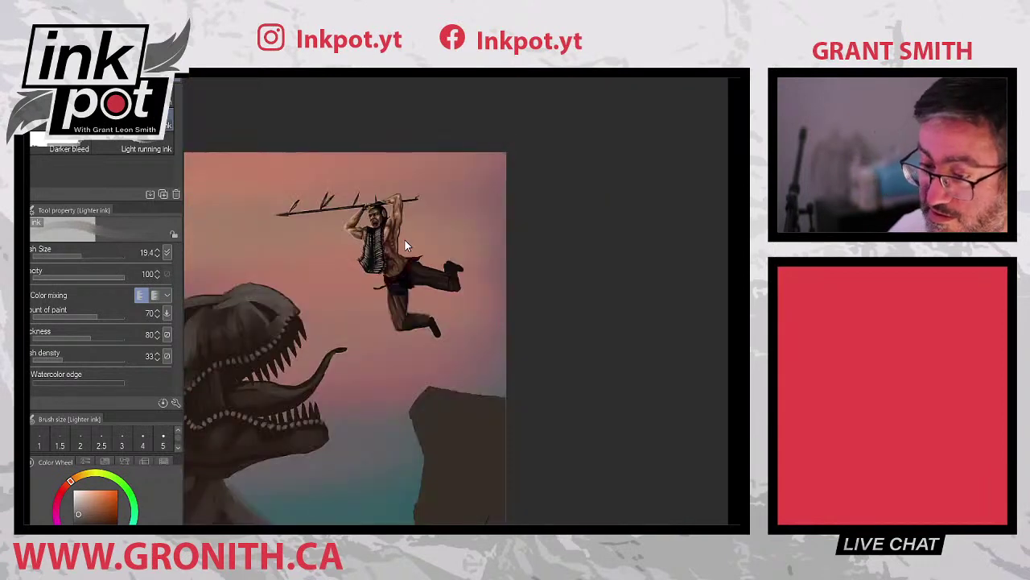
# - Toggle main and sub colours with X, then sample reddish tones from the waist
pyautogui.scroll(5, 405, 239)
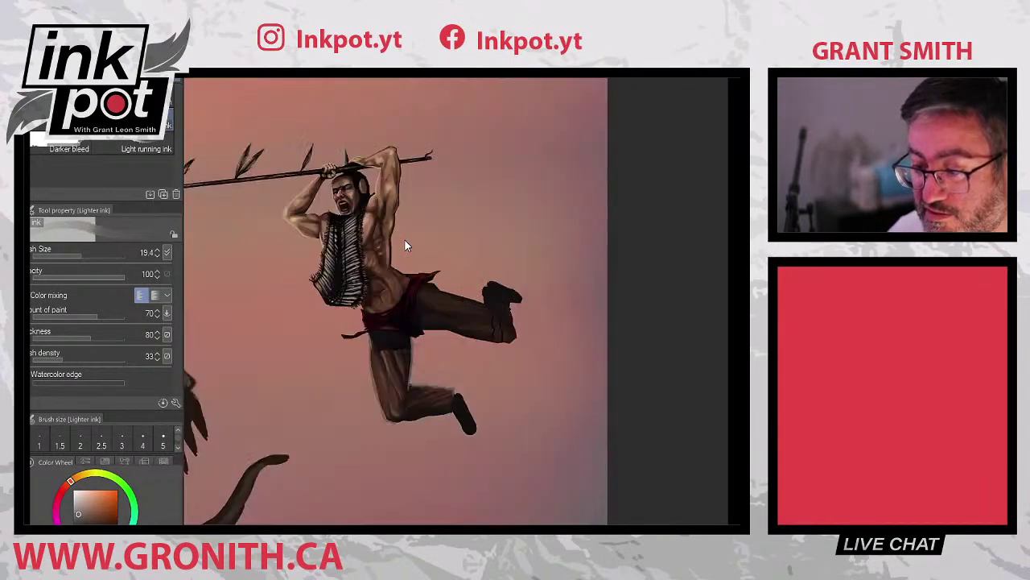
pyautogui.scroll(-5, 405, 239)
pyautogui.scroll(3, 405, 240)
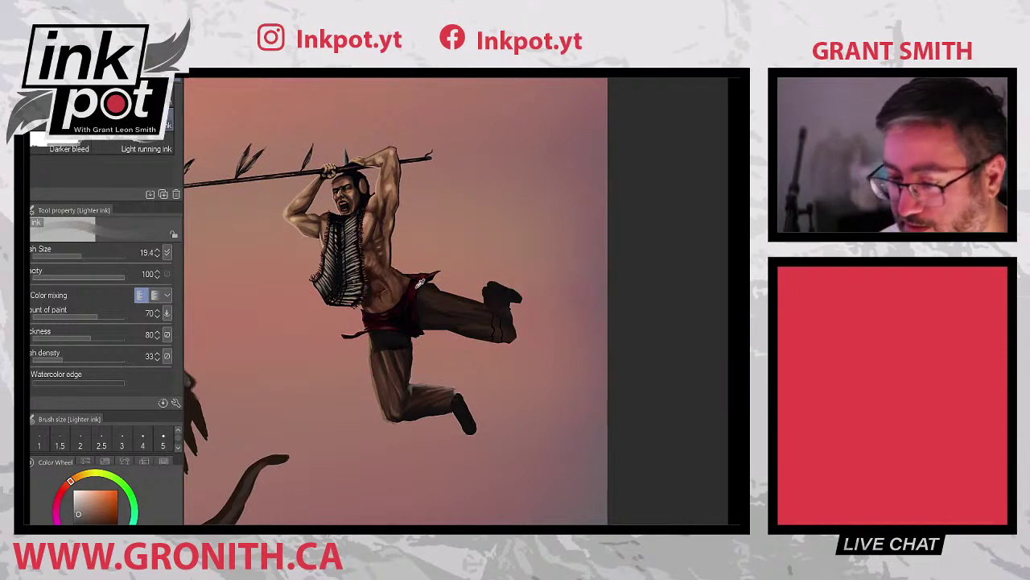
pyautogui.press('x')
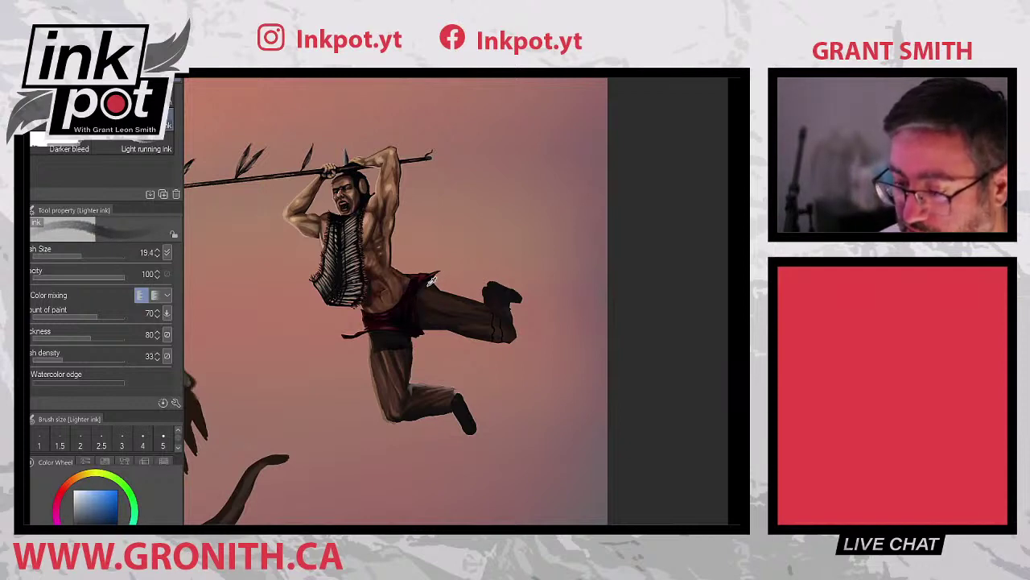
pyautogui.press('x')
pyautogui.press('x')
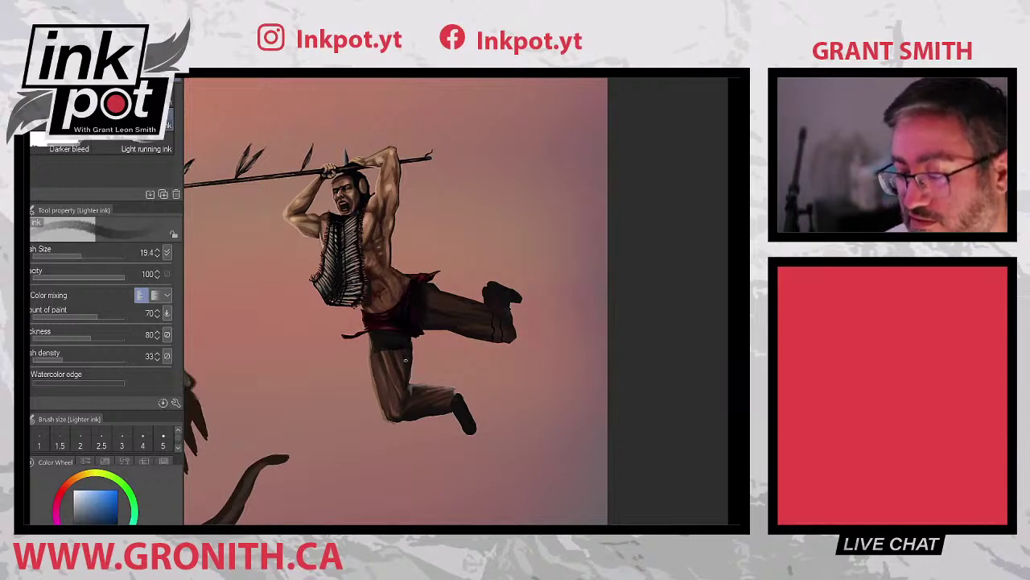
pyautogui.keyDown('alt'); pyautogui.click(433, 311); pyautogui.keyUp('alt')
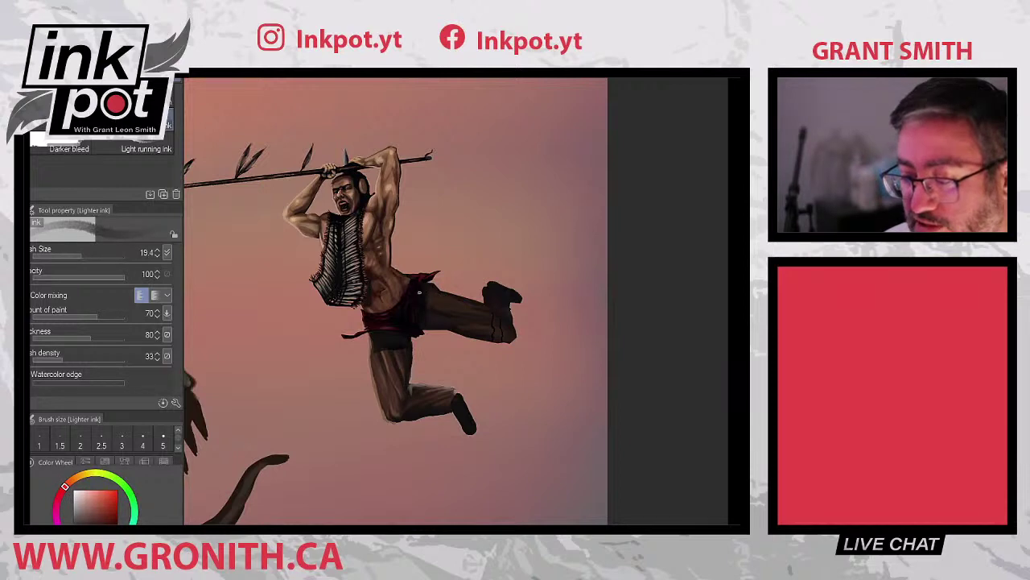
pyautogui.keyDown('alt'); pyautogui.click(439, 294); pyautogui.keyUp('alt')
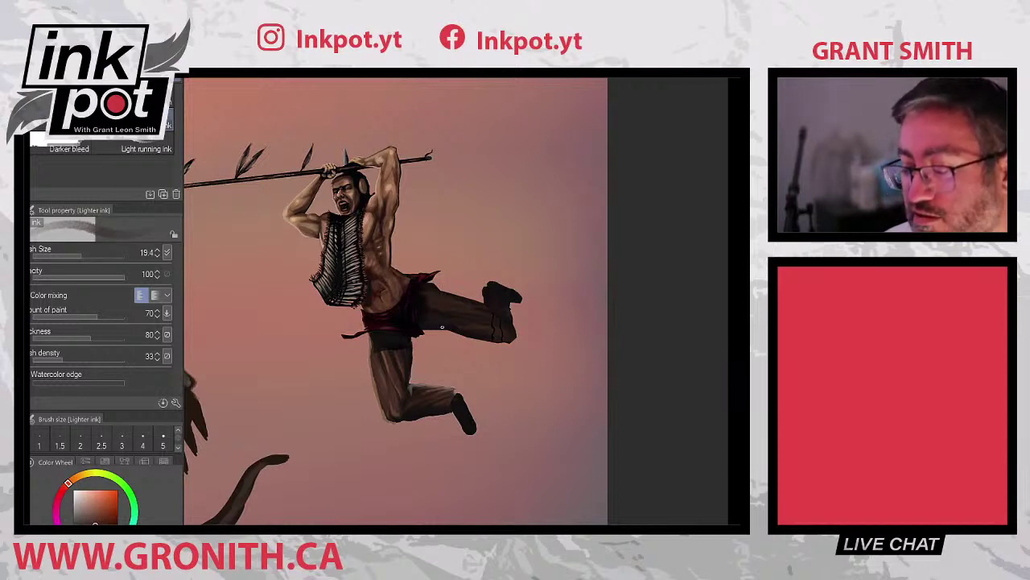
pyautogui.keyDown('alt'); pyautogui.click(432, 313); pyautogui.keyUp('alt')
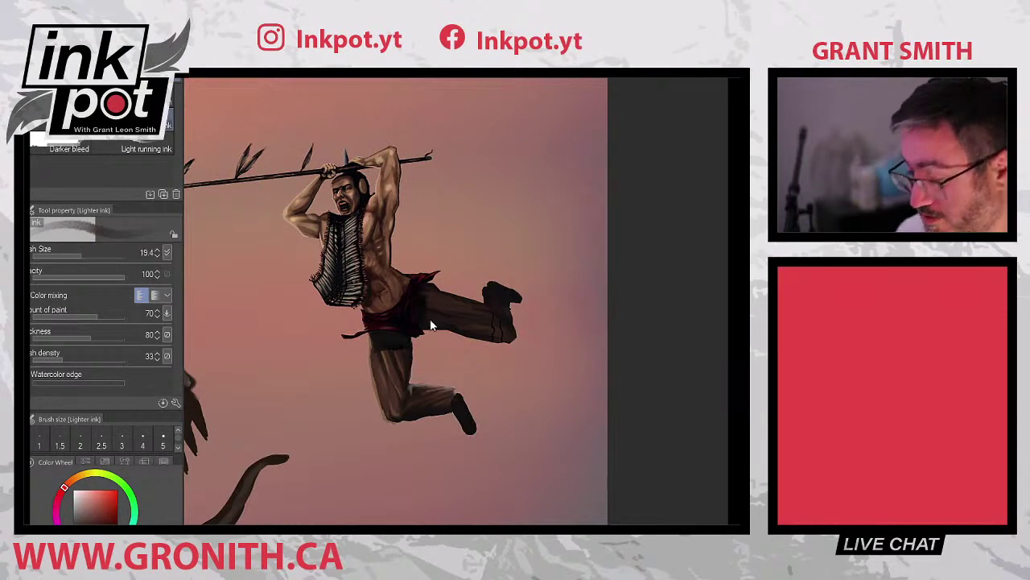
pyautogui.scroll(-2, 430, 322)
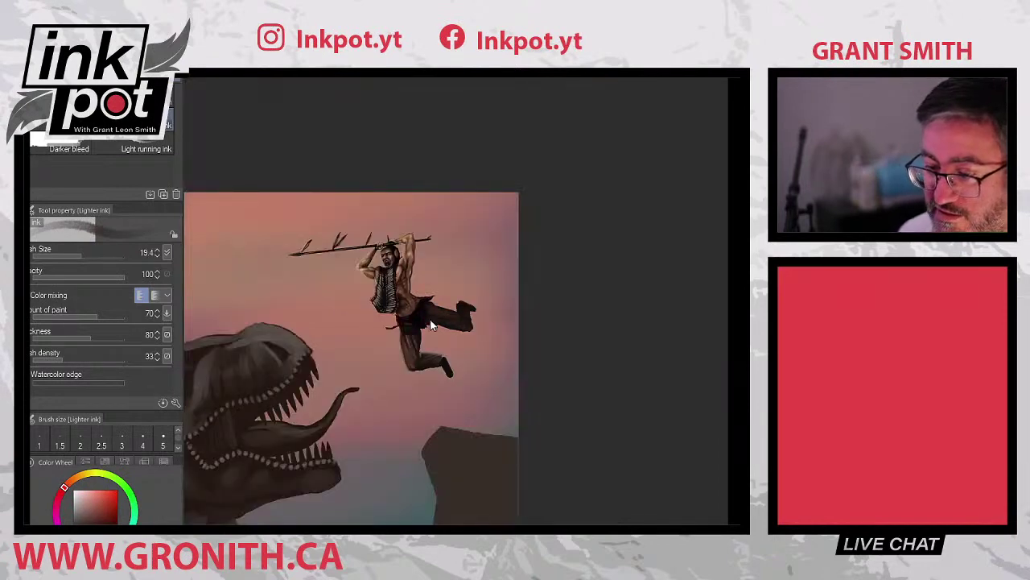
# - Sample colours from the hip and a magenta-pink from the leg, framing the hips
pyautogui.scroll(3, 430, 324)
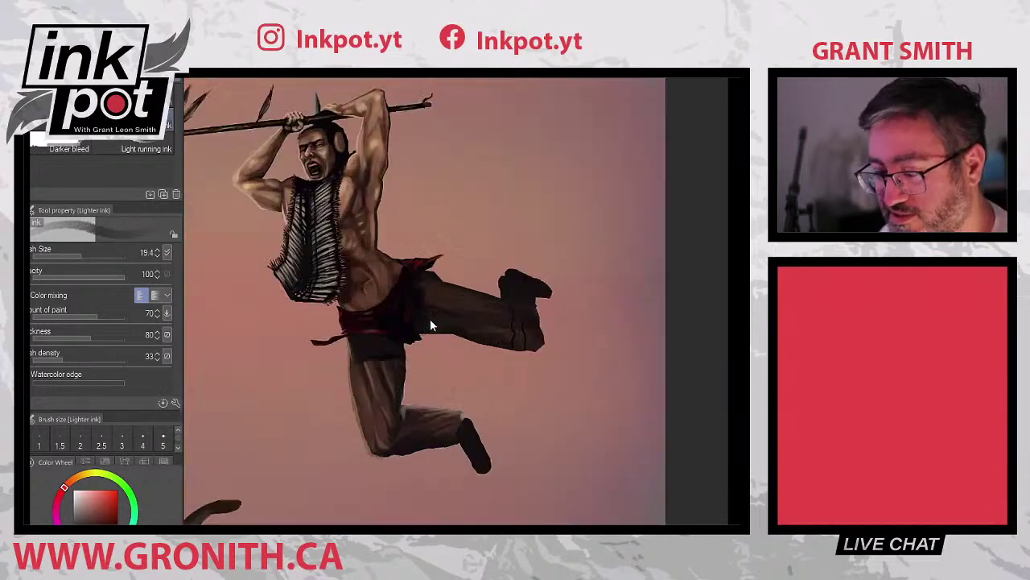
pyautogui.keyDown('alt'); pyautogui.click(384, 345); pyautogui.keyUp('alt')
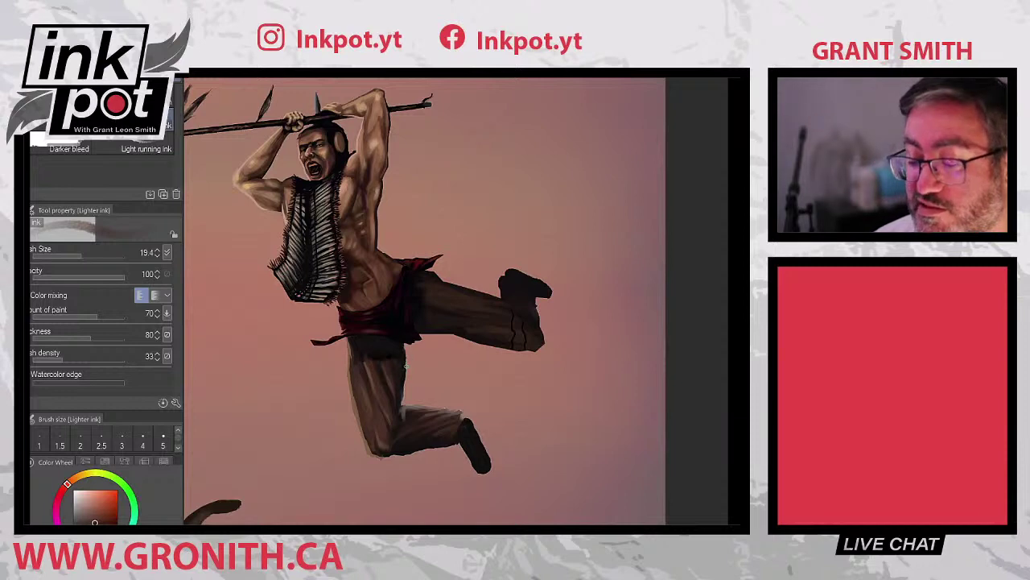
pyautogui.keyDown('alt'); pyautogui.click(404, 361); pyautogui.keyUp('alt')
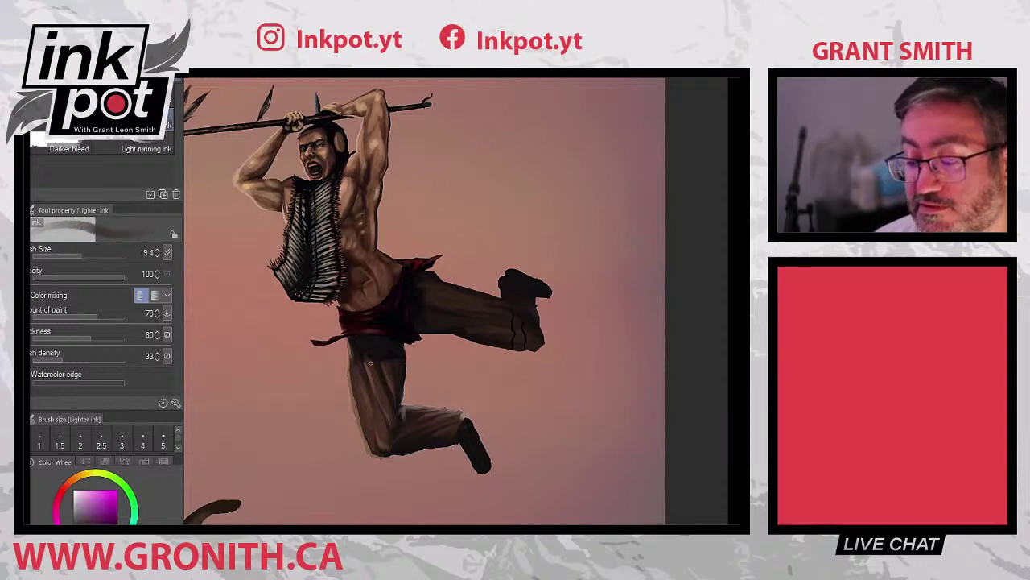
pyautogui.scroll(-5, 370, 363)
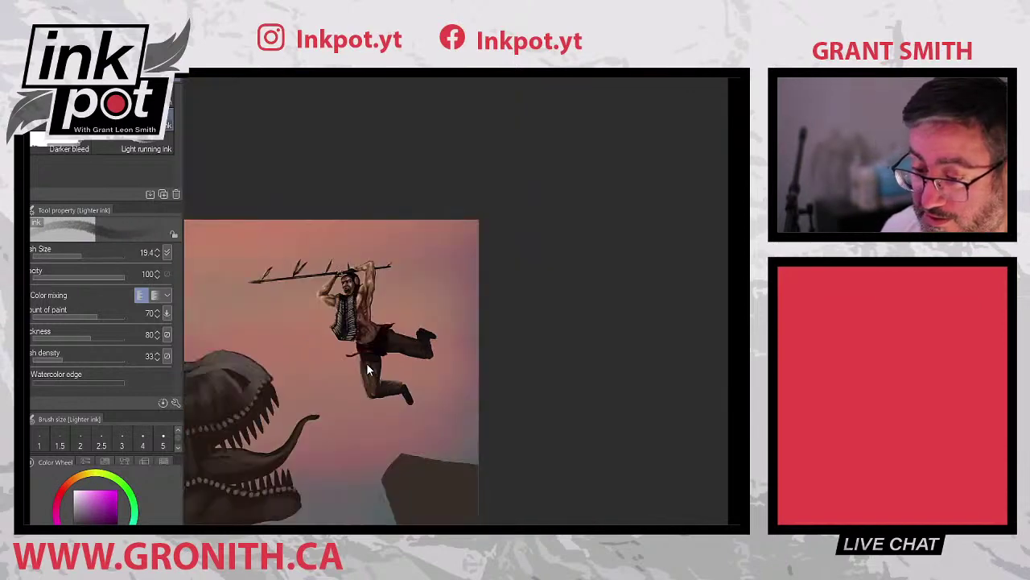
pyautogui.scroll(3, 367, 368)
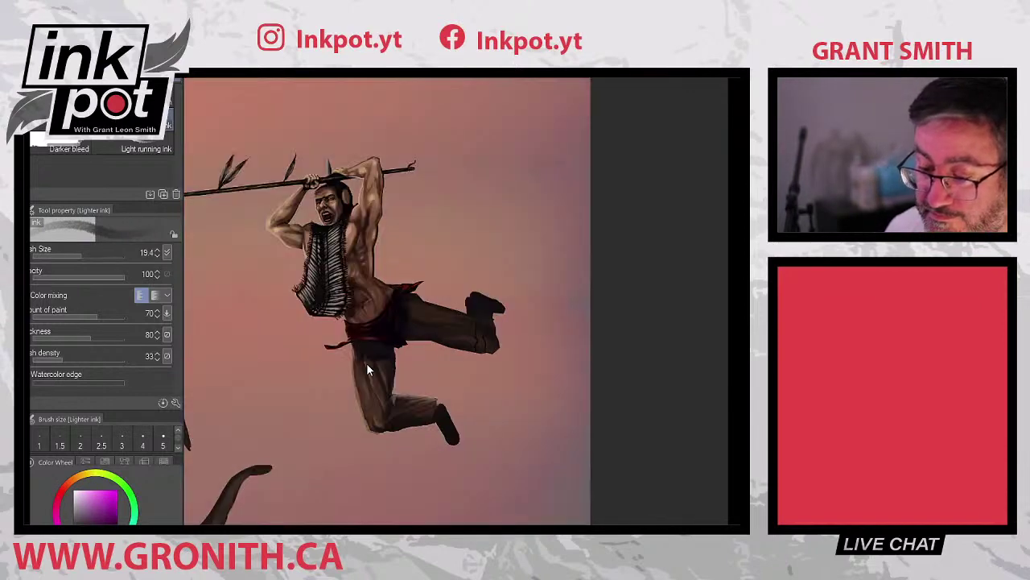
pyautogui.scroll(-2, 367, 366)
pyautogui.scroll(3, 366, 367)
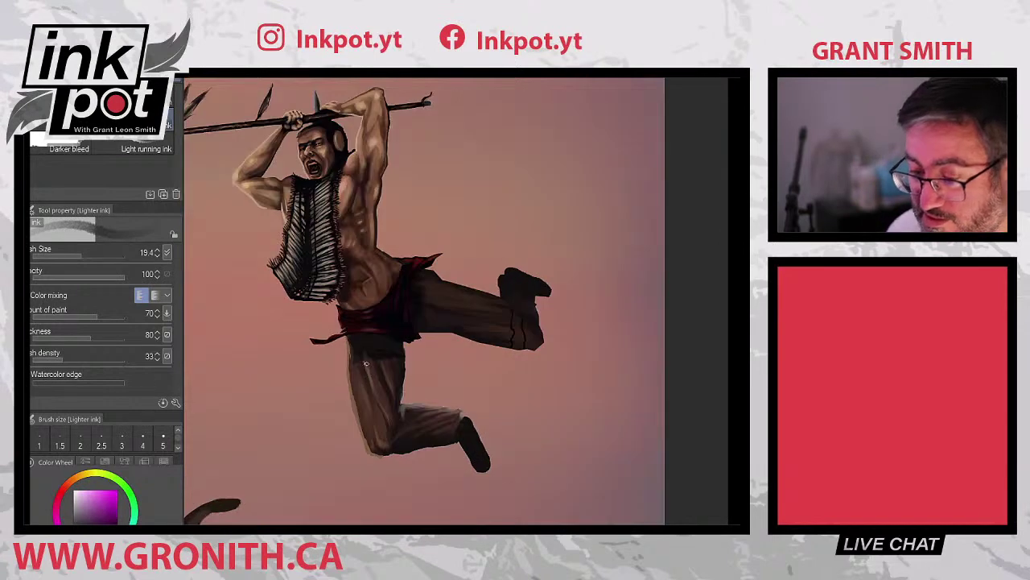
pyautogui.moveTo(487, 362); pyautogui.dragTo(536, 437)
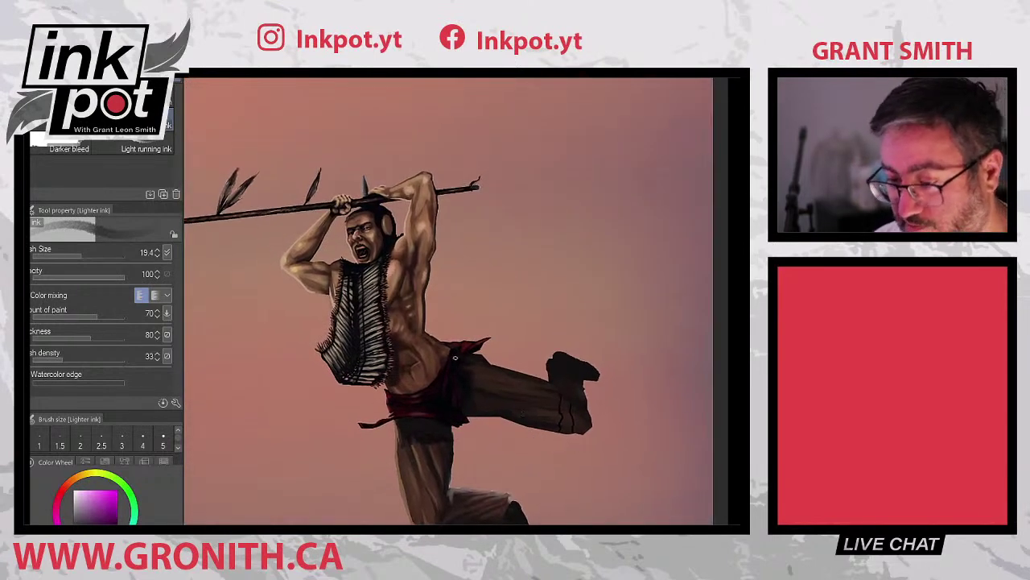
pyautogui.keyDown('alt'); pyautogui.click(451, 399); pyautogui.keyUp('alt')
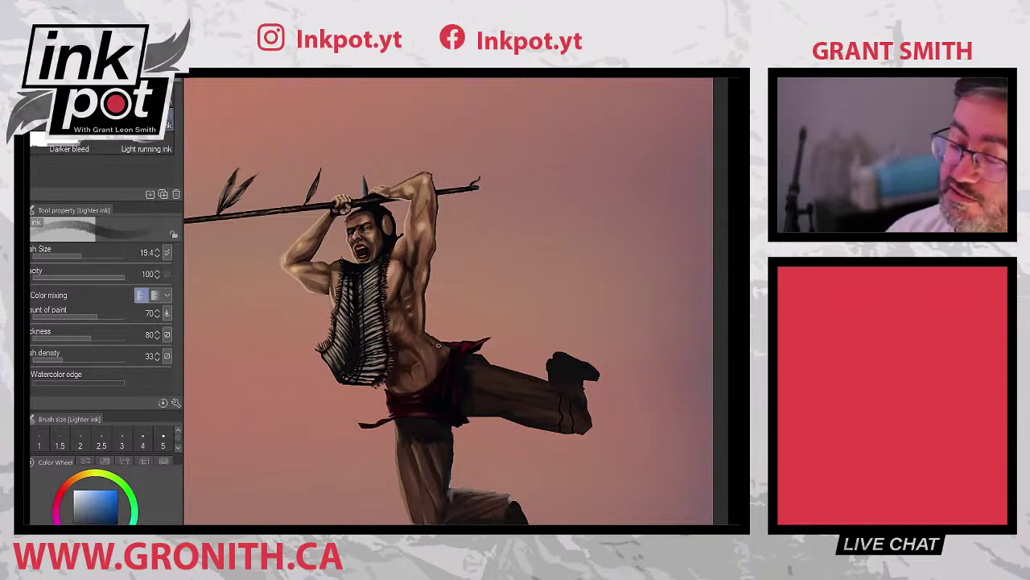
# - Enlarge the figure, sample the brown-red, then fine-tune a saturated red for the loincloth
pyautogui.scroll(-5, 439, 346)
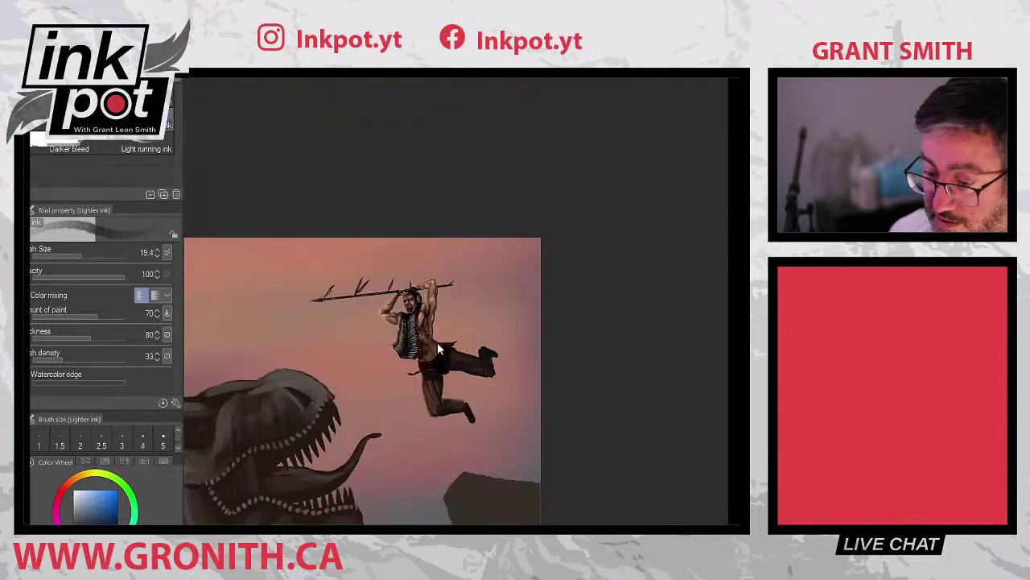
pyautogui.scroll(4, 437, 342)
pyautogui.moveTo(483, 322)
pyautogui.mouseDown()
pyautogui.moveTo(547, 281)
pyautogui.moveTo(548, 258)
pyautogui.moveTo(588, 255)
pyautogui.mouseUp()
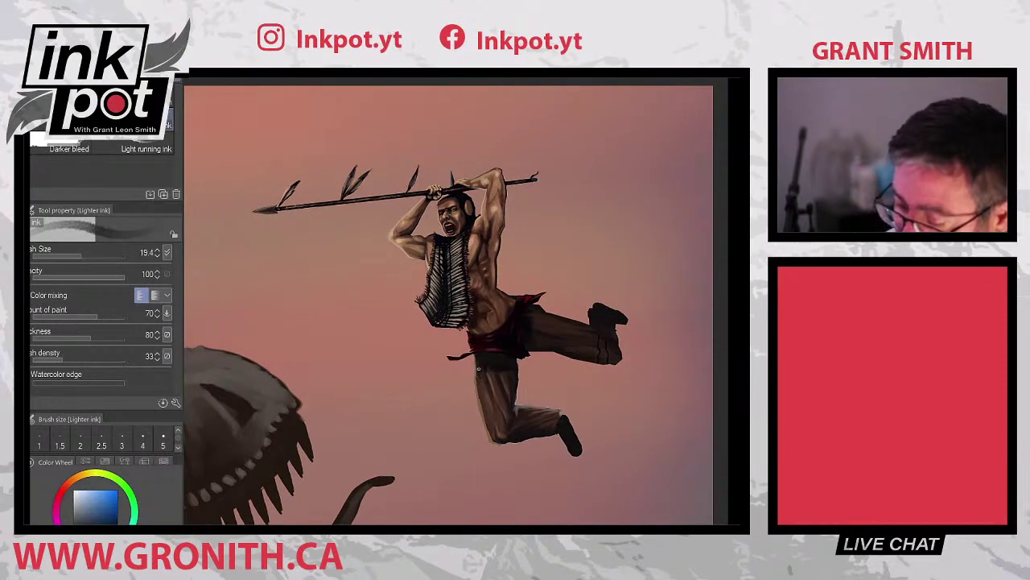
pyautogui.keyDown('alt'); pyautogui.click(480, 380); pyautogui.keyUp('alt')
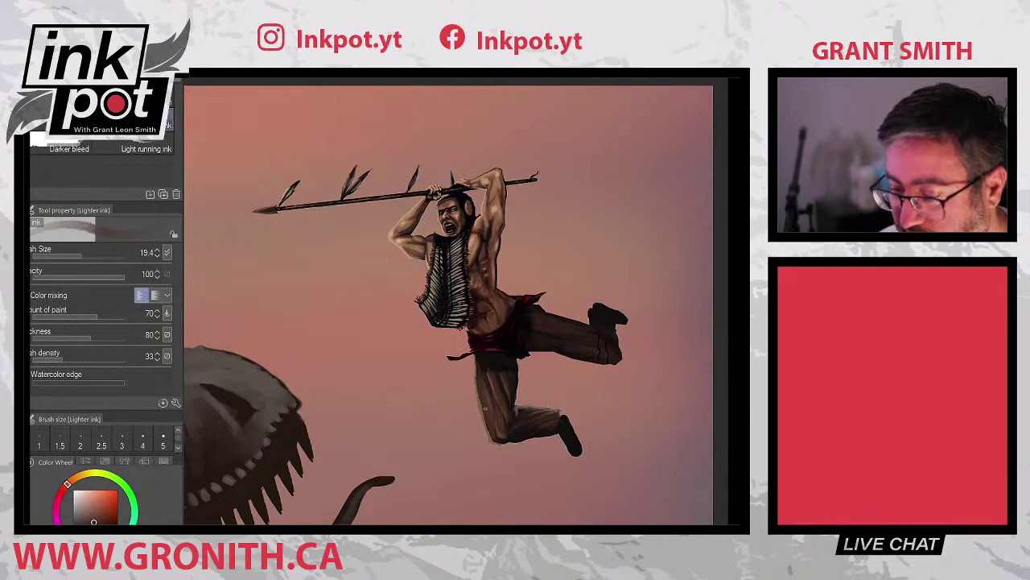
pyautogui.keyDown('alt'); pyautogui.click(481, 356); pyautogui.keyUp('alt')
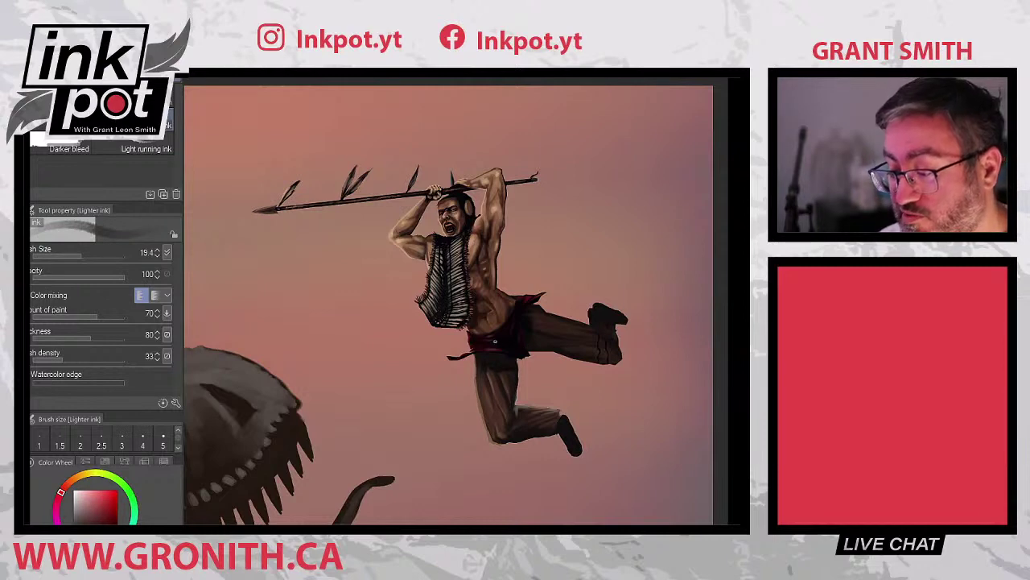
pyautogui.keyDown('alt'); pyautogui.click(483, 340); pyautogui.keyUp('alt')
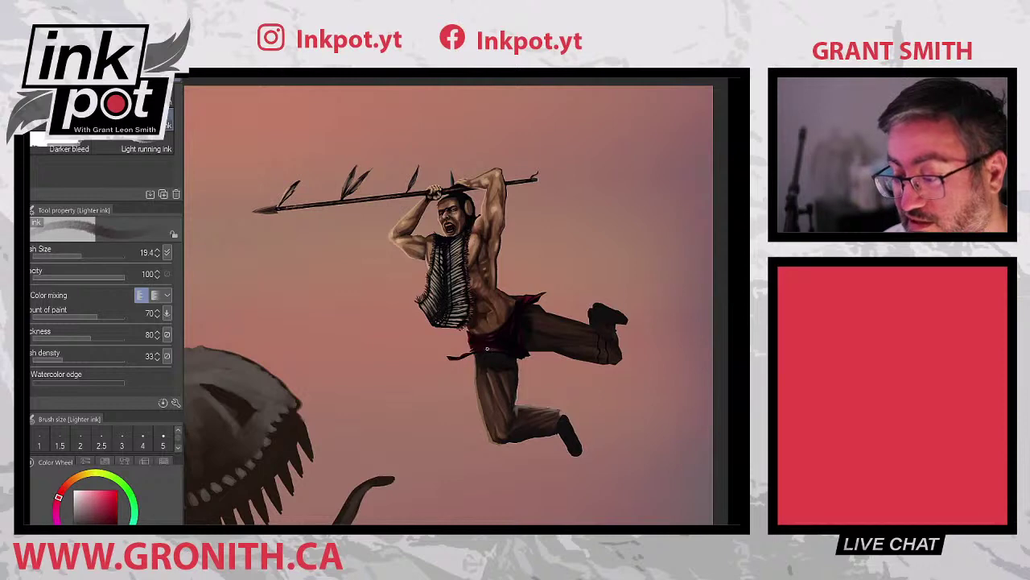
pyautogui.keyDown('alt'); pyautogui.click(493, 348); pyautogui.keyUp('alt')
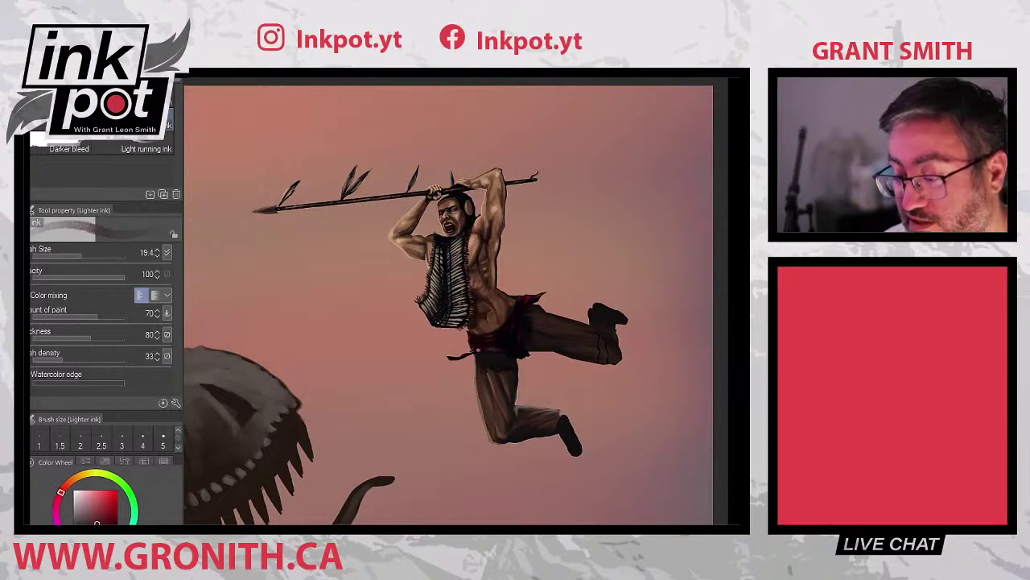
pyautogui.keyDown('alt'); pyautogui.click(502, 346); pyautogui.keyUp('alt')
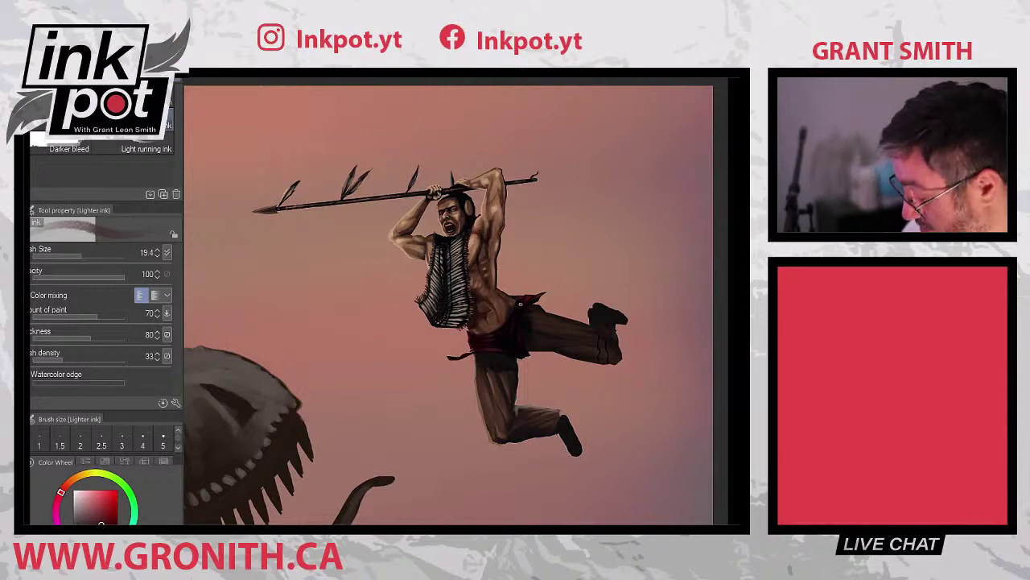
pyautogui.scroll(-3, 520, 298)
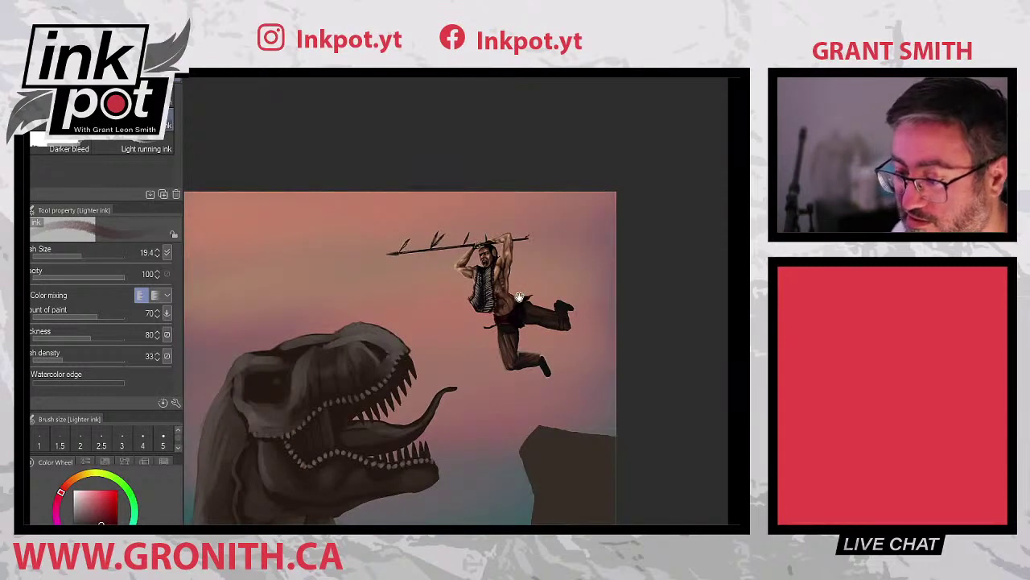
# - Zoom in, pick a red for the cloth and bring the loincloth into view
pyautogui.moveTo(564, 244); pyautogui.dragTo(649, 220)
pyautogui.scroll(2, 649, 220)
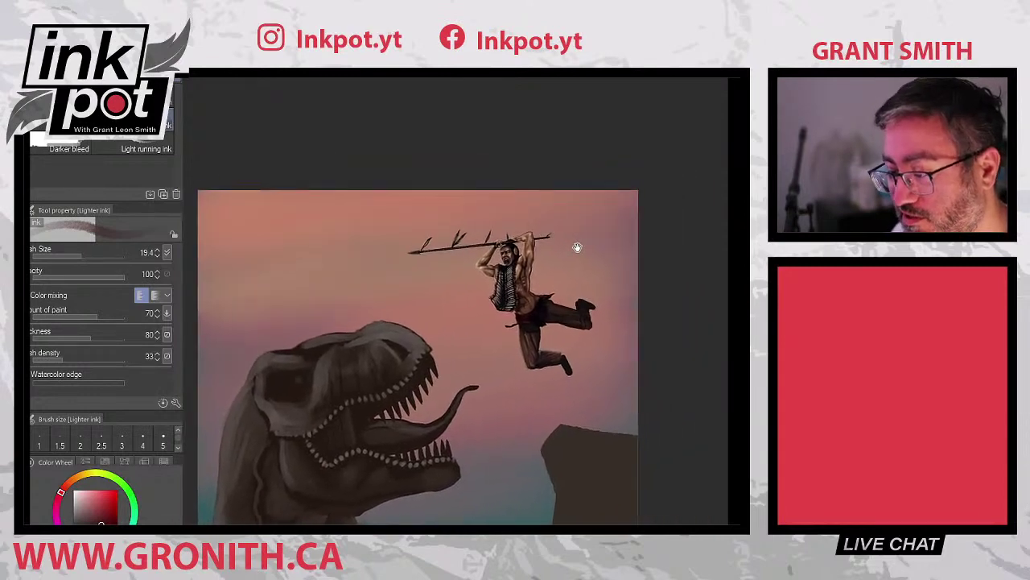
pyautogui.scroll(3, 577, 253)
pyautogui.scroll(2, 577, 251)
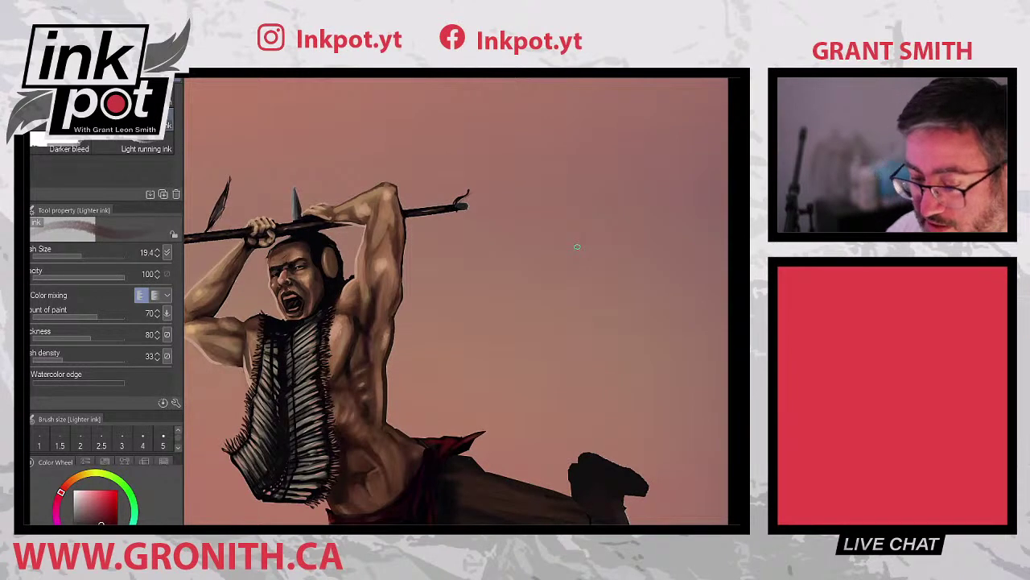
pyautogui.keyDown('alt'); pyautogui.click(443, 451); pyautogui.keyUp('alt')
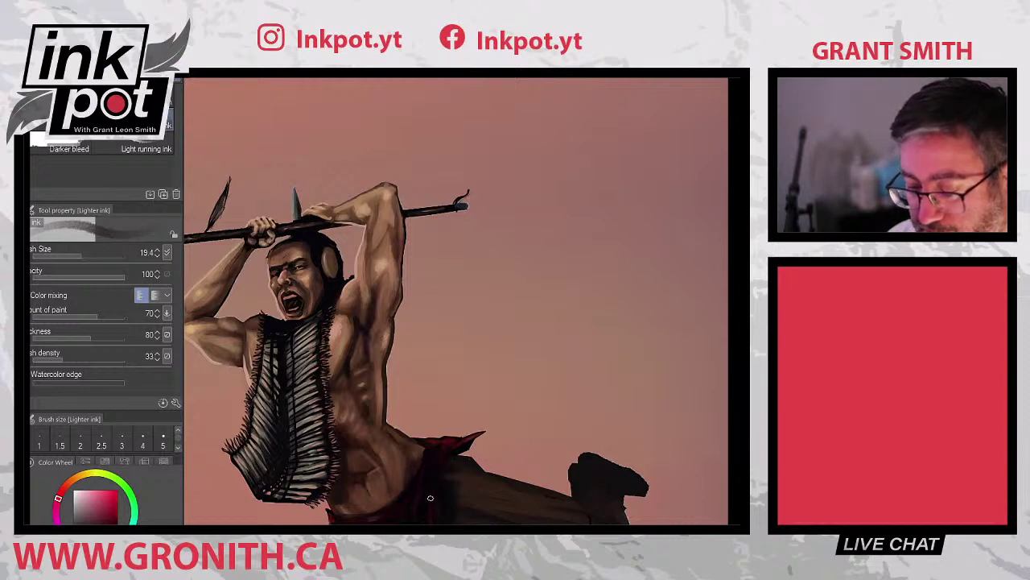
pyautogui.moveTo(481, 486); pyautogui.dragTo(498, 400)
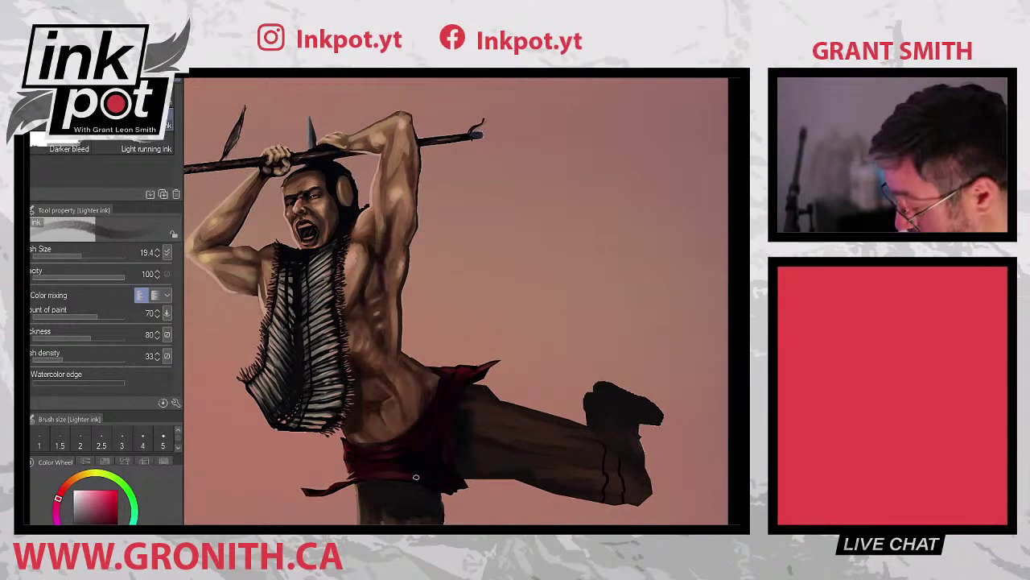
# - Briefly zoom out to check the figure, restore the view, and pick a purple shade
pyautogui.hotkey('ctrl', '-')
pyautogui.press('-')
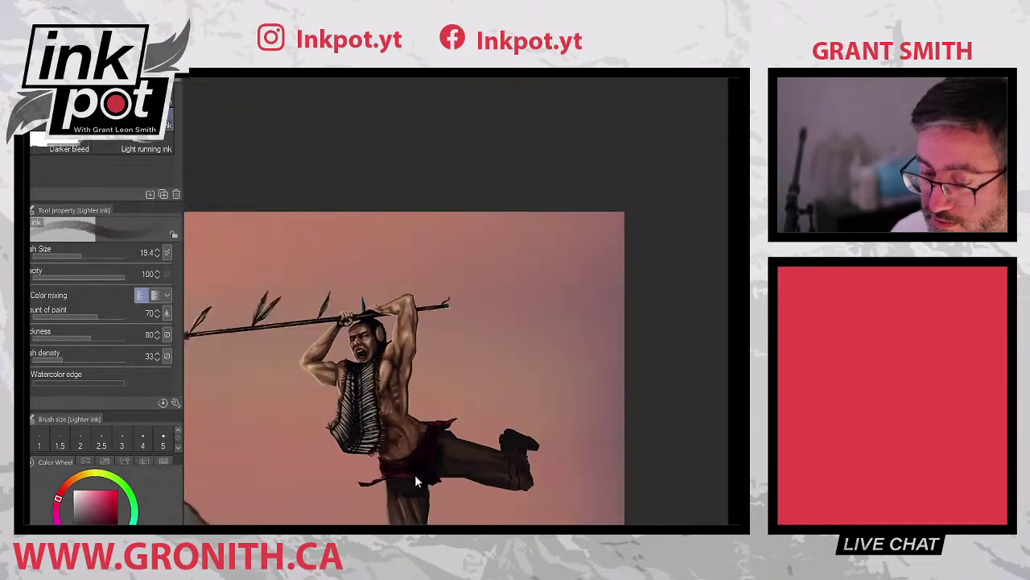
pyautogui.hotkey('ctrl', '0')
pyautogui.keyDown('alt'); pyautogui.click(445, 373); pyautogui.keyUp('alt')
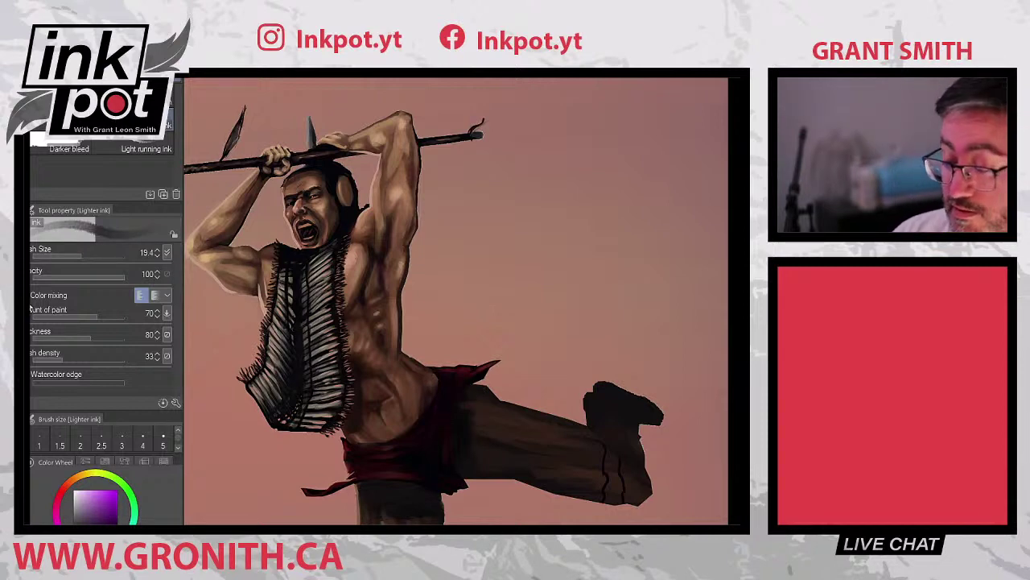
pyautogui.scroll(-5, 420, 441)
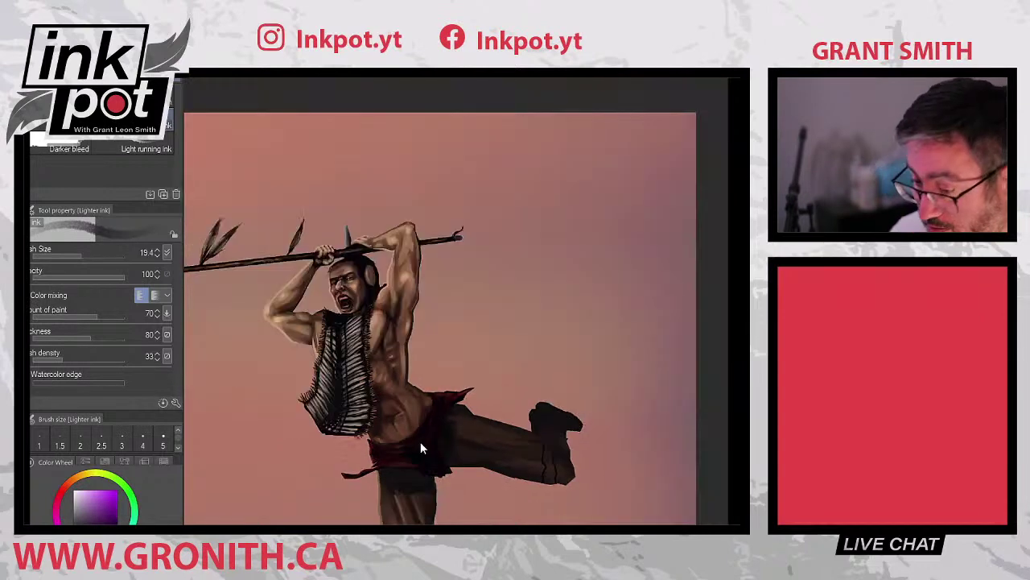
pyautogui.scroll(2, 420, 441)
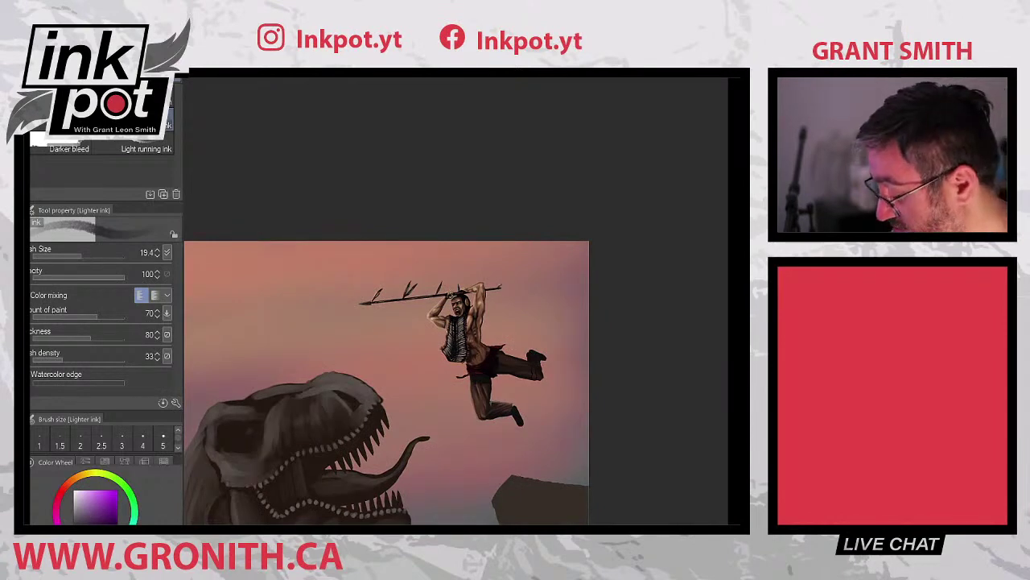
# - Blend the brown trousers with the Smooth tool using boot purple, then ink the legs in skin red
pyautogui.scroll(3, 531, 359)
pyautogui.scroll(-3, 531, 358)
pyautogui.scroll(3, 523, 346)
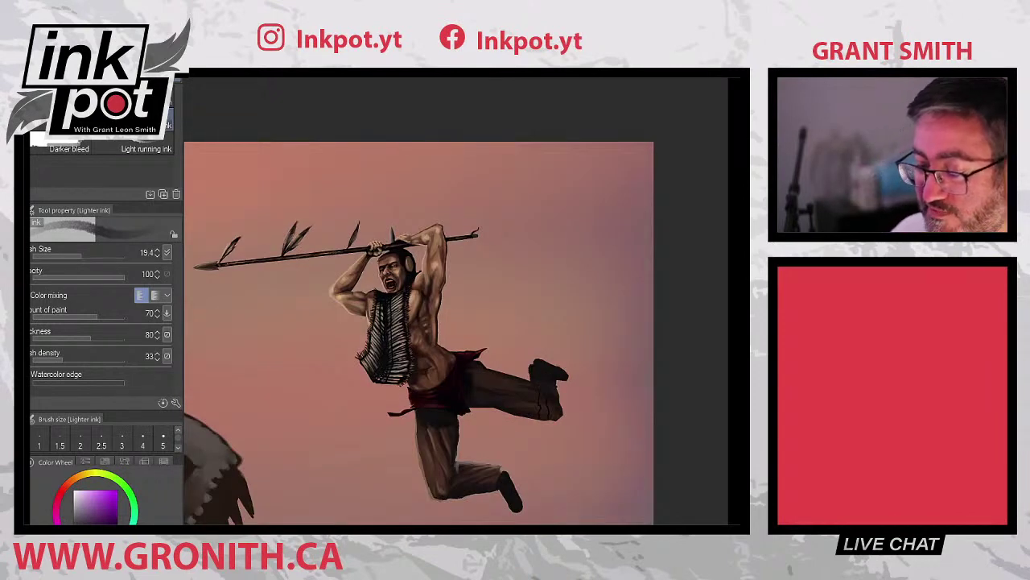
pyautogui.press('b')
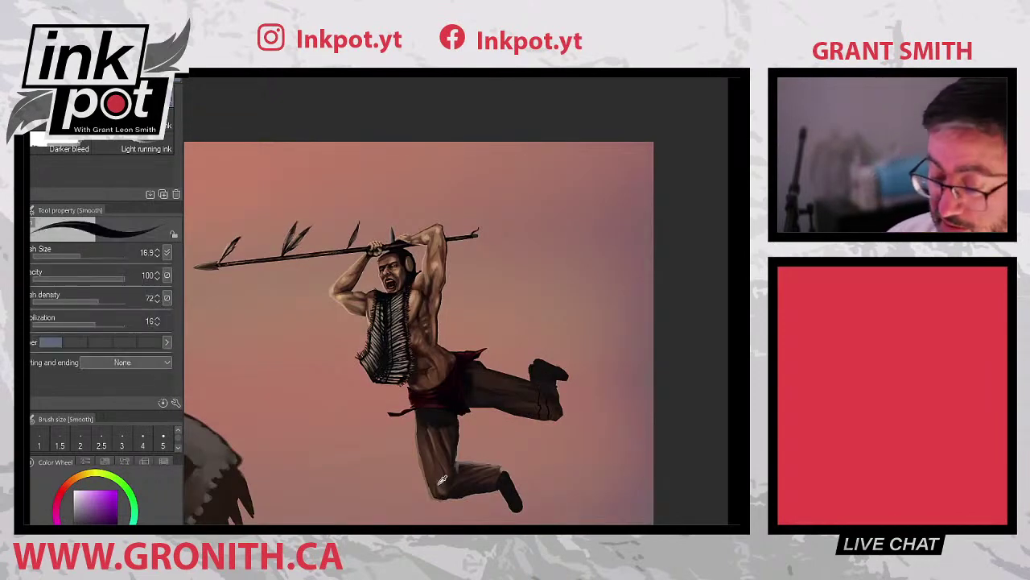
pyautogui.keyDown('alt'); pyautogui.click(435, 481); pyautogui.keyUp('alt')
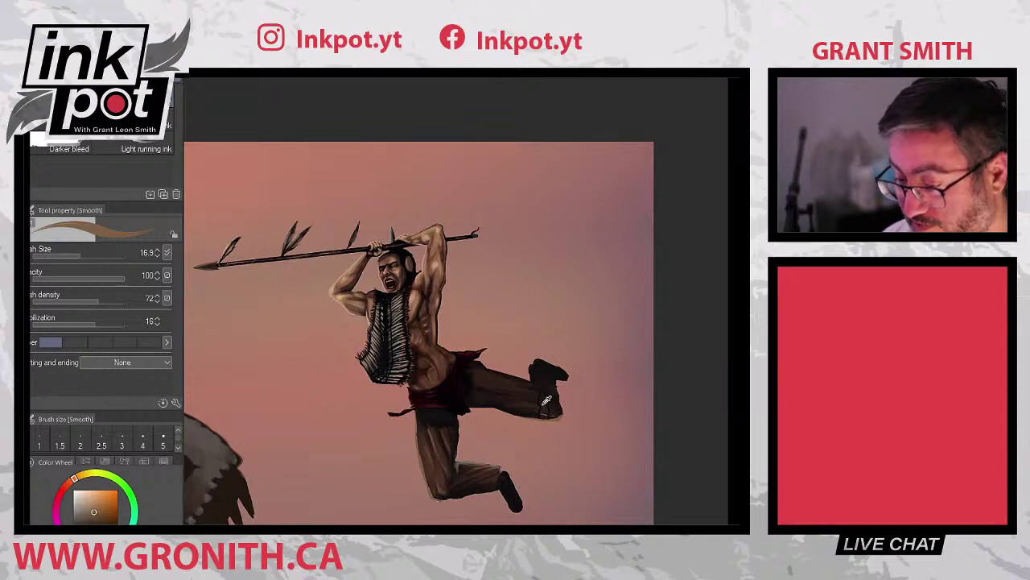
pyautogui.keyDown('alt'); pyautogui.click(546, 402); pyautogui.keyUp('alt')
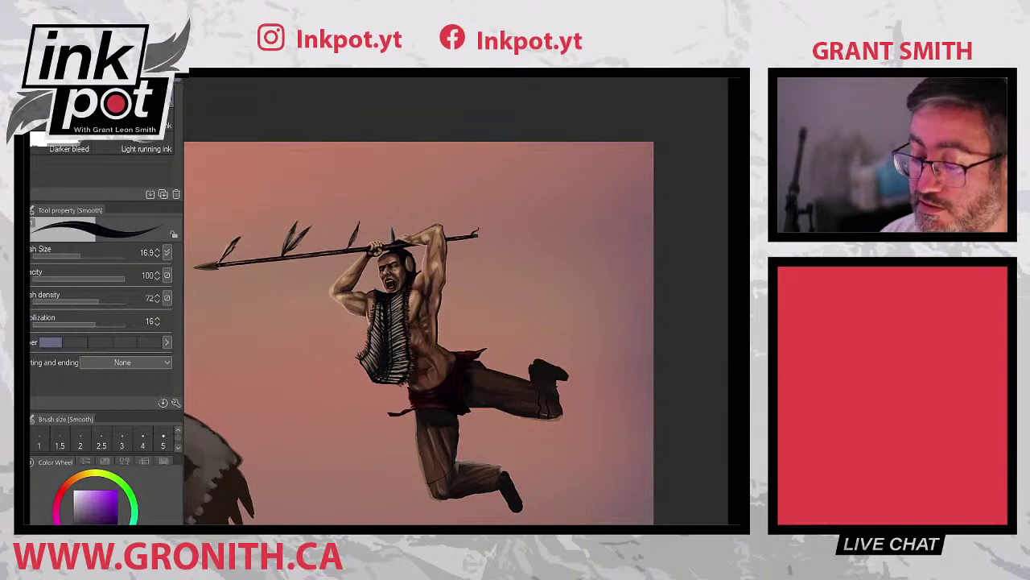
pyautogui.press('b')
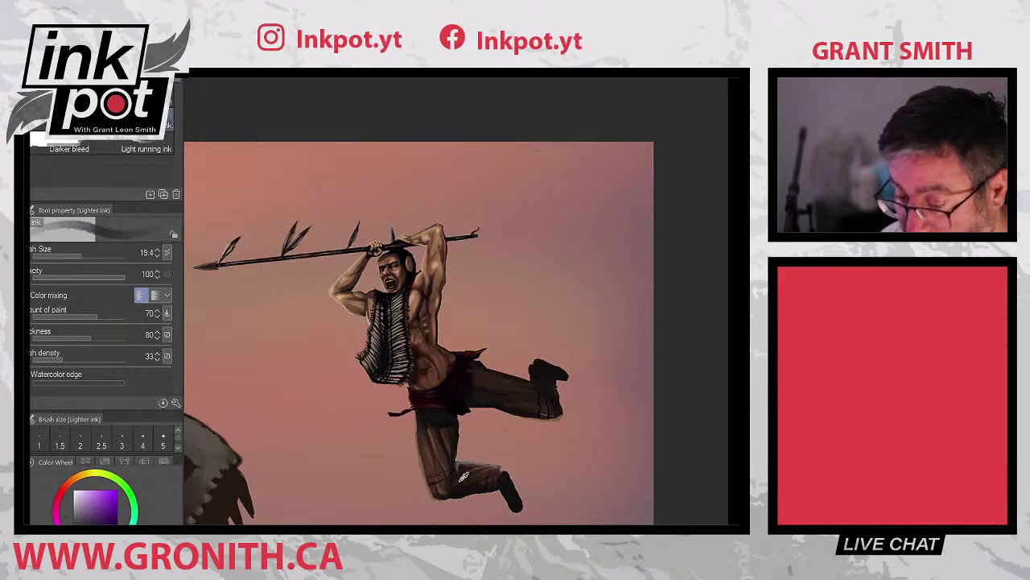
pyautogui.keyDown('alt'); pyautogui.click(464, 476); pyautogui.keyUp('alt')
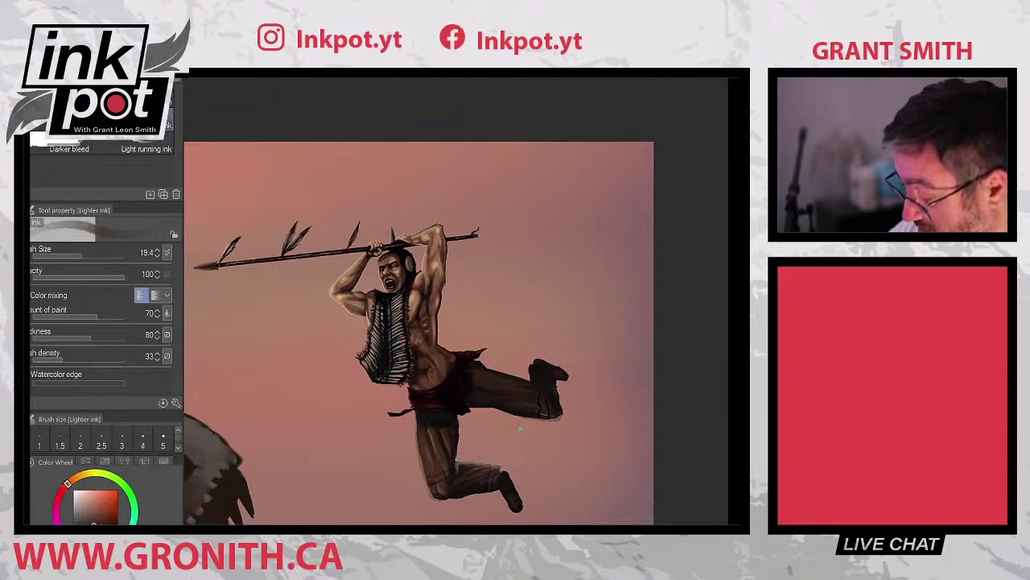
# - Clear the leftover lasso selection near the warrior's hip
pyautogui.scroll(-5, 513, 433)
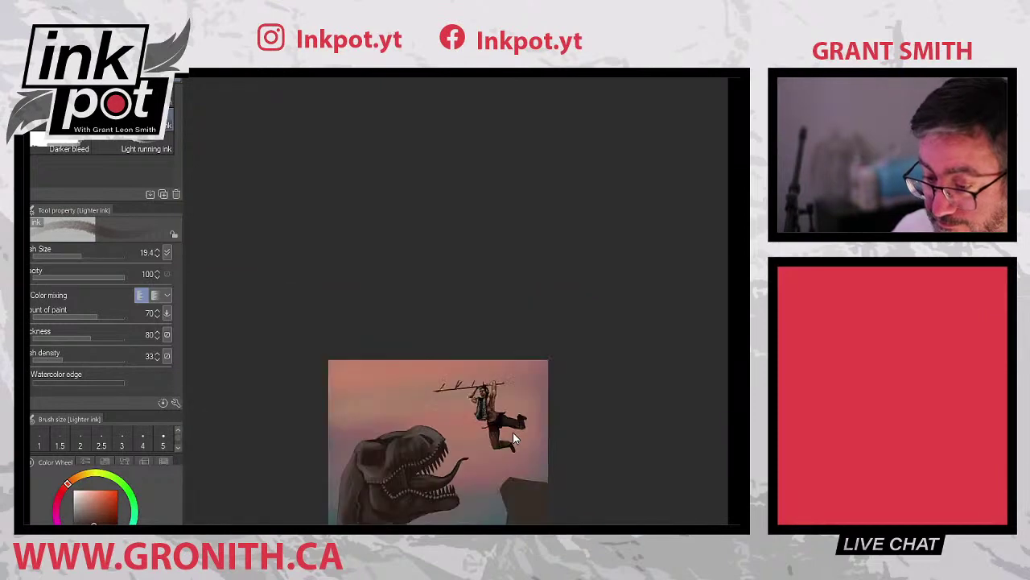
pyautogui.scroll(2, 512, 432)
pyautogui.scroll(4, 513, 432)
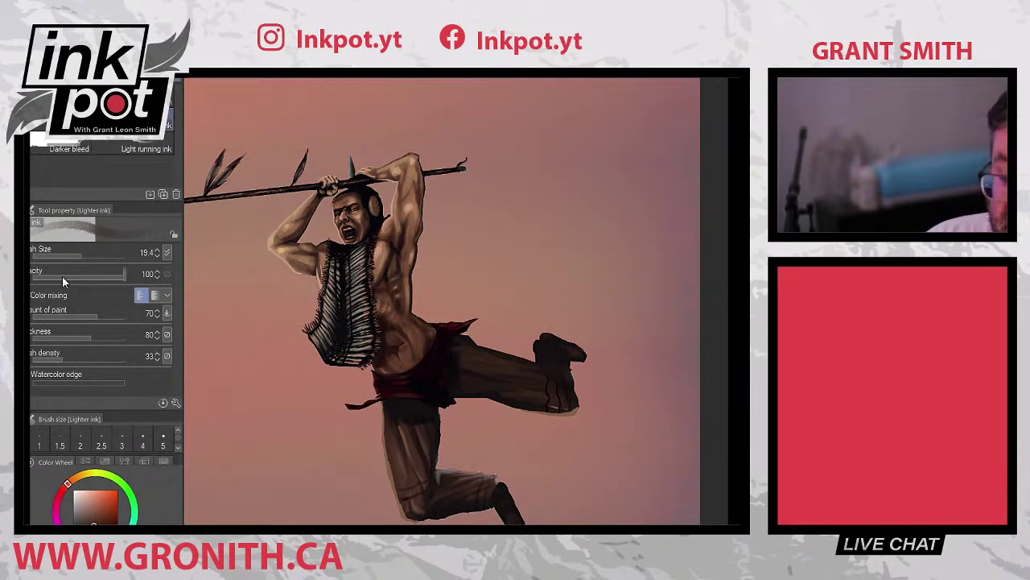
pyautogui.press('m')
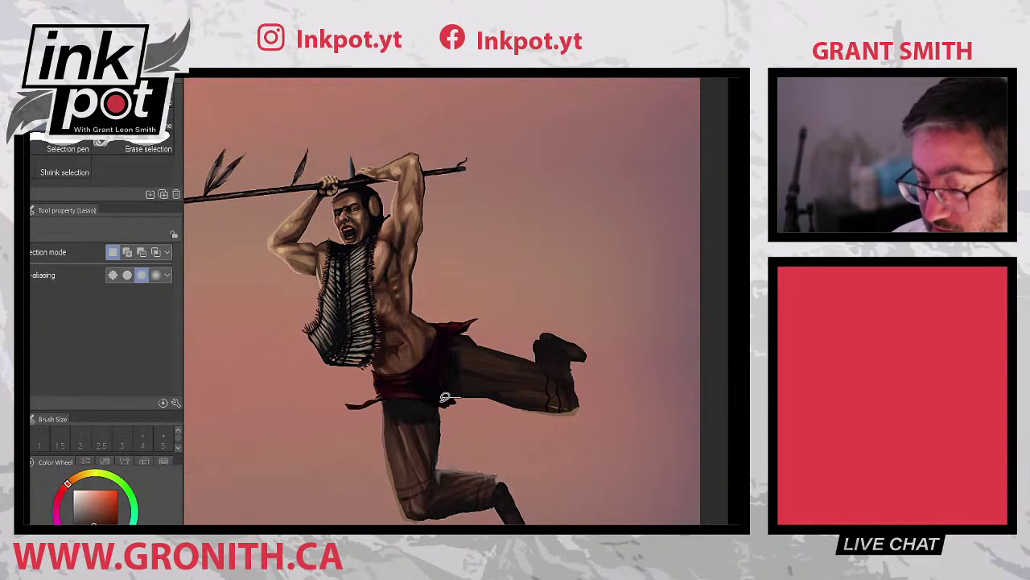
pyautogui.moveTo(445, 407); pyautogui.dragTo(463, 407)
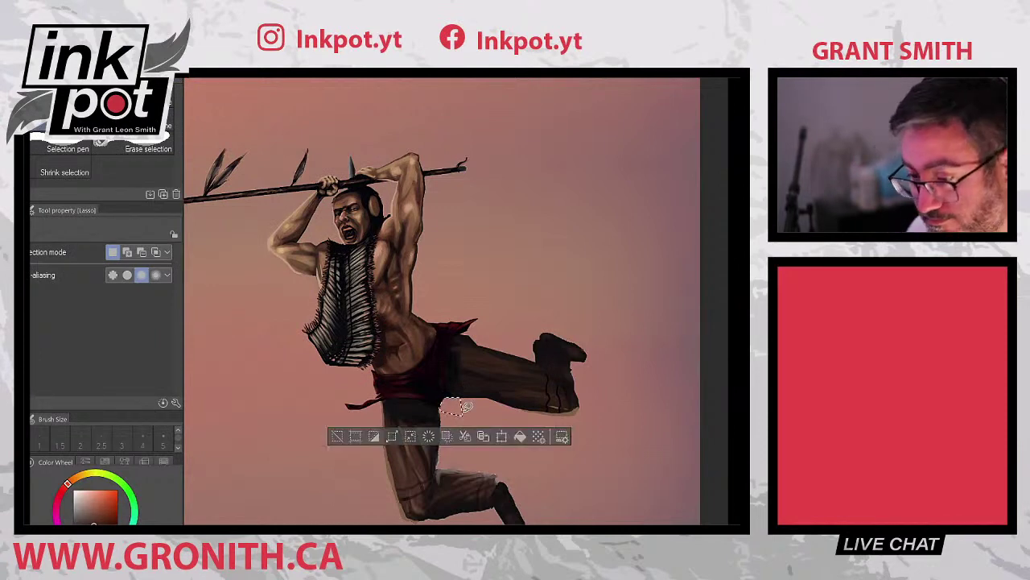
pyautogui.hotkey('ctrl', 'd')
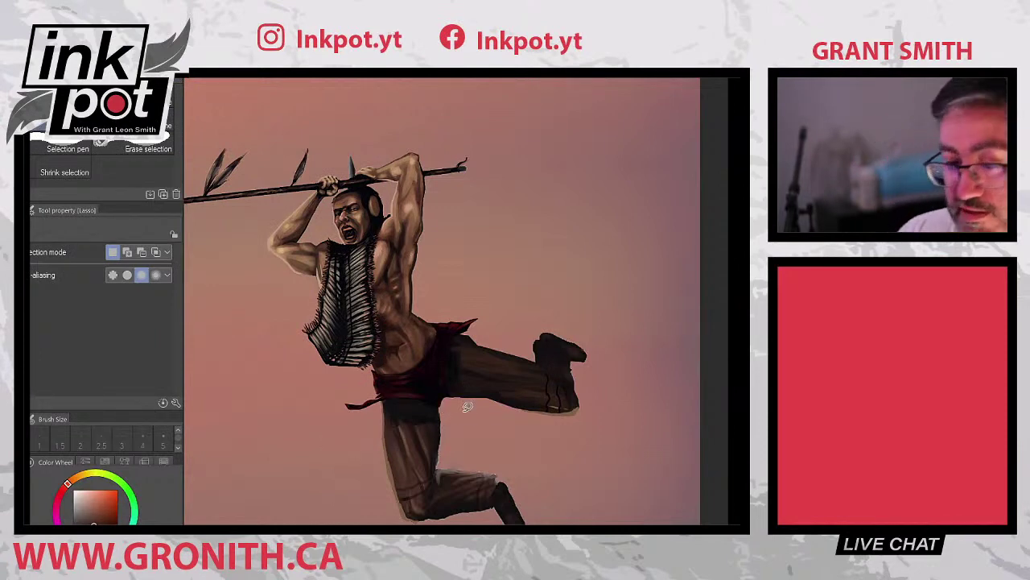
# - Sample pinkish reds and sash purple from the warrior's hip and waist, switching between brushes
pyautogui.press('b')
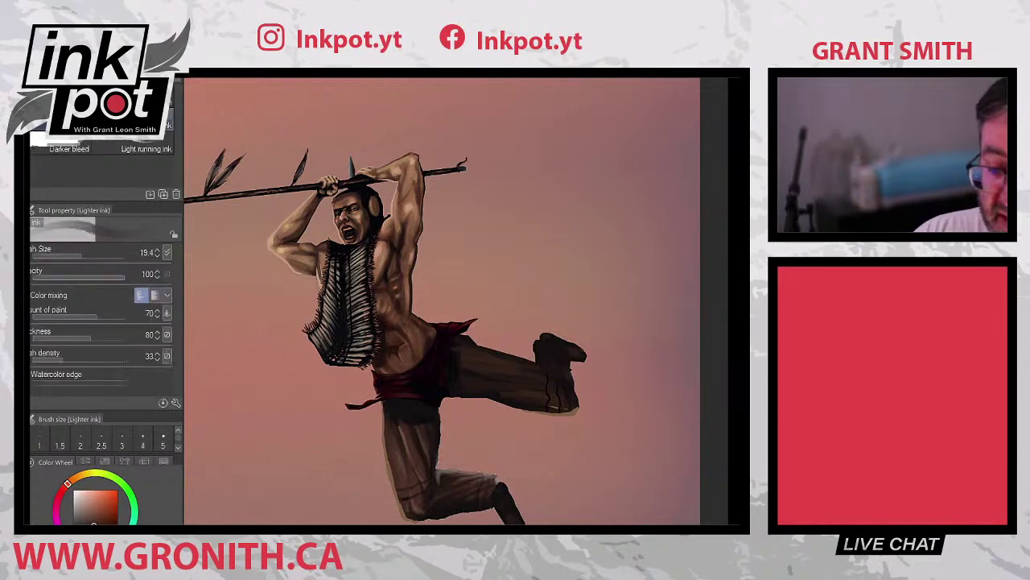
pyautogui.keyDown('alt'); pyautogui.click(441, 397); pyautogui.keyUp('alt')
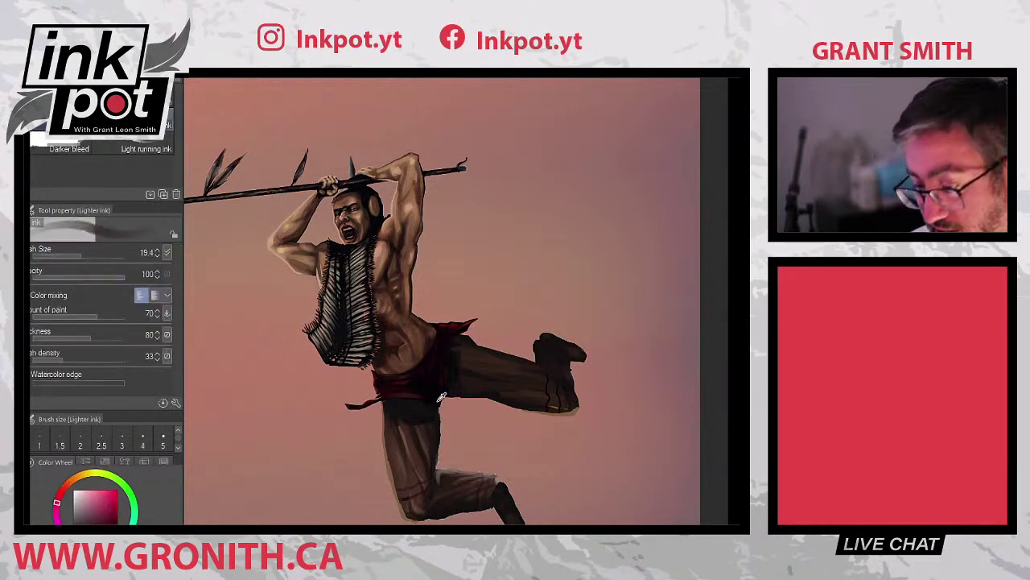
pyautogui.press('x')
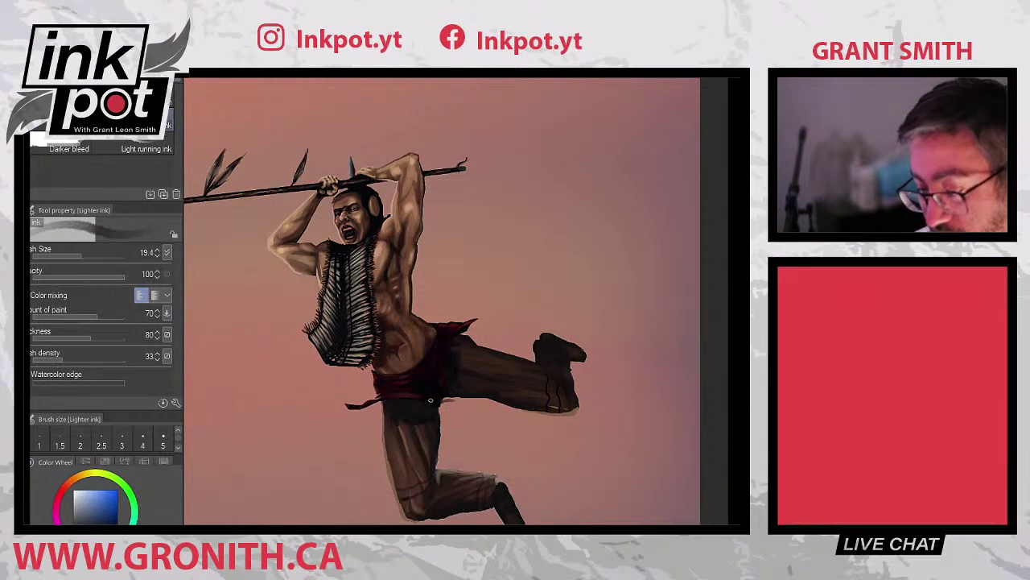
pyautogui.press('j')
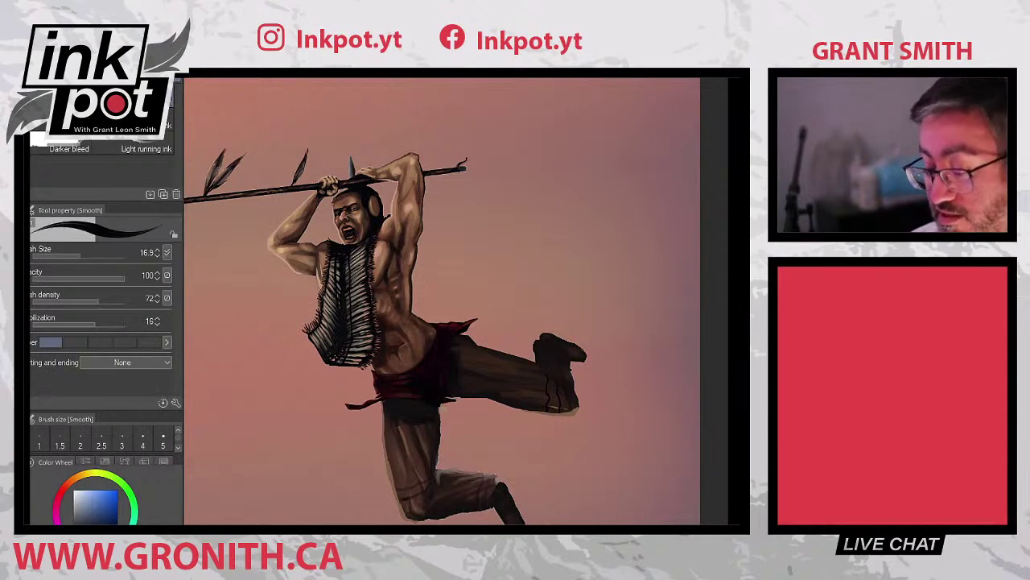
pyautogui.press('j')
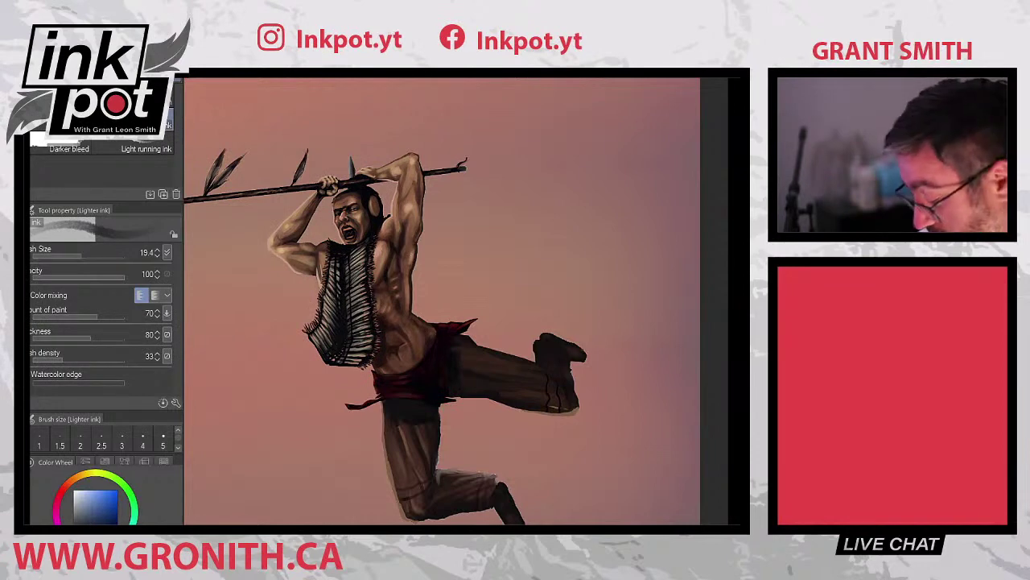
pyautogui.keyDown('alt'); pyautogui.click(424, 392); pyautogui.keyUp('alt')
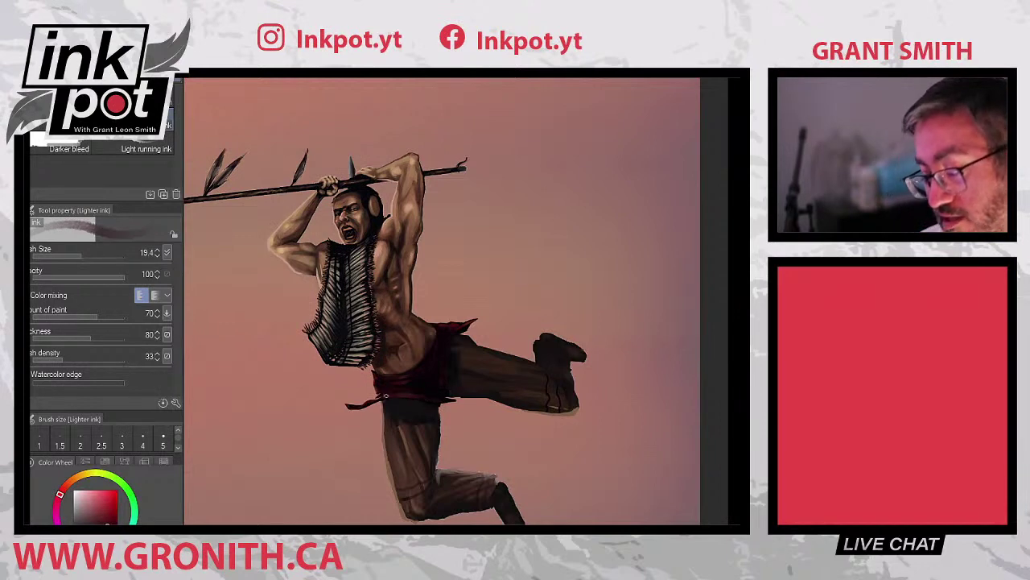
pyautogui.keyDown('alt'); pyautogui.click(431, 387); pyautogui.keyUp('alt')
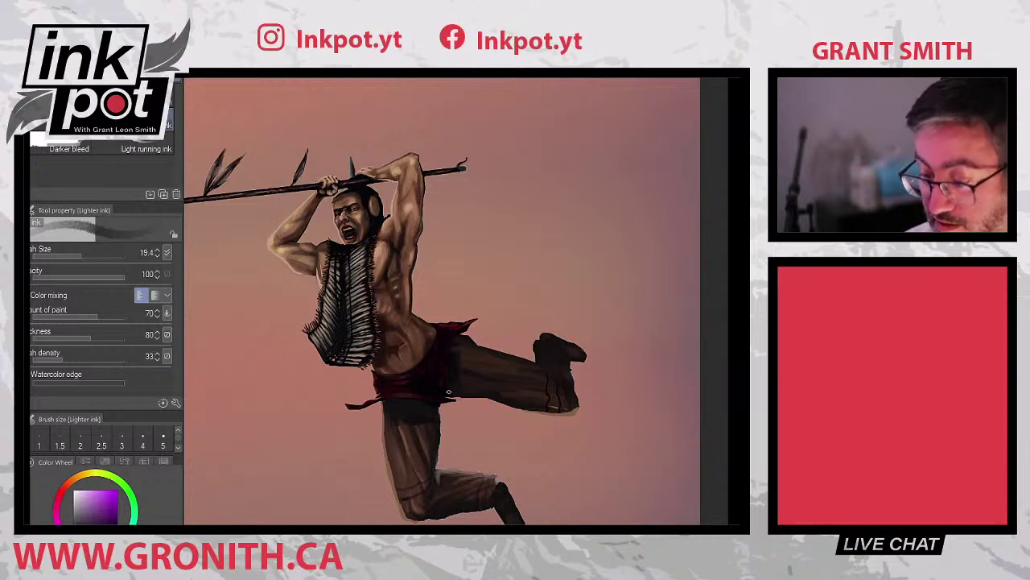
pyautogui.keyDown('alt'); pyautogui.click(450, 357); pyautogui.keyUp('alt')
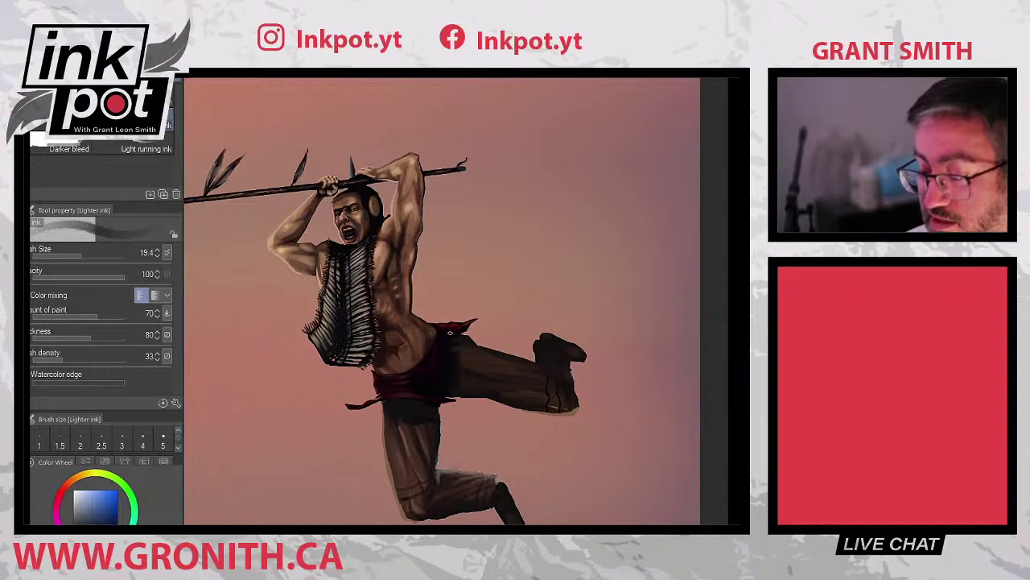
pyautogui.press('m')
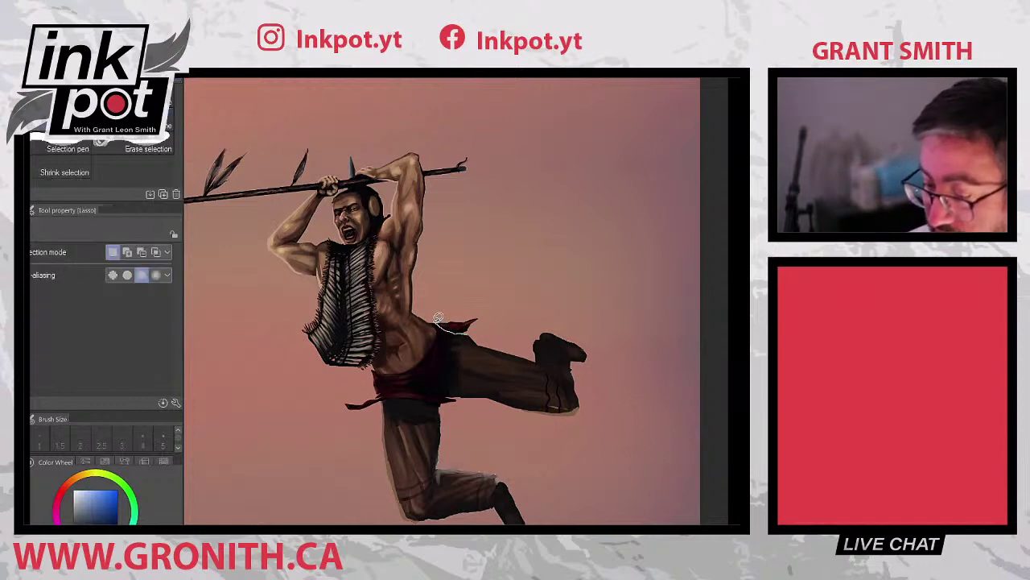
# - Scale the red cloth flap at the warrior's hip down to about 70%
pyautogui.moveTo(438, 318)
pyautogui.mouseDown()
pyautogui.moveTo(484, 312)
pyautogui.moveTo(483, 325)
pyautogui.mouseUp()
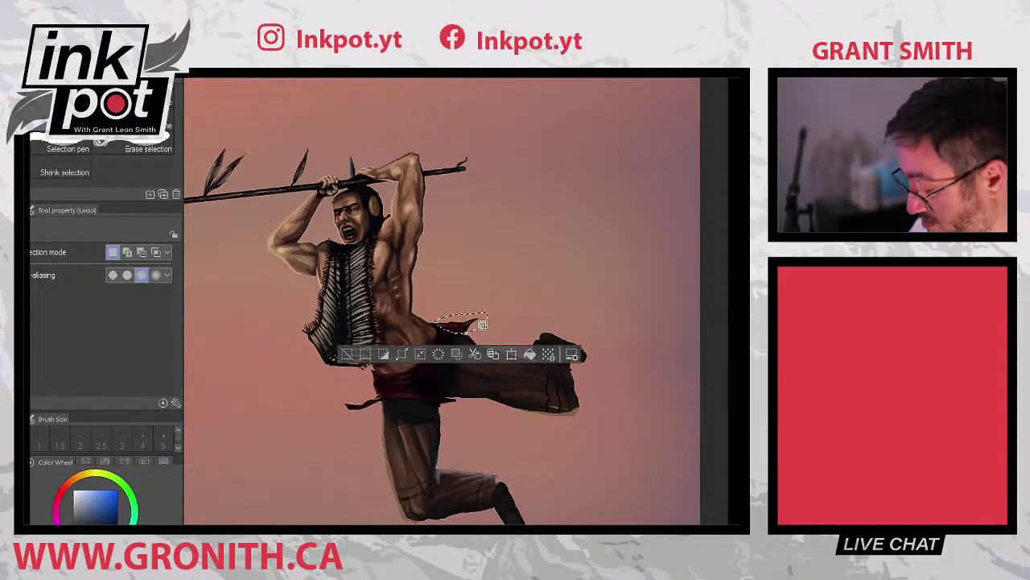
pyautogui.hotkey('ctrl', 't')
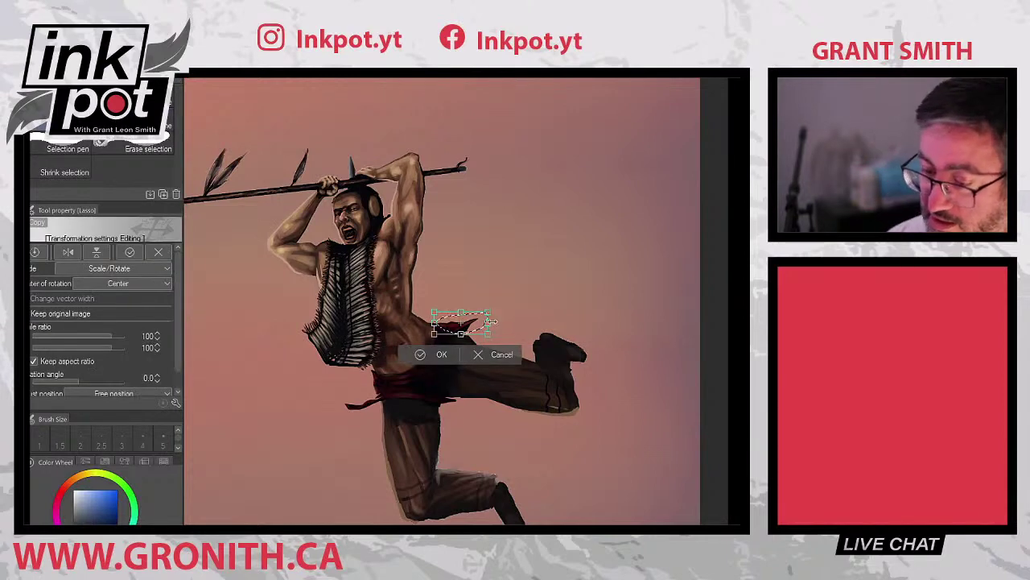
pyautogui.moveTo(489, 322); pyautogui.dragTo(472, 316)
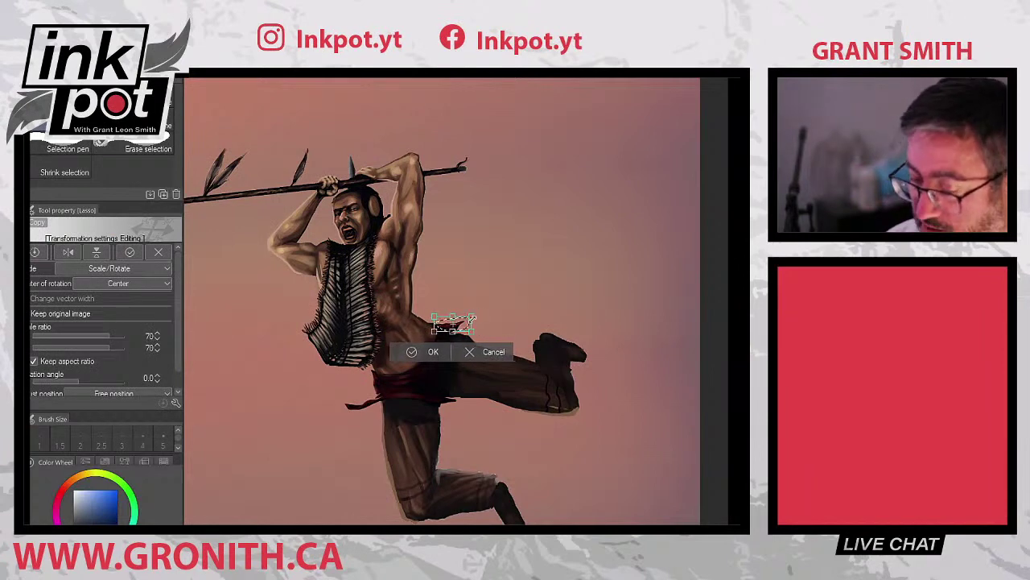
pyautogui.press('Return')
pyautogui.hotkey('ctrl', 'd')
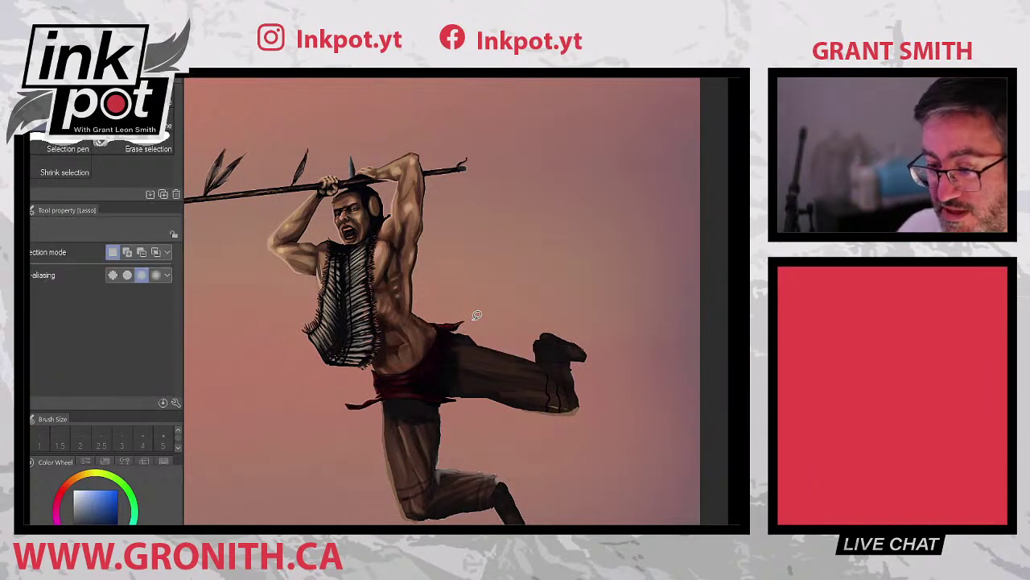
pyautogui.press('b')
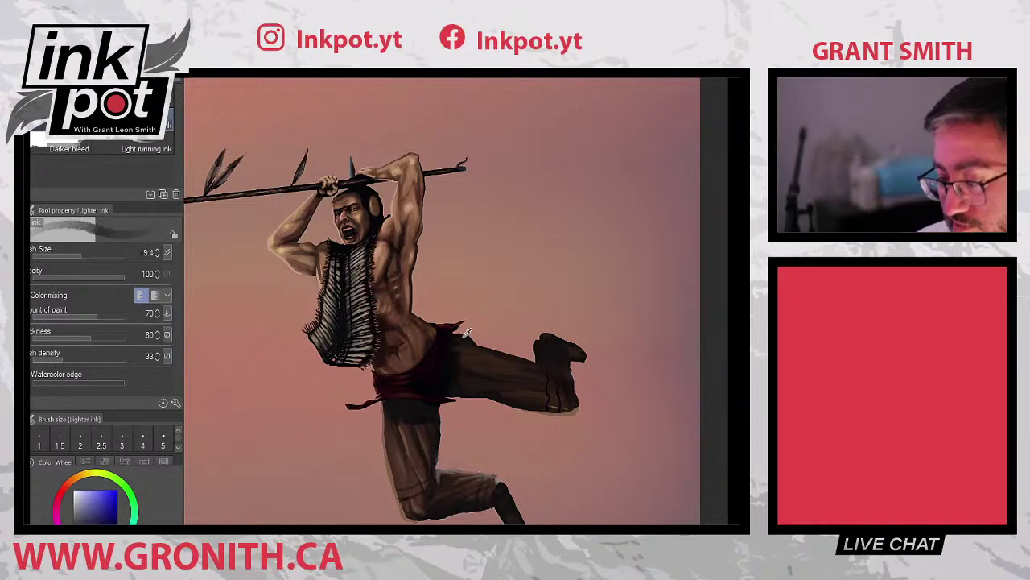
pyautogui.keyDown('alt'); pyautogui.click(467, 332); pyautogui.keyUp('alt')
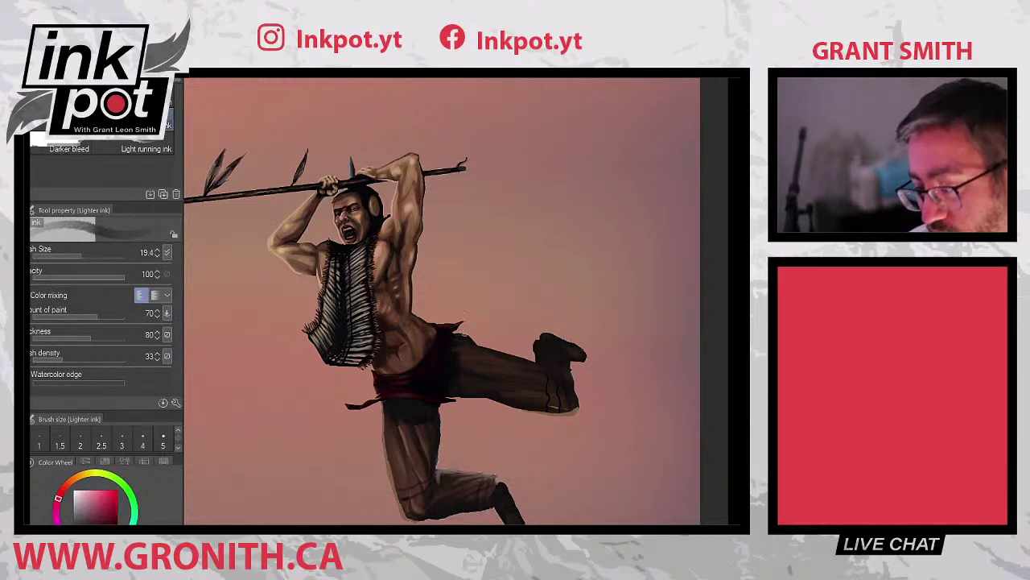
# - Pick a pale pinkish tint on the Color Wheel and select the Smooth sub tool
pyautogui.keyDown('alt'); pyautogui.click(472, 330); pyautogui.keyUp('alt')
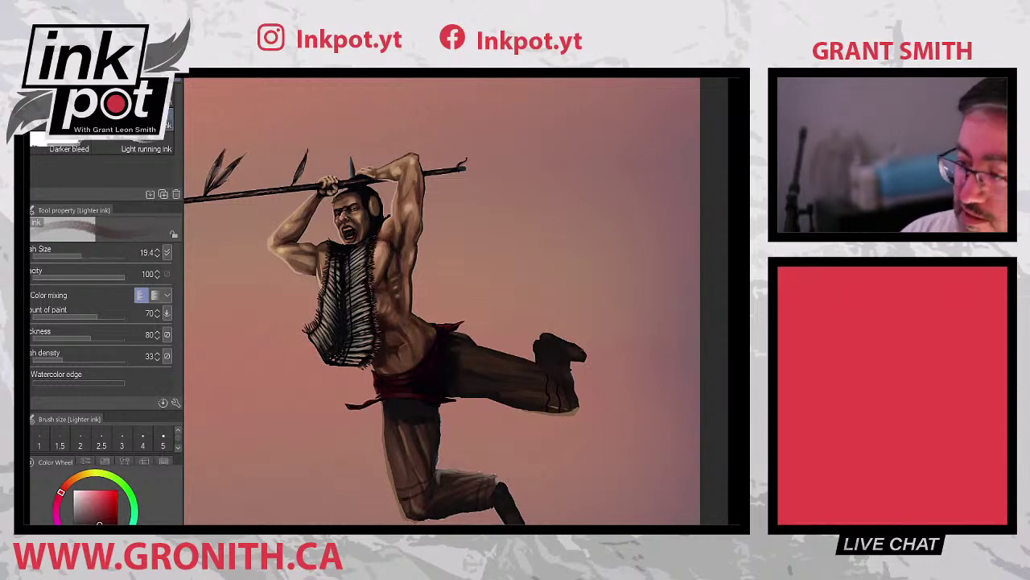
pyautogui.click(77, 489)
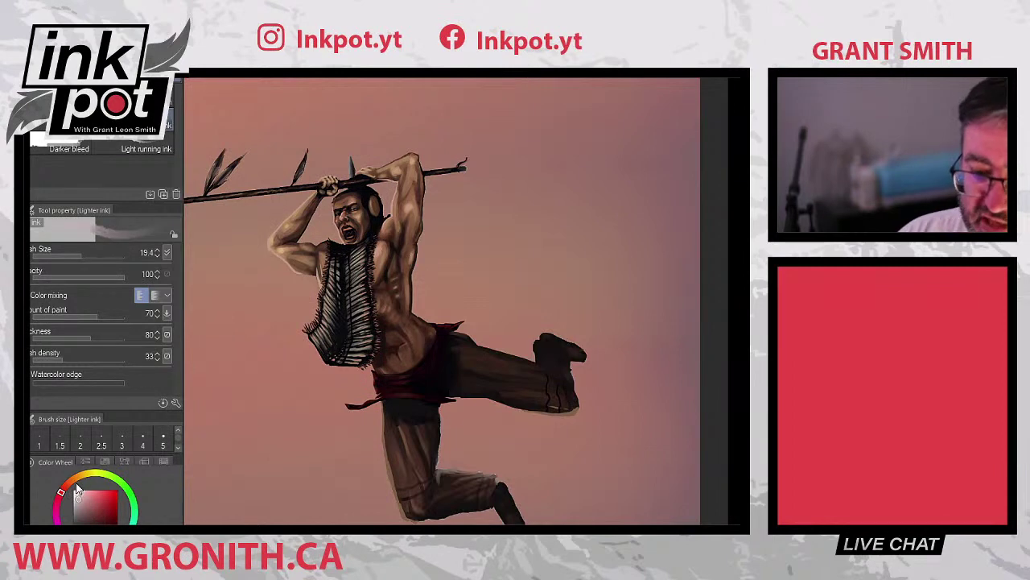
pyautogui.click(146, 96)
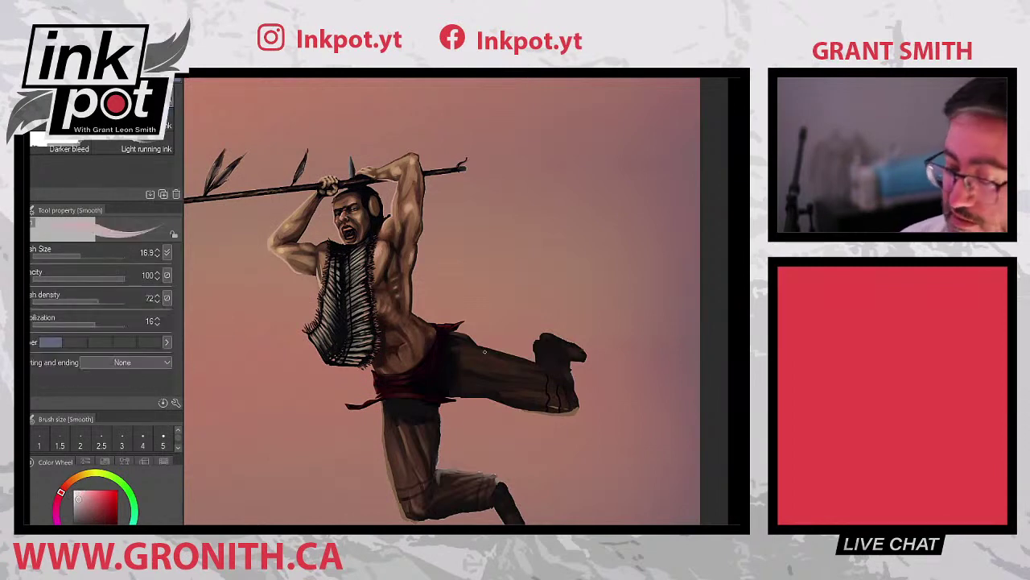
# - Paint pale highlights down the loincloth edge, undo them, and eyedrop the loincloth's dark red
pyautogui.moveTo(435, 333)
pyautogui.mouseDown()
pyautogui.moveTo(419, 363)
pyautogui.moveTo(372, 372)
pyautogui.mouseUp()
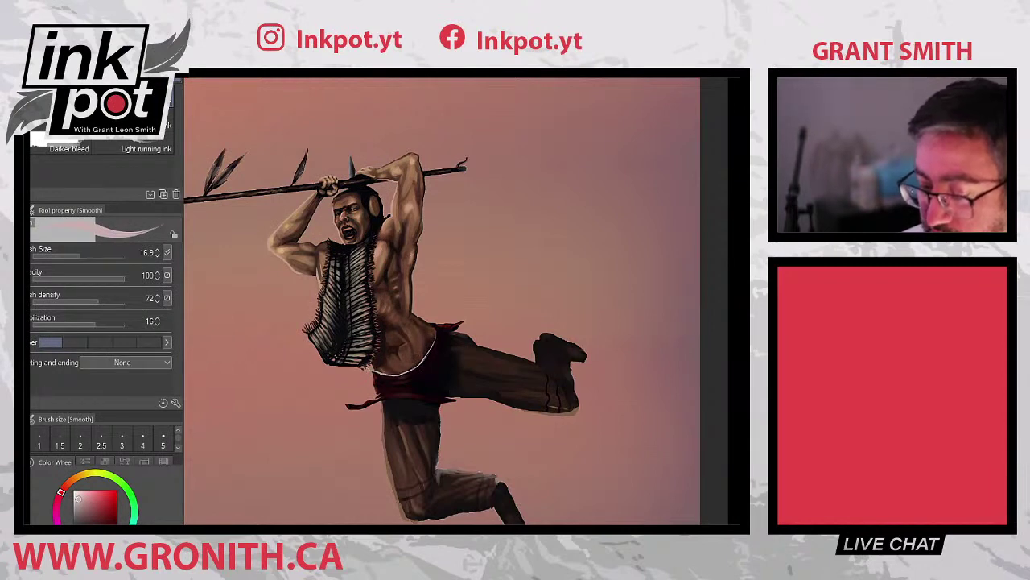
pyautogui.moveTo(433, 338)
pyautogui.mouseDown()
pyautogui.moveTo(436, 324)
pyautogui.moveTo(444, 399)
pyautogui.moveTo(442, 335)
pyautogui.moveTo(454, 324)
pyautogui.moveTo(432, 329)
pyautogui.moveTo(443, 333)
pyautogui.mouseUp()
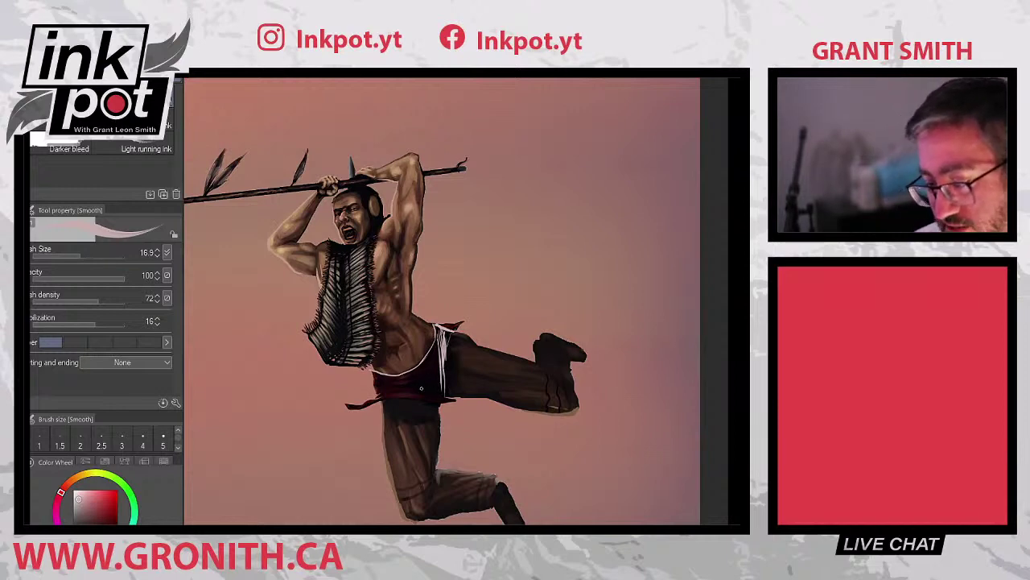
pyautogui.moveTo(439, 353)
pyautogui.mouseDown()
pyautogui.moveTo(438, 385)
pyautogui.moveTo(439, 362)
pyautogui.moveTo(422, 394)
pyautogui.moveTo(445, 395)
pyautogui.moveTo(443, 378)
pyautogui.moveTo(437, 392)
pyautogui.moveTo(419, 382)
pyautogui.moveTo(440, 391)
pyautogui.moveTo(421, 385)
pyautogui.moveTo(431, 351)
pyautogui.moveTo(412, 377)
pyautogui.moveTo(430, 364)
pyautogui.moveTo(422, 377)
pyautogui.mouseUp()
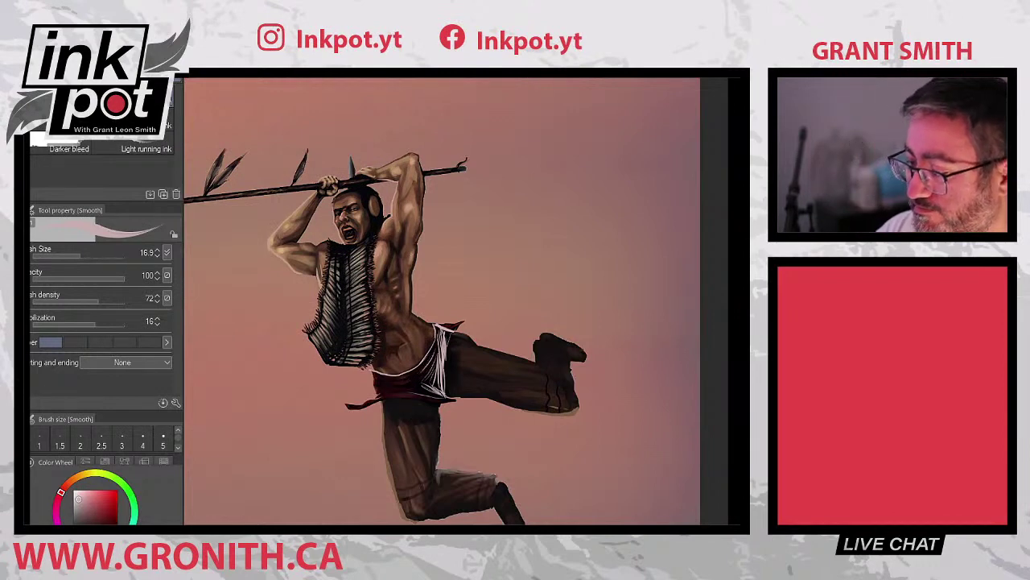
pyautogui.hotkey('ctrl', 'z')
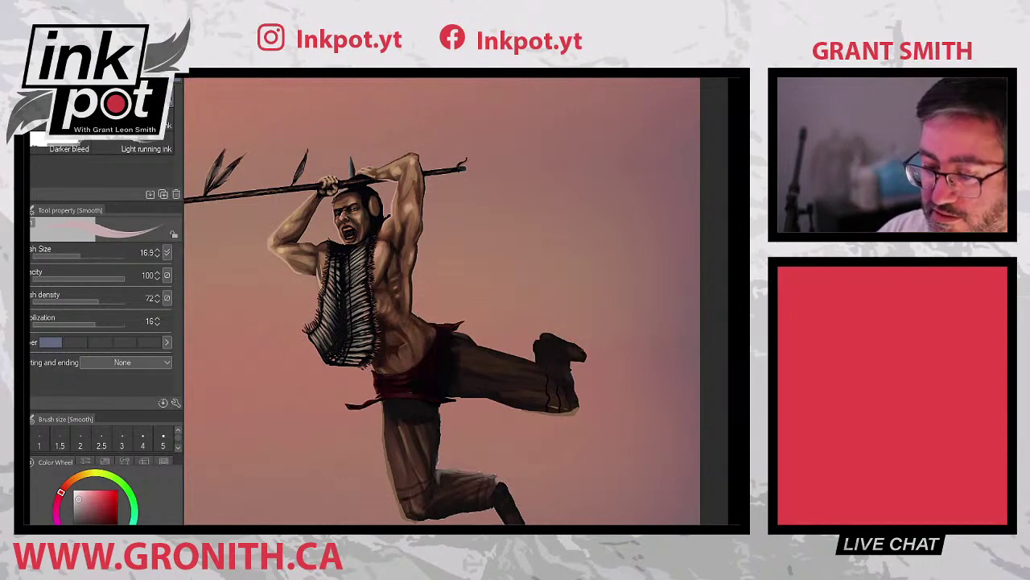
pyautogui.keyDown('alt'); pyautogui.click(398, 390); pyautogui.keyUp('alt')
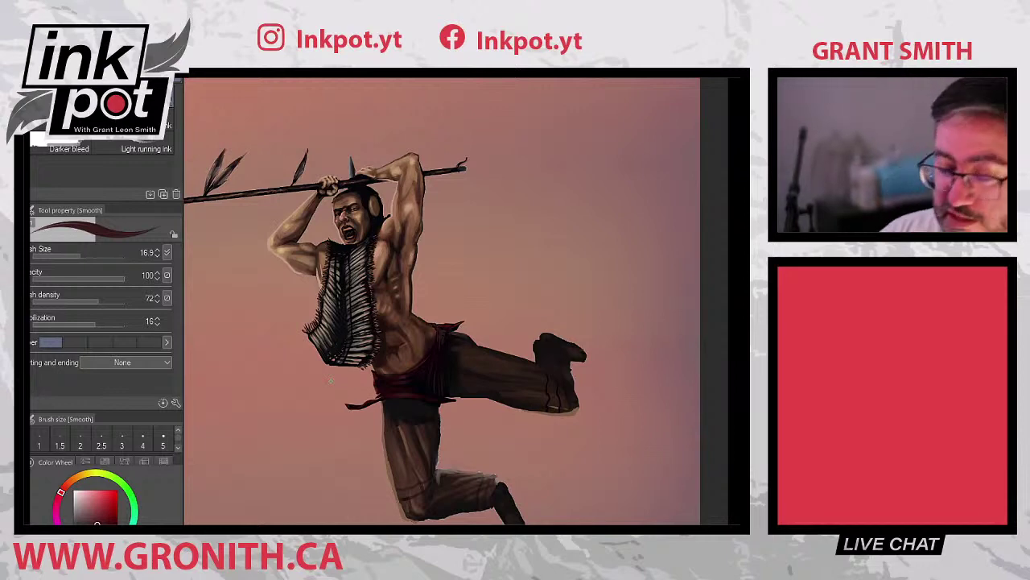
# - Lasso a tiny piece near the hip and nudge it to the right with the move tool
pyautogui.press('m')
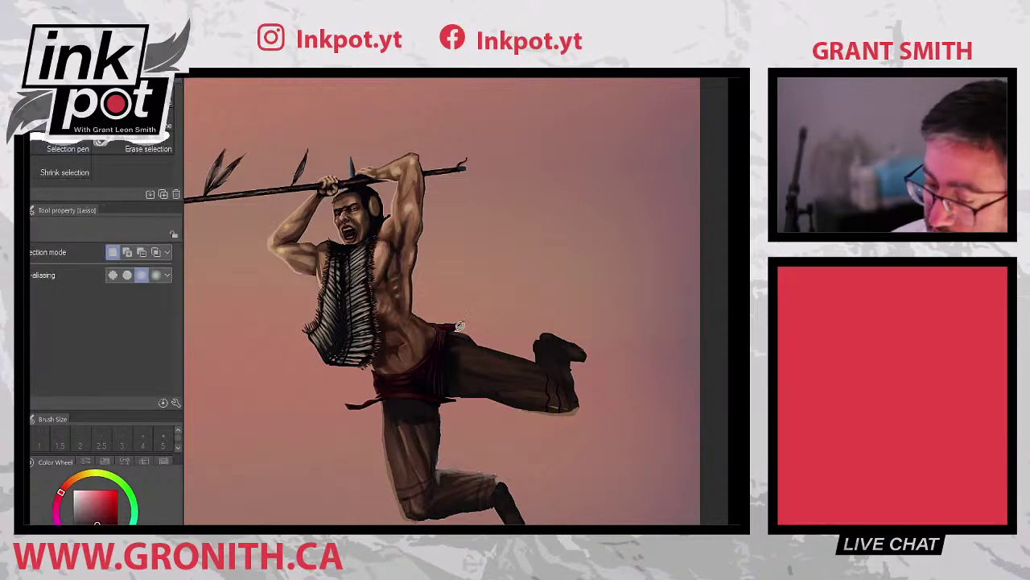
pyautogui.moveTo(441, 318); pyautogui.dragTo(444, 325)
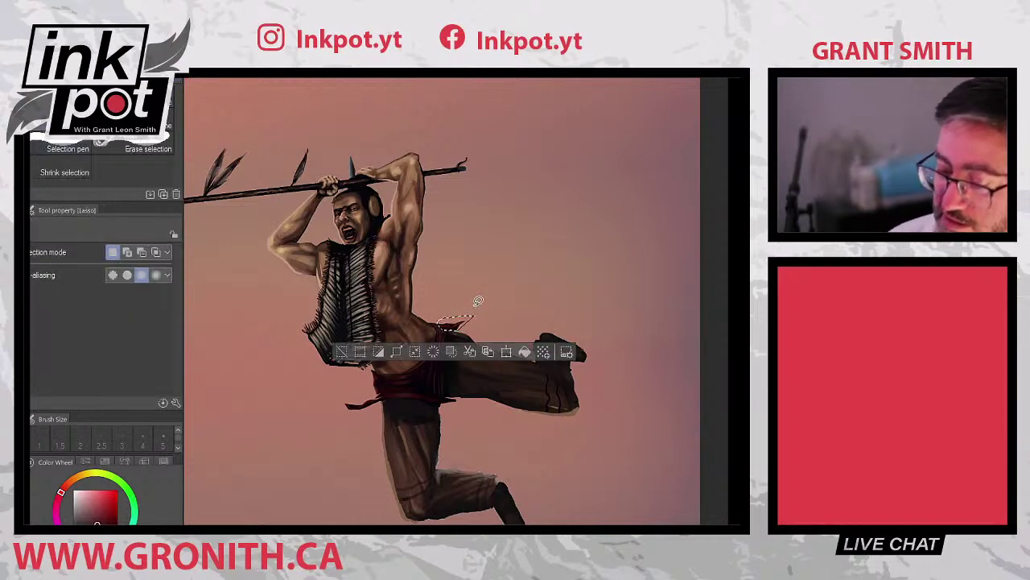
pyautogui.press('k')
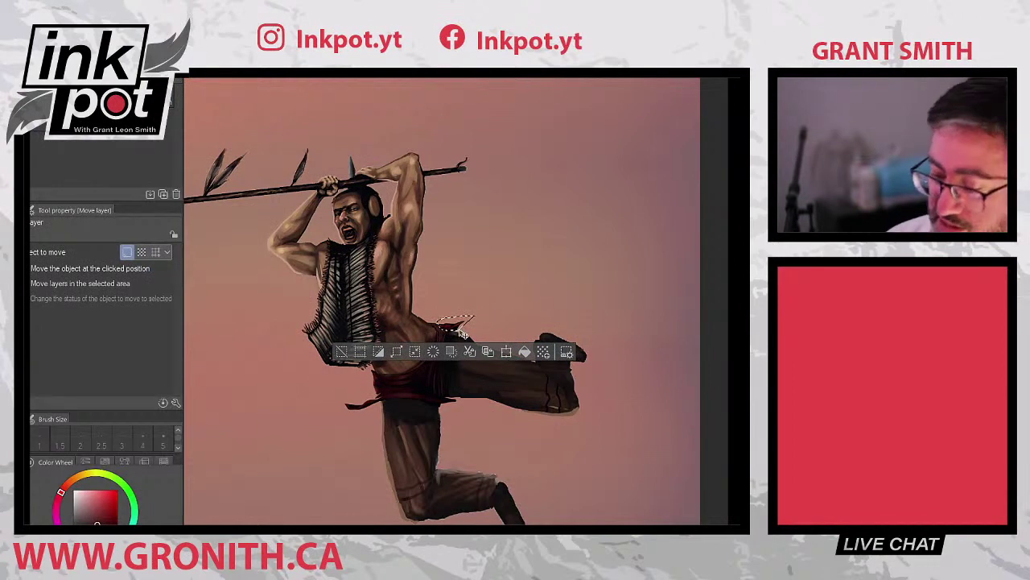
pyautogui.moveTo(461, 333); pyautogui.dragTo(457, 334)
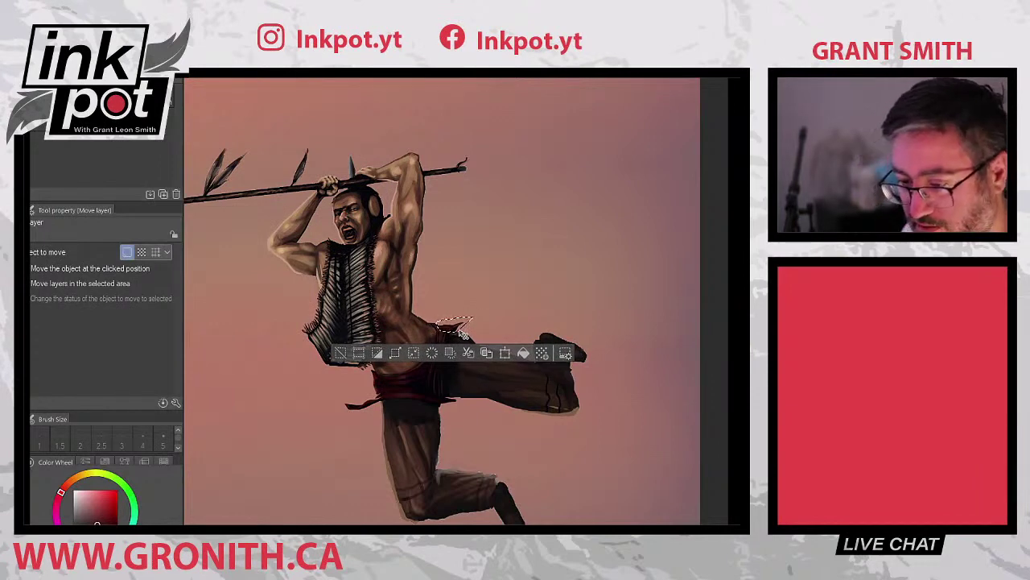
pyautogui.hotkey('ctrl', 'd')
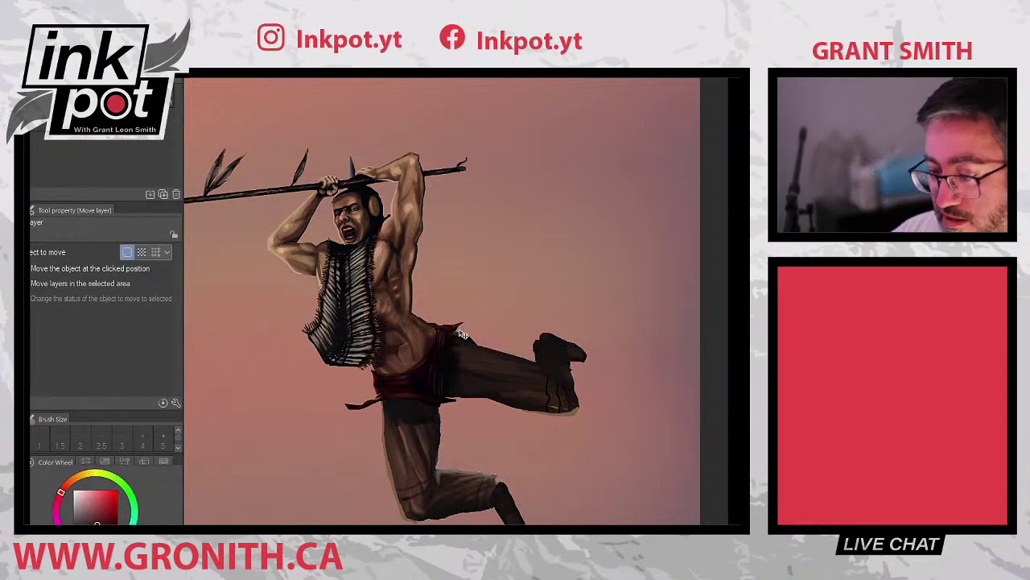
# - Lasso the waist patch, transform it slightly down and right, and commit the move
pyautogui.press('m')
pyautogui.moveTo(471, 319); pyautogui.dragTo(441, 328)
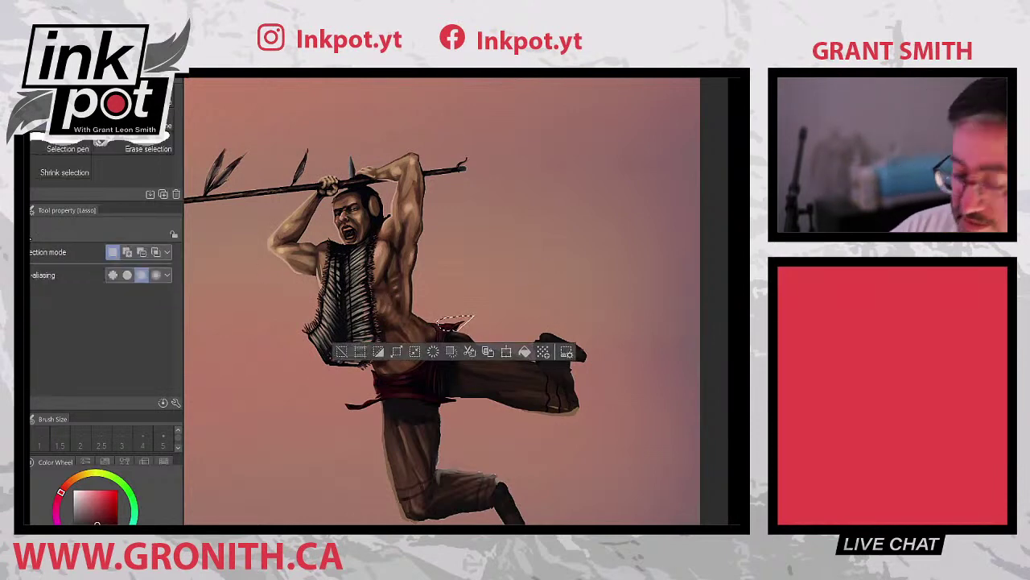
pyautogui.hotkey('ctrl', 't')
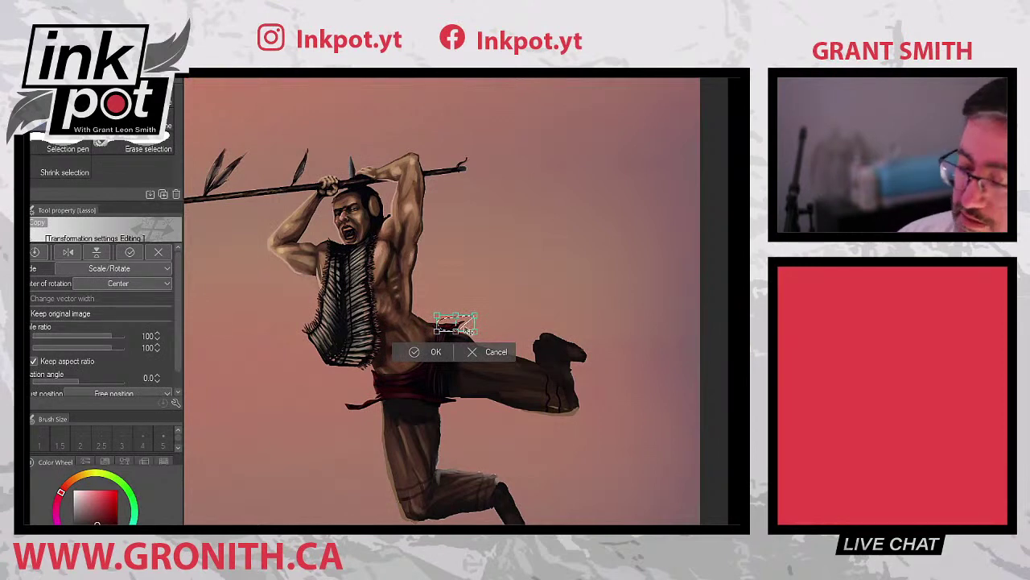
pyautogui.moveTo(477, 326)
pyautogui.mouseDown()
pyautogui.moveTo(484, 342)
pyautogui.moveTo(464, 333)
pyautogui.moveTo(477, 331)
pyautogui.mouseUp()
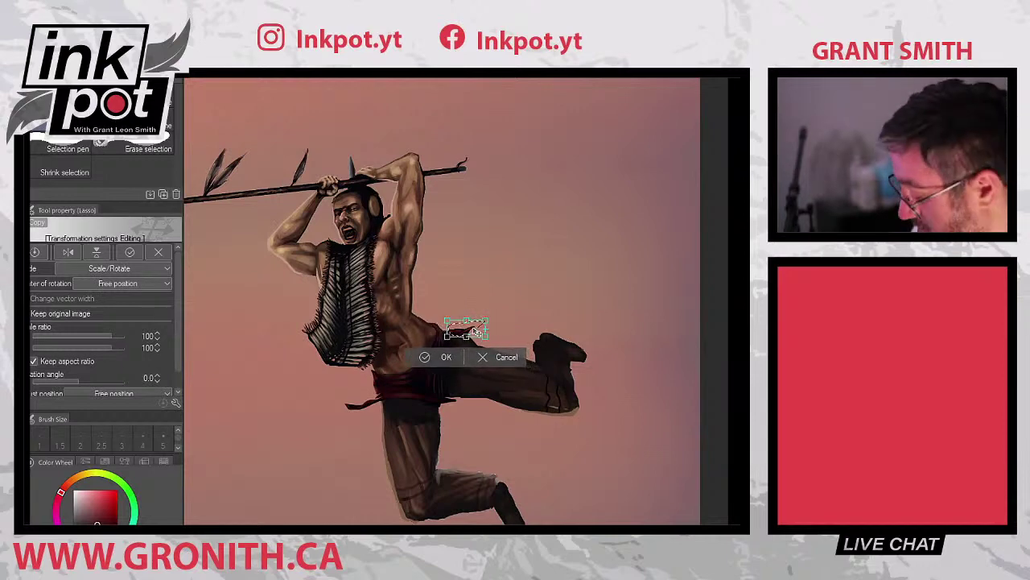
pyautogui.press('Return')
pyautogui.hotkey('ctrl', 'd')
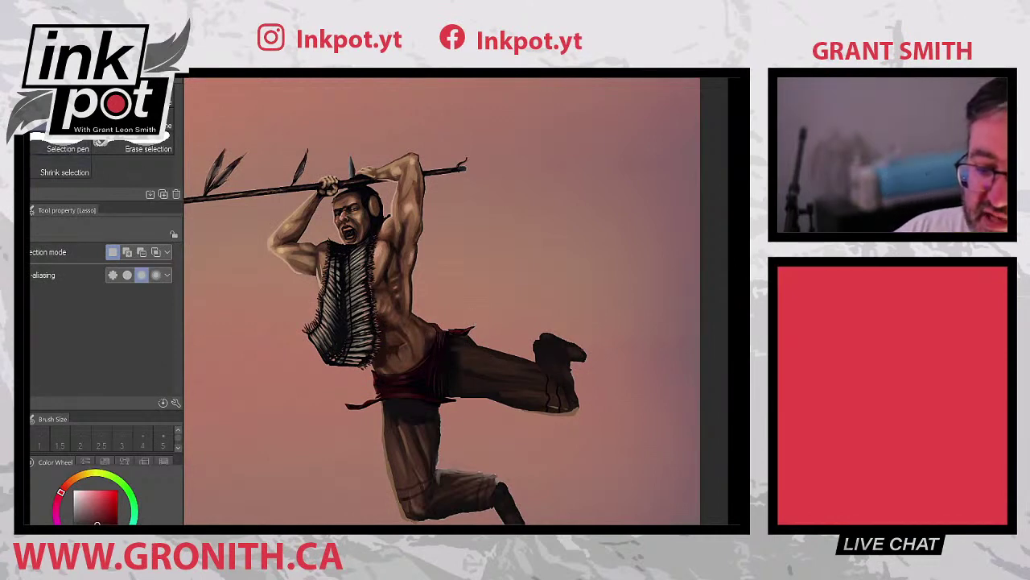
pyautogui.press('b')
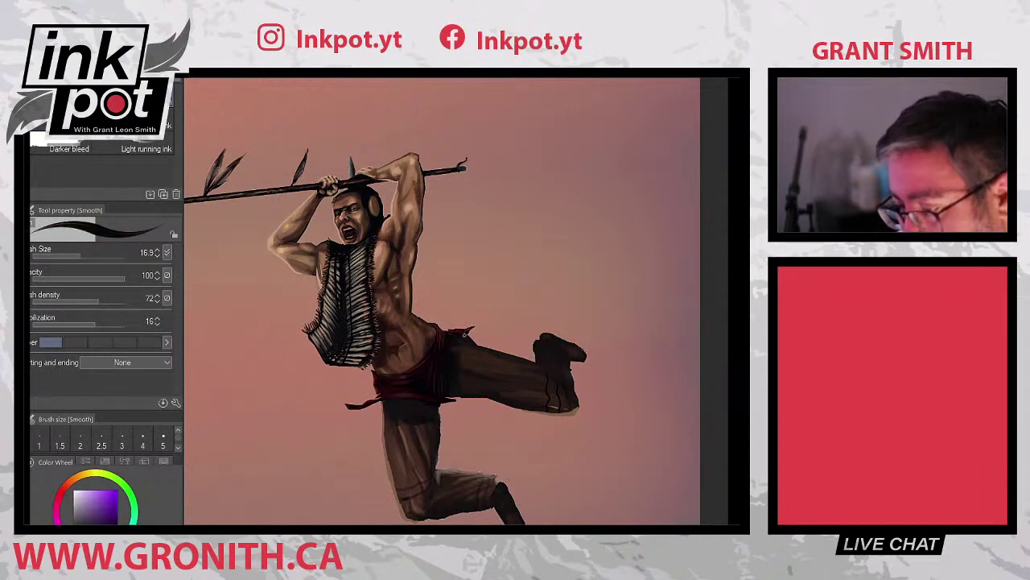
pyautogui.keyDown('alt'); pyautogui.click(461, 326); pyautogui.keyUp('alt')
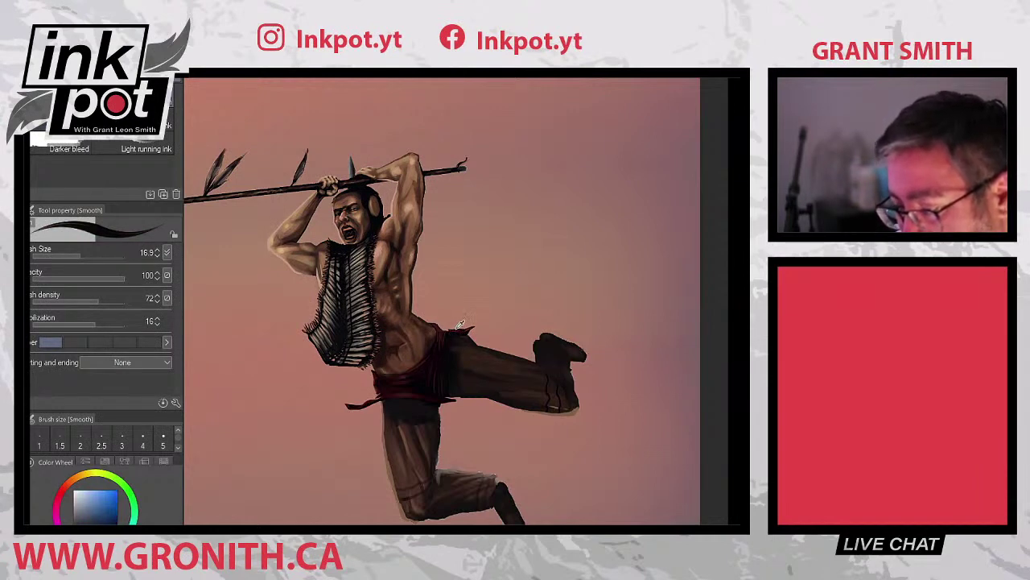
pyautogui.keyDown('alt'); pyautogui.click(453, 330); pyautogui.keyUp('alt')
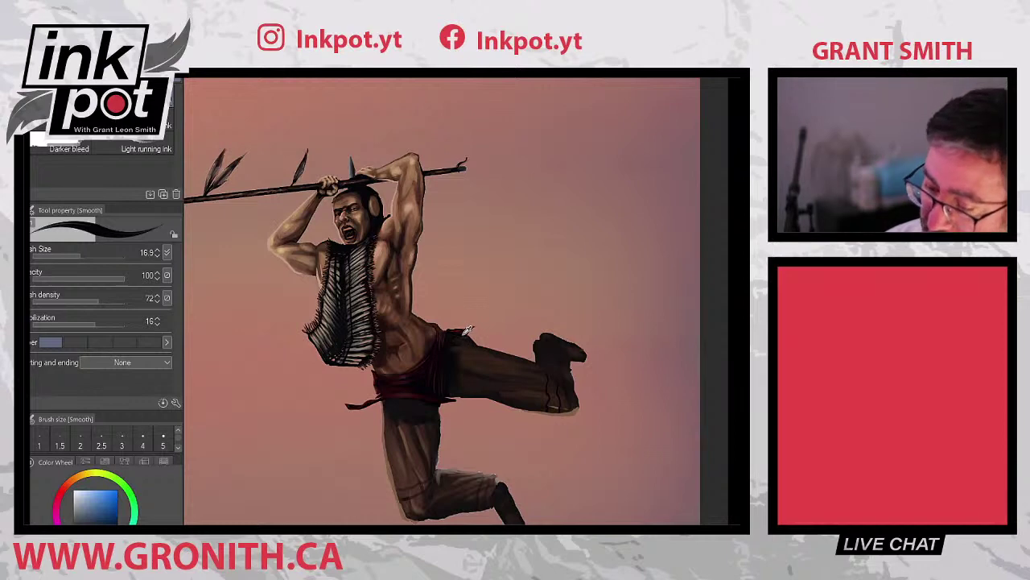
pyautogui.keyDown('alt'); pyautogui.click(467, 332); pyautogui.keyUp('alt')
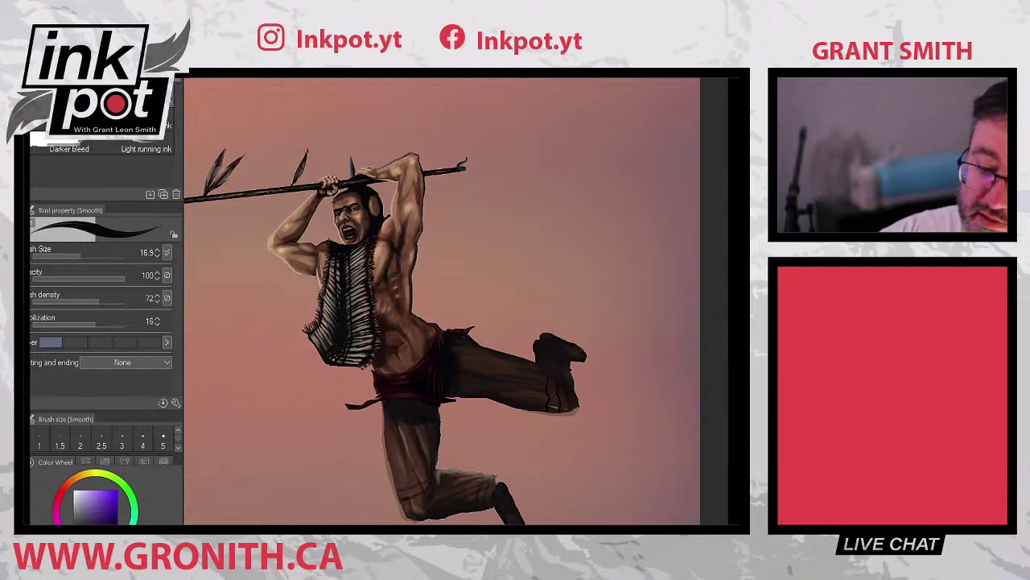
pyautogui.press('m')
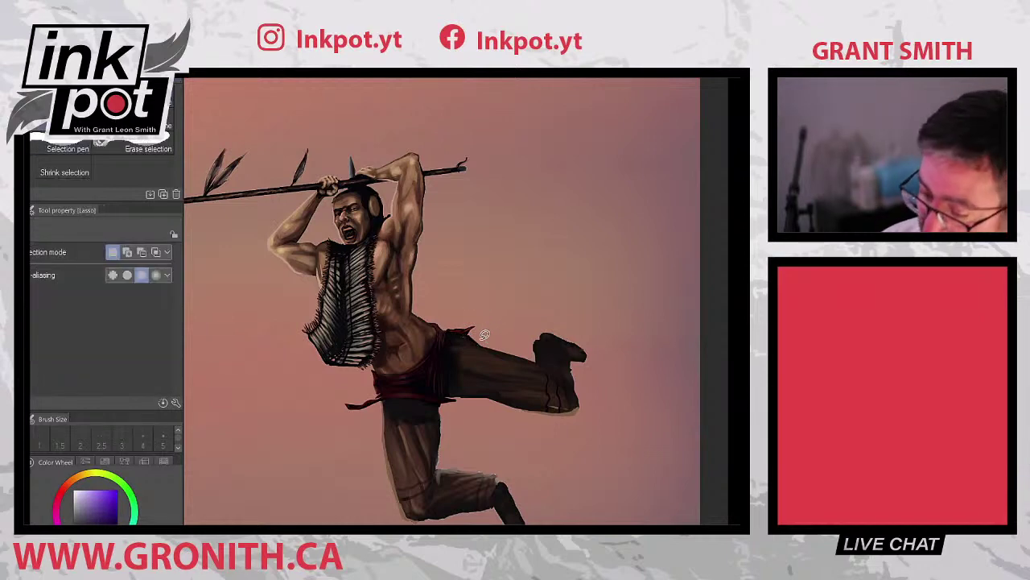
pyautogui.moveTo(479, 338)
pyautogui.mouseDown()
pyautogui.moveTo(467, 333)
pyautogui.moveTo(476, 343)
pyautogui.mouseUp()
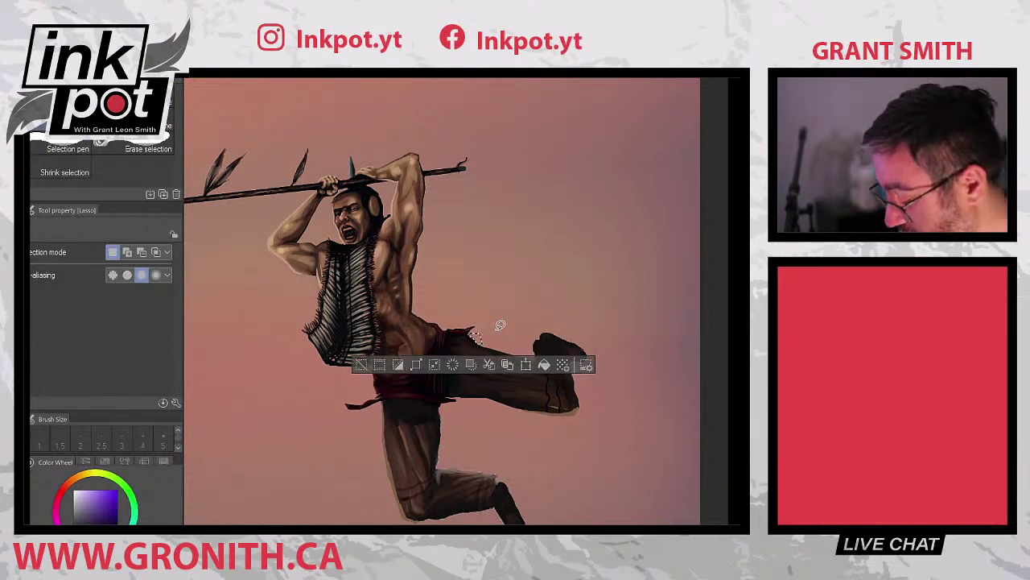
pyautogui.hotkey('ctrl', 'd')
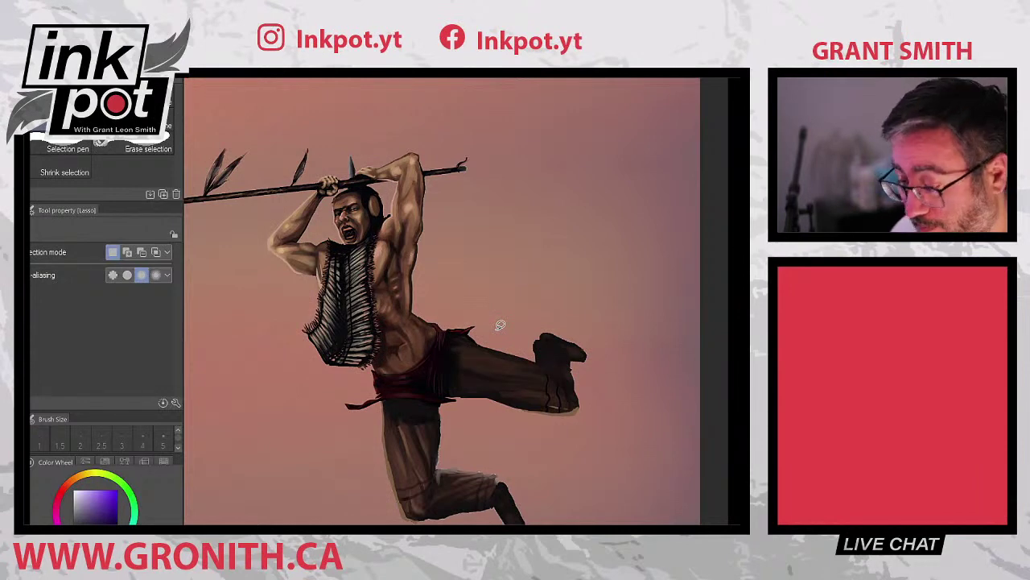
# - Try lasso strips along the spear diagonal and across the warrior's legs, then deselect
pyautogui.scroll(-4, 500, 326)
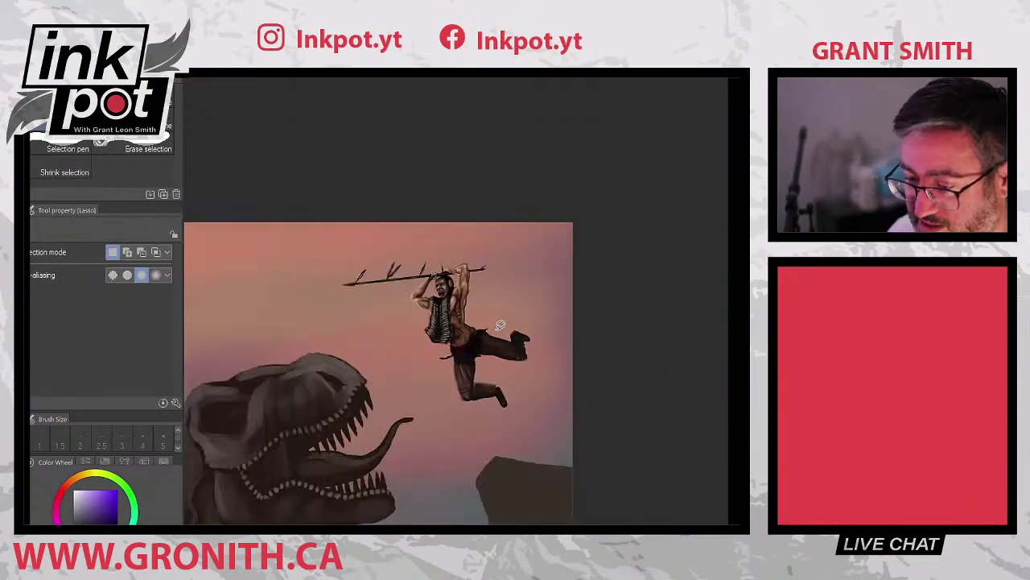
pyautogui.scroll(4, 500, 325)
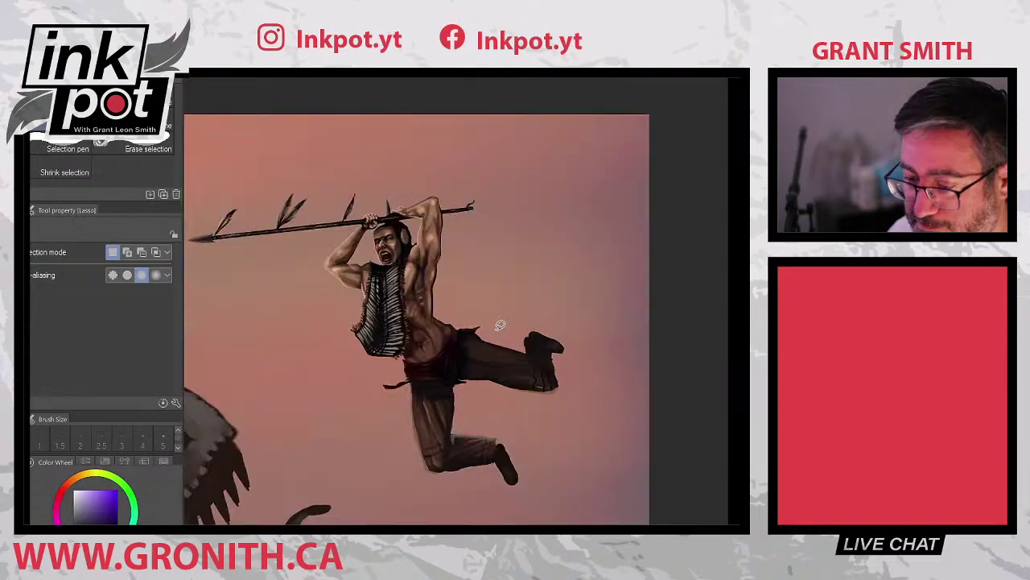
pyautogui.scroll(-4, 500, 325)
pyautogui.scroll(4, 500, 326)
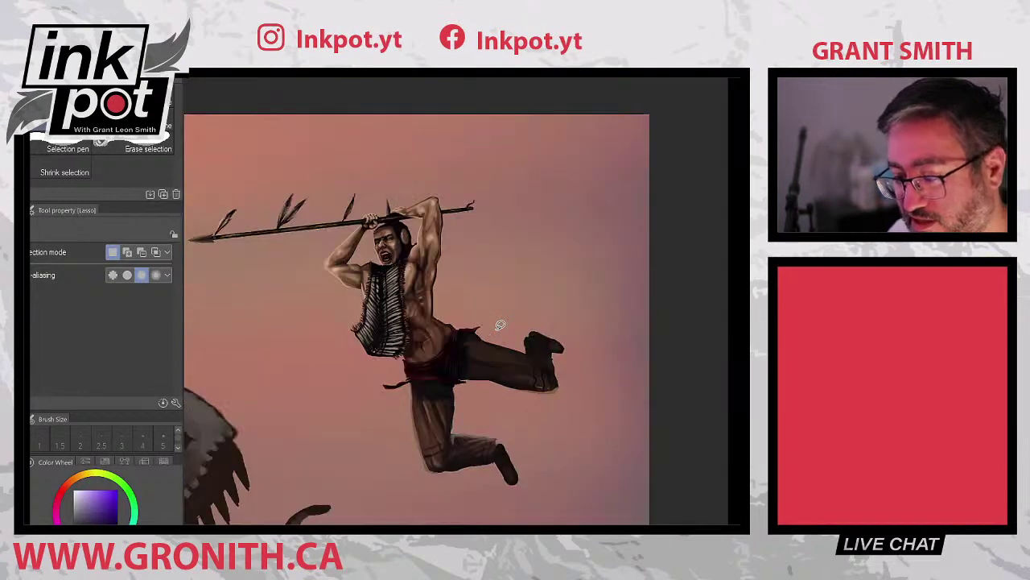
pyautogui.moveTo(372, 153); pyautogui.dragTo(588, 337)
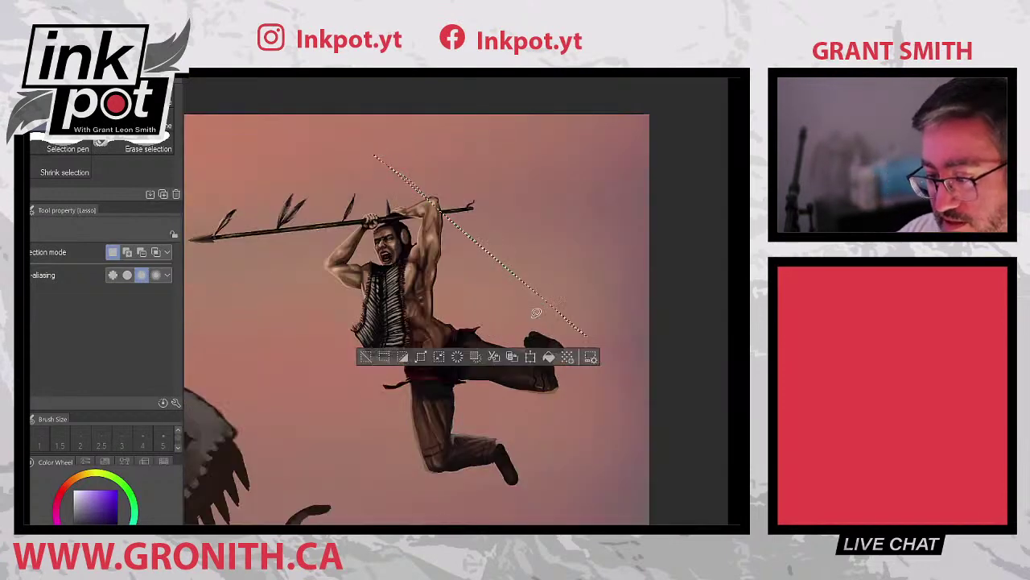
pyautogui.moveTo(241, 393)
pyautogui.mouseDown()
pyautogui.moveTo(420, 397)
pyautogui.moveTo(596, 381)
pyautogui.mouseUp()
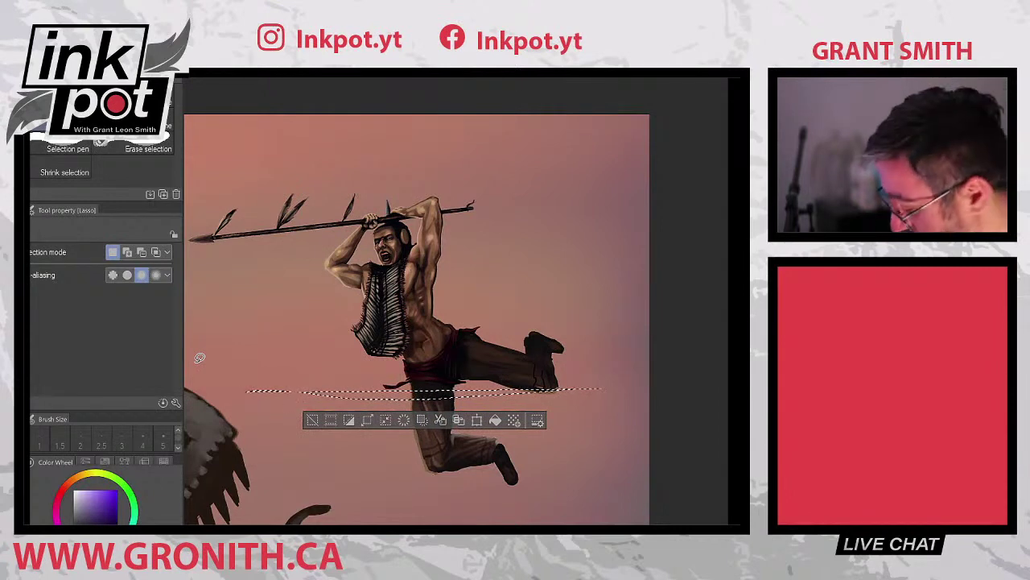
pyautogui.scroll(-2, 200, 358)
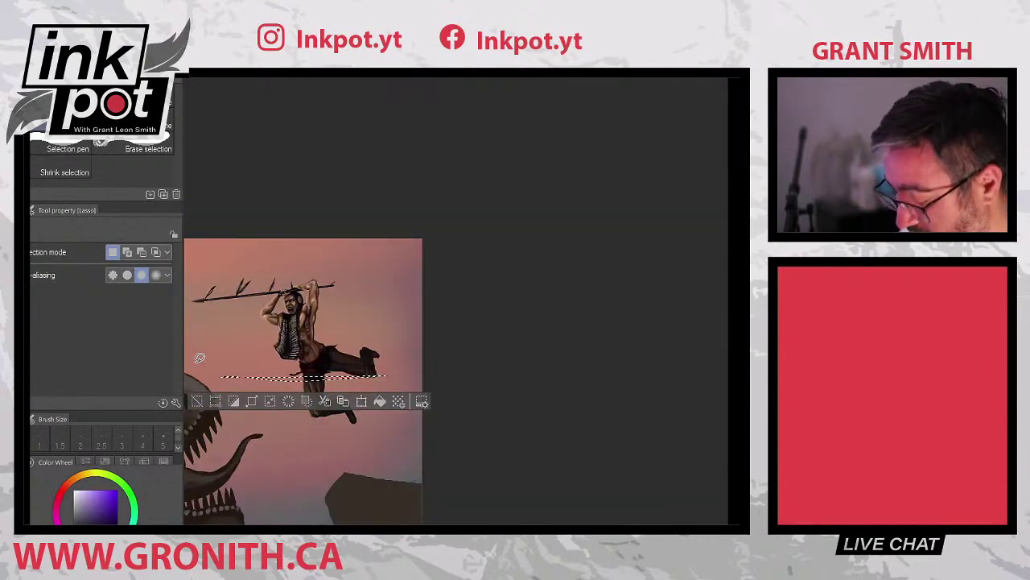
pyautogui.hotkey('ctrl', 'd')
# - Try larger selections over the dinosaur and around the warrior, then lasso a small waist area
pyautogui.moveTo(550, 394); pyautogui.dragTo(606, 386)
pyautogui.scroll(3, 606, 385)
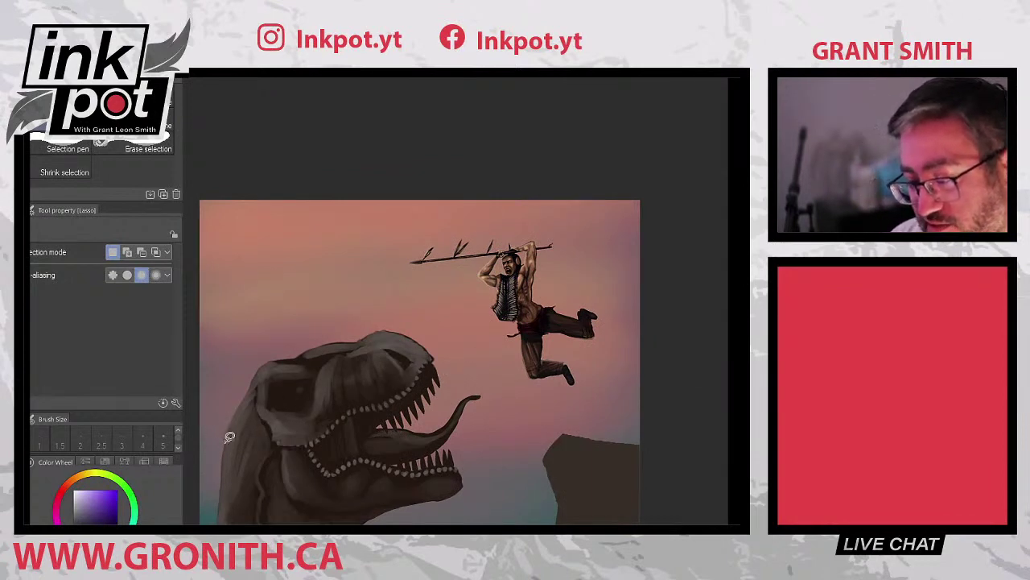
pyautogui.moveTo(227, 439)
pyautogui.mouseDown()
pyautogui.moveTo(429, 247)
pyautogui.moveTo(477, 216)
pyautogui.moveTo(556, 228)
pyautogui.moveTo(629, 331)
pyautogui.moveTo(604, 401)
pyautogui.moveTo(306, 453)
pyautogui.moveTo(204, 443)
pyautogui.mouseUp()
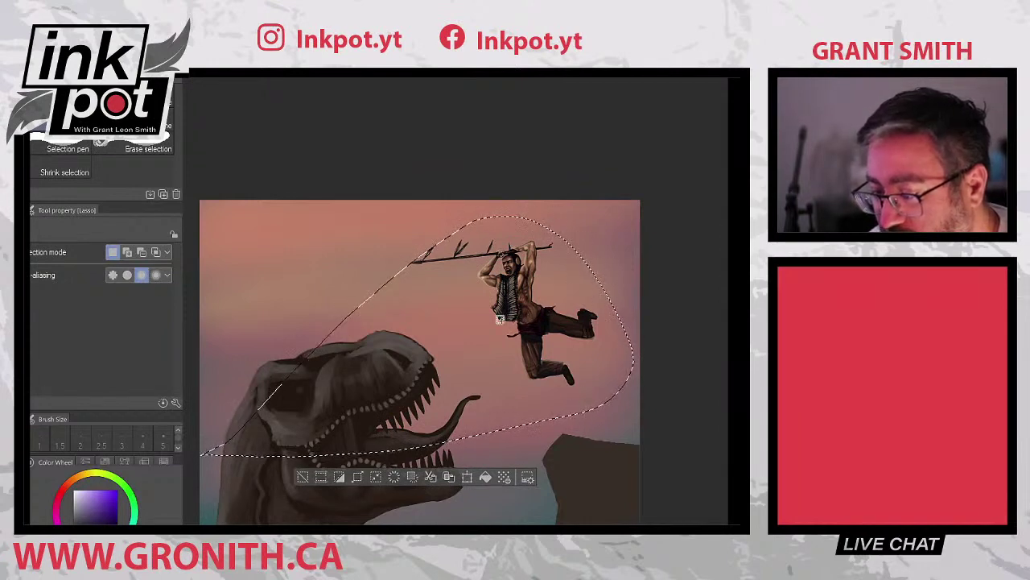
pyautogui.hotkey('ctrl', 'd')
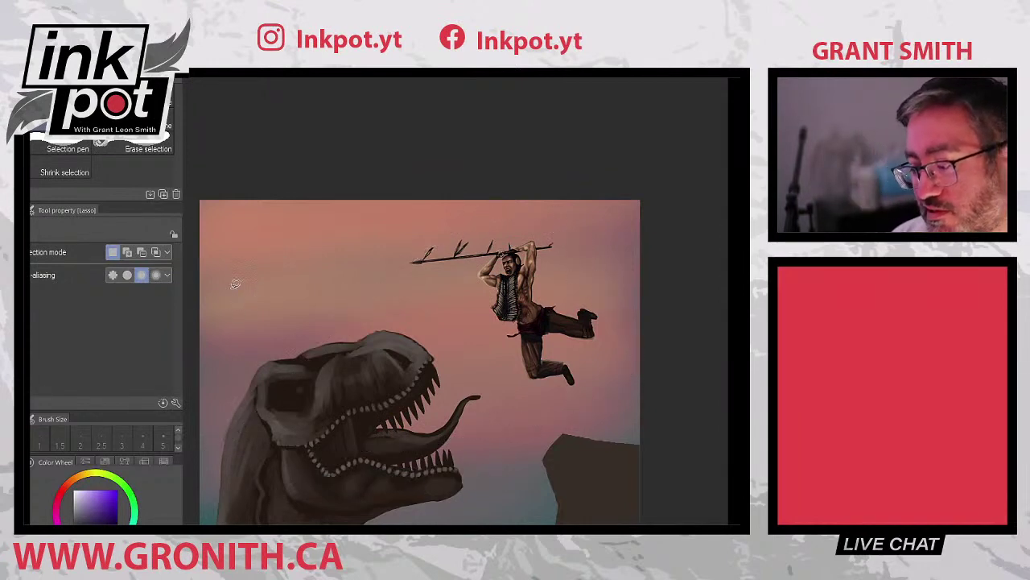
pyautogui.moveTo(216, 292)
pyautogui.mouseDown()
pyautogui.moveTo(443, 213)
pyautogui.moveTo(491, 216)
pyautogui.mouseUp()
pyautogui.moveTo(259, 210)
pyautogui.mouseDown()
pyautogui.moveTo(369, 210)
pyautogui.moveTo(589, 339)
pyautogui.moveTo(172, 294)
pyautogui.mouseUp()
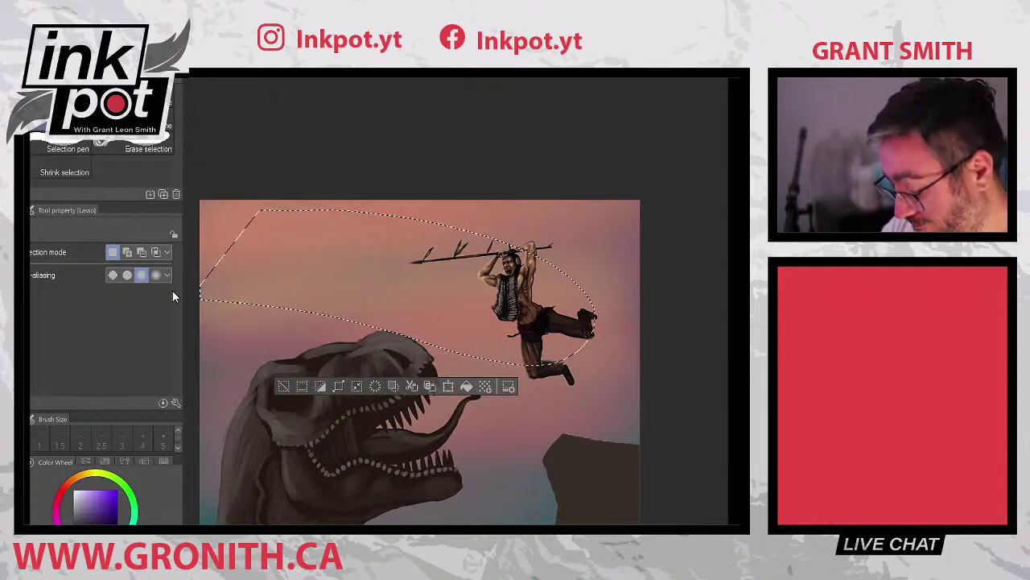
pyautogui.hotkey('ctrl', 'd')
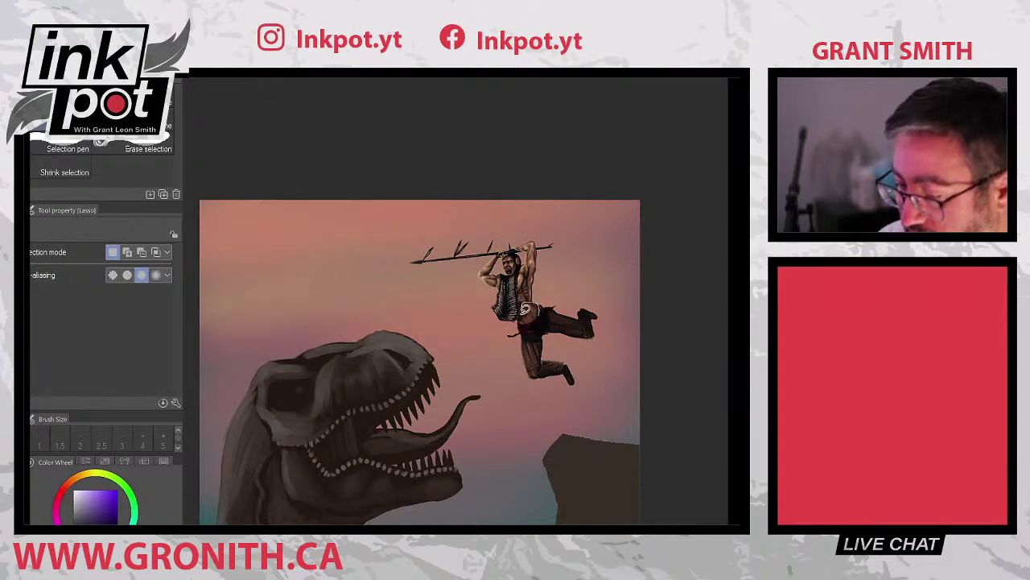
pyautogui.moveTo(538, 316); pyautogui.dragTo(533, 307)
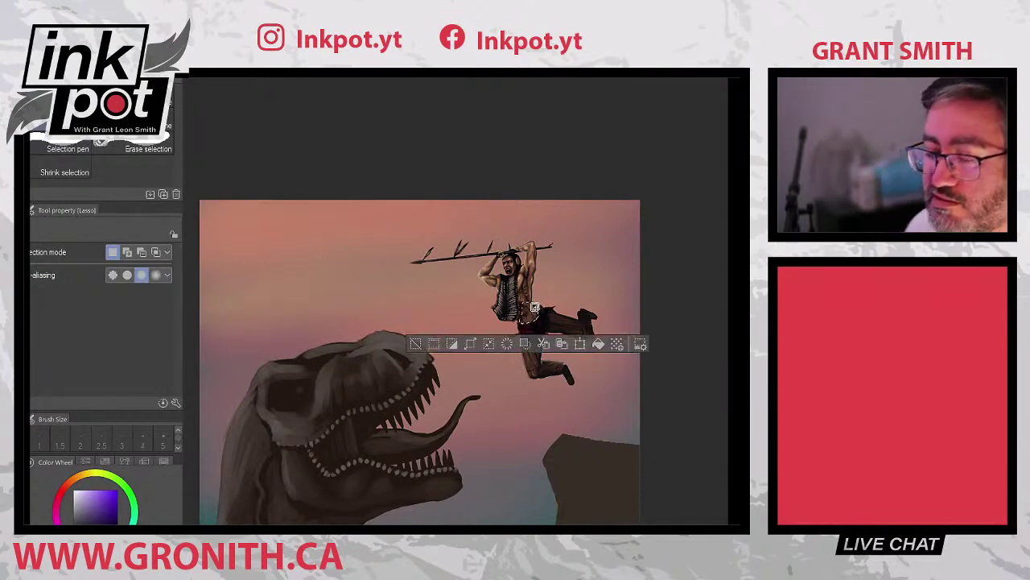
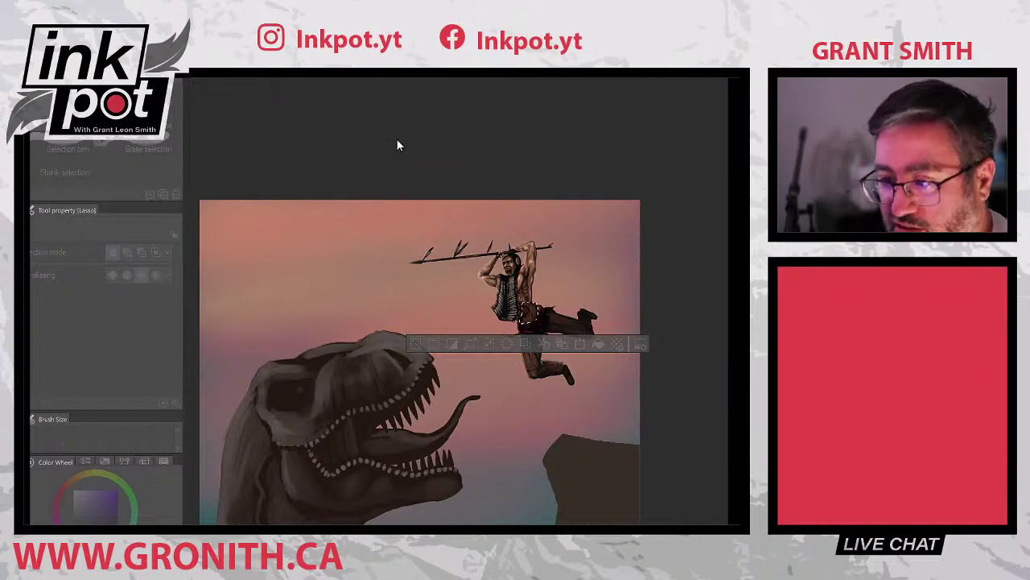
# - Clear the selection and zoom in on the leaping warrior, with the brush tool active
pyautogui.click(413, 80)
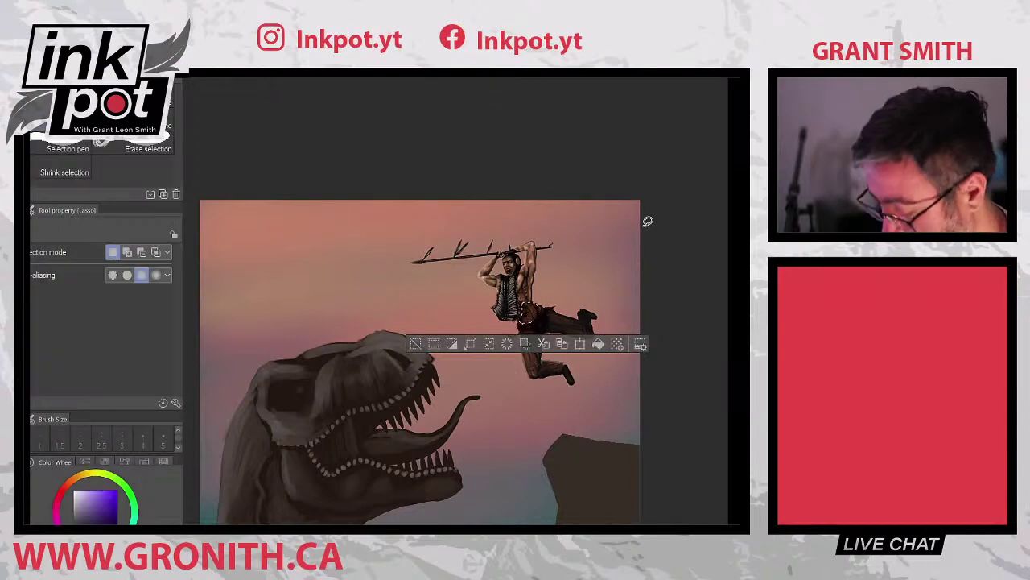
pyautogui.hotkey('ctrl', 'd')
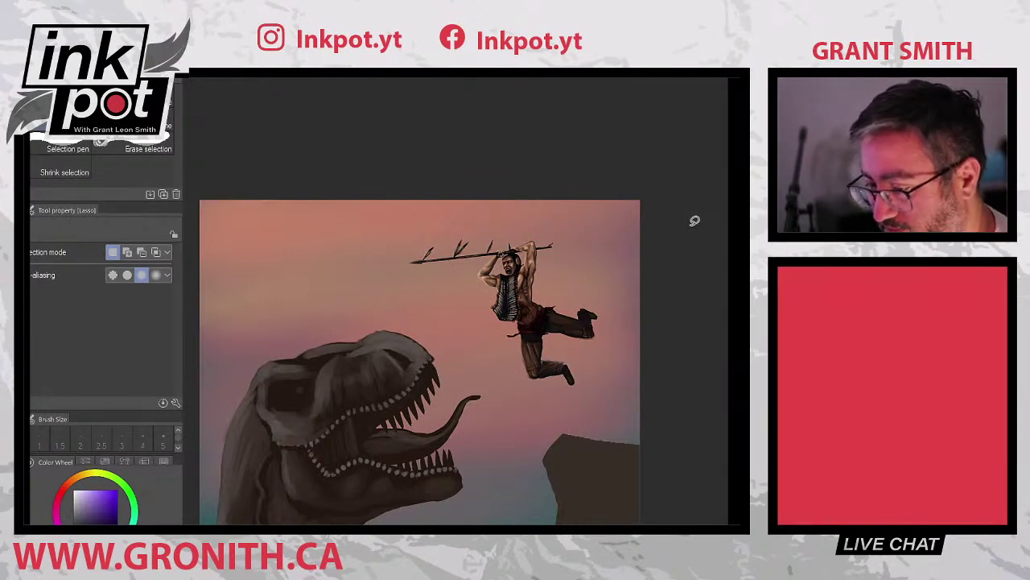
pyautogui.scroll(3, 695, 221)
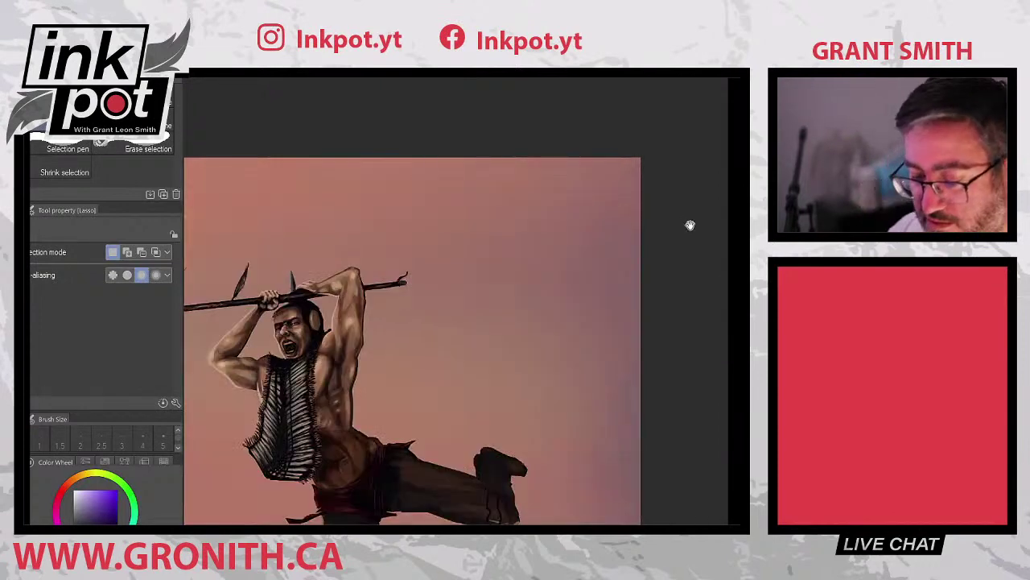
pyautogui.moveTo(690, 226); pyautogui.dragTo(763, 101)
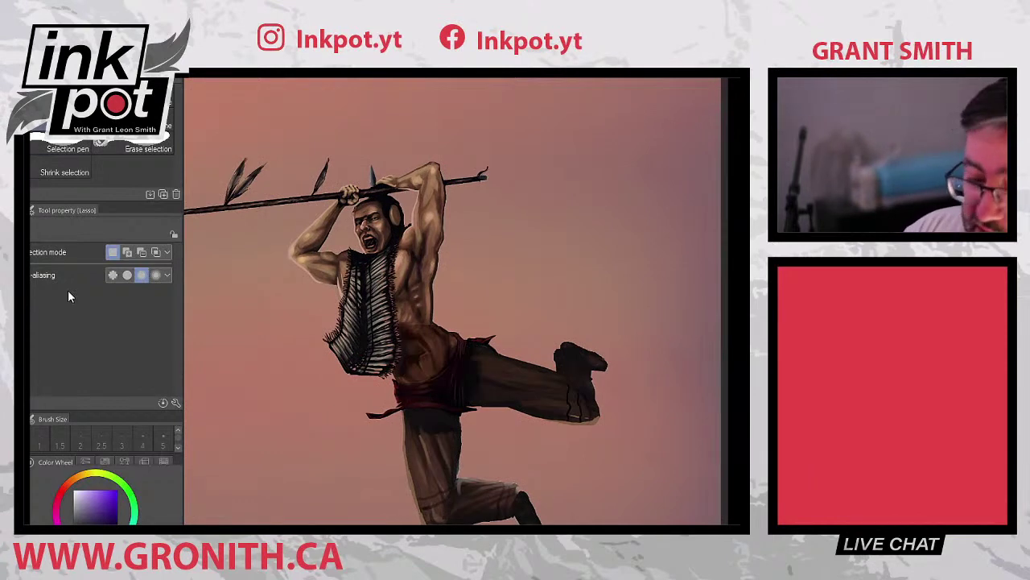
pyautogui.press('b')
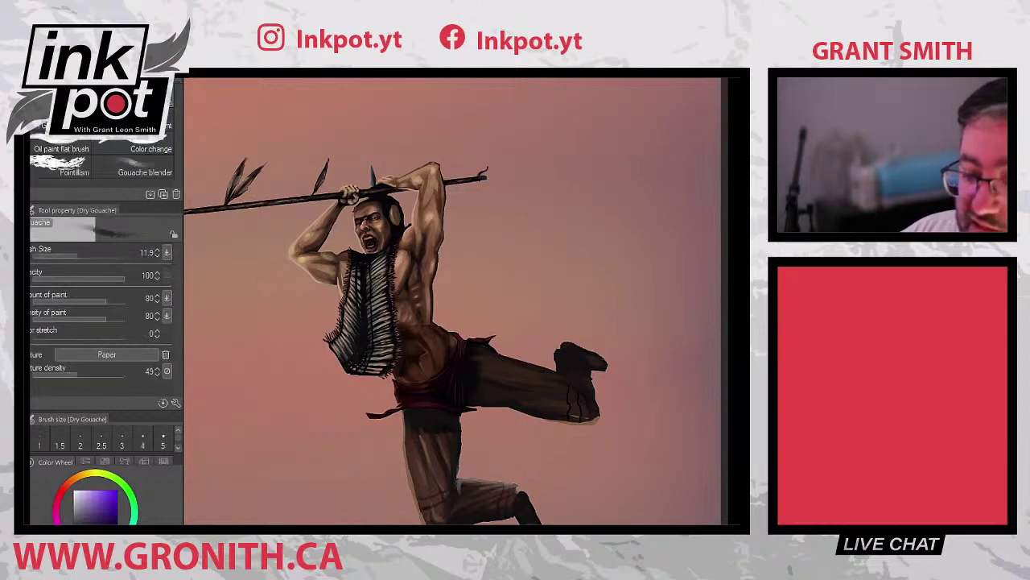
# - Pick the Gouache blender at size 51.9, zoom out to the whole warrior, and switch to Lasso
pyautogui.click(148, 172)
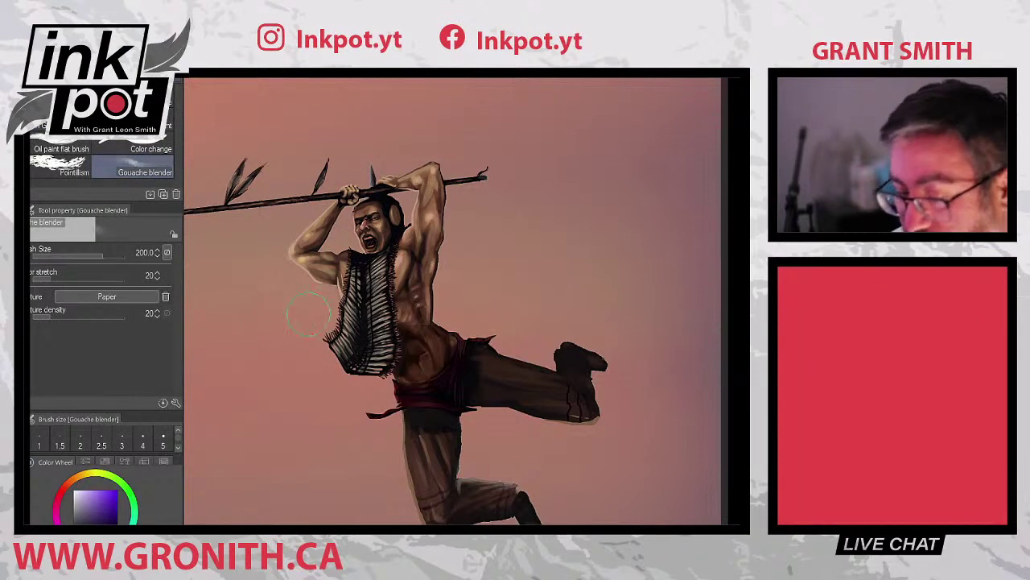
pyautogui.click(90, 256)
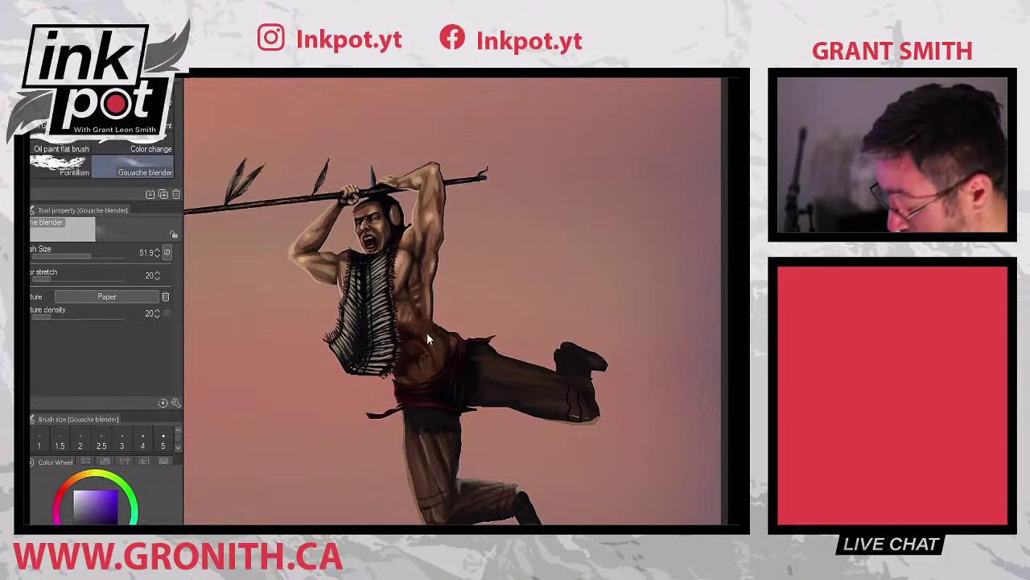
pyautogui.scroll(-4, 427, 334)
pyautogui.scroll(2, 427, 334)
pyautogui.scroll(1, 426, 334)
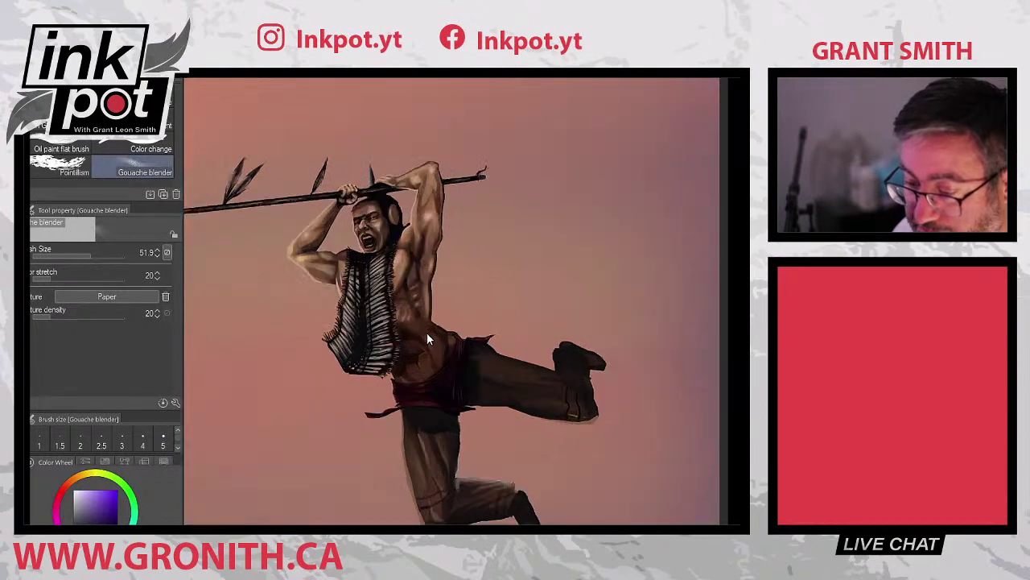
pyautogui.scroll(-1, 427, 332)
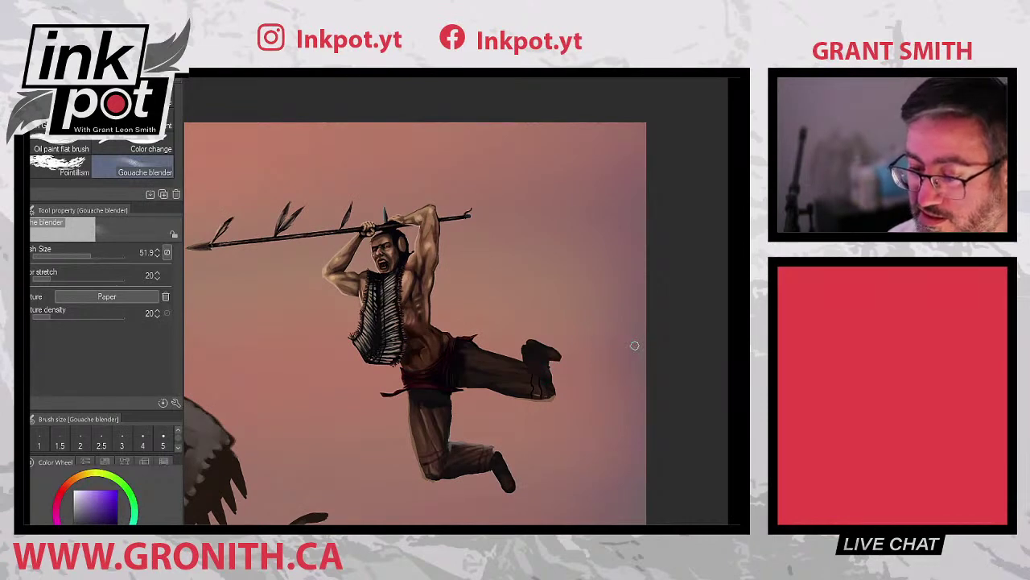
pyautogui.press('m')
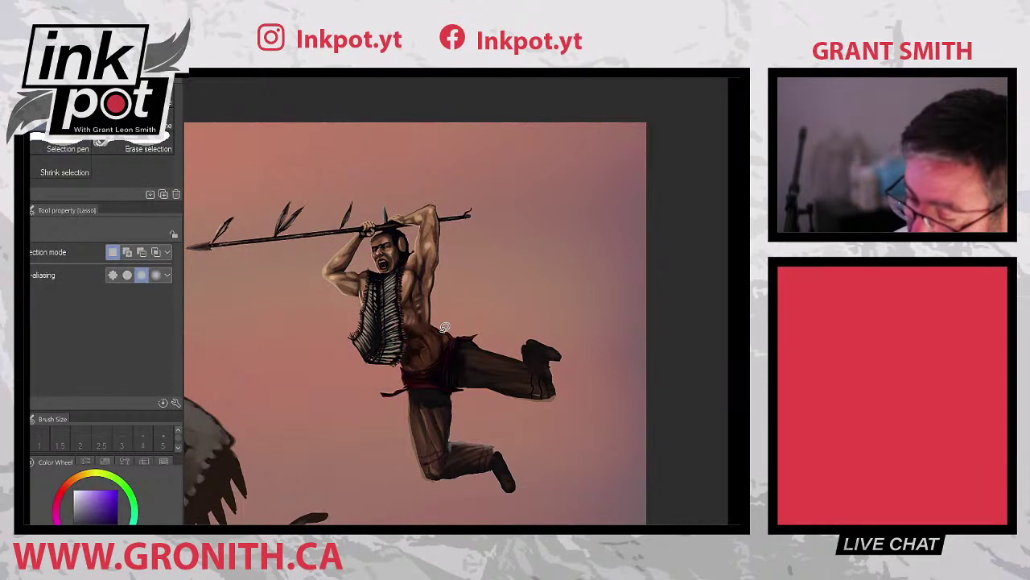
# - Lasso-select the warrior's belt and waist area, redrawing the selection until it fits
pyautogui.moveTo(445, 328)
pyautogui.mouseDown()
pyautogui.moveTo(433, 318)
pyautogui.moveTo(448, 305)
pyautogui.mouseUp()
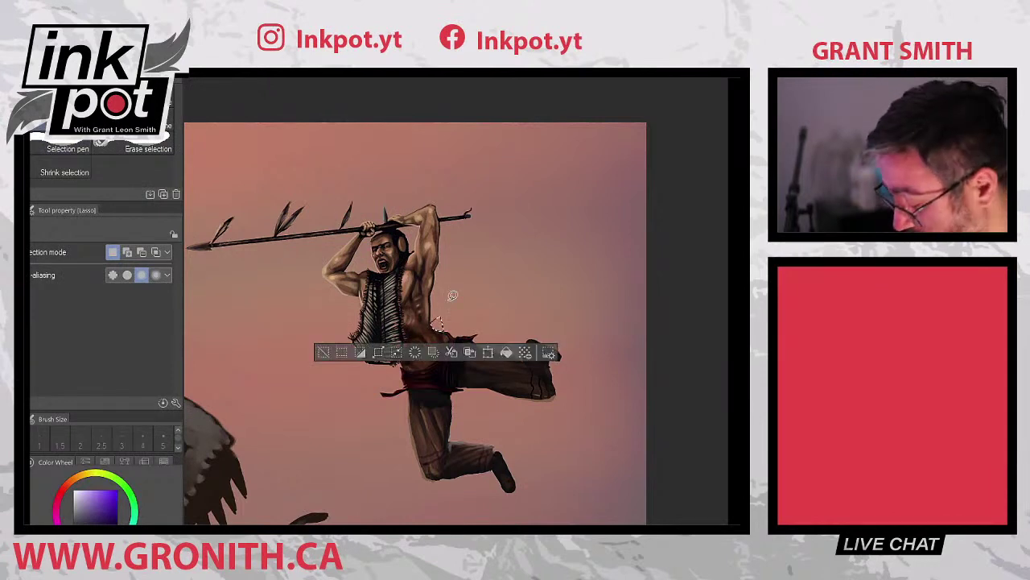
pyautogui.hotkey('ctrl', 'd')
pyautogui.moveTo(510, 295)
pyautogui.mouseDown()
pyautogui.moveTo(569, 275)
pyautogui.moveTo(561, 285)
pyautogui.mouseUp()
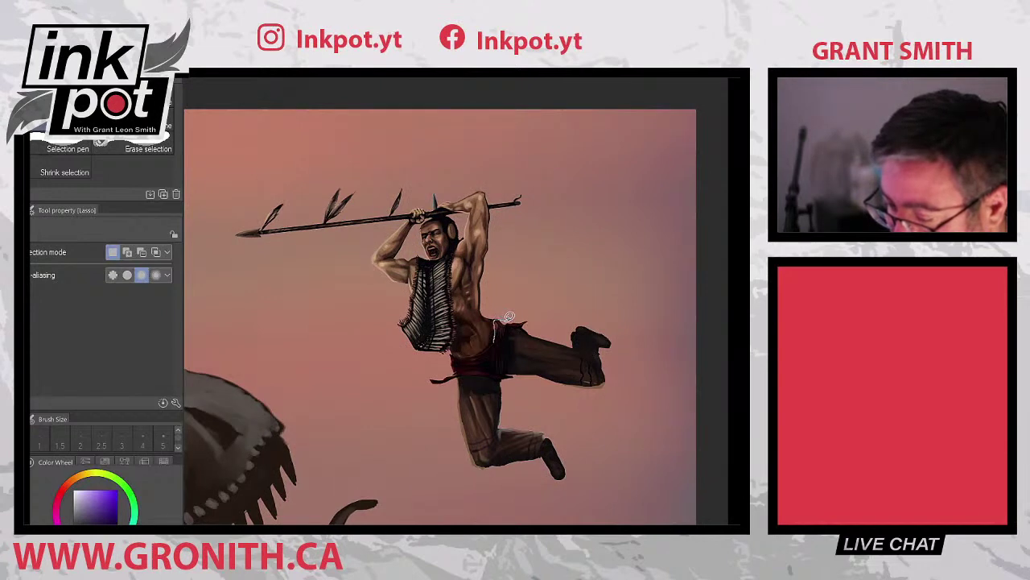
pyautogui.moveTo(506, 326); pyautogui.dragTo(502, 380)
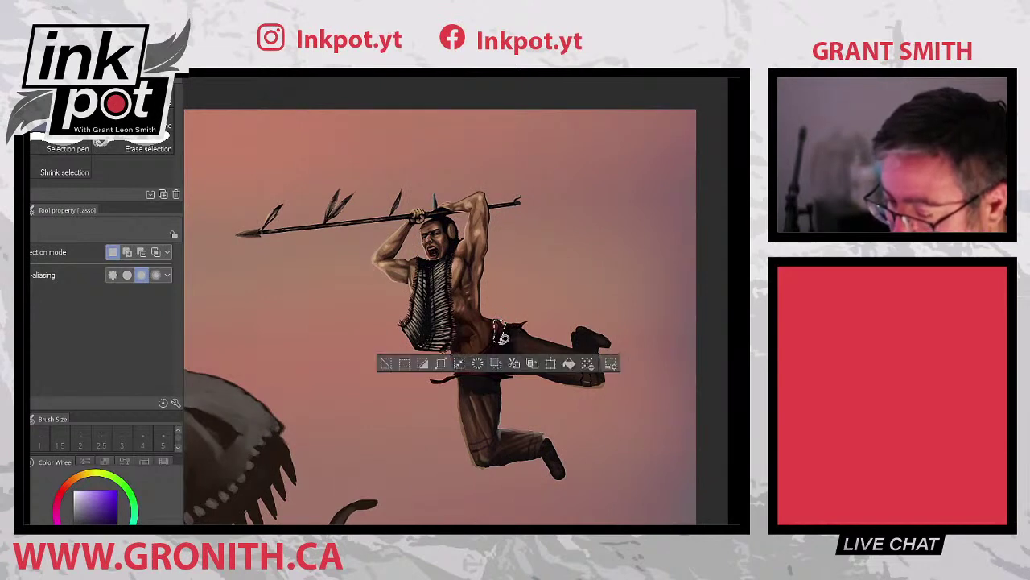
pyautogui.click(506, 413)
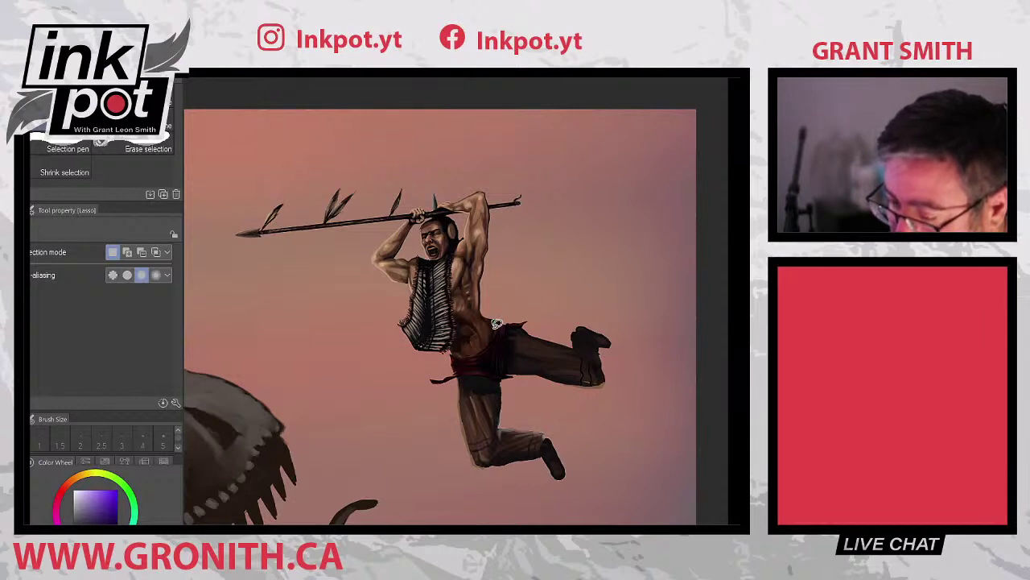
pyautogui.moveTo(498, 327); pyautogui.dragTo(488, 351)
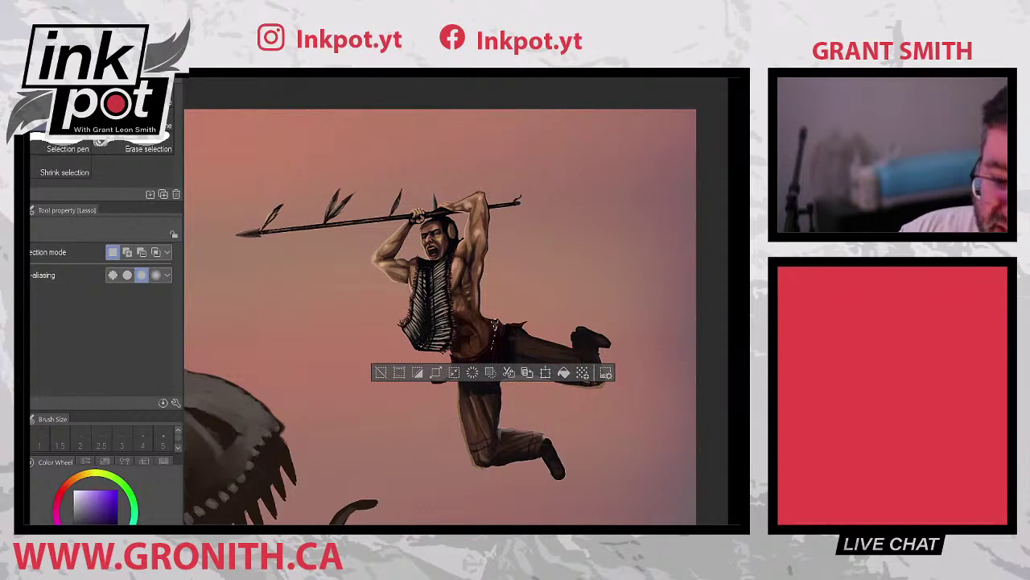
# - Paint the selected waist in a sampled reddish tone with Oil paint, smooth it, then deselect
pyautogui.press('b')
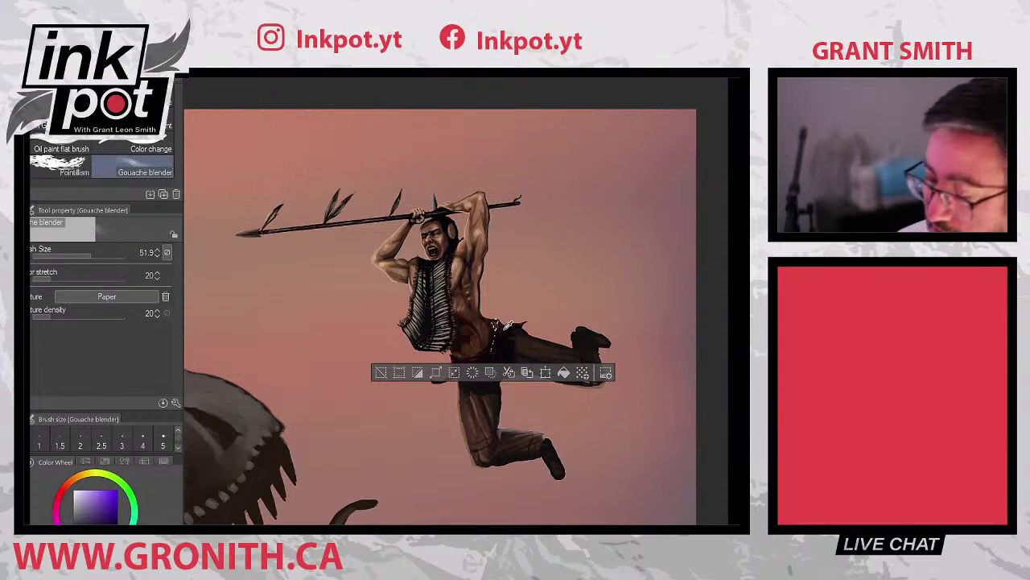
pyautogui.keyDown('alt'); pyautogui.click(496, 342); pyautogui.keyUp('alt')
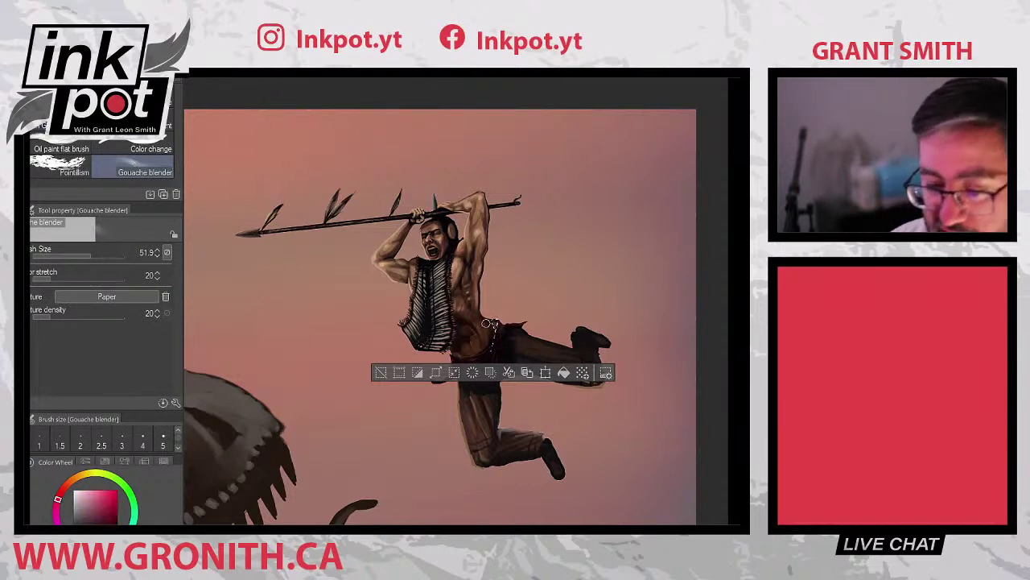
pyautogui.press('b')
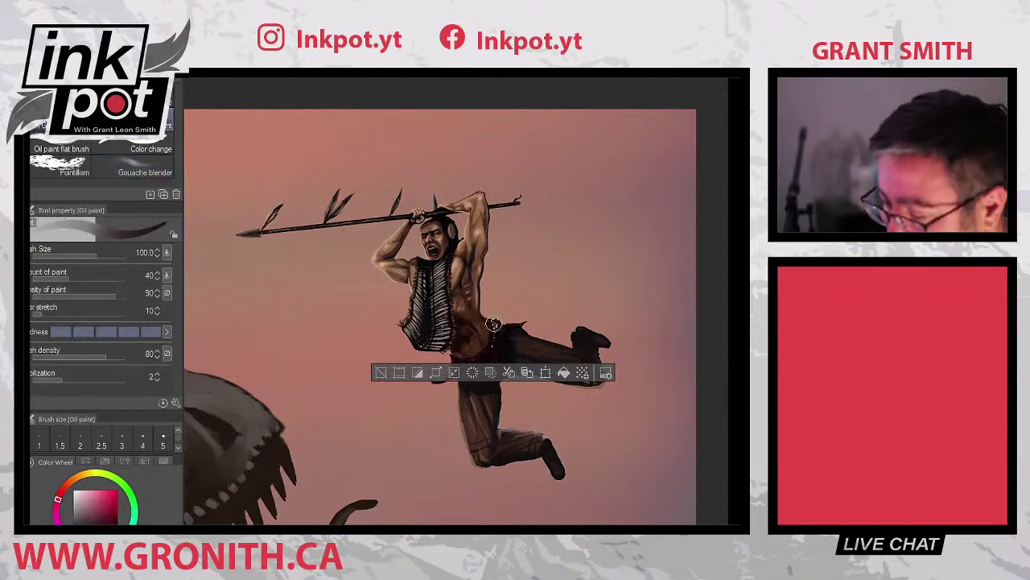
pyautogui.press('p')
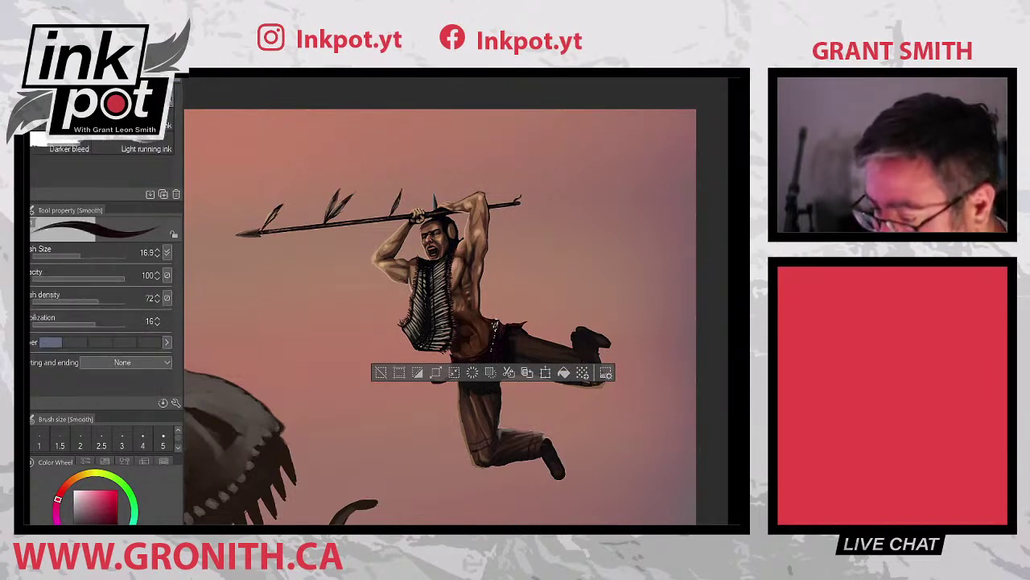
pyautogui.hotkey('ctrl', 'd')
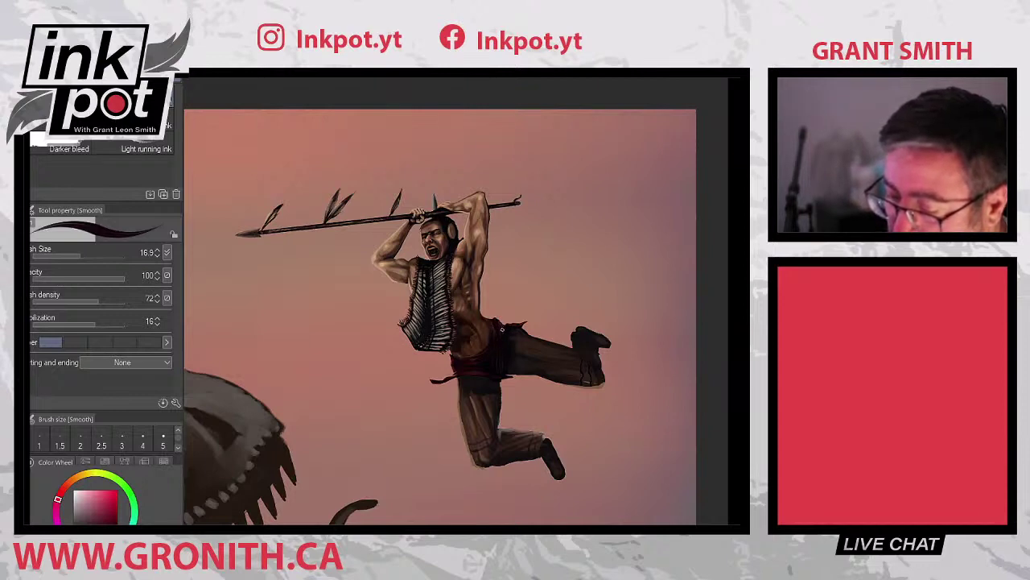
# - Darken the waist sash with sampled hip reds and maroons using Lighter ink and the Smooth blender
pyautogui.keyDown('alt'); pyautogui.click(479, 354); pyautogui.keyUp('alt')
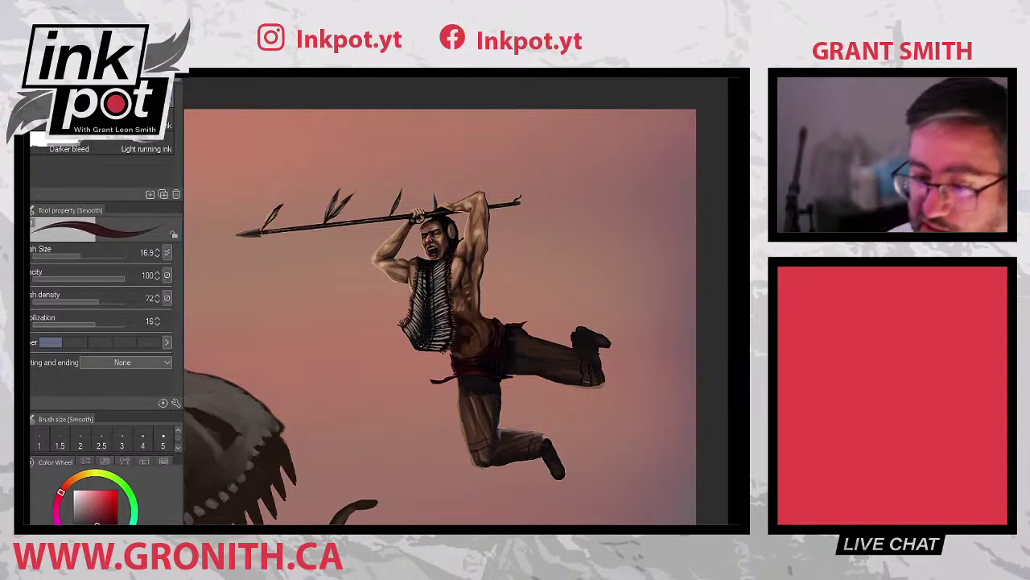
pyautogui.press('b')
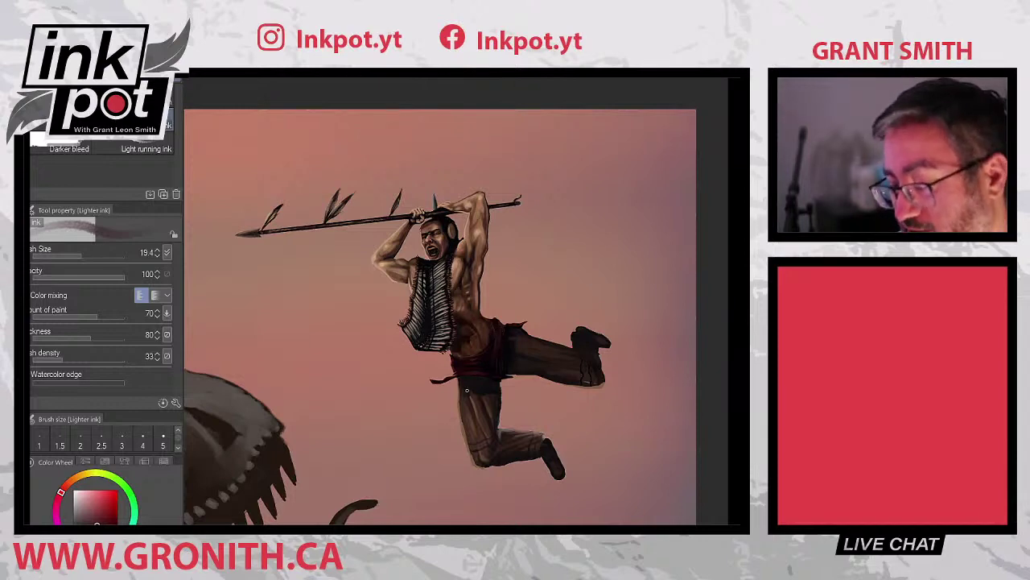
pyautogui.press('j')
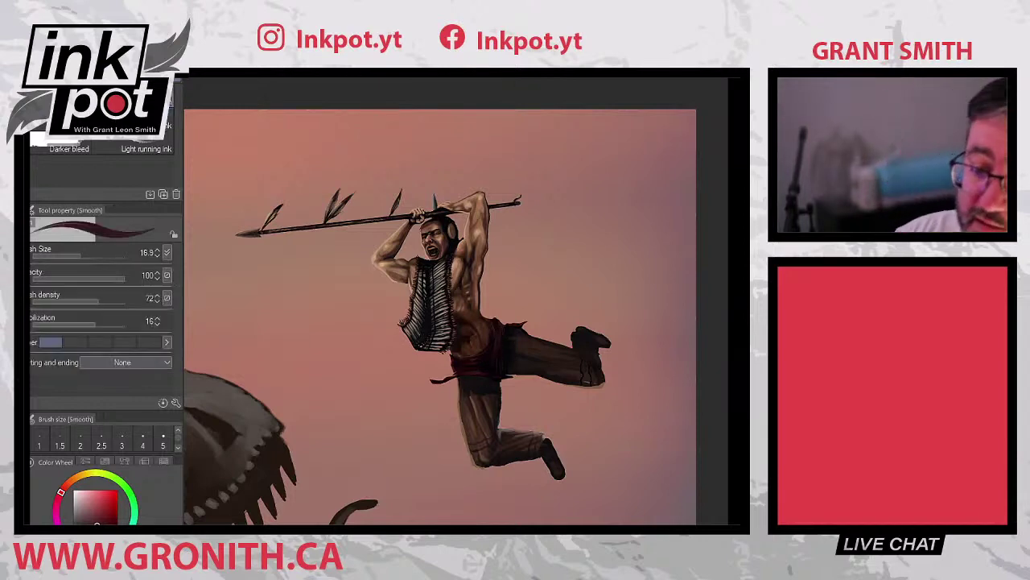
pyautogui.keyDown('alt'); pyautogui.click(510, 342); pyautogui.keyUp('alt')
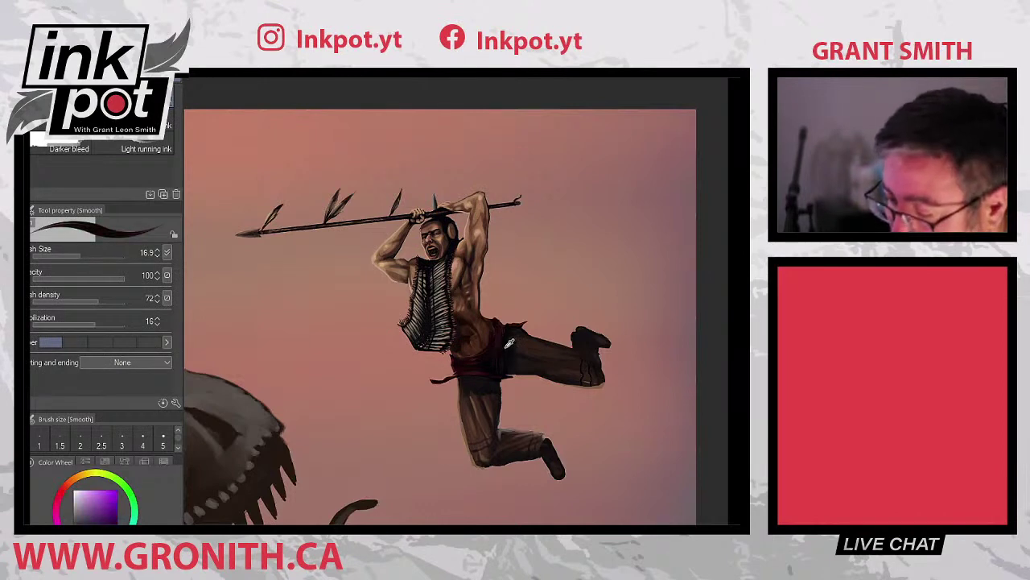
pyautogui.keyDown('alt'); pyautogui.click(509, 344); pyautogui.keyUp('alt')
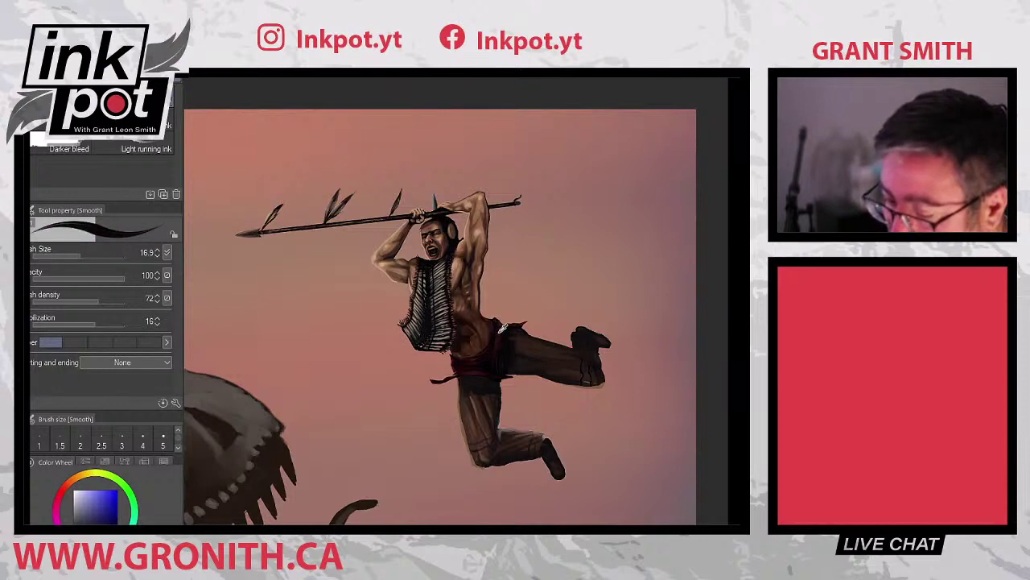
pyautogui.keyDown('alt'); pyautogui.click(499, 342); pyautogui.keyUp('alt')
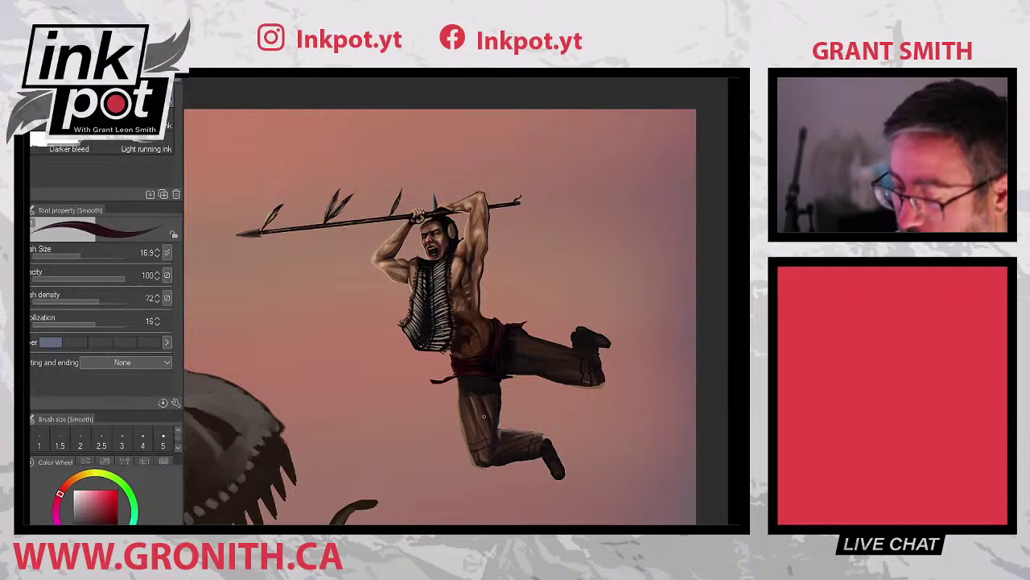
# - Eyedrop a darker tone from the trousers and sash, then switch to the Hard eraser
pyautogui.scroll(-3, 485, 416)
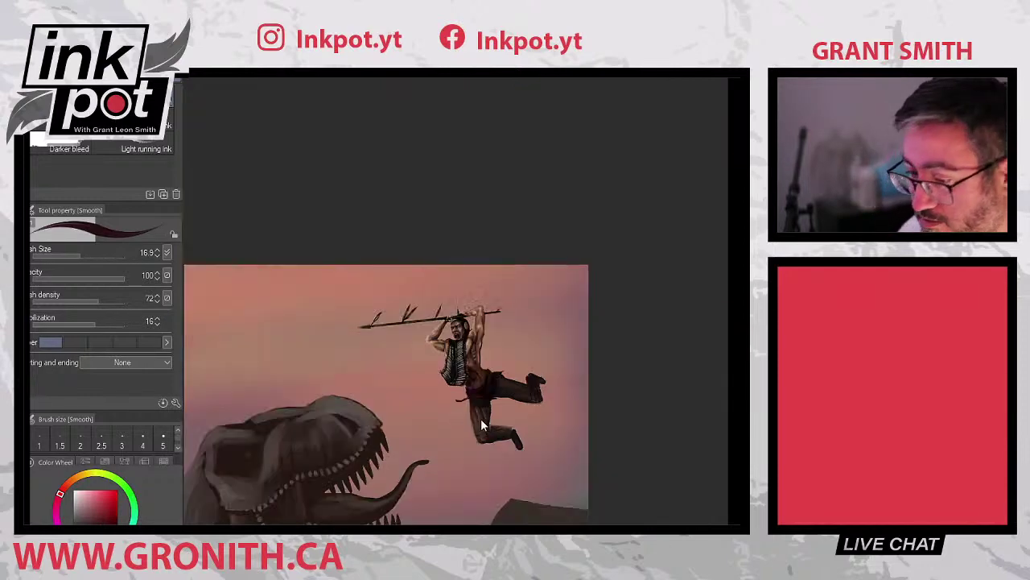
pyautogui.scroll(4, 480, 419)
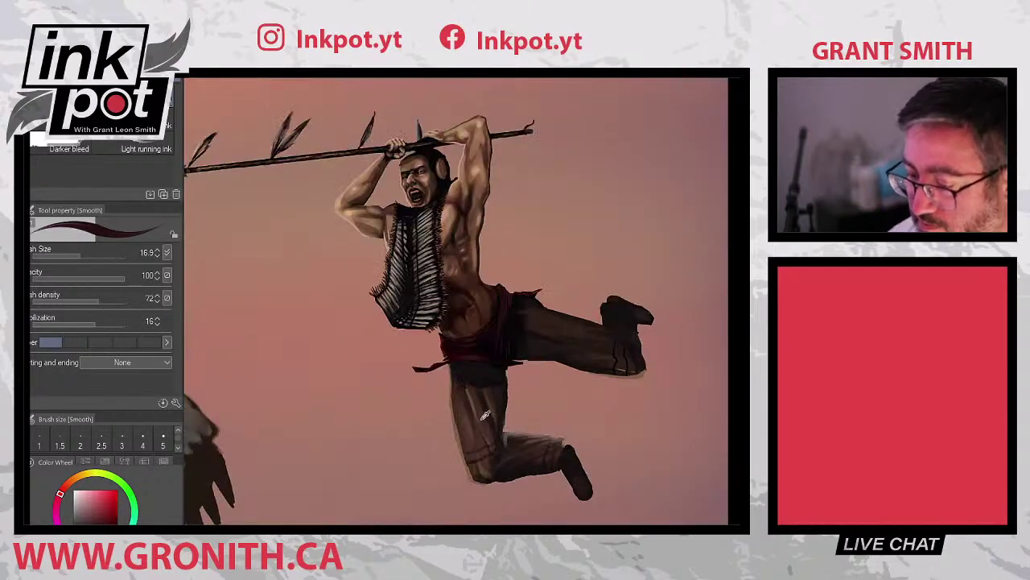
pyautogui.keyDown('alt'); pyautogui.click(502, 338); pyautogui.keyUp('alt')
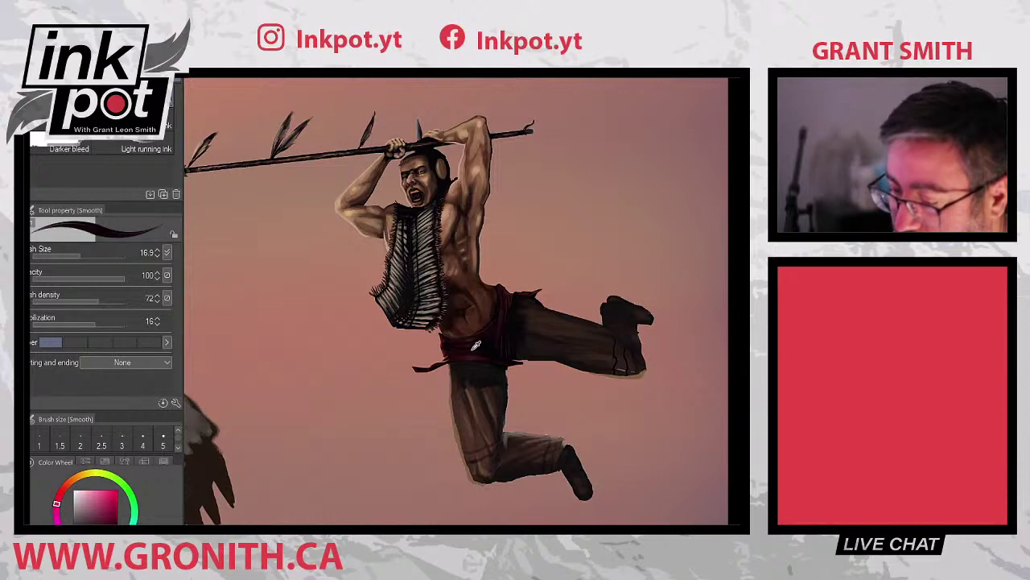
pyautogui.keyDown('alt'); pyautogui.click(465, 353); pyautogui.keyUp('alt')
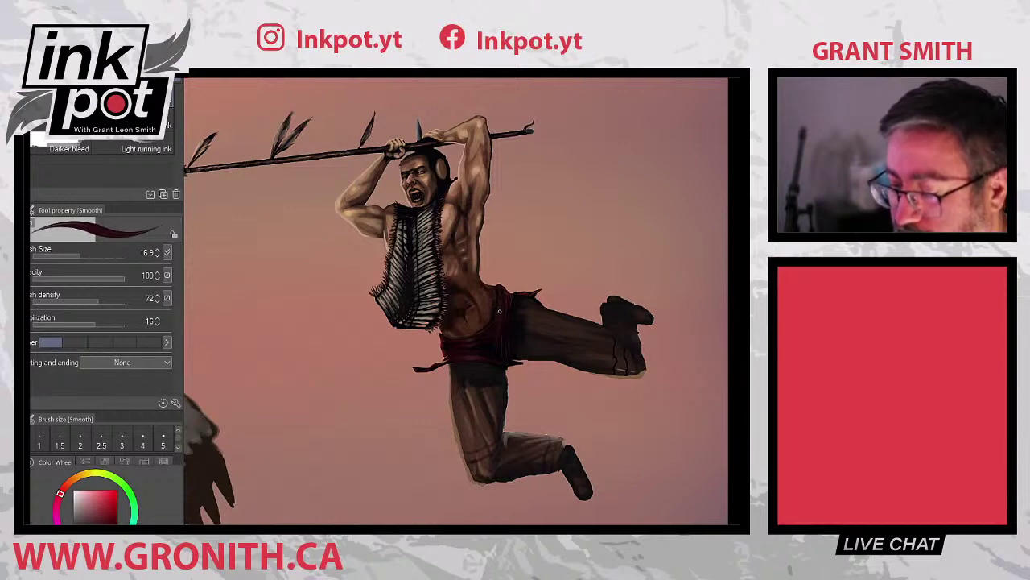
pyautogui.keyDown('alt'); pyautogui.click(495, 336); pyautogui.keyUp('alt')
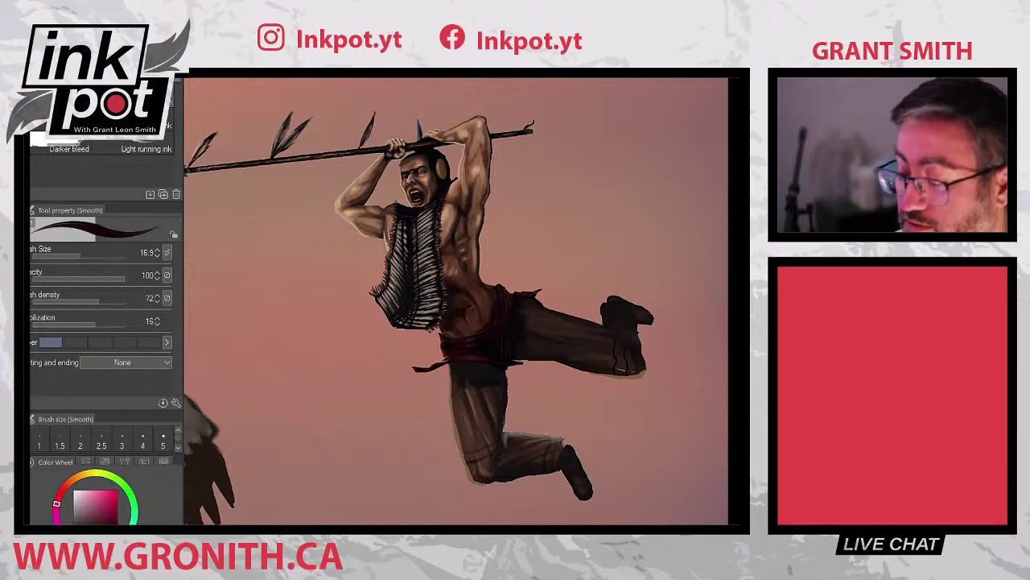
pyautogui.press('e')
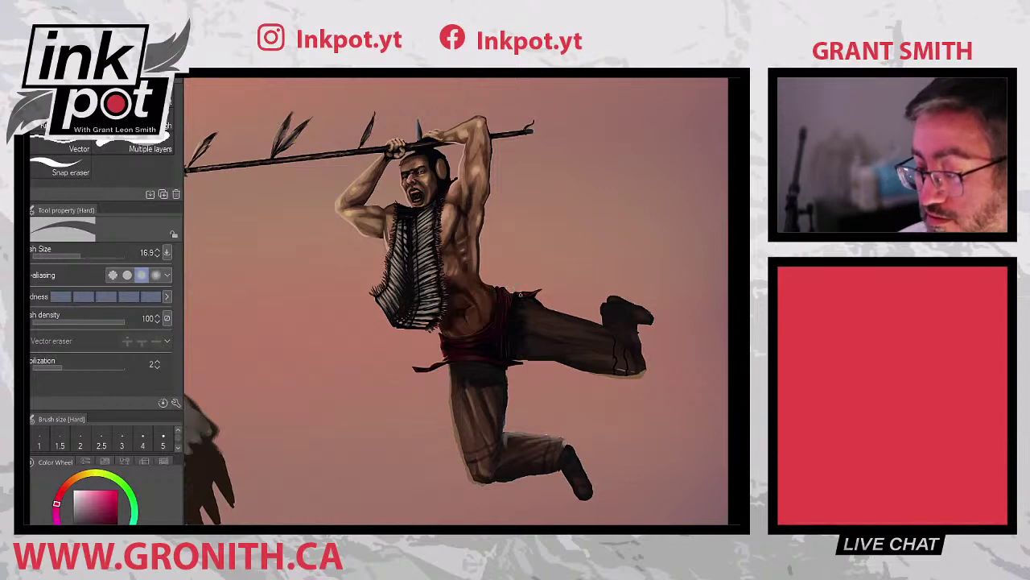
# - Eyedrop purple and chest red, ending on a cool blue-grey from the trousers
pyautogui.keyDown('alt'); pyautogui.click(519, 294); pyautogui.keyUp('alt')
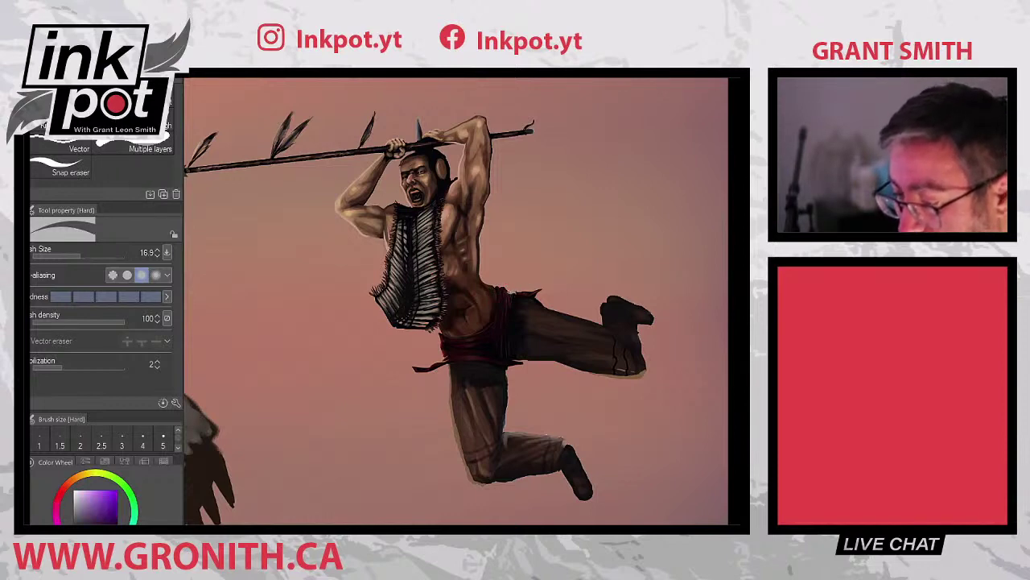
pyautogui.keyDown('alt'); pyautogui.click(512, 288); pyautogui.keyUp('alt')
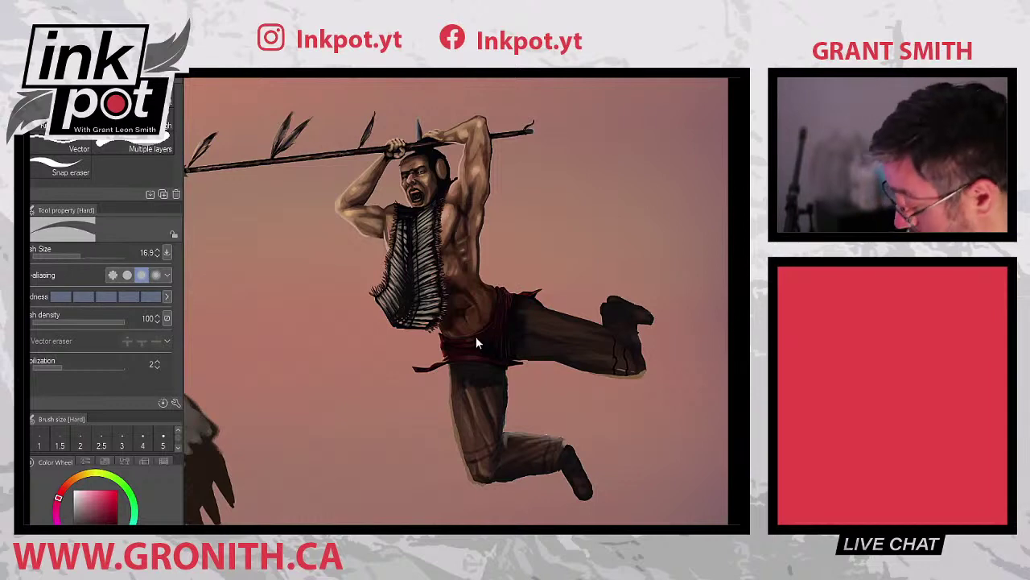
pyautogui.scroll(-4, 475, 338)
pyautogui.scroll(5, 476, 338)
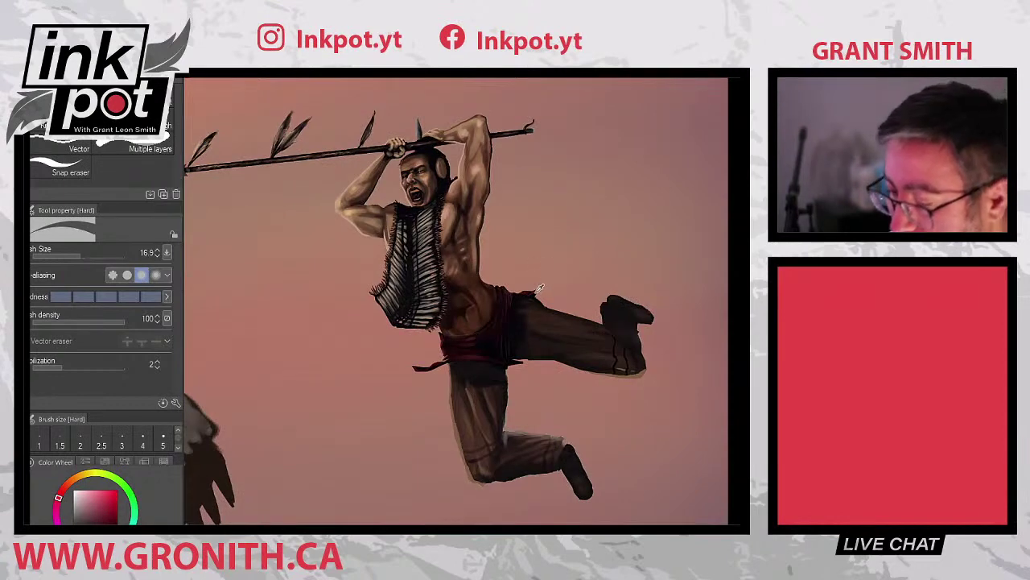
pyautogui.keyDown('alt'); pyautogui.click(537, 290); pyautogui.keyUp('alt')
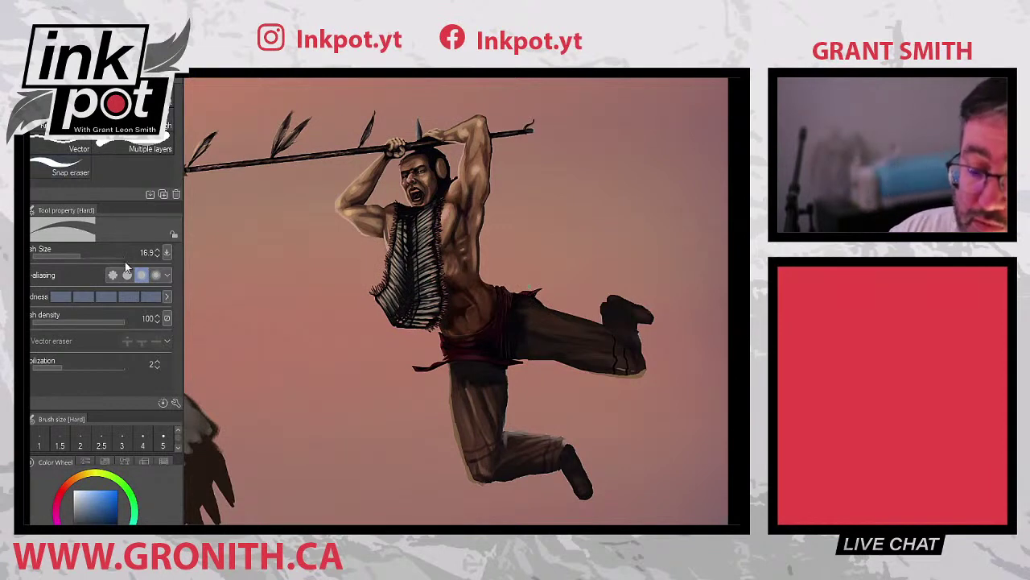
# - Select the Lighter ink brush and eyedrop the sash's rose-mauve as the drawing colour
pyautogui.press('p')
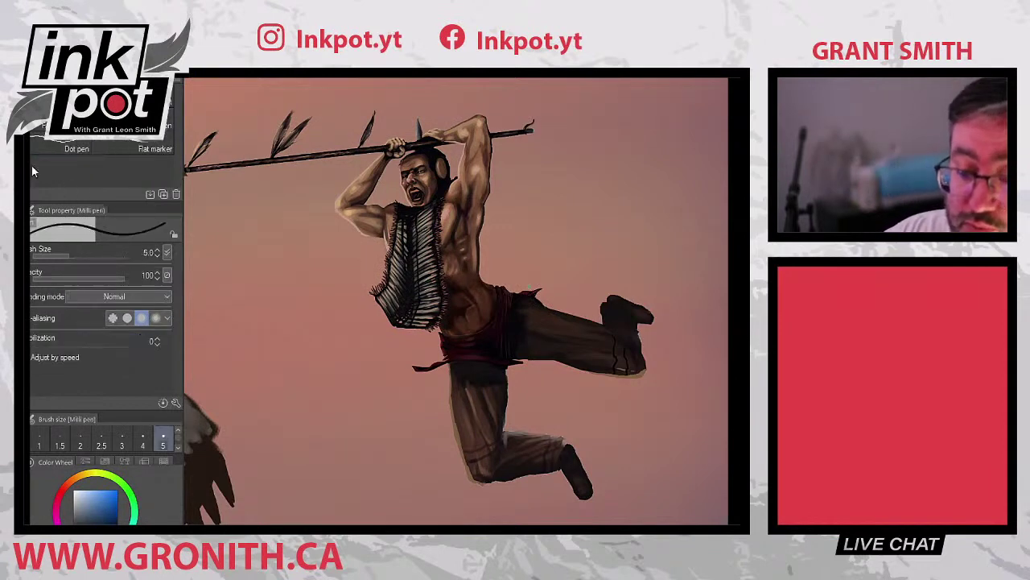
pyautogui.press('b')
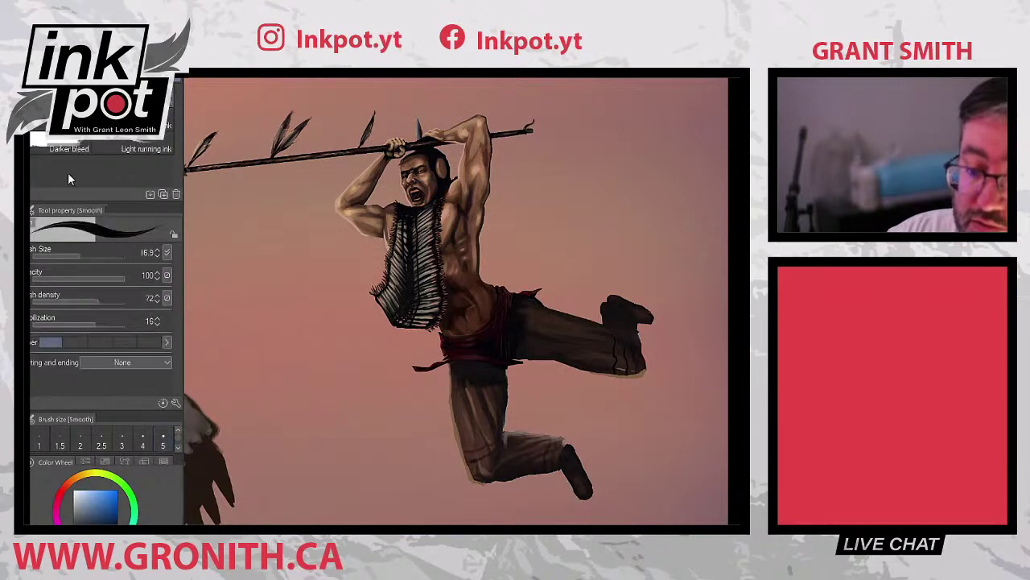
pyautogui.click(166, 121)
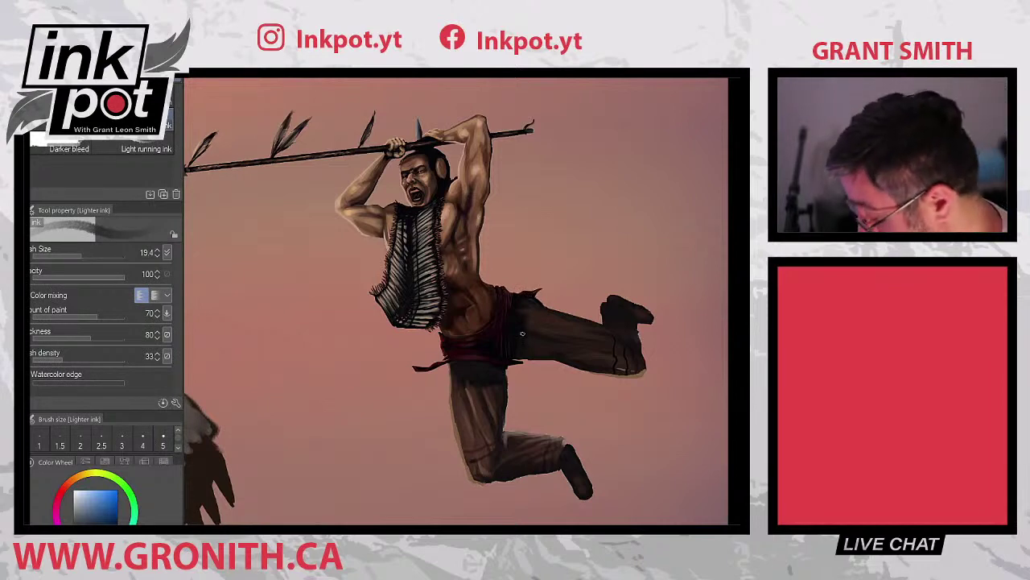
pyautogui.keyDown('alt'); pyautogui.click(485, 354); pyautogui.keyUp('alt')
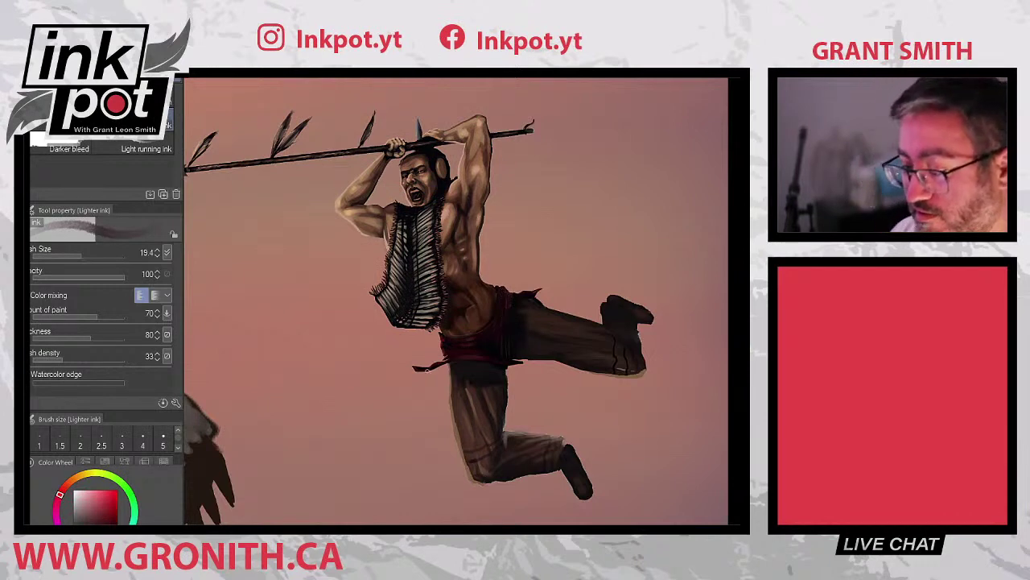
# - Zoom out and pan right to frame the warrior, T-rex and cliff together
pyautogui.scroll(-1, 426, 369)
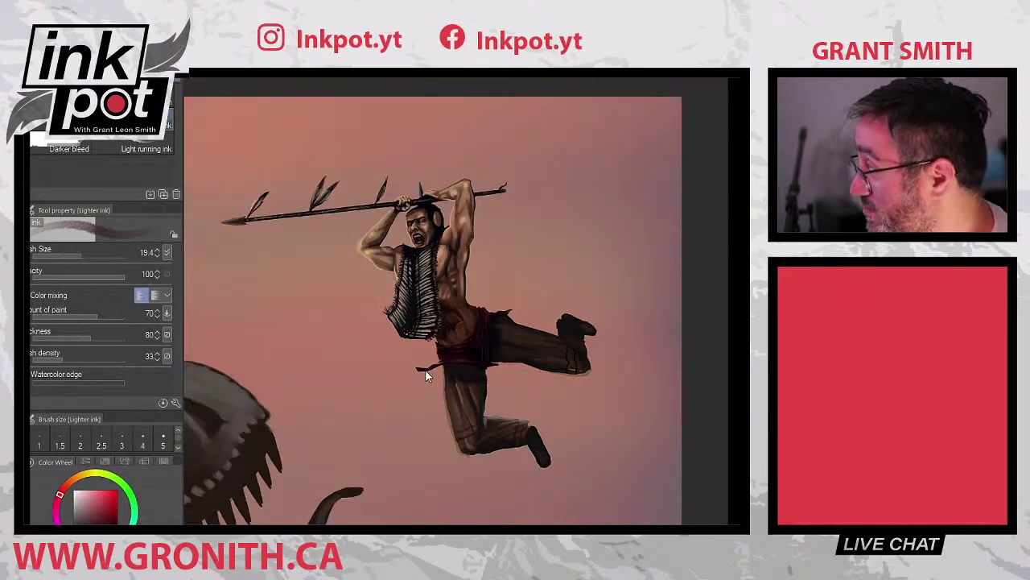
pyautogui.scroll(-2, 425, 369)
pyautogui.scroll(2, 425, 370)
pyautogui.scroll(-2, 425, 370)
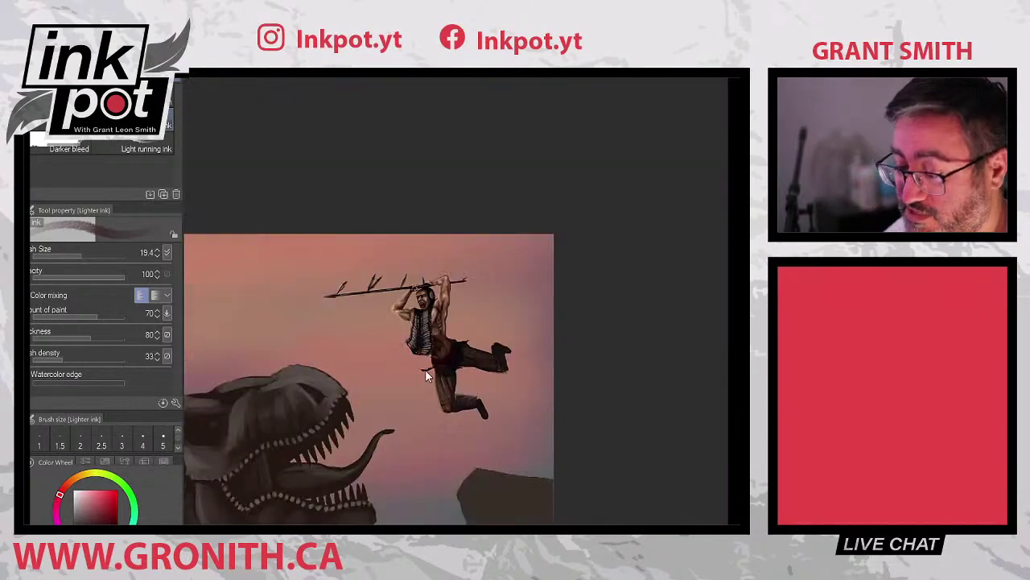
pyautogui.scroll(2, 425, 370)
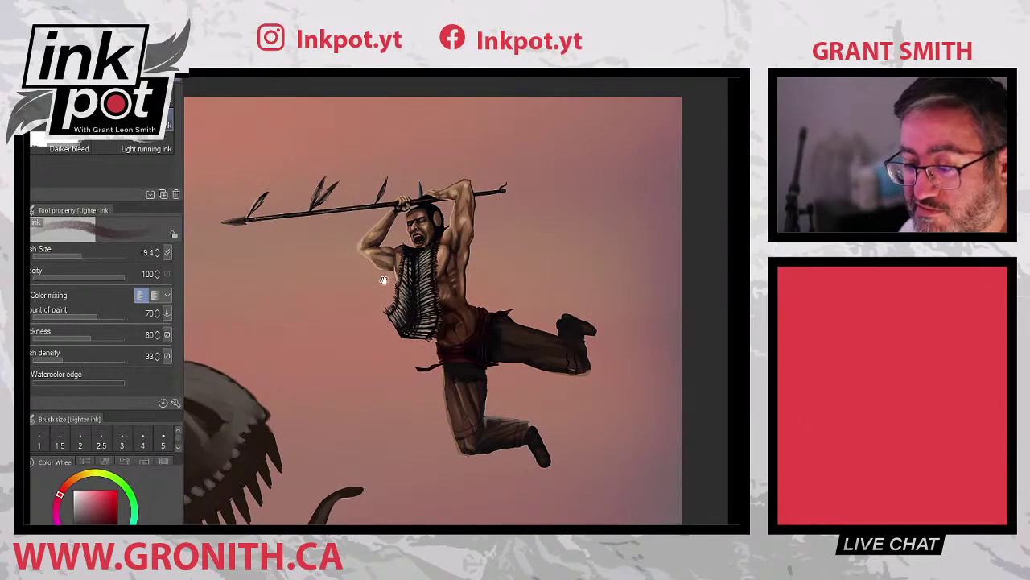
pyautogui.moveTo(425, 369); pyautogui.dragTo(493, 302)
pyautogui.scroll(-2, 495, 301)
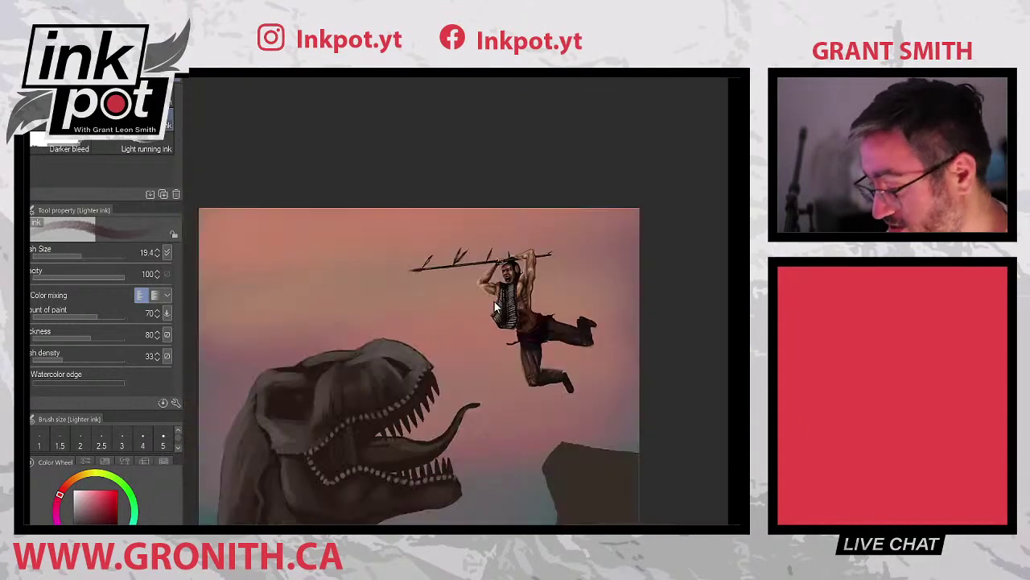
pyautogui.moveTo(460, 276); pyautogui.dragTo(484, 281)
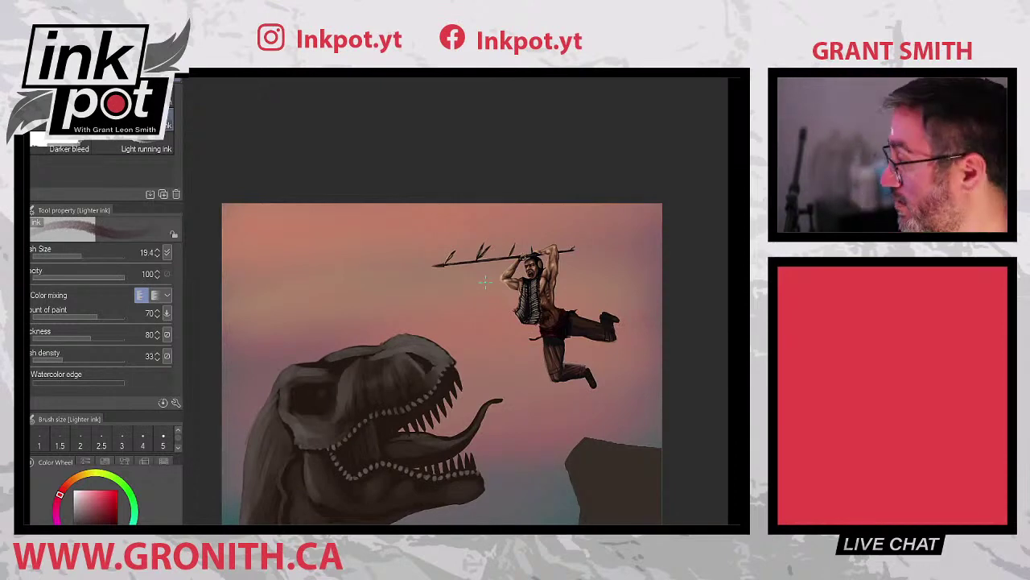
# - Hide the original warrior and show the lower alternate pose near the T-rex's snout
pyautogui.scroll(-3, 484, 280)
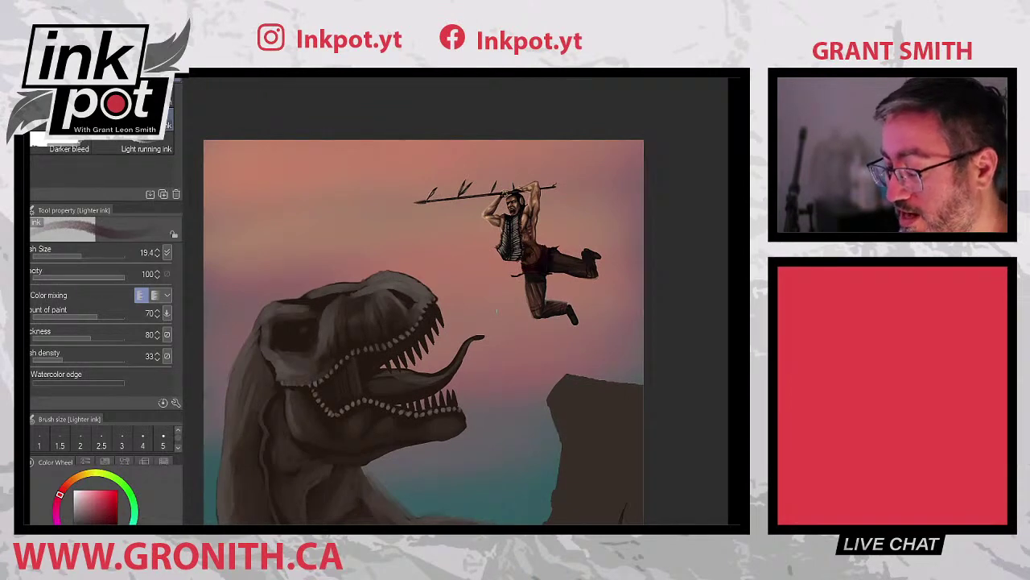
pyautogui.hotkey('ctrl', 'z')
pyautogui.hotkey('ctrl', 'y')
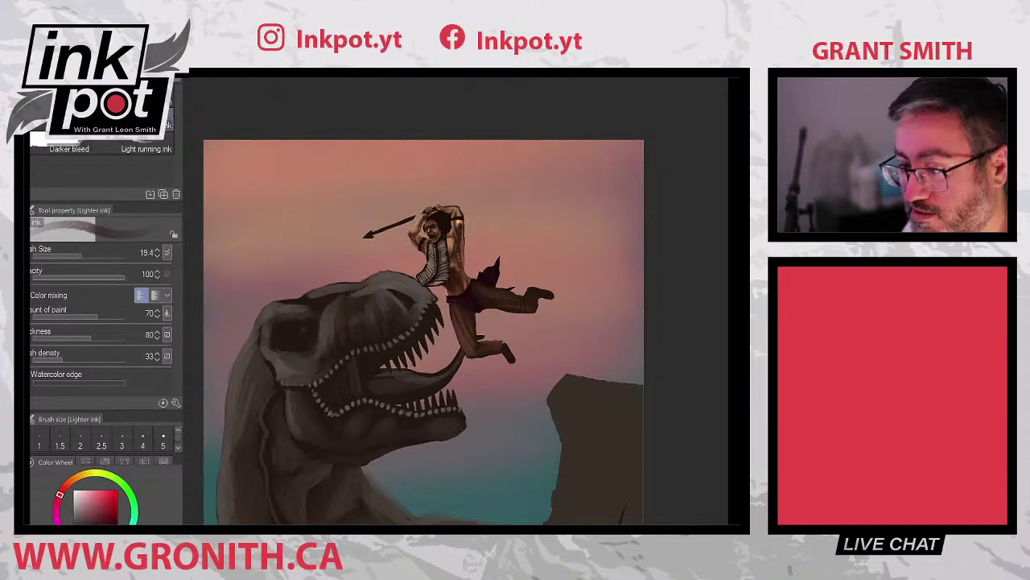
pyautogui.press('k')
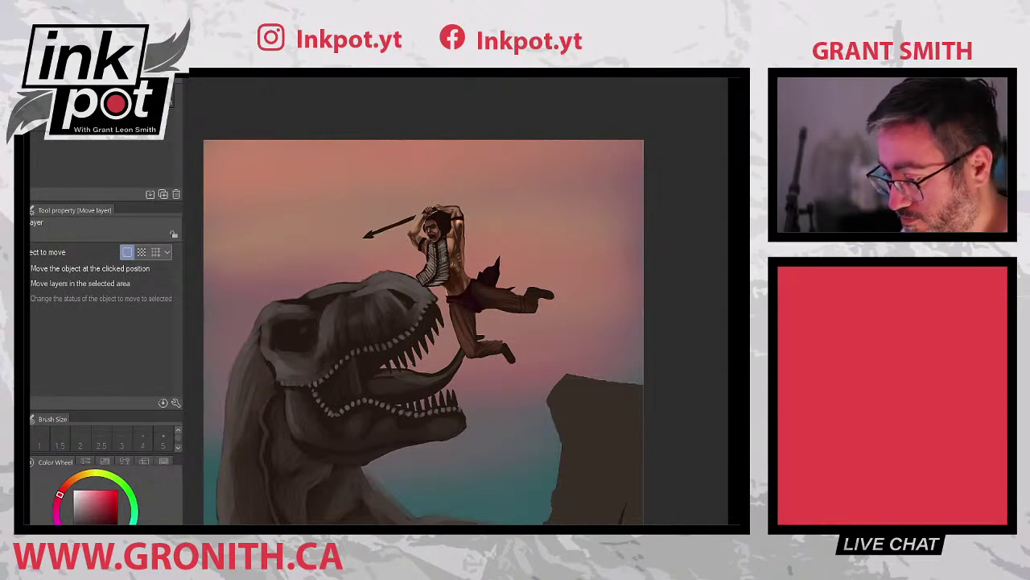
# - Move the alternate warrior pose up and to the right with Free Transform
pyautogui.hotkey('ctrl', 't')
pyautogui.moveTo(487, 293); pyautogui.dragTo(547, 272)
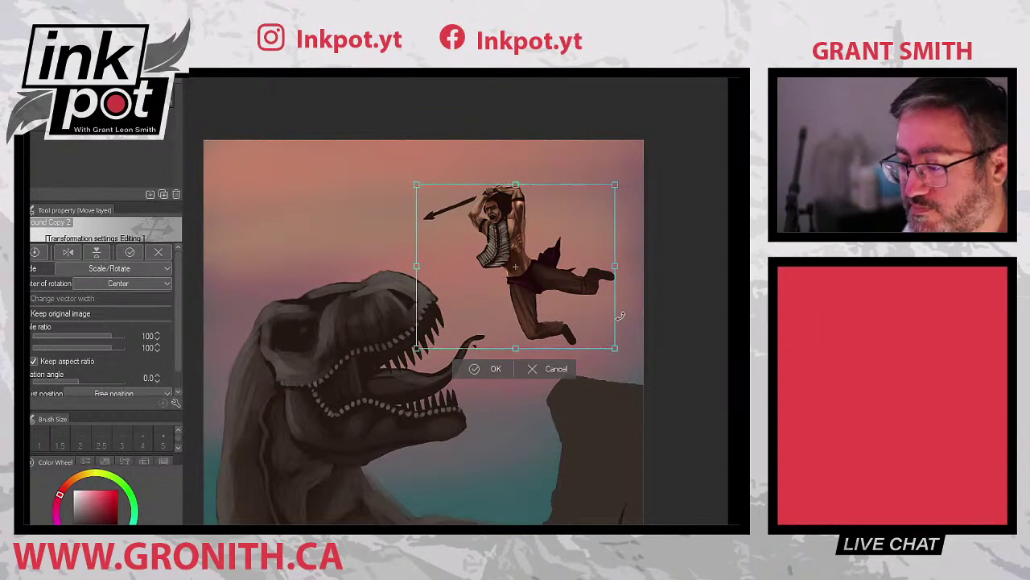
pyautogui.press('Return')
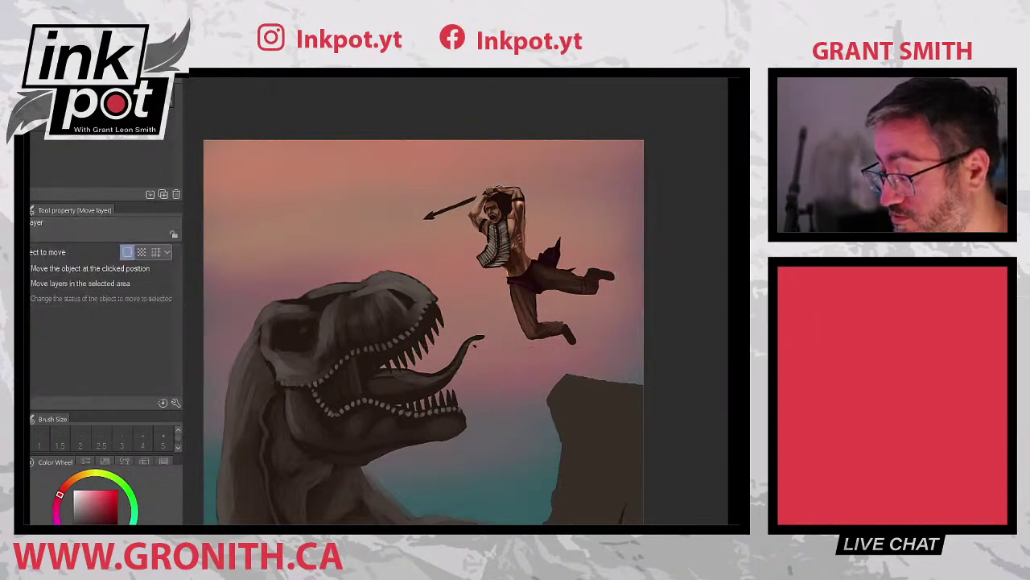
# - Toggle between the two warrior poses to compare them, leaving the original visible
pyautogui.hotkey('ctrl', 'z')
pyautogui.hotkey('ctrl', 'y')
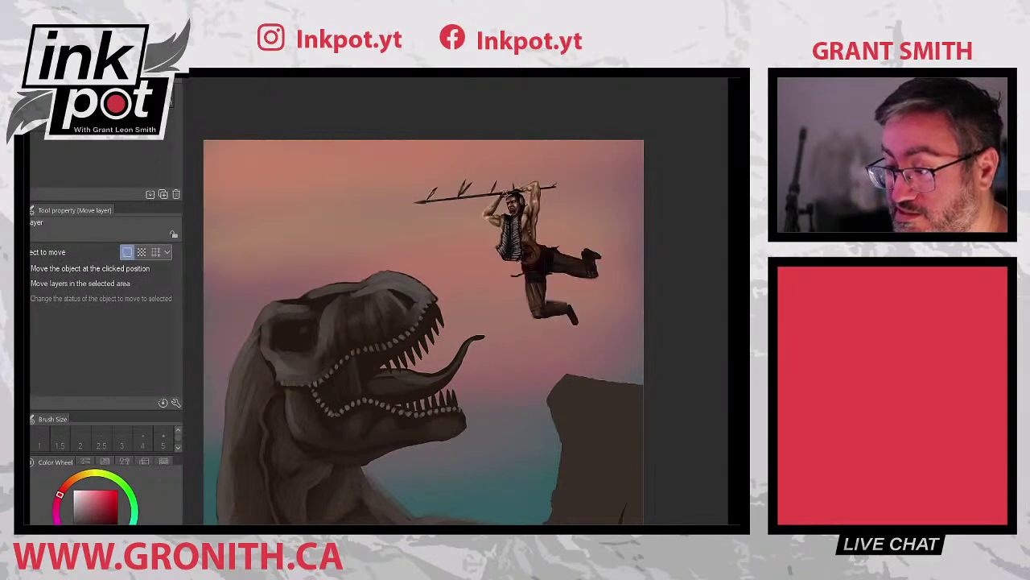
pyautogui.hotkey('ctrl', 'z')
pyautogui.hotkey('ctrl', 'y')
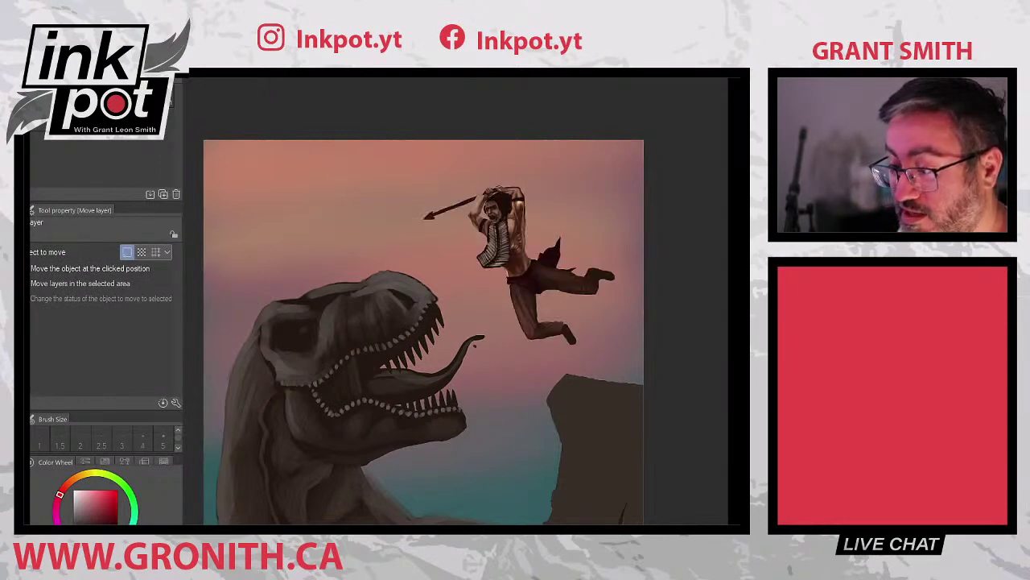
pyautogui.hotkey('ctrl', 'z')
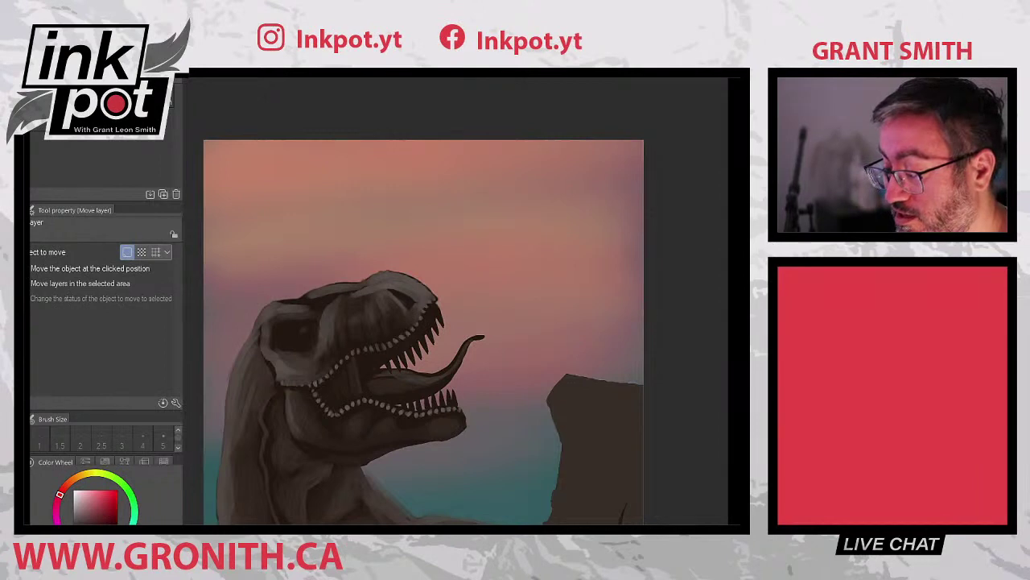
pyautogui.hotkey('ctrl', 'y')
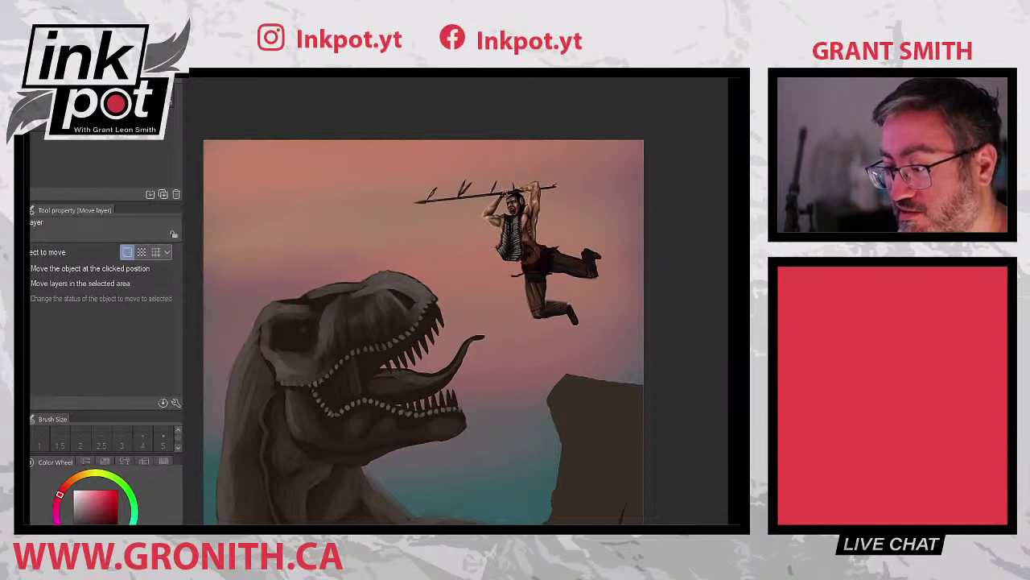
pyautogui.hotkey('ctrl', 'z')
pyautogui.hotkey('ctrl', 'y')
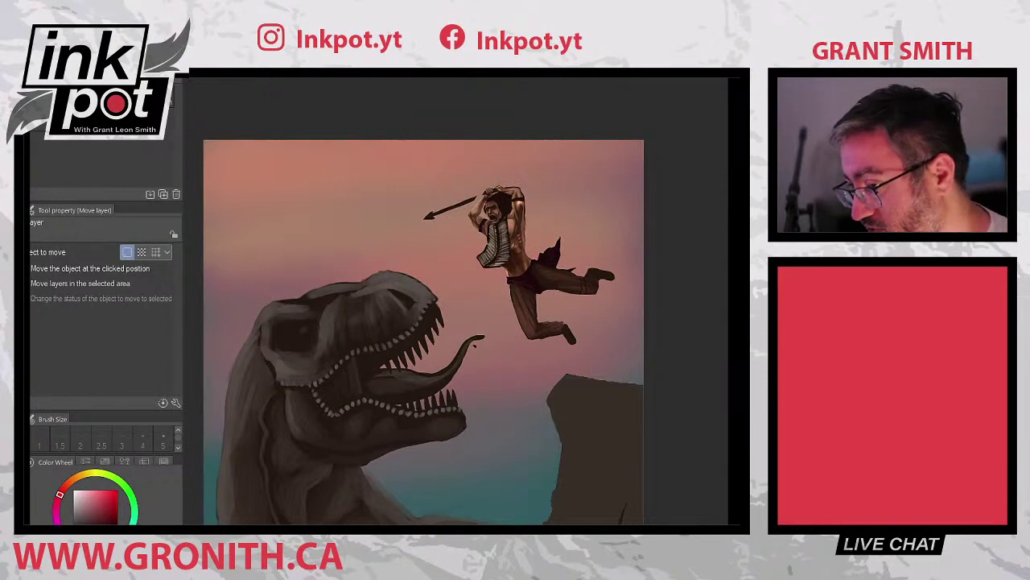
pyautogui.hotkey('ctrl', 'z')
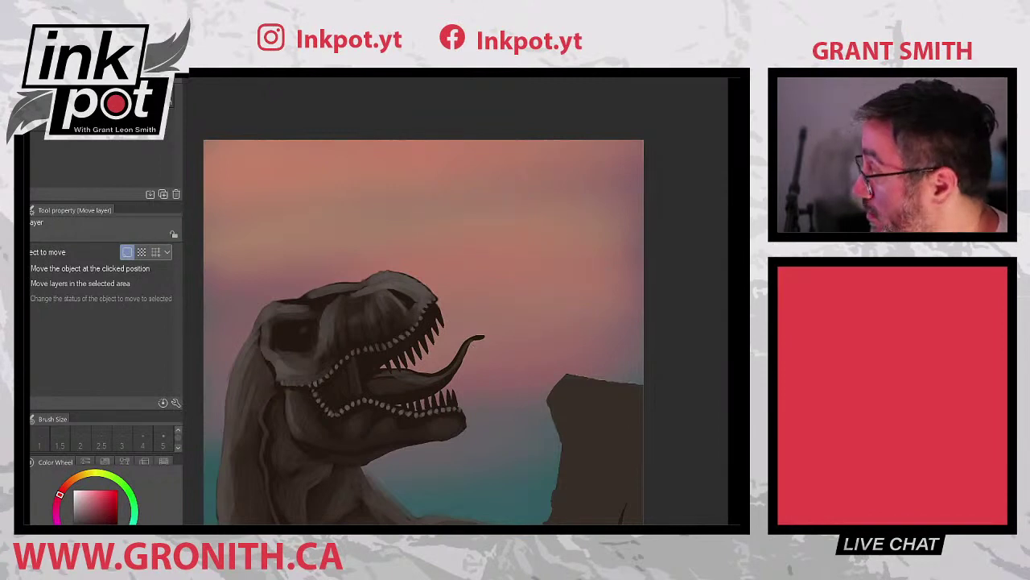
pyautogui.hotkey('ctrl', 'y')
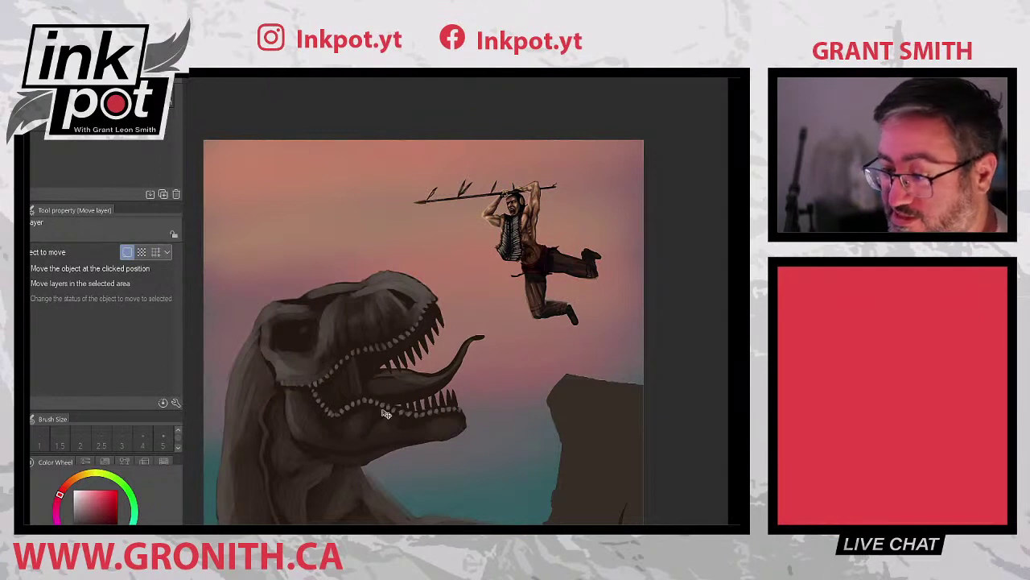
pyautogui.scroll(-2, 604, 383)
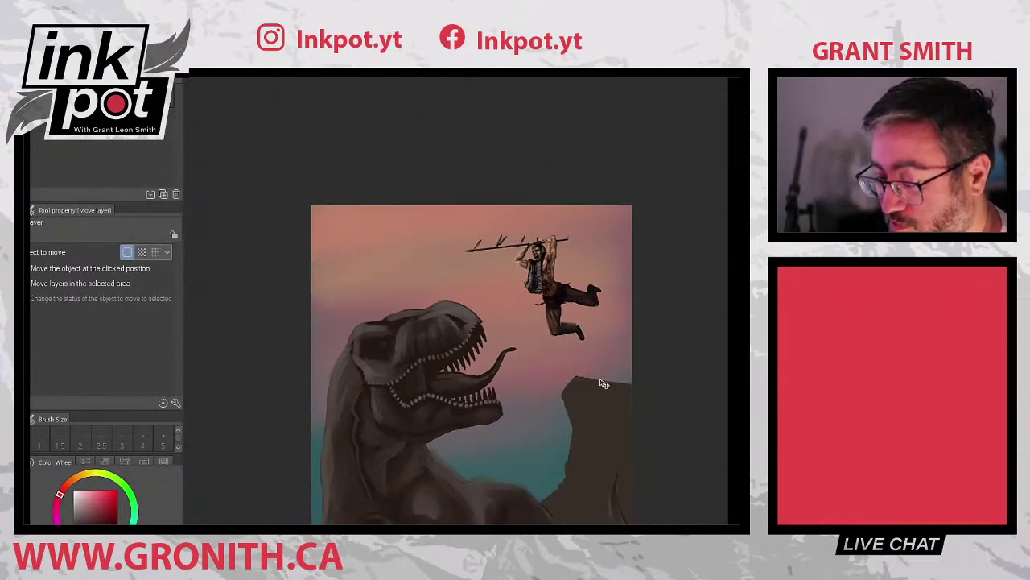
pyautogui.scroll(1, 604, 384)
pyautogui.scroll(-3, 561, 312)
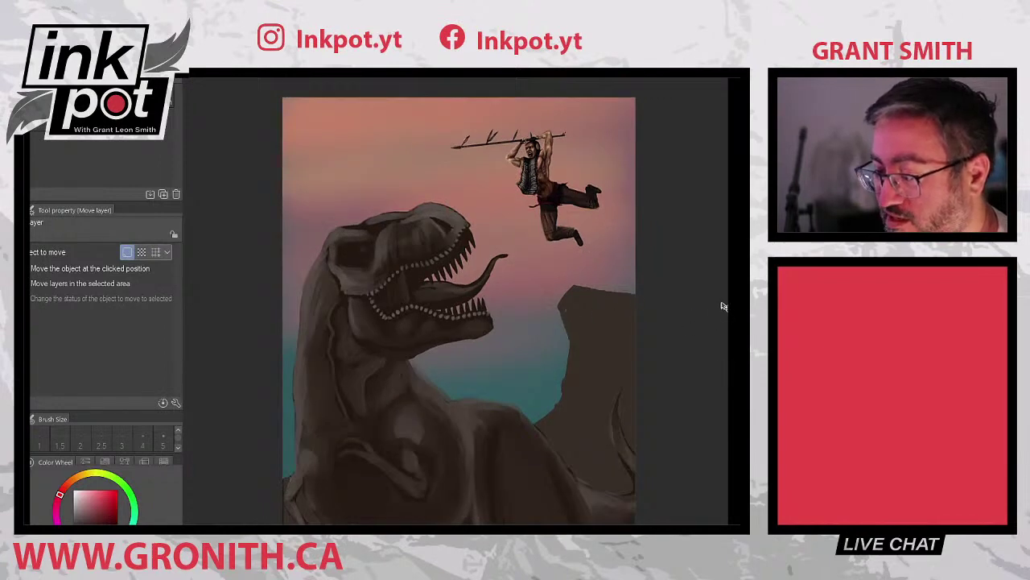
pyautogui.scroll(1, 722, 305)
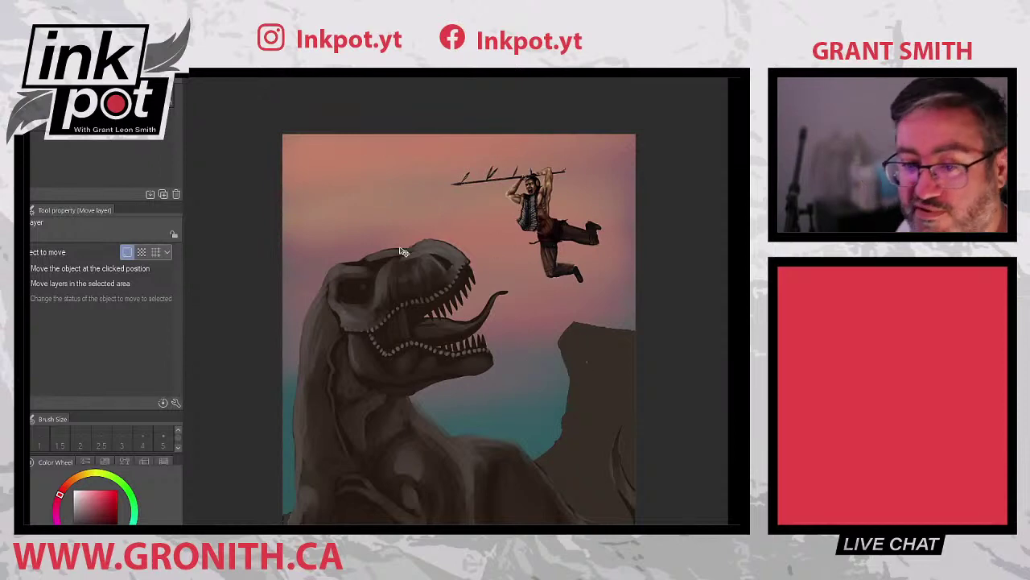
# - Try freehand lasso selections around the warrior, the T-rex head and the warrior's foot, clearing each
pyautogui.press('m')
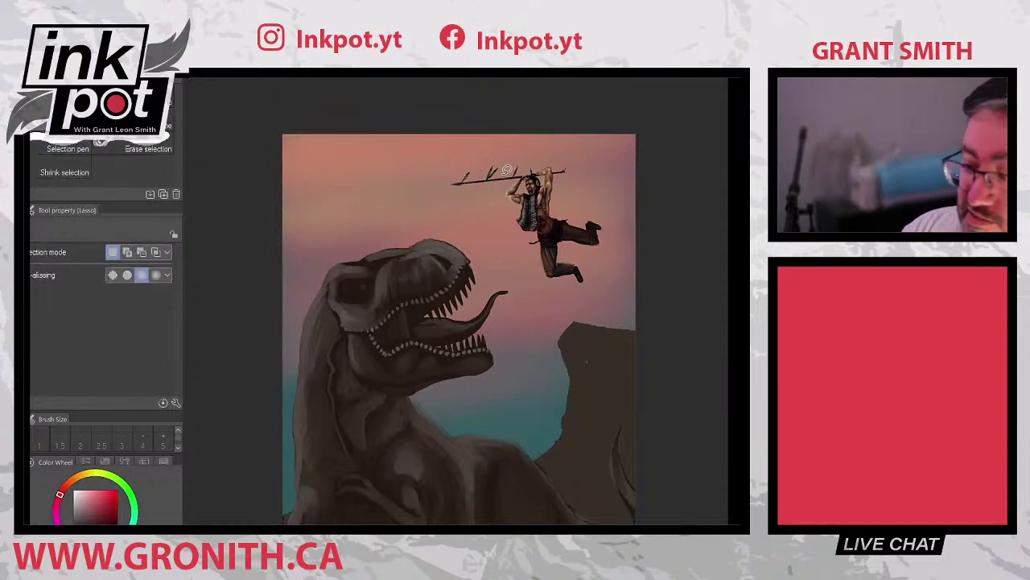
pyautogui.moveTo(514, 151)
pyautogui.mouseDown()
pyautogui.moveTo(474, 148)
pyautogui.moveTo(356, 213)
pyautogui.moveTo(309, 296)
pyautogui.moveTo(330, 361)
pyautogui.moveTo(453, 409)
pyautogui.moveTo(582, 338)
pyautogui.moveTo(605, 174)
pyautogui.moveTo(496, 128)
pyautogui.mouseUp()
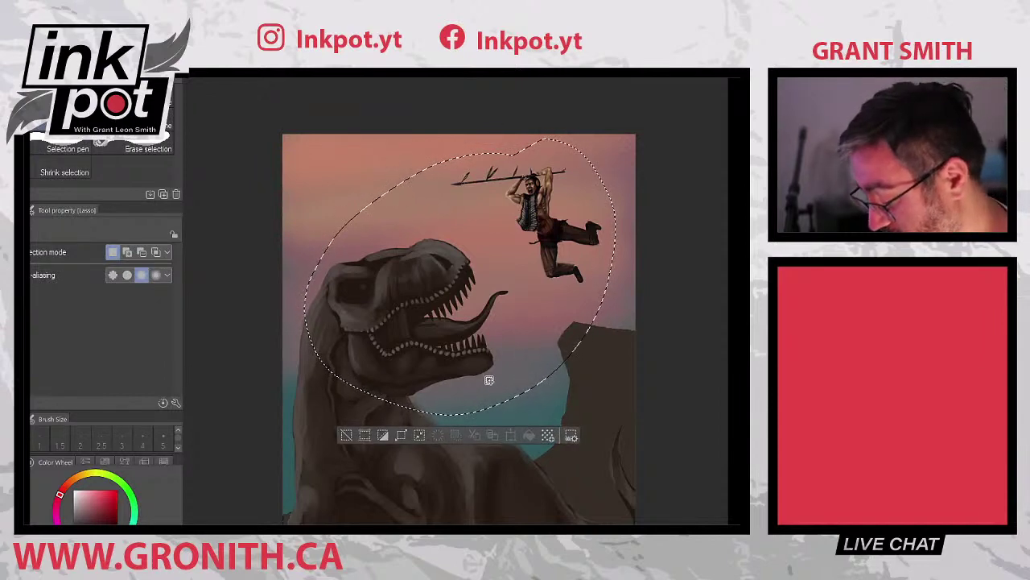
pyautogui.hotkey('ctrl', 'd')
pyautogui.moveTo(459, 393)
pyautogui.mouseDown()
pyautogui.moveTo(572, 267)
pyautogui.moveTo(583, 227)
pyautogui.moveTo(553, 152)
pyautogui.moveTo(480, 149)
pyautogui.moveTo(369, 189)
pyautogui.moveTo(310, 267)
pyautogui.moveTo(322, 331)
pyautogui.moveTo(429, 416)
pyautogui.moveTo(455, 422)
pyautogui.mouseUp()
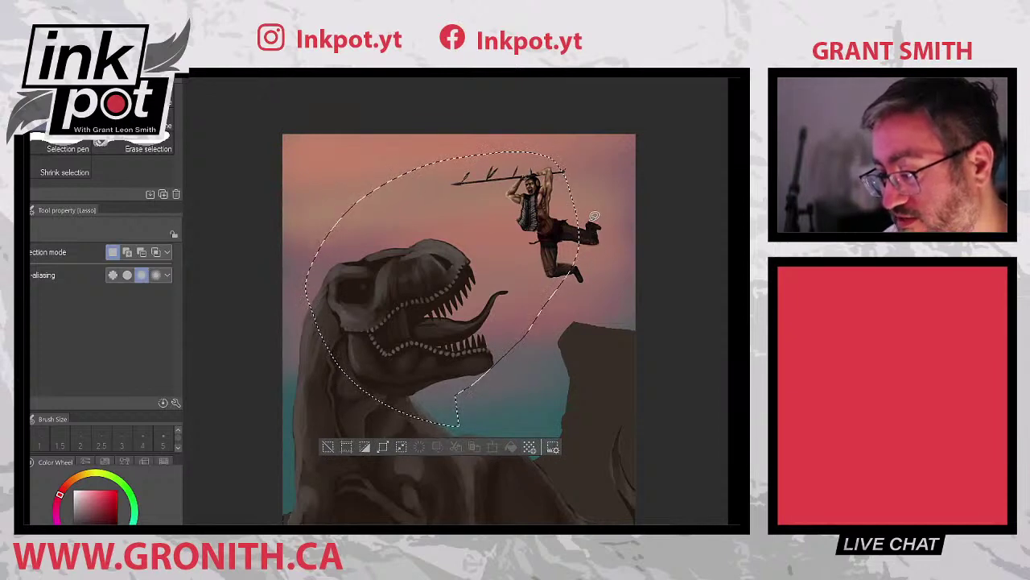
pyautogui.moveTo(613, 216)
pyautogui.mouseDown()
pyautogui.moveTo(590, 224)
pyautogui.moveTo(617, 222)
pyautogui.moveTo(596, 238)
pyautogui.mouseUp()
pyautogui.hotkey('ctrl', 'd')
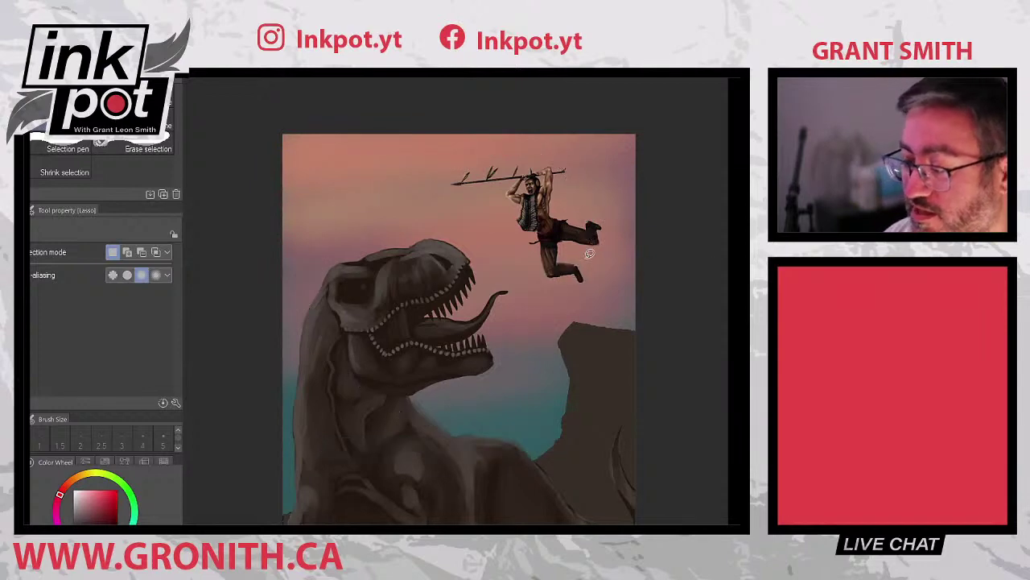
# - Lasso the T-rex head and warrior together, then pan, zoom out and clear the selection
pyautogui.moveTo(437, 370)
pyautogui.mouseDown()
pyautogui.moveTo(498, 348)
pyautogui.moveTo(553, 301)
pyautogui.moveTo(586, 214)
pyautogui.moveTo(575, 169)
pyautogui.mouseUp()
pyautogui.moveTo(431, 153)
pyautogui.mouseDown()
pyautogui.moveTo(320, 266)
pyautogui.moveTo(457, 407)
pyautogui.mouseUp()
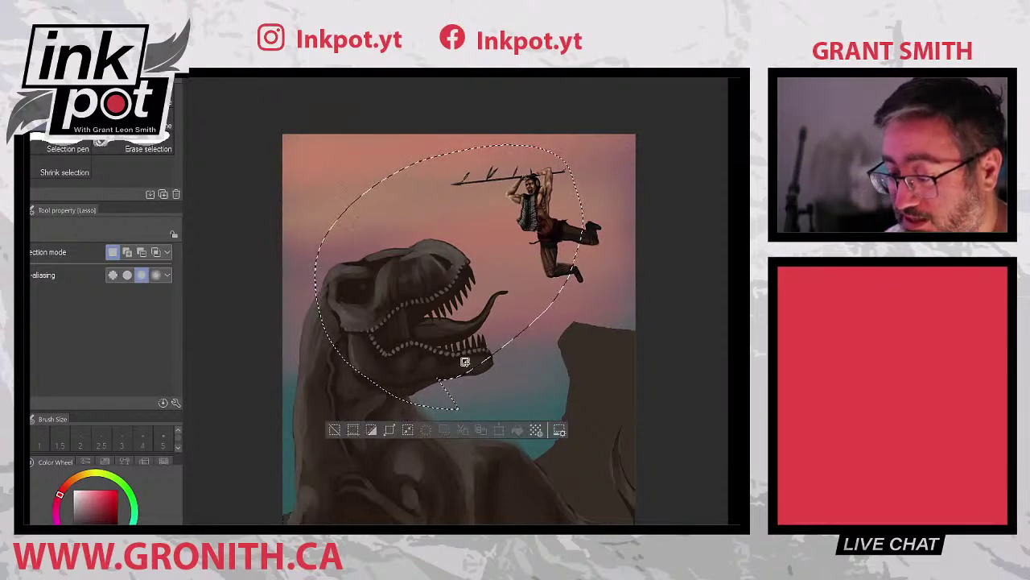
pyautogui.moveTo(464, 362)
pyautogui.mouseDown()
pyautogui.moveTo(662, 330)
pyautogui.moveTo(653, 298)
pyautogui.moveTo(639, 299)
pyautogui.mouseUp()
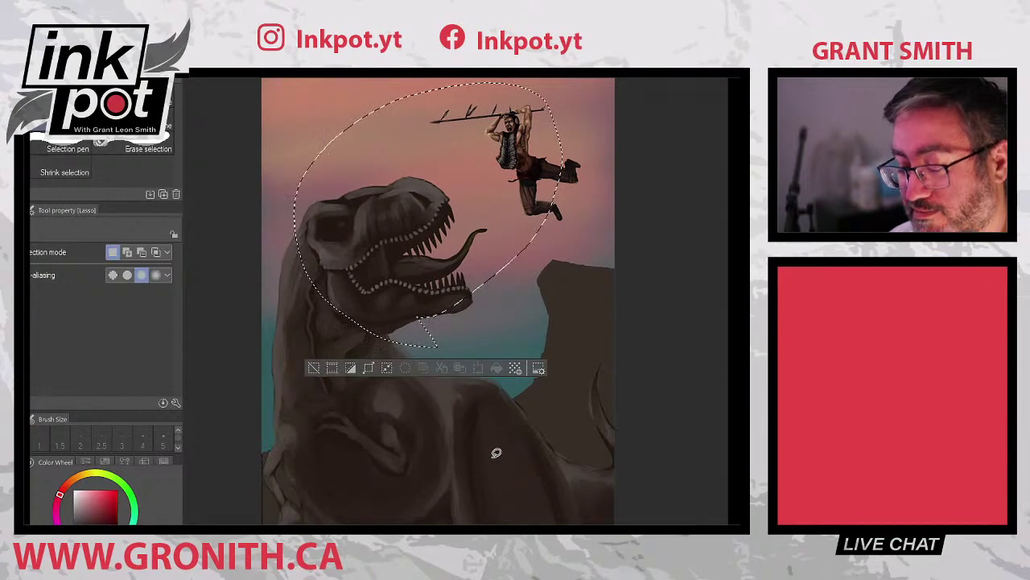
pyautogui.scroll(-2, 497, 453)
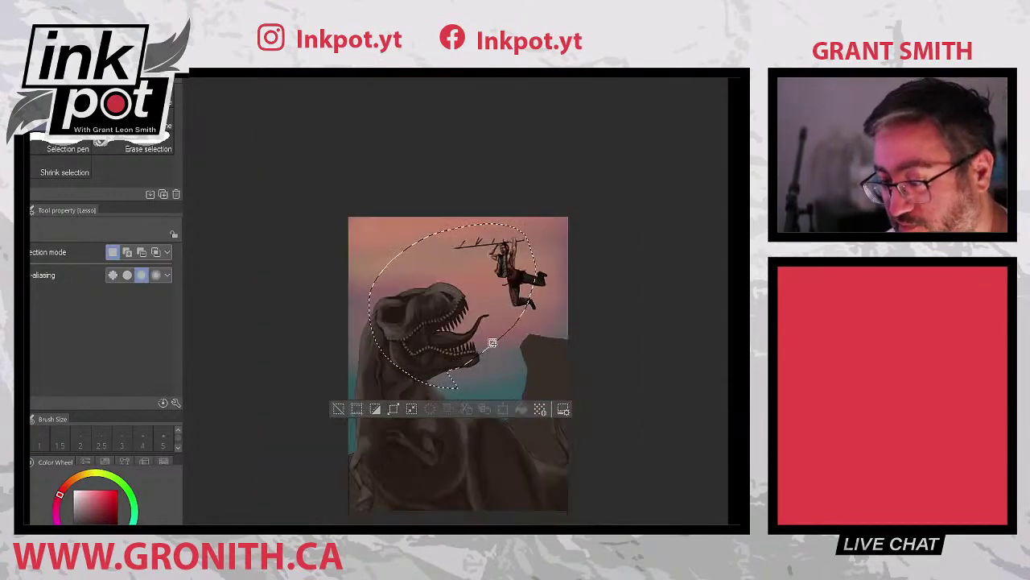
pyautogui.hotkey('ctrl', 'd')
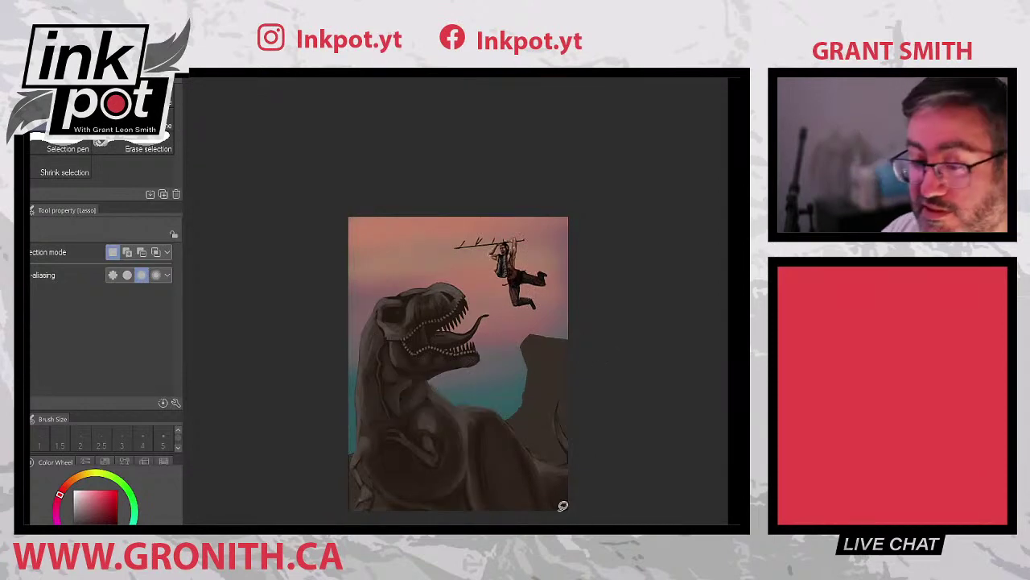
# - Shift the T-rex and cliff layer down, left and back up until it sits higher under the warrior
pyautogui.press('k')
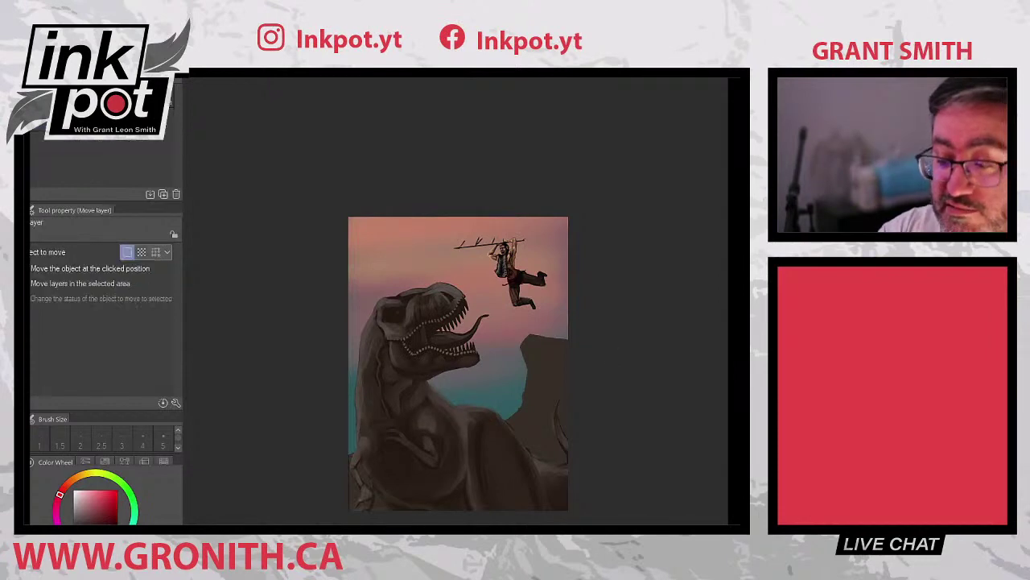
pyautogui.moveTo(451, 386)
pyautogui.mouseDown()
pyautogui.moveTo(451, 413)
pyautogui.moveTo(451, 400)
pyautogui.mouseUp()
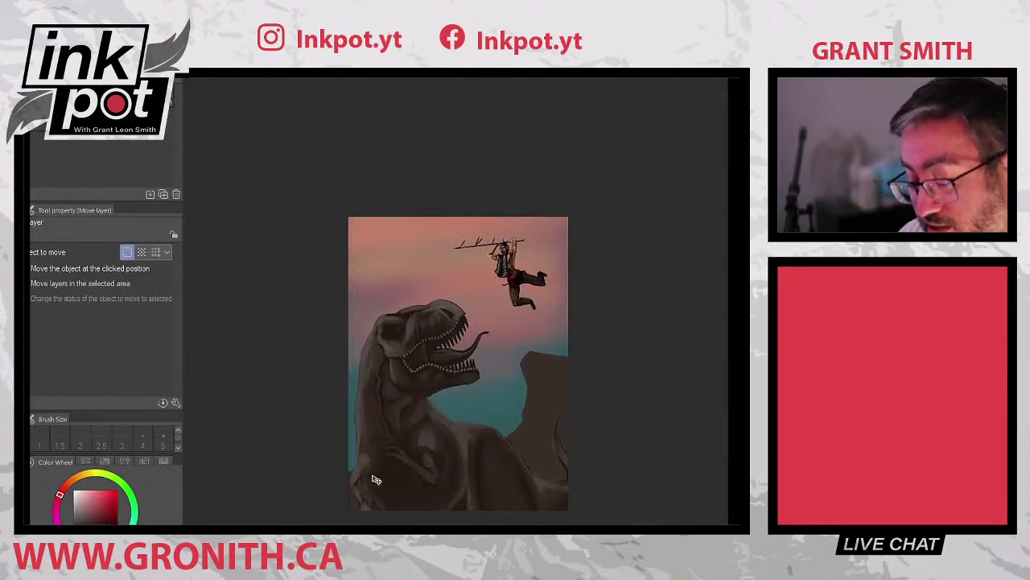
pyautogui.moveTo(413, 444)
pyautogui.mouseDown()
pyautogui.moveTo(405, 455)
pyautogui.moveTo(409, 448)
pyautogui.mouseUp()
pyautogui.moveTo(456, 494); pyautogui.dragTo(465, 514)
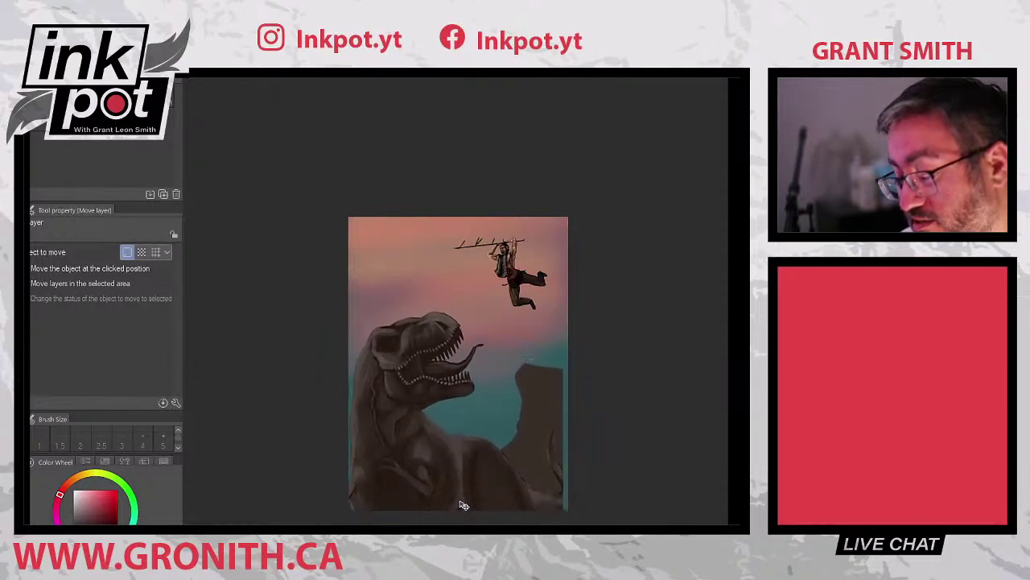
pyautogui.moveTo(463, 505); pyautogui.dragTo(467, 474)
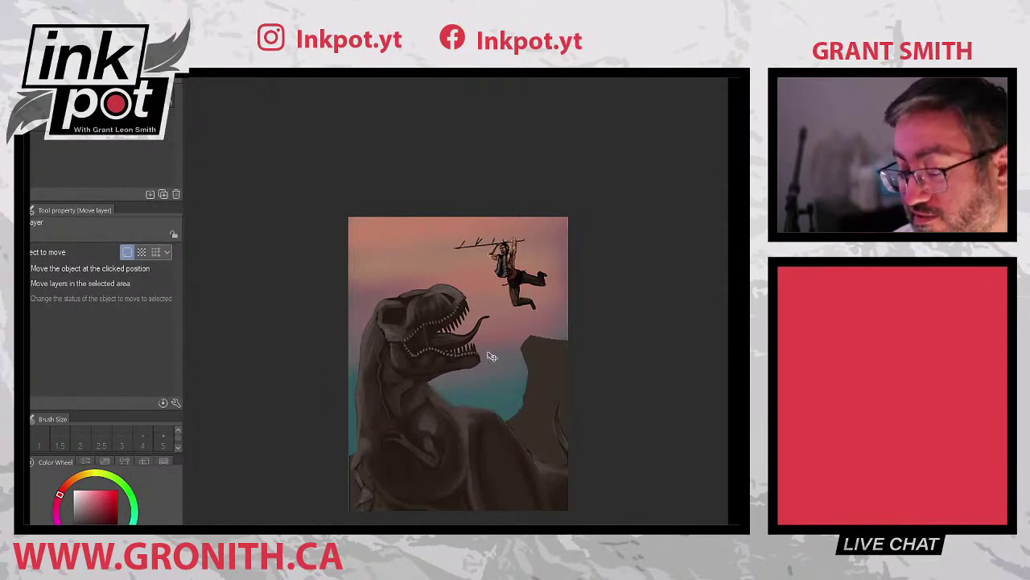
# - Lasso the T-rex head, scale it to about 113% and rotate -6.2°, then deselect
pyautogui.press('m')
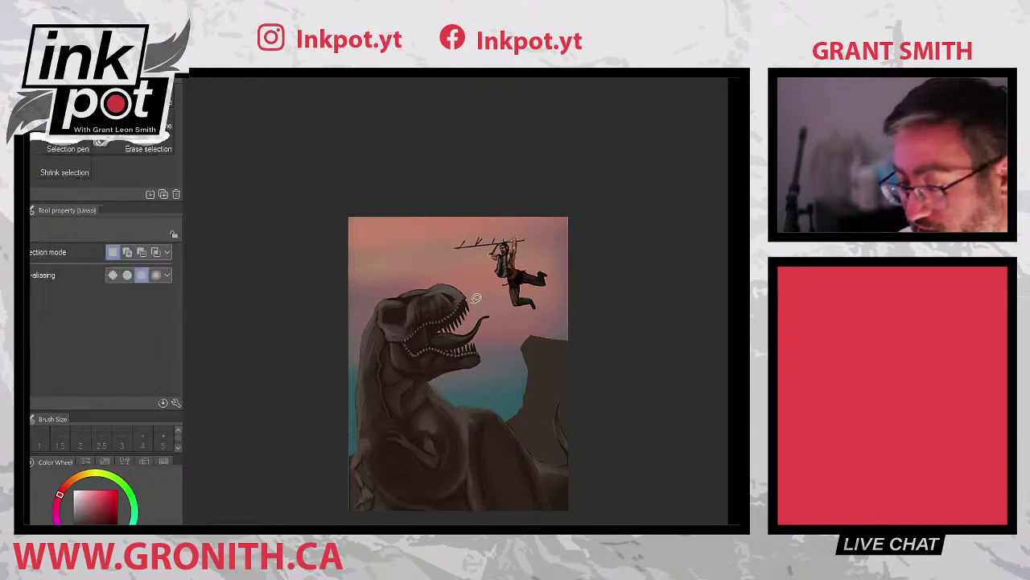
pyautogui.moveTo(393, 340); pyautogui.dragTo(433, 327)
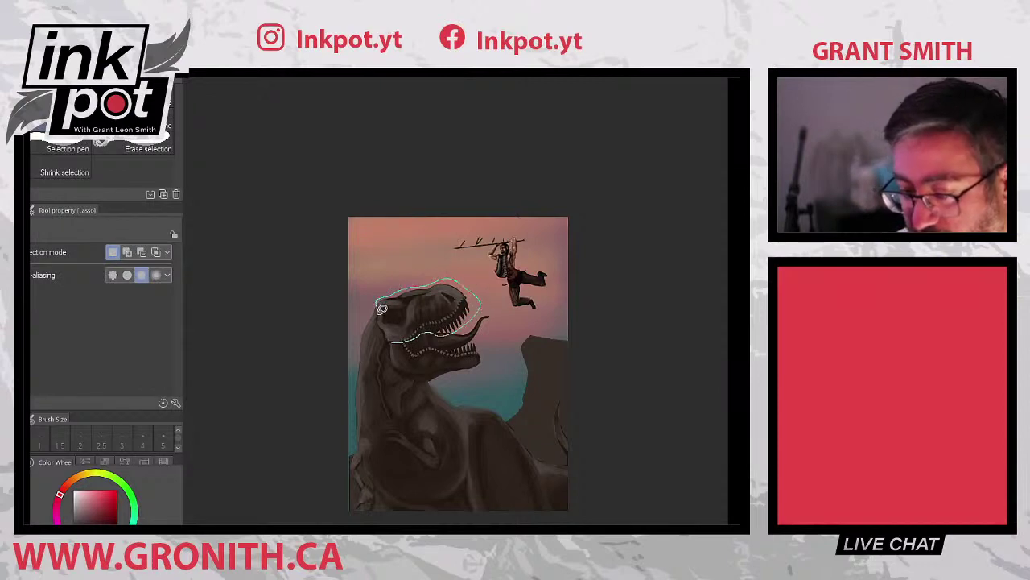
pyautogui.moveTo(383, 323); pyautogui.dragTo(396, 350)
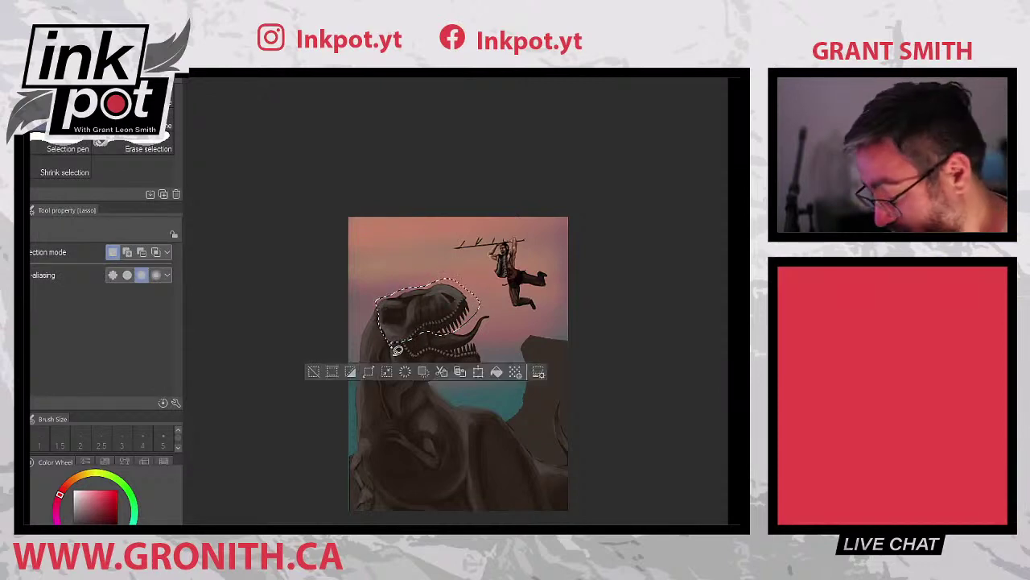
pyautogui.hotkey('ctrl', 't')
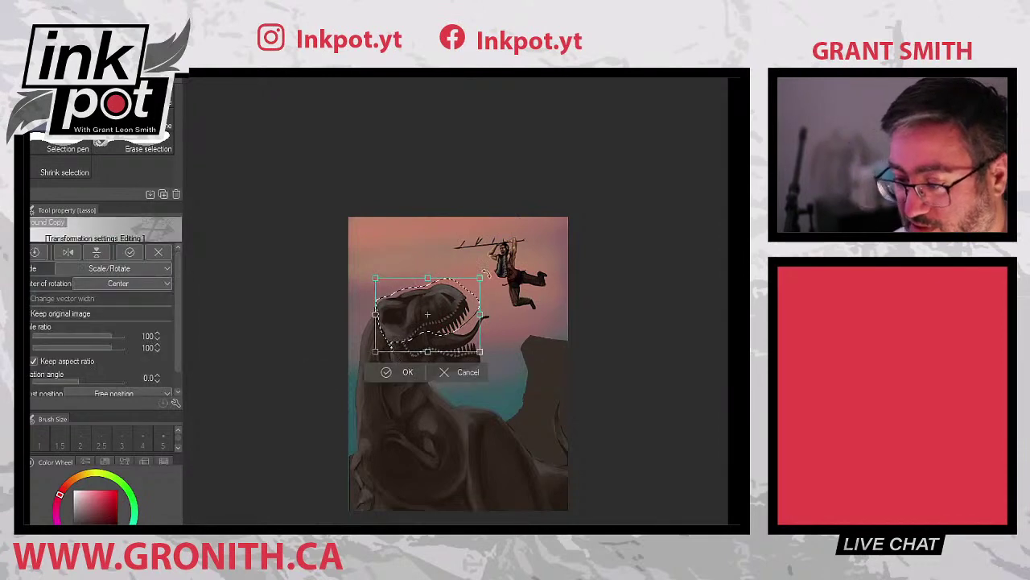
pyautogui.moveTo(485, 278); pyautogui.dragTo(492, 266)
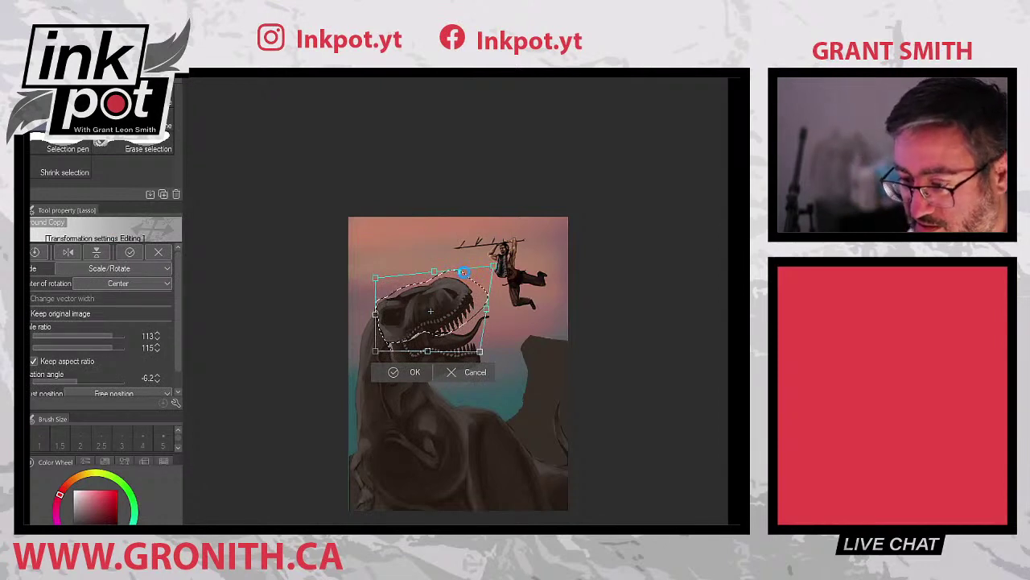
pyautogui.moveTo(464, 273); pyautogui.dragTo(465, 278)
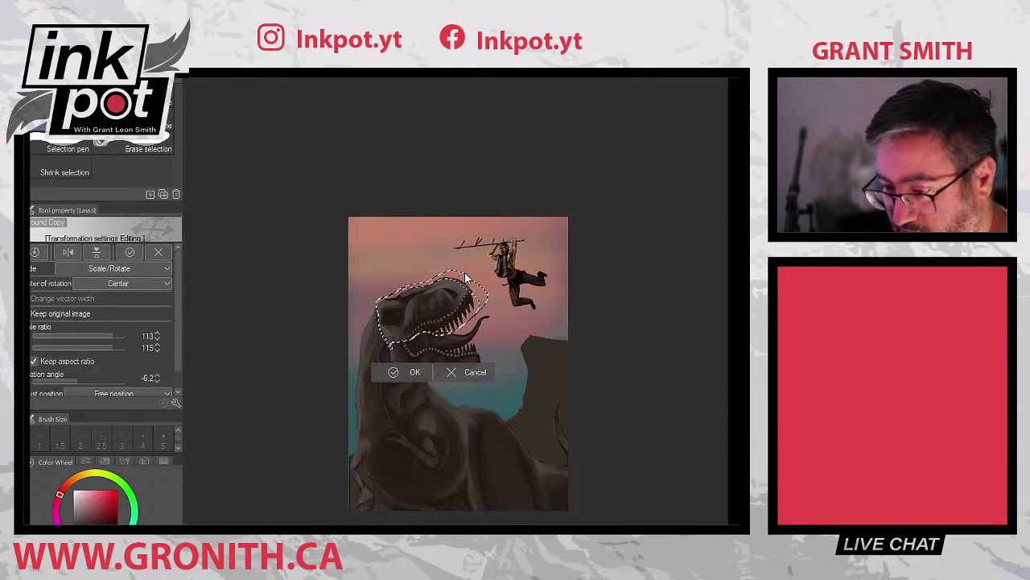
pyautogui.press('Return')
pyautogui.hotkey('ctrl', 'd')
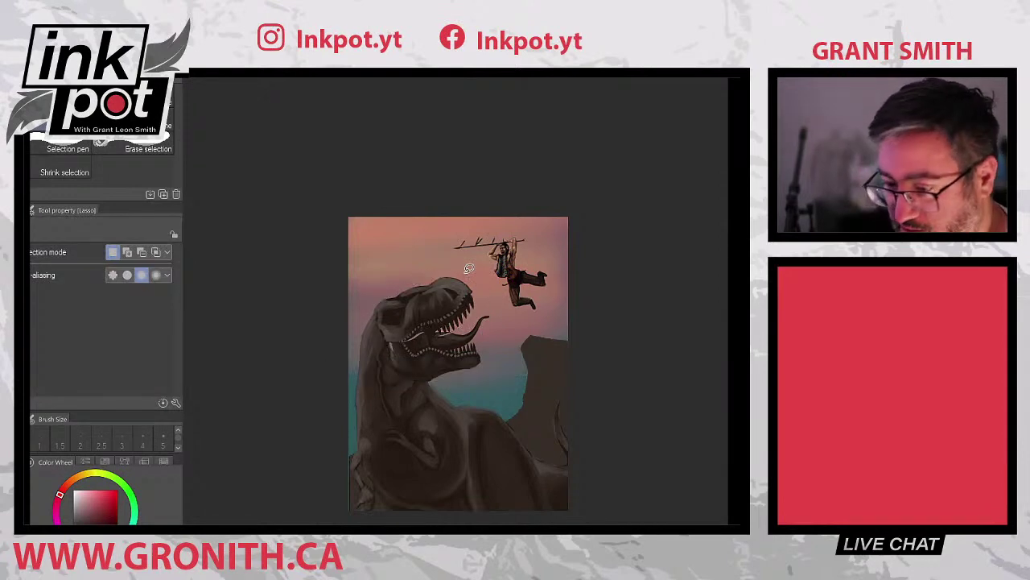
pyautogui.moveTo(611, 333)
pyautogui.mouseDown()
pyautogui.moveTo(623, 315)
pyautogui.moveTo(614, 336)
pyautogui.mouseUp()
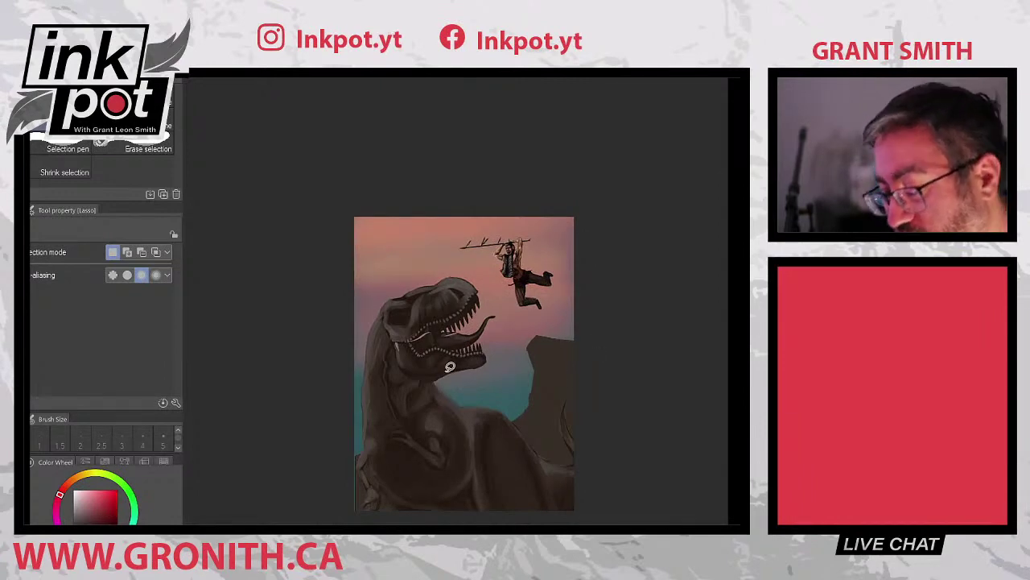
pyautogui.moveTo(419, 366)
pyautogui.mouseDown()
pyautogui.moveTo(458, 366)
pyautogui.moveTo(438, 379)
pyautogui.moveTo(423, 367)
pyautogui.mouseUp()
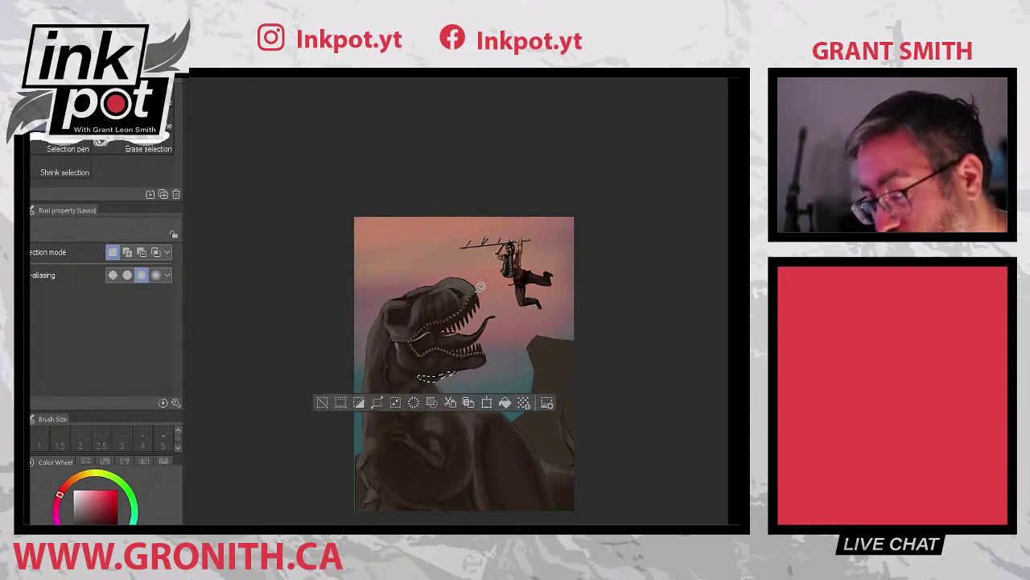
pyautogui.hotkey('ctrl', 'd')
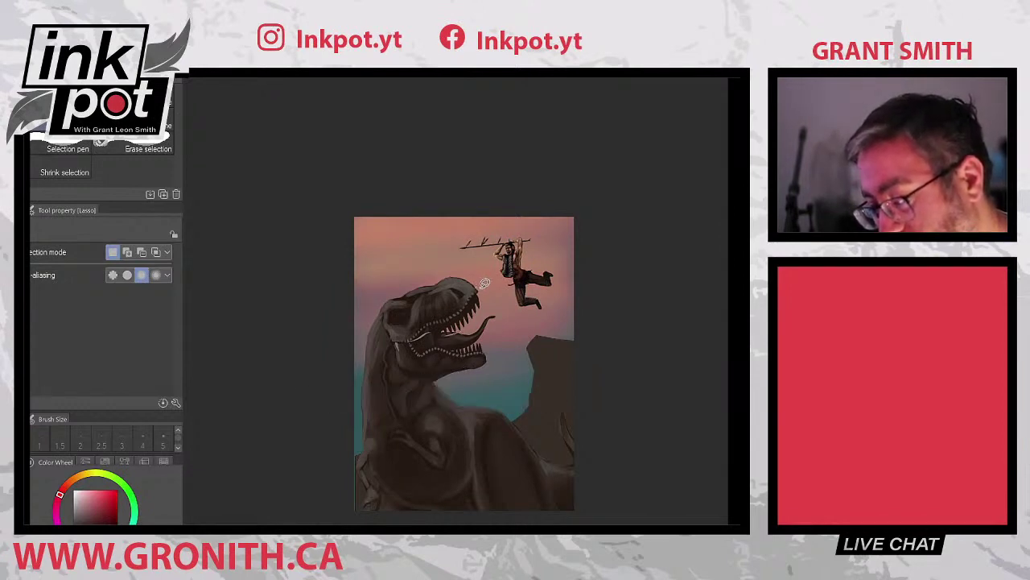
pyautogui.moveTo(480, 363)
pyautogui.mouseDown()
pyautogui.moveTo(514, 328)
pyautogui.moveTo(494, 368)
pyautogui.moveTo(511, 326)
pyautogui.moveTo(488, 372)
pyautogui.moveTo(509, 333)
pyautogui.moveTo(498, 360)
pyautogui.mouseUp()
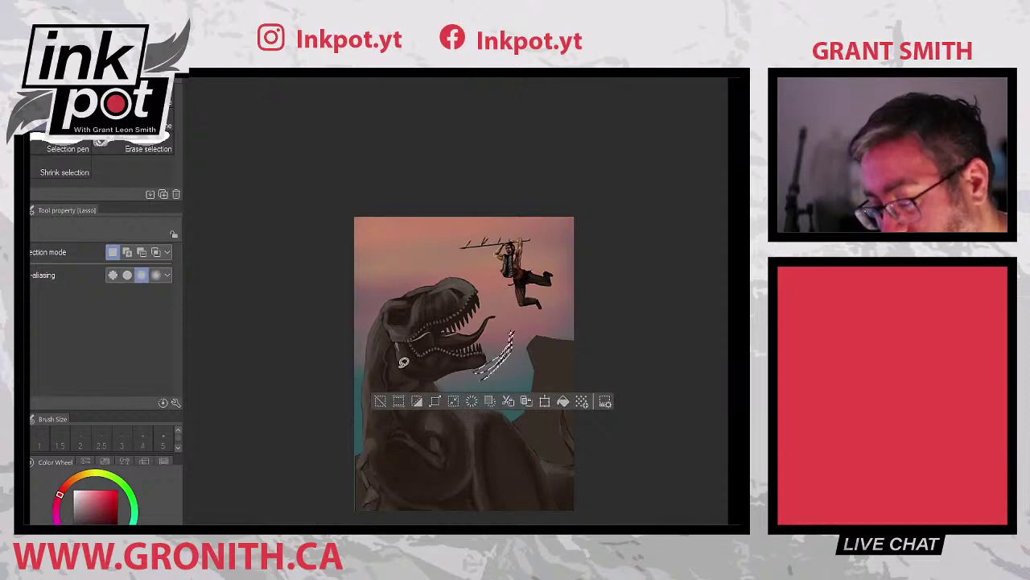
pyautogui.moveTo(402, 366)
pyautogui.mouseDown()
pyautogui.moveTo(428, 378)
pyautogui.moveTo(498, 367)
pyautogui.moveTo(488, 373)
pyautogui.mouseUp()
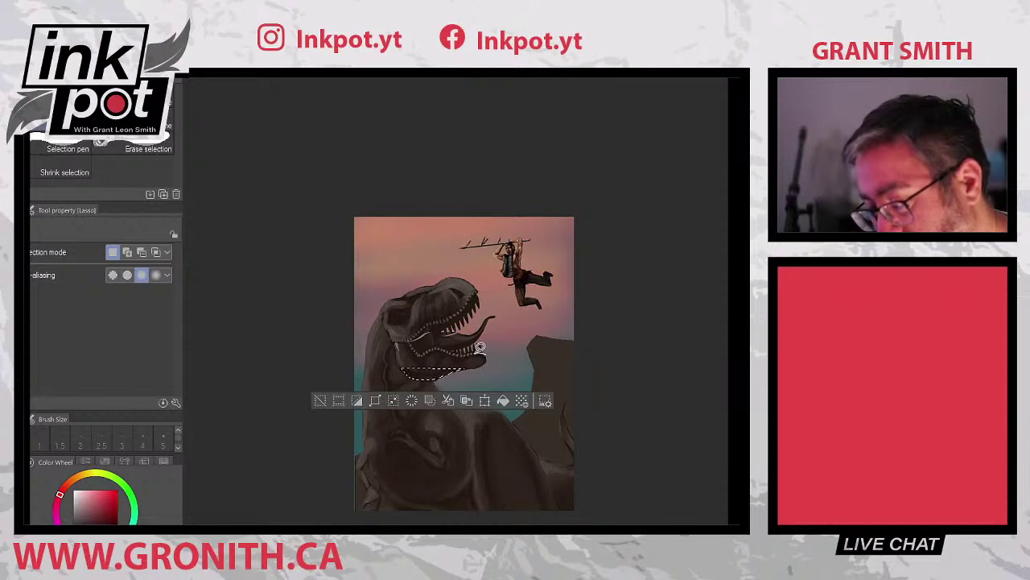
pyautogui.hotkey('ctrl', 'z')
pyautogui.hotkey('ctrl', 'z')
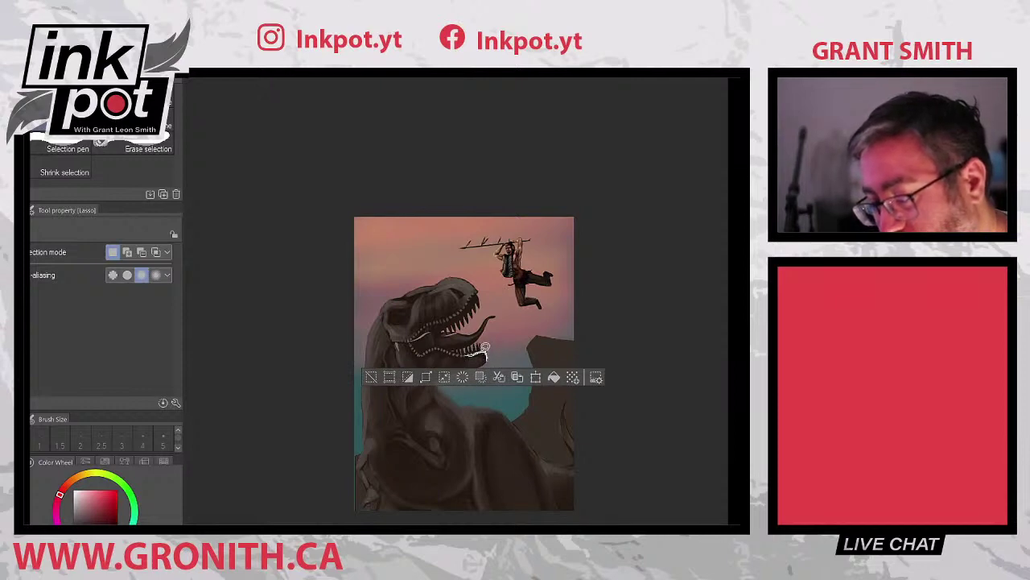
pyautogui.hotkey('ctrl', 'z')
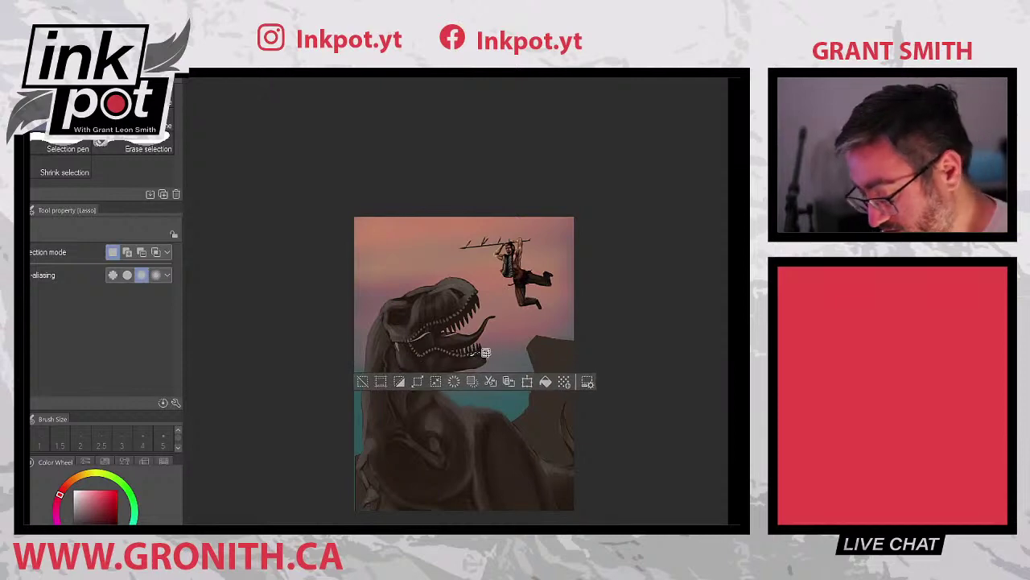
pyautogui.hotkey('ctrl', 'z')
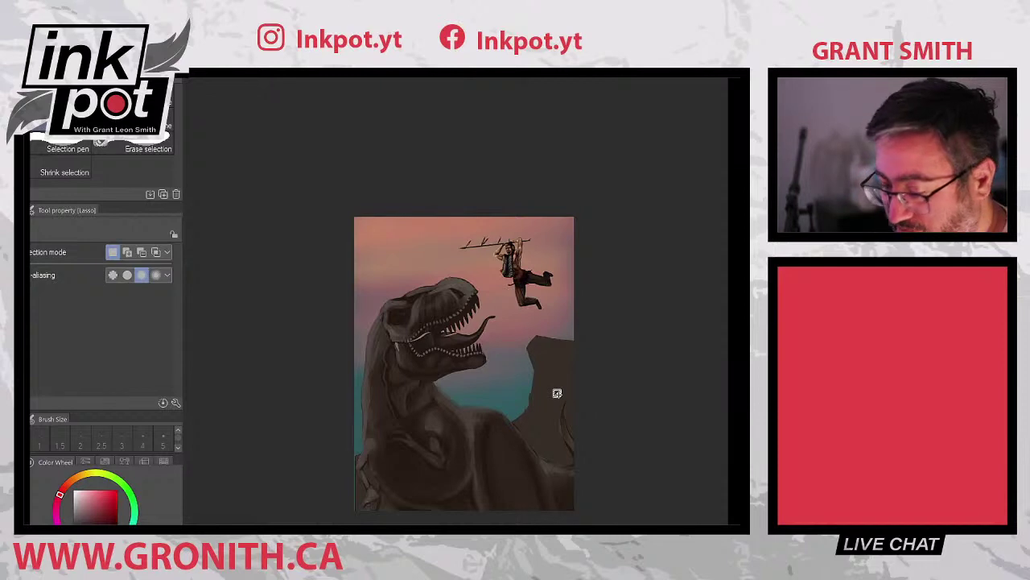
pyautogui.hotkey('ctrl', 'y')
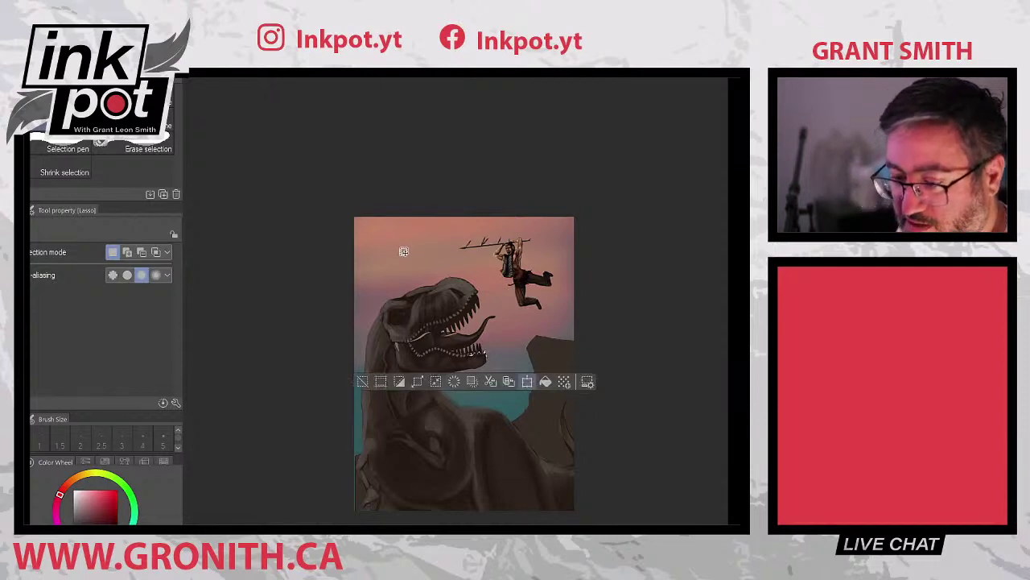
pyautogui.hotkey('ctrl', 'z')
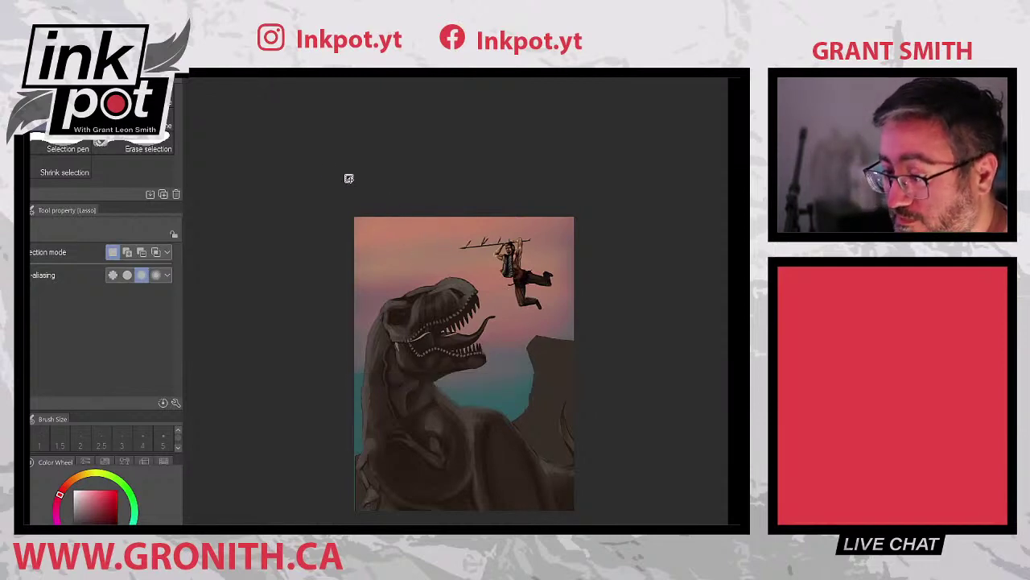